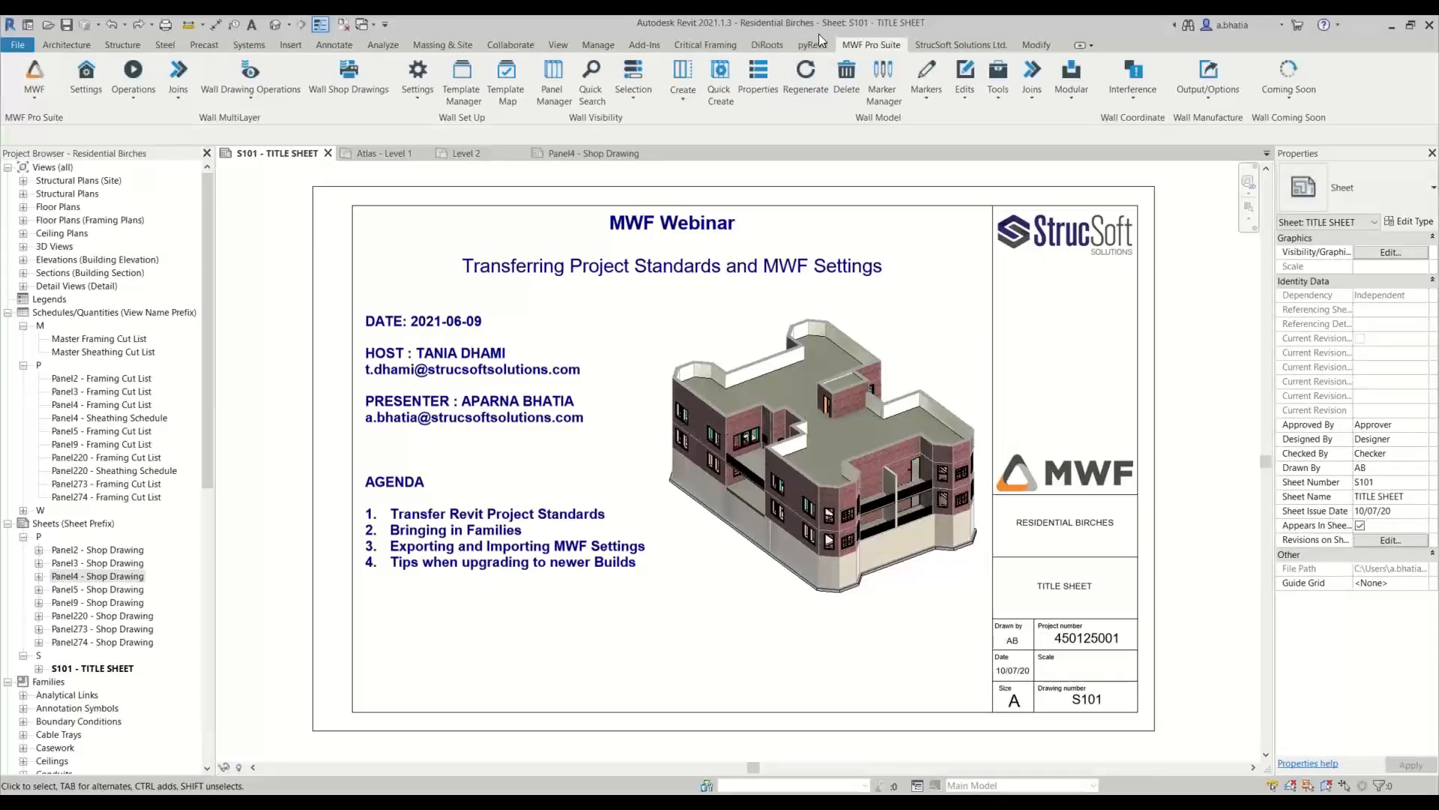
Look over the Atlas - Level 1 plan, the Panel4 shop drawing and the S101 title sheet in the two open projects
click(392, 154)
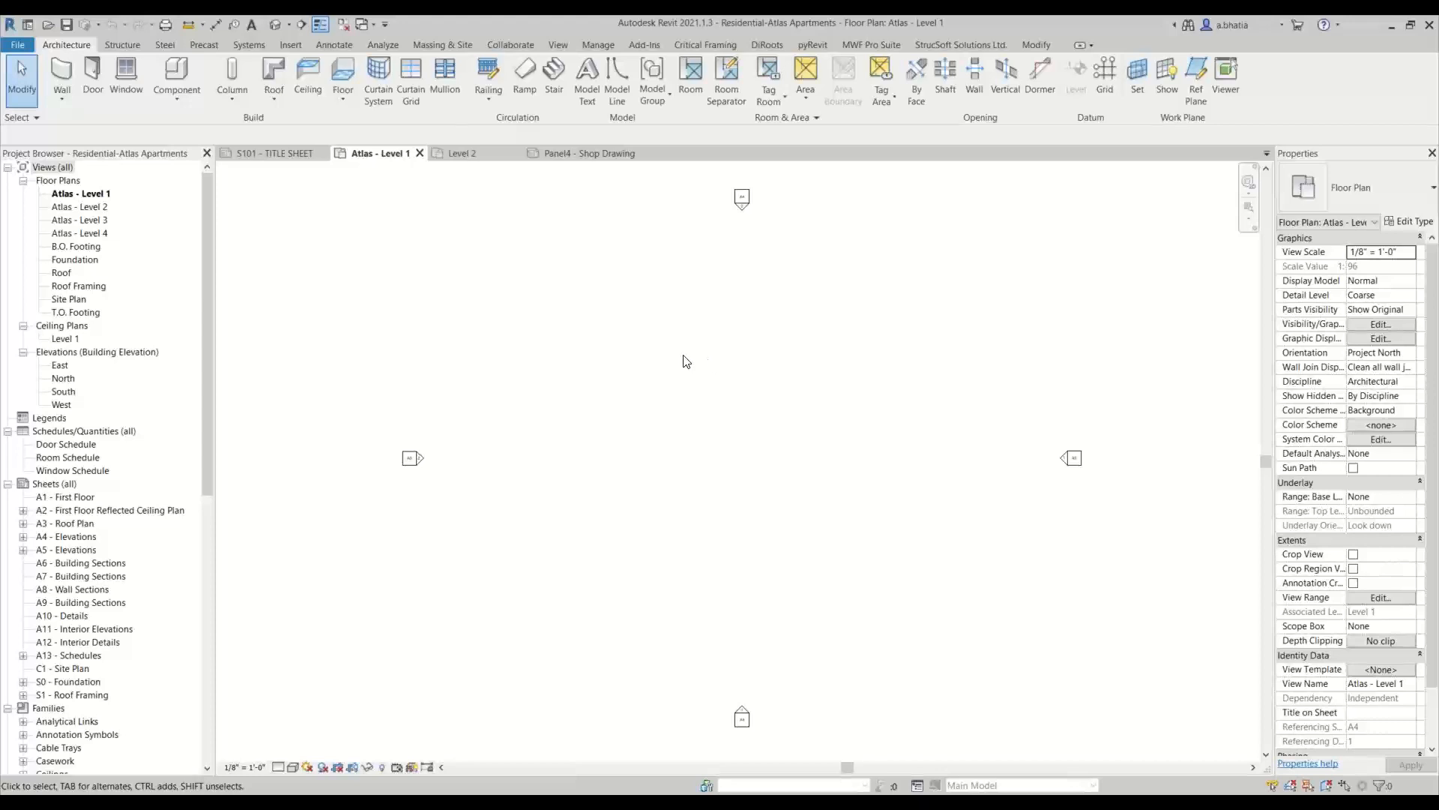
click(239, 154)
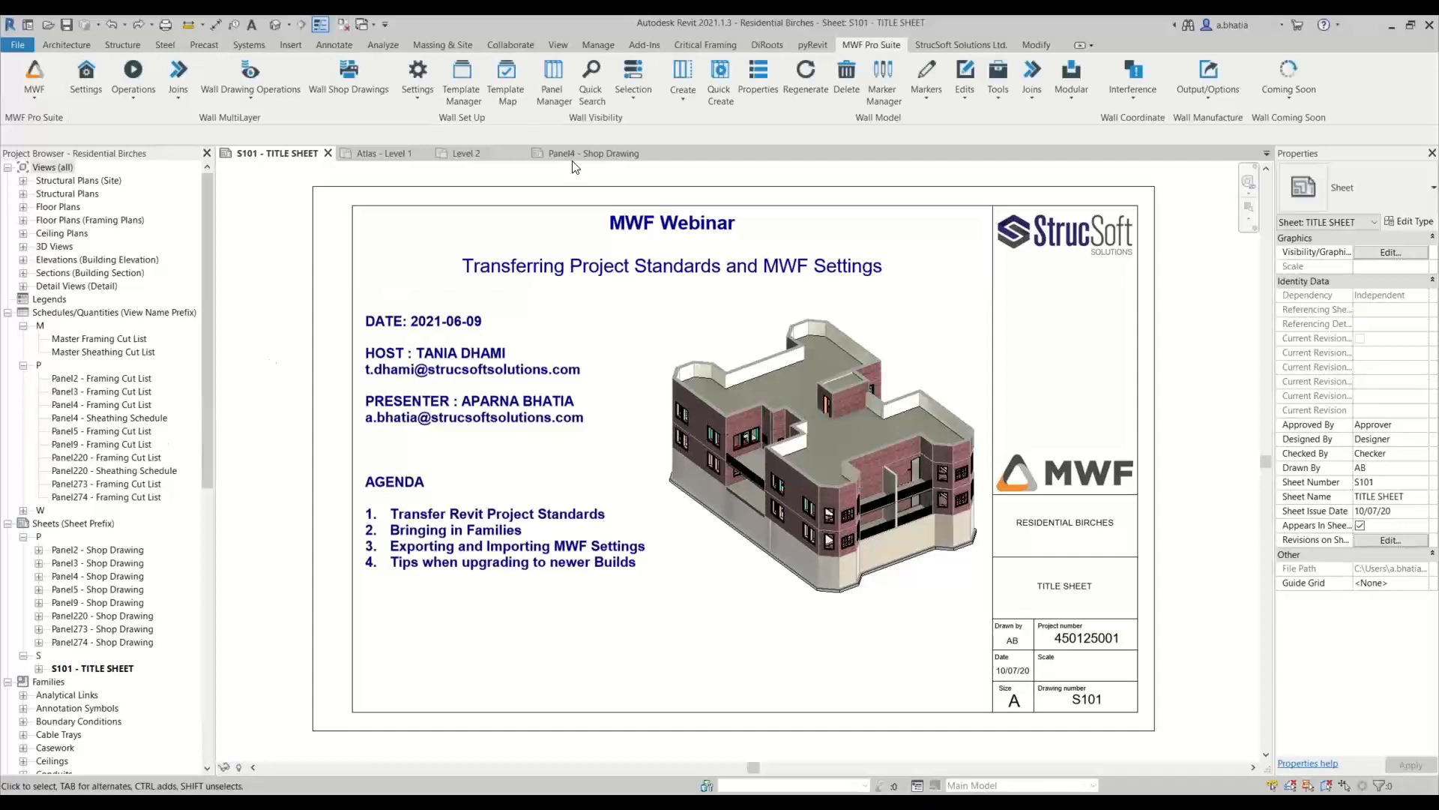
click(592, 153)
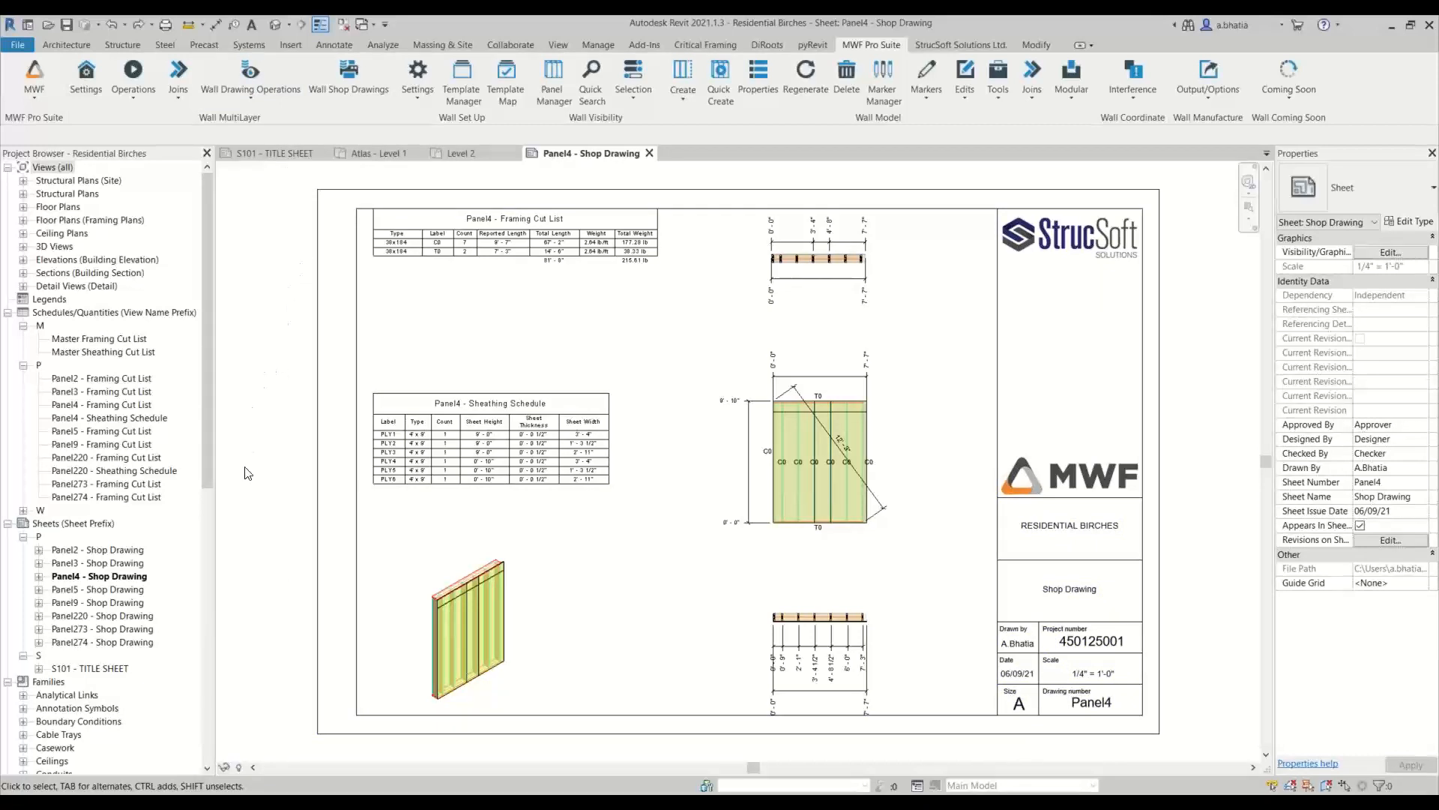
click(599, 45)
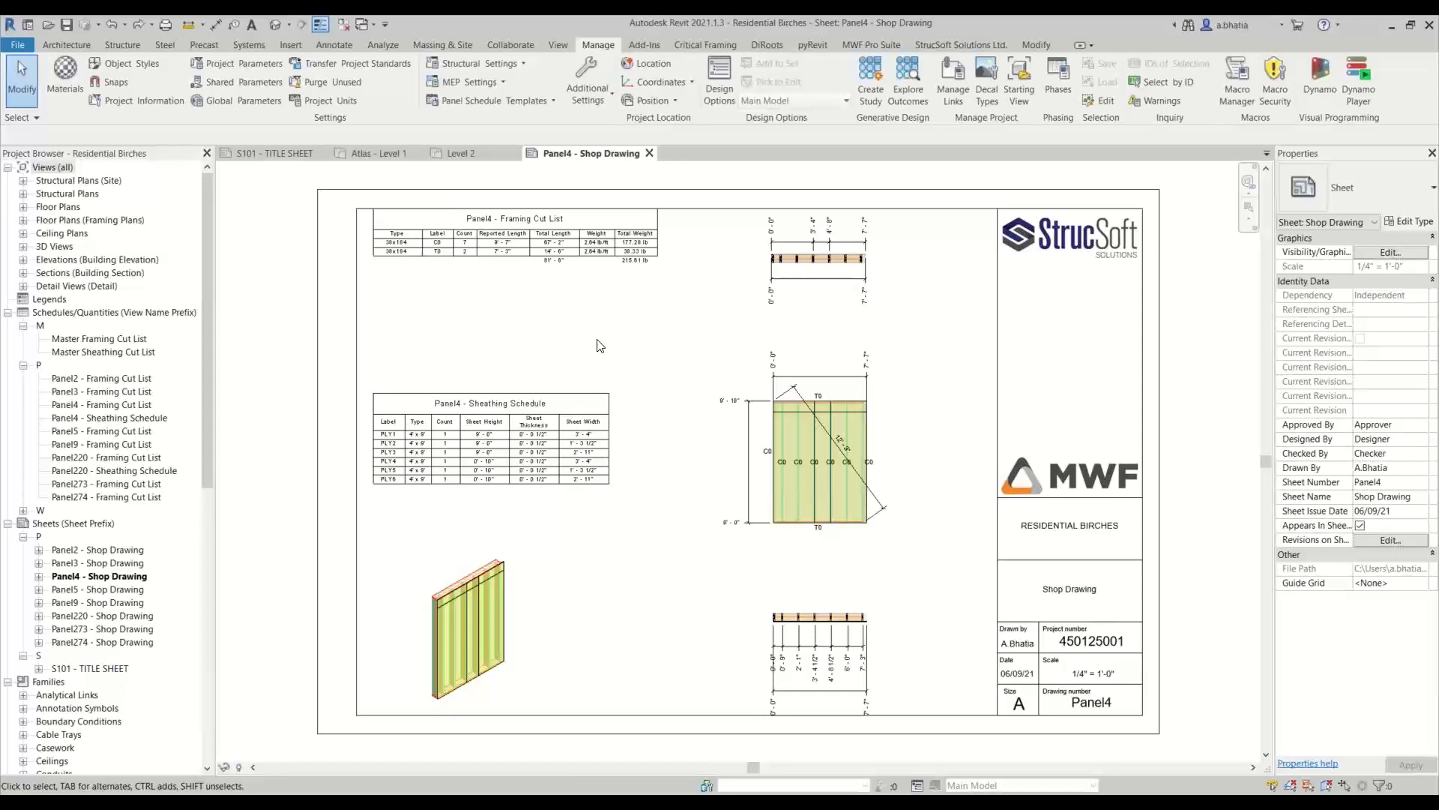
click(239, 153)
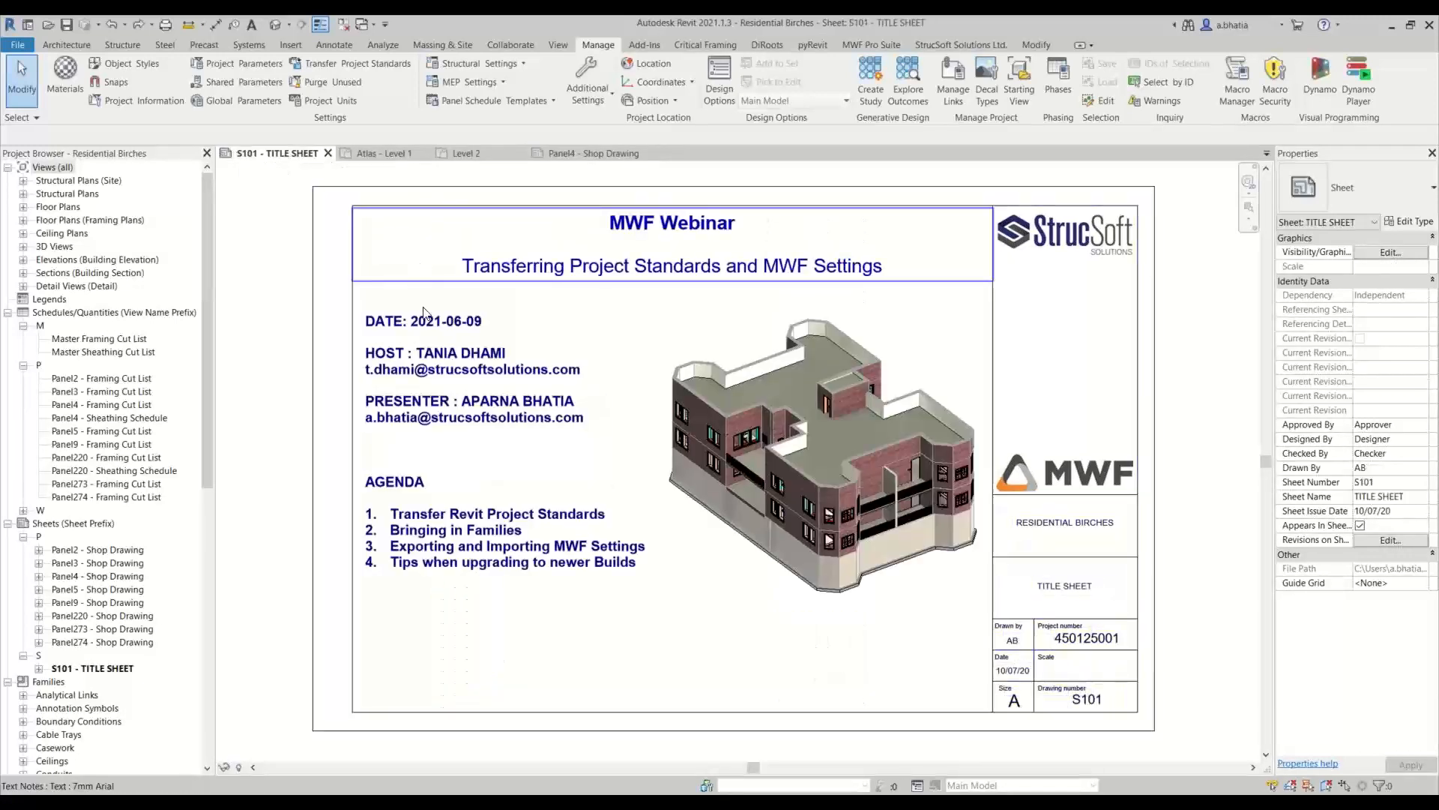
Start Transfer Project Standards from the Atlas - Level 1 view, with Residential Birches as the project to copy from
click(372, 154)
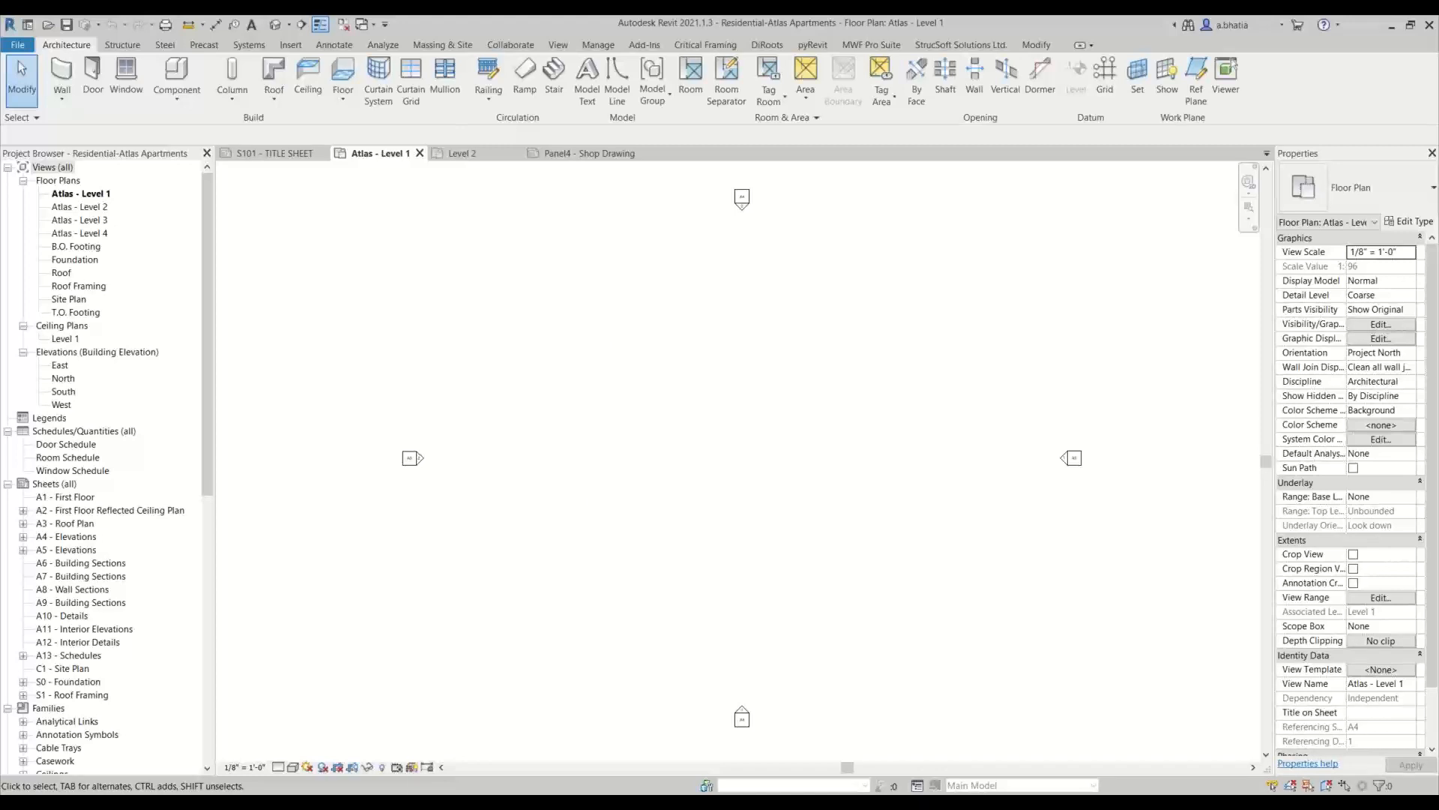
mouse_move(494, 804)
click(598, 45)
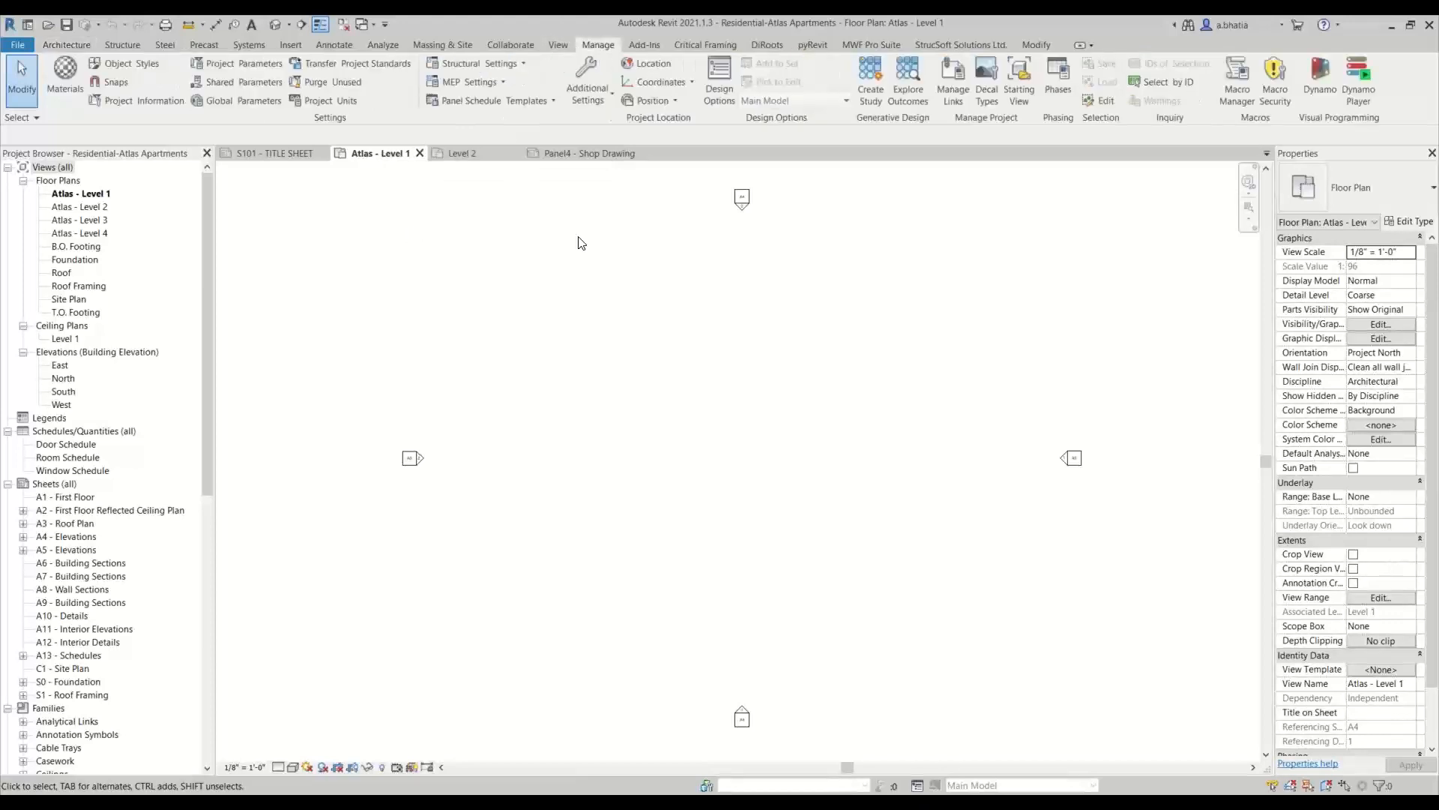
click(403, 67)
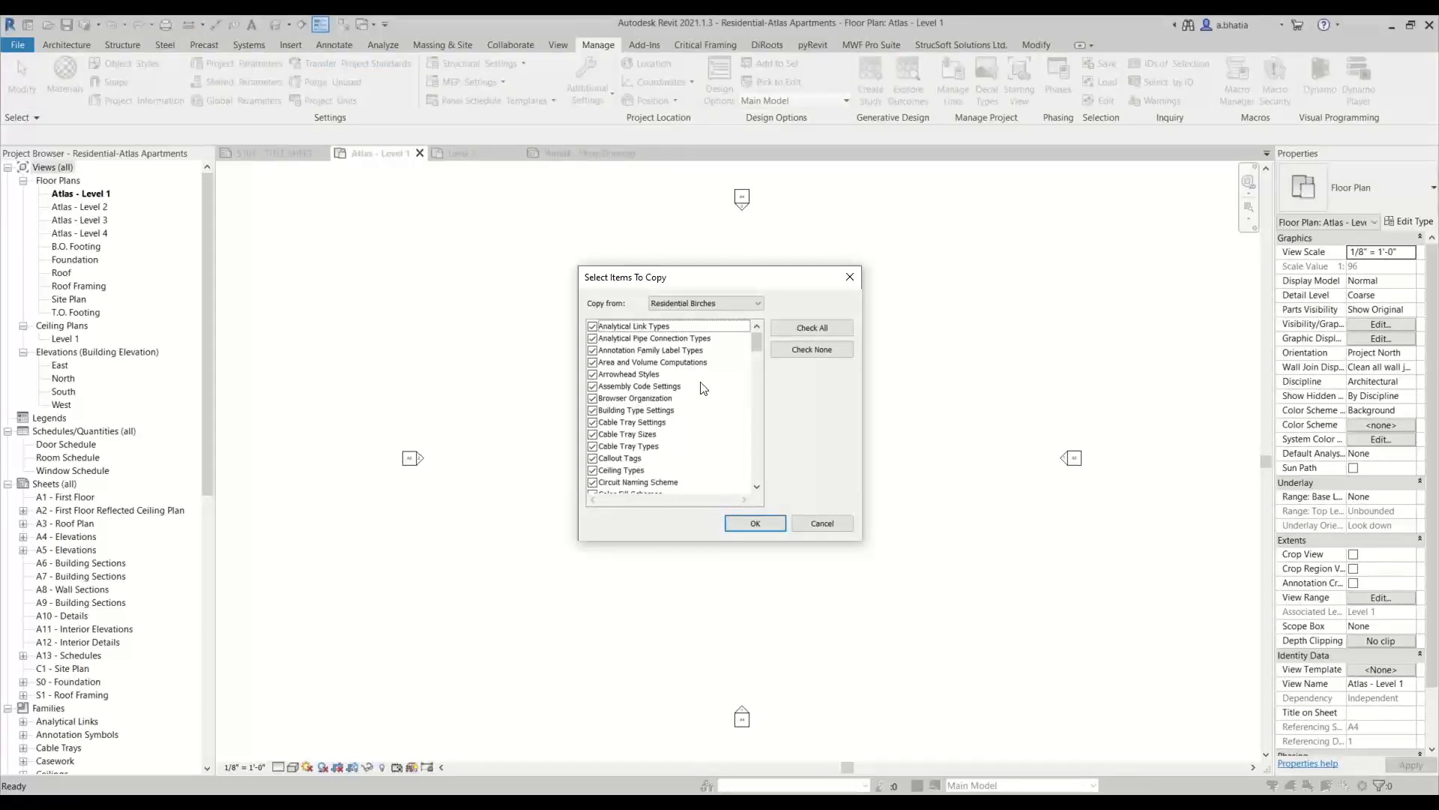
click(722, 297)
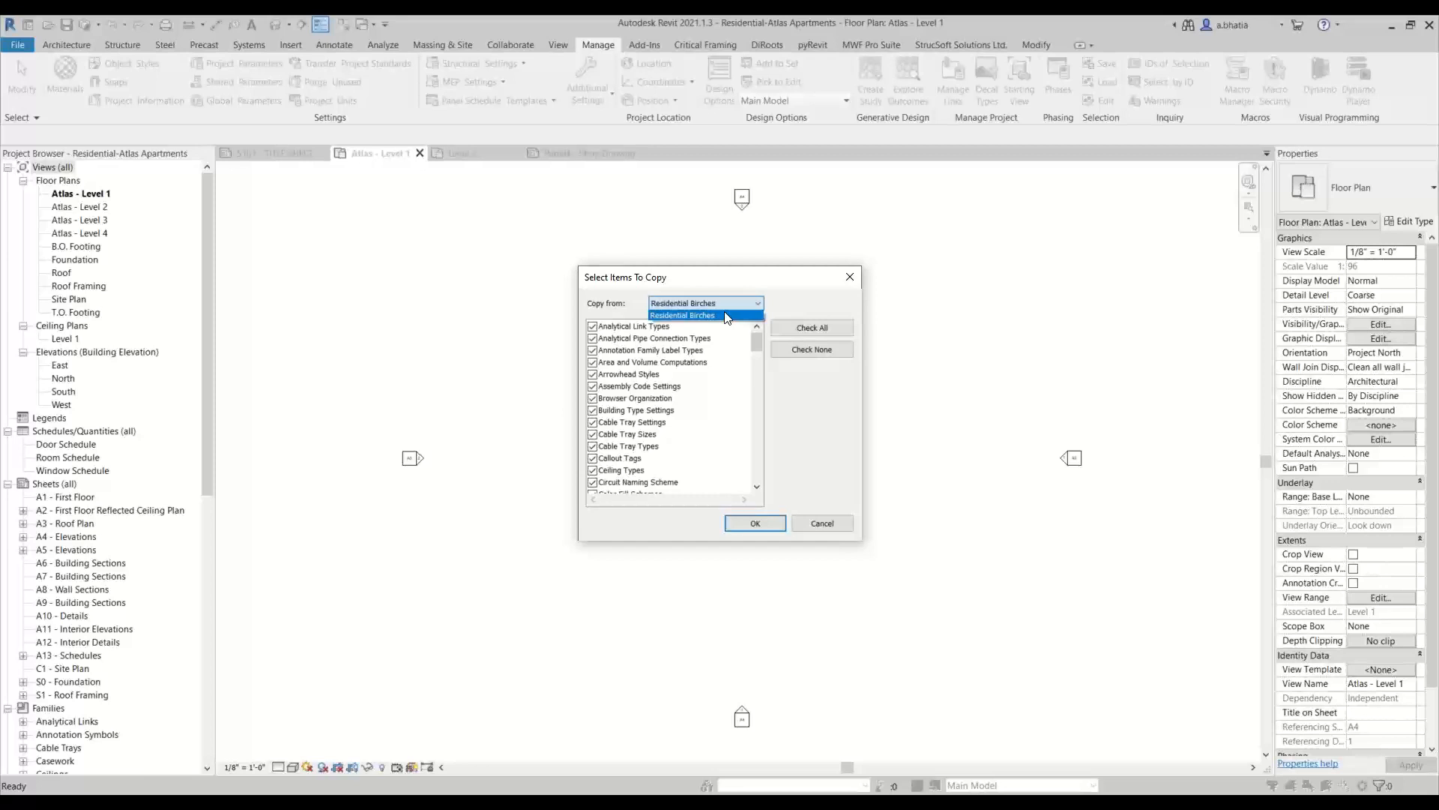
click(659, 315)
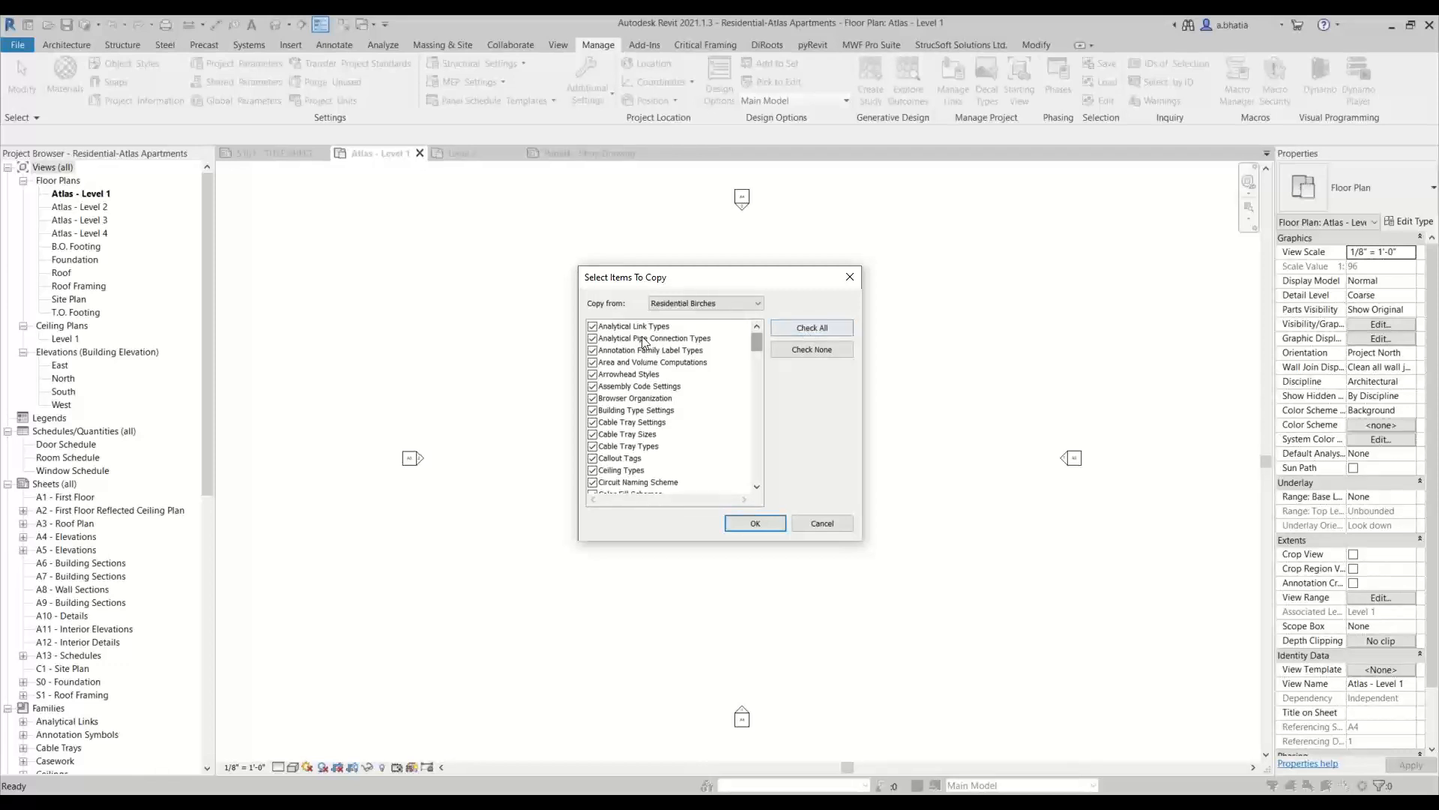
Deselect all items to copy, and include only Annotation Family Label Types, Arrowhead Styles and Browser Organization
click(813, 349)
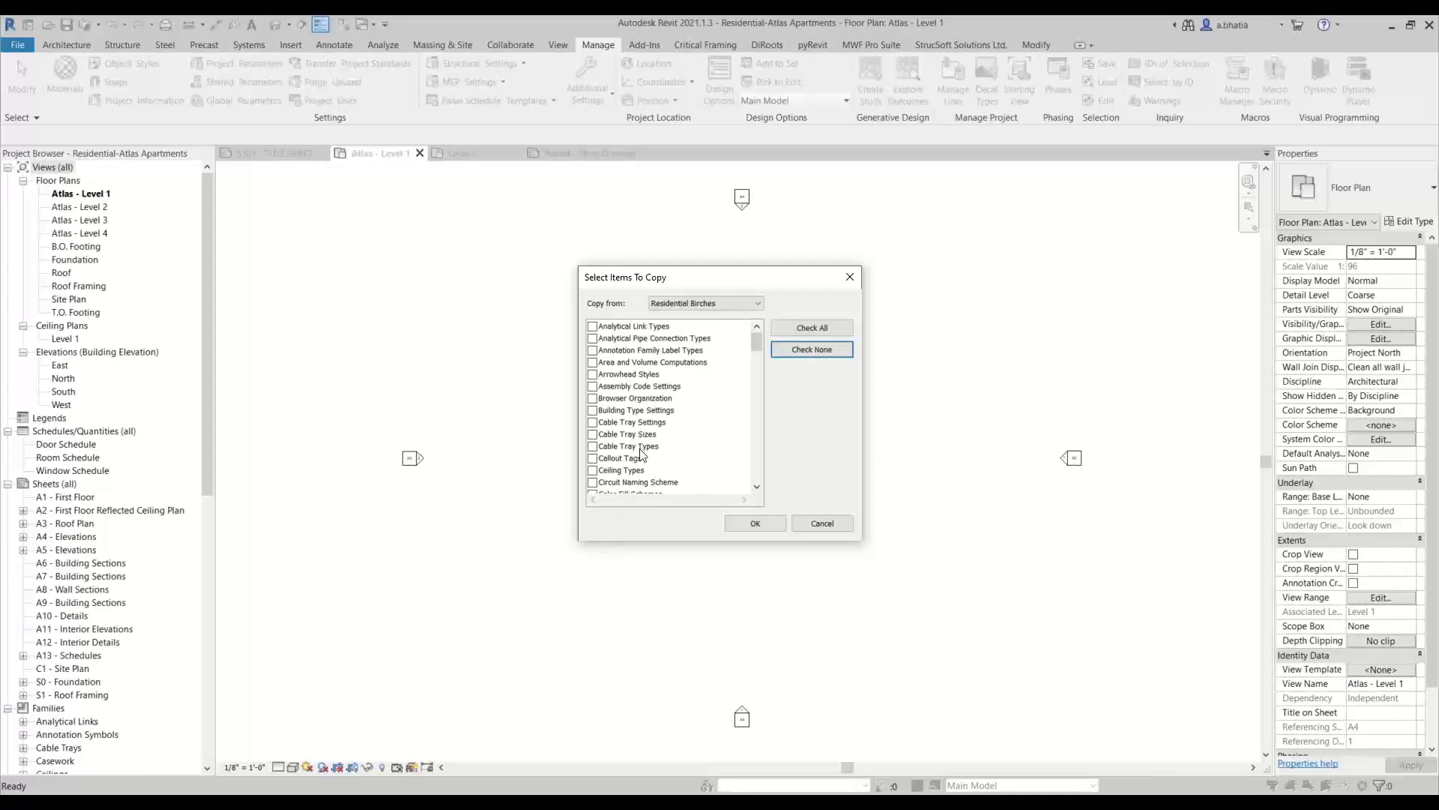
click(604, 351)
click(593, 350)
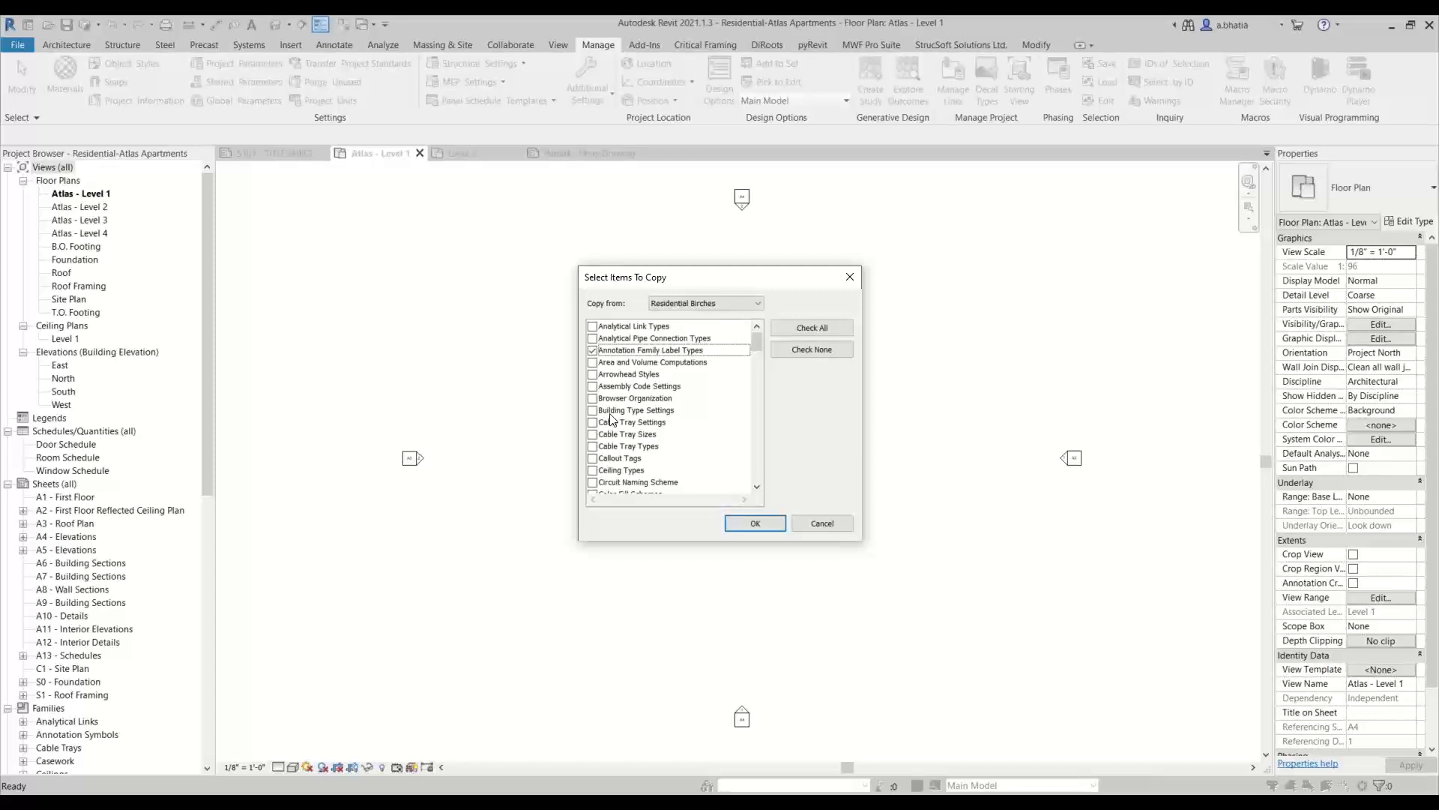
click(593, 375)
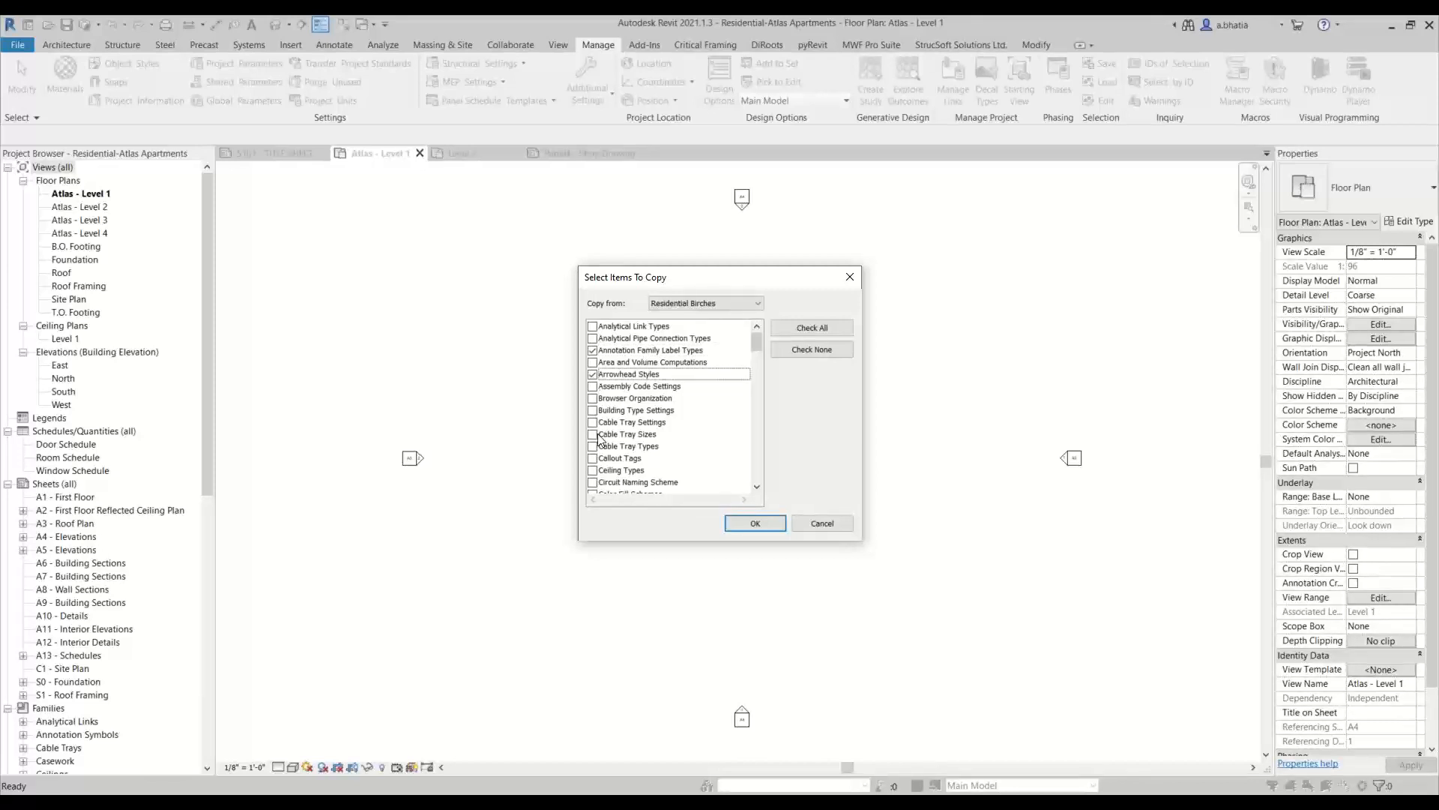
click(592, 398)
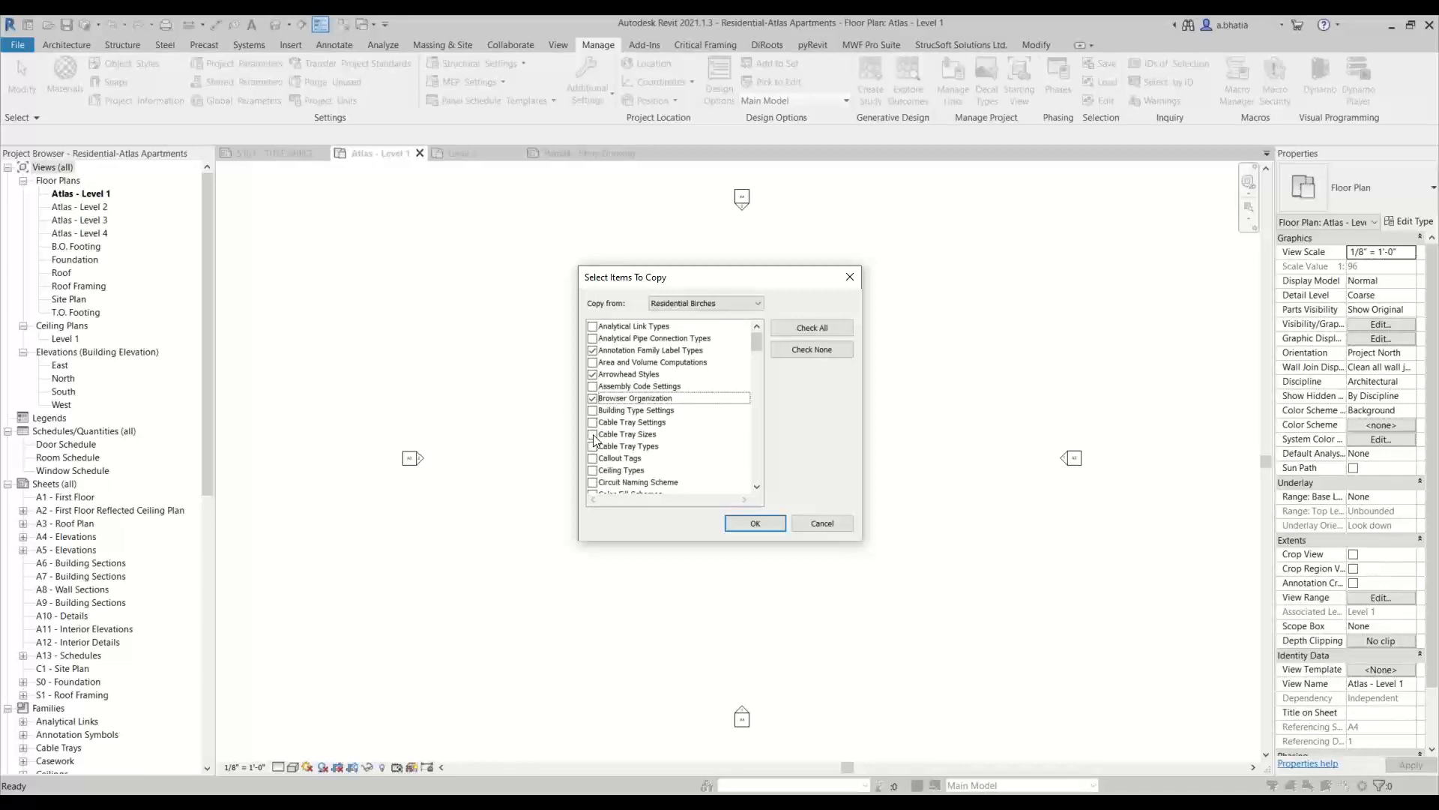
Add Building Type Settings, Callout Tags, Ceiling Types and Color Fill Schemes to the items to copy
scroll(599, 432, down, 1)
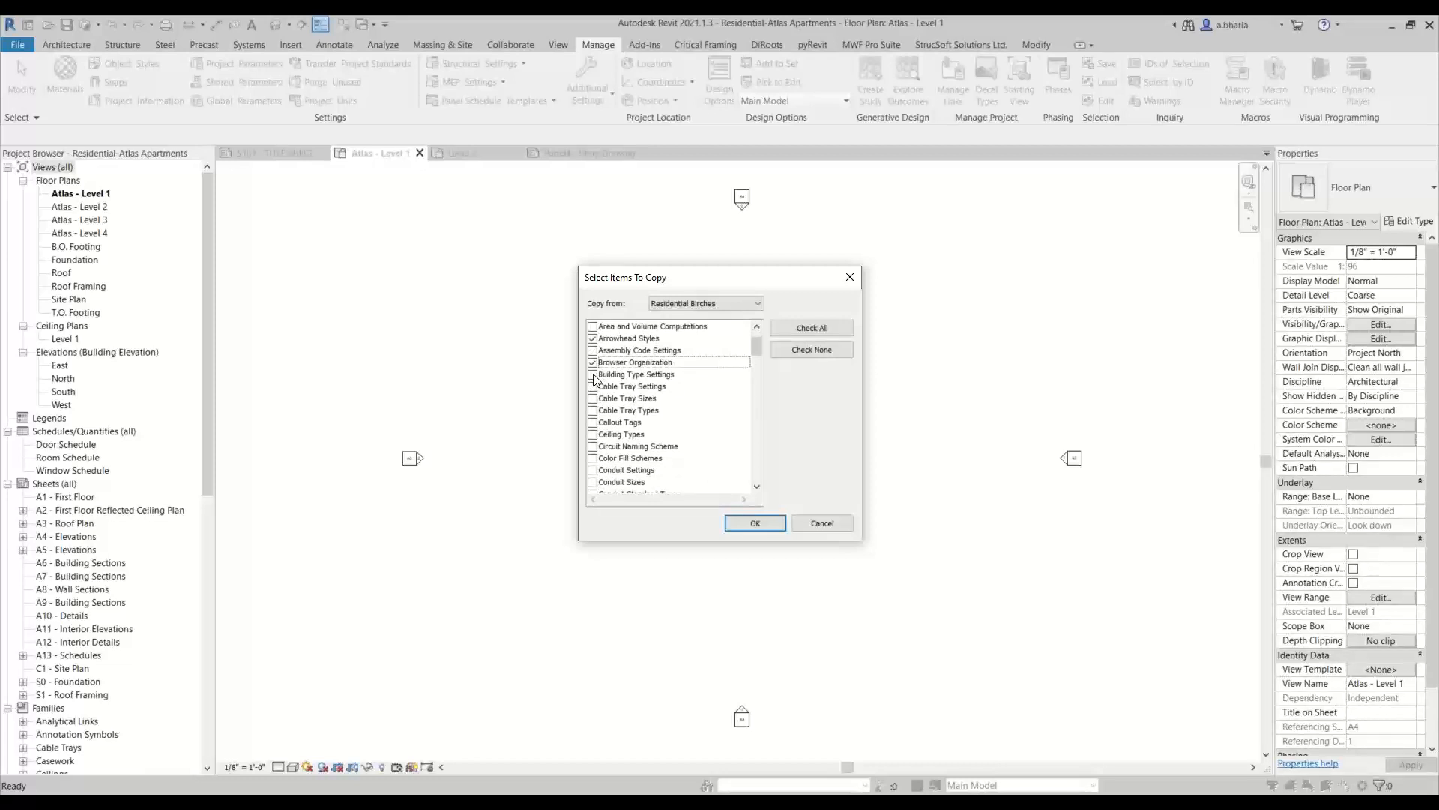
click(594, 375)
scroll(594, 441, down, 1)
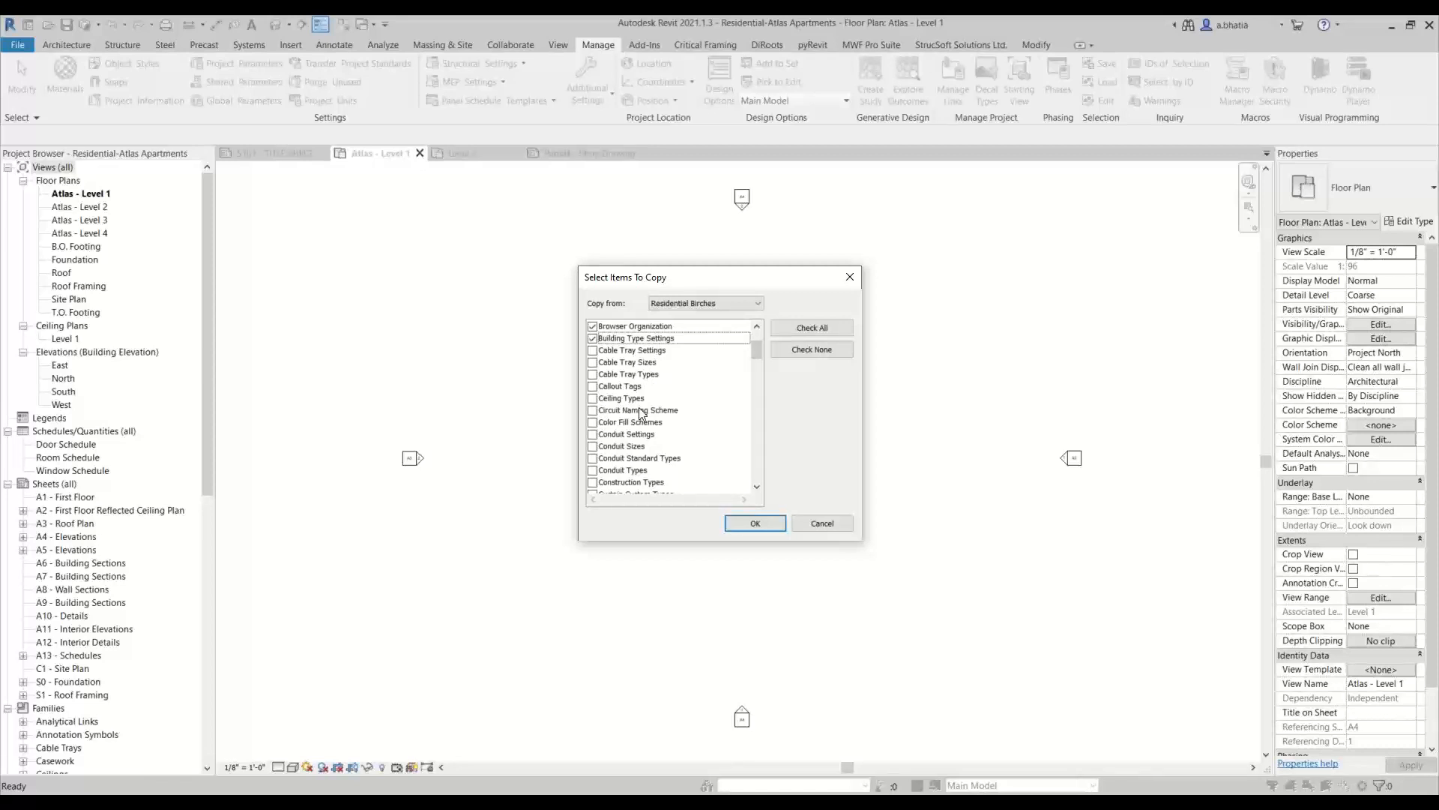
click(592, 386)
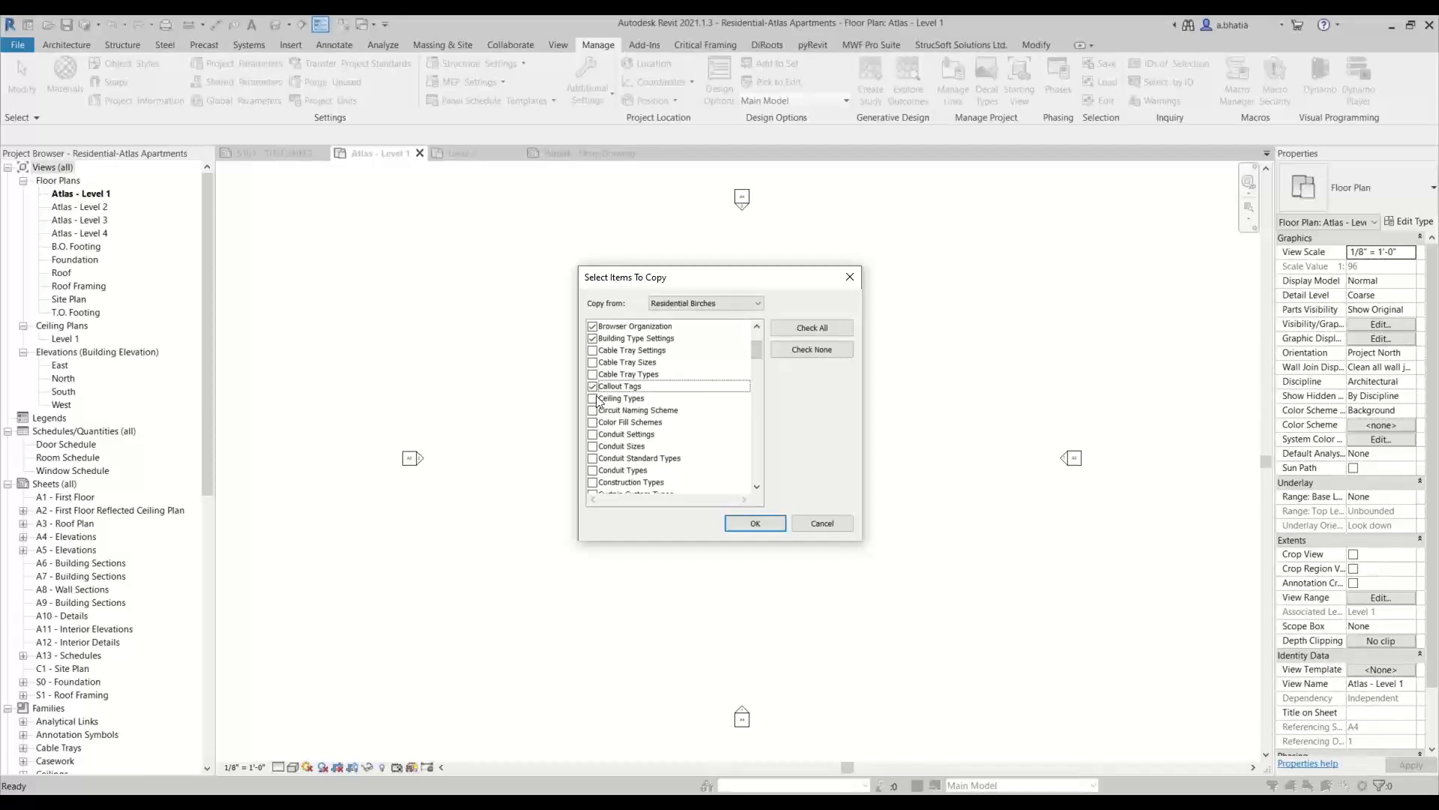
click(592, 398)
scroll(595, 397, down, 1)
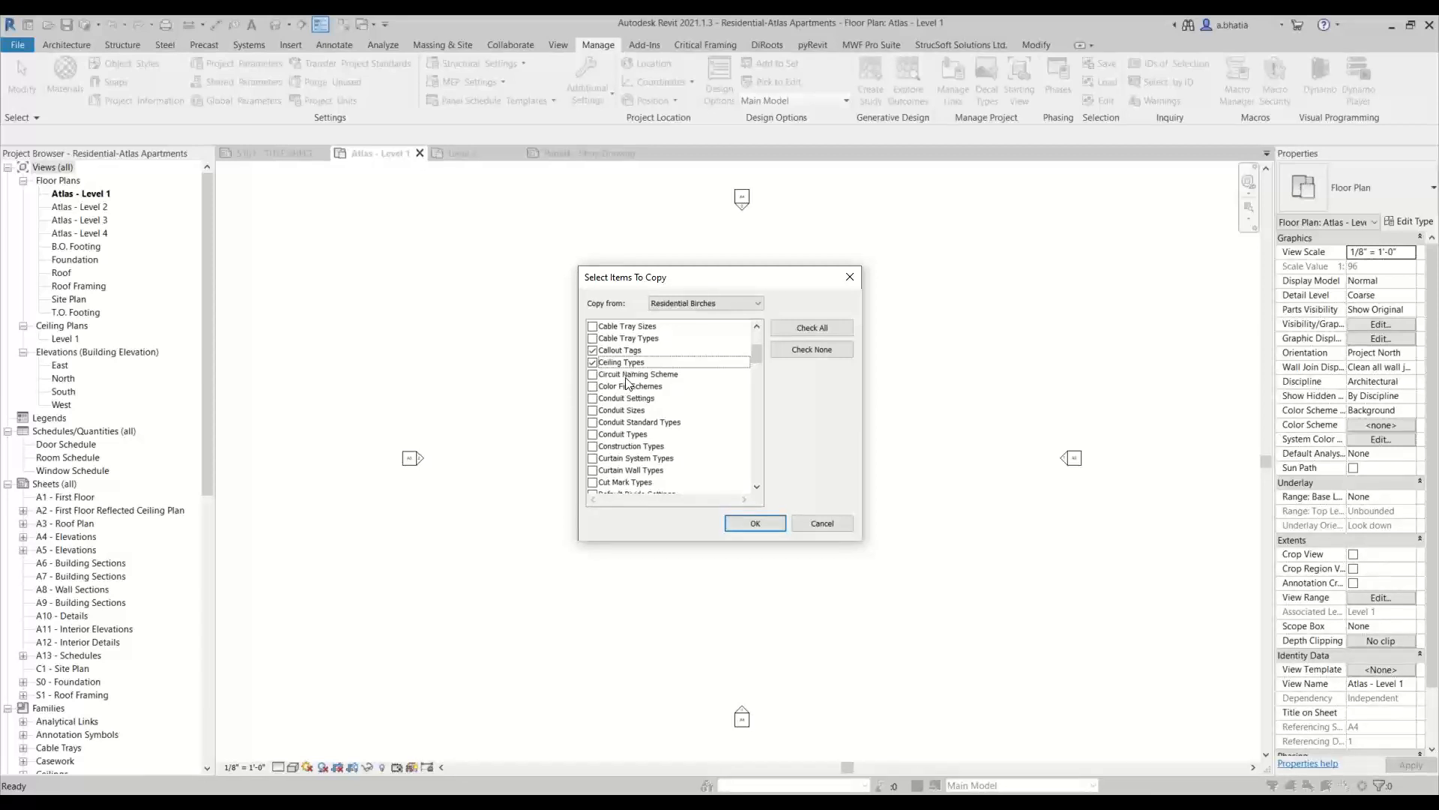
scroll(628, 379, down, 1)
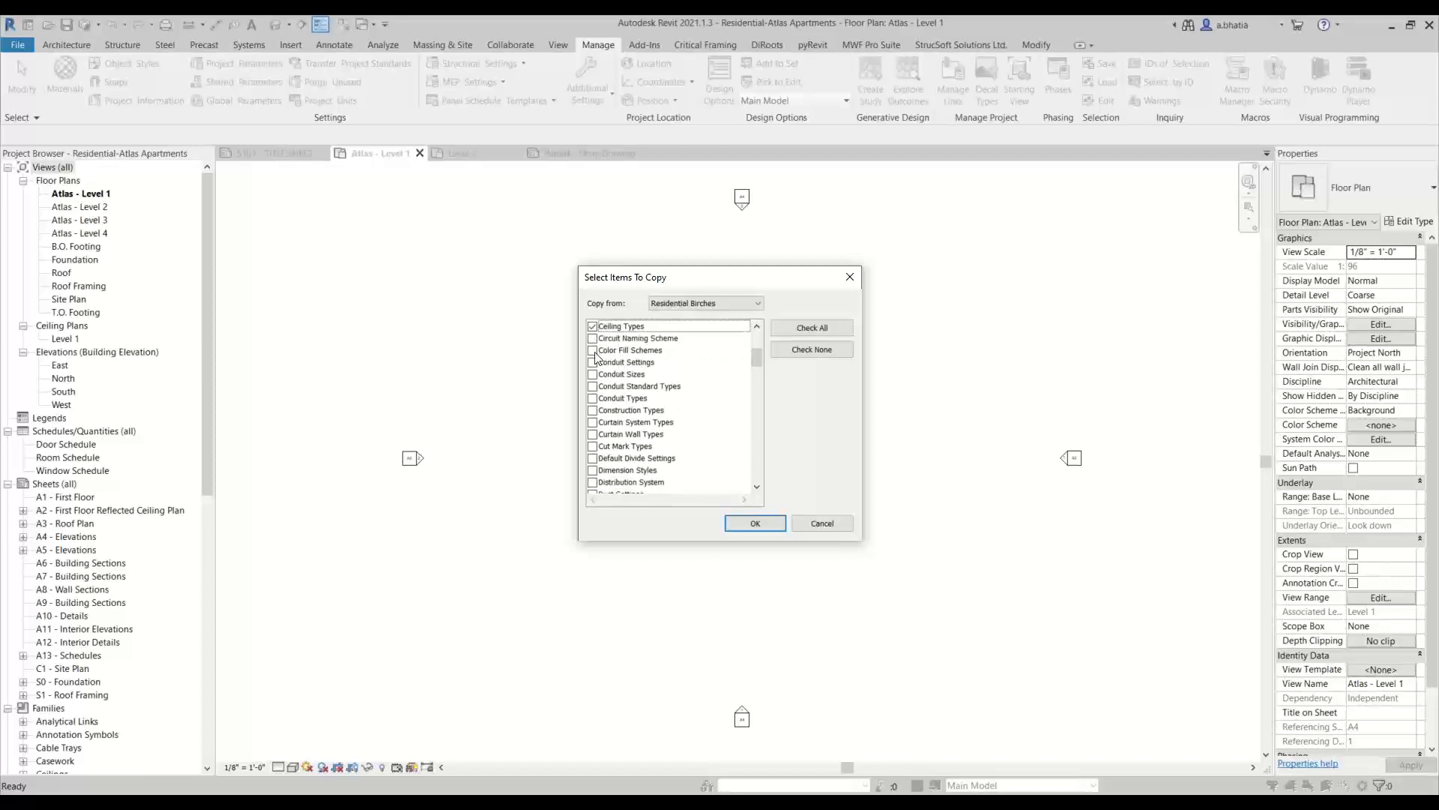
click(593, 350)
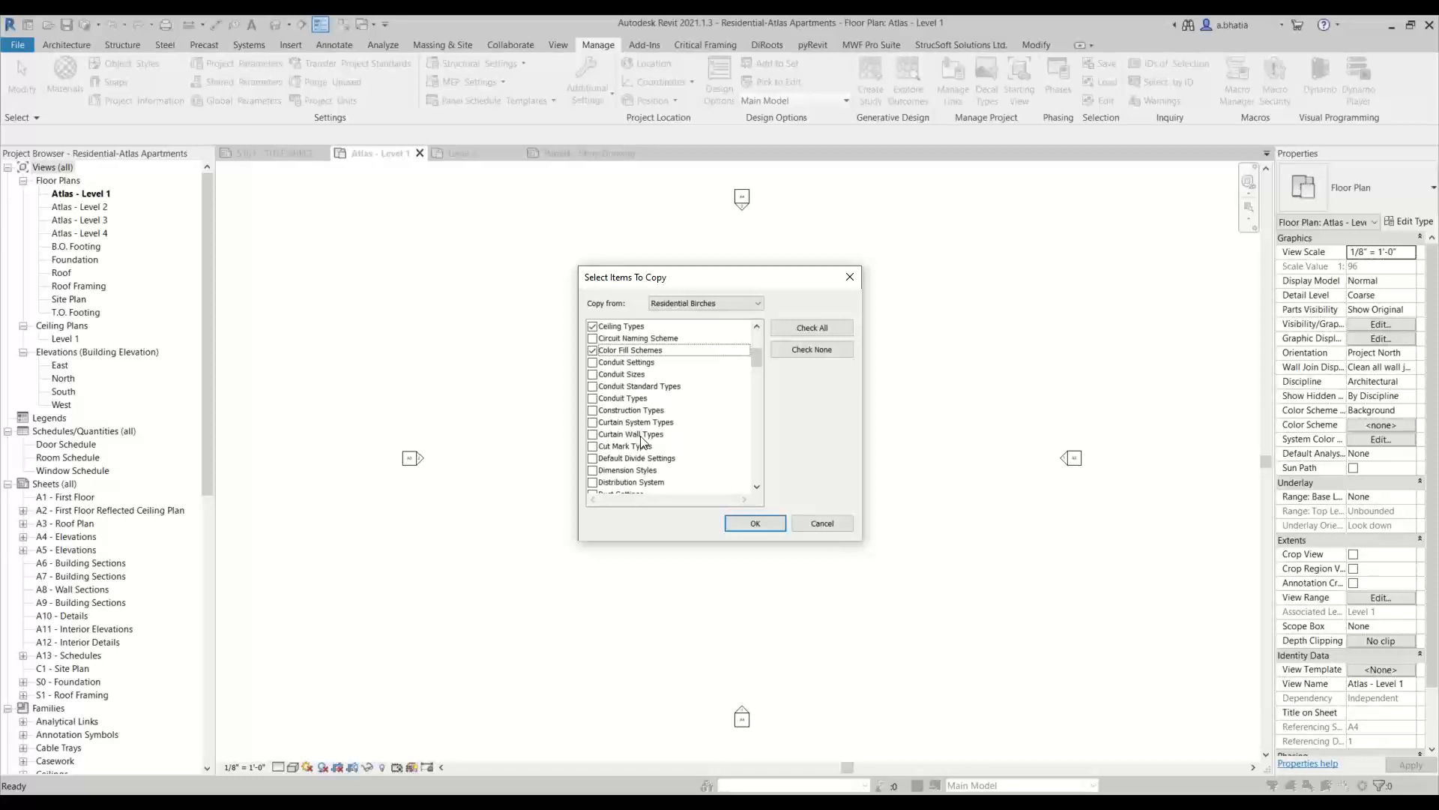
Add Cut Mark Types and Dimension Styles to the items to copy
scroll(644, 442, down, 1)
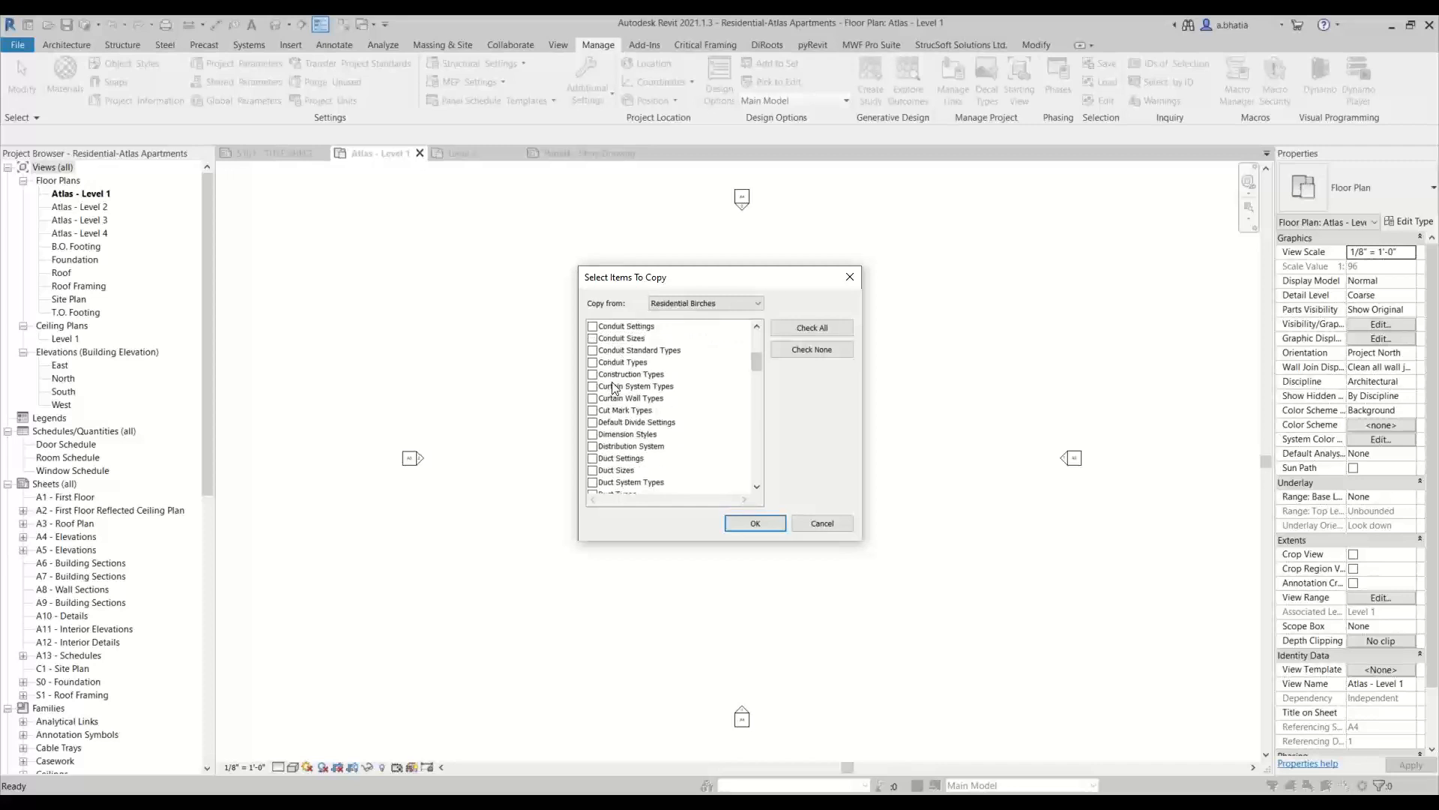
scroll(610, 367, up, 1)
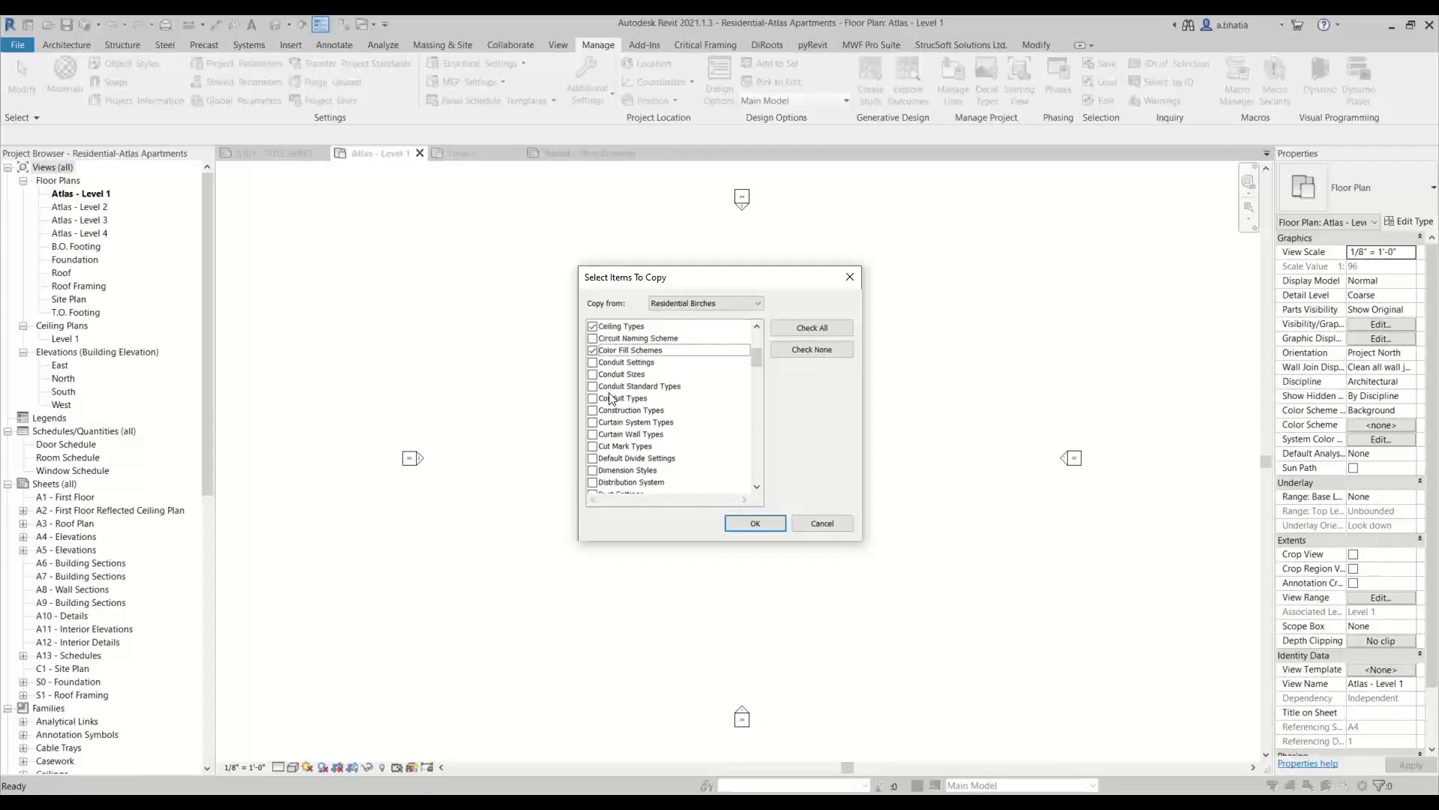
scroll(611, 431, down, 1)
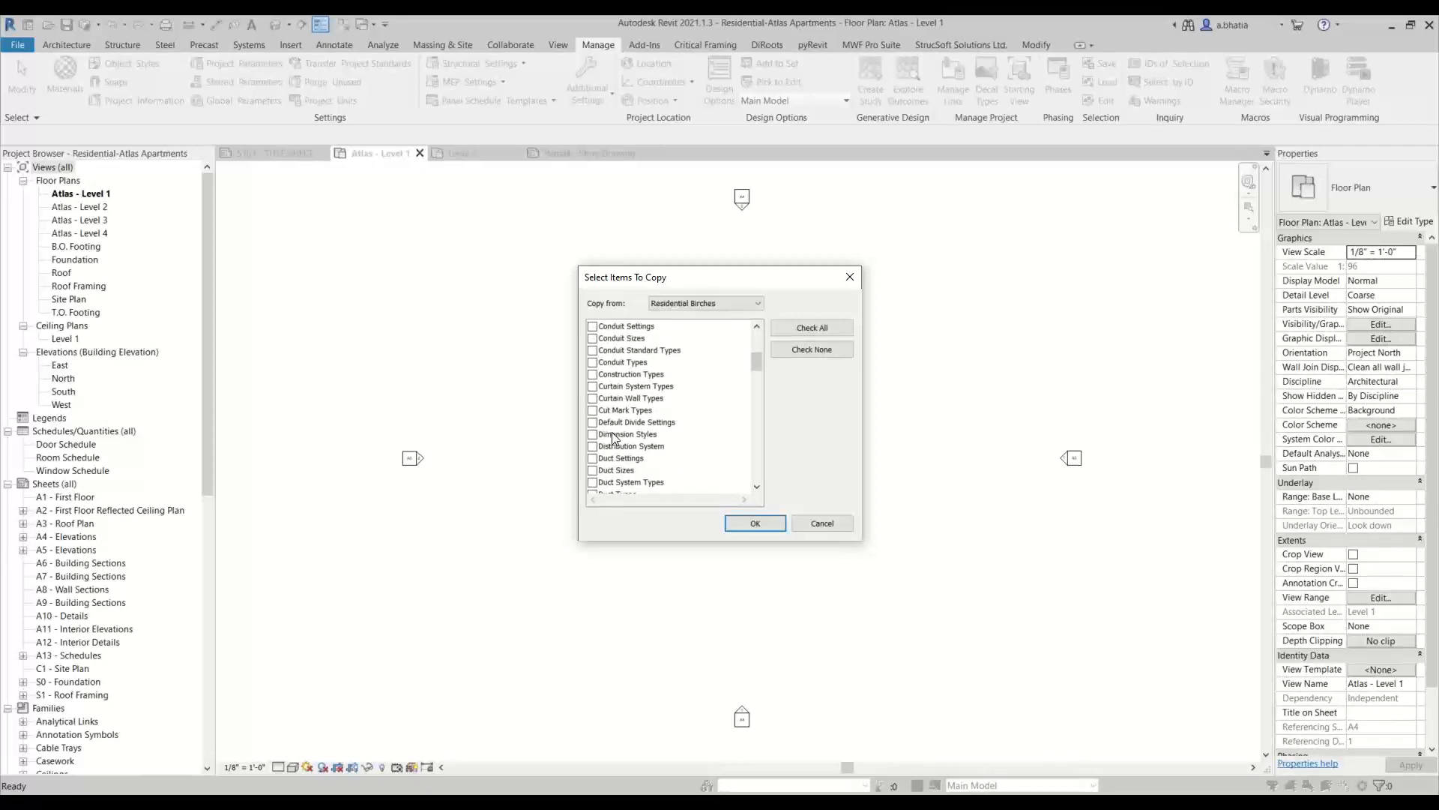
scroll(615, 438, down, 3)
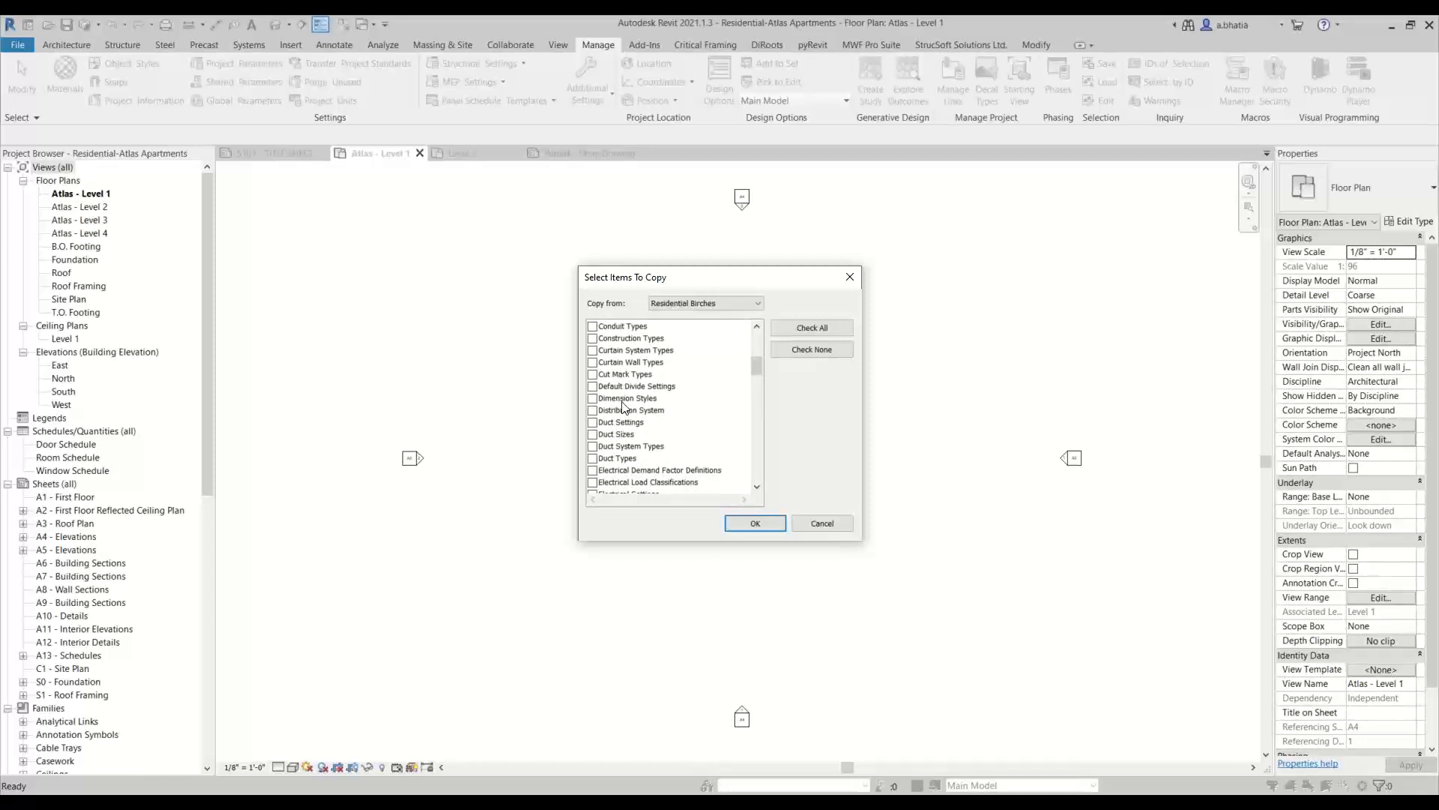
click(593, 374)
click(593, 398)
Add Fill Patterns, Filled Region Types and Filters to the items to copy
scroll(602, 434, down, 1)
scroll(601, 435, down, 1)
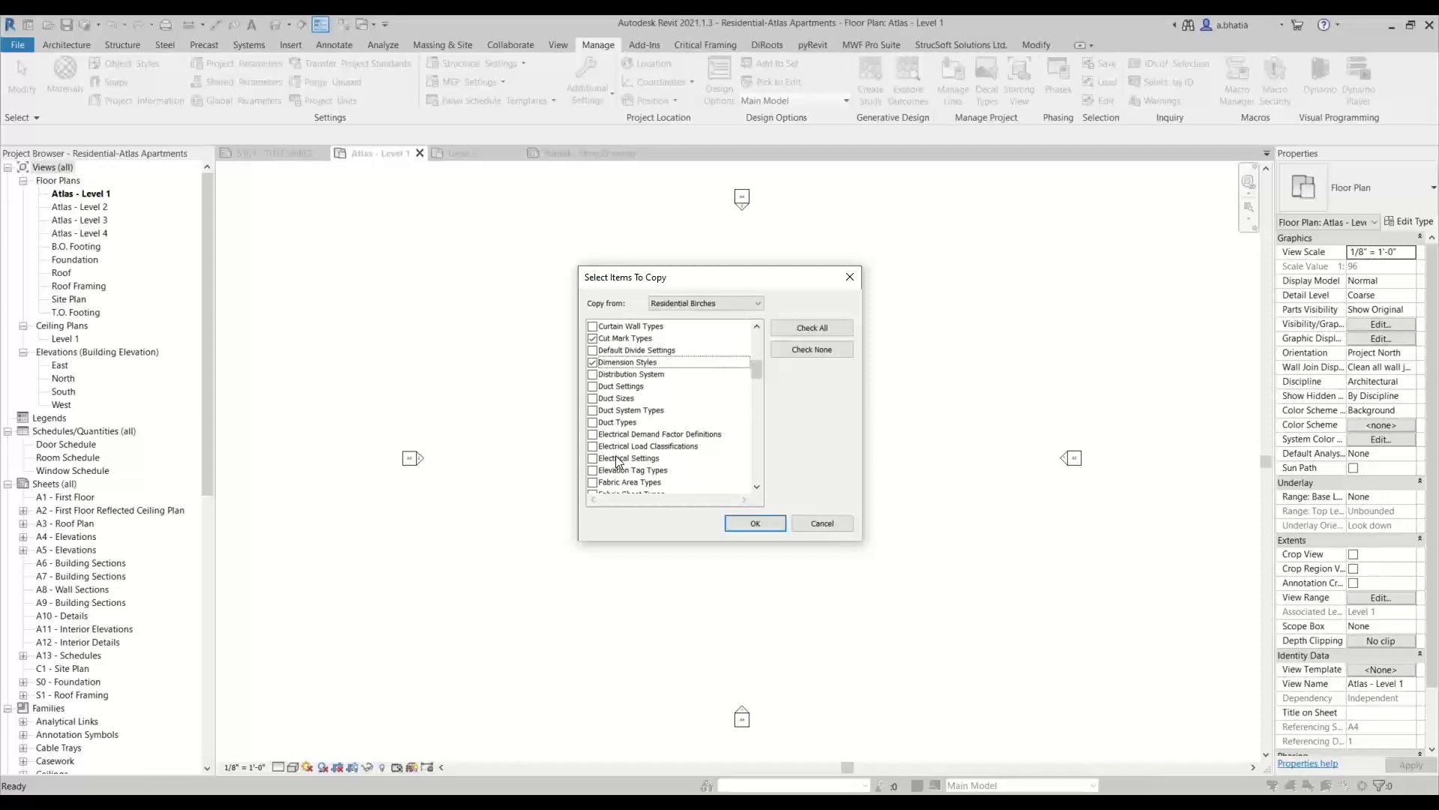
scroll(616, 458, down, 2)
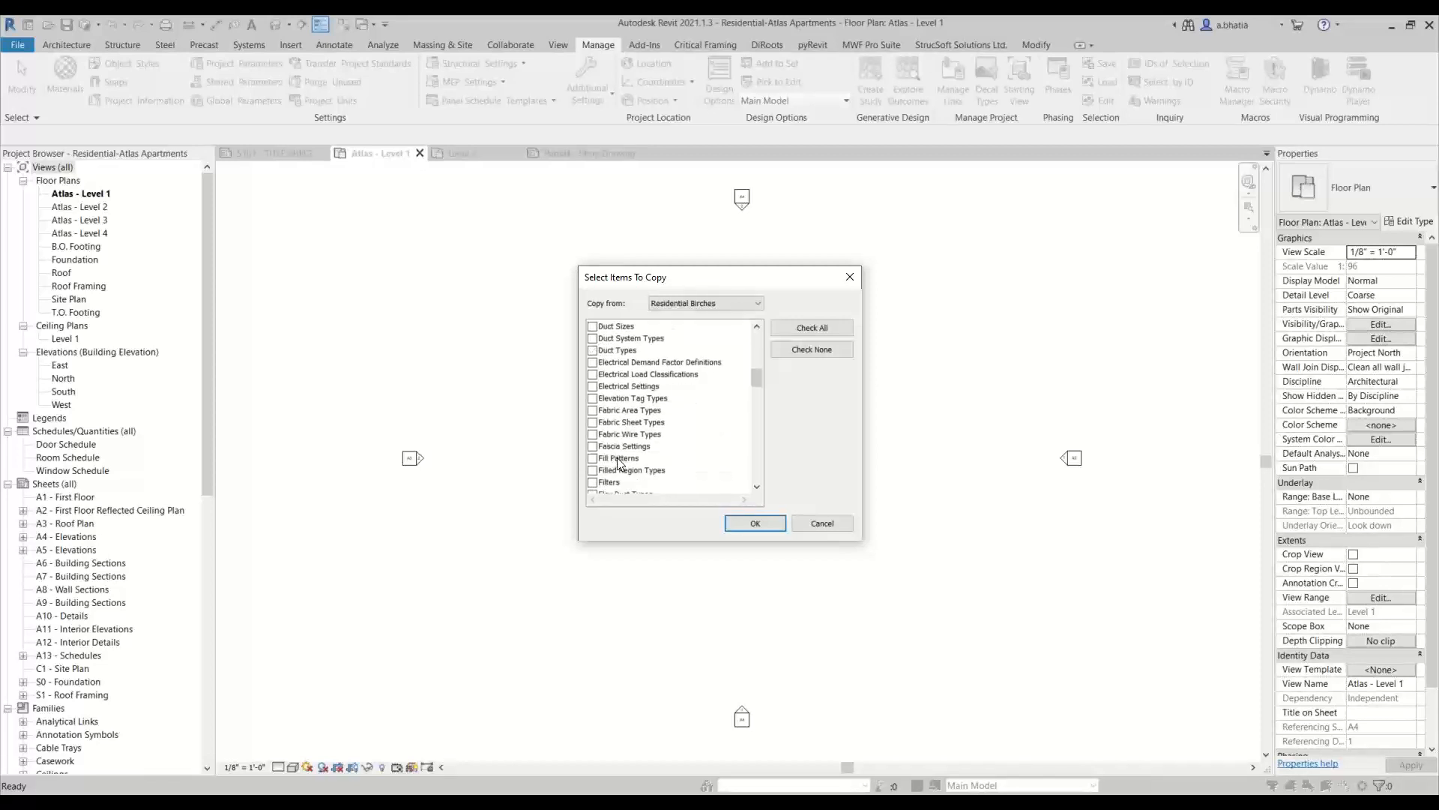
scroll(617, 448, up, 2)
scroll(619, 450, down, 2)
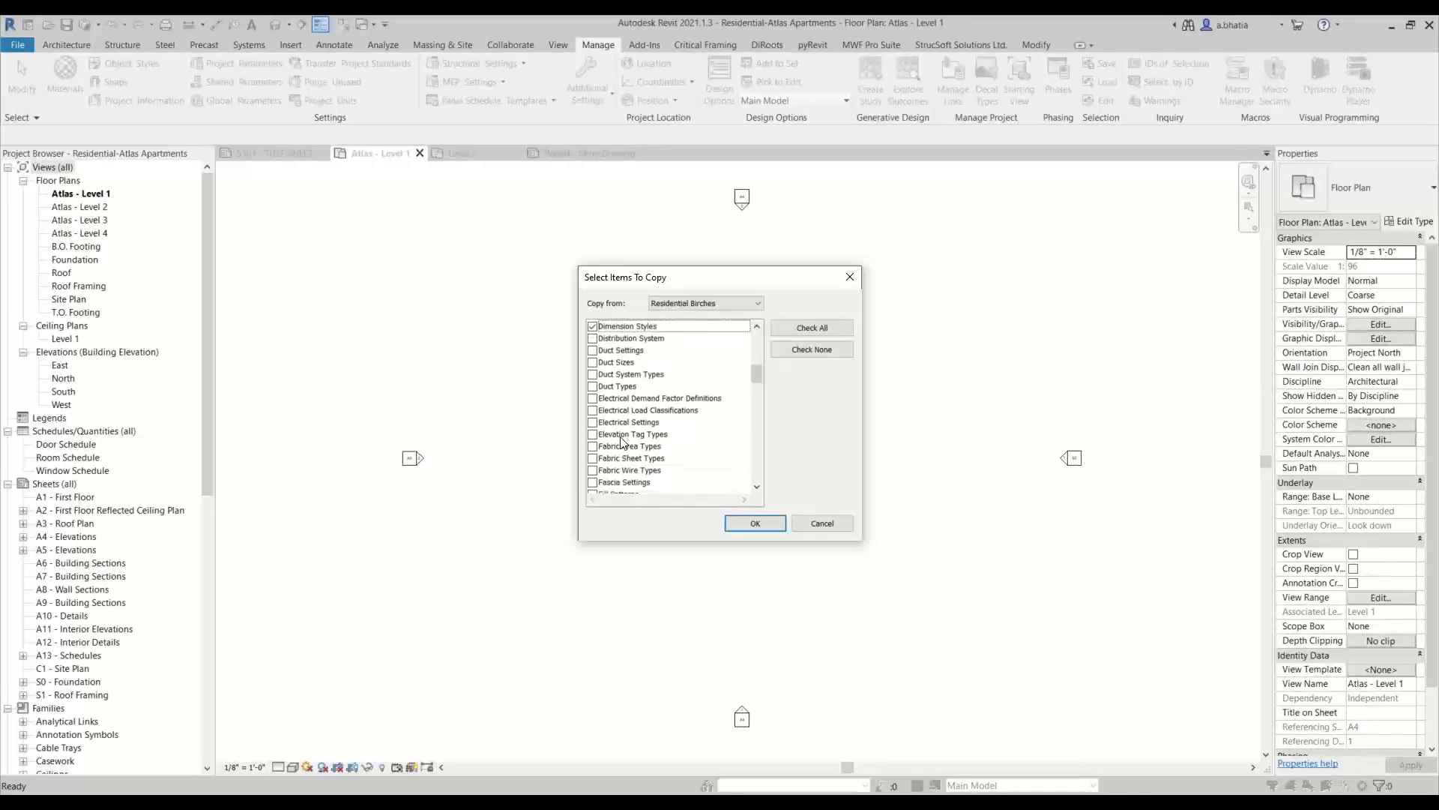
scroll(622, 435, up, 2)
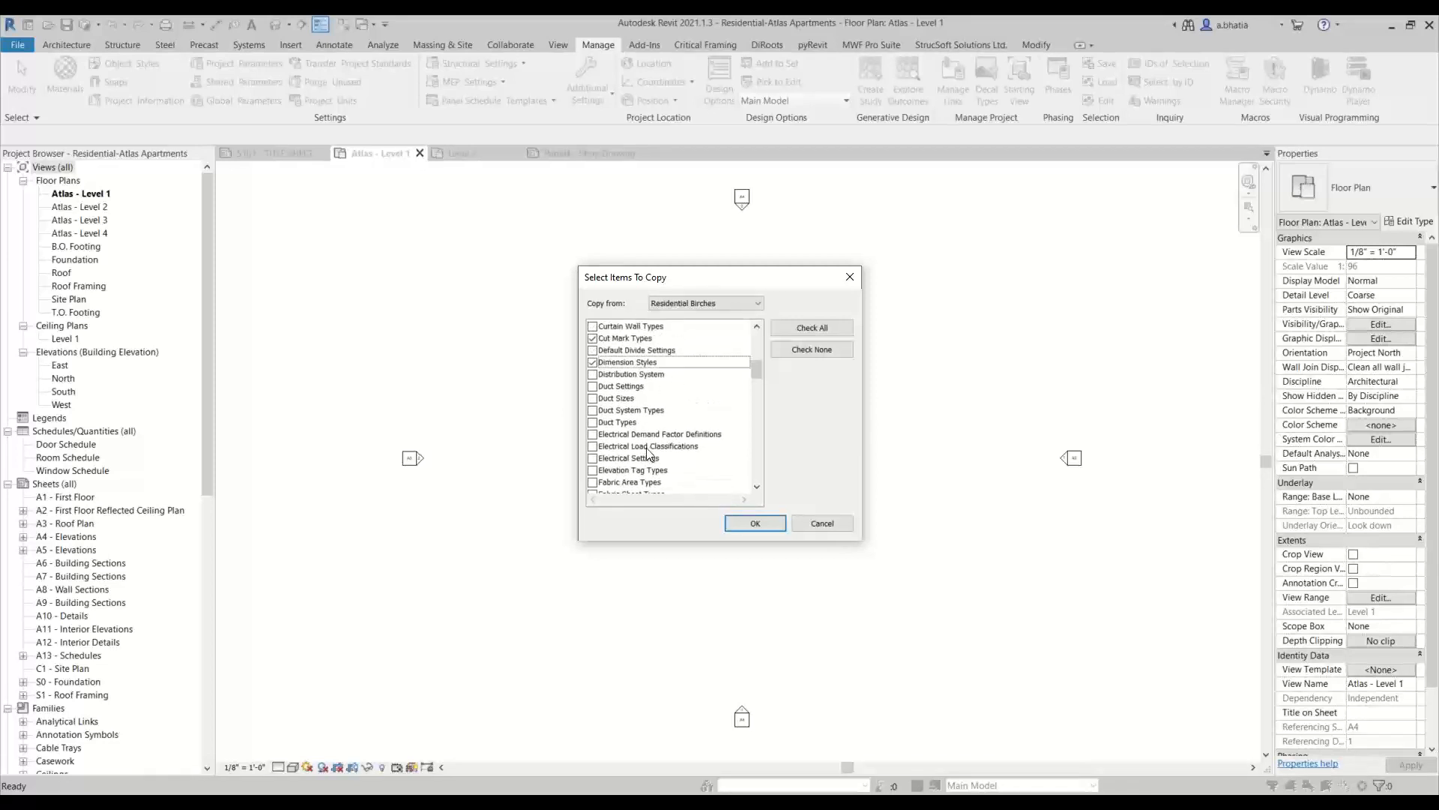
scroll(650, 461, down, 1)
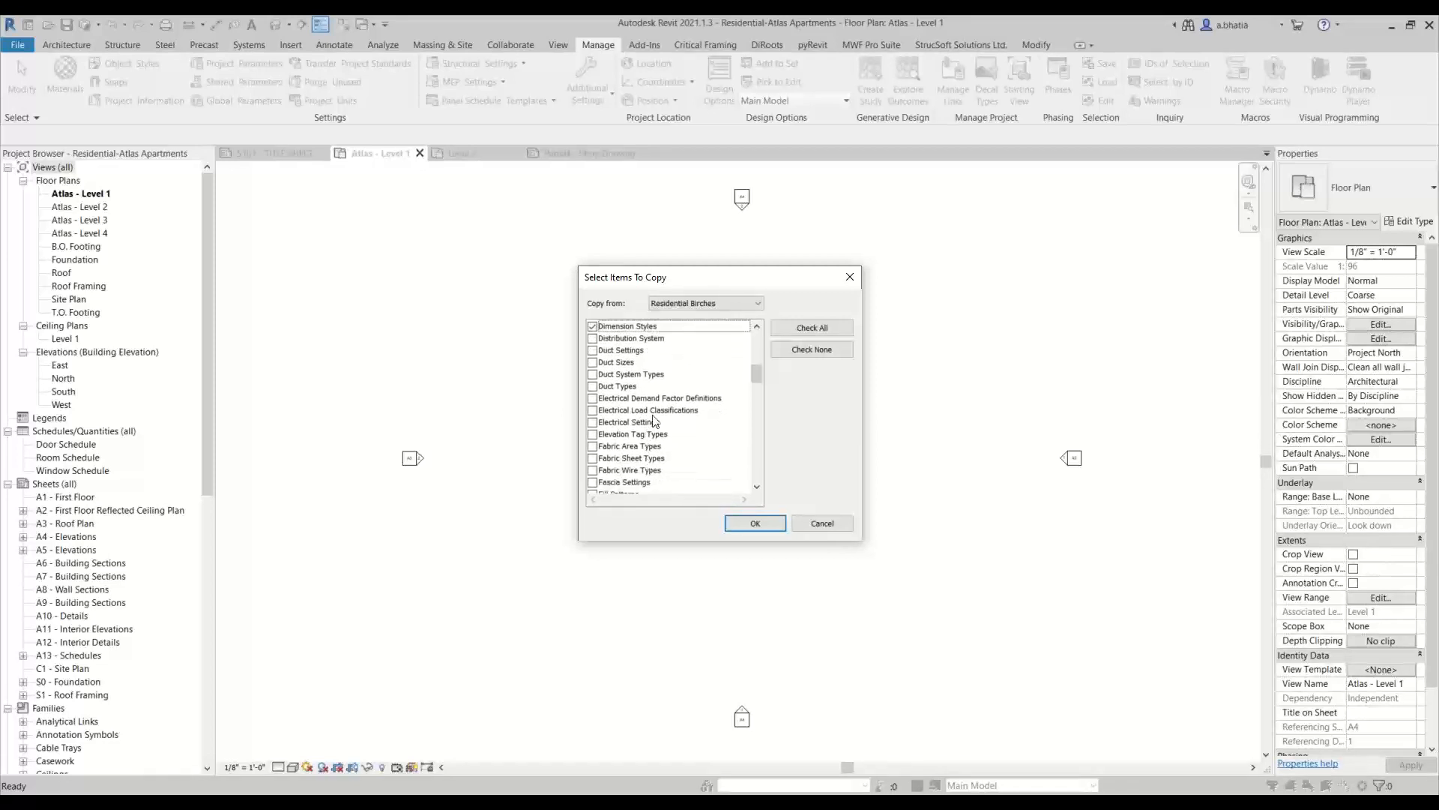
scroll(647, 433, down, 1)
scroll(637, 384, down, 1)
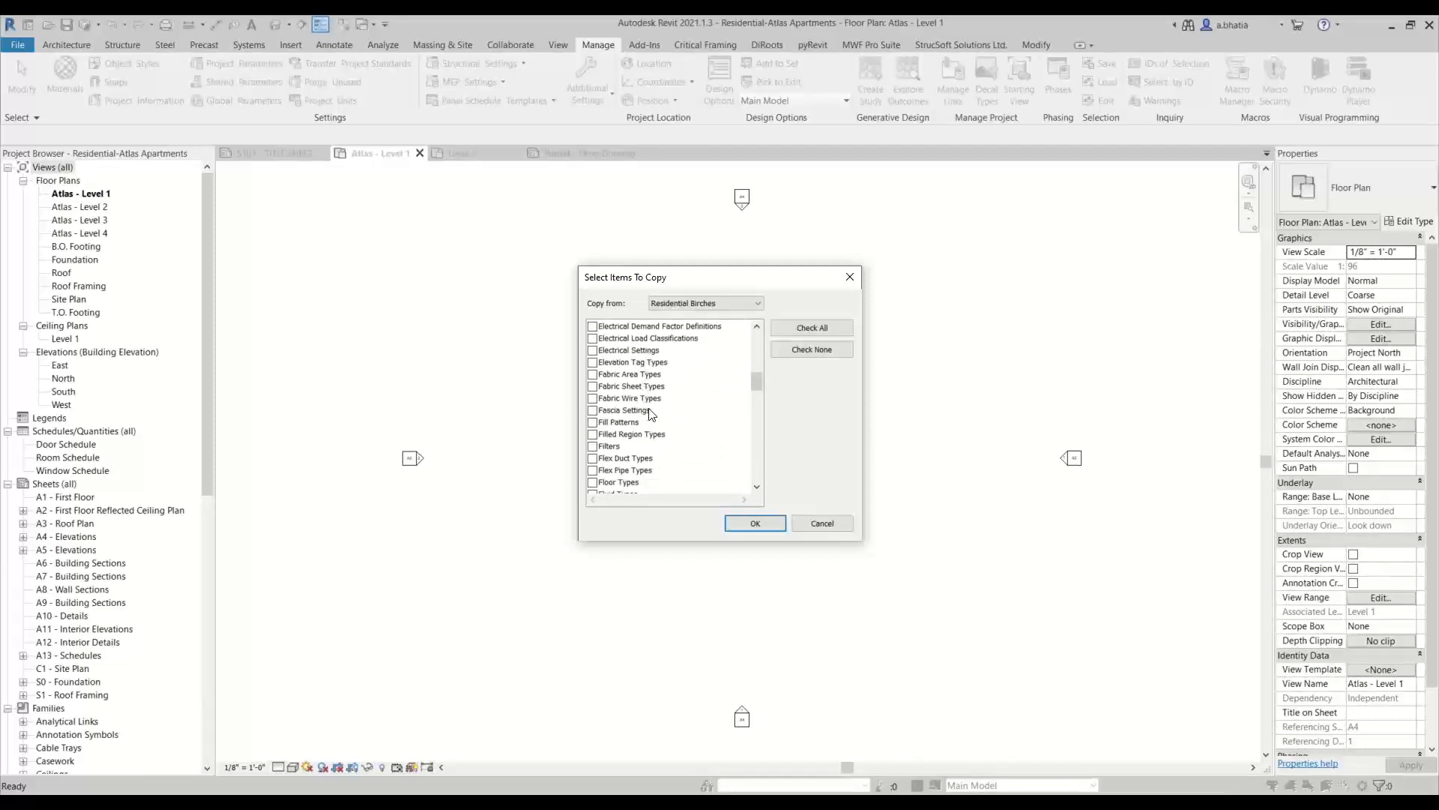
scroll(619, 457, down, 2)
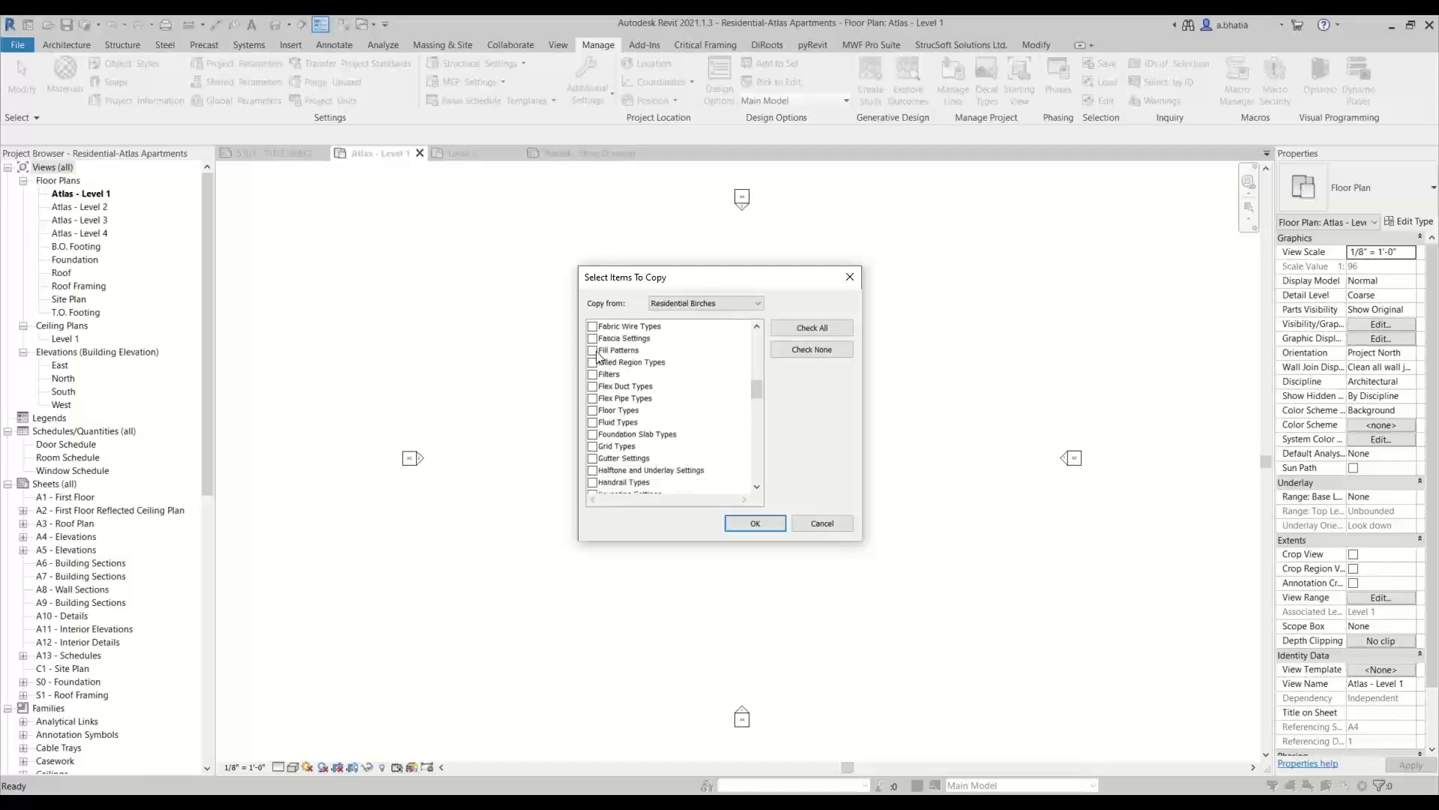
click(593, 350)
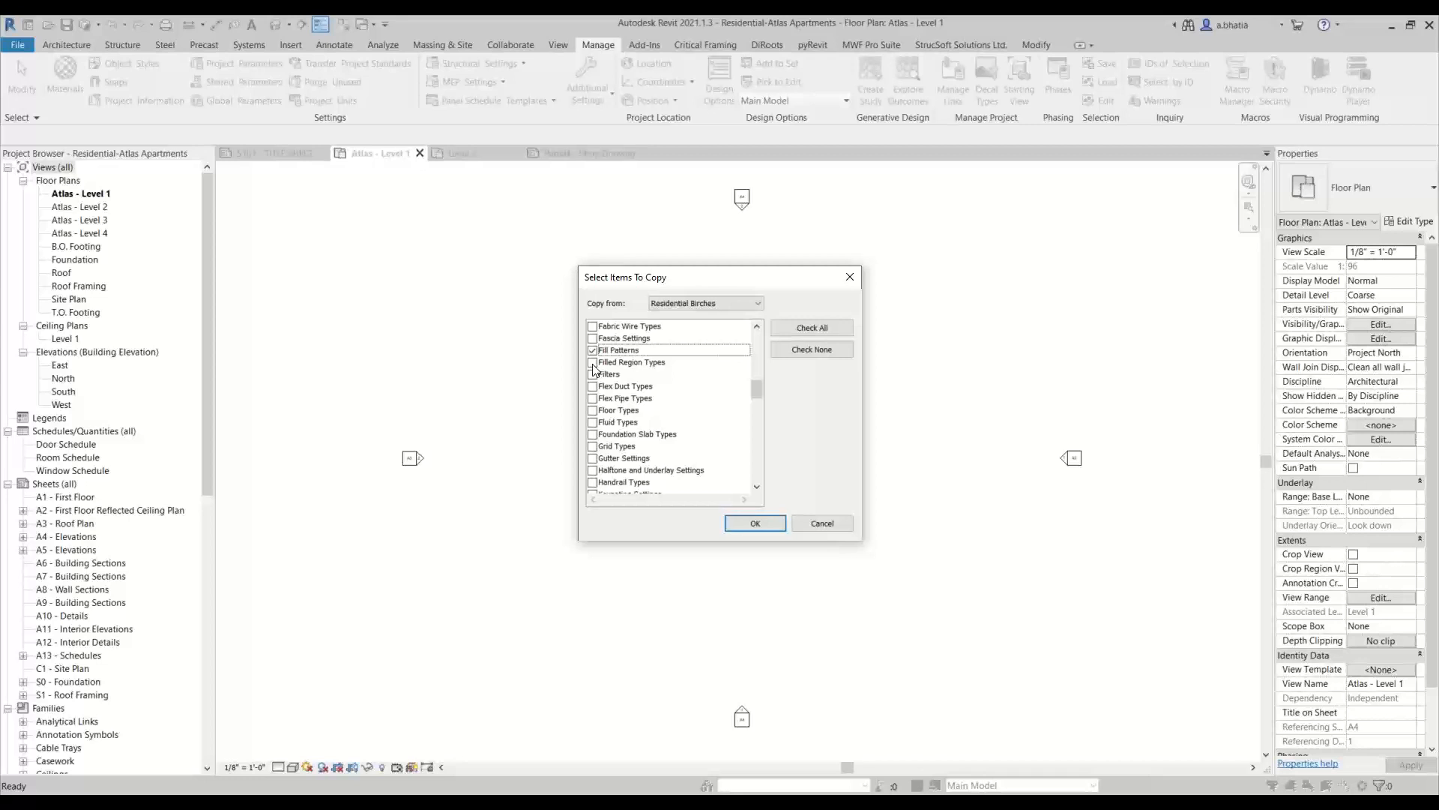
click(593, 364)
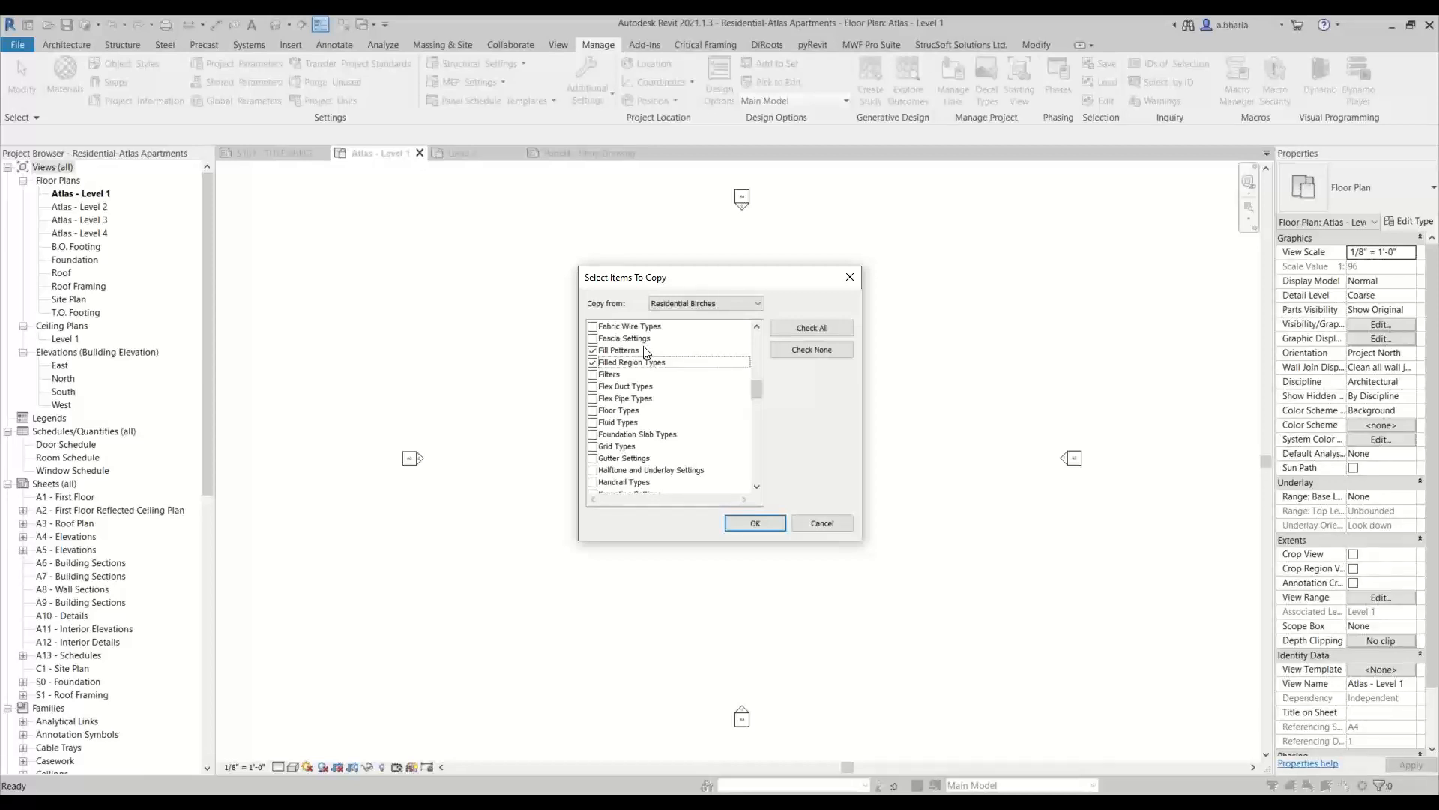
click(605, 377)
Add Floor Types to the items to copy
scroll(638, 447, down, 1)
scroll(638, 448, down, 1)
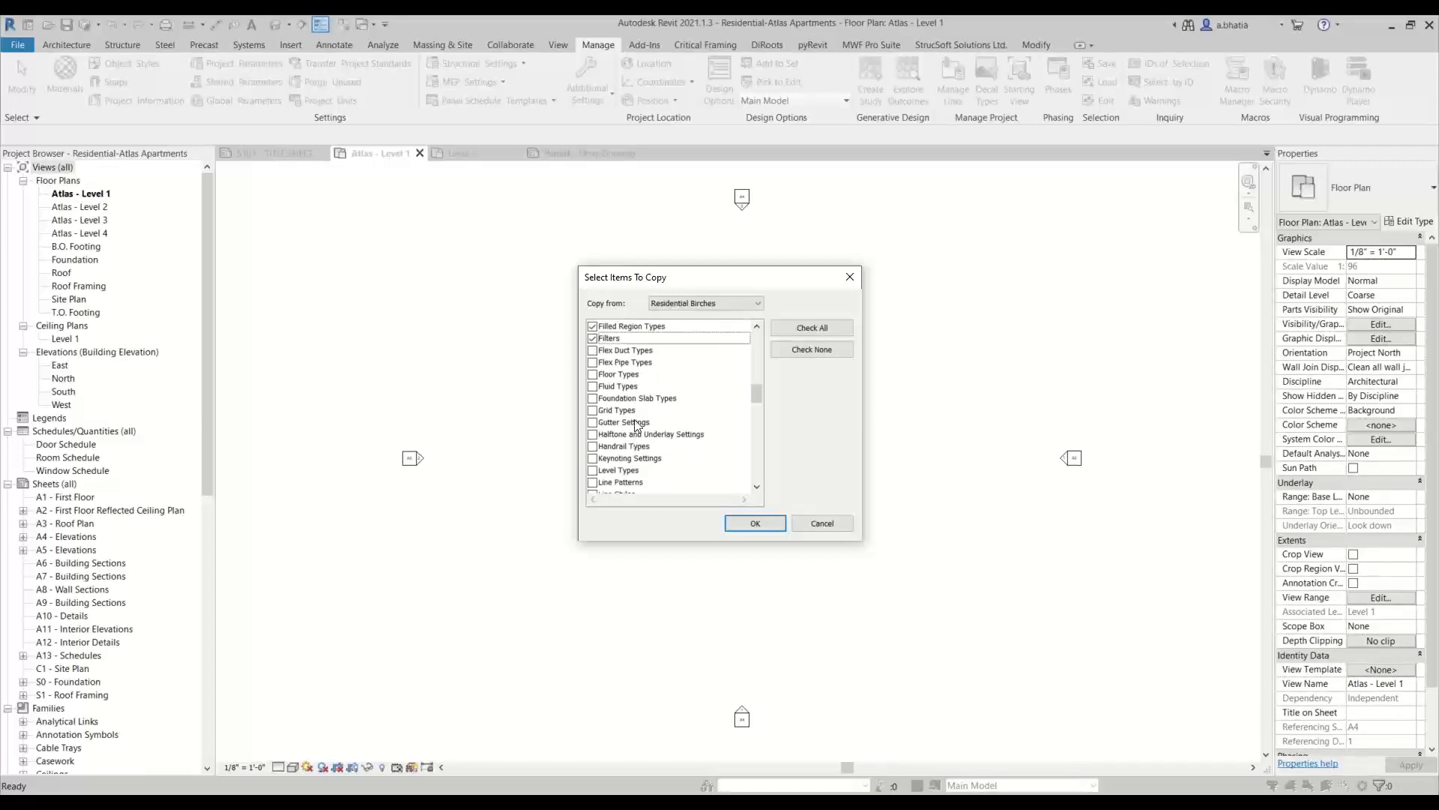
click(593, 374)
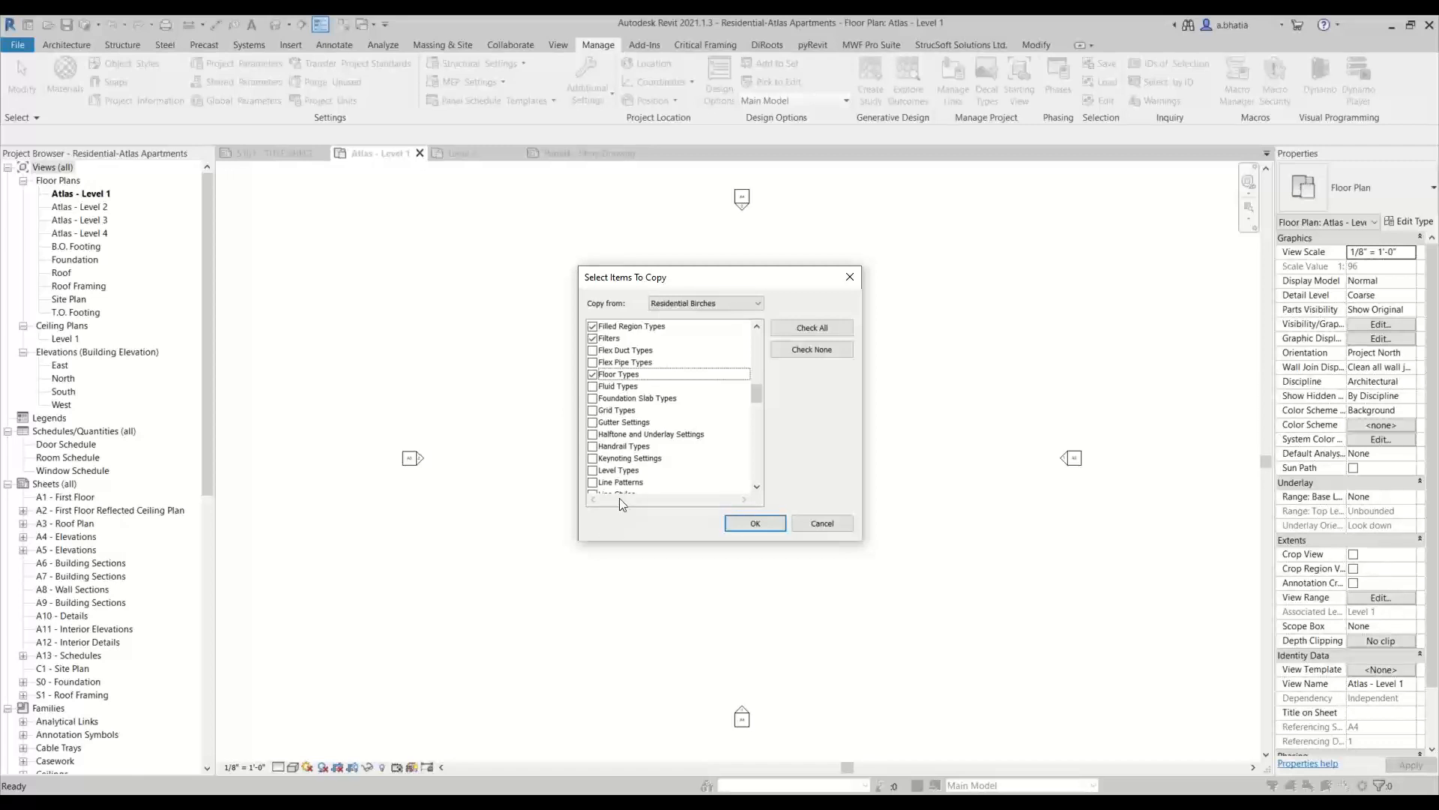
Add Grid Types, Level Types and Halftone and Underlay Settings to the items to copy
scroll(632, 407, down, 2)
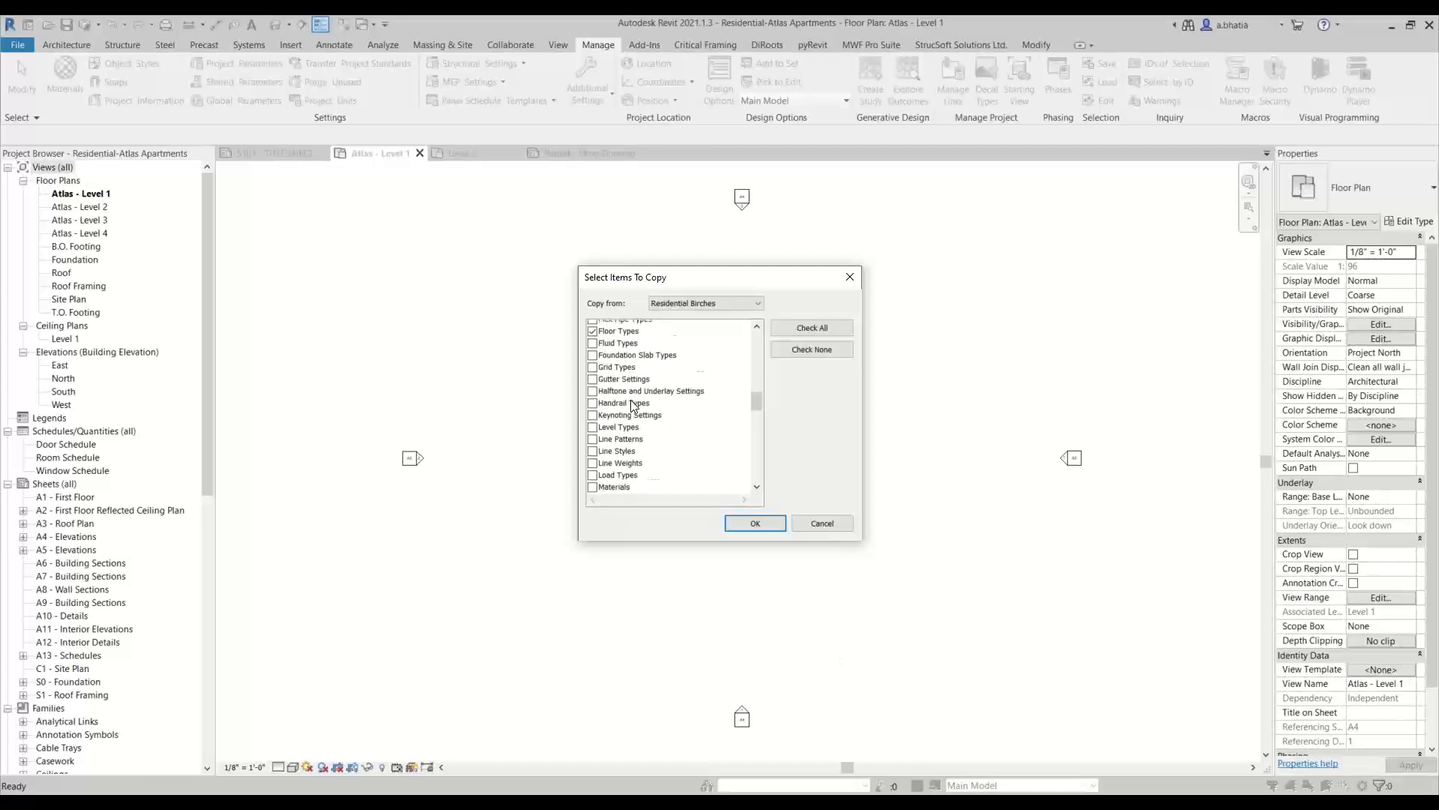
scroll(615, 395, up, 2)
click(593, 411)
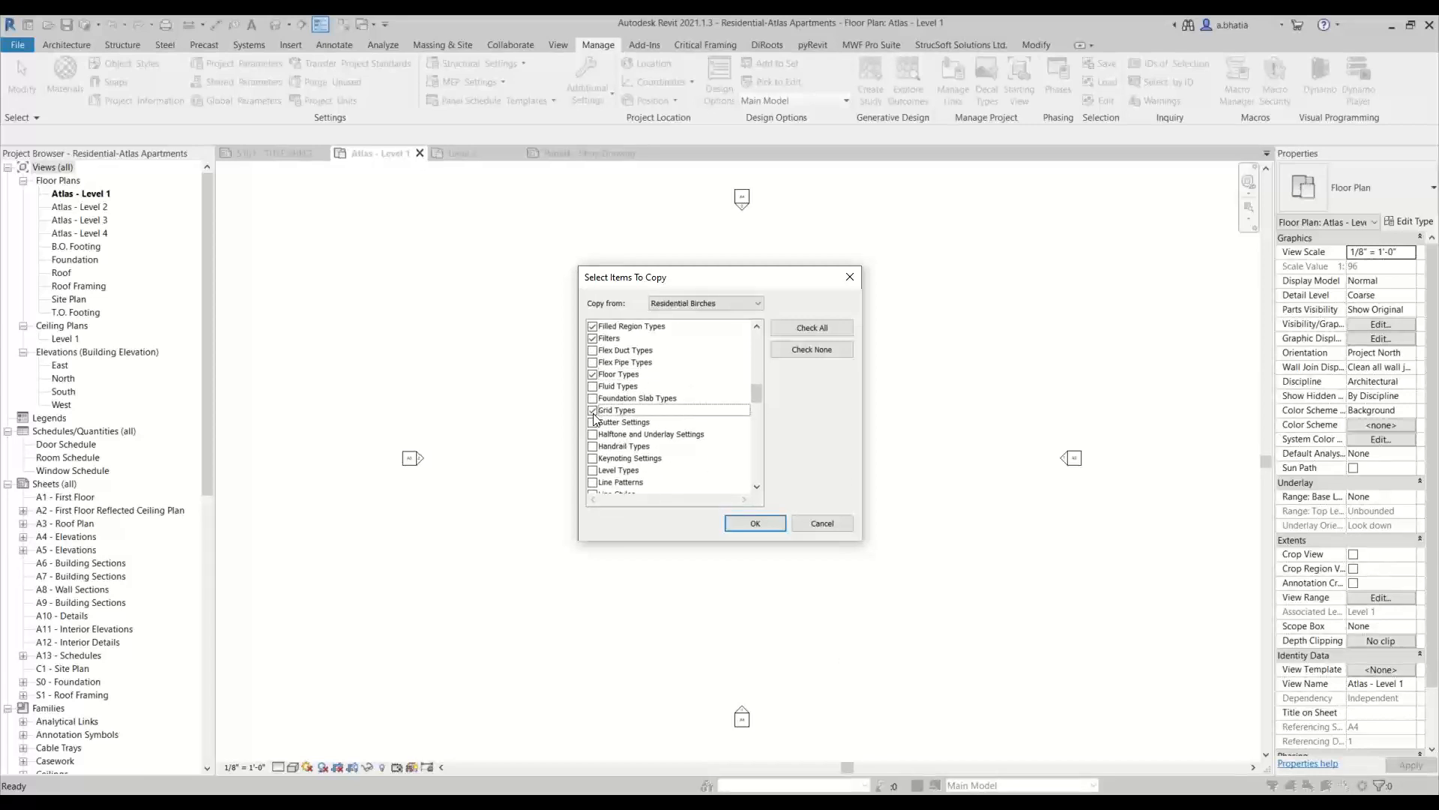
click(593, 471)
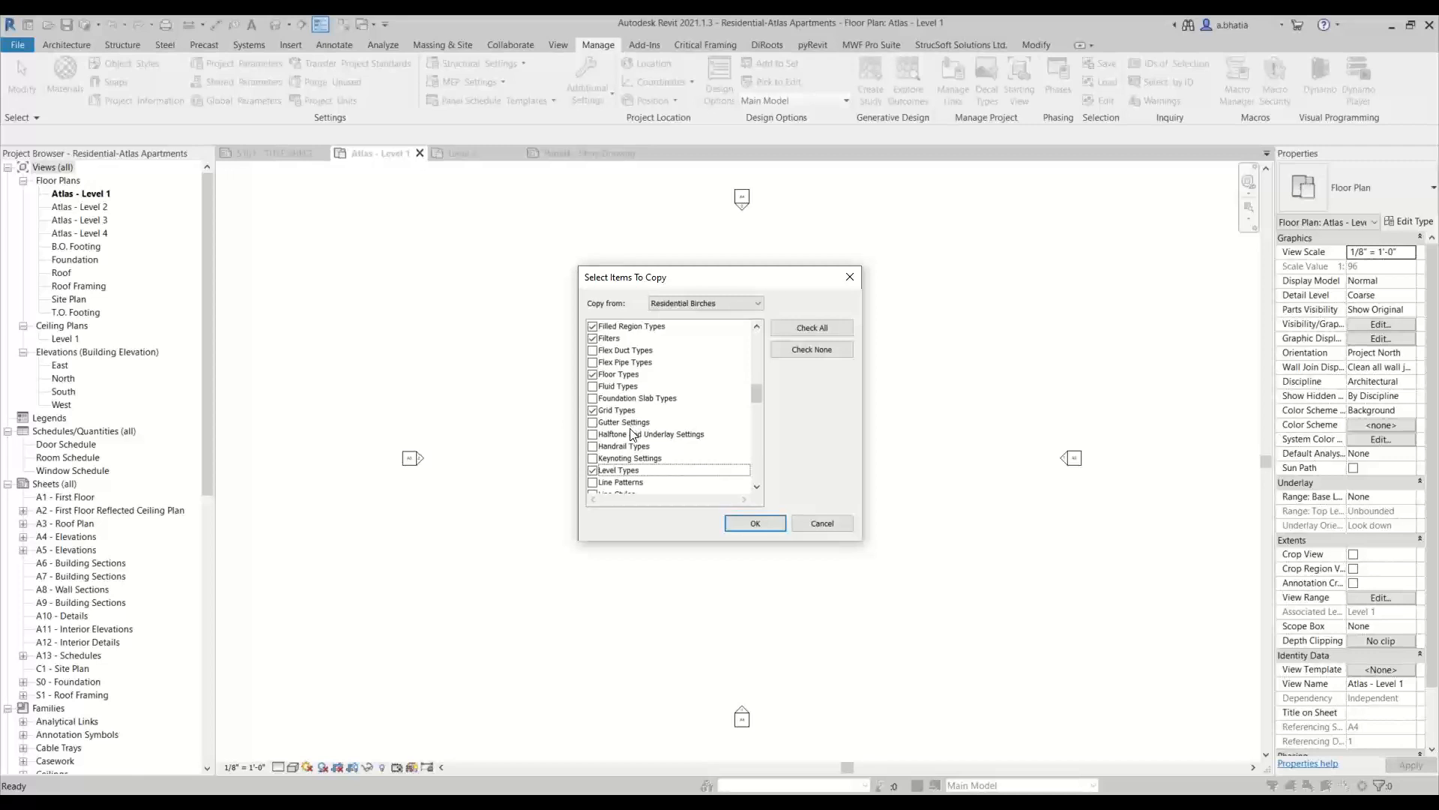
click(616, 435)
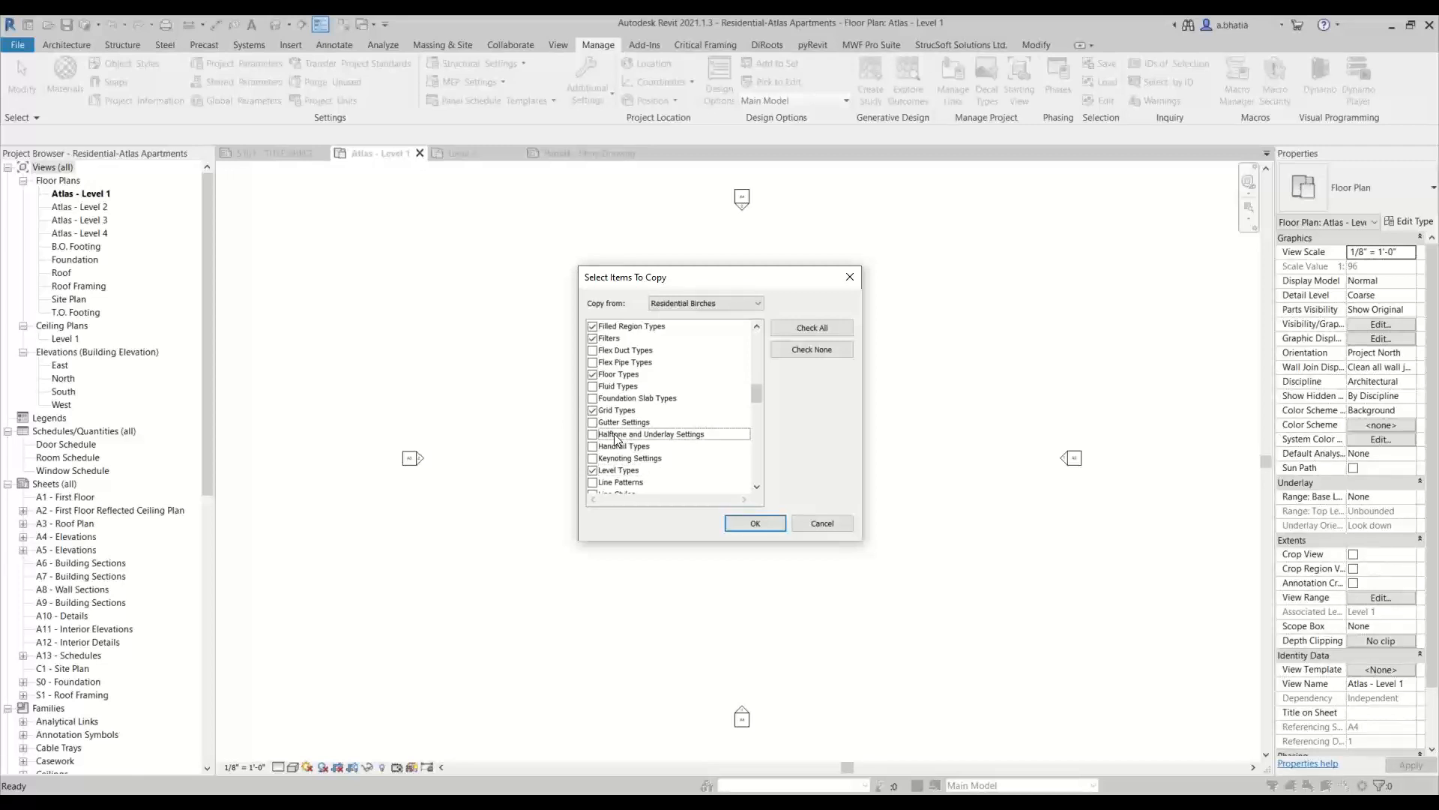
click(593, 435)
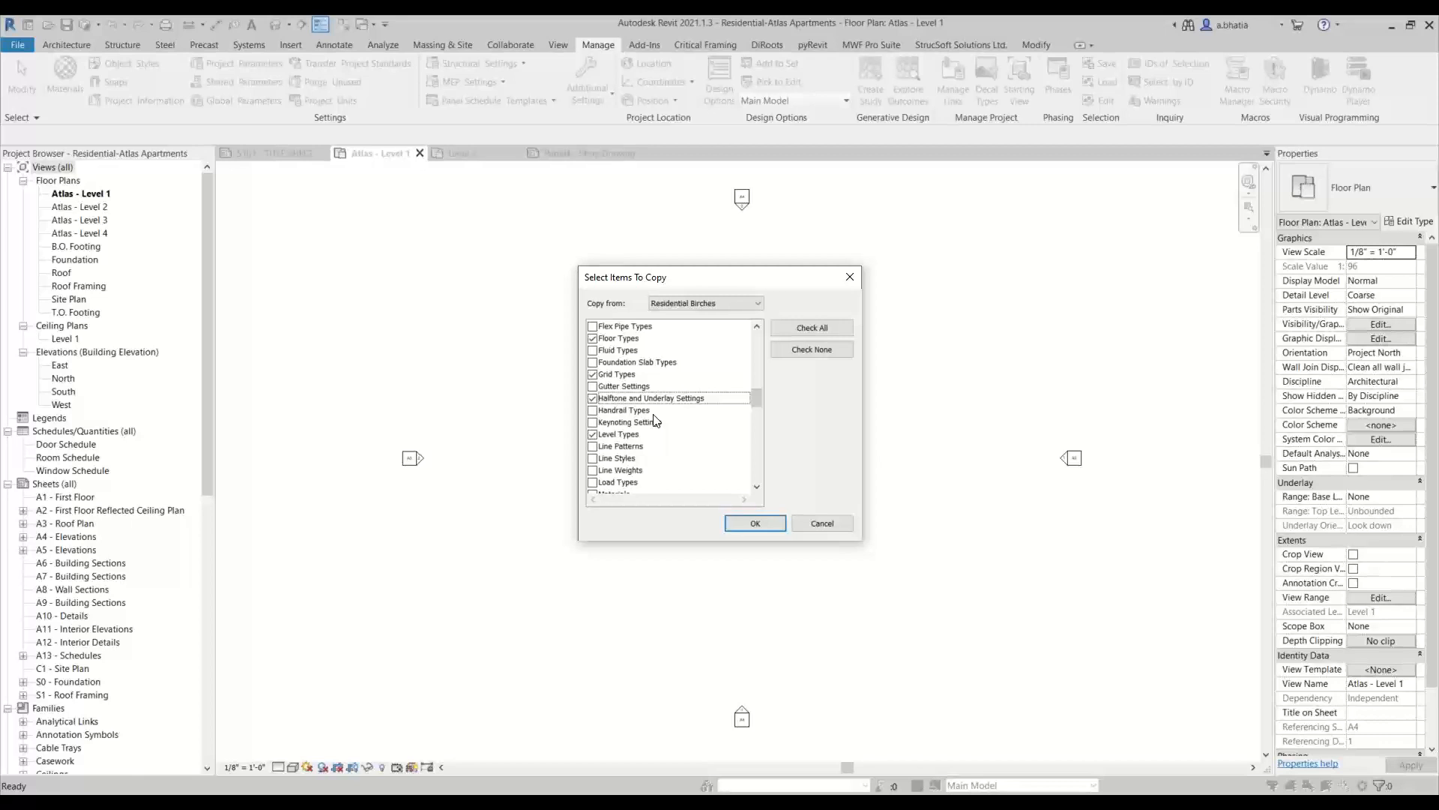
Add Line Patterns, Line Styles and Line Weights to the items to copy
scroll(650, 450, down, 1)
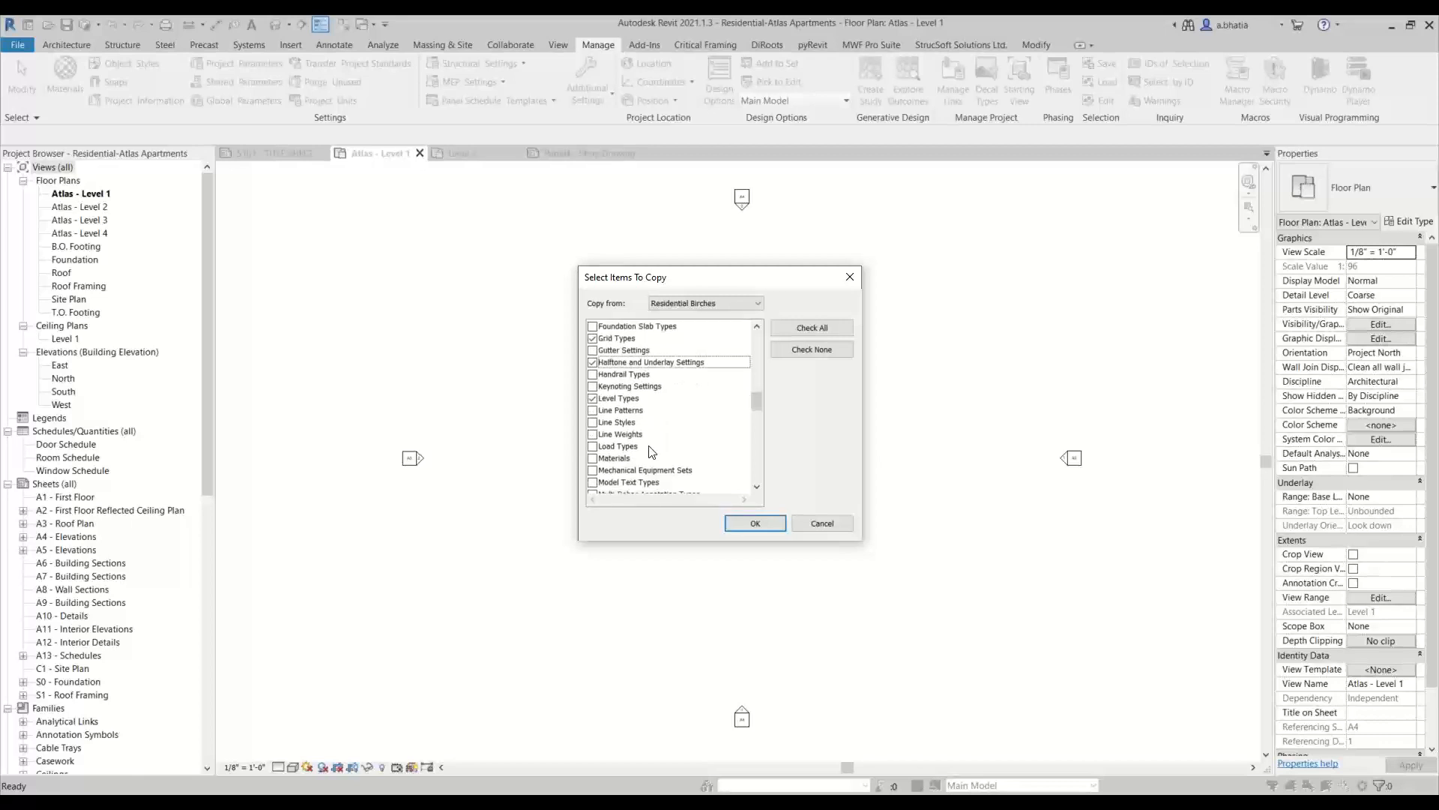
click(593, 410)
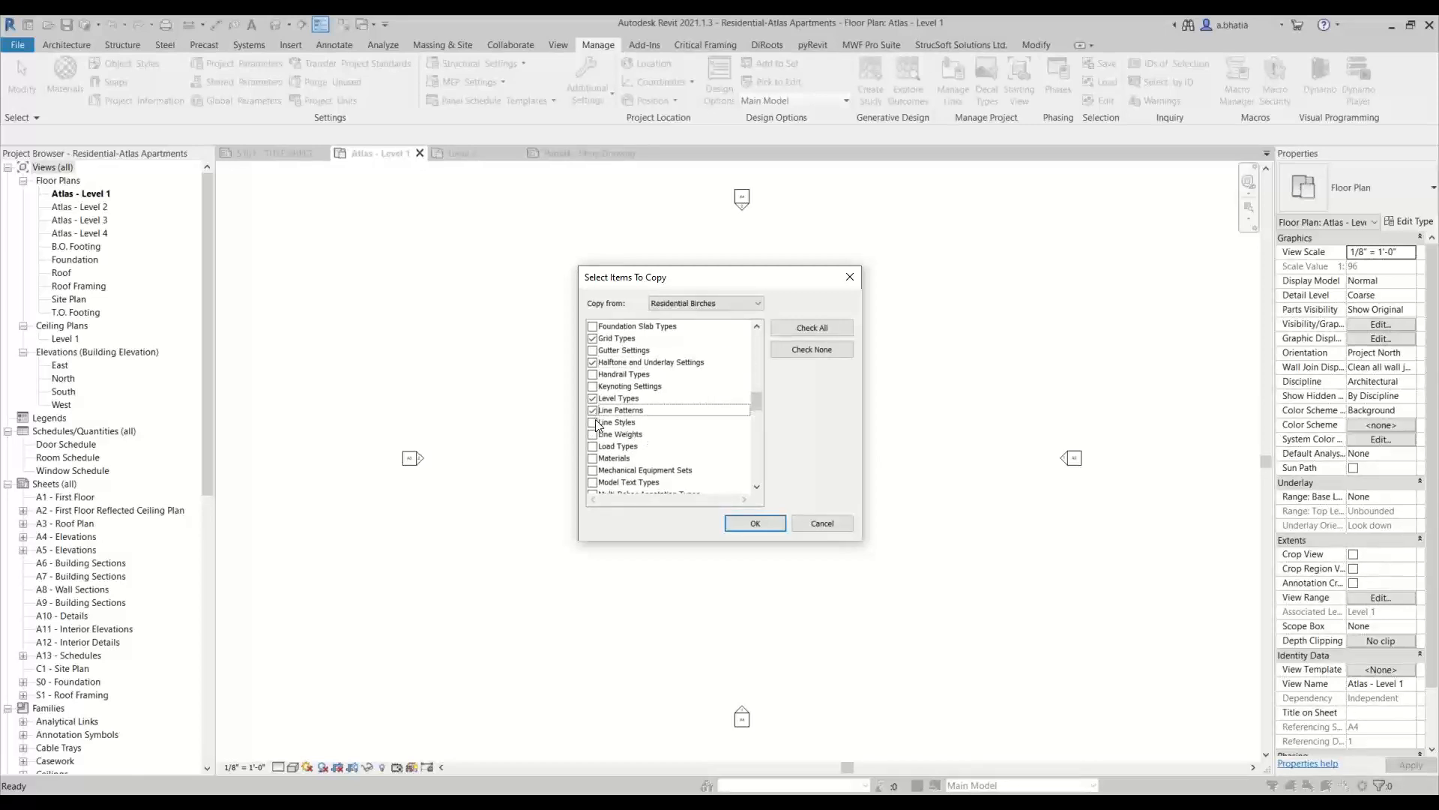
click(593, 422)
click(593, 434)
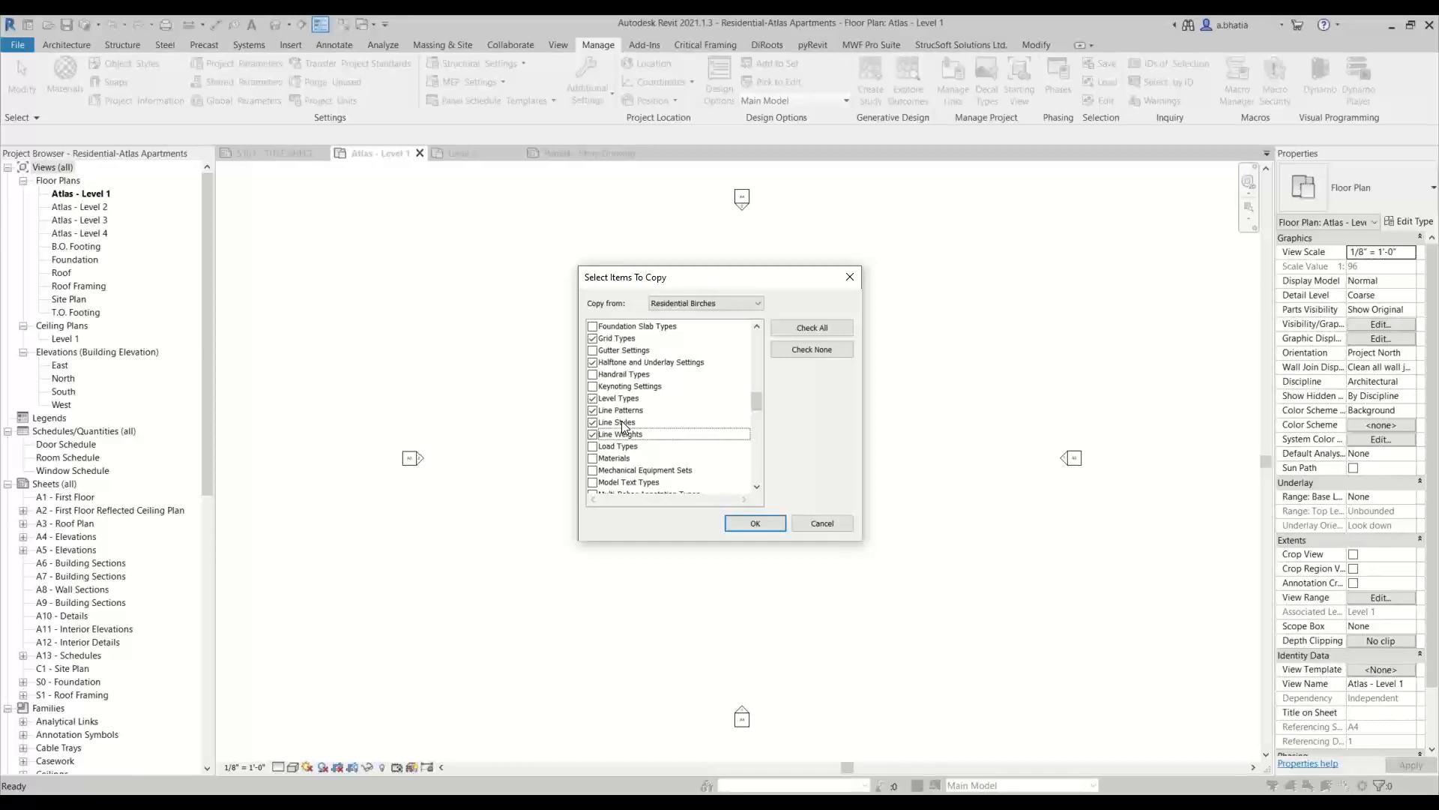
Add Materials and Model Text Types to the items to copy
scroll(623, 425, down, 1)
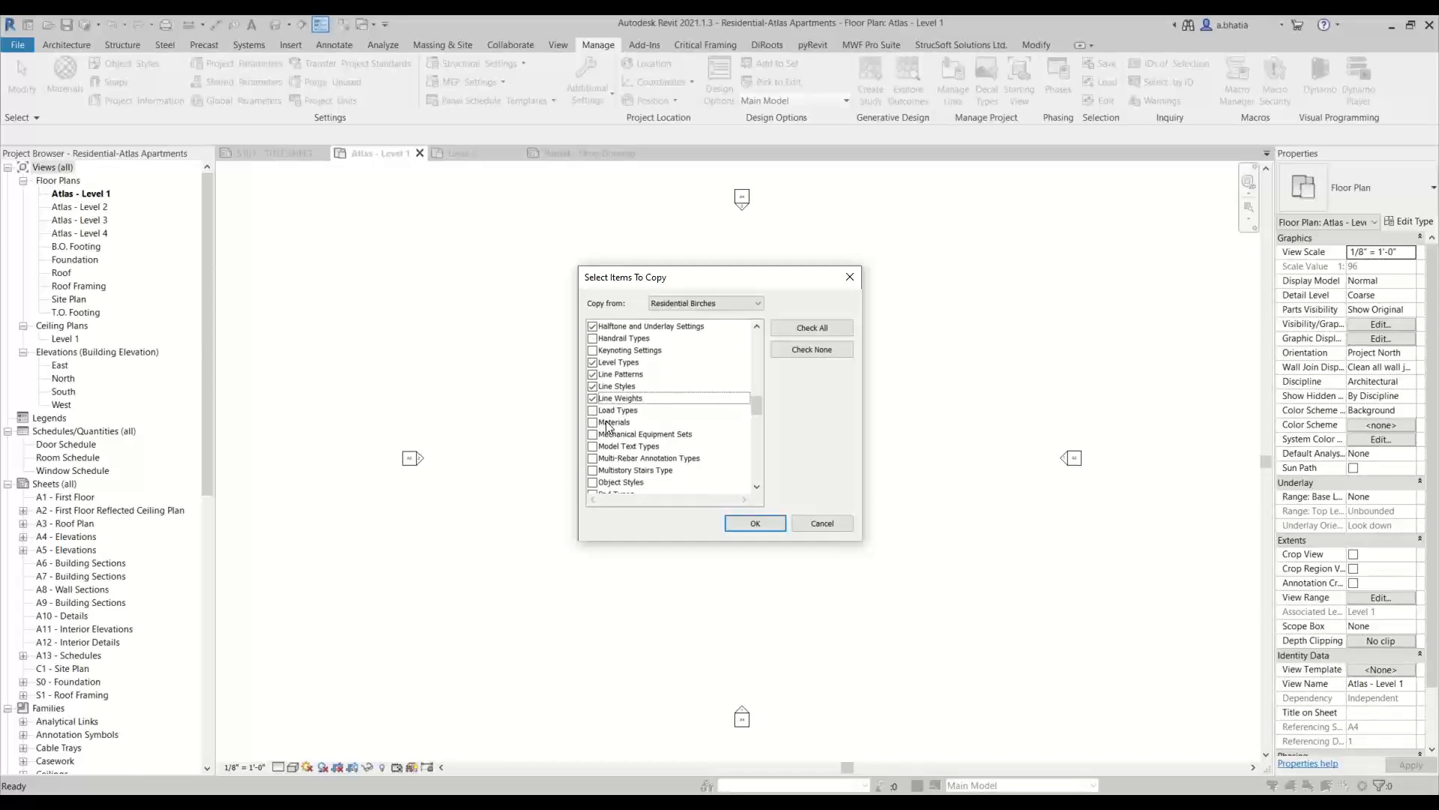
scroll(609, 419, down, 2)
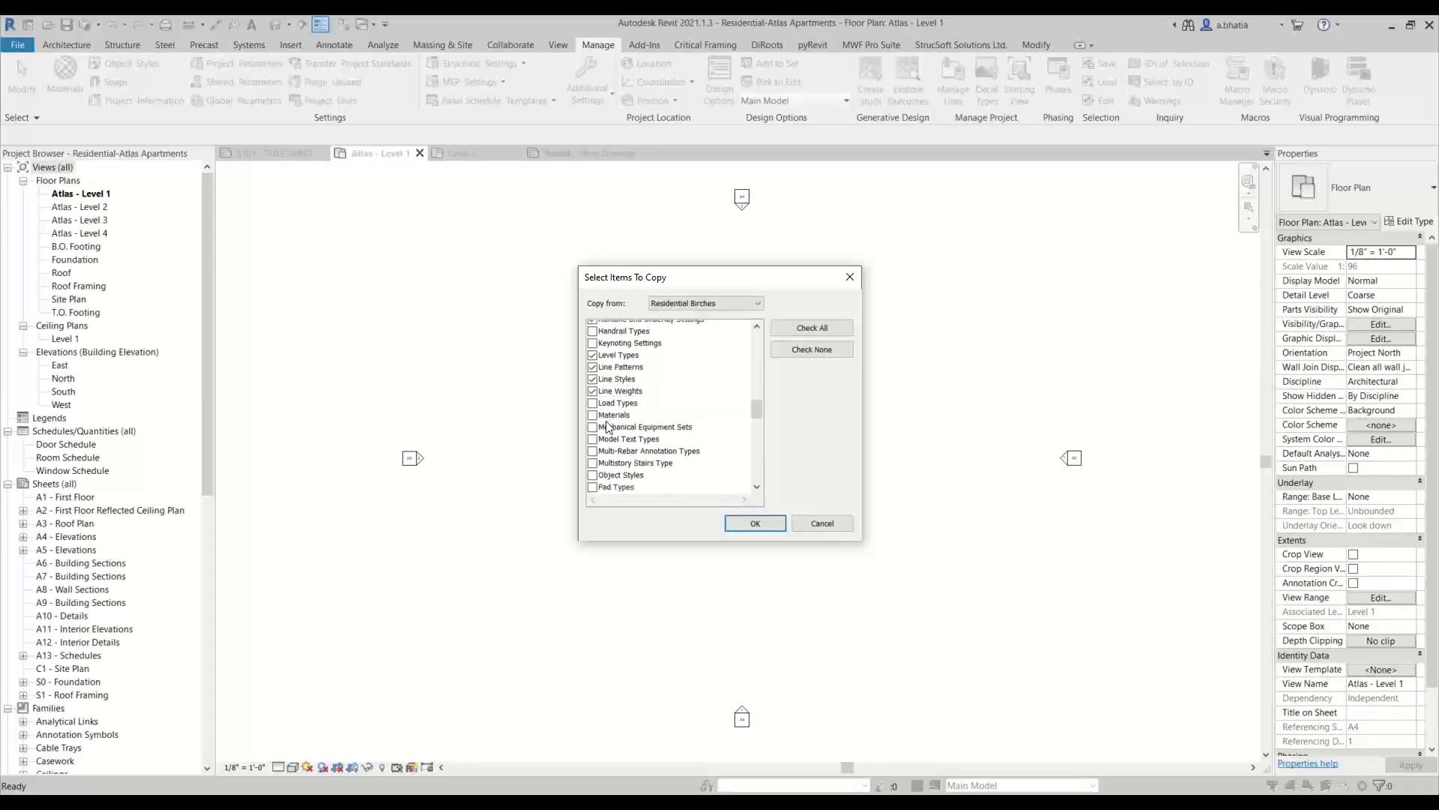
scroll(621, 384, up, 2)
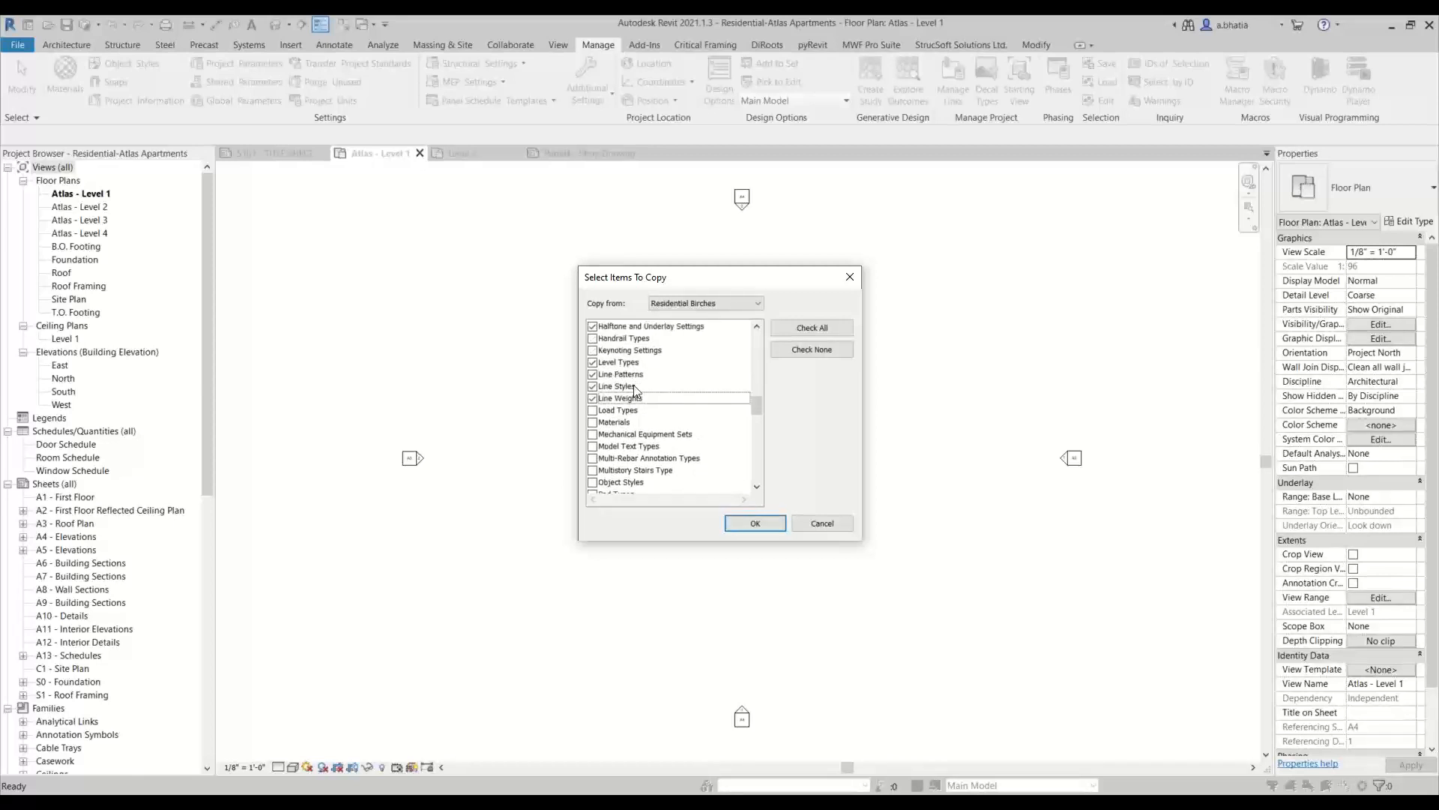
scroll(632, 414, down, 1)
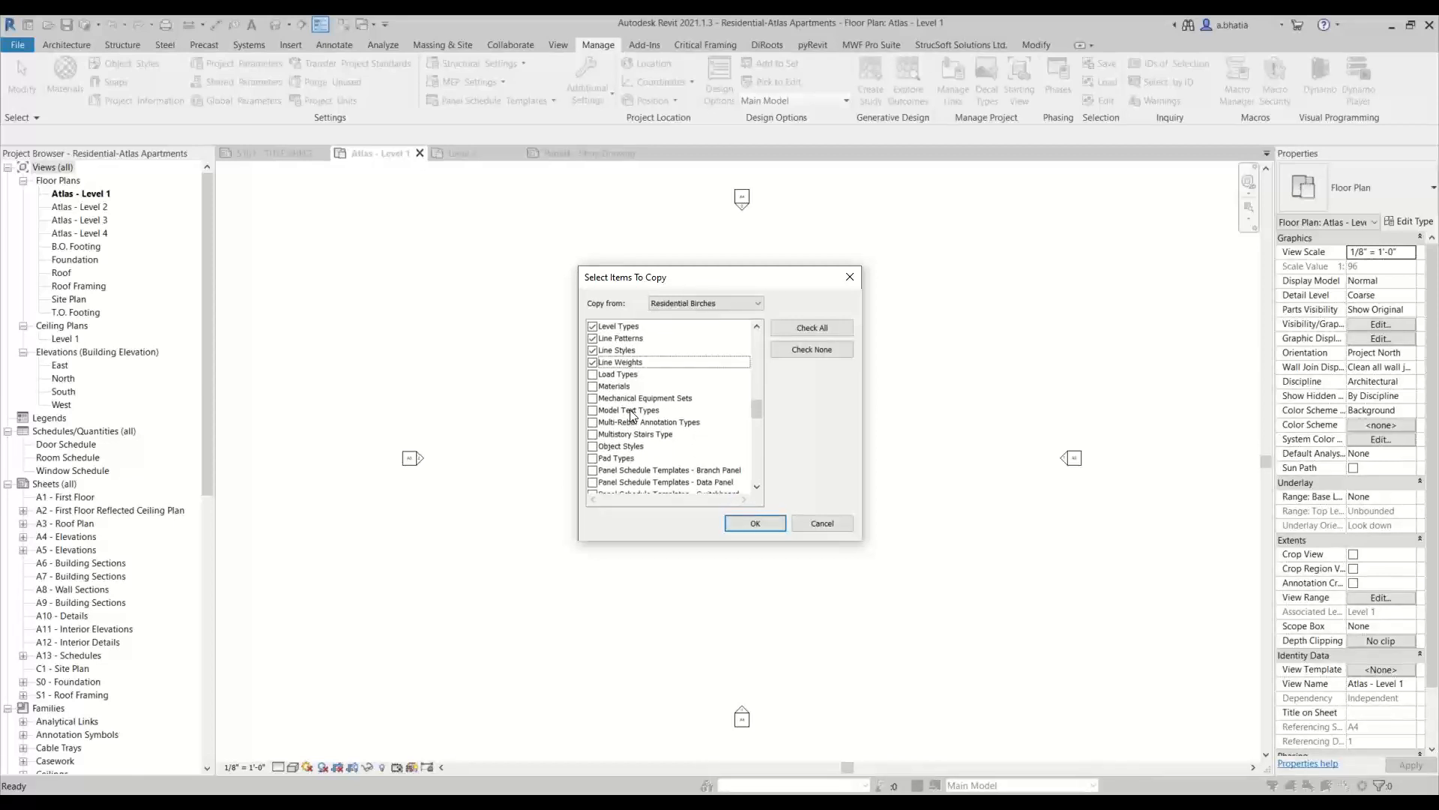
click(593, 388)
click(593, 388)
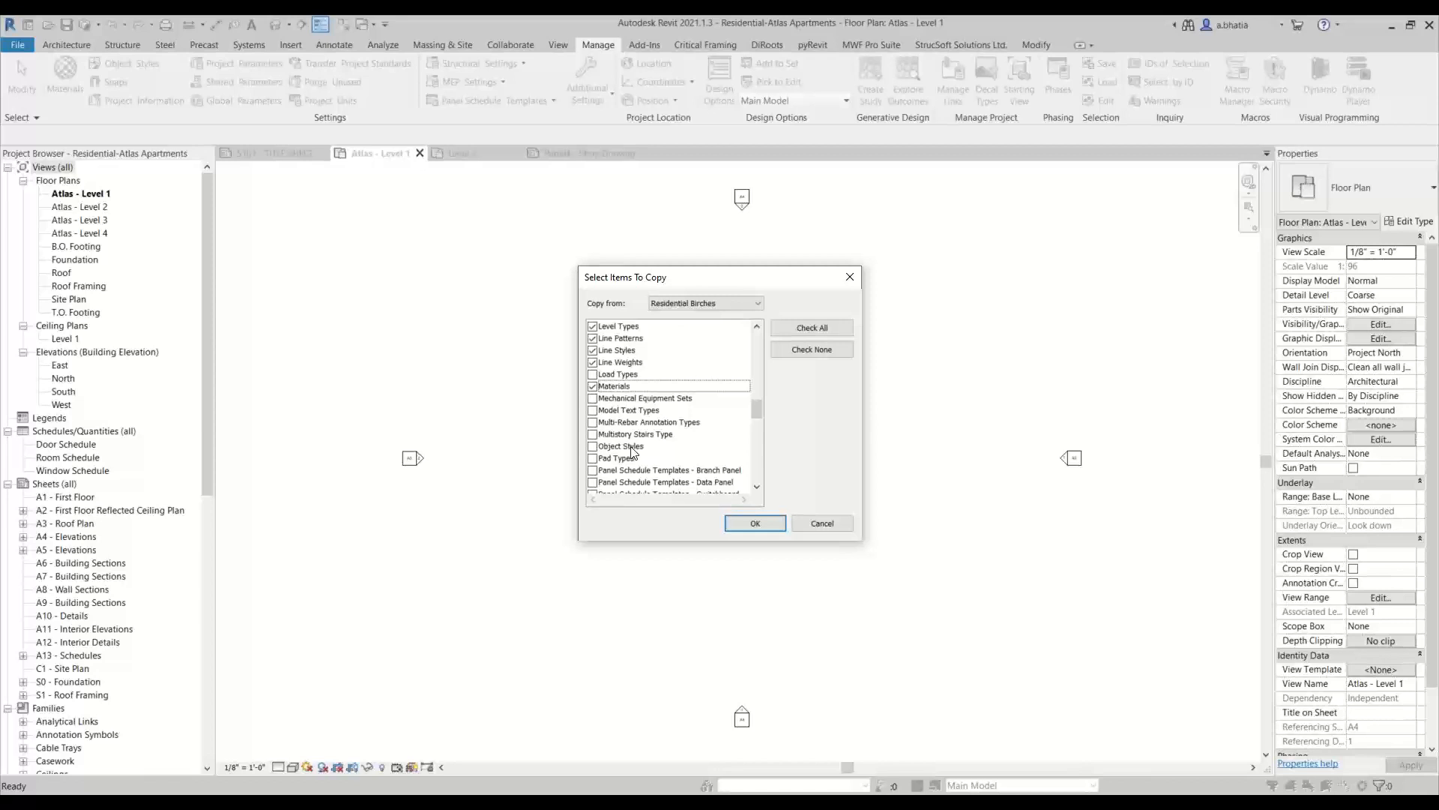
click(593, 410)
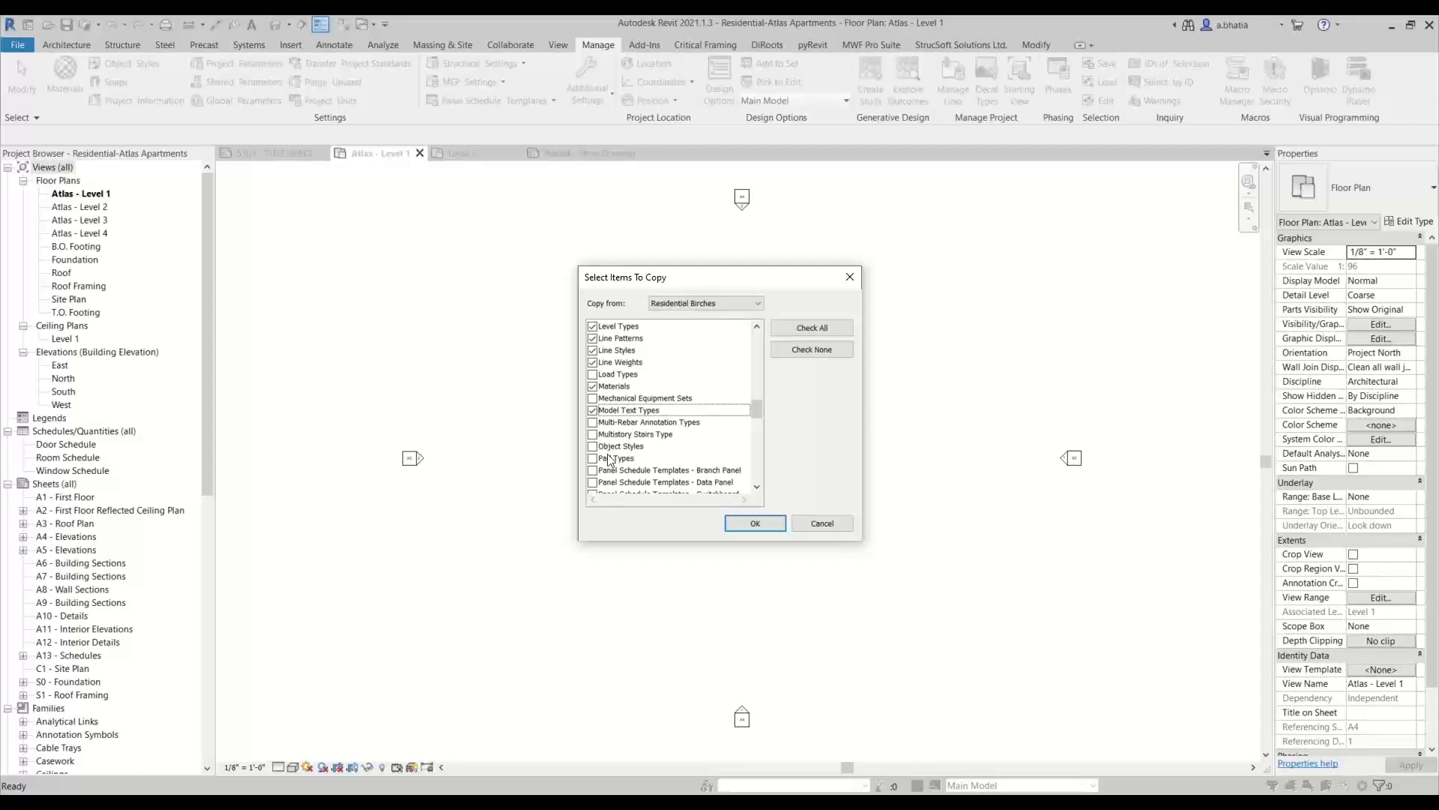
Add Object Styles and Phase Settings to the items to copy
scroll(610, 458, down, 1)
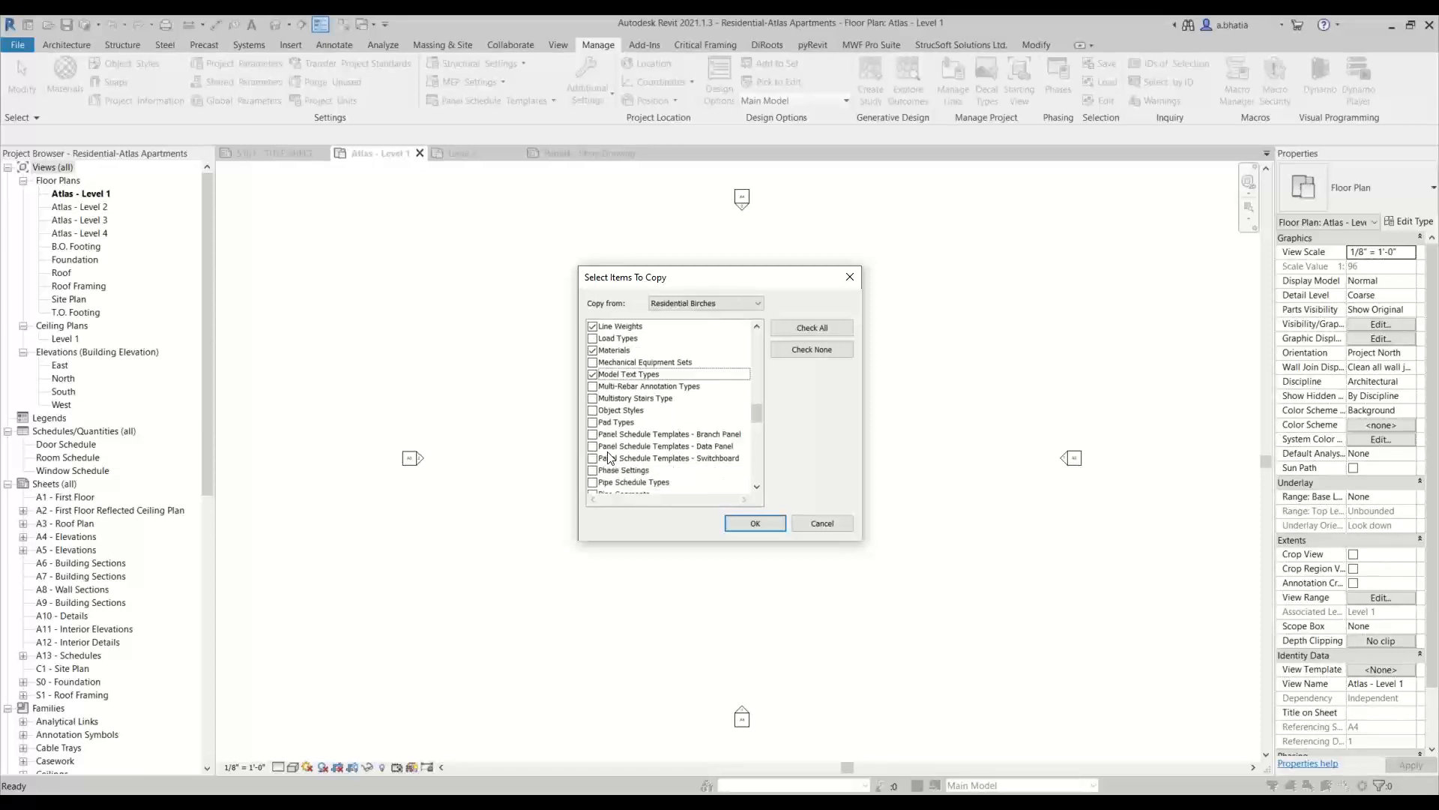
click(598, 410)
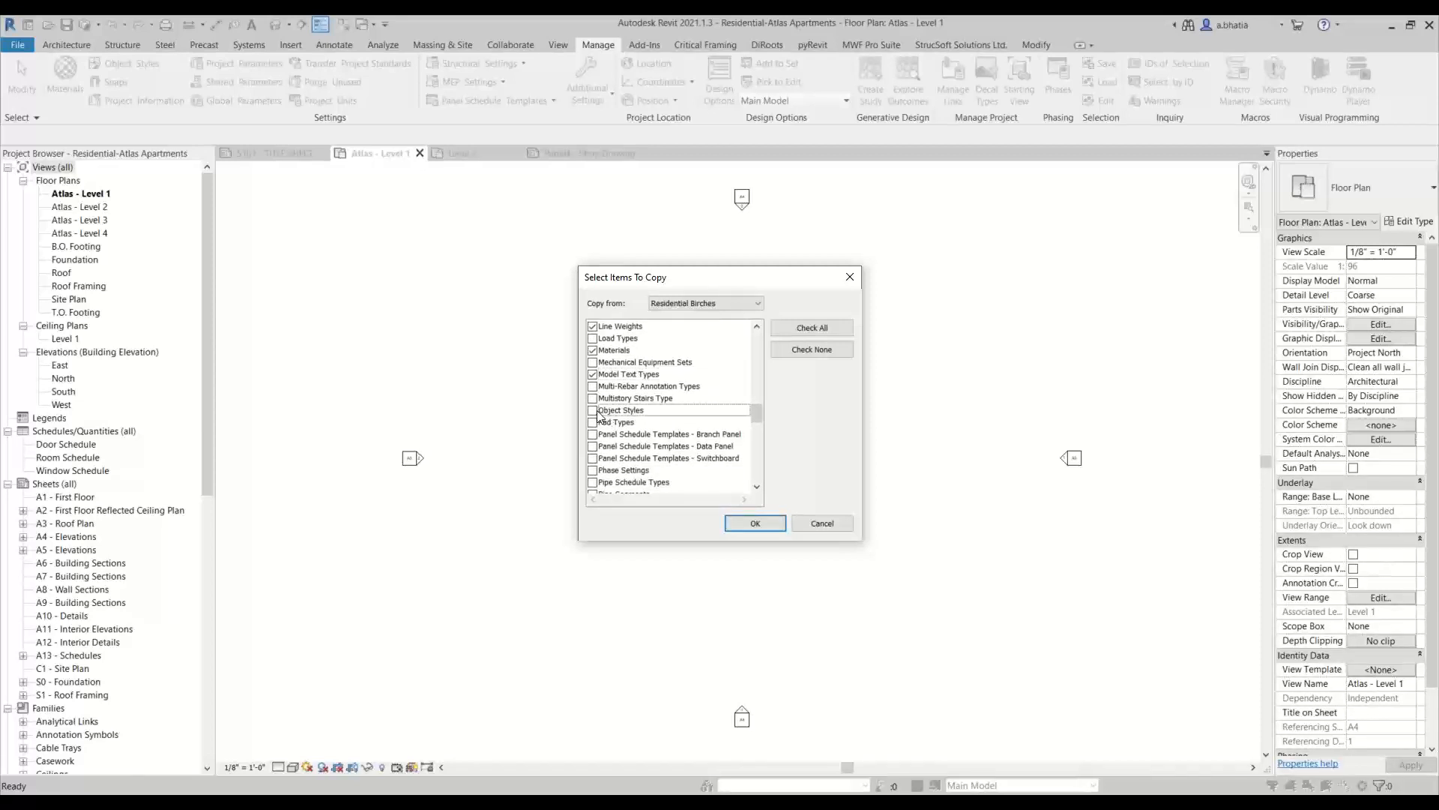
click(593, 412)
scroll(630, 417, down, 1)
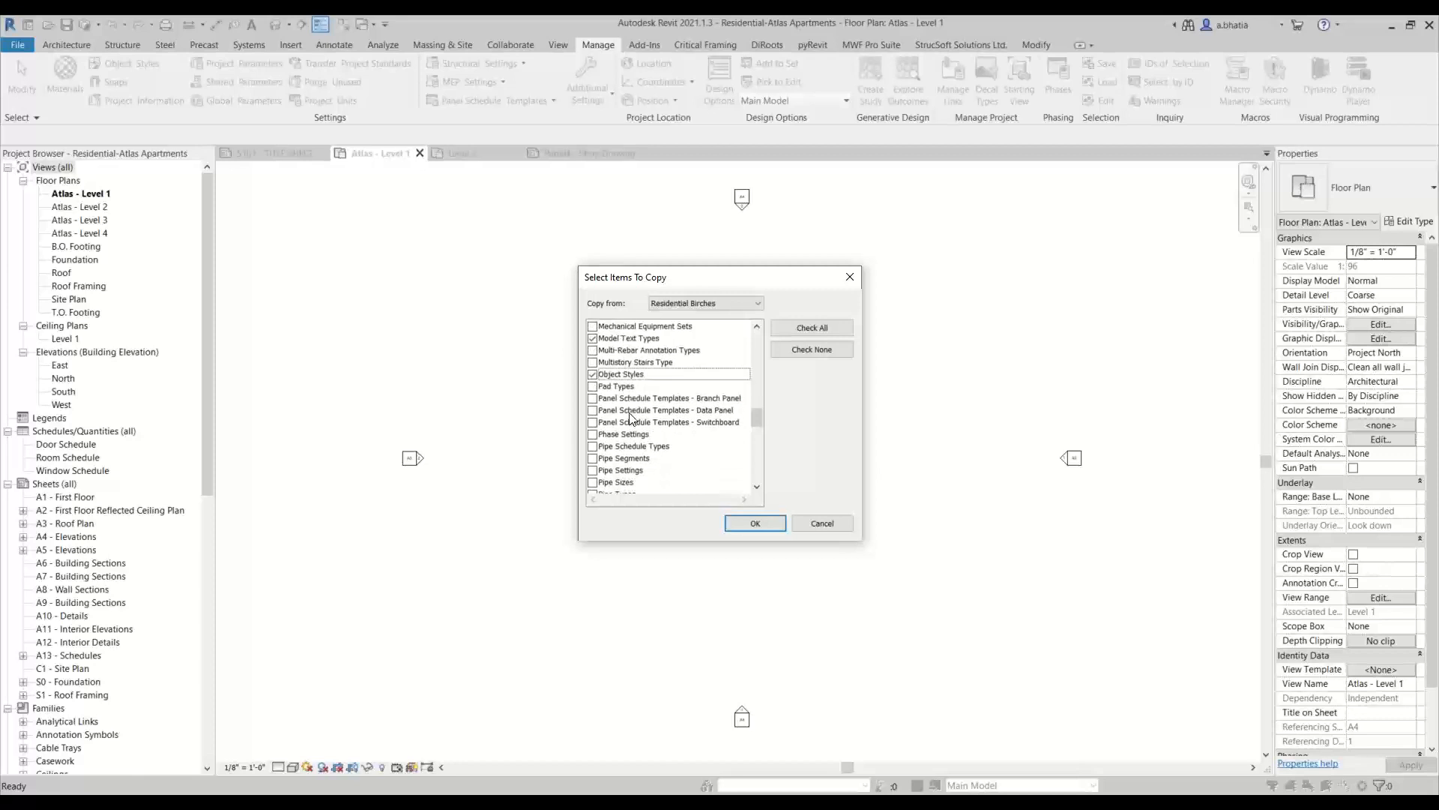
scroll(630, 418, down, 2)
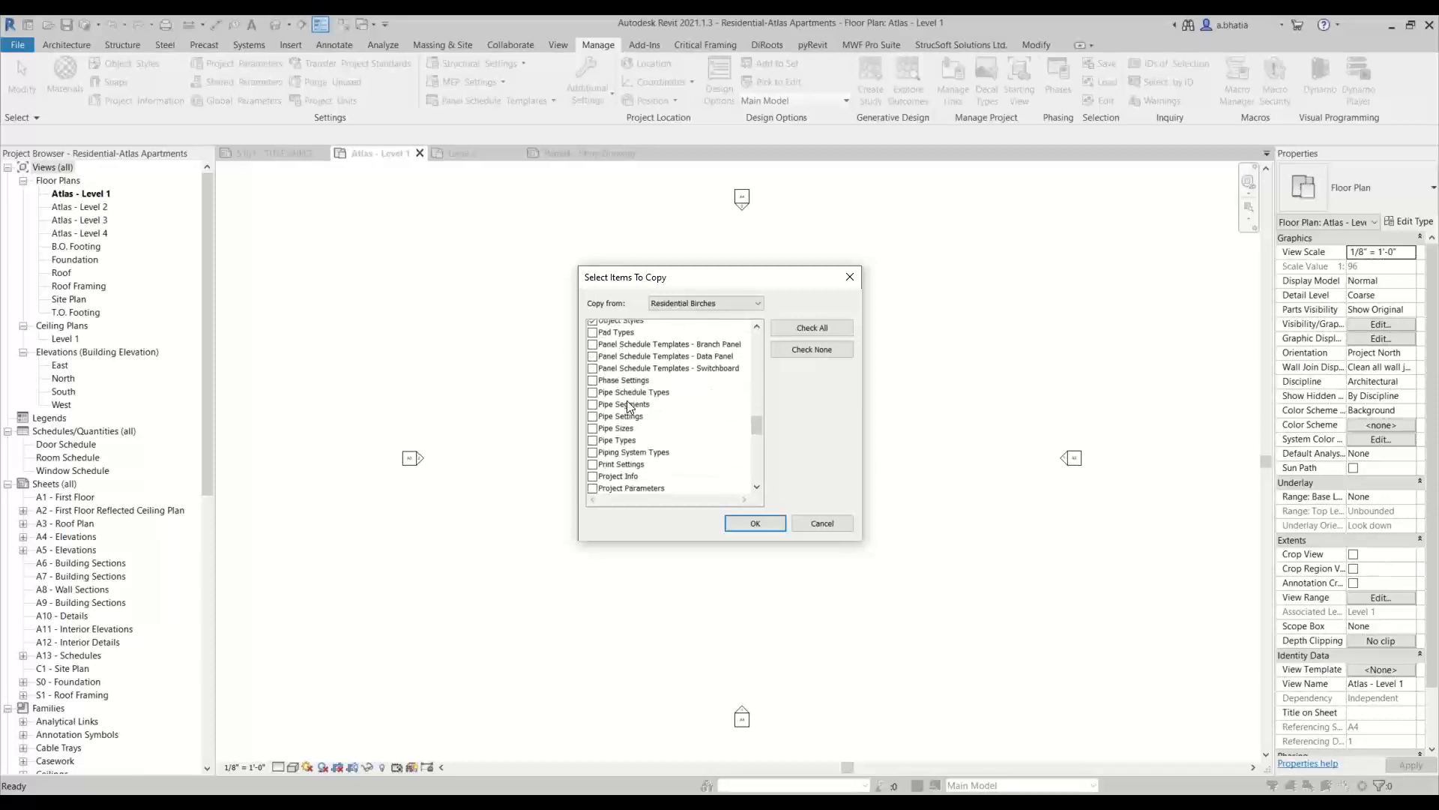
scroll(654, 361, up, 1)
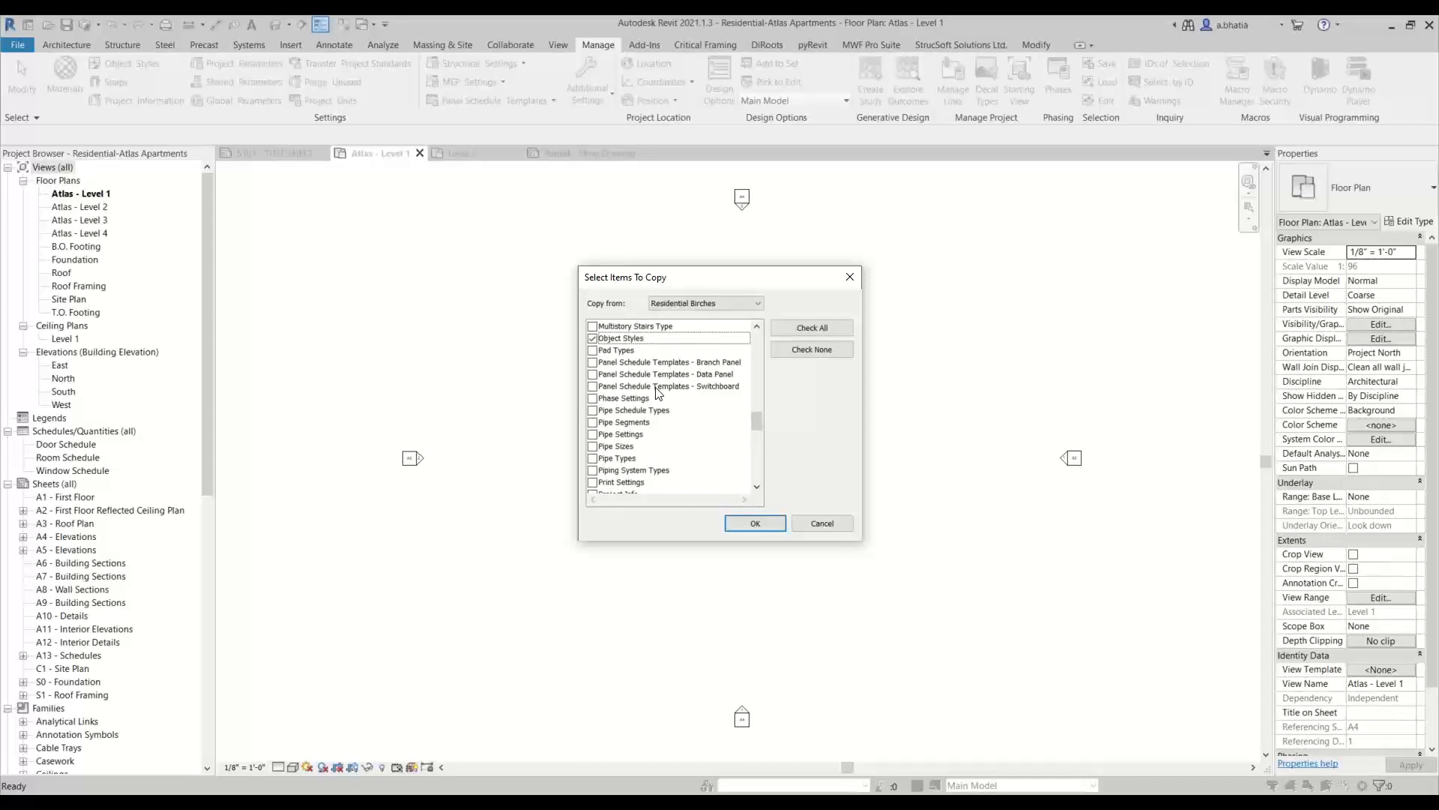
scroll(656, 389, down, 1)
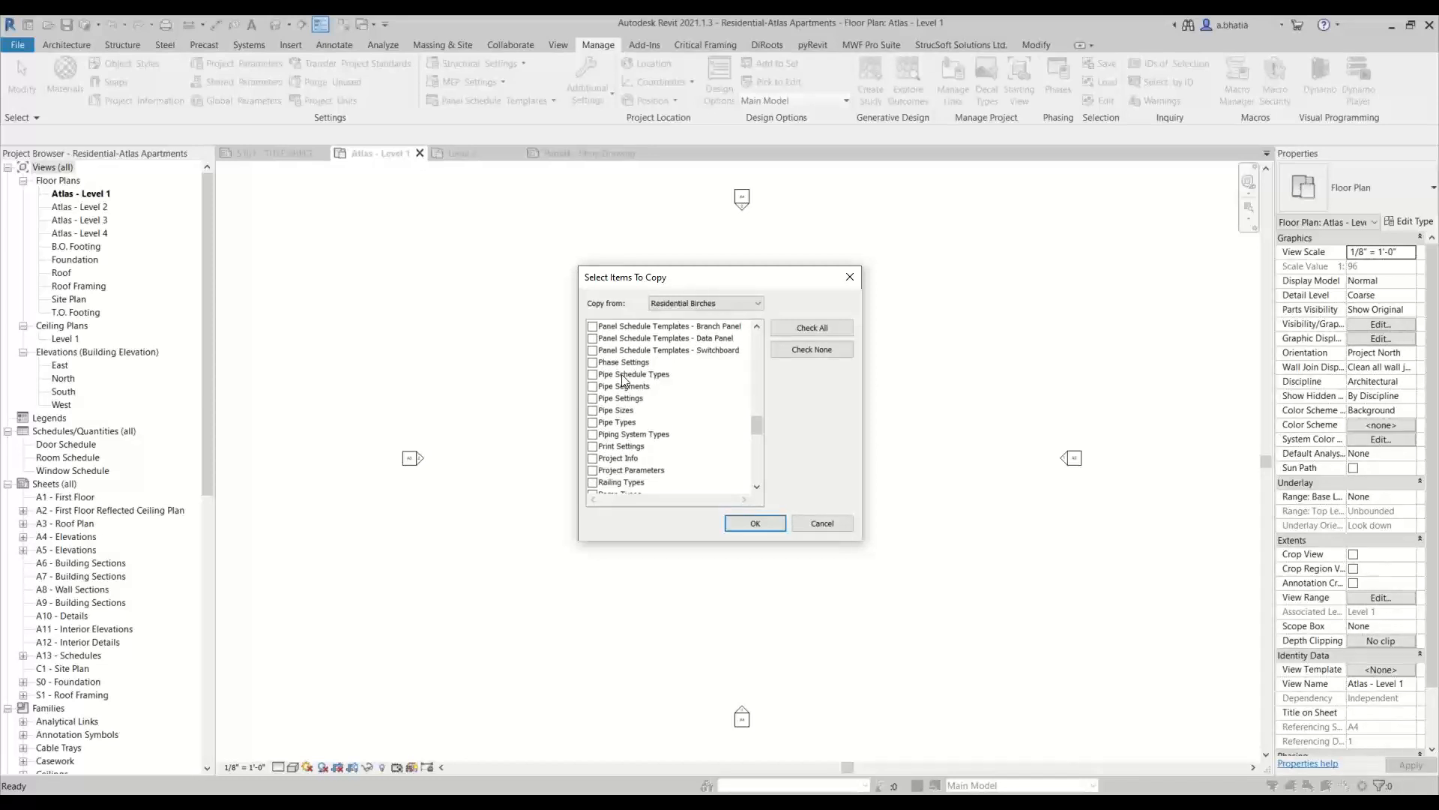
click(593, 364)
Add Print Settings, Project Info and Project Parameters to the items to copy
scroll(631, 405, down, 1)
scroll(629, 395, down, 1)
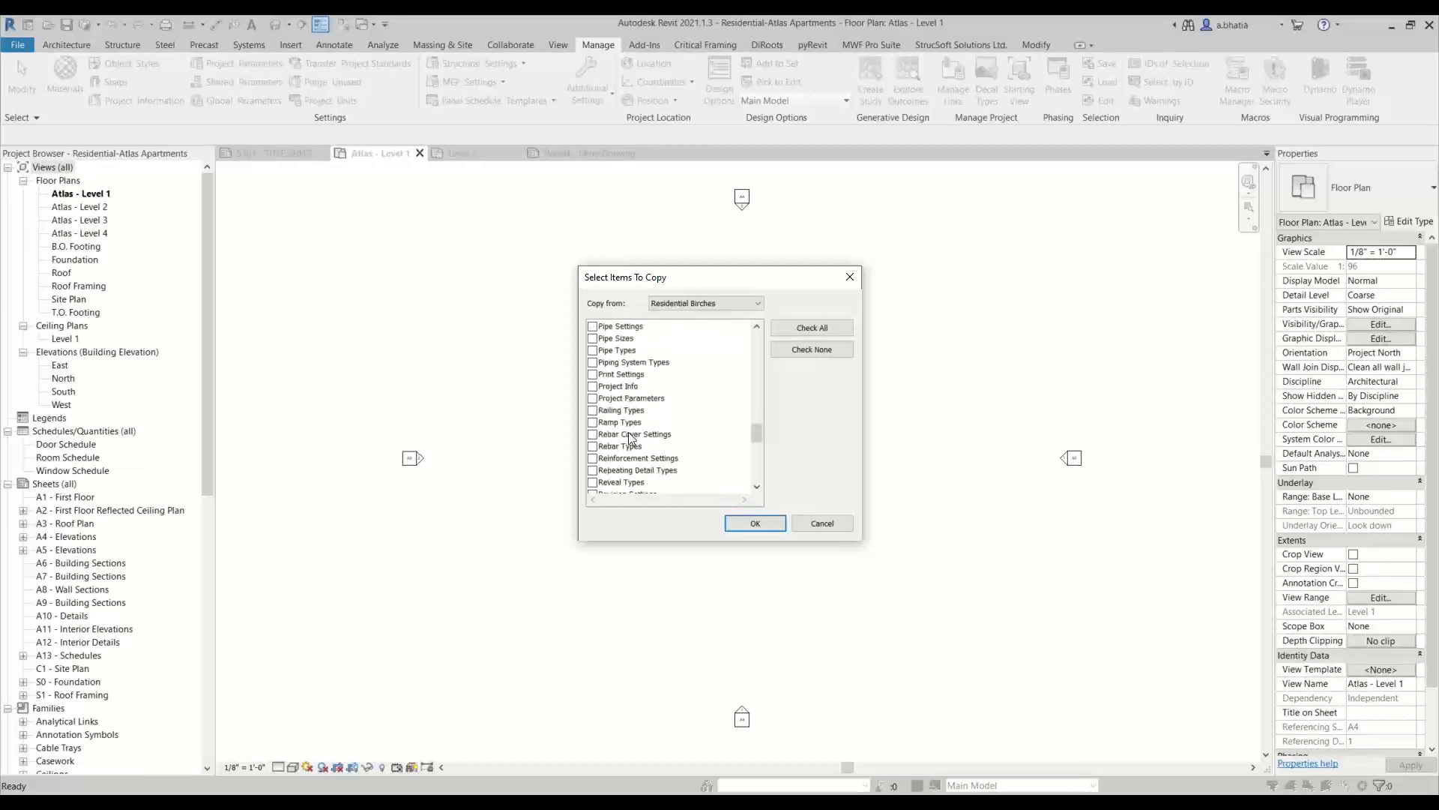
click(594, 375)
click(592, 386)
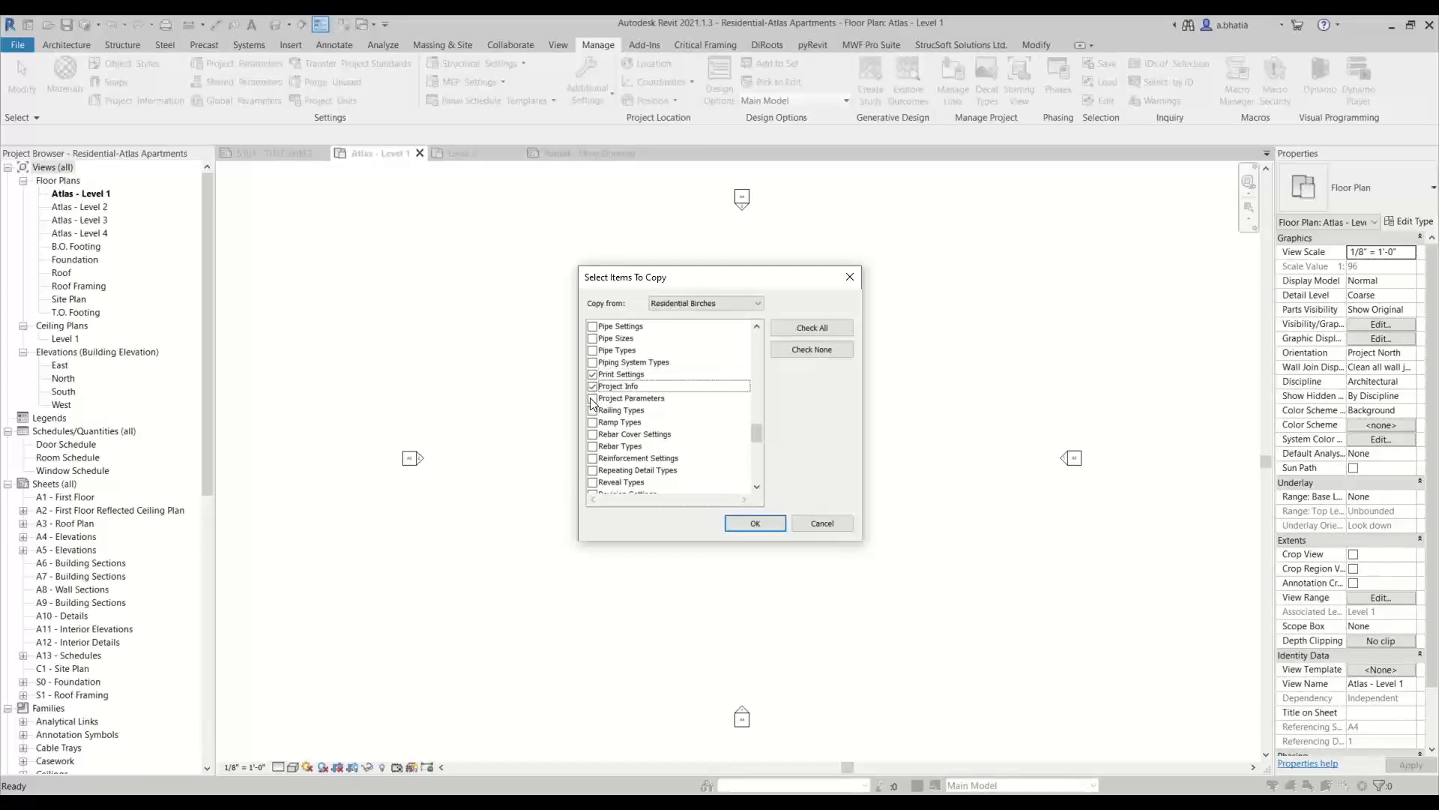
click(592, 398)
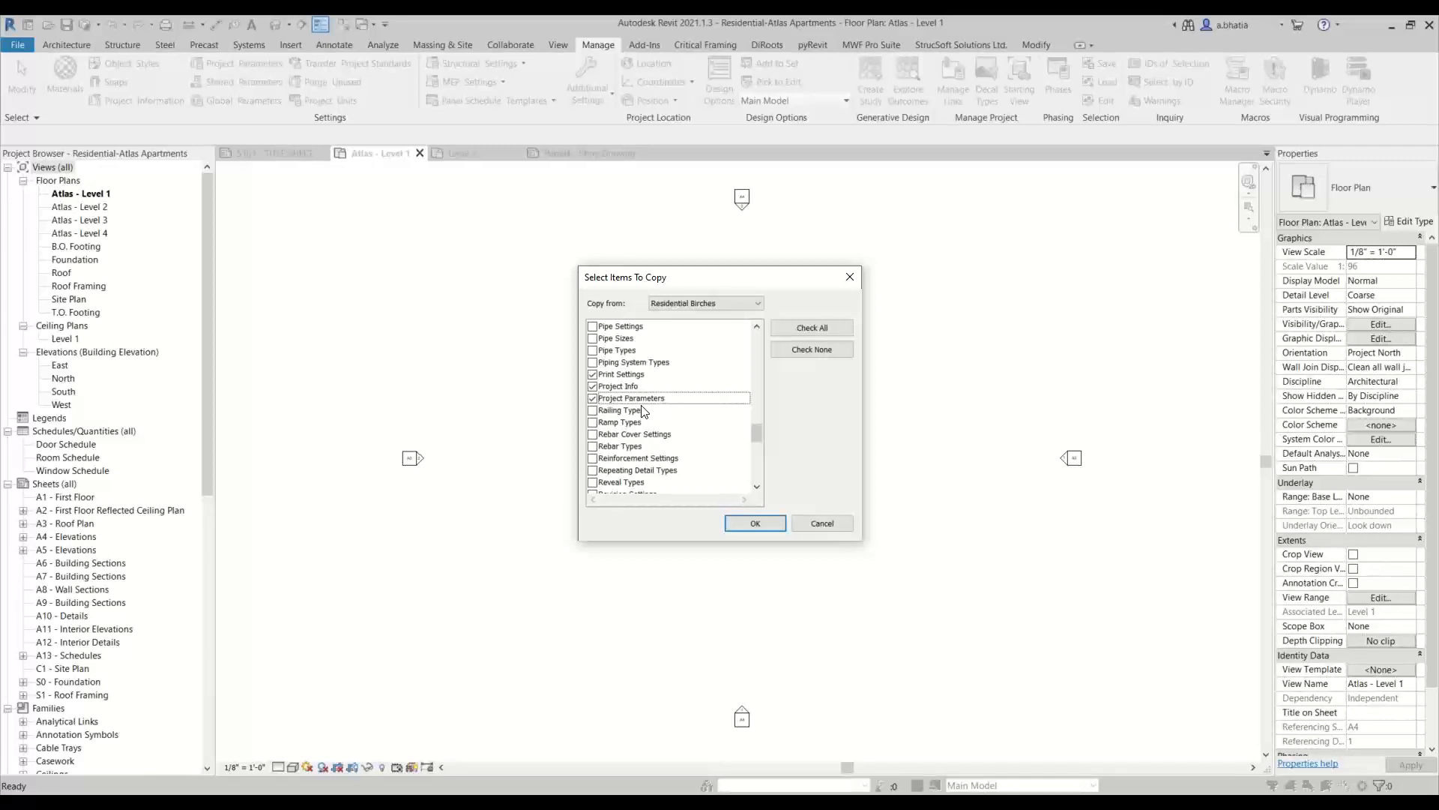
Add Repeating Detail Types and Roof Types to the items to copy
scroll(650, 434, down, 1)
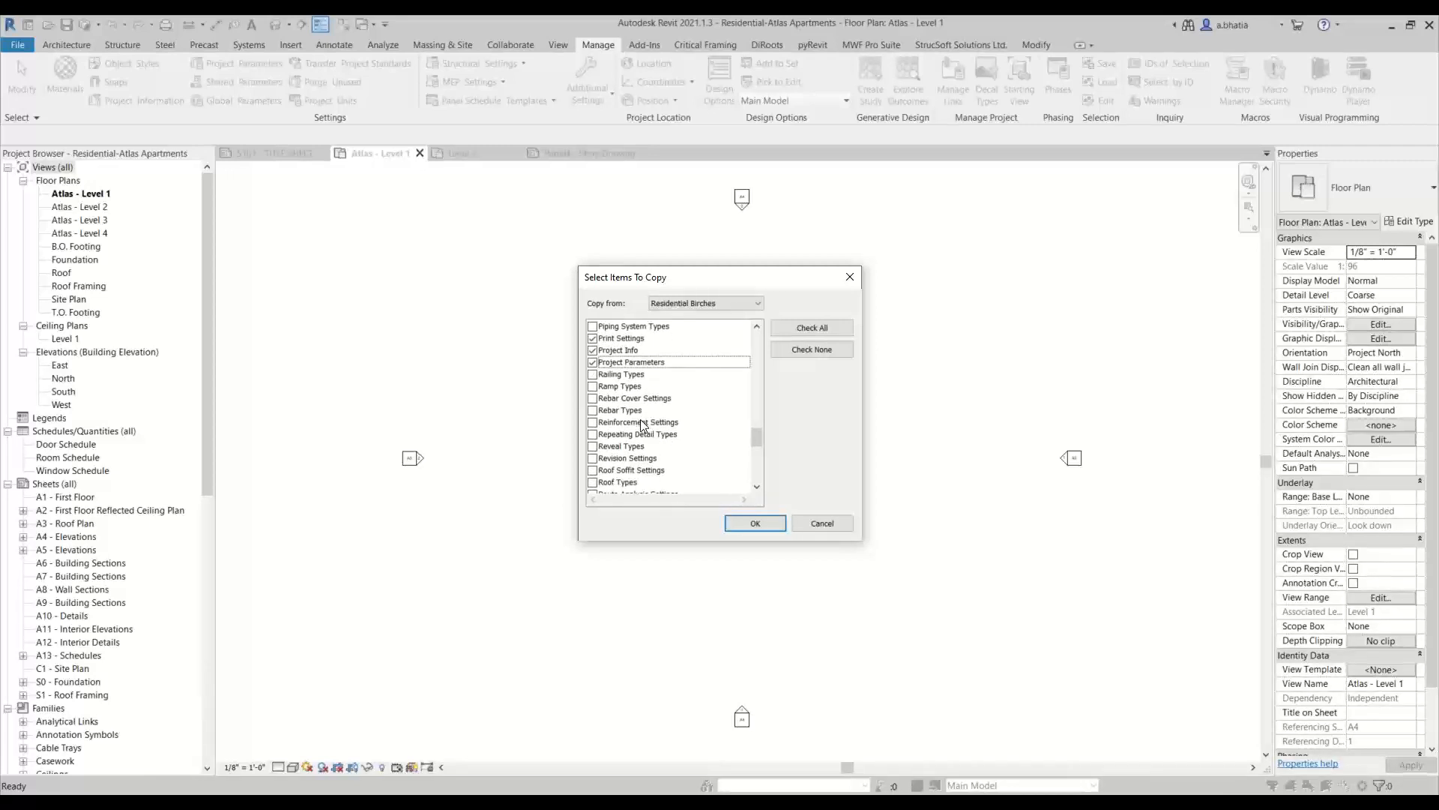
scroll(639, 426, down, 1)
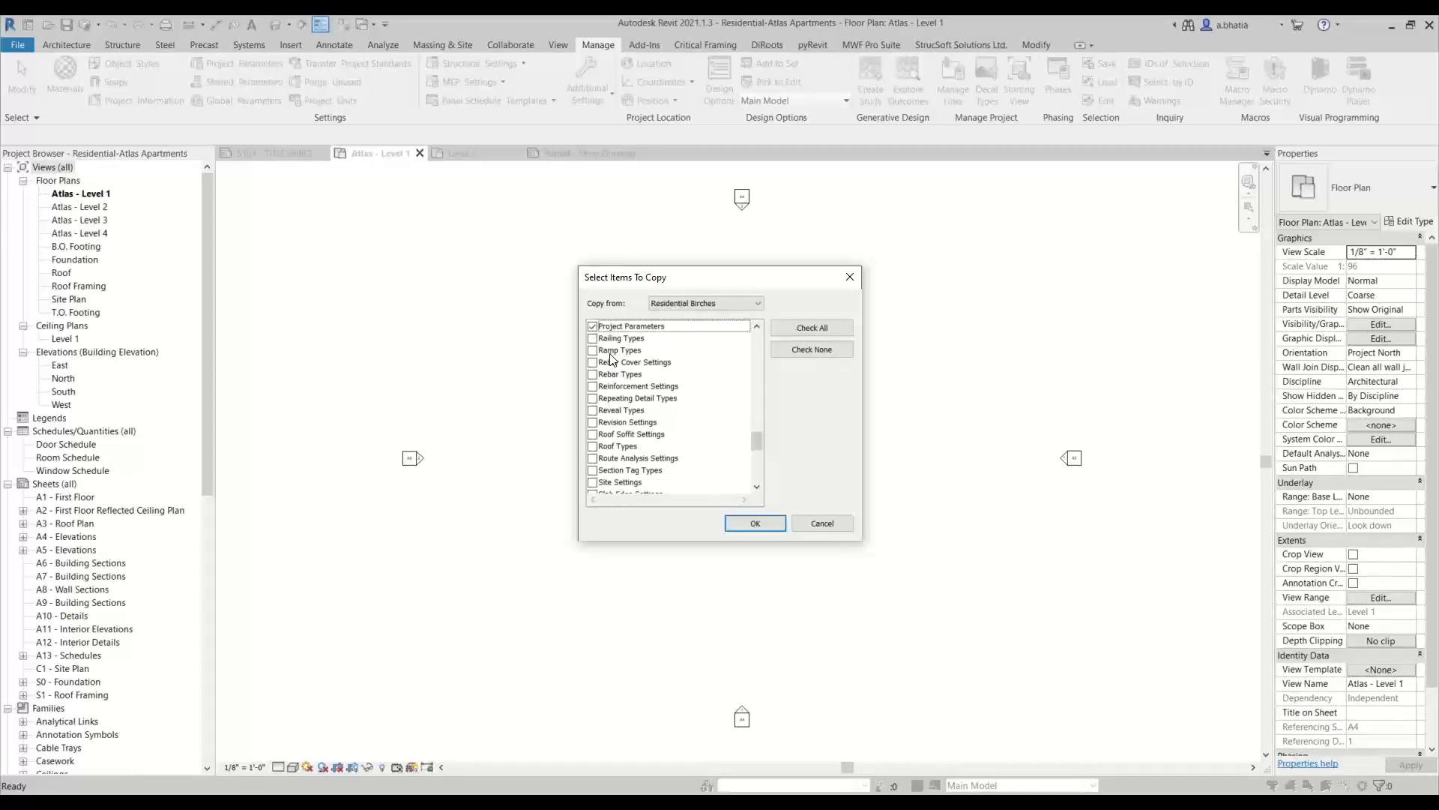
click(630, 401)
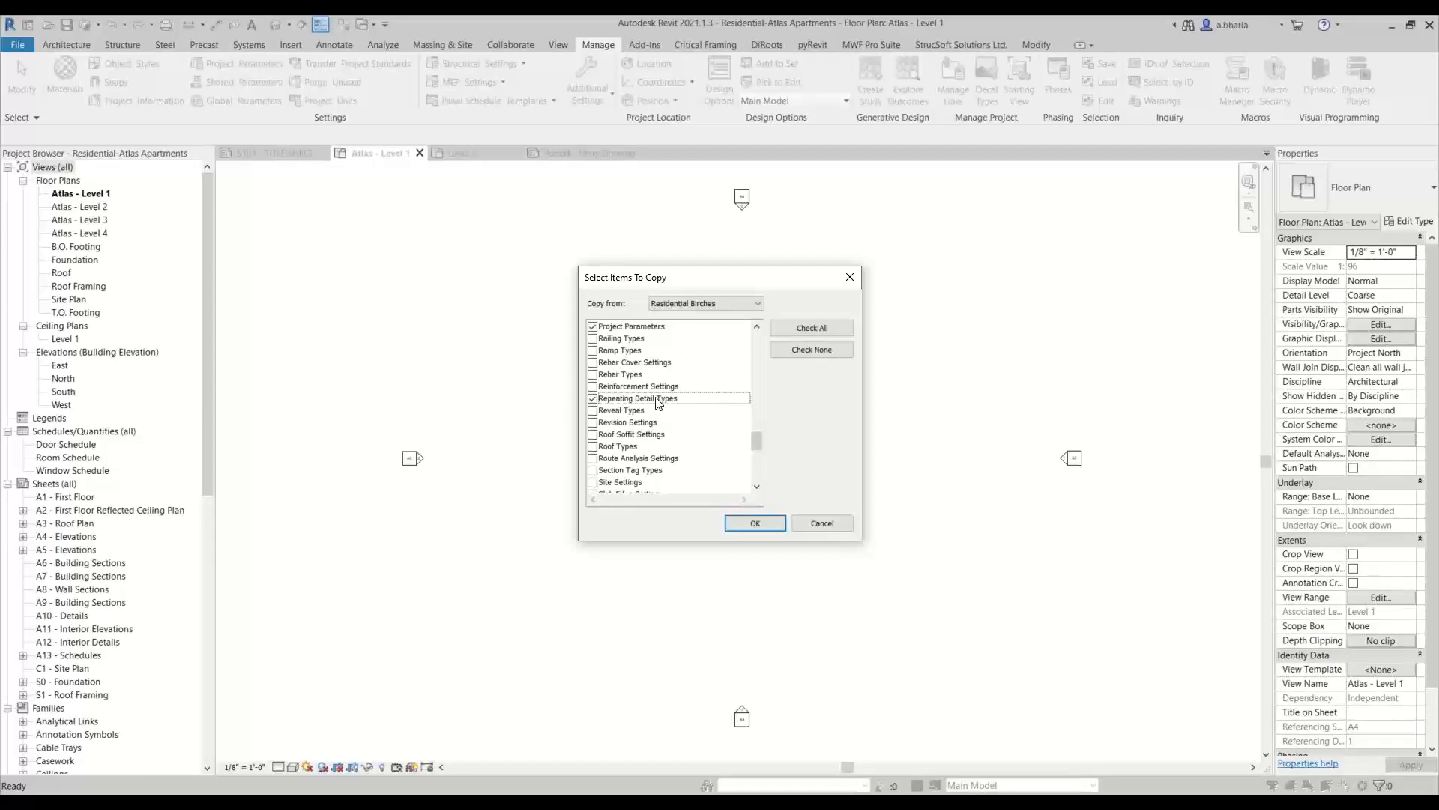
scroll(643, 434, down, 1)
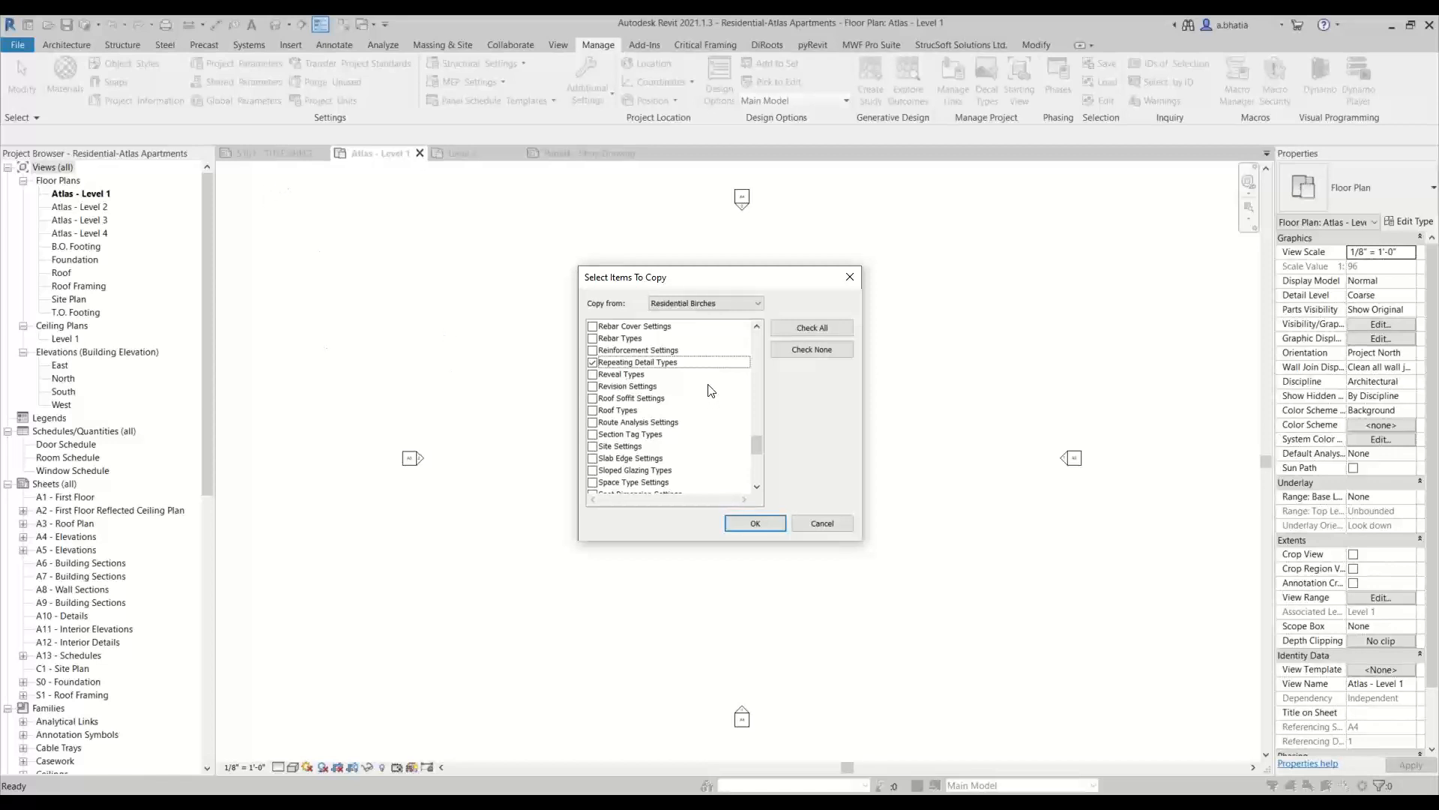
click(592, 410)
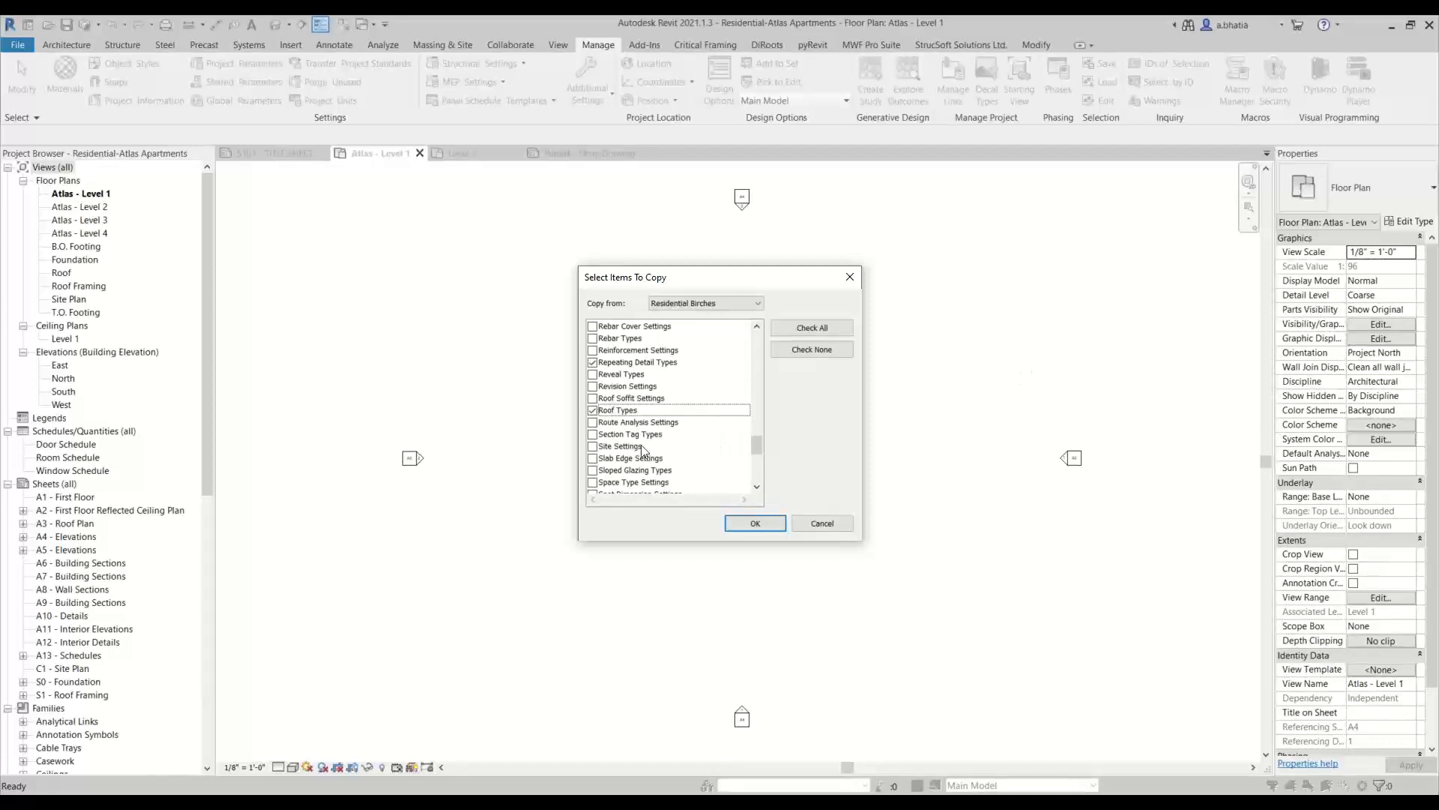
Add Section Tag Types and Spot Dimension Settings to the items to copy
scroll(649, 450, down, 1)
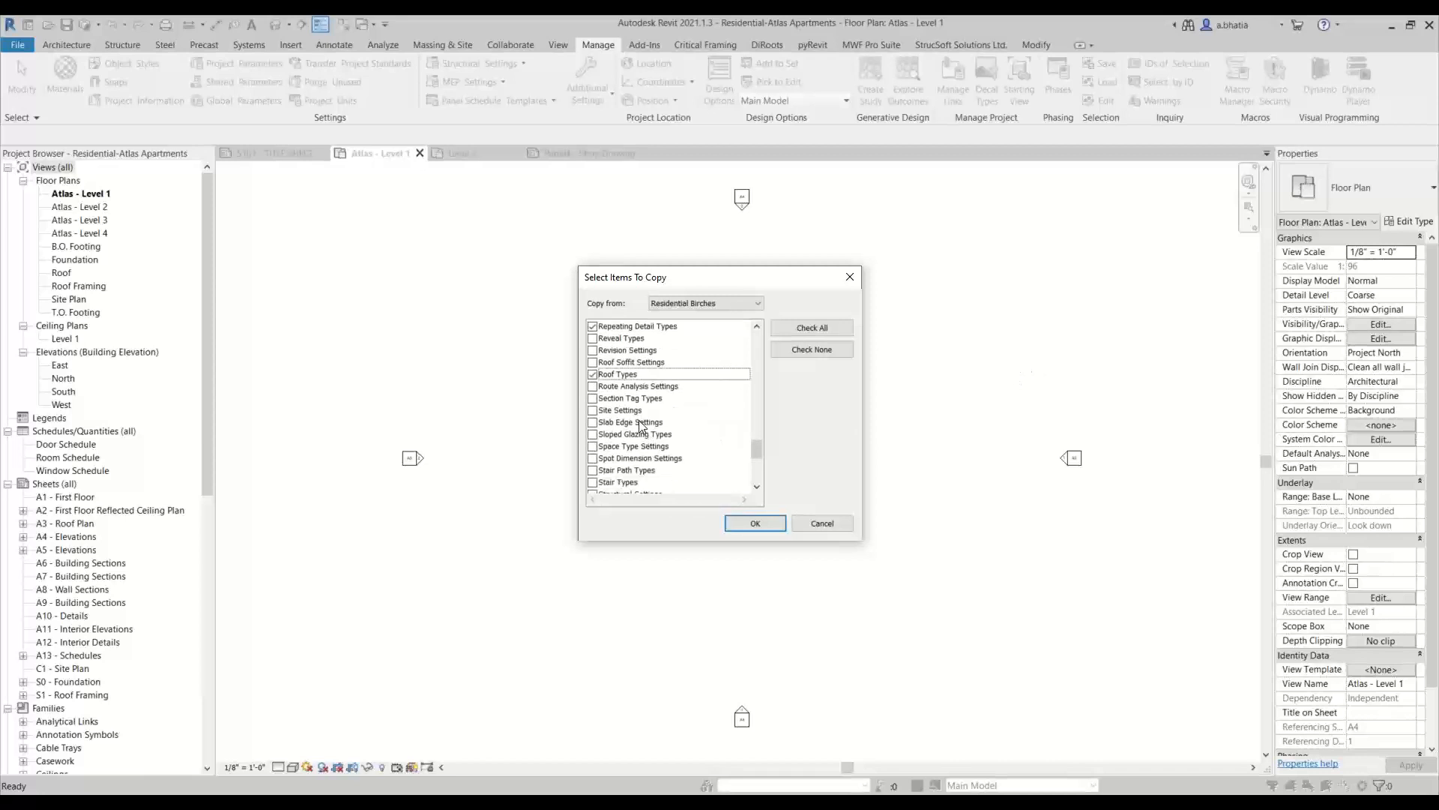
scroll(612, 396, down, 1)
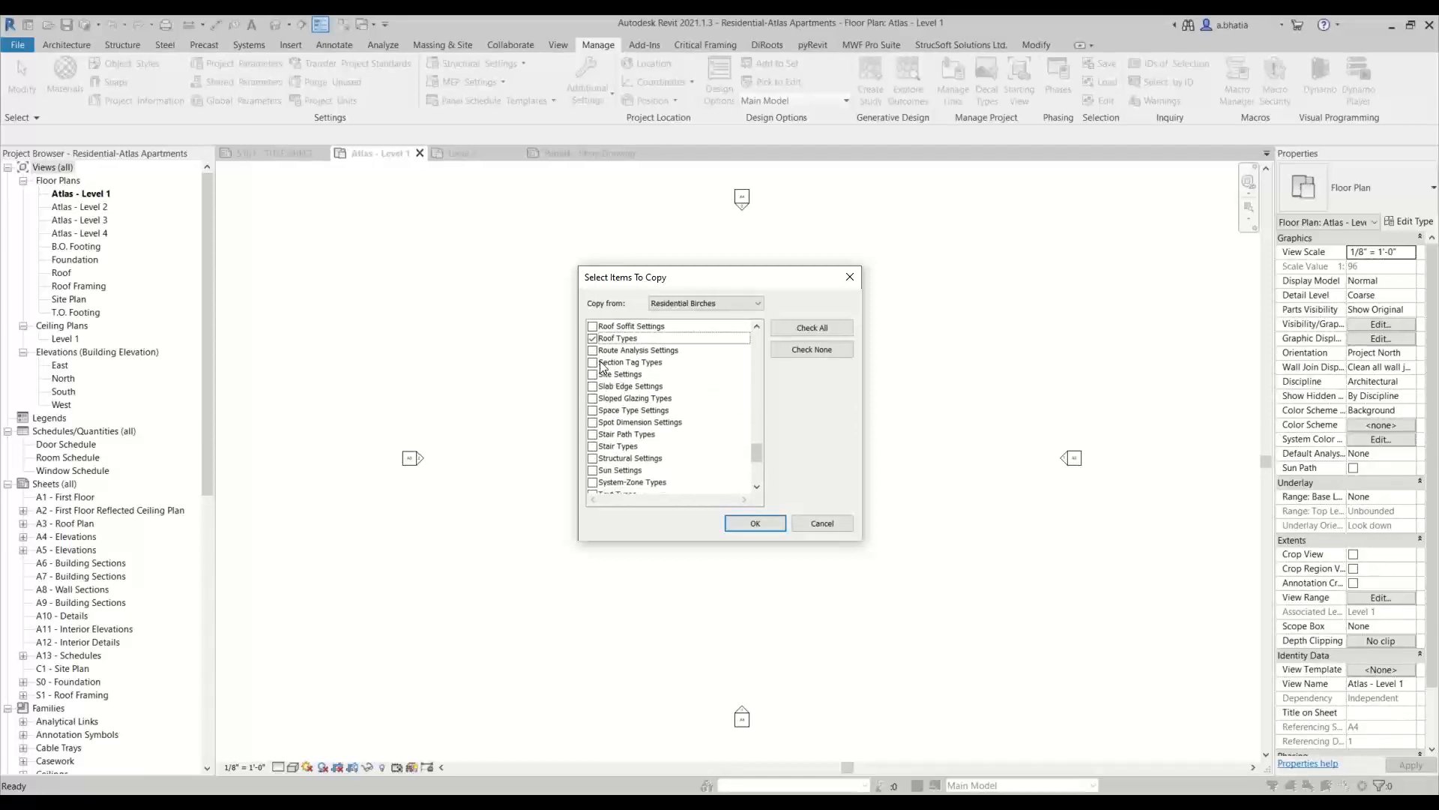
click(593, 363)
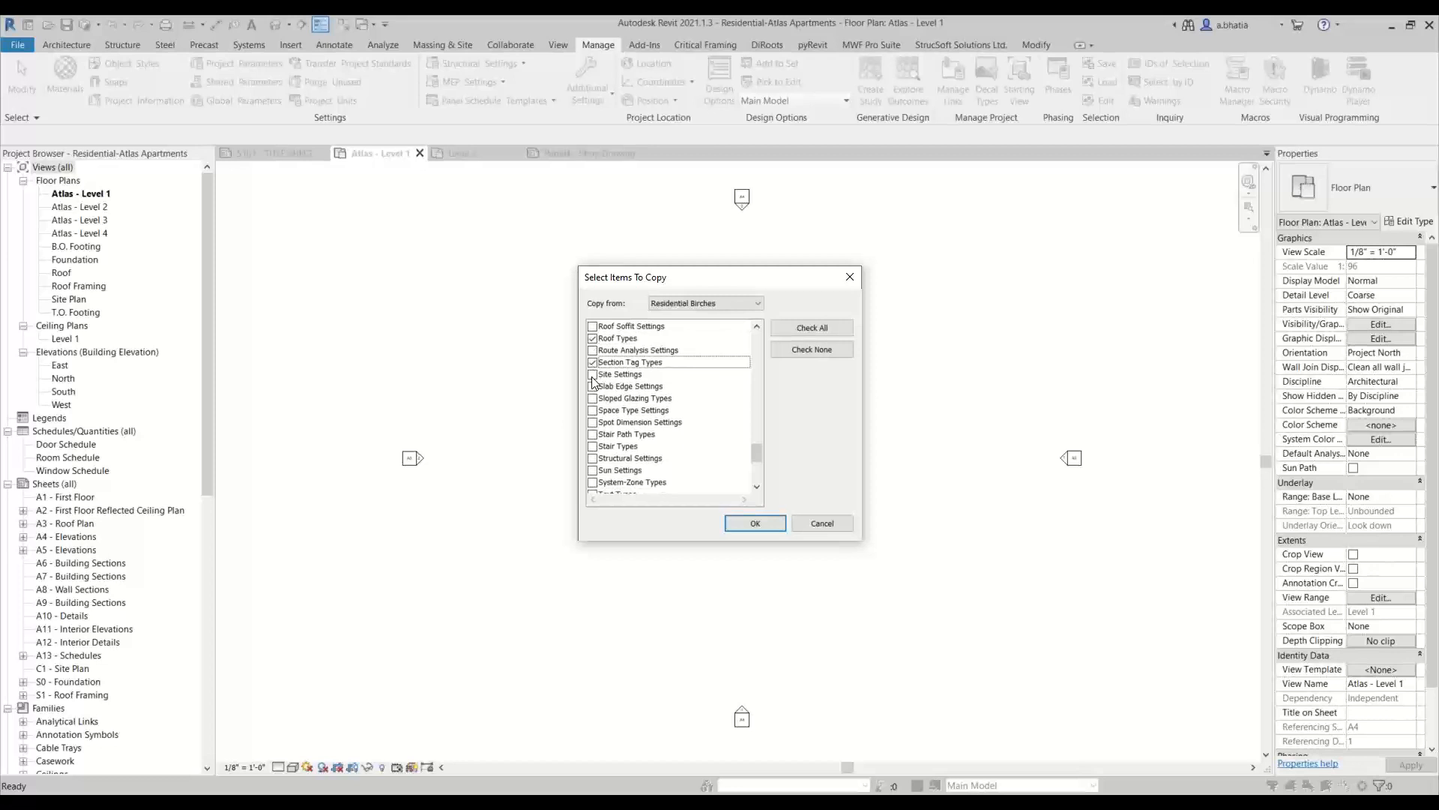
click(593, 423)
Add Structural Settings and Text Types to the items to copy
scroll(593, 433, down, 2)
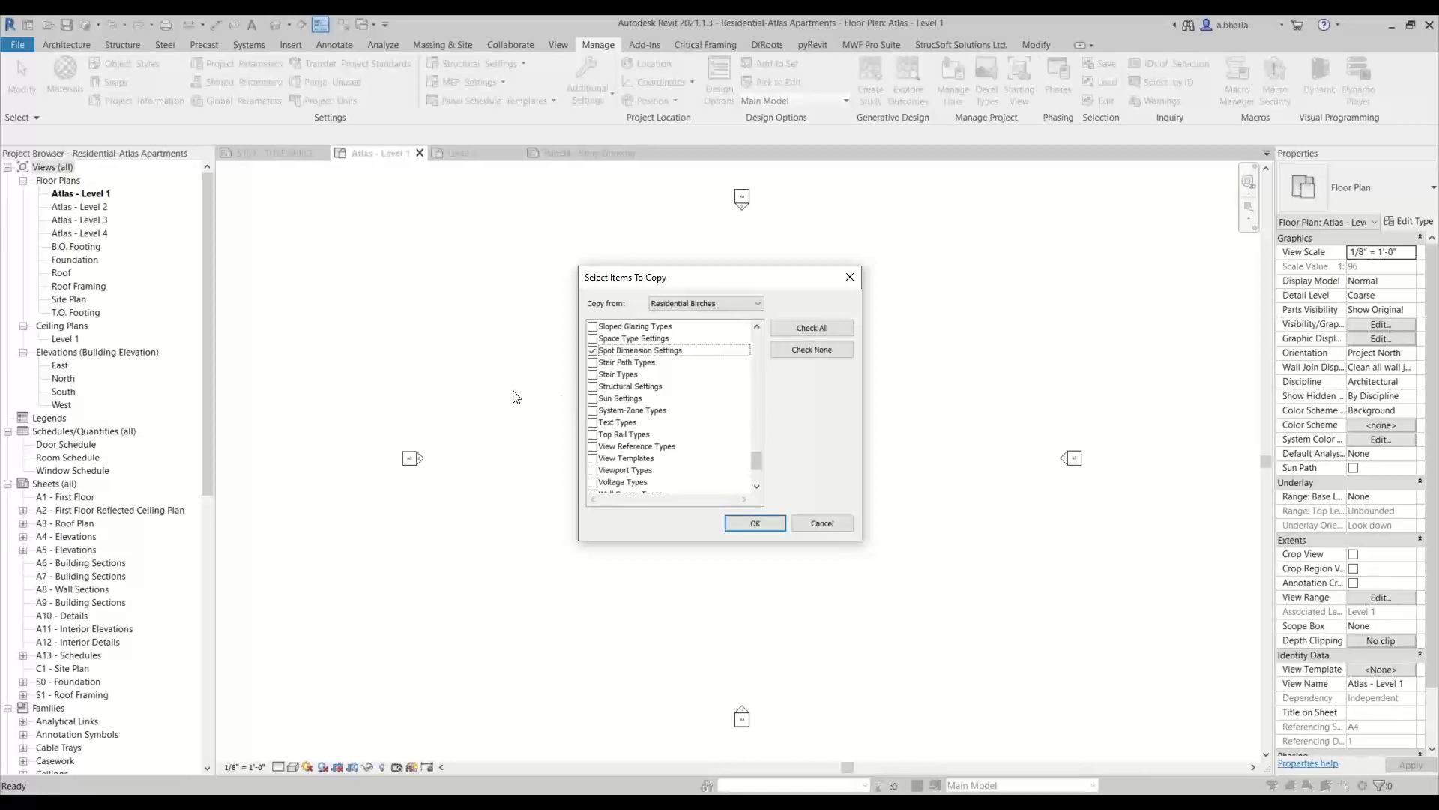
click(593, 387)
scroll(597, 401, down, 1)
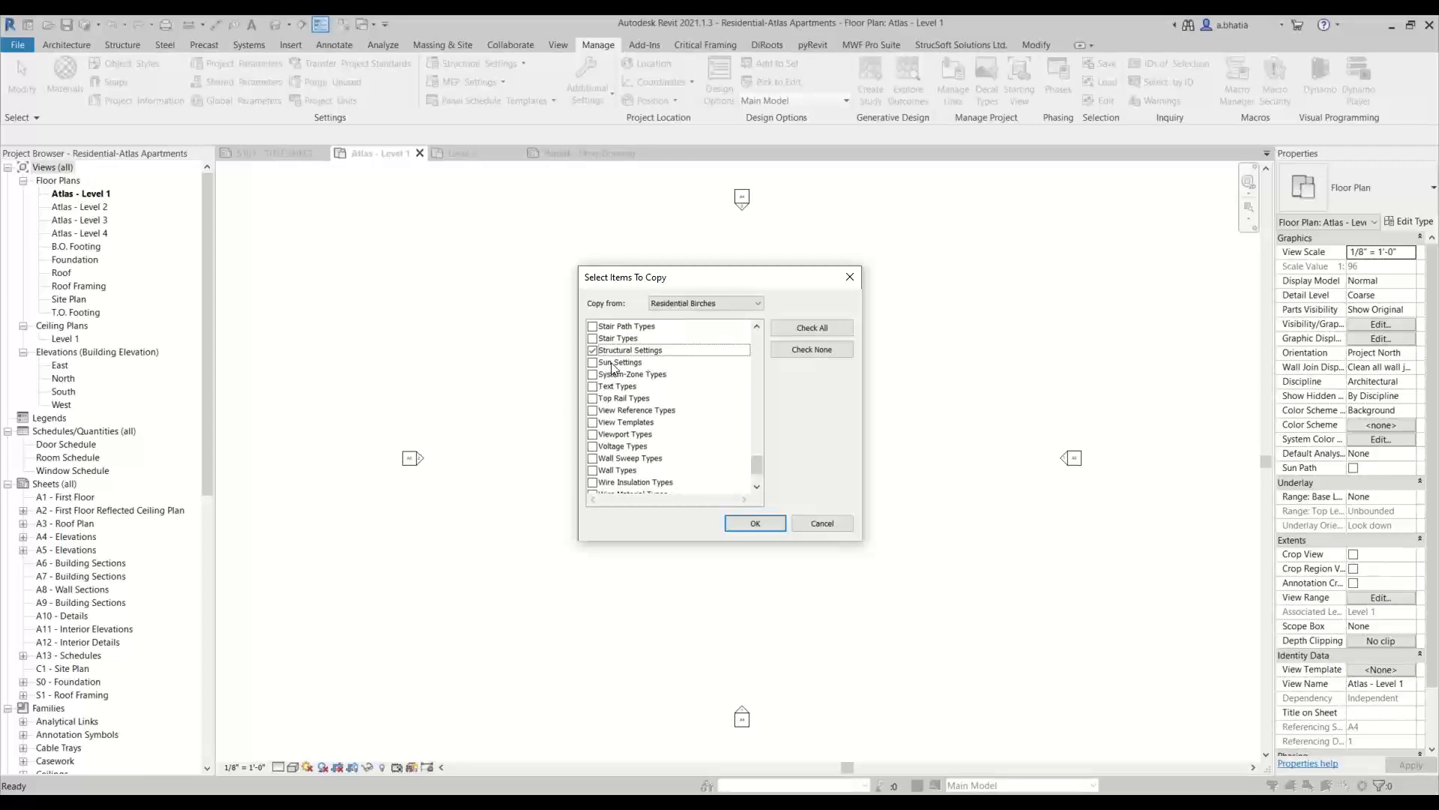
click(593, 386)
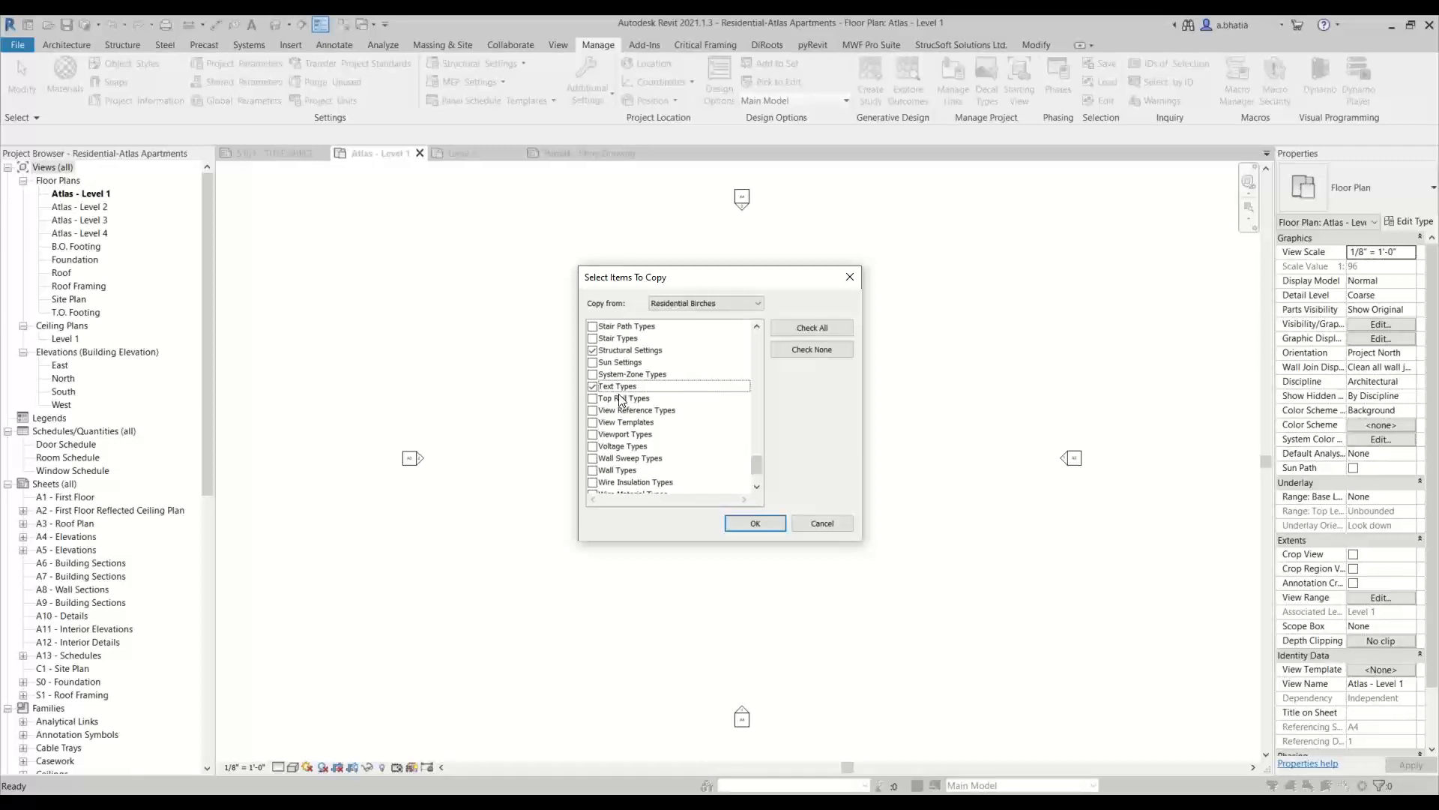
scroll(619, 401, down, 1)
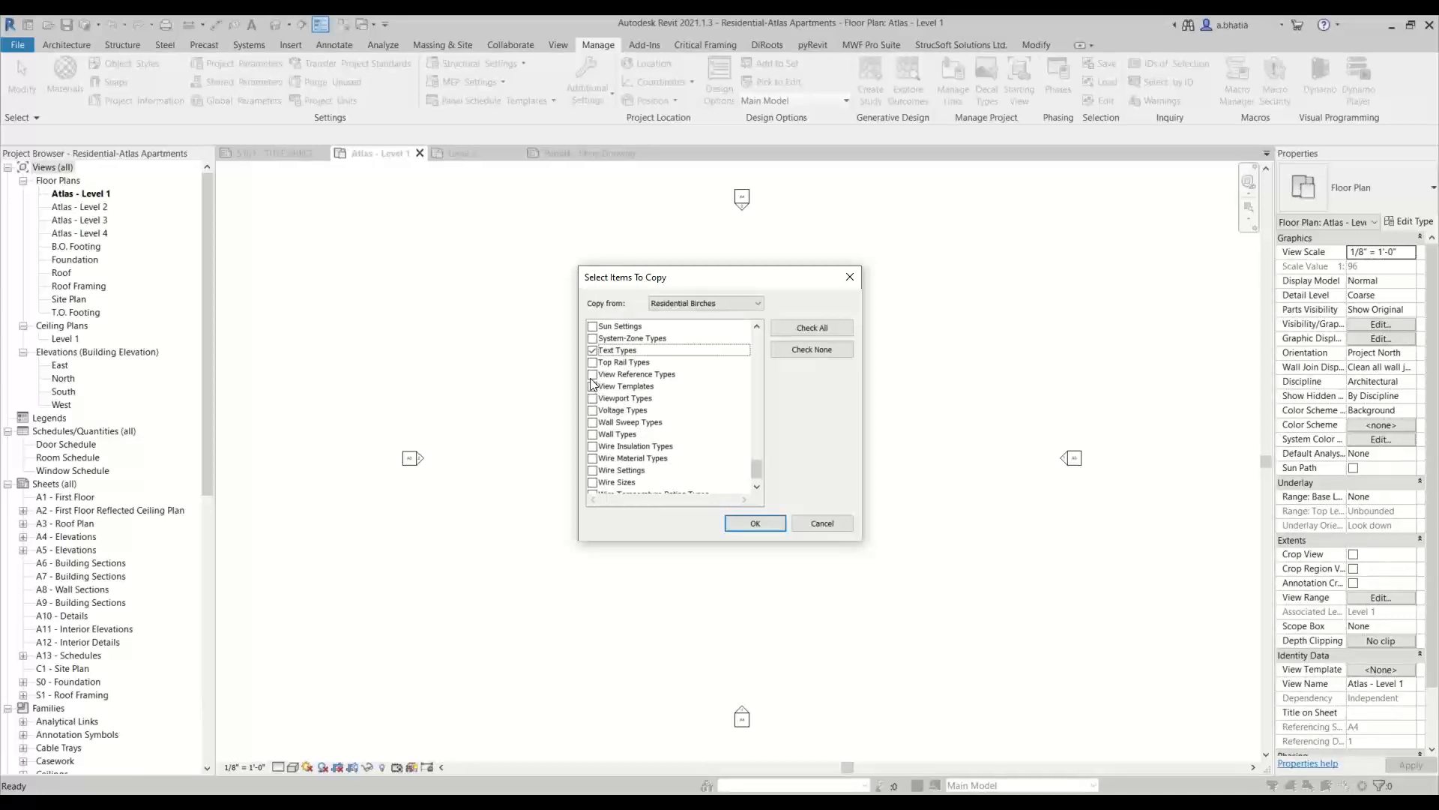
Add View Reference Types, View Templates and Viewport Types to the items to copy
click(592, 374)
click(592, 386)
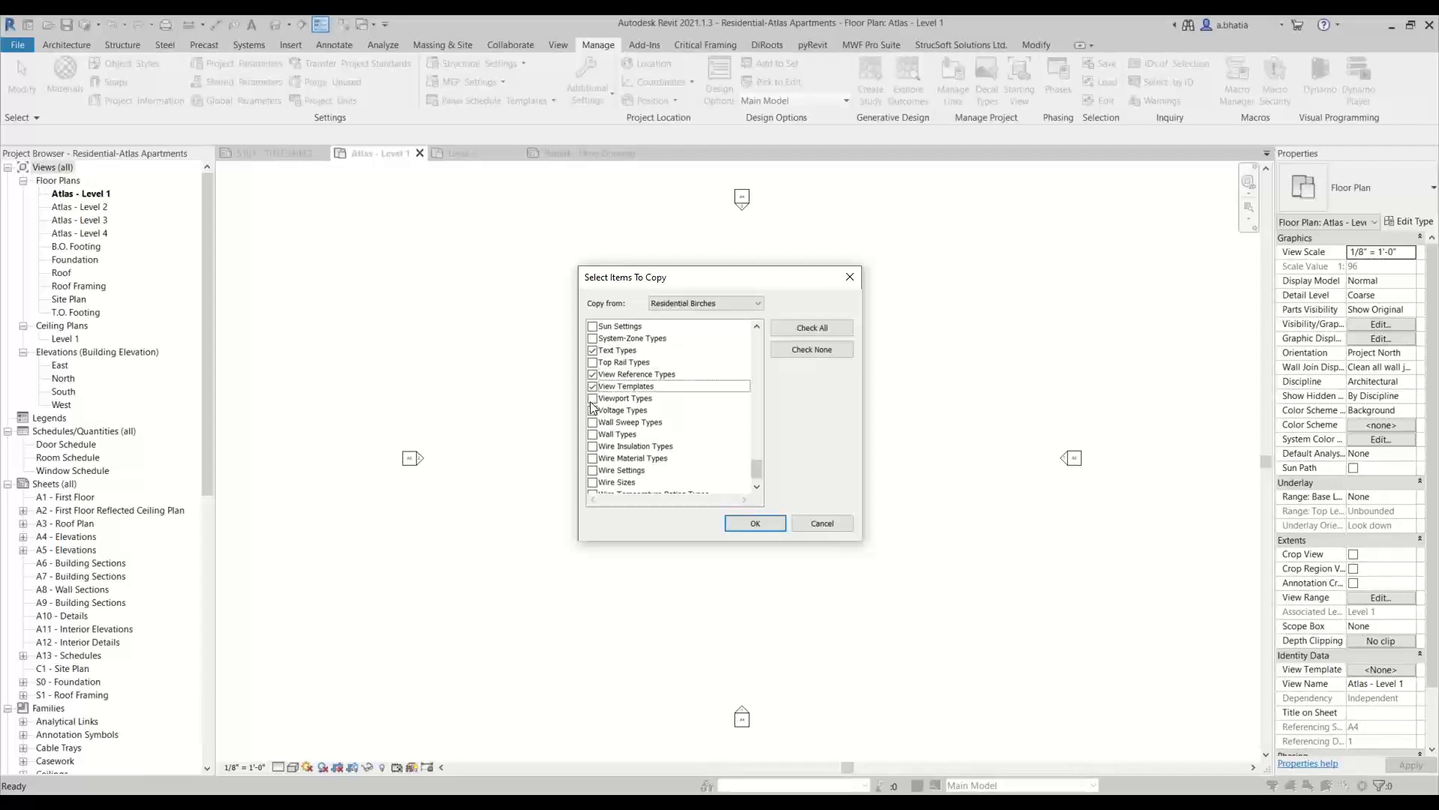
click(592, 399)
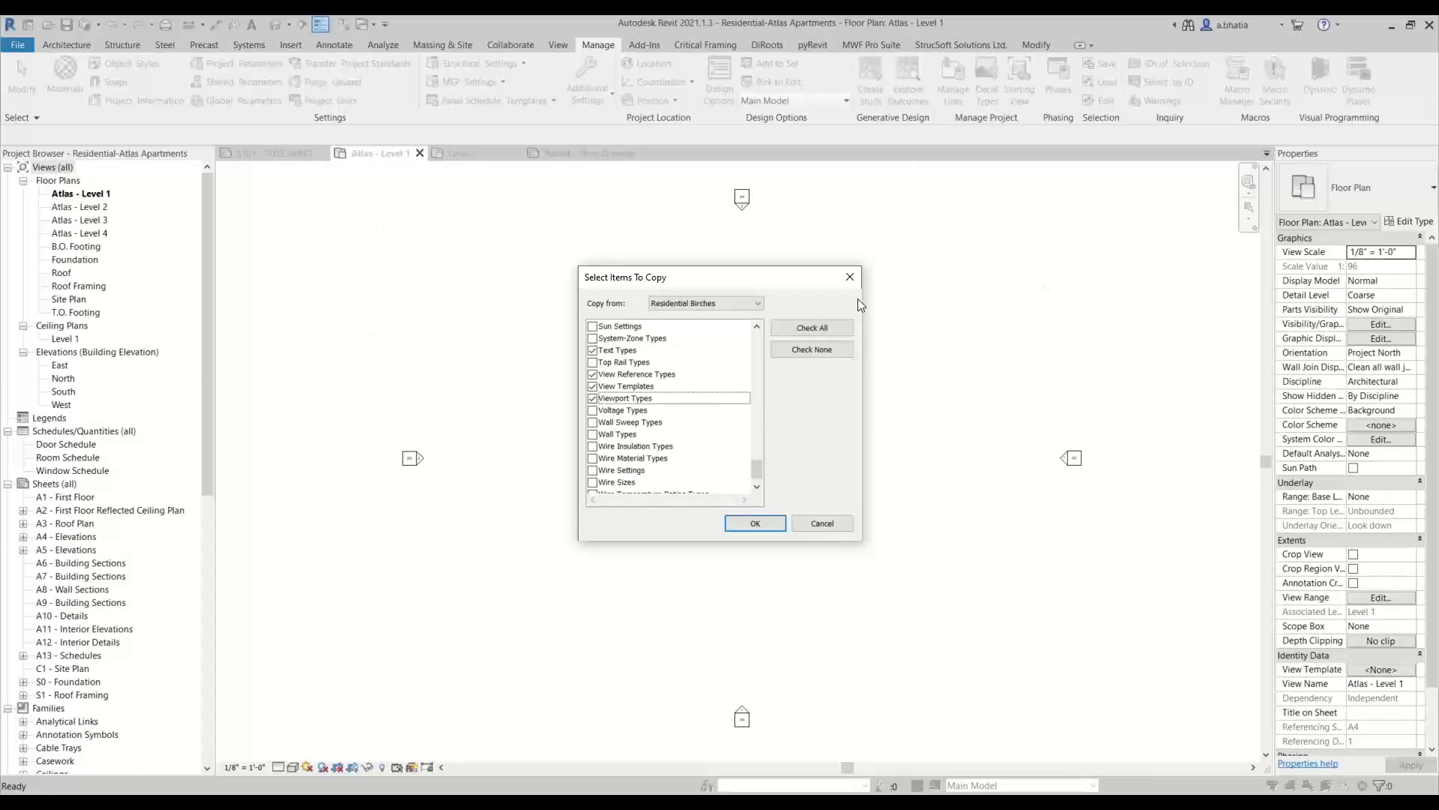
Add Wall Types to the items to copy and run the transfer, overwriting the duplicate types
scroll(609, 435, down, 1)
click(634, 411)
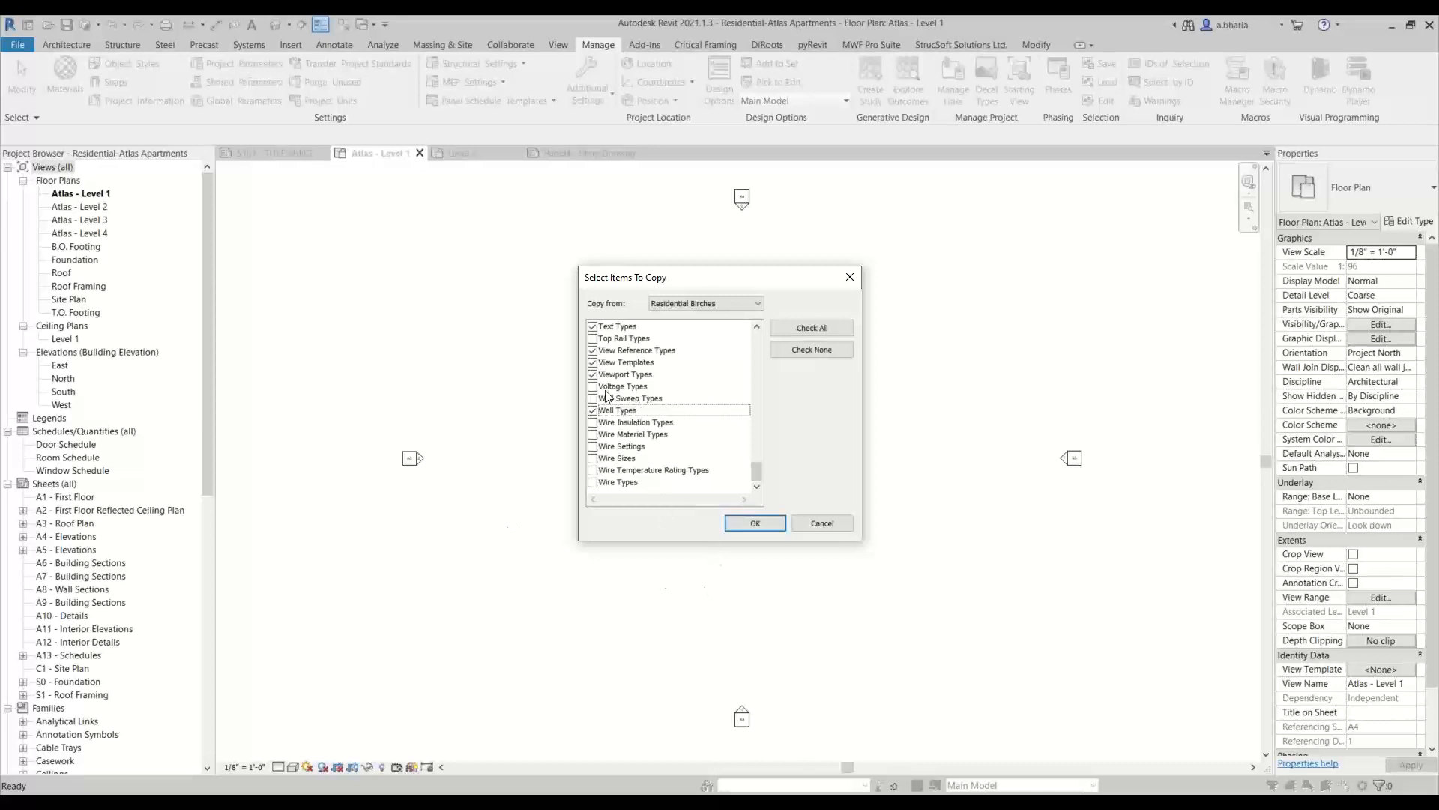
click(756, 524)
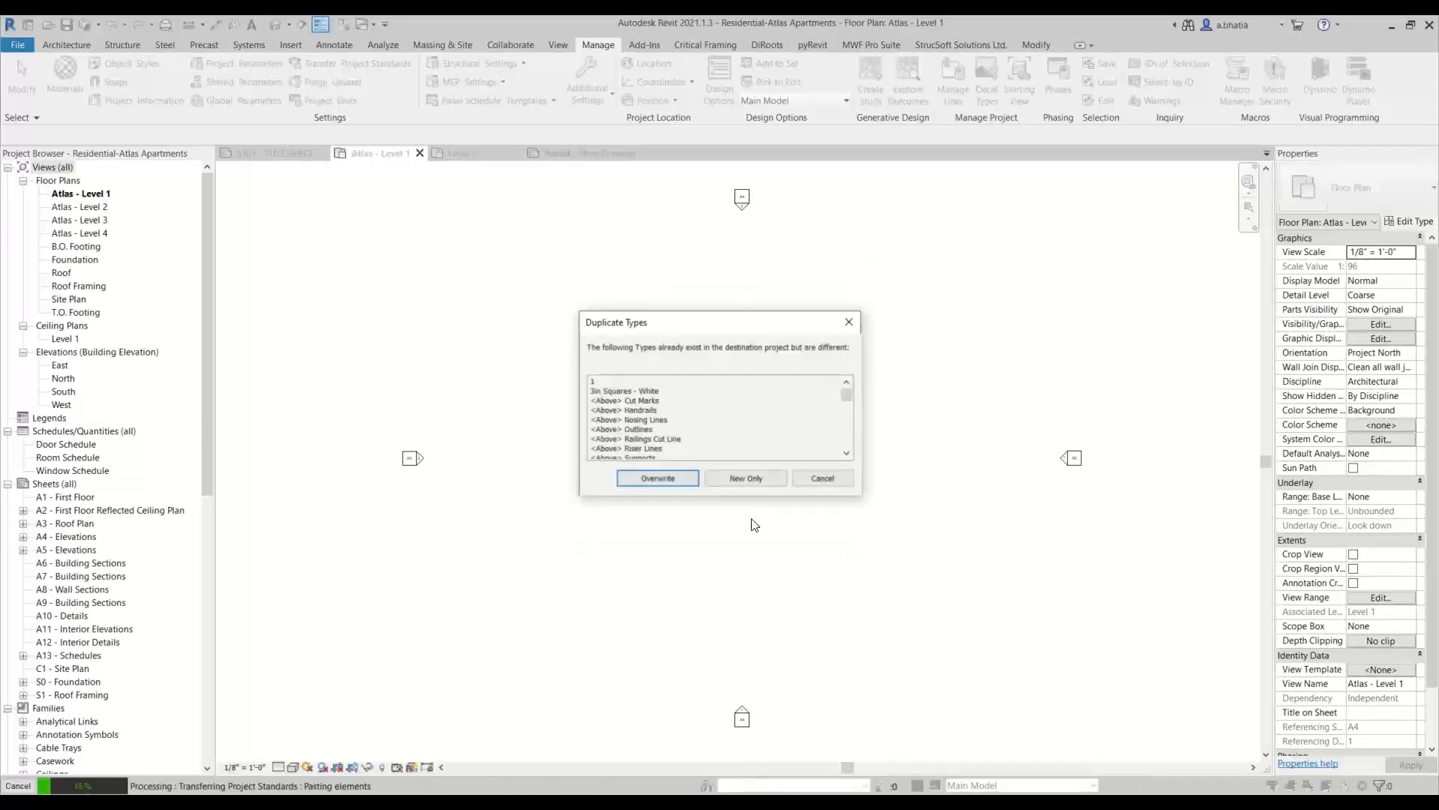
click(662, 478)
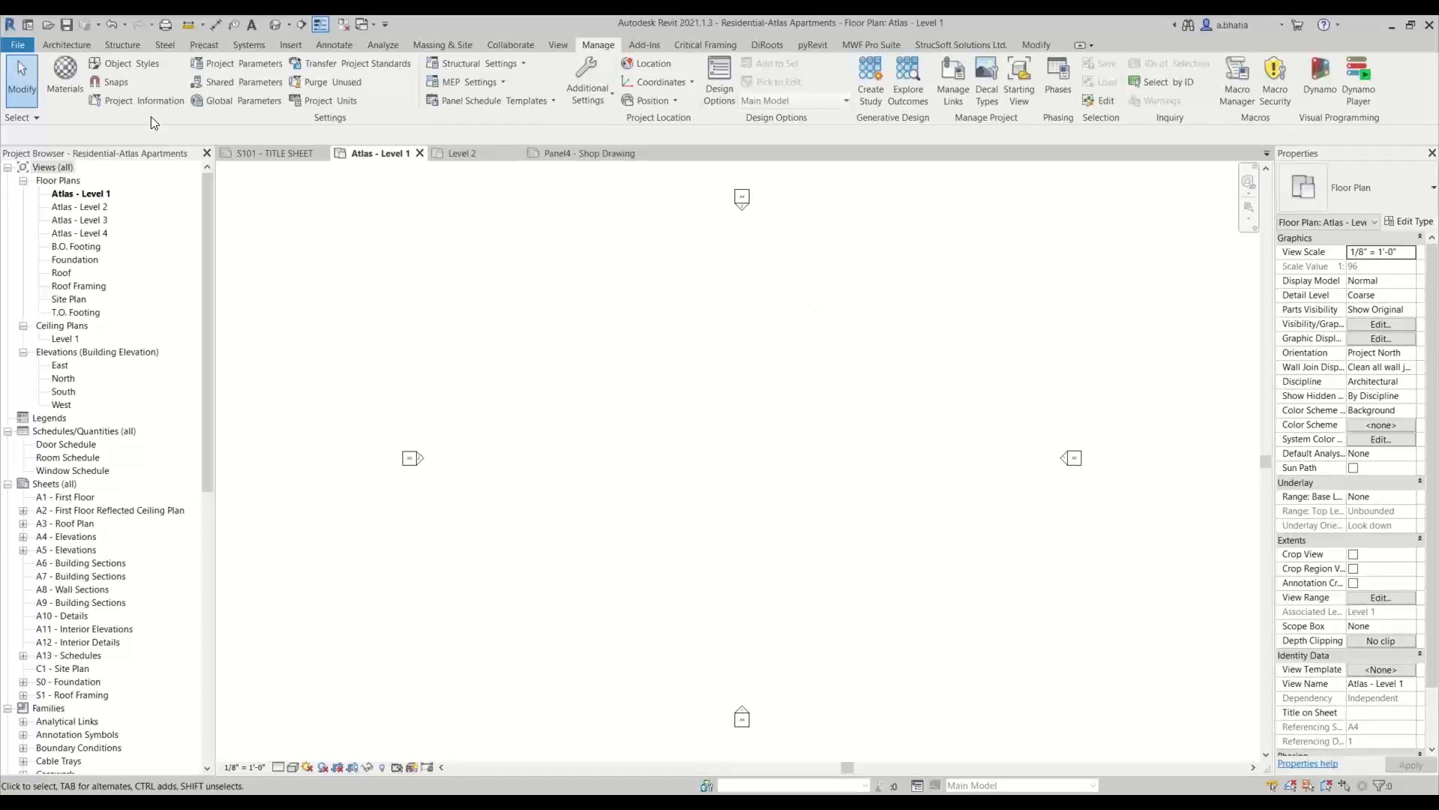
Switch to the Residential Birches title sheet and expand the Structural Columns families in its project browser
click(252, 153)
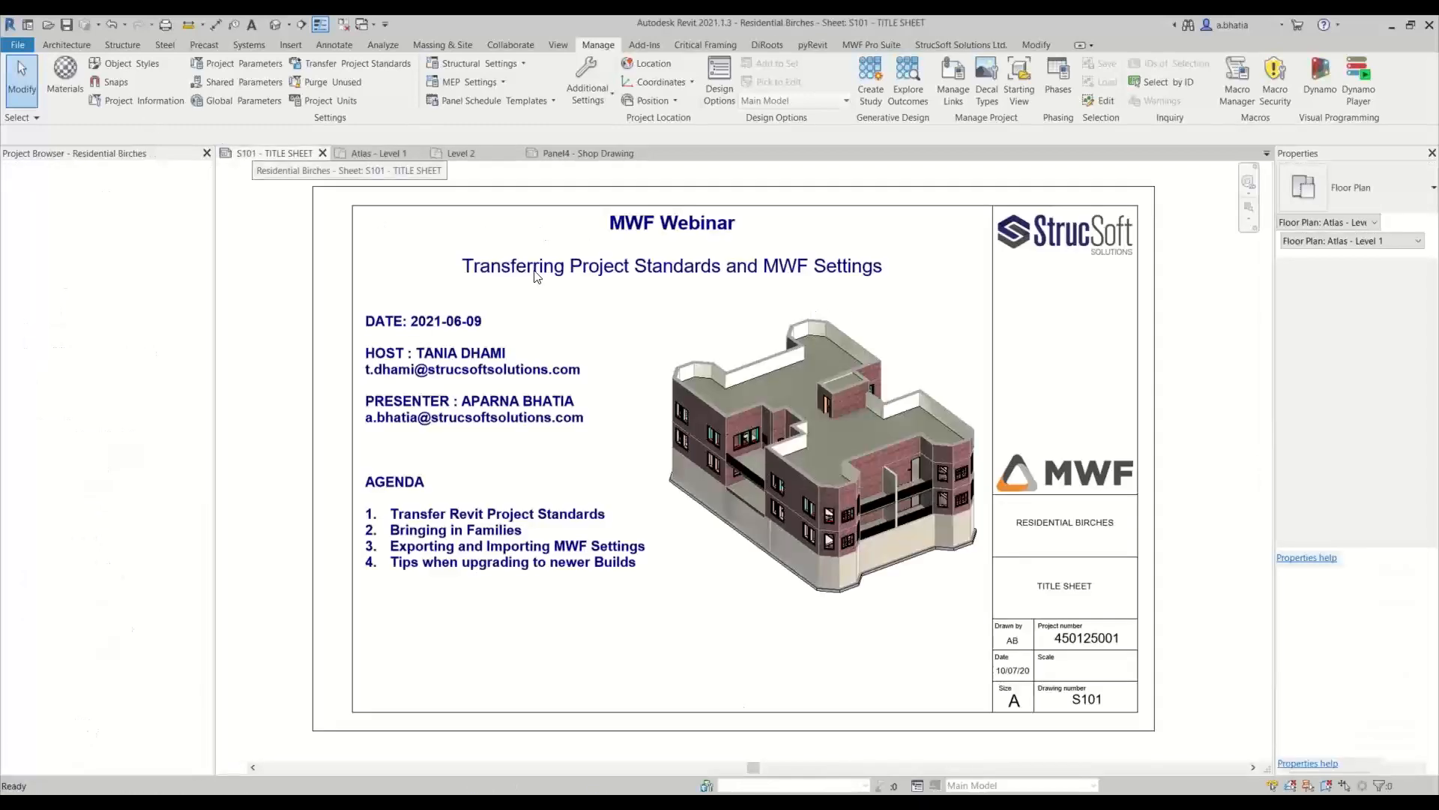
click(96, 575)
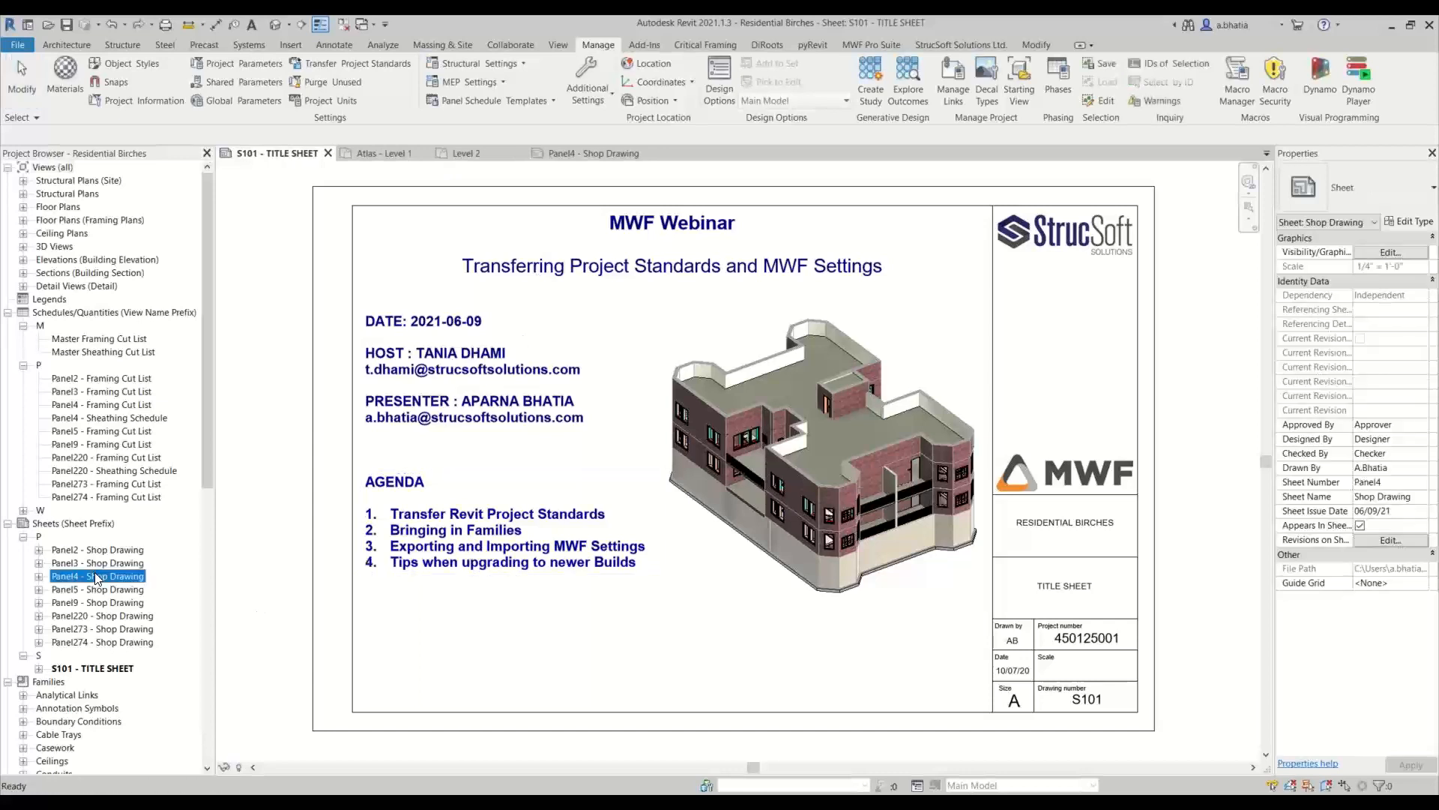
scroll(96, 578, down, 7)
scroll(96, 577, down, 6)
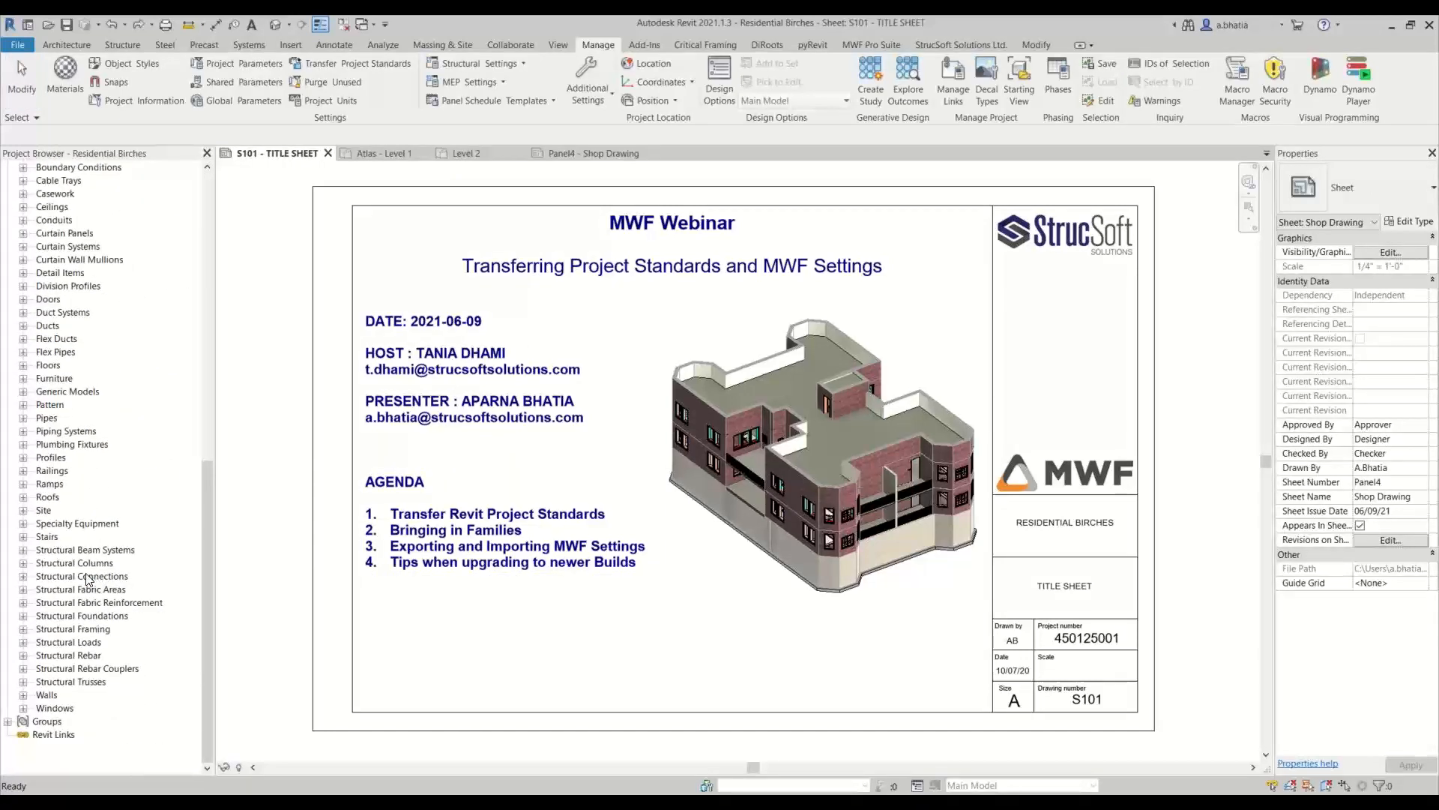
click(88, 563)
click(23, 563)
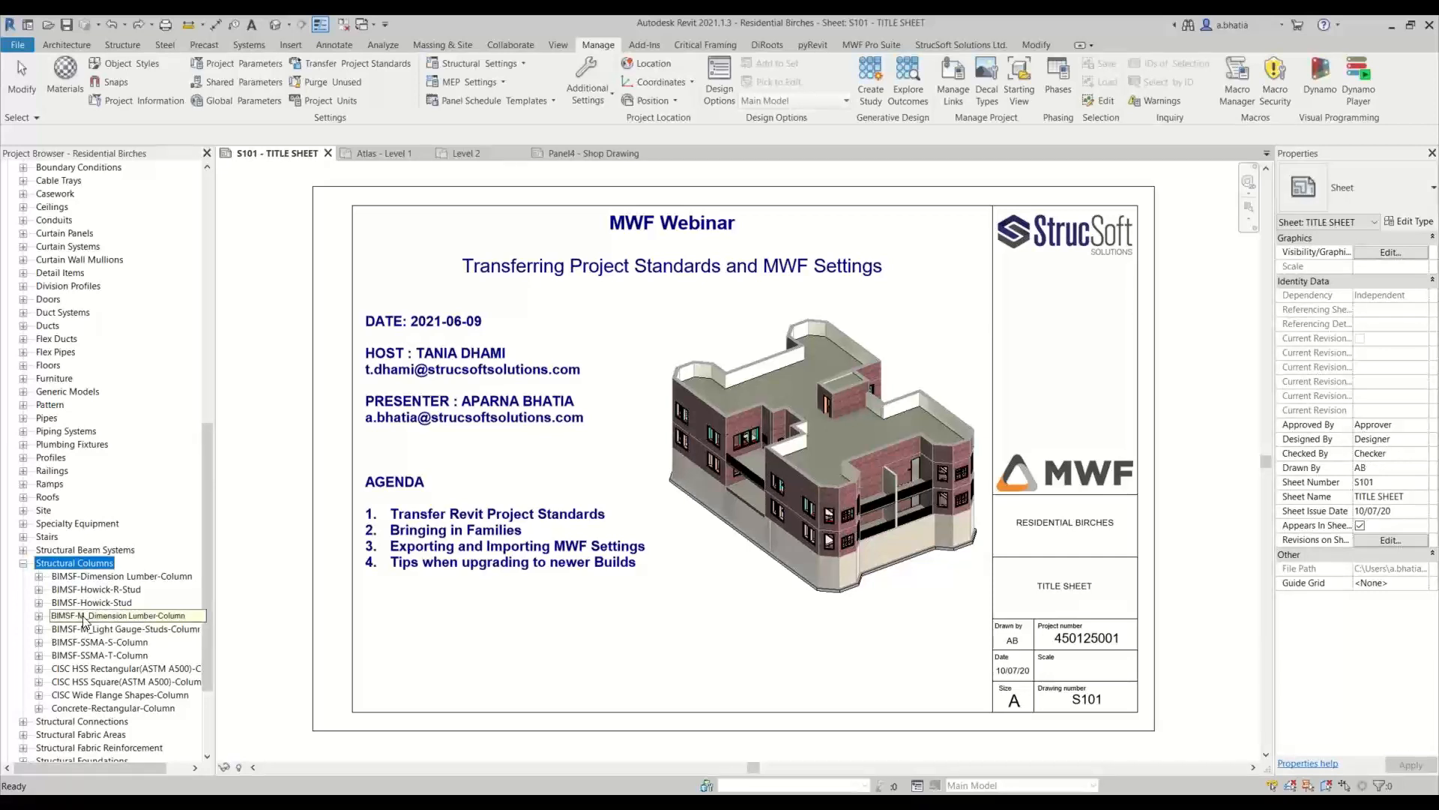
Save the BIMSF-Dimension Lumber-Column family to the Family Library folder, replacing the existing file
click(96, 575)
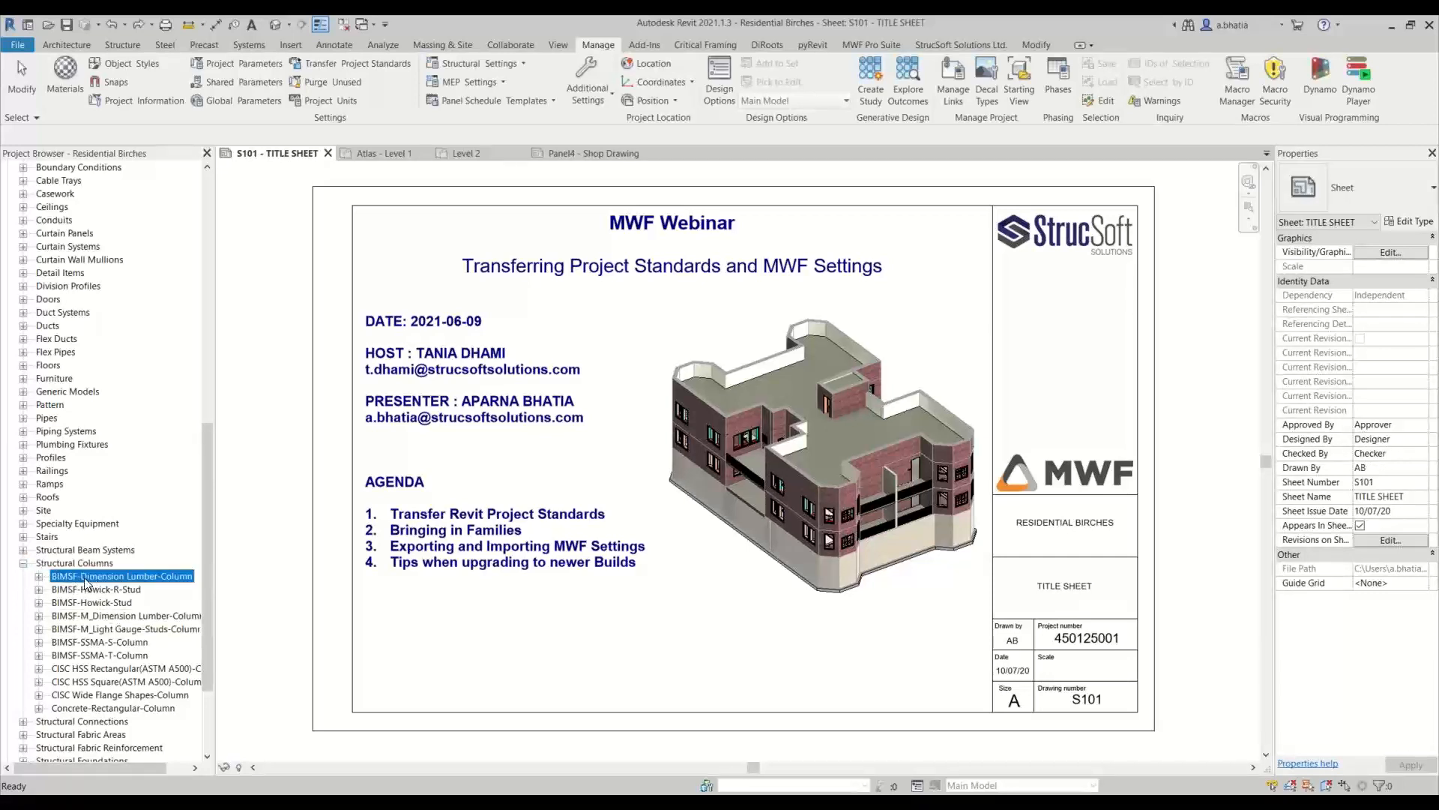
right_click(85, 578)
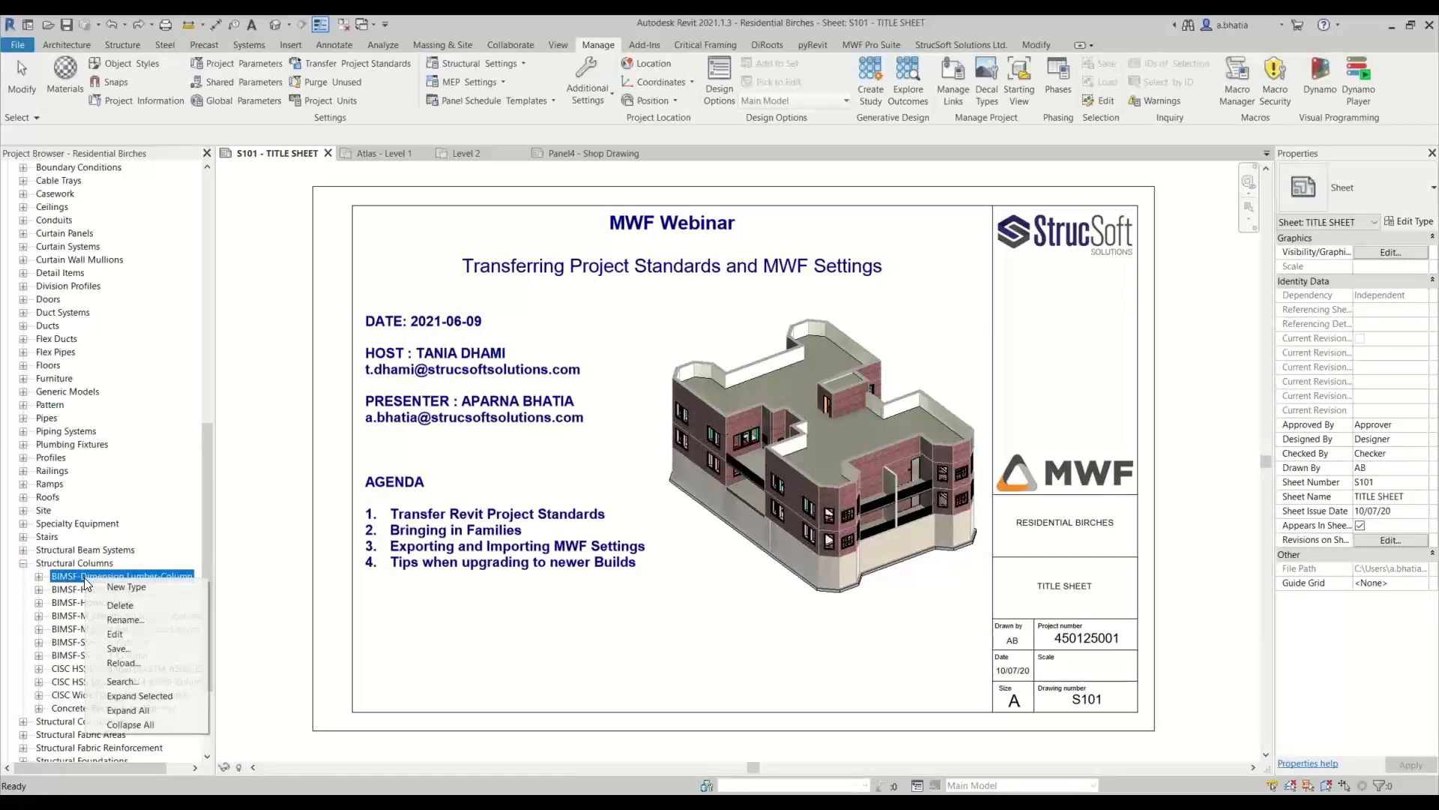
click(117, 649)
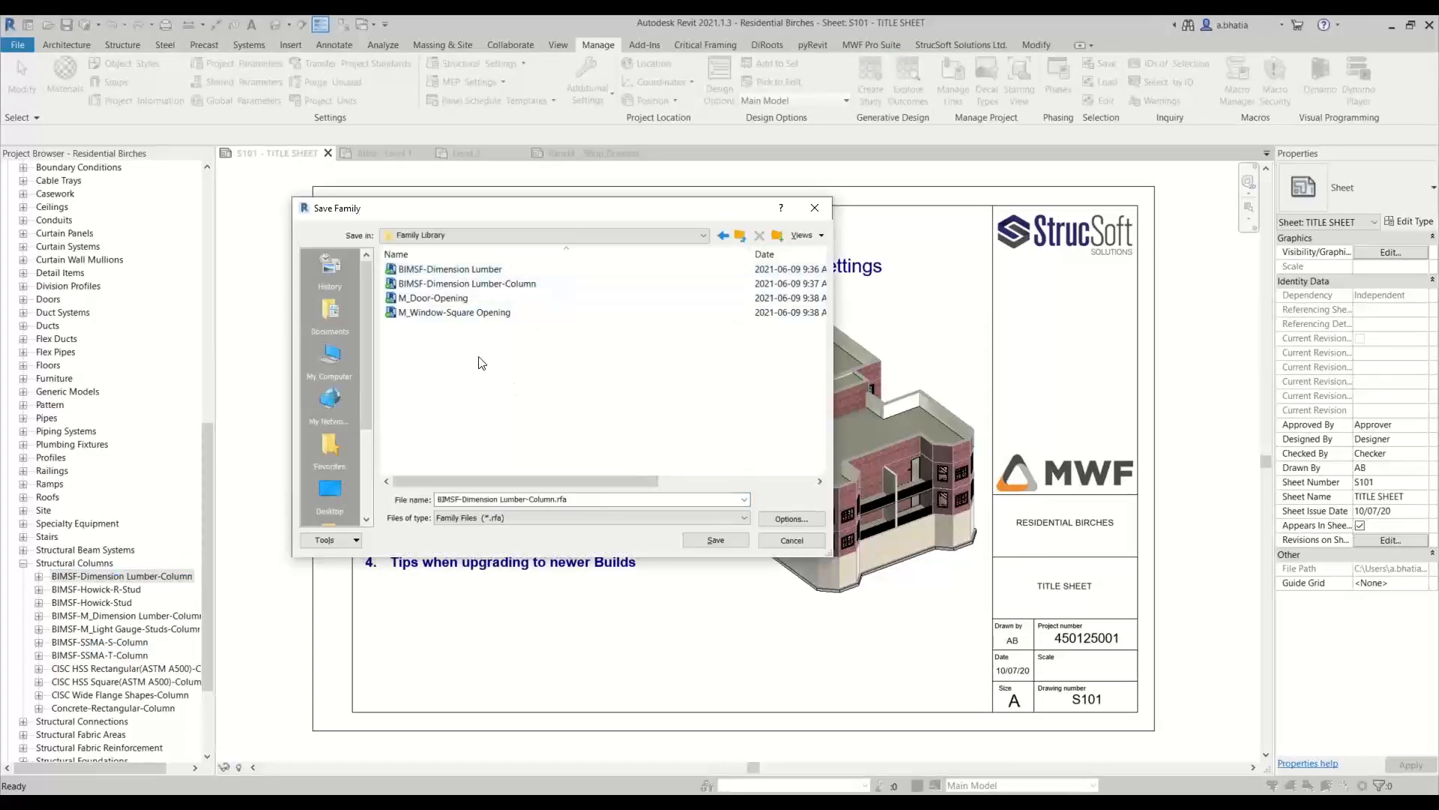
click(718, 539)
click(699, 432)
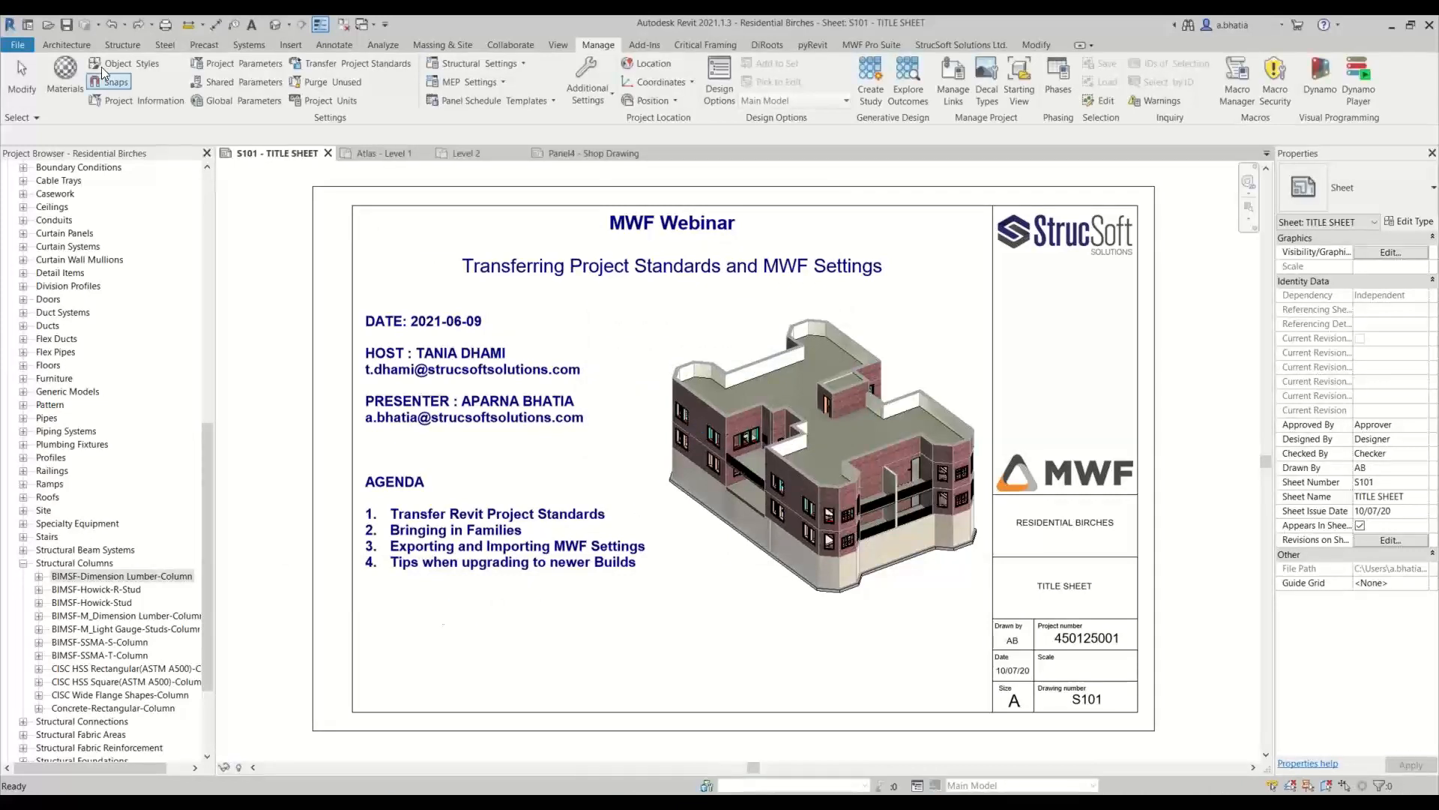
Start saving loaded families as a library, with the Family Library folder inside the desktop's Webinar folder as destination
click(19, 49)
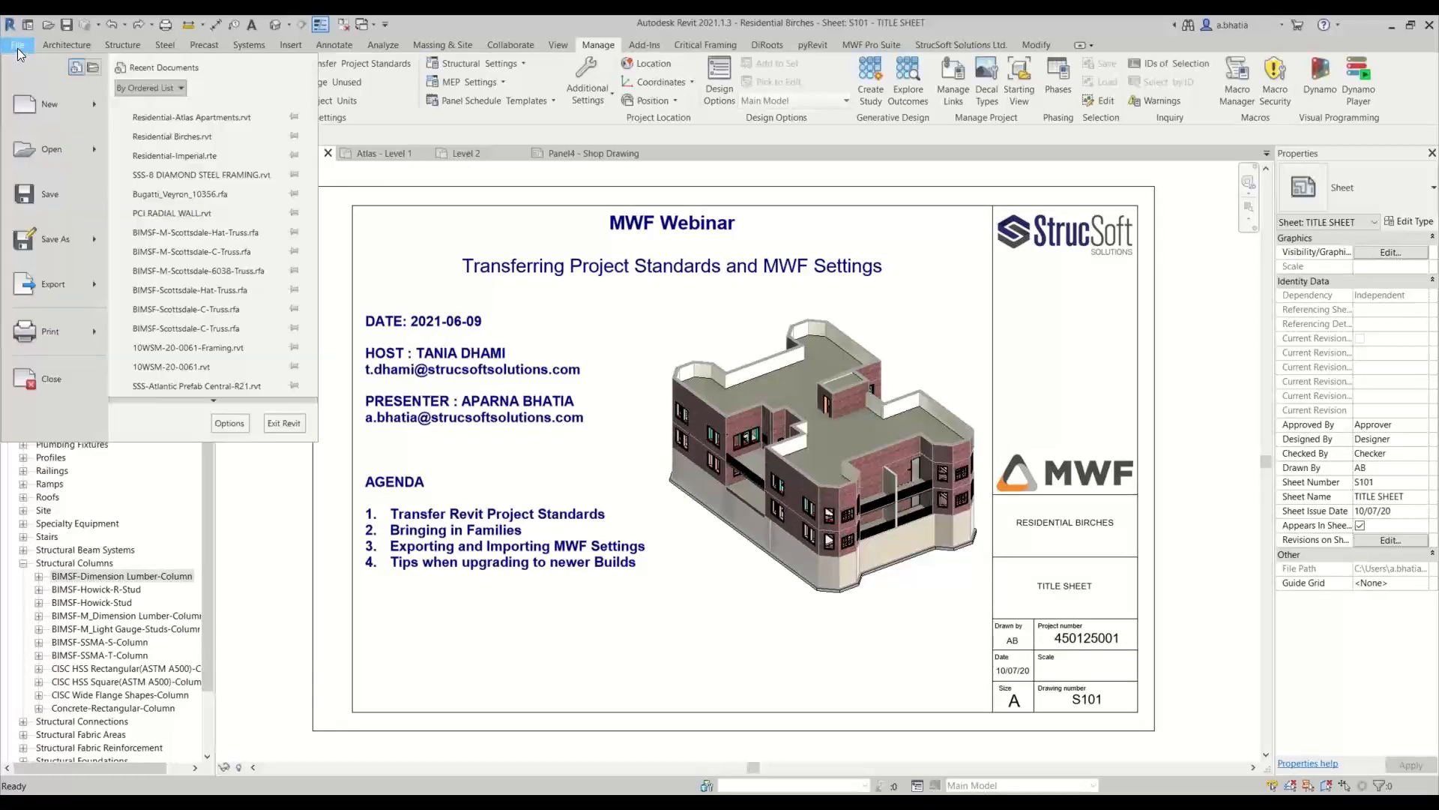
mouse_move(69, 239)
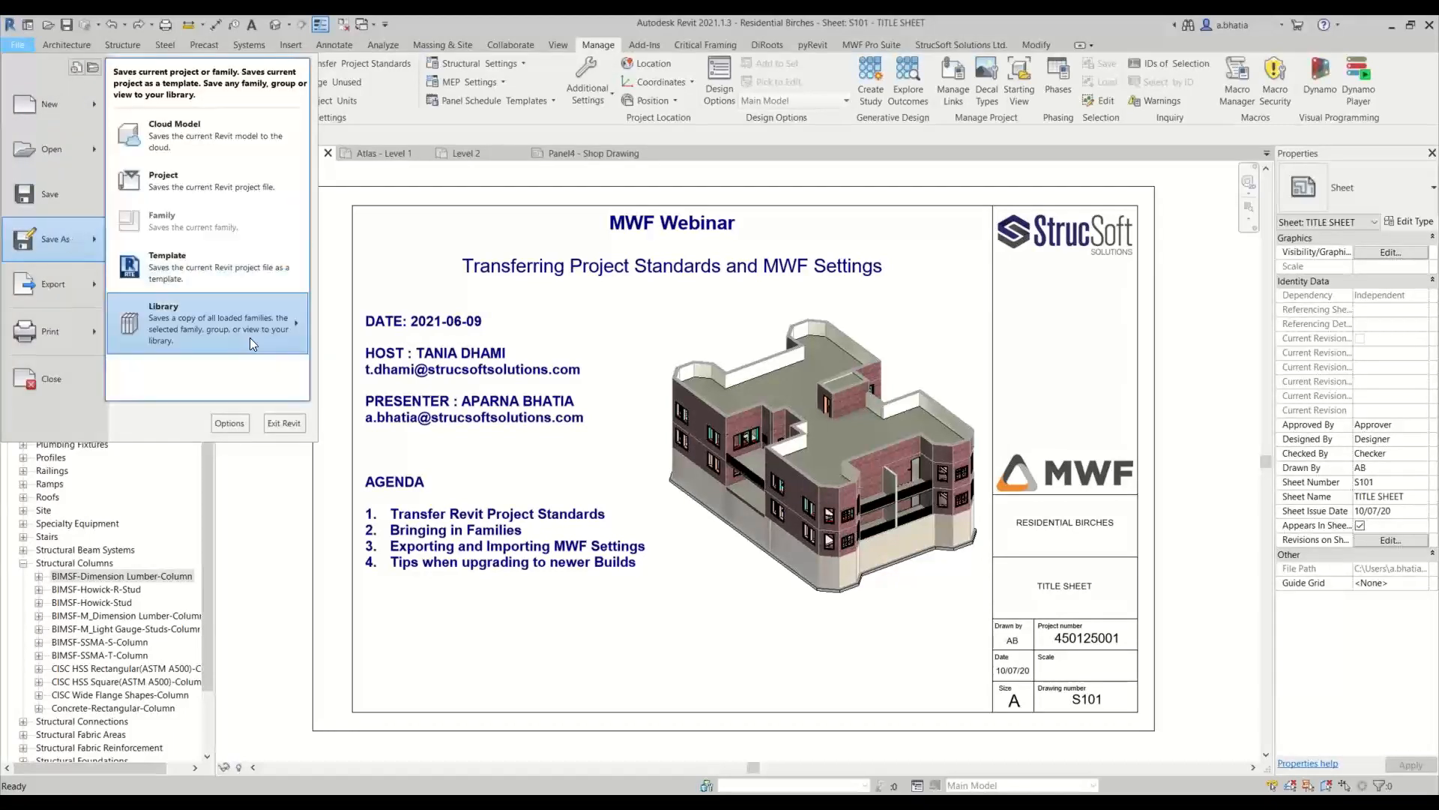
mouse_move(252, 334)
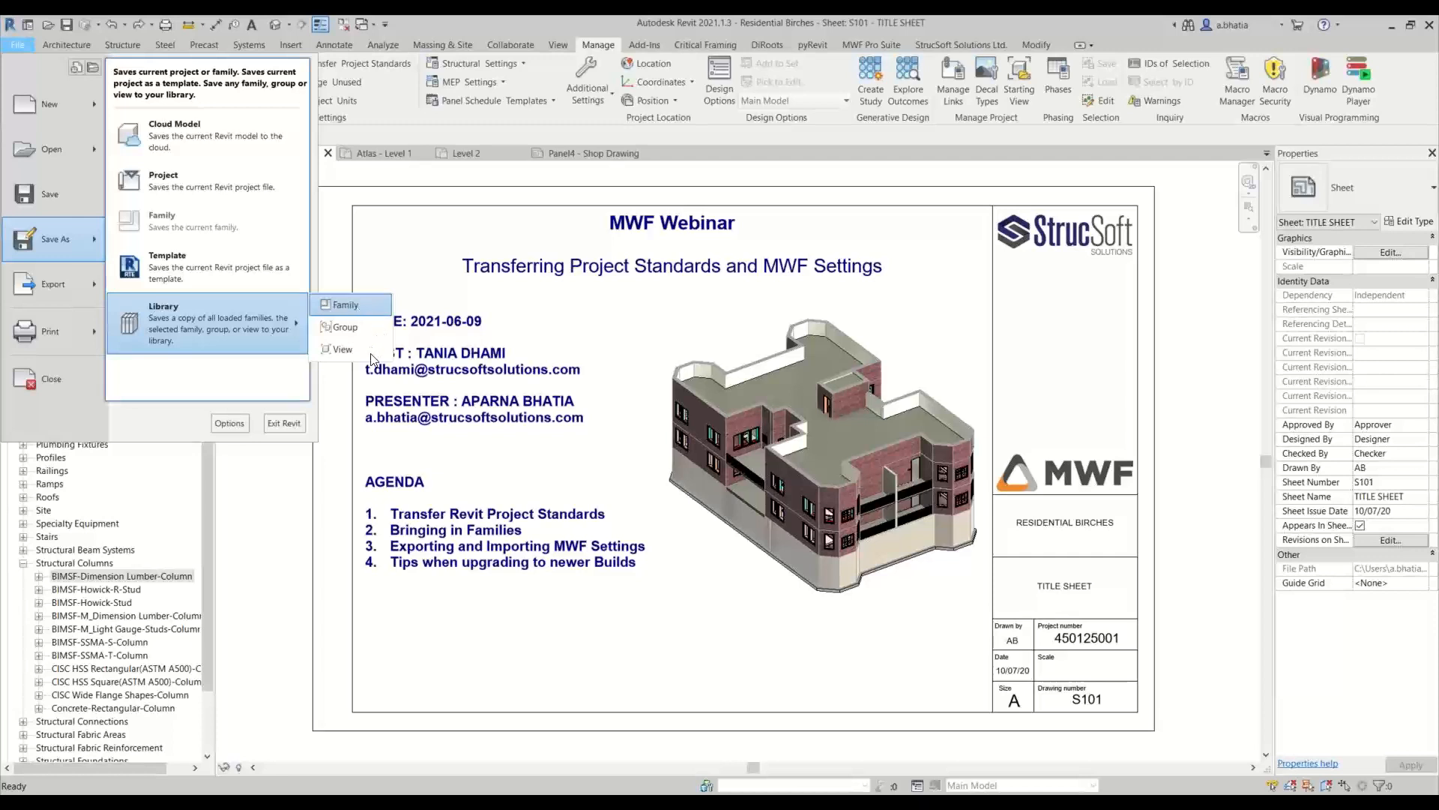
click(380, 307)
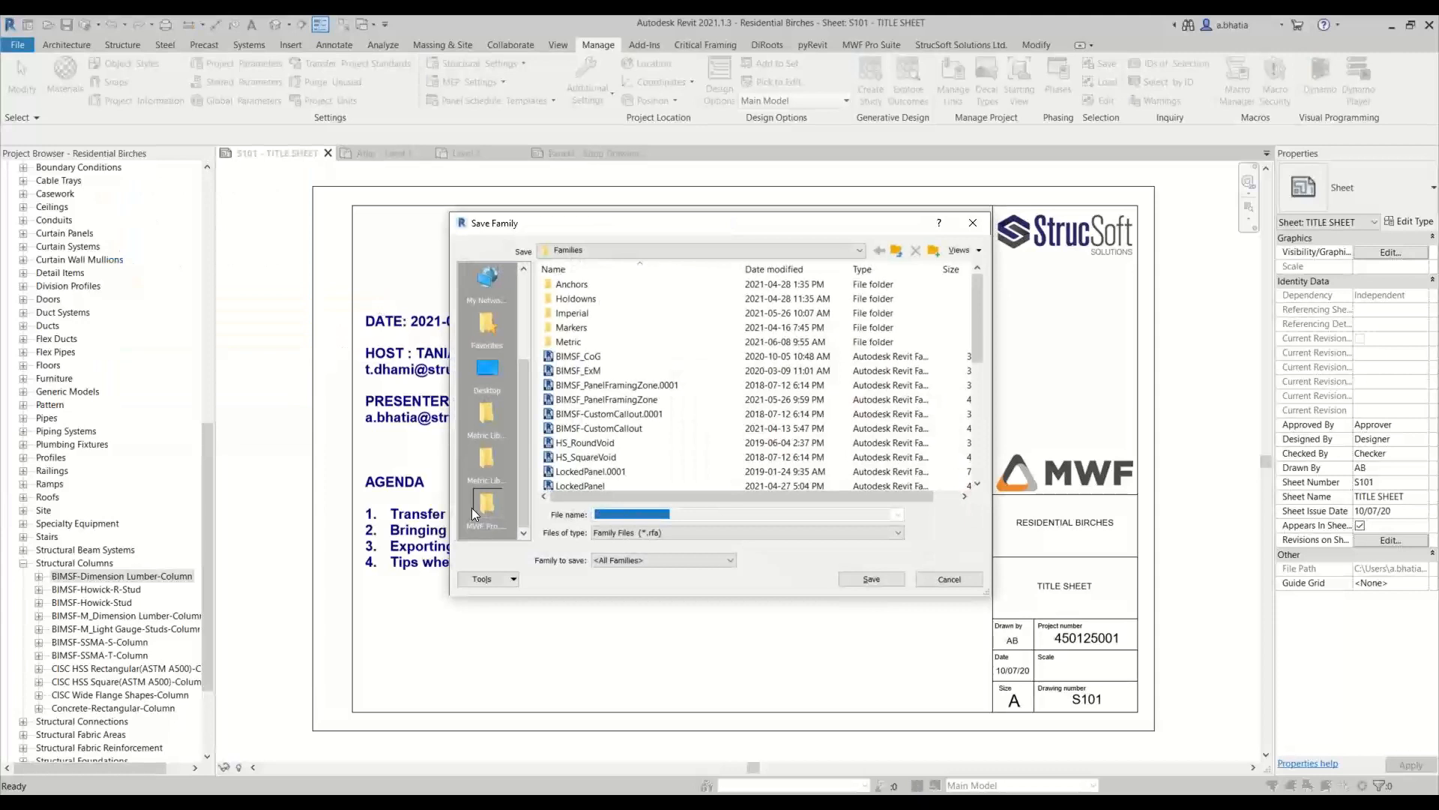
click(488, 376)
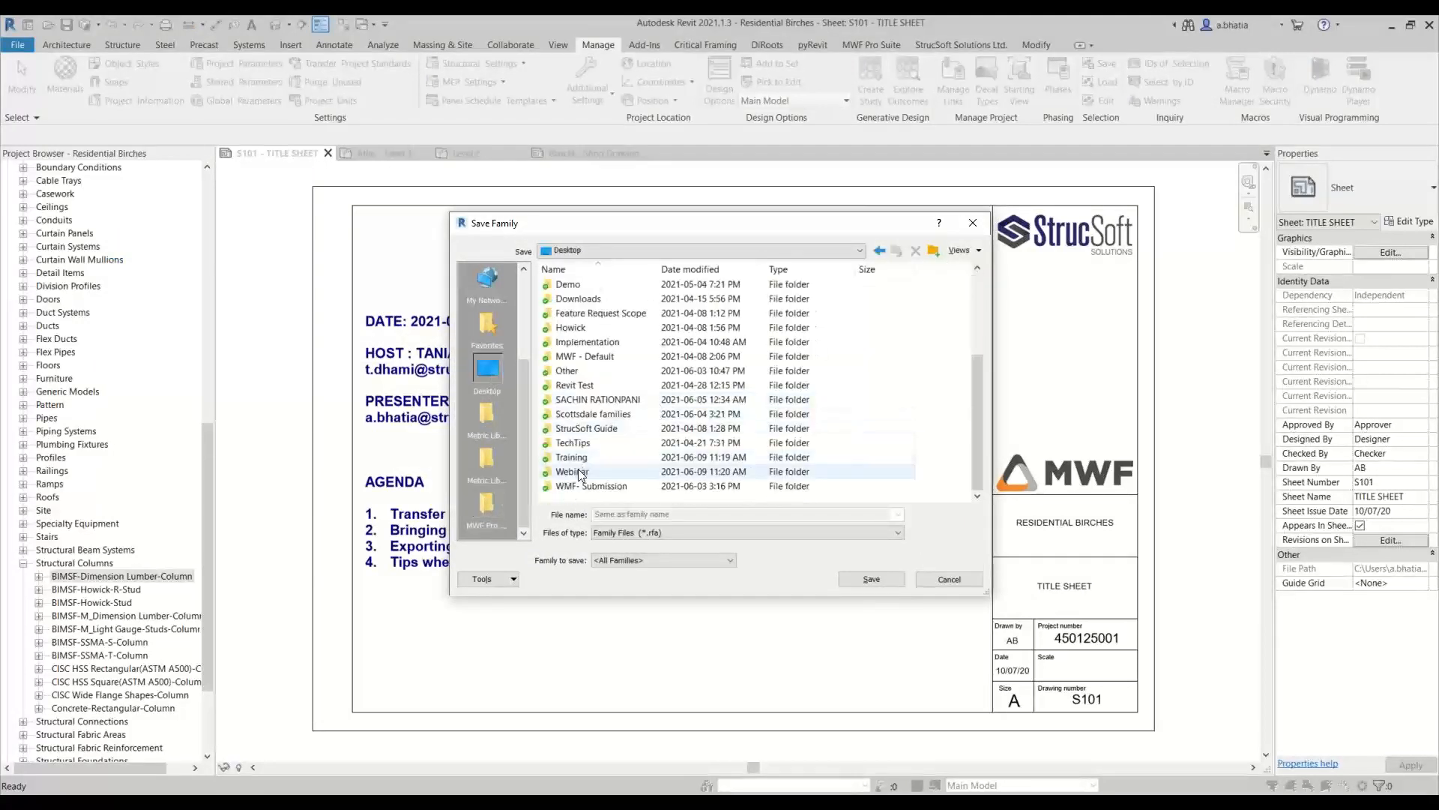
double_click(577, 470)
double_click(604, 285)
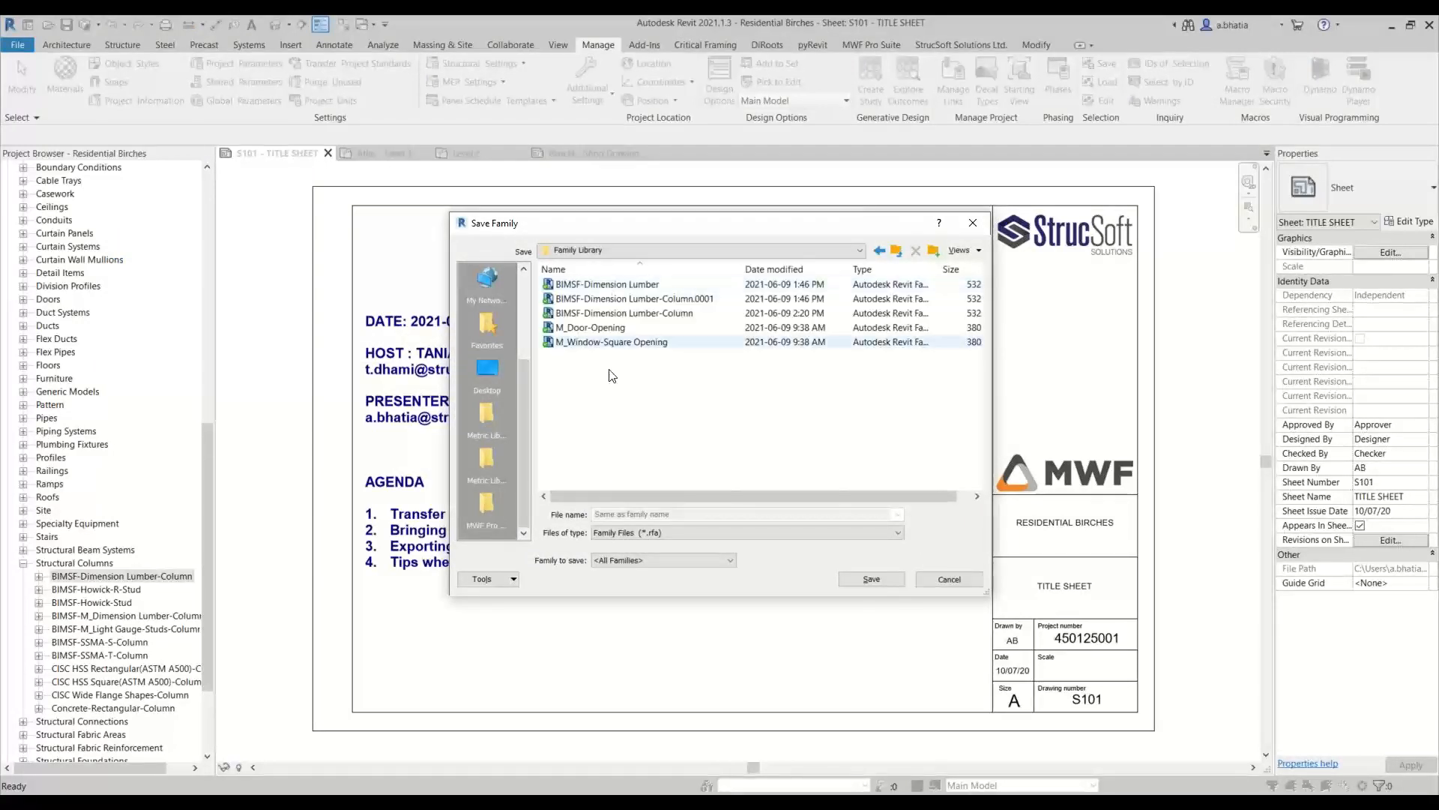
Choose M_Structural Framing Tag as the family to save and save it under its own family name
click(624, 561)
scroll(638, 487, down, 7)
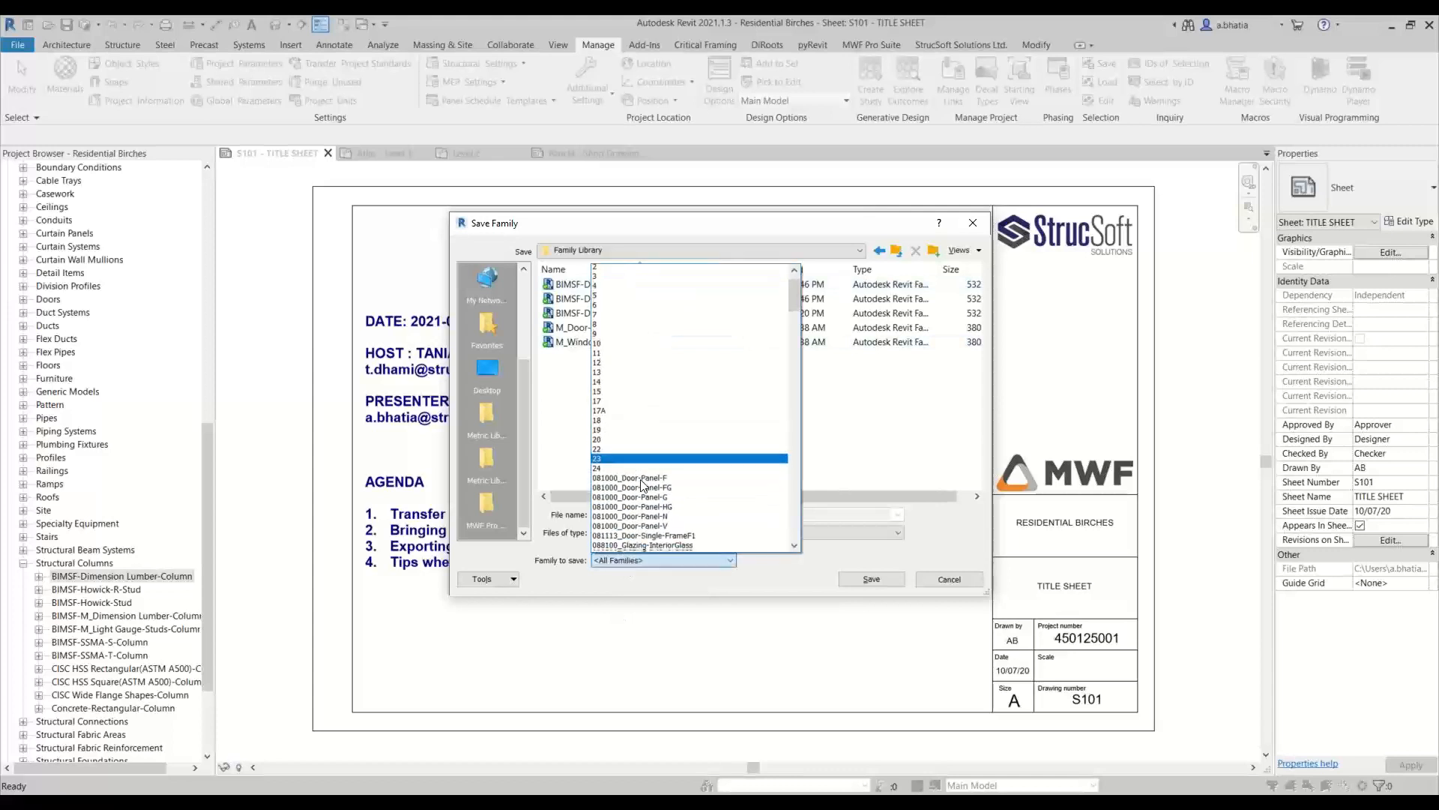
scroll(640, 479, up, 7)
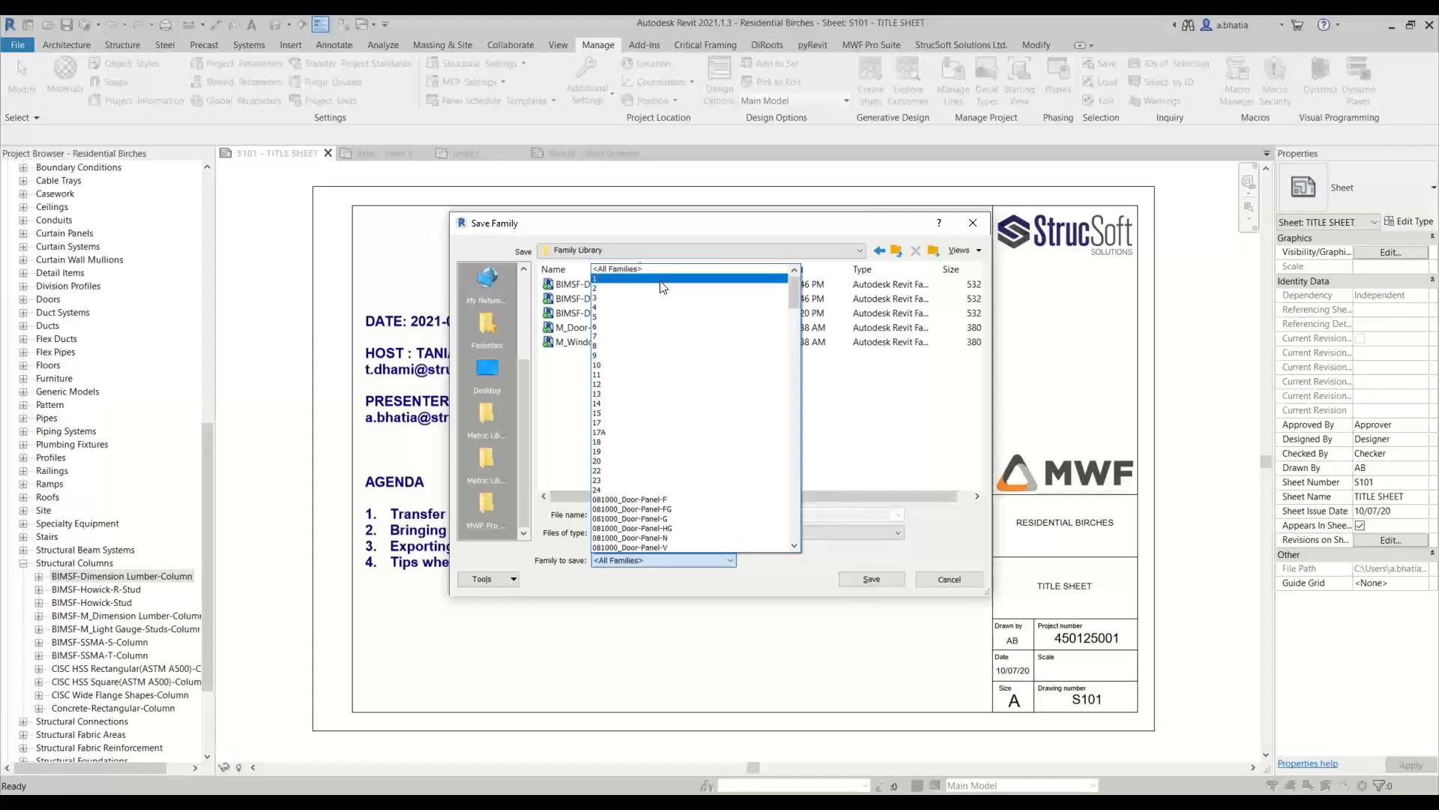
scroll(654, 493, down, 7)
scroll(654, 496, down, 7)
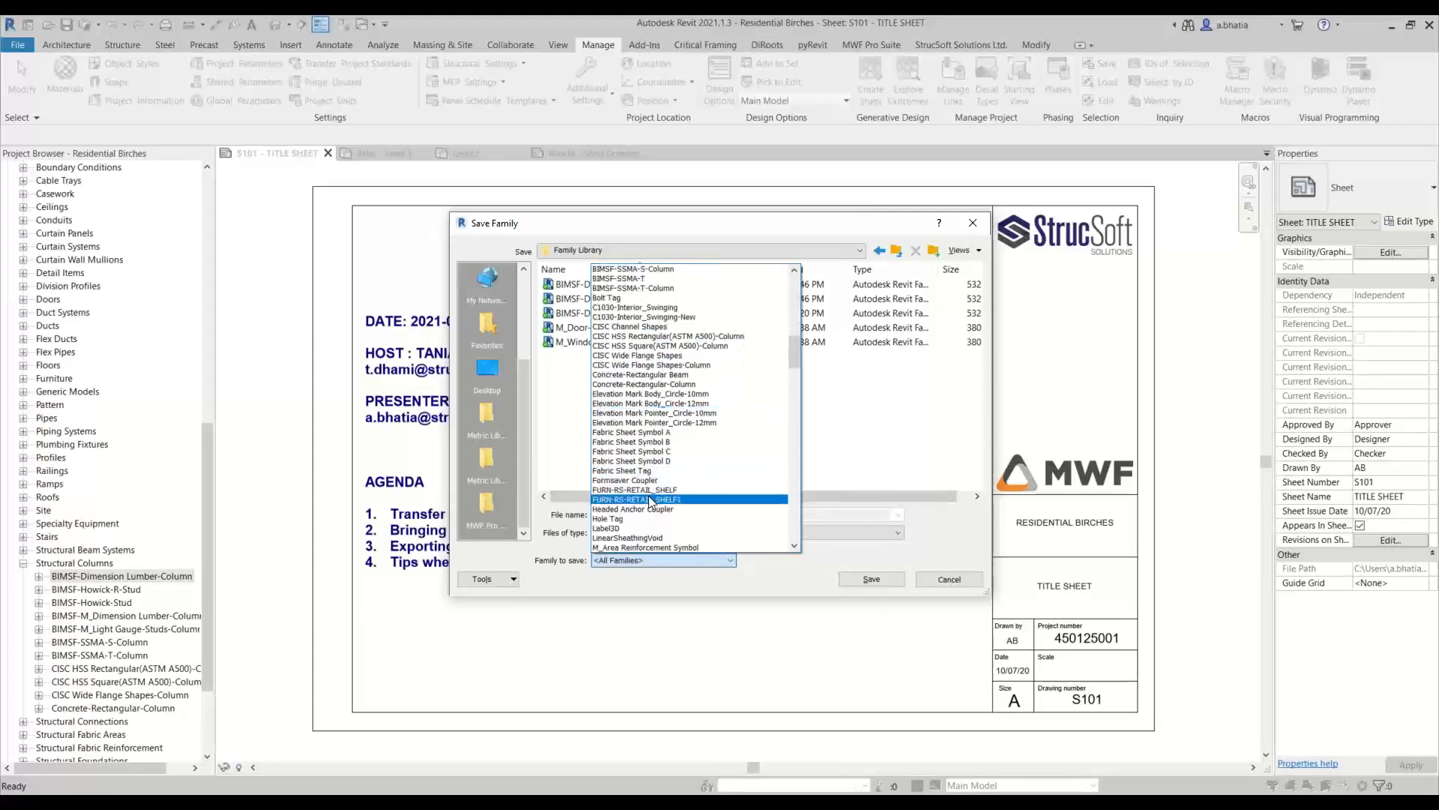
scroll(646, 429, up, 1)
scroll(646, 429, down, 10)
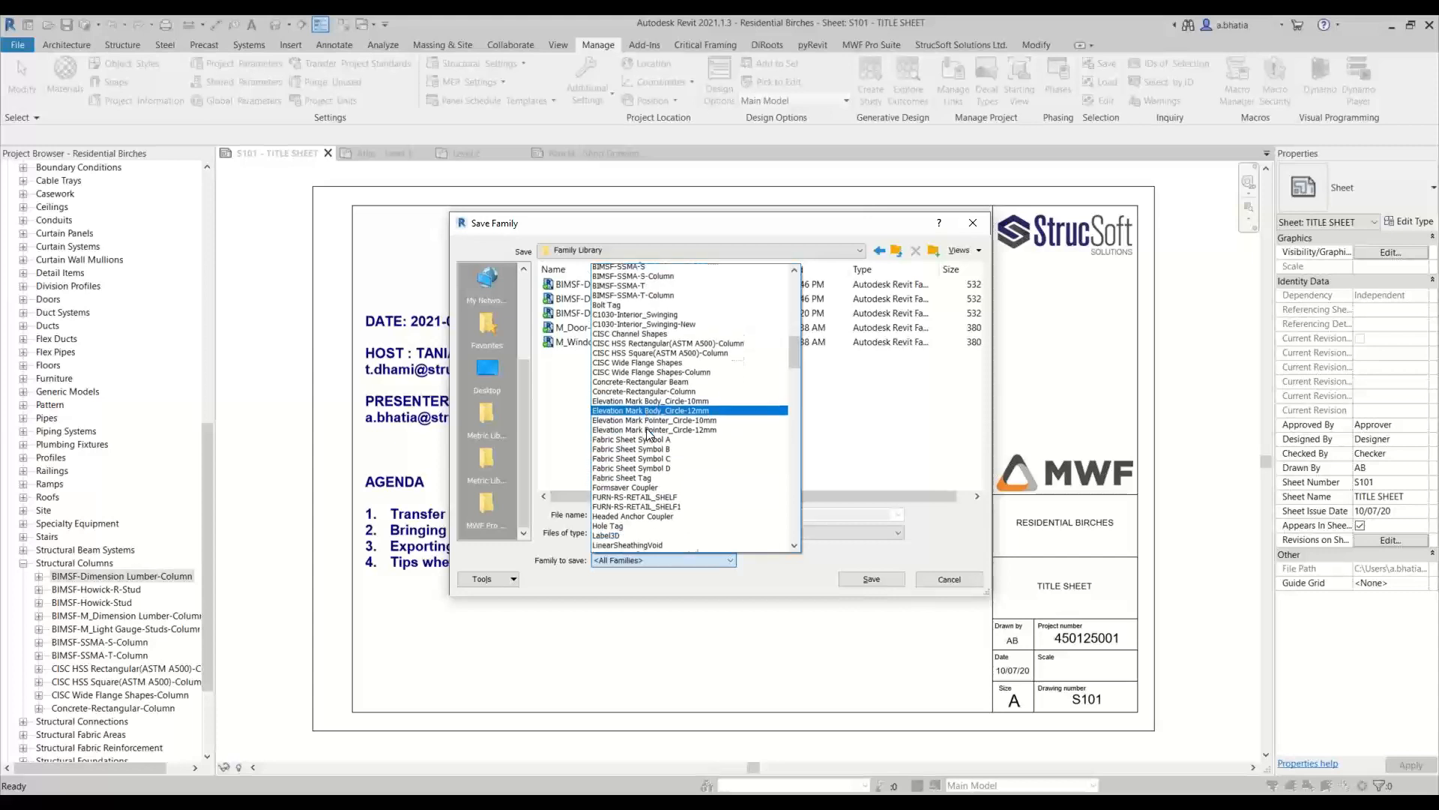
scroll(646, 434, down, 9)
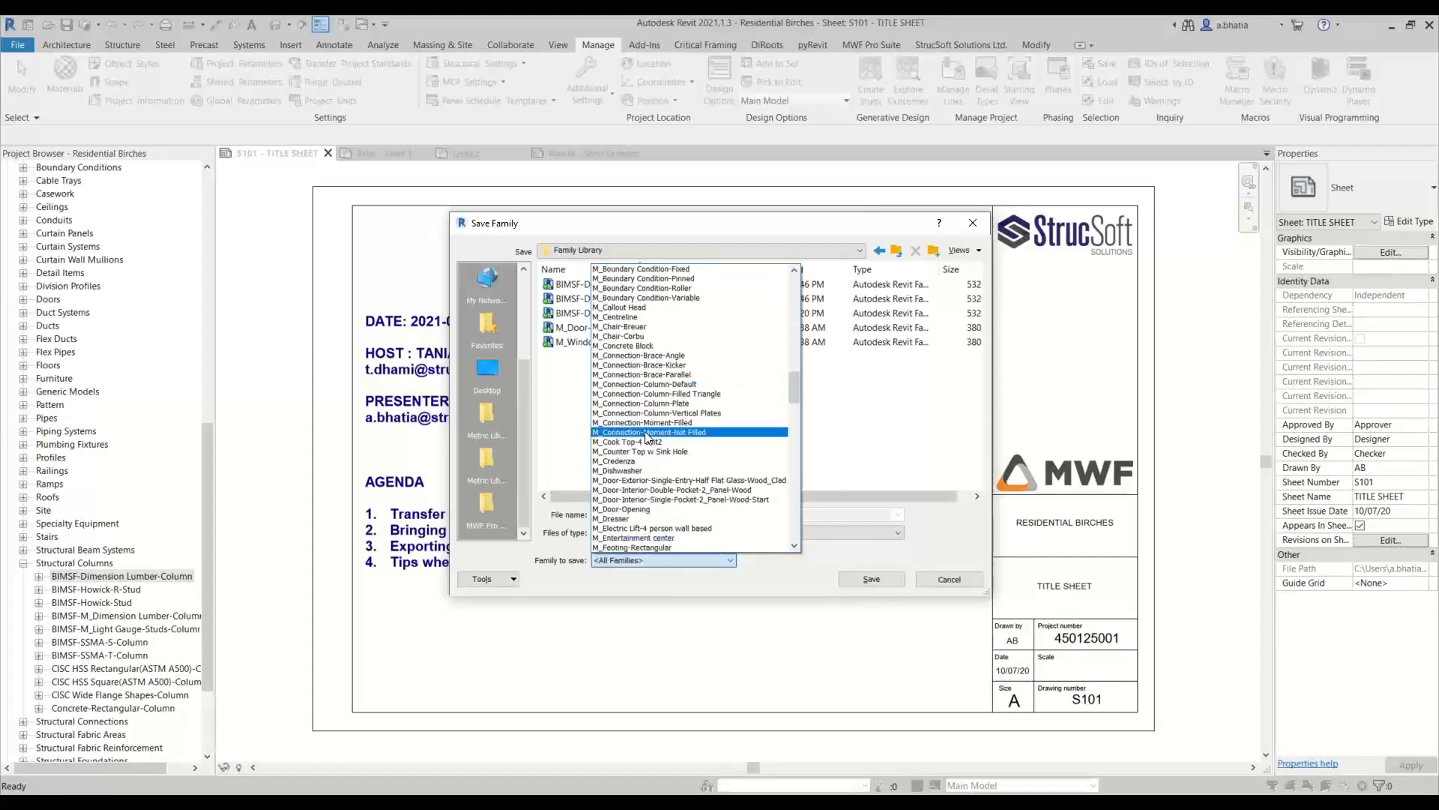
scroll(662, 439, down, 4)
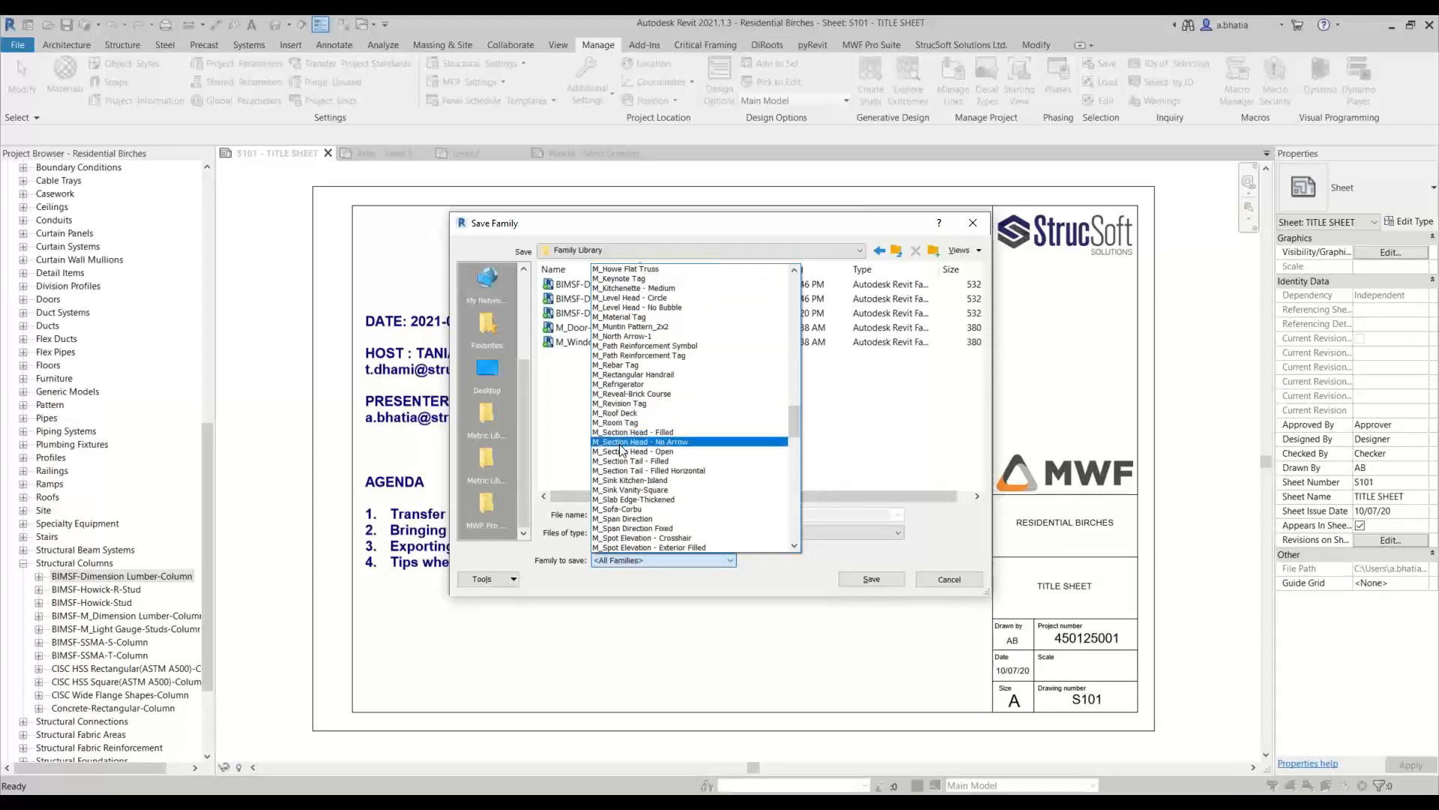
scroll(621, 450, down, 5)
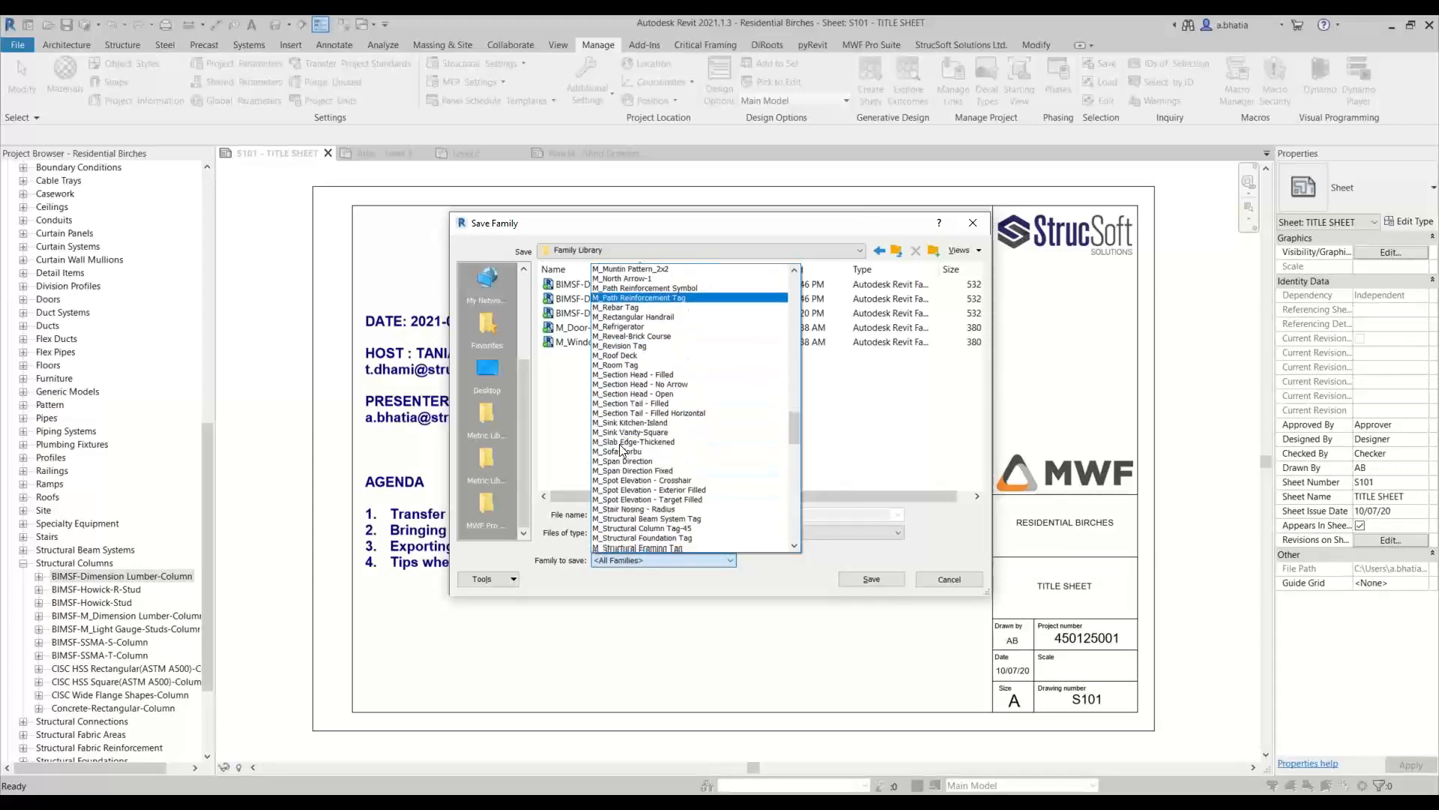
scroll(621, 450, down, 3)
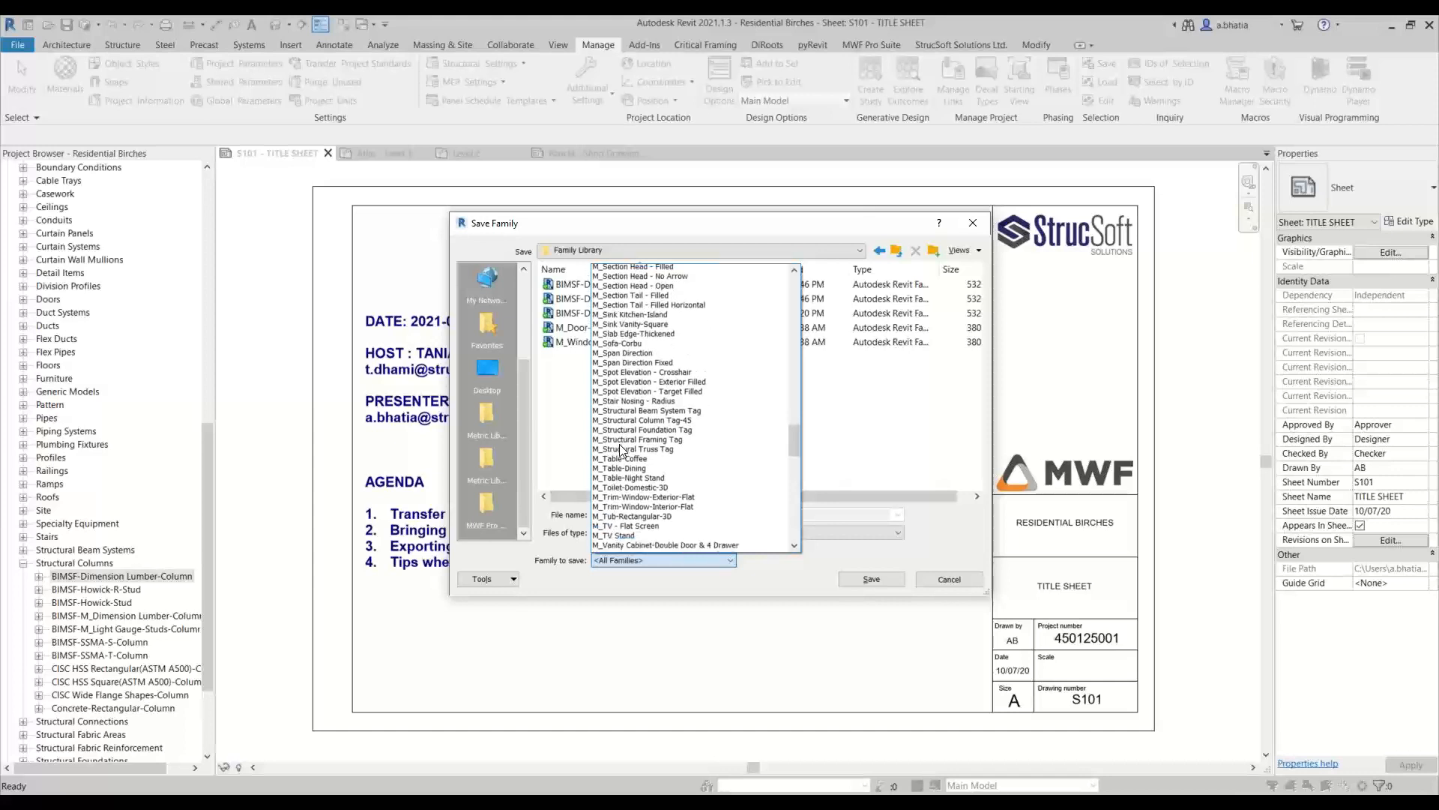
scroll(620, 450, up, 2)
click(630, 454)
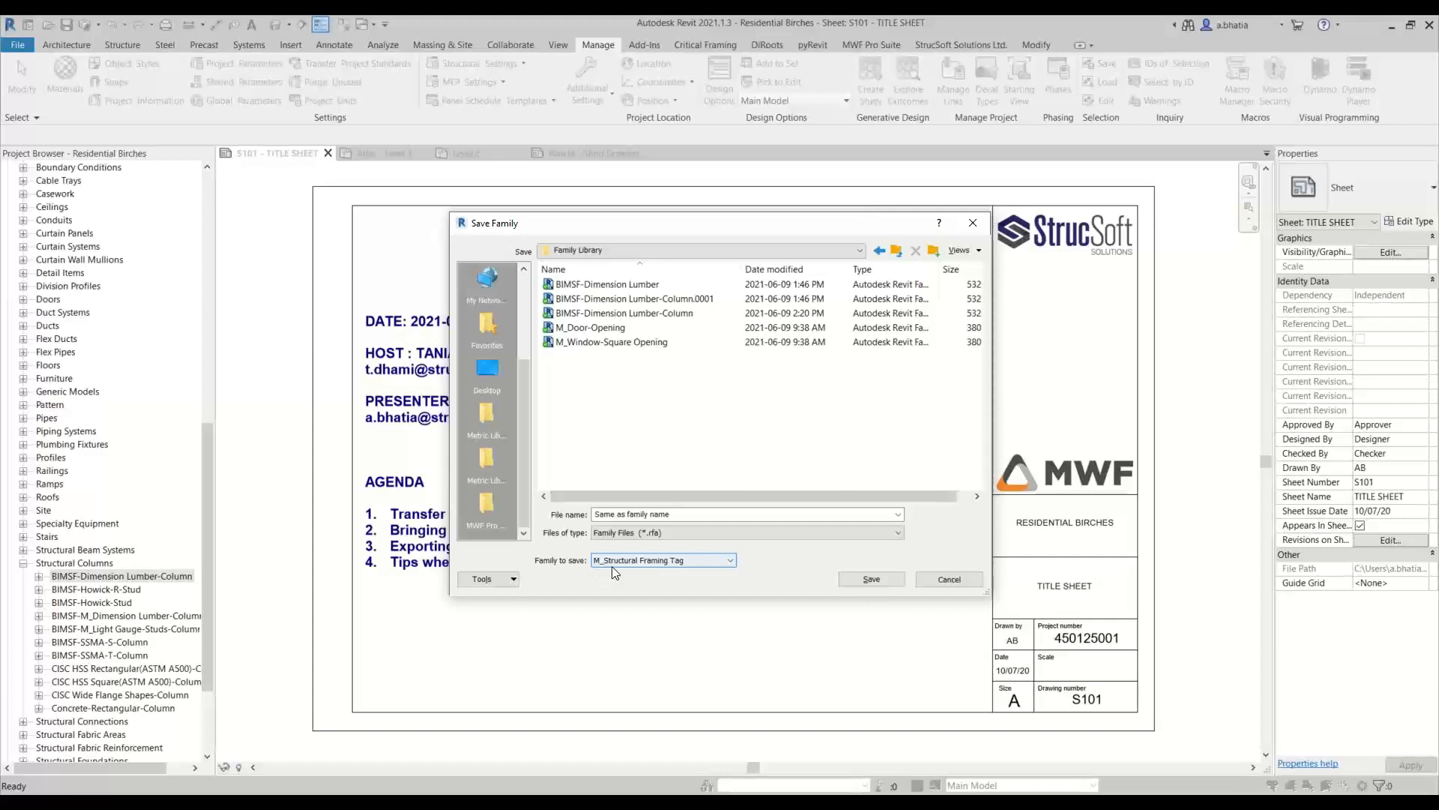
click(856, 584)
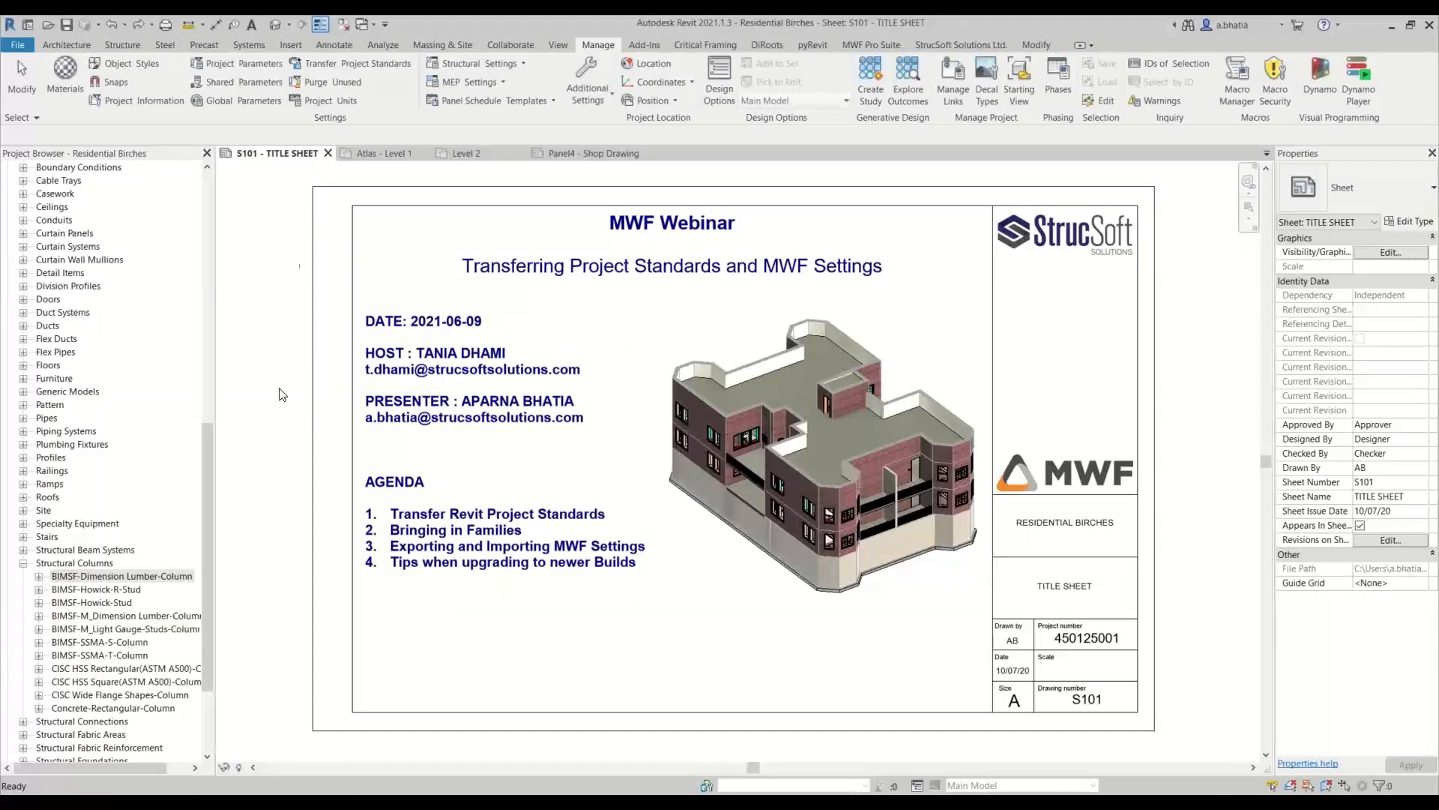
click(371, 156)
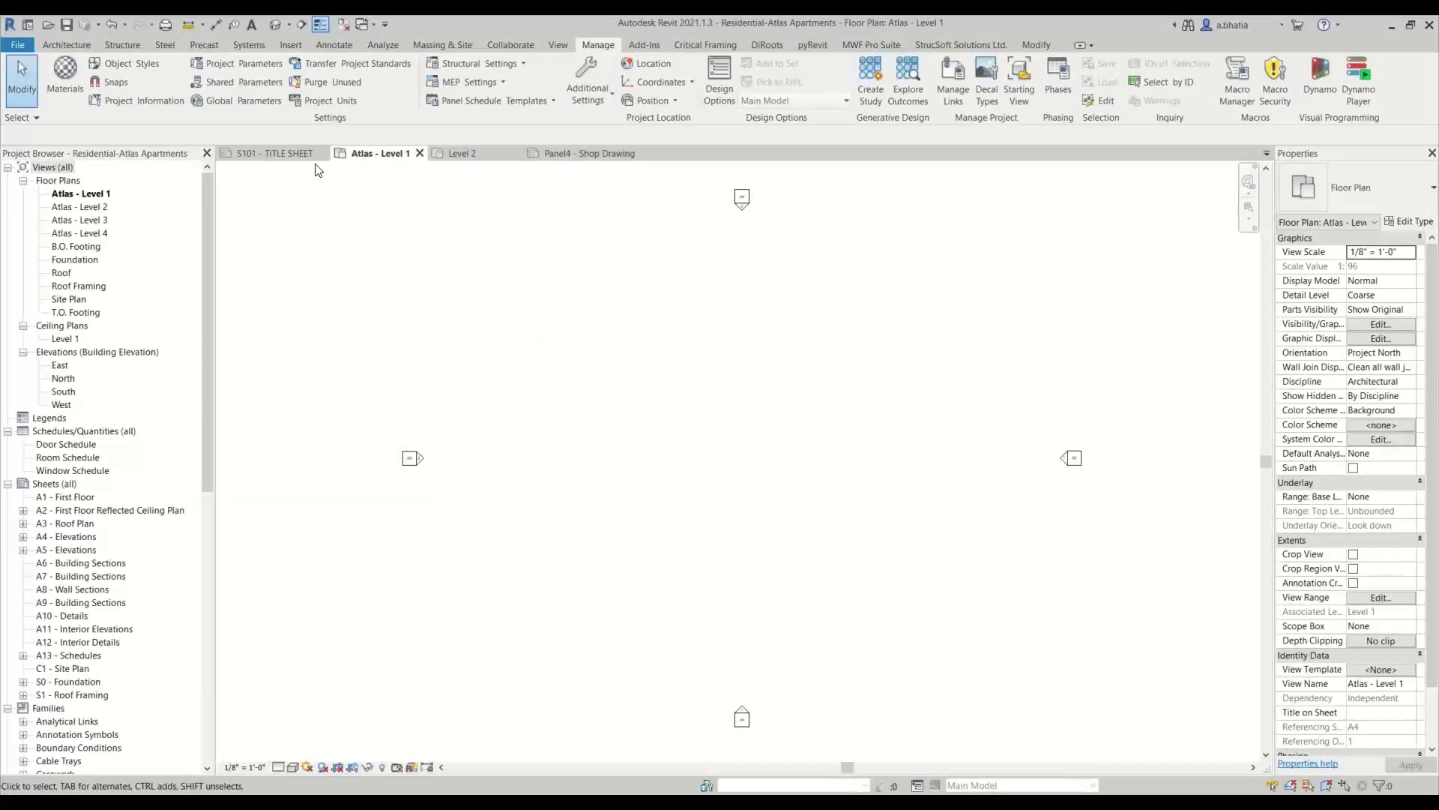
click(292, 45)
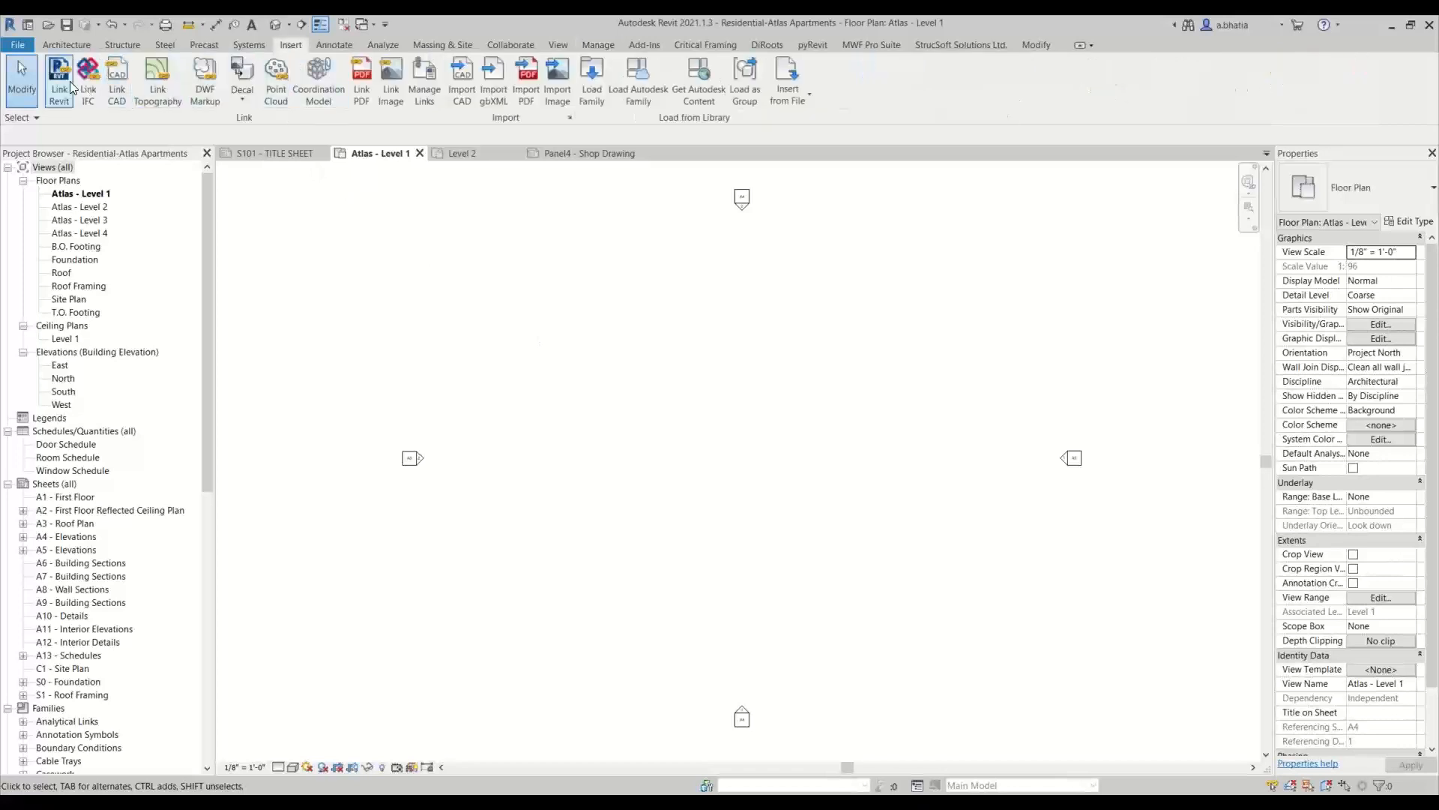
click(592, 87)
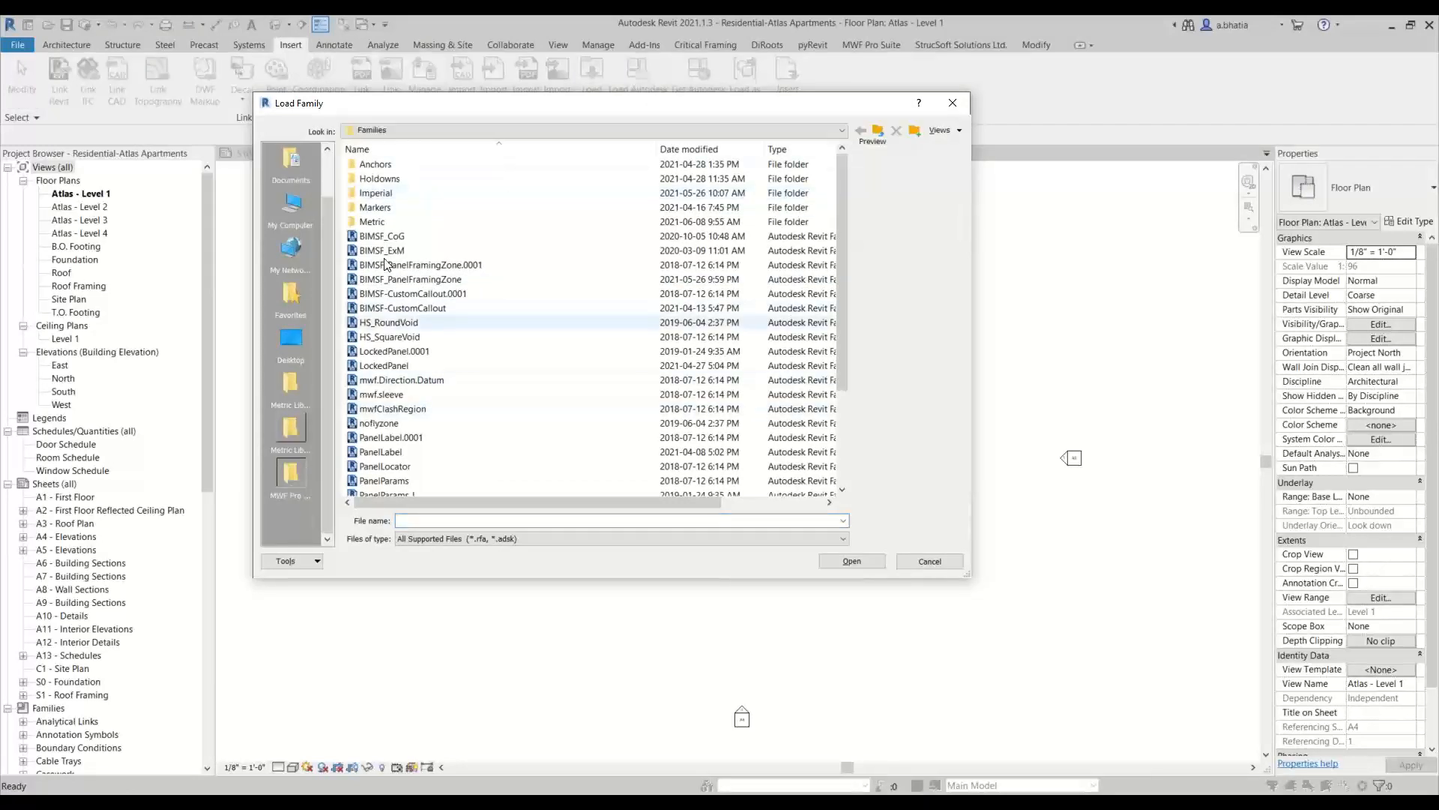
double_click(393, 194)
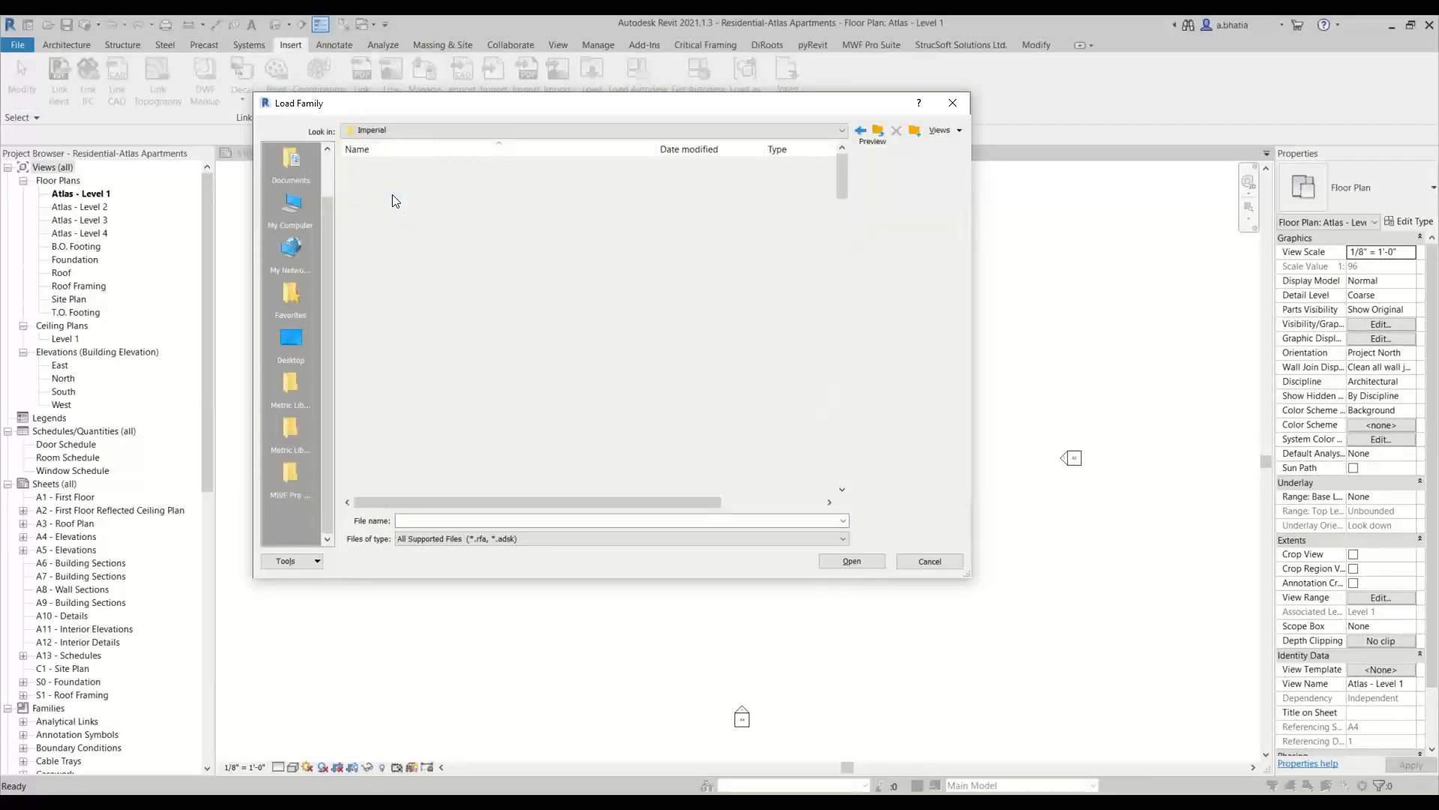
scroll(409, 247, down, 2)
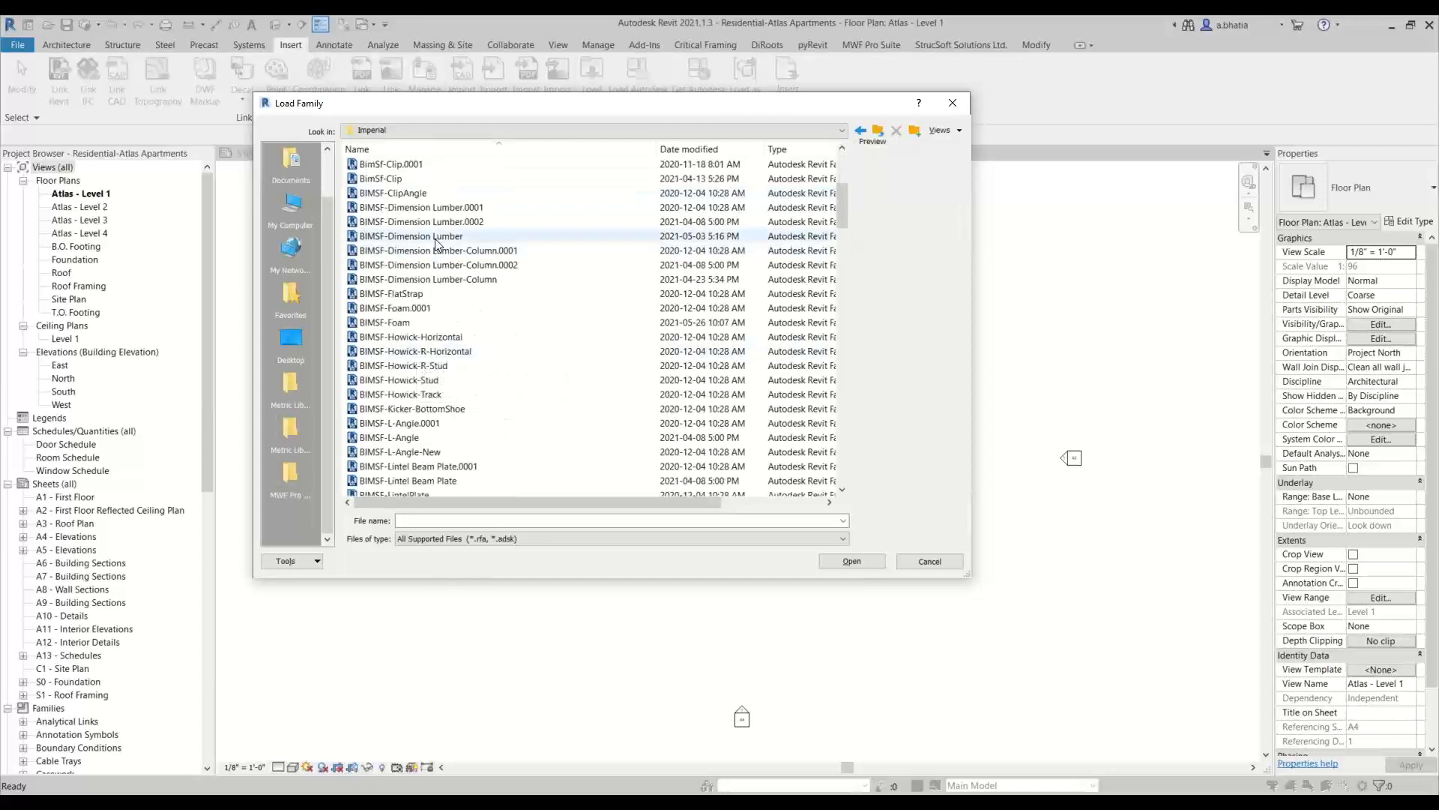
click(525, 236)
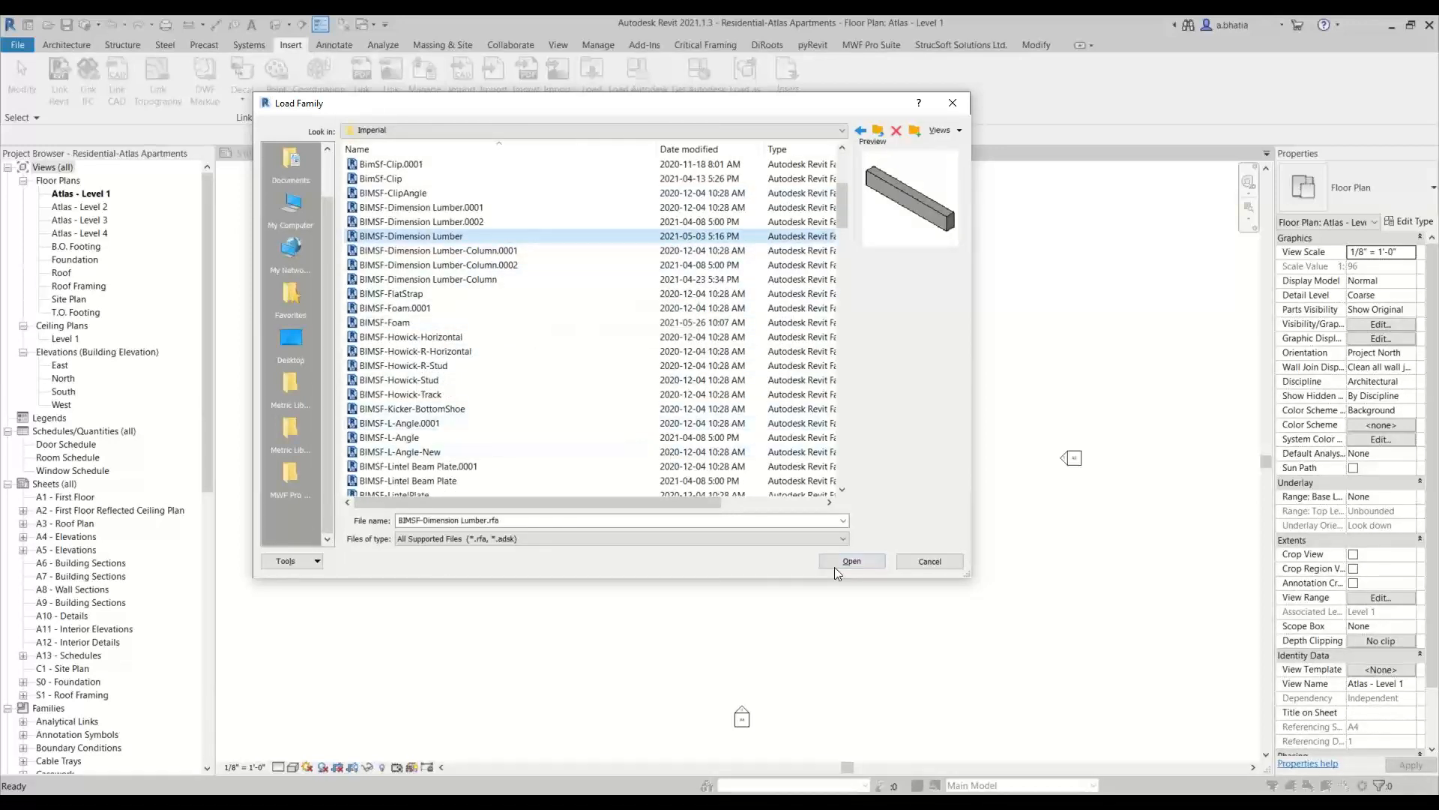
click(927, 560)
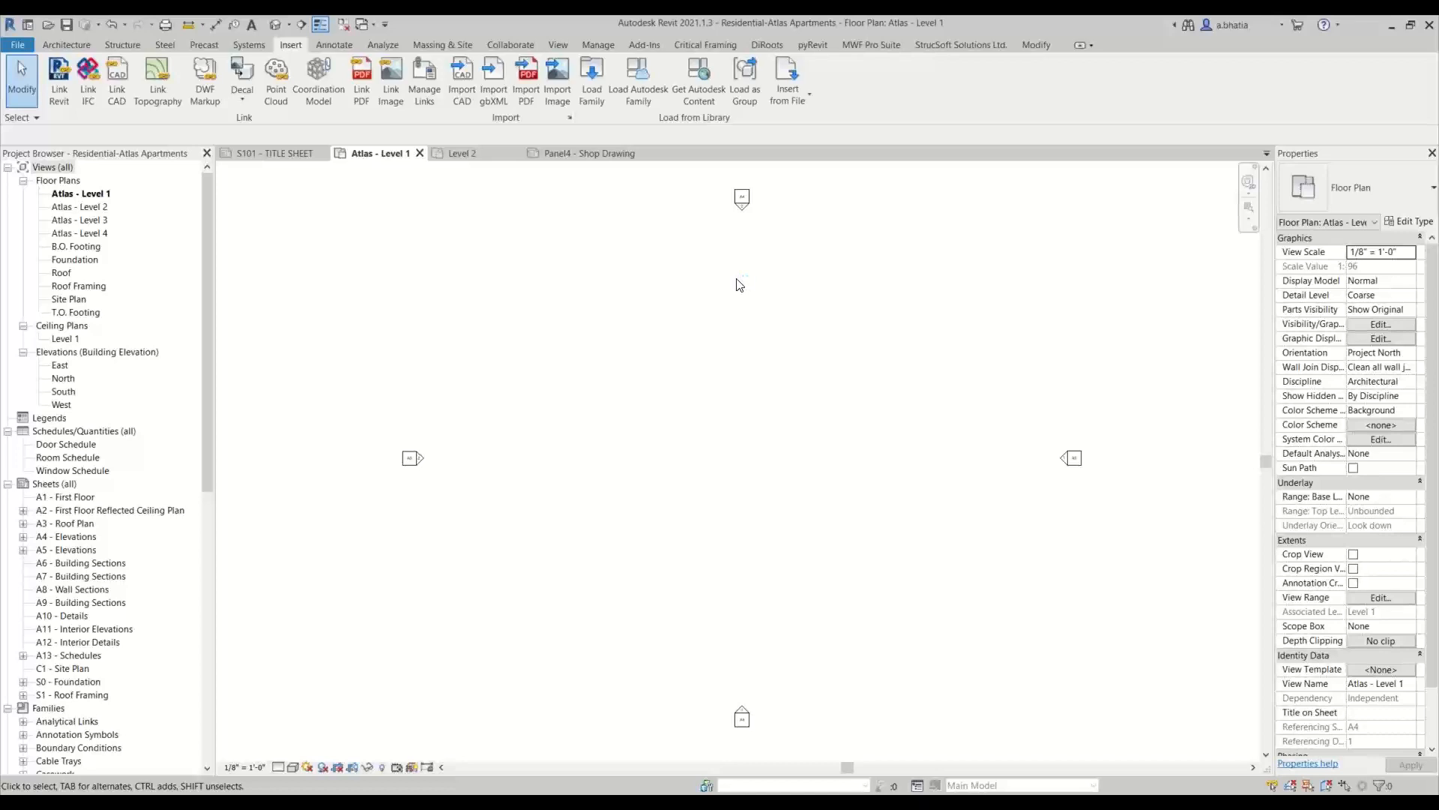
click(260, 152)
click(598, 45)
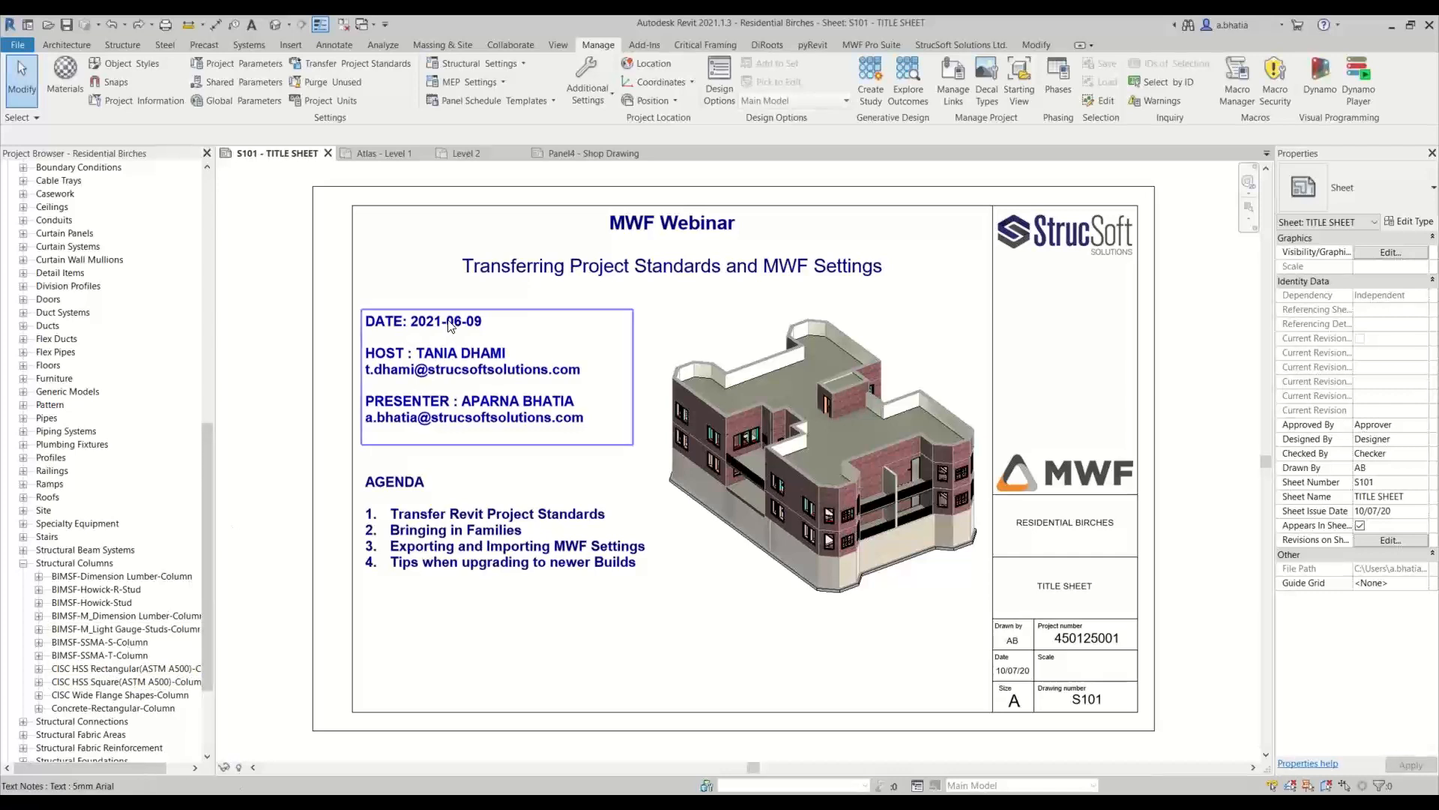
Return to the Atlas - Level 1 plan and delete the BIMSF-Dimension Lumber-Column.0001 backup file from the Family Library folder
click(387, 151)
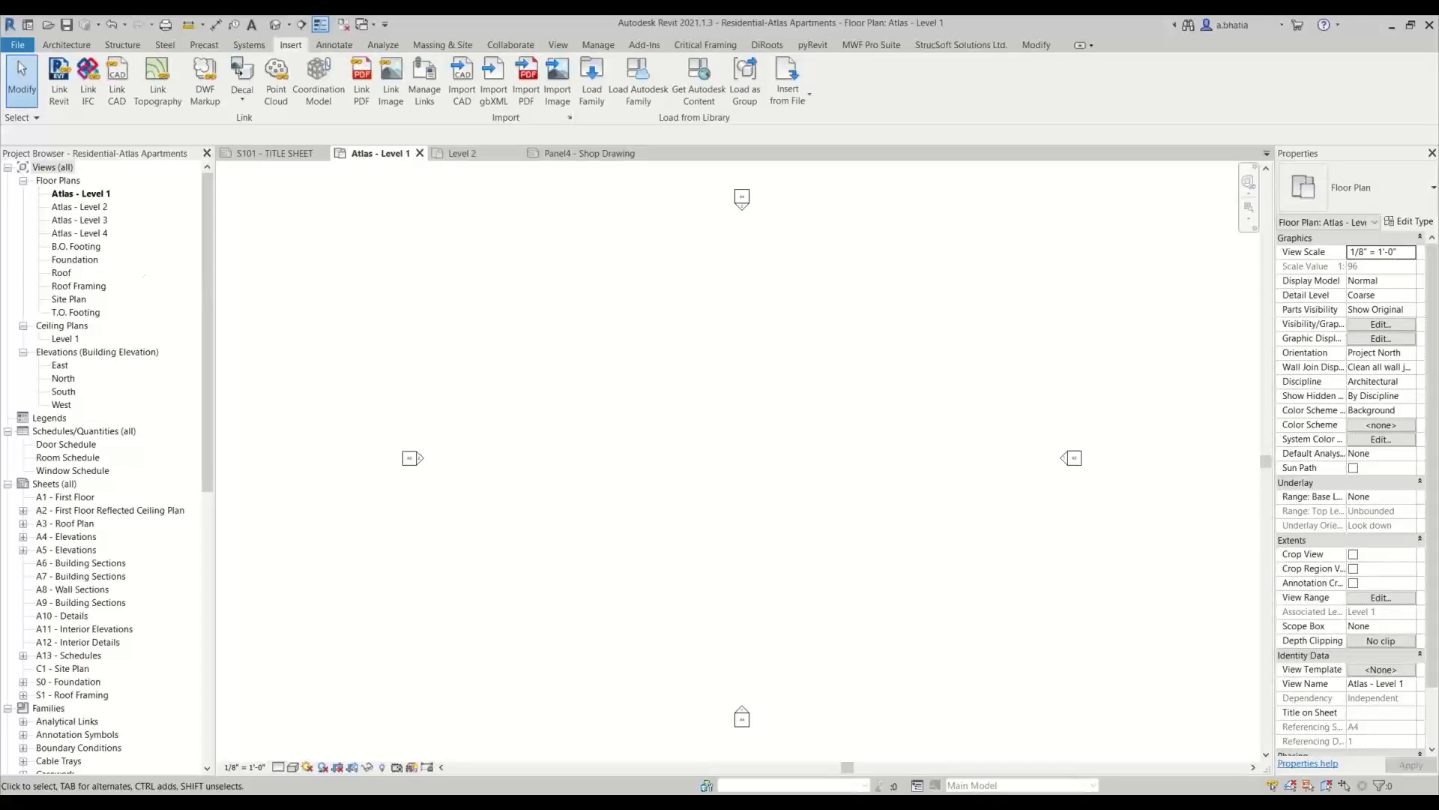
drag(0, 150, 878, 227)
click(793, 398)
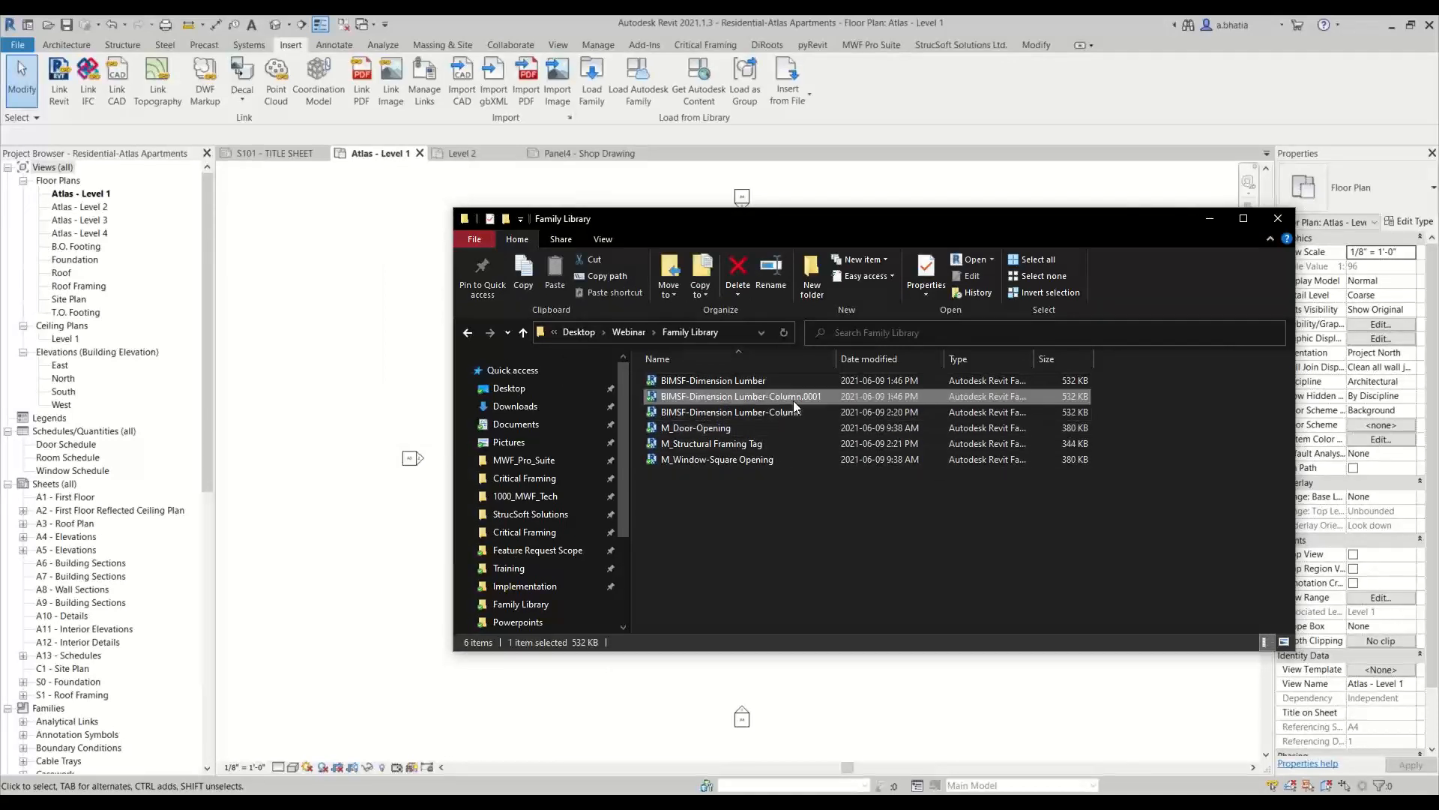
key(Delete)
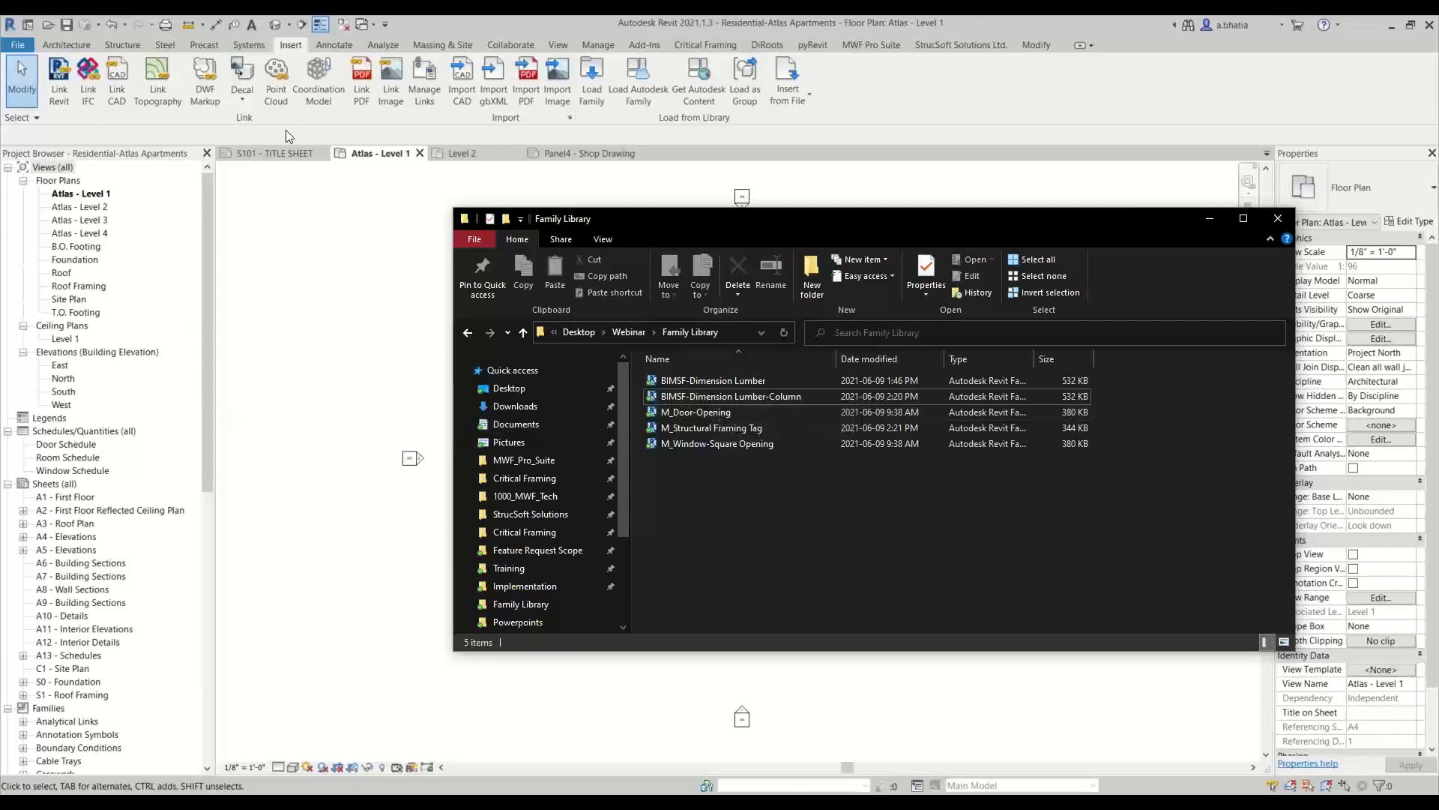
Load all five Family Library files into the Atlas project straight from the folder window and minimize that window
click(679, 381)
ctrl+click(681, 398)
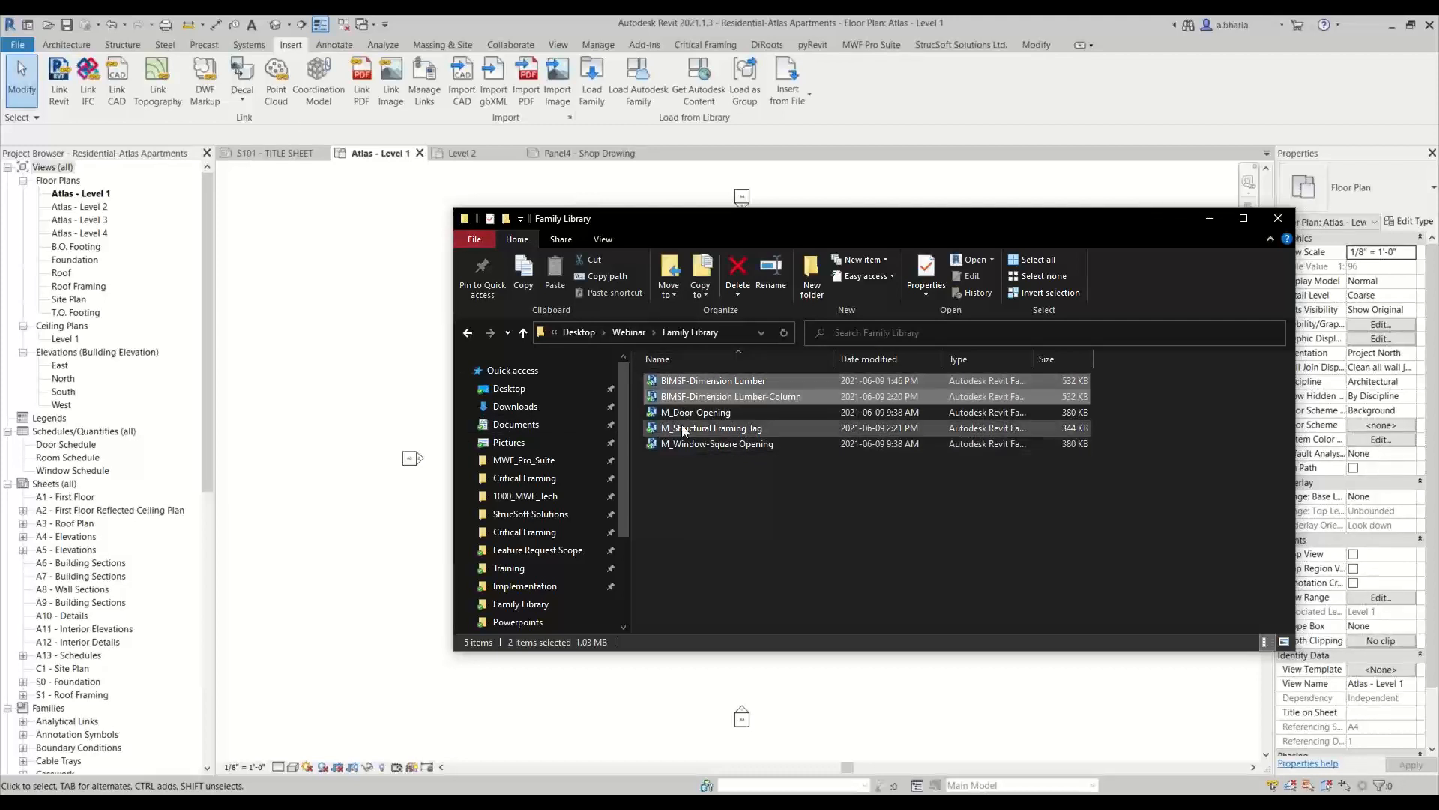
shift+click(683, 444)
click(683, 383)
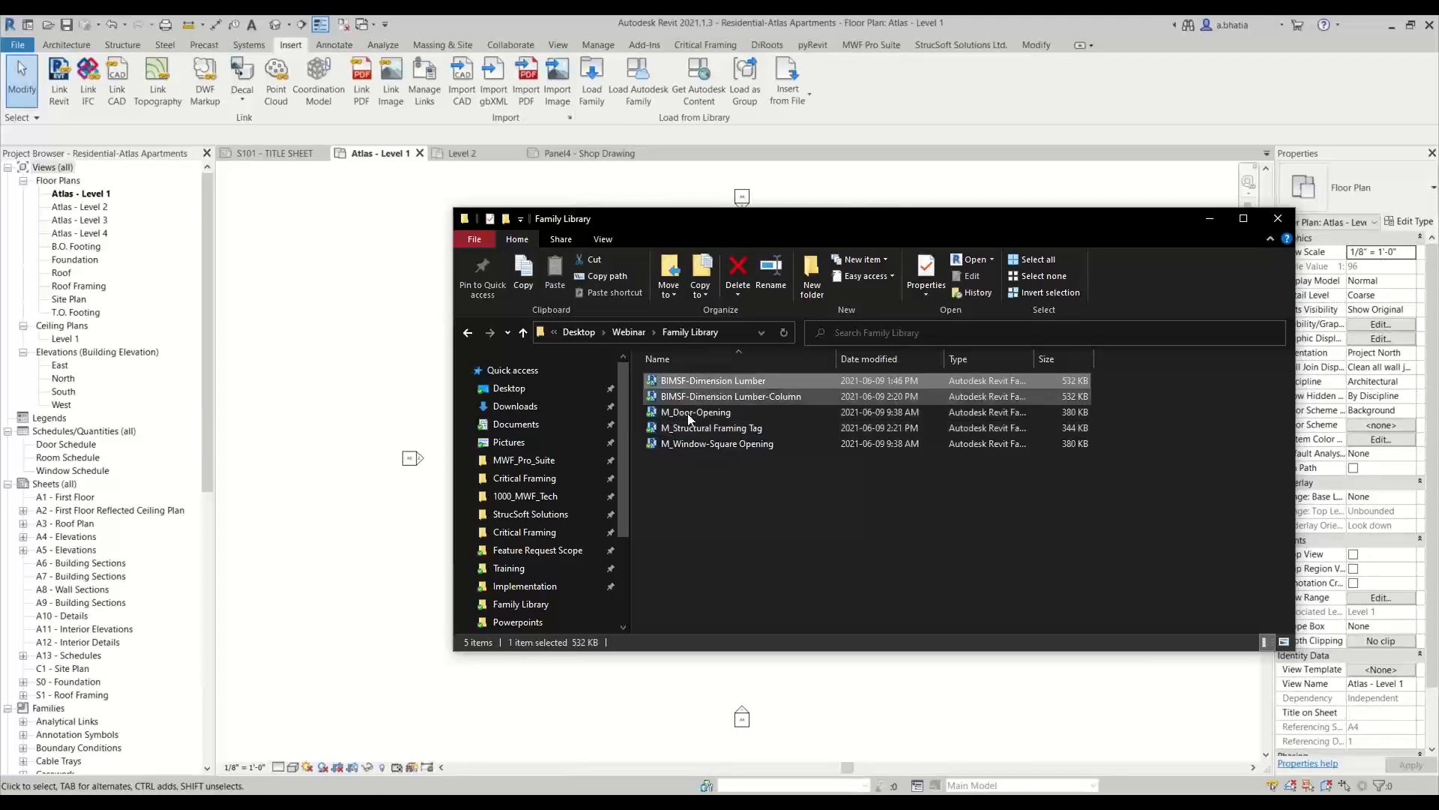
shift+click(686, 447)
drag(690, 415, 657, 733)
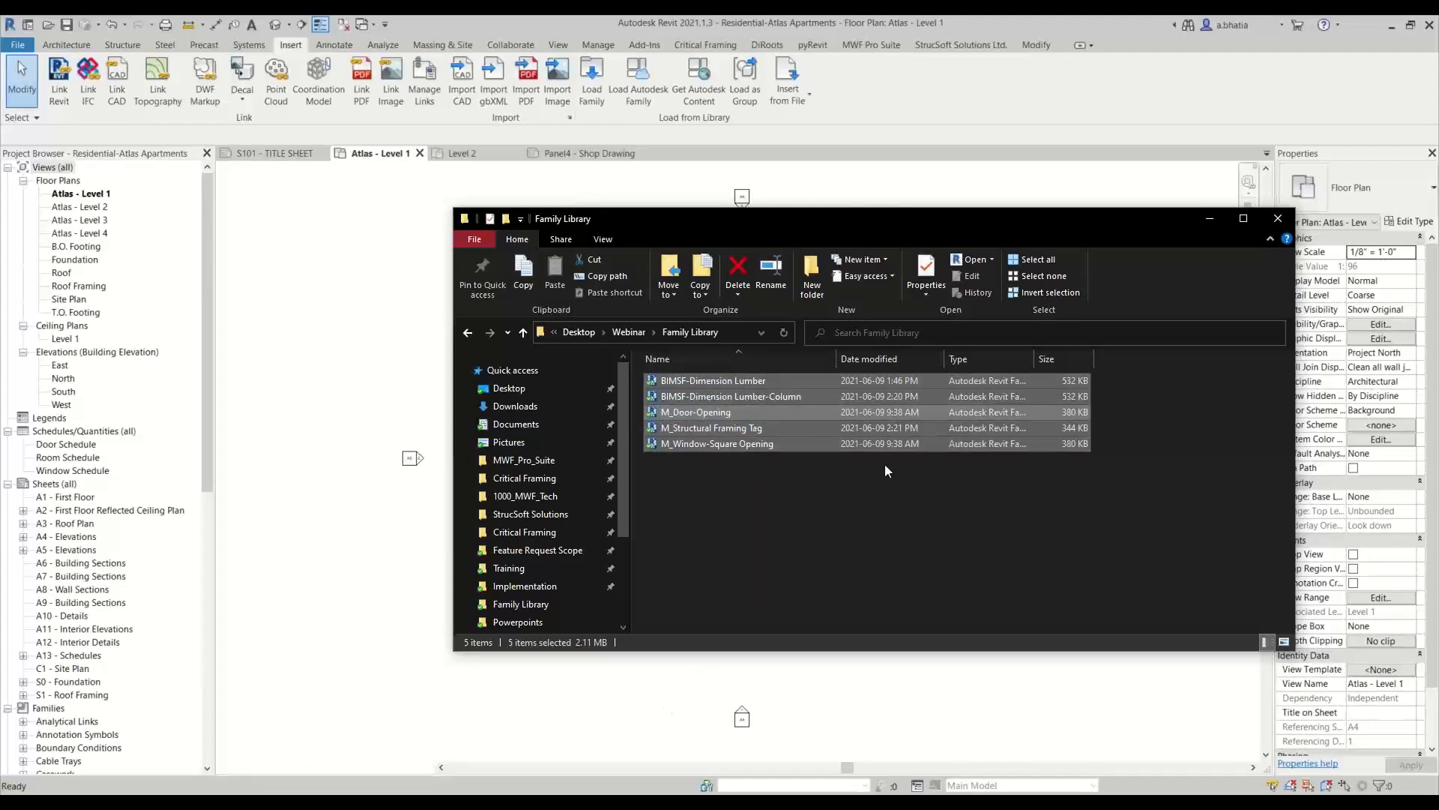
click(1212, 219)
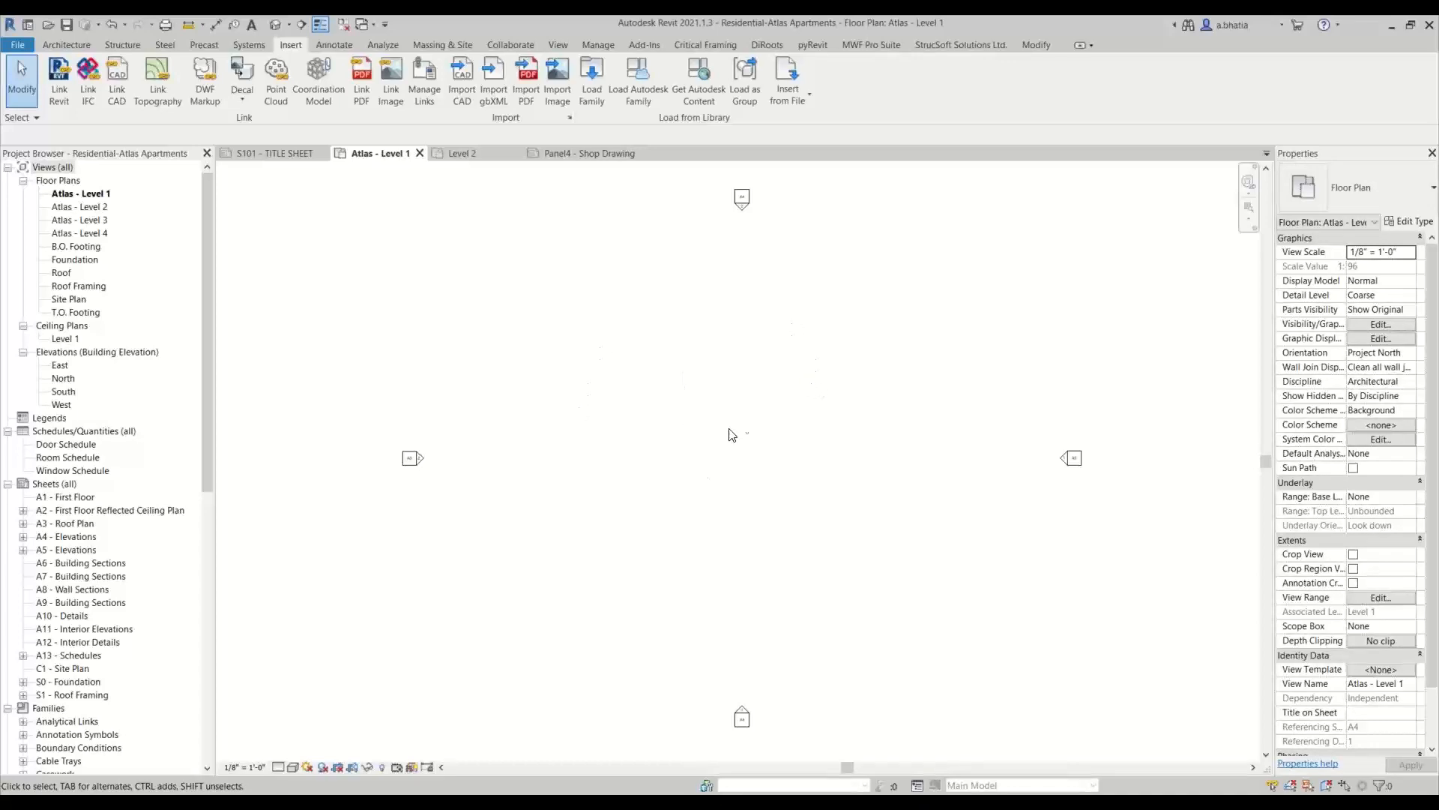
Examine the types of the BIMSF-Dimension Lumber-Column family under Structural Columns in the Atlas project browser
scroll(66, 602, down, 5)
scroll(65, 602, down, 9)
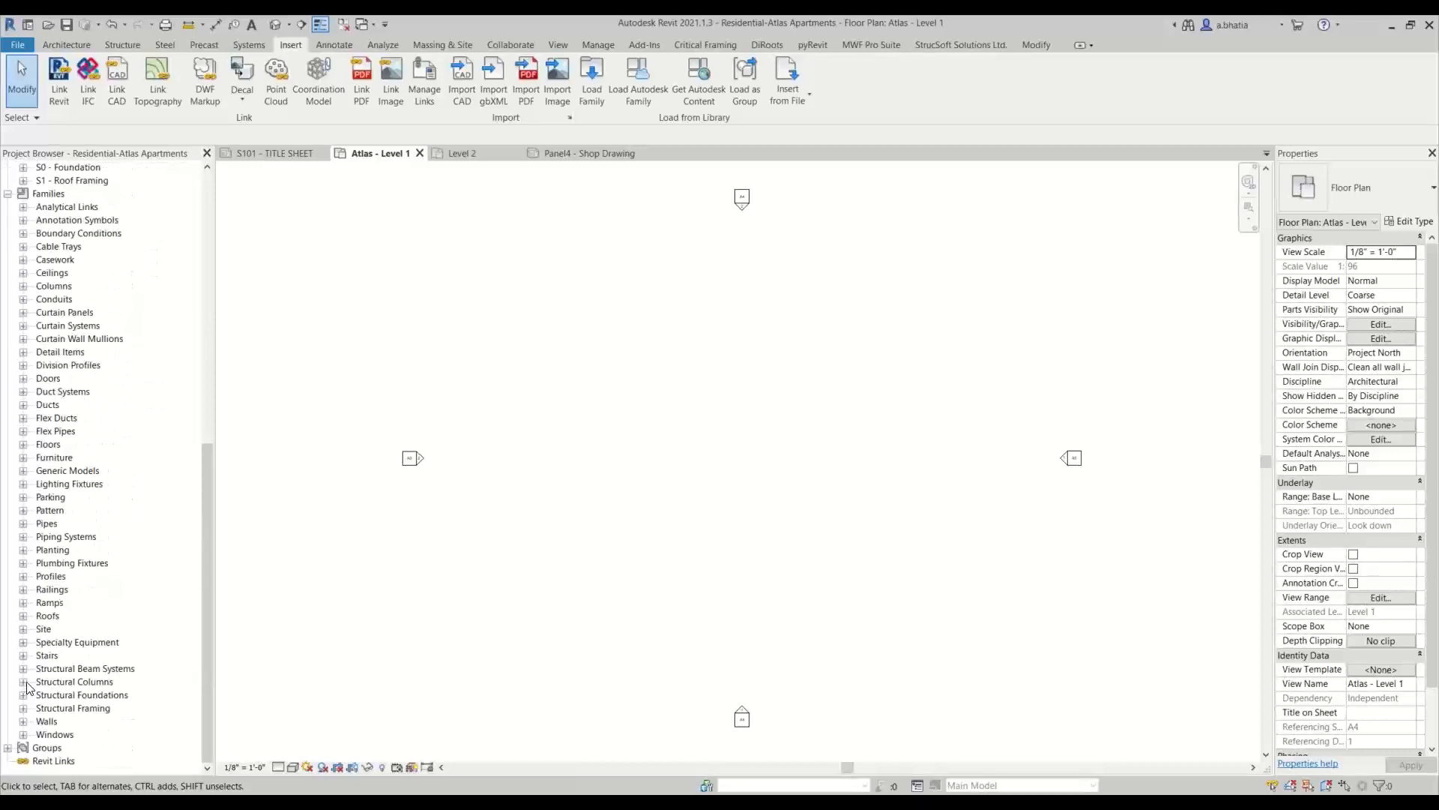
click(24, 682)
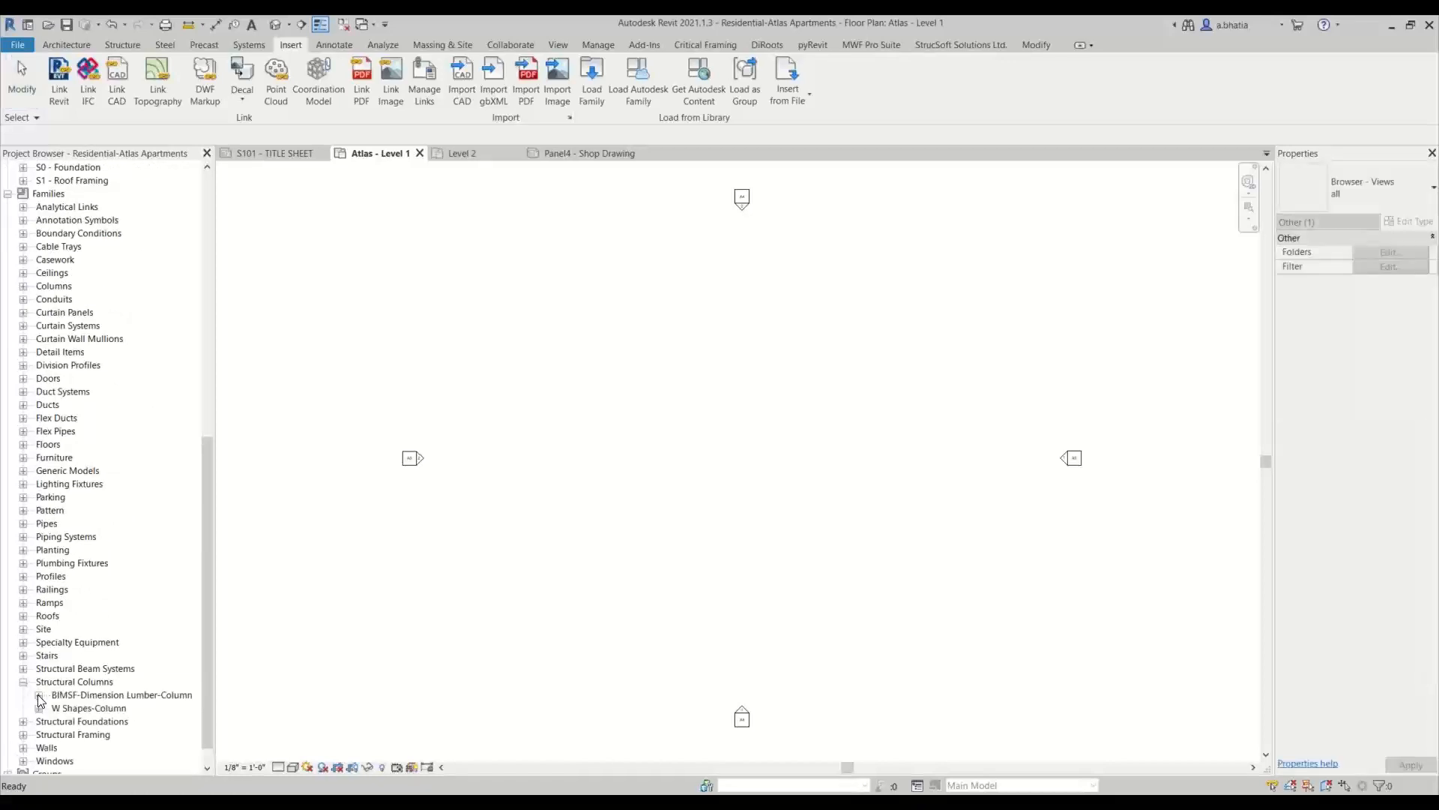
click(39, 695)
scroll(87, 520, down, 8)
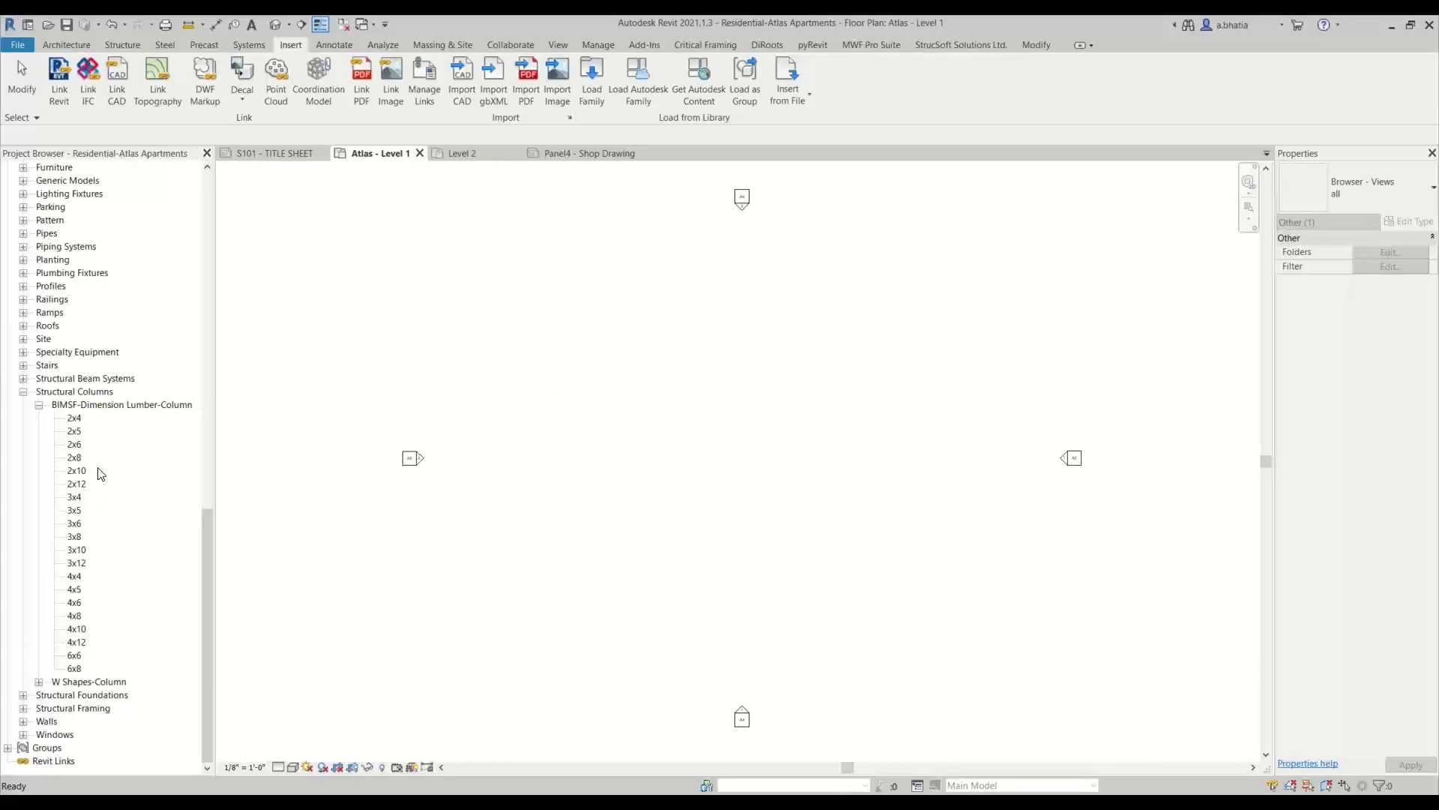
click(598, 436)
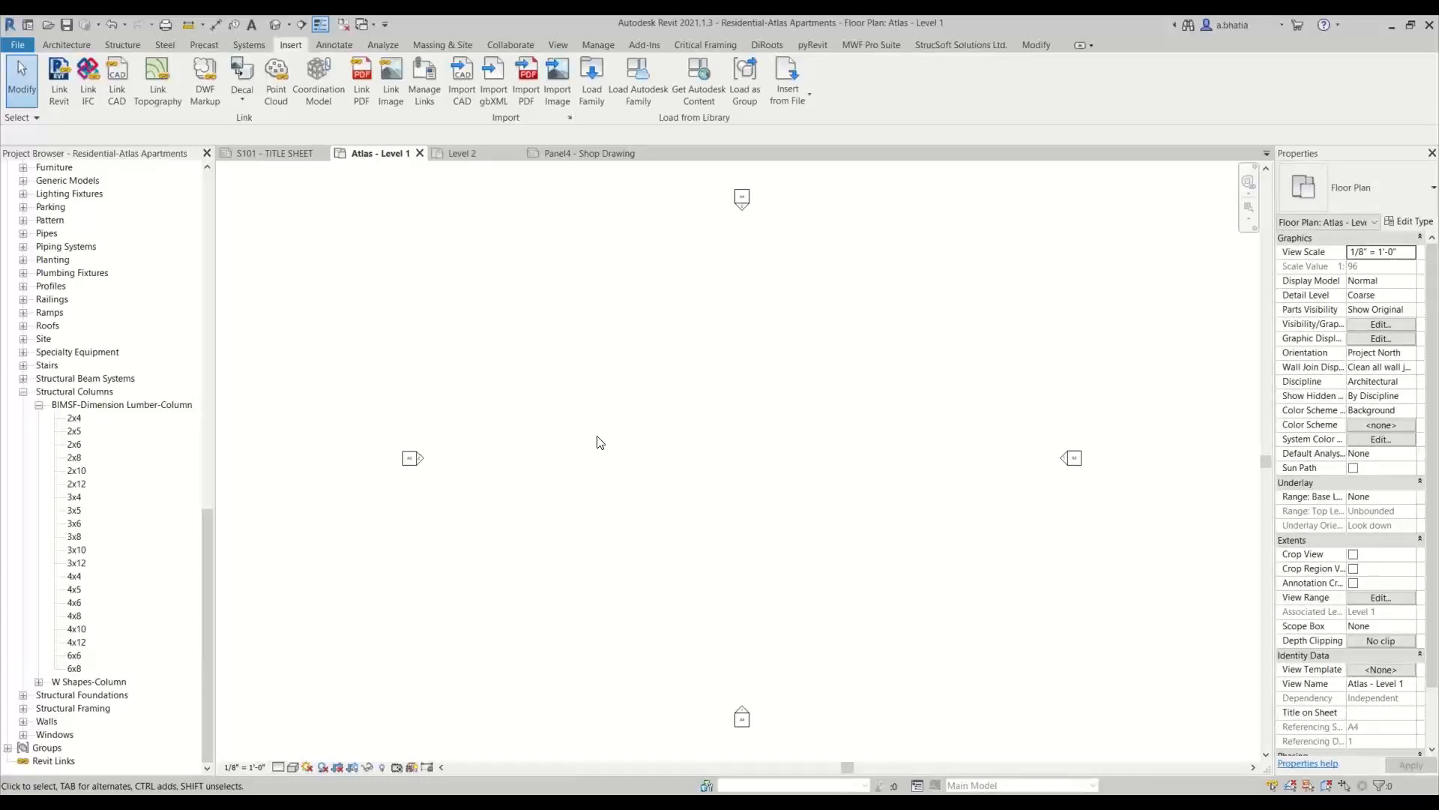
Collapse the Structural Columns category and the whole Families branch in the Atlas project browser
click(38, 405)
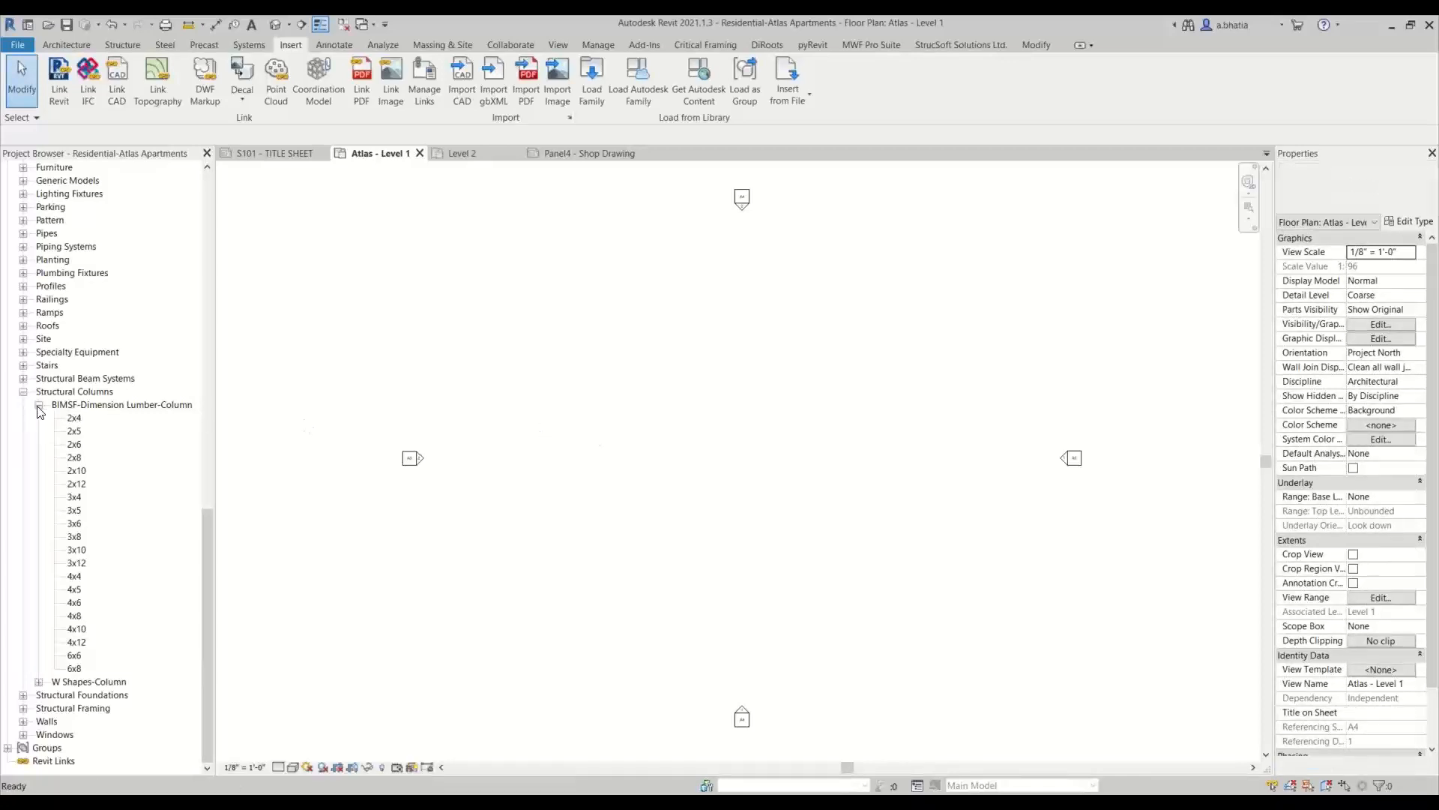
click(23, 655)
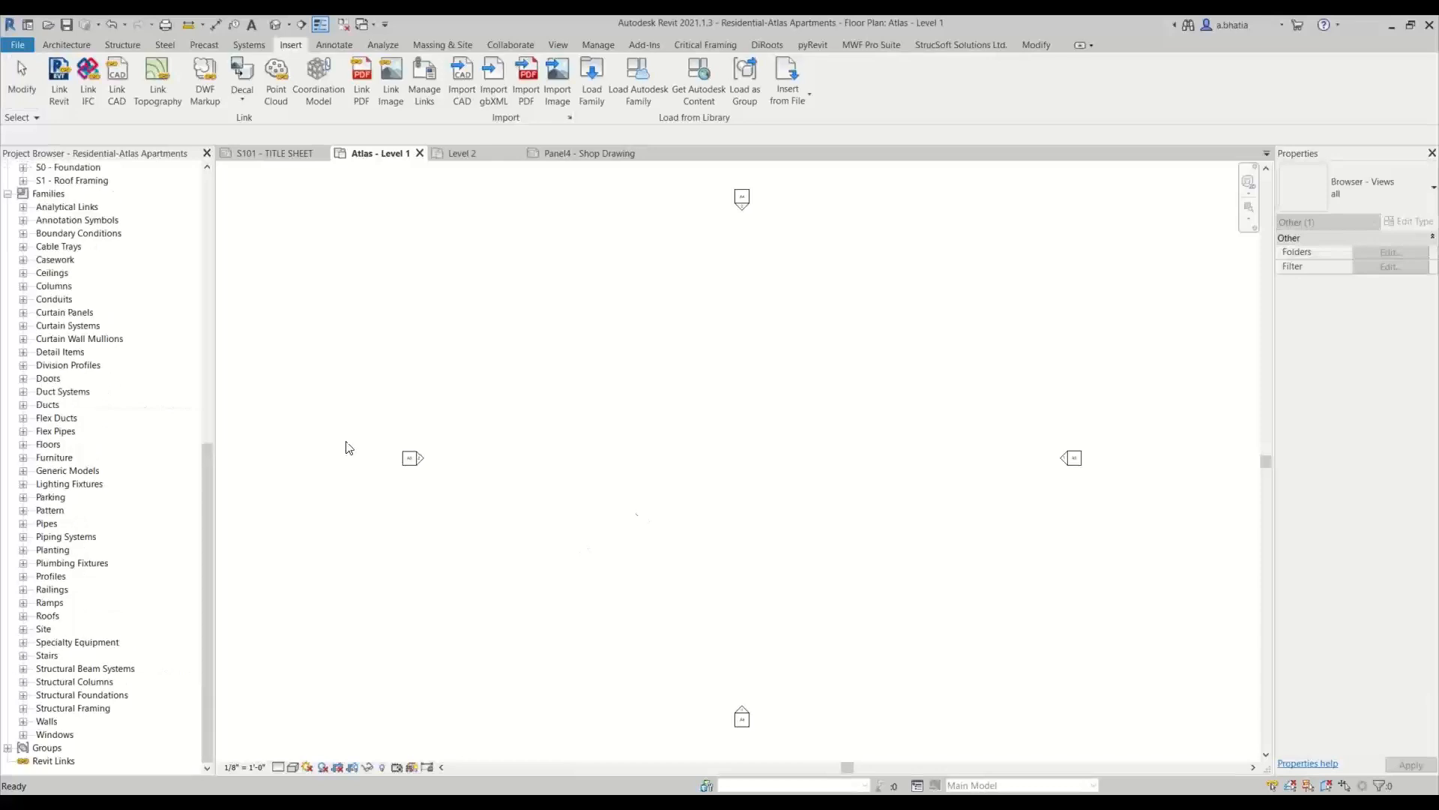
click(9, 194)
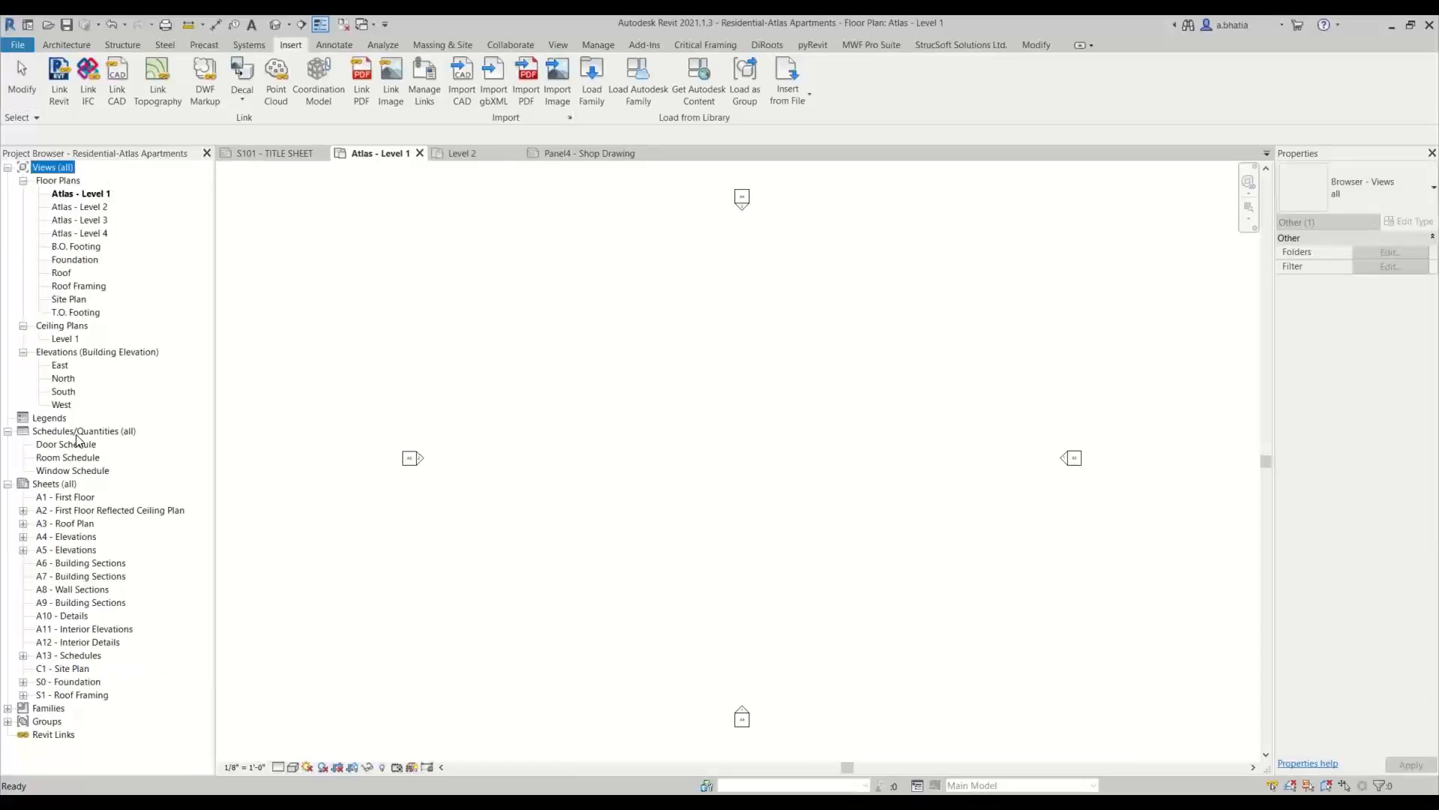
click(495, 391)
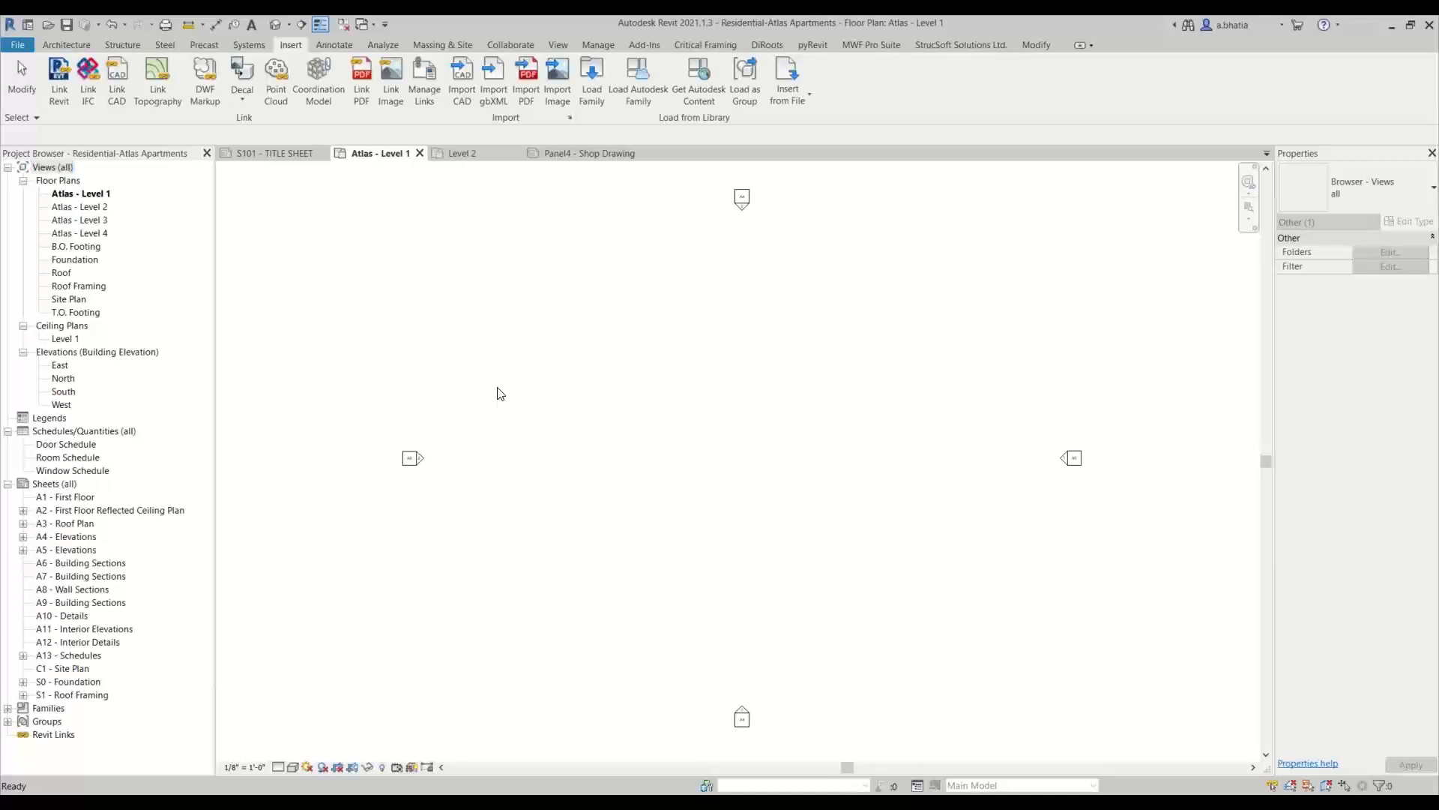
Switch to the Residential Birches title sheet and collapse Structural Columns in its project browser
click(264, 154)
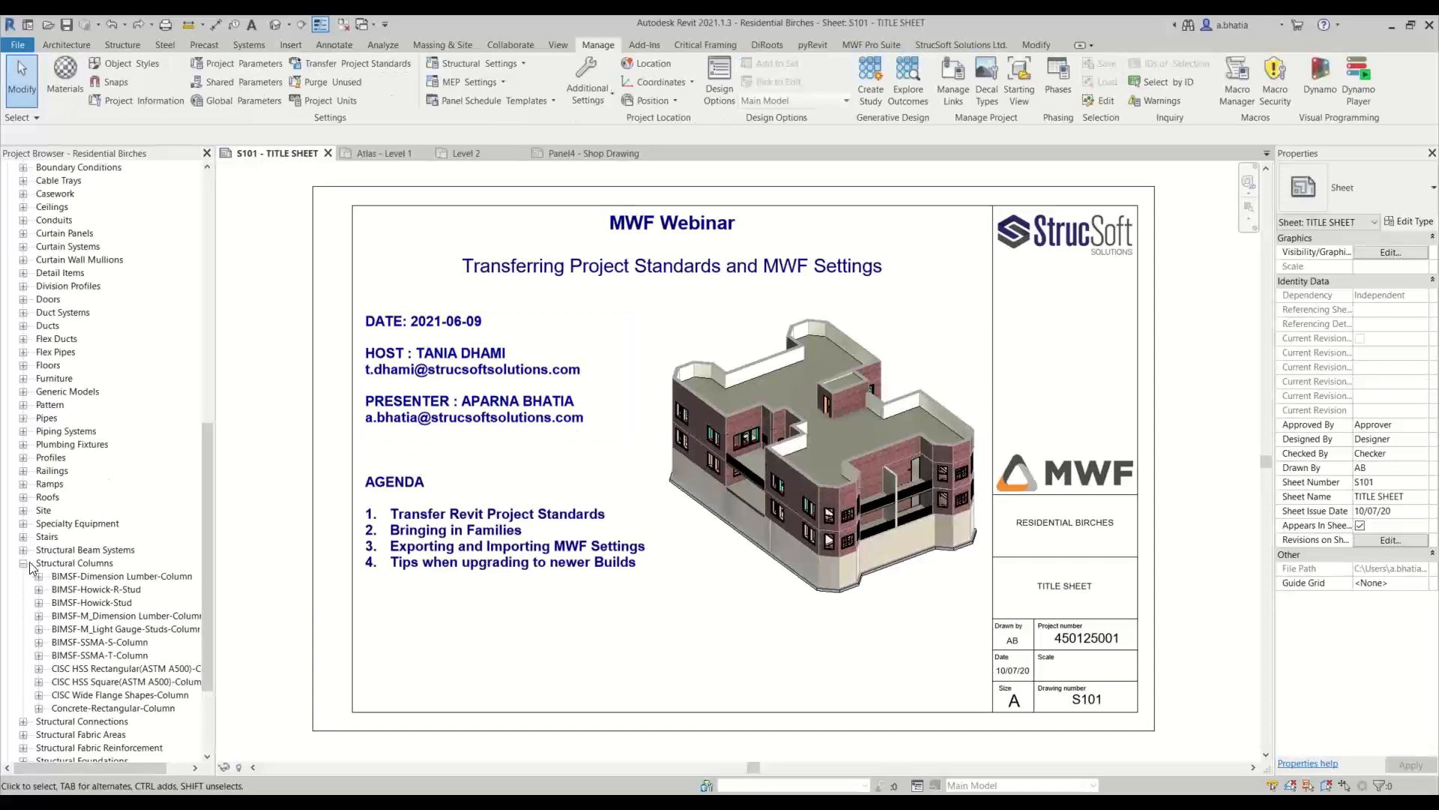
click(25, 563)
scroll(49, 380, up, 5)
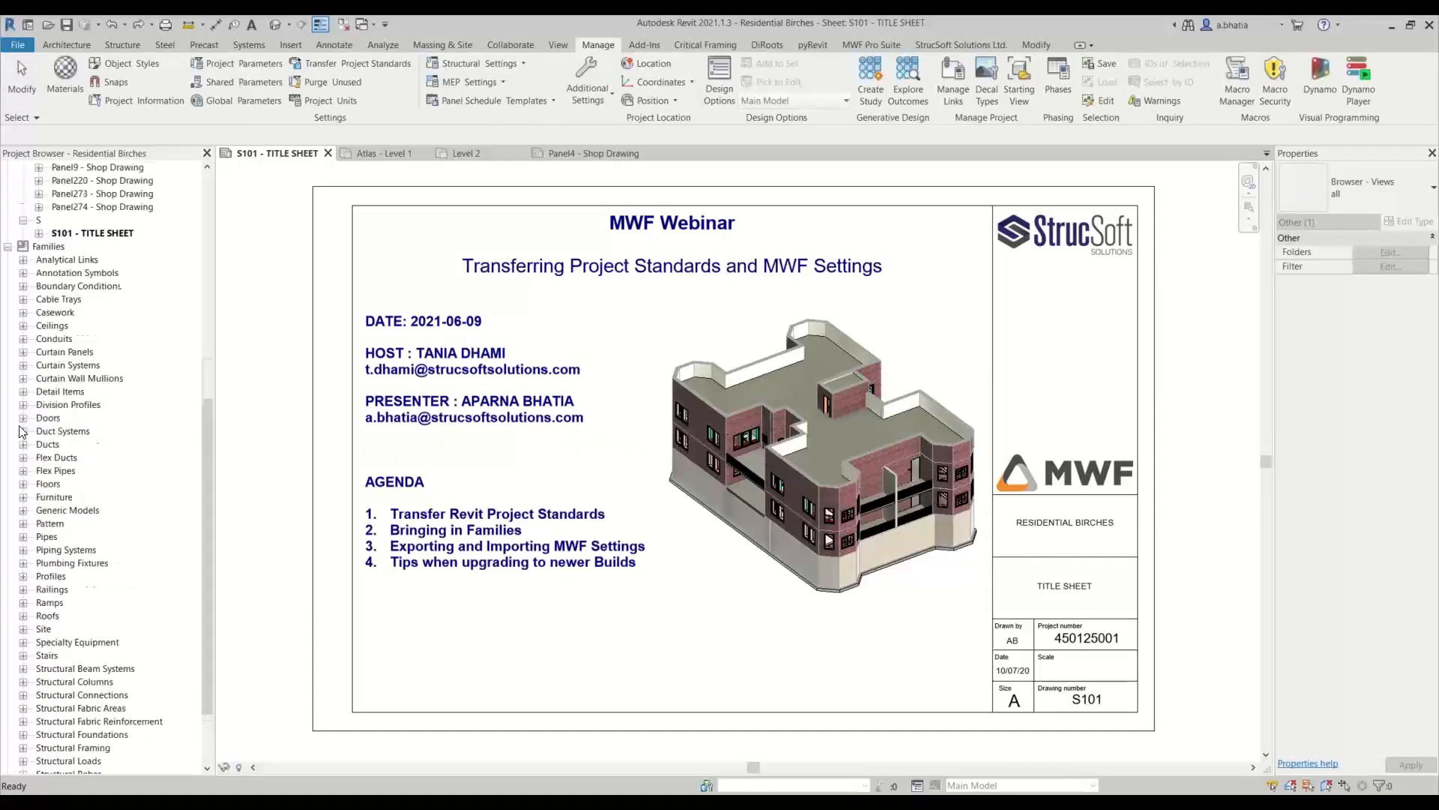
scroll(48, 380, up, 3)
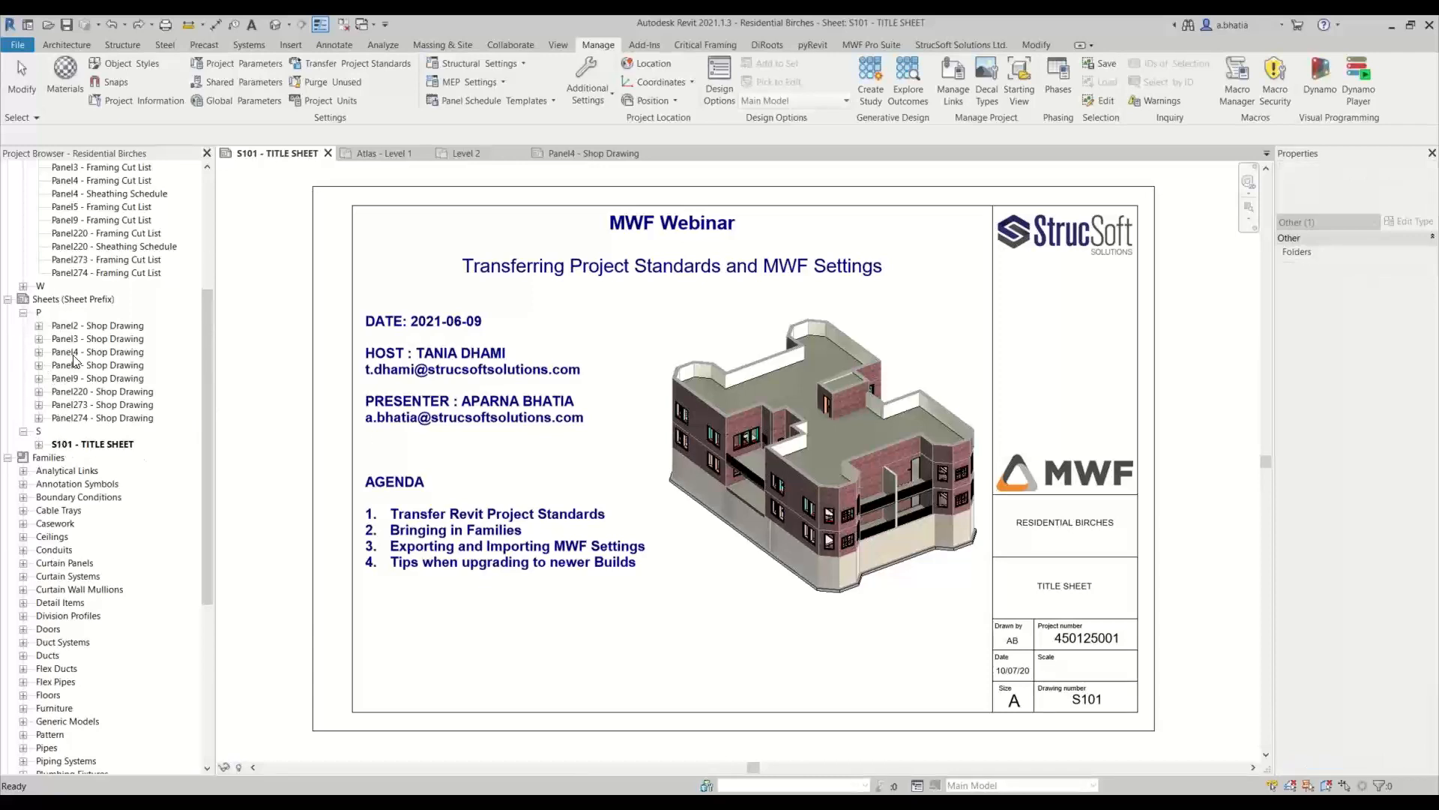
Examine the panel shop drawing sheets and the master and panel cut list schedules in the Residential Birches project browser
click(23, 313)
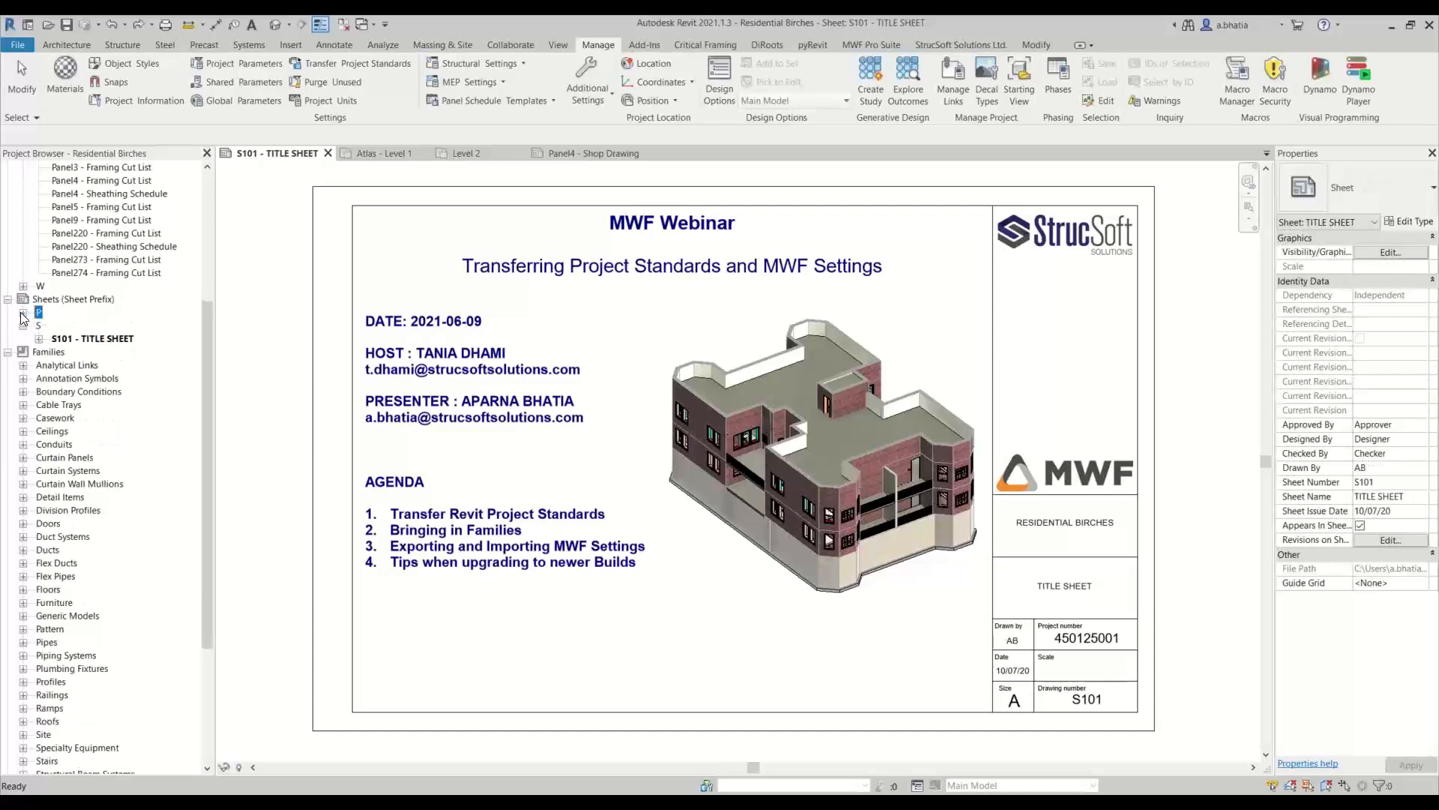
click(23, 312)
scroll(30, 329, up, 2)
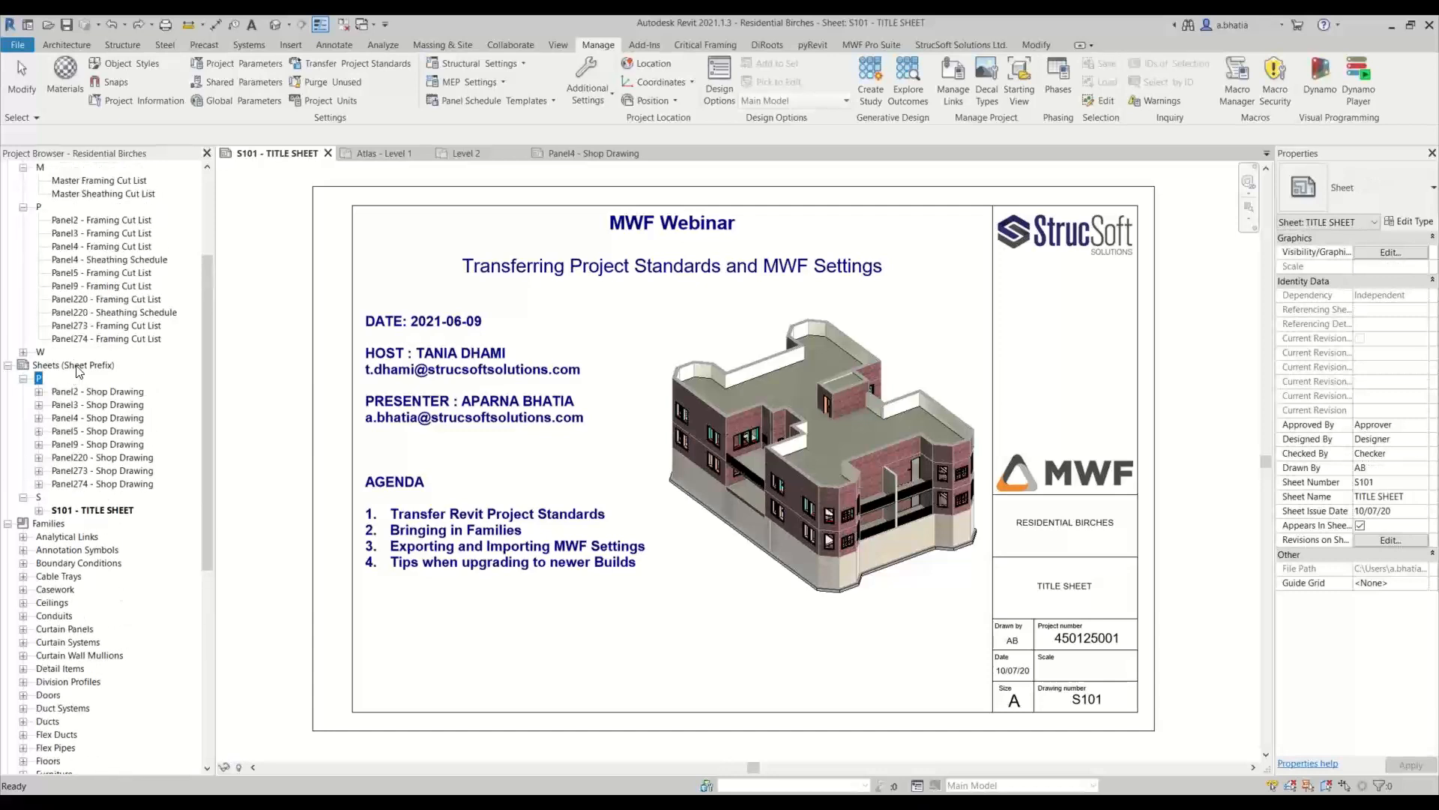
right_click(77, 365)
click(100, 193)
scroll(120, 307, up, 2)
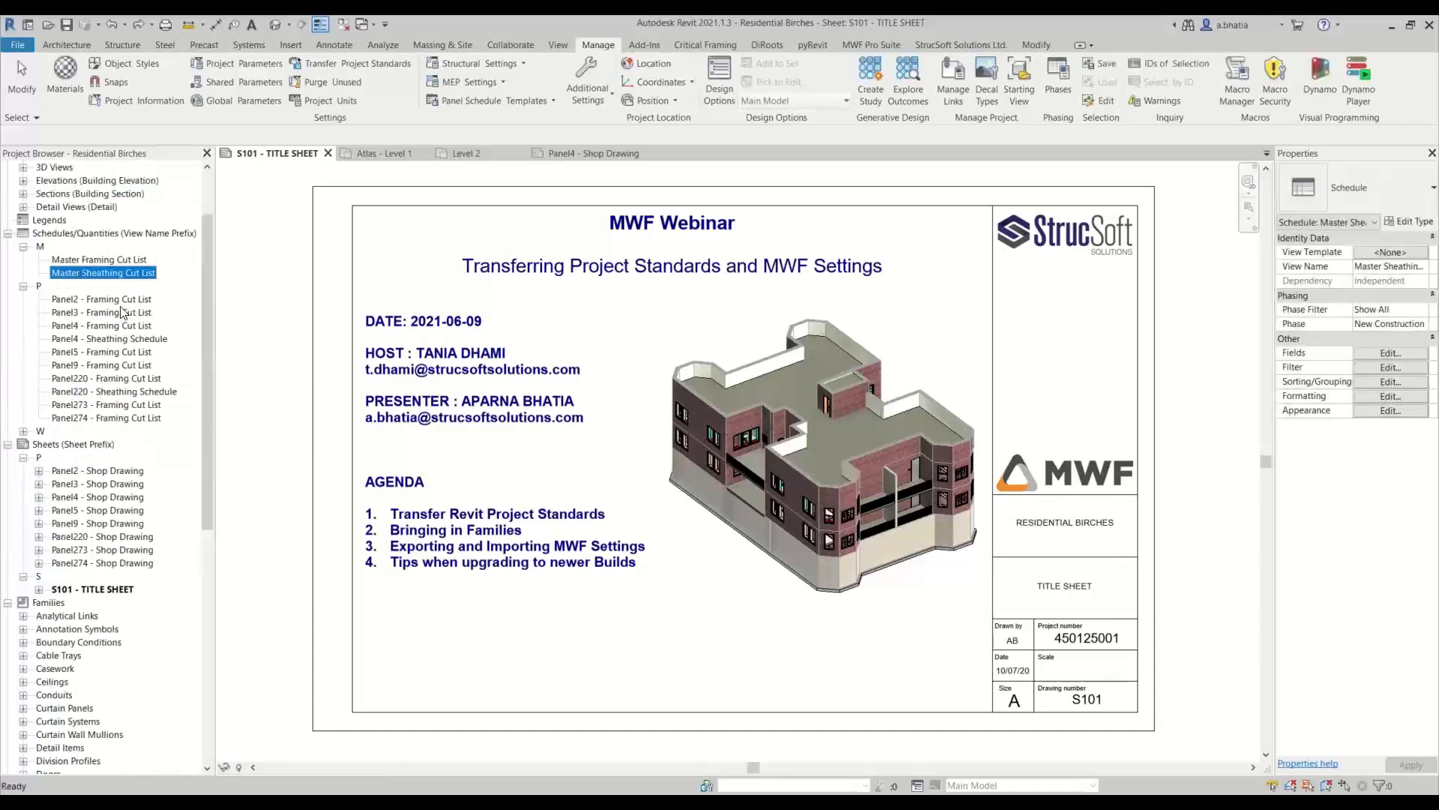
scroll(120, 307, up, 2)
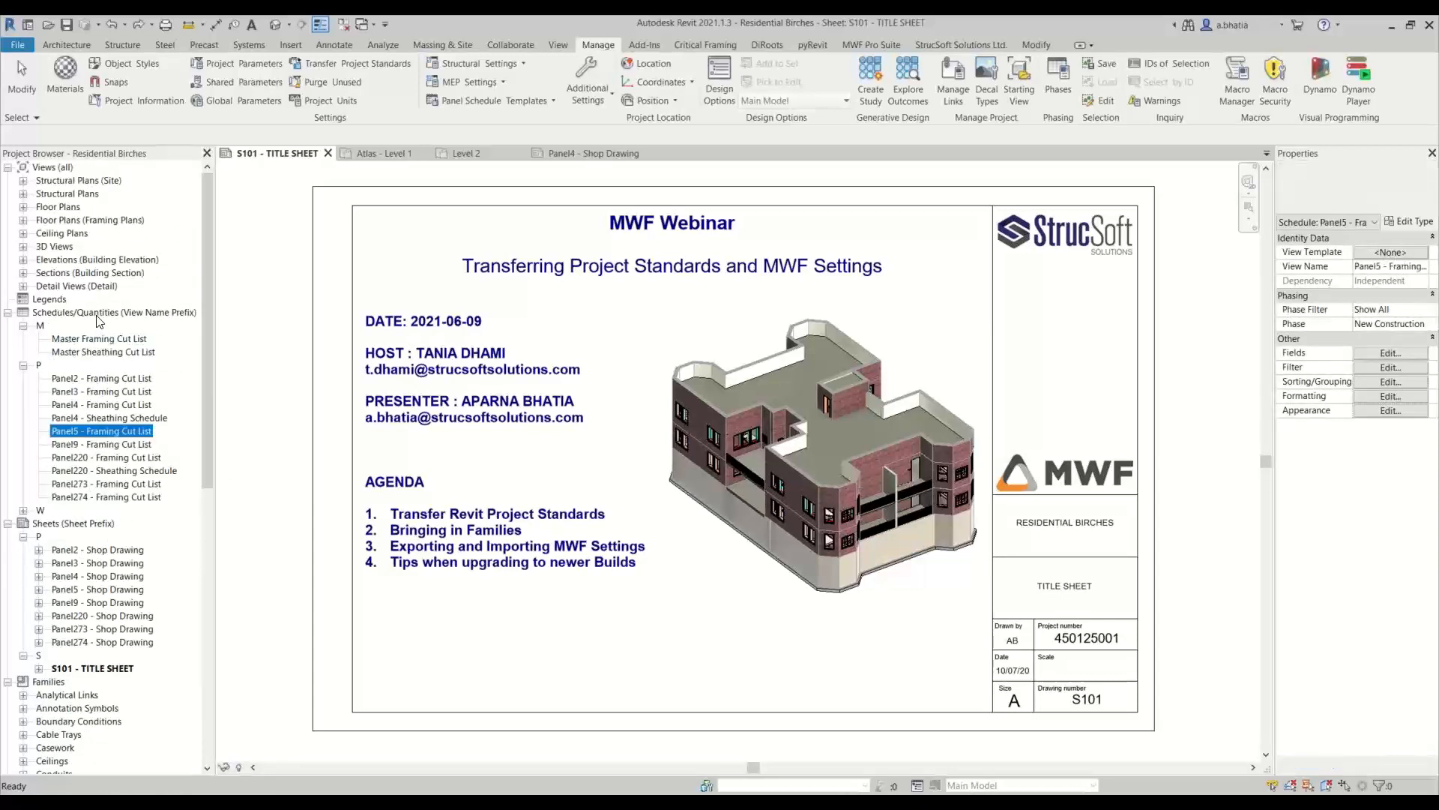
click(125, 313)
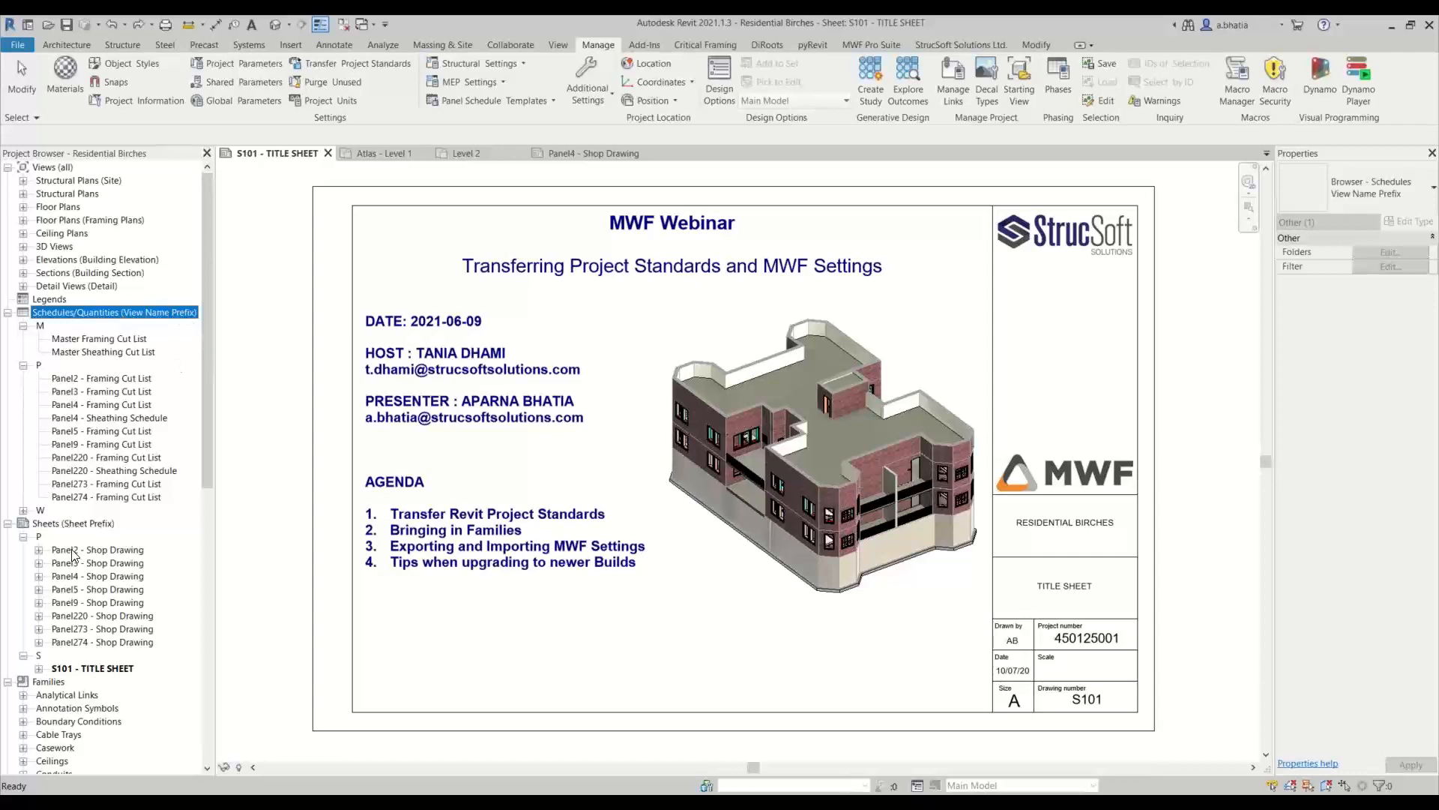
click(39, 536)
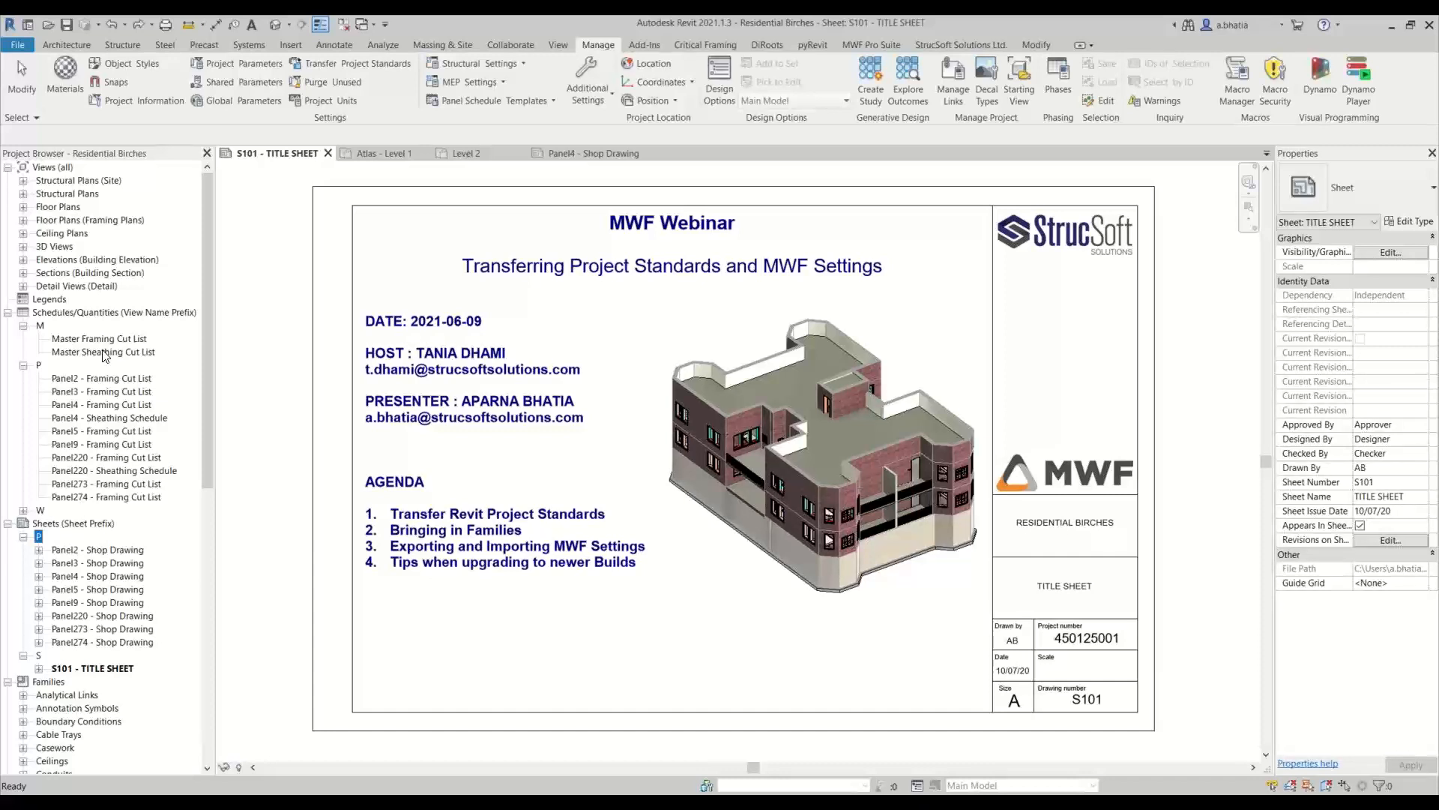
click(75, 312)
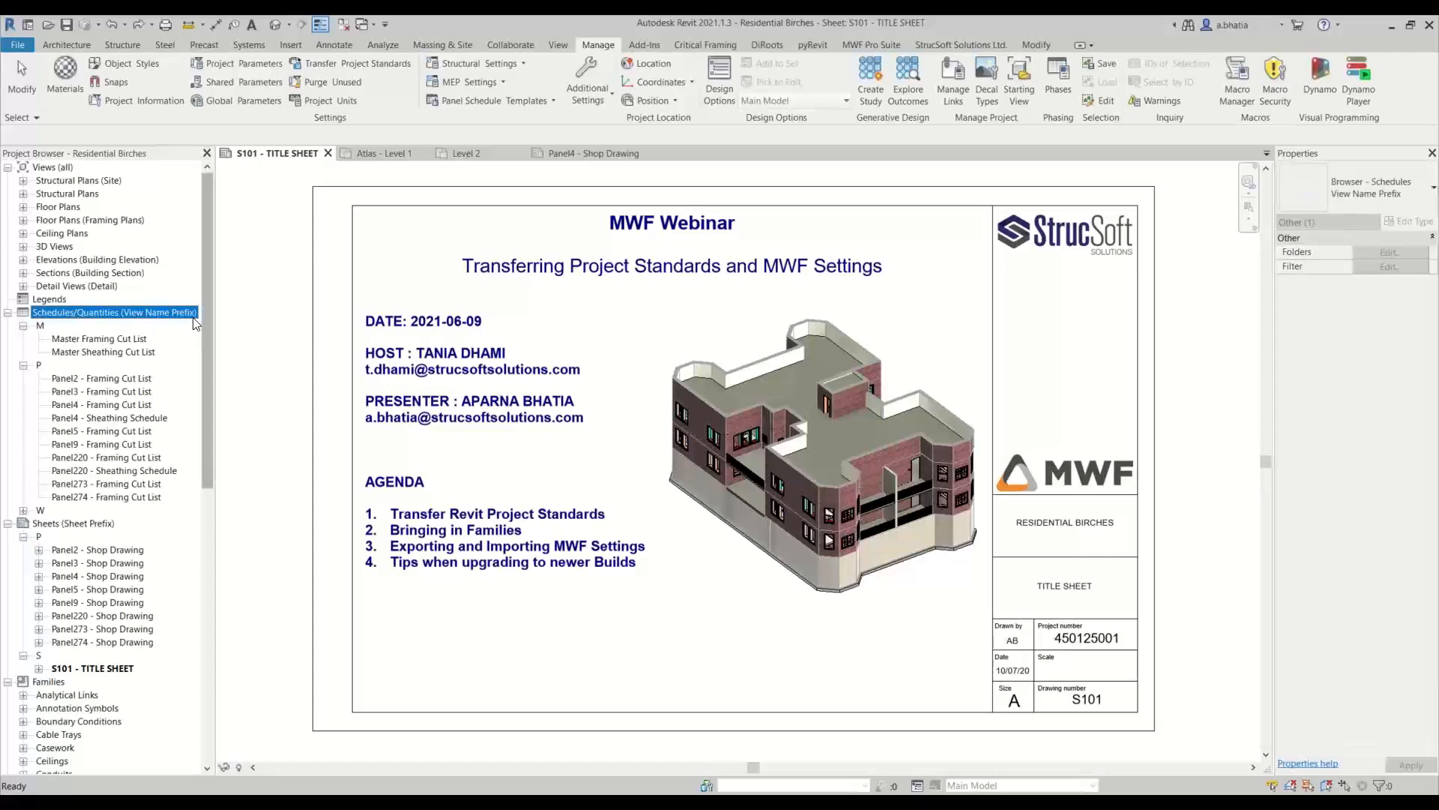
click(93, 339)
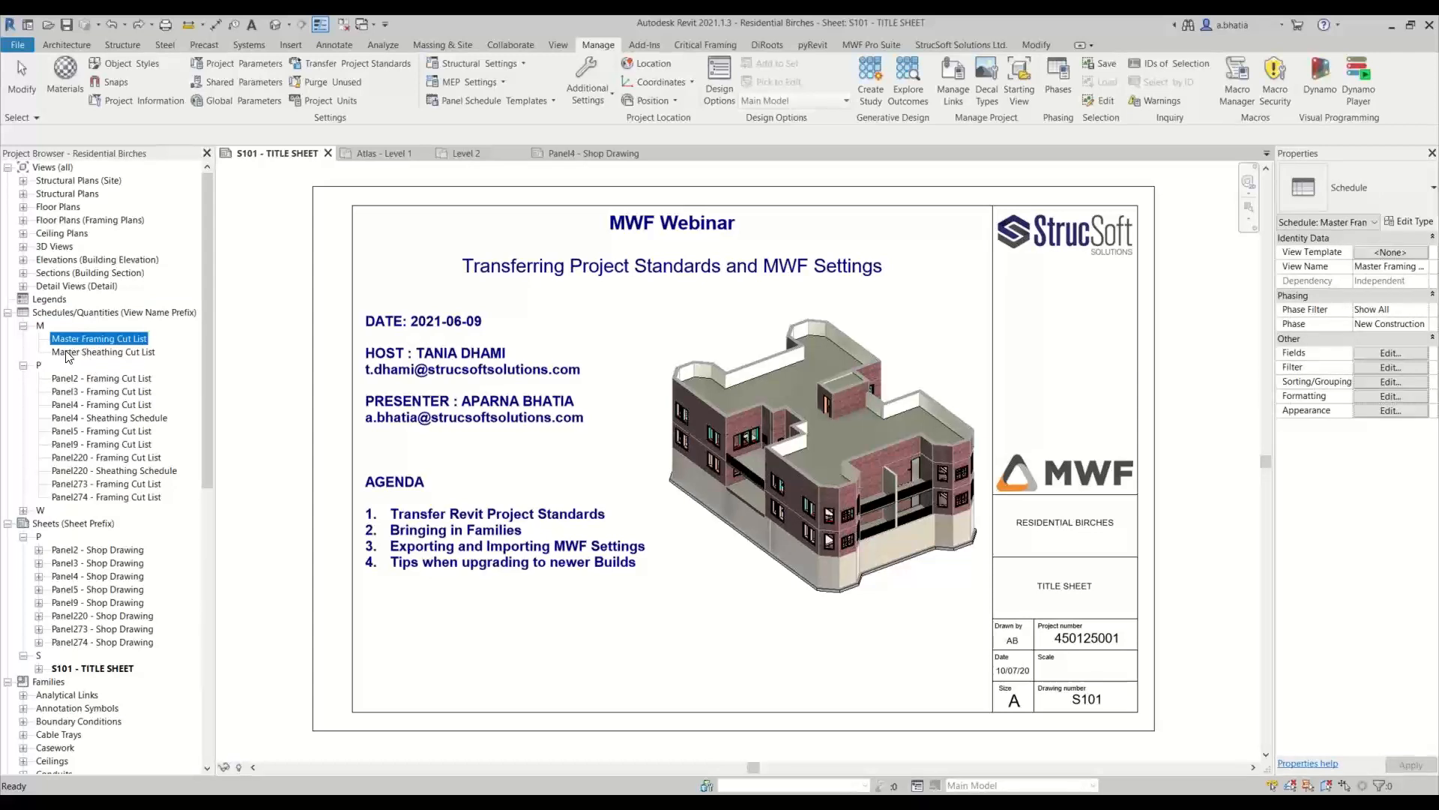
click(73, 379)
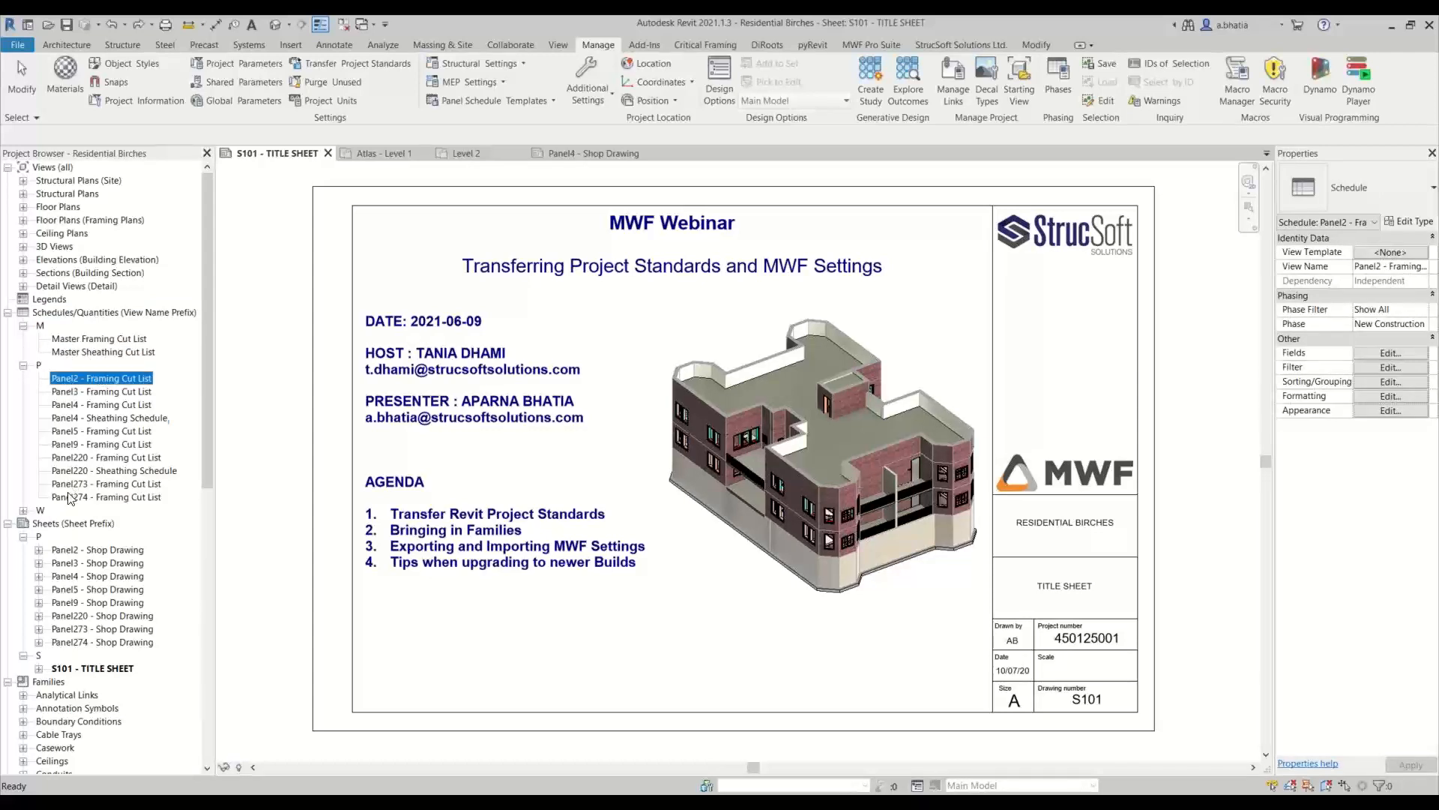
Examine the master, panel and wall schedule groups in the Residential Birches project browser
shift+click(72, 496)
click(23, 366)
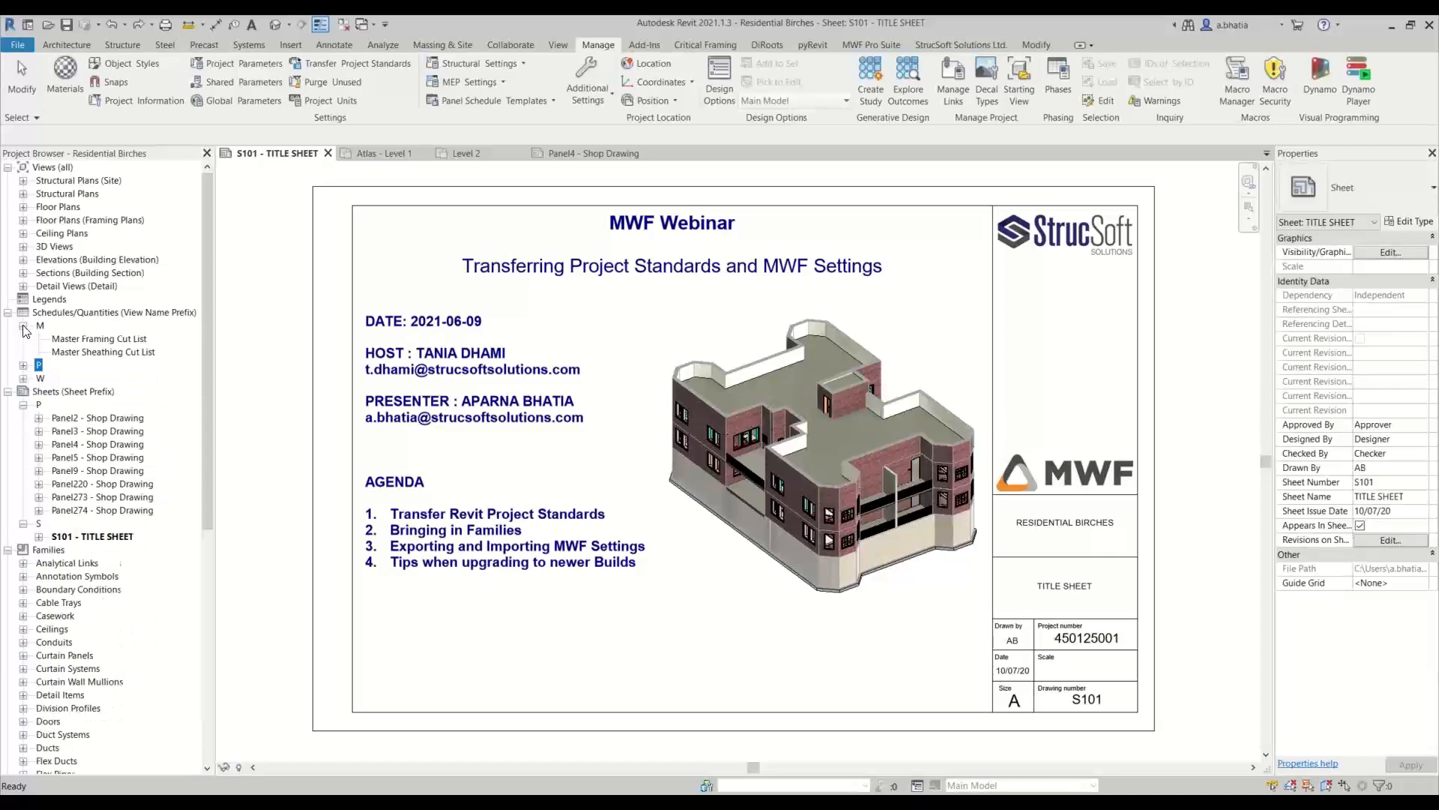
click(23, 326)
click(23, 351)
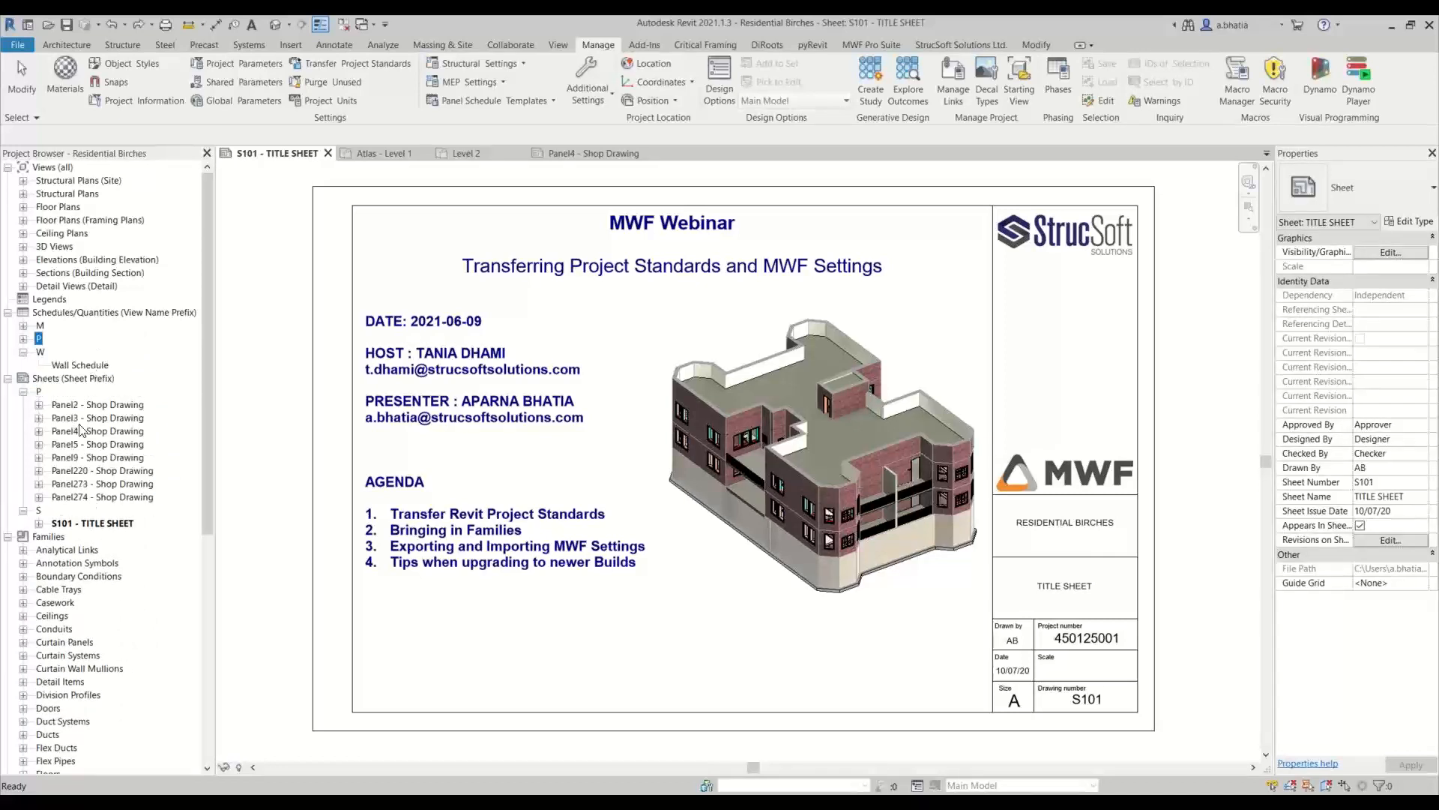
click(24, 352)
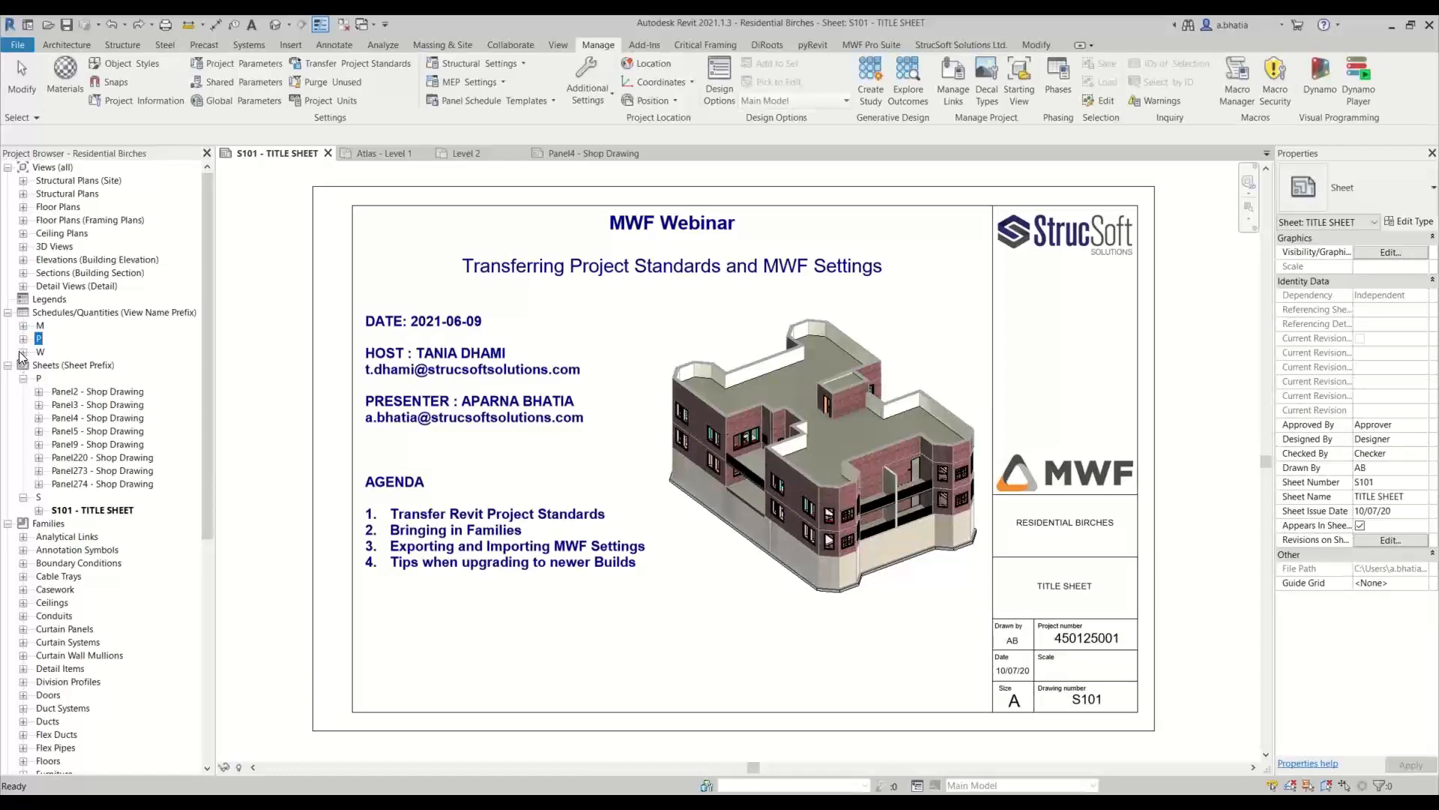
click(23, 351)
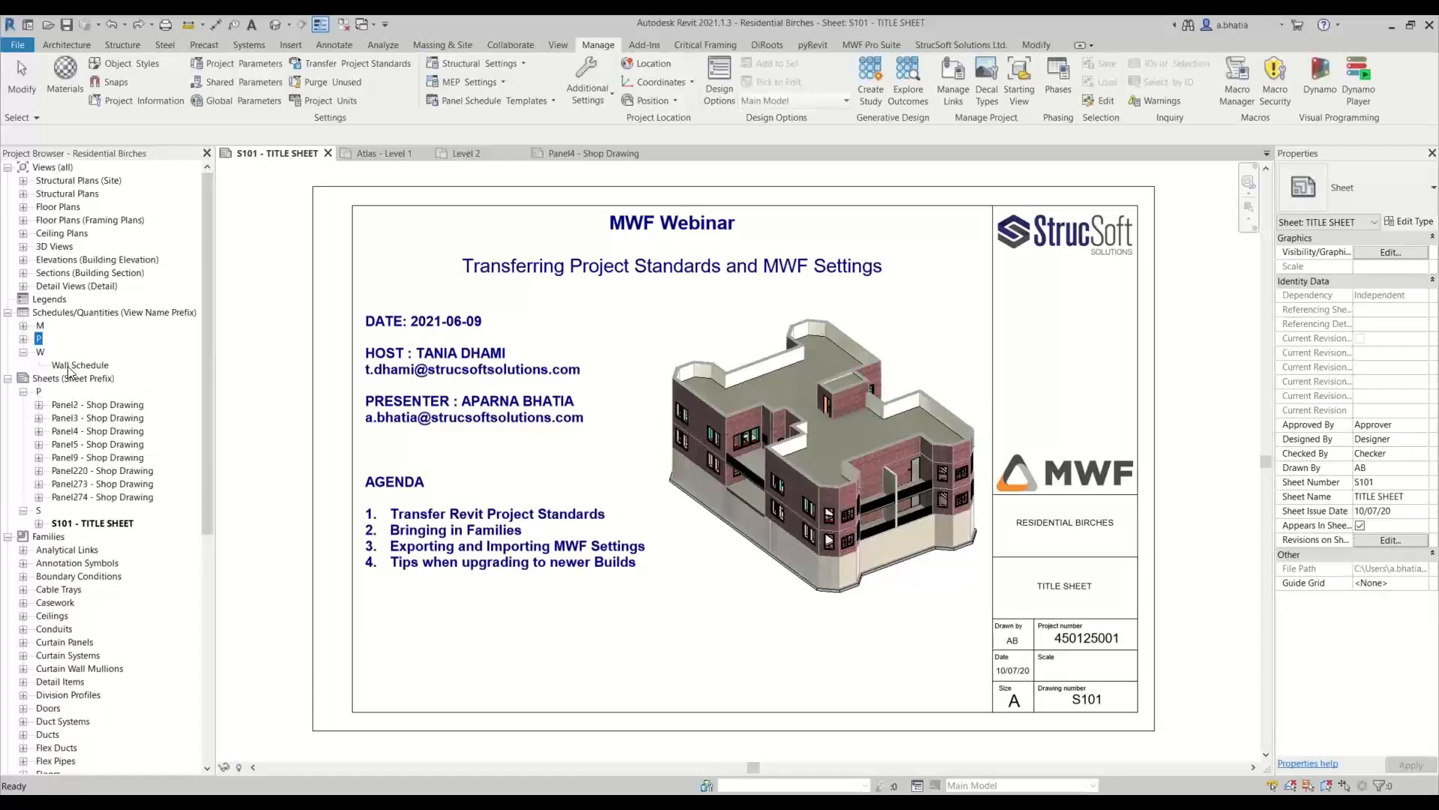
click(23, 352)
click(23, 339)
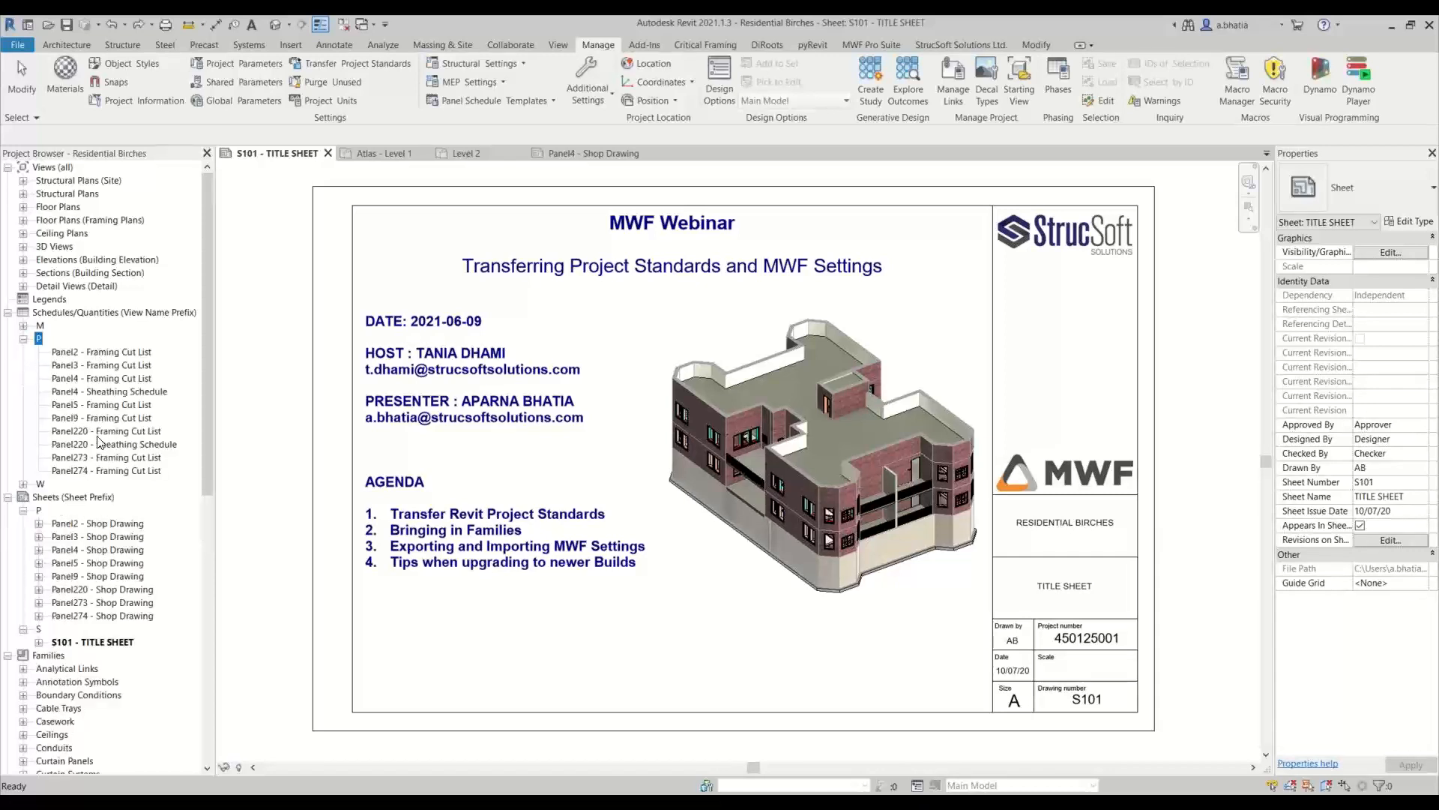
Copy the Master Framing Cut List and Master Sheathing Cut List schedules from Residential Birches into the Residential-Atlas Apartments project
click(23, 326)
click(90, 338)
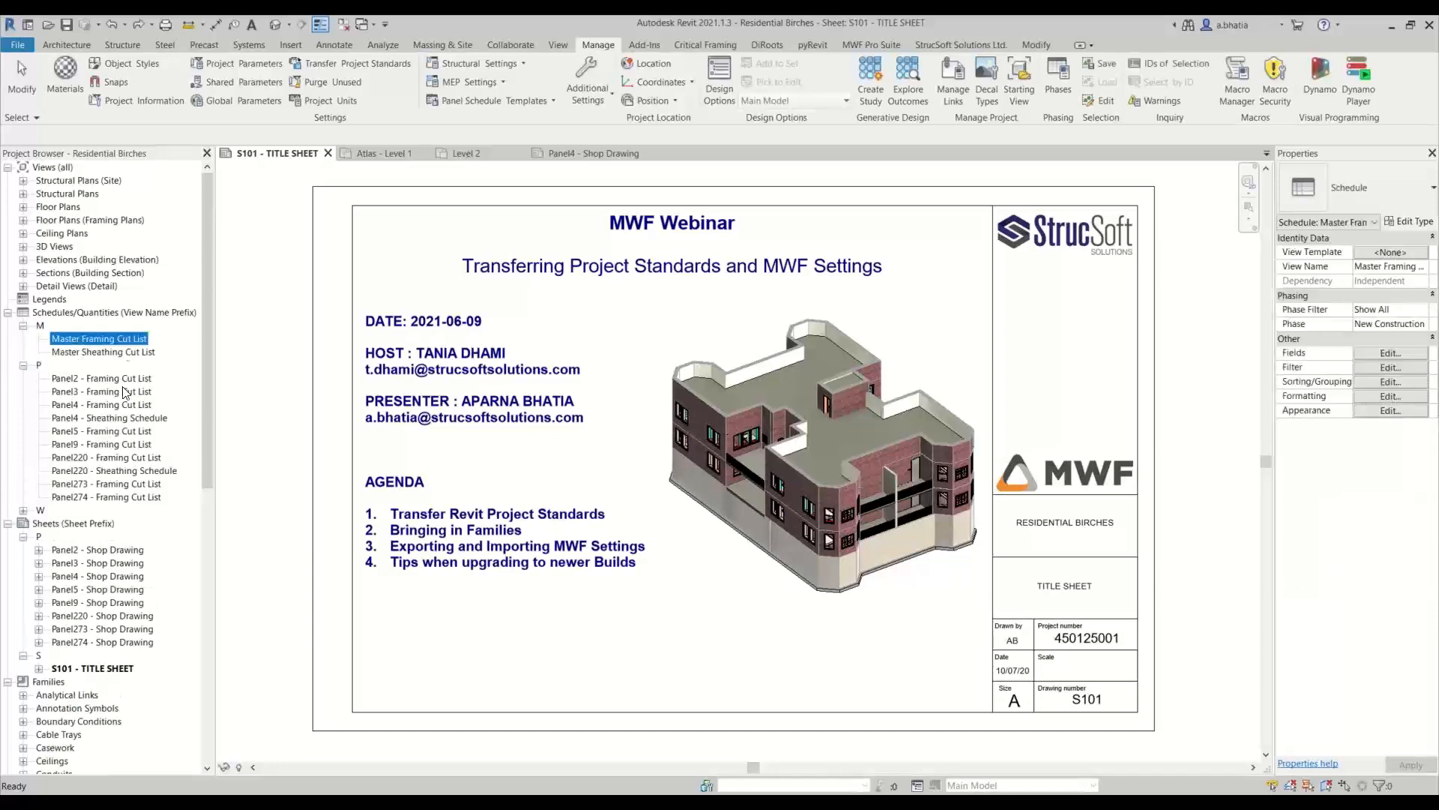
ctrl+click(98, 350)
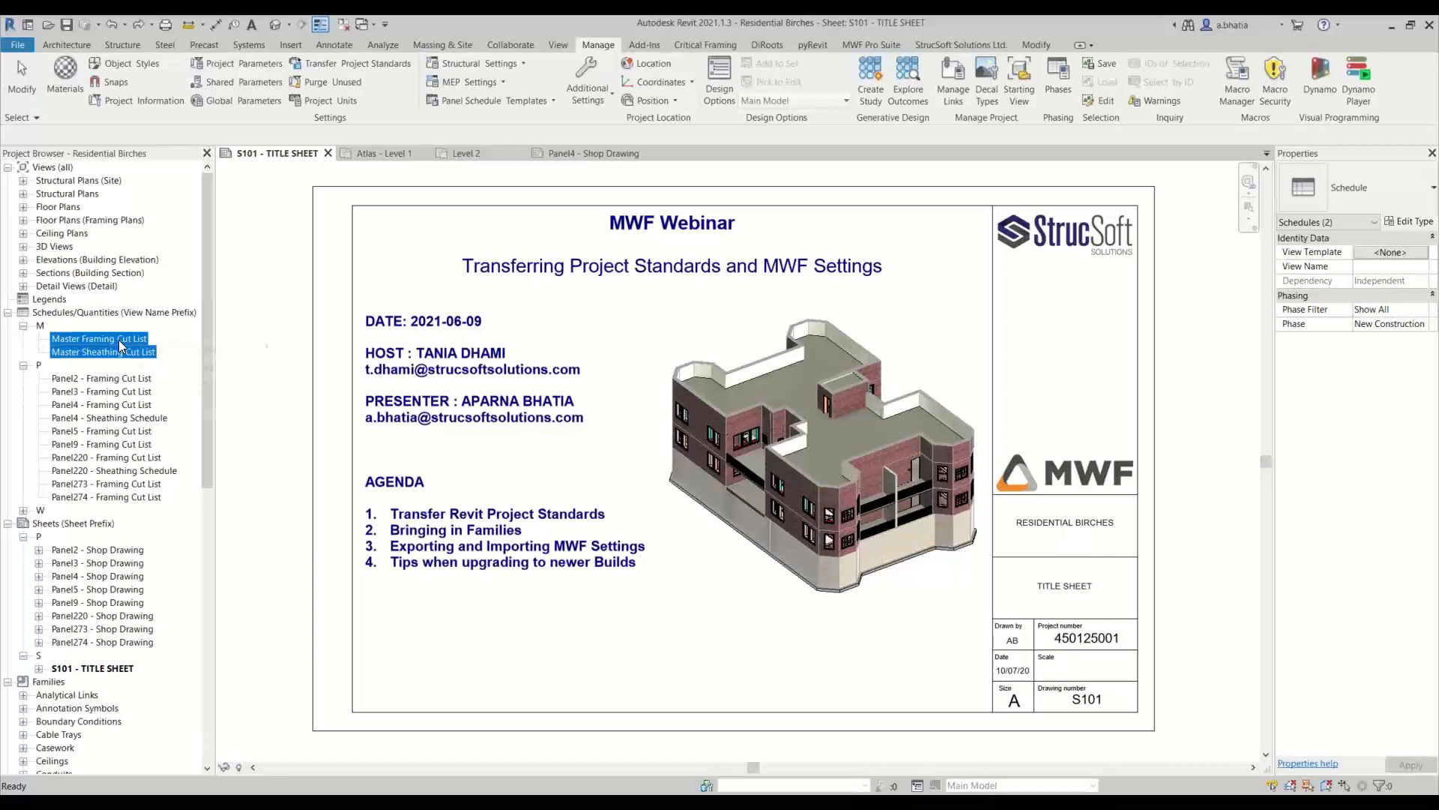
right_click(120, 345)
click(159, 364)
click(371, 154)
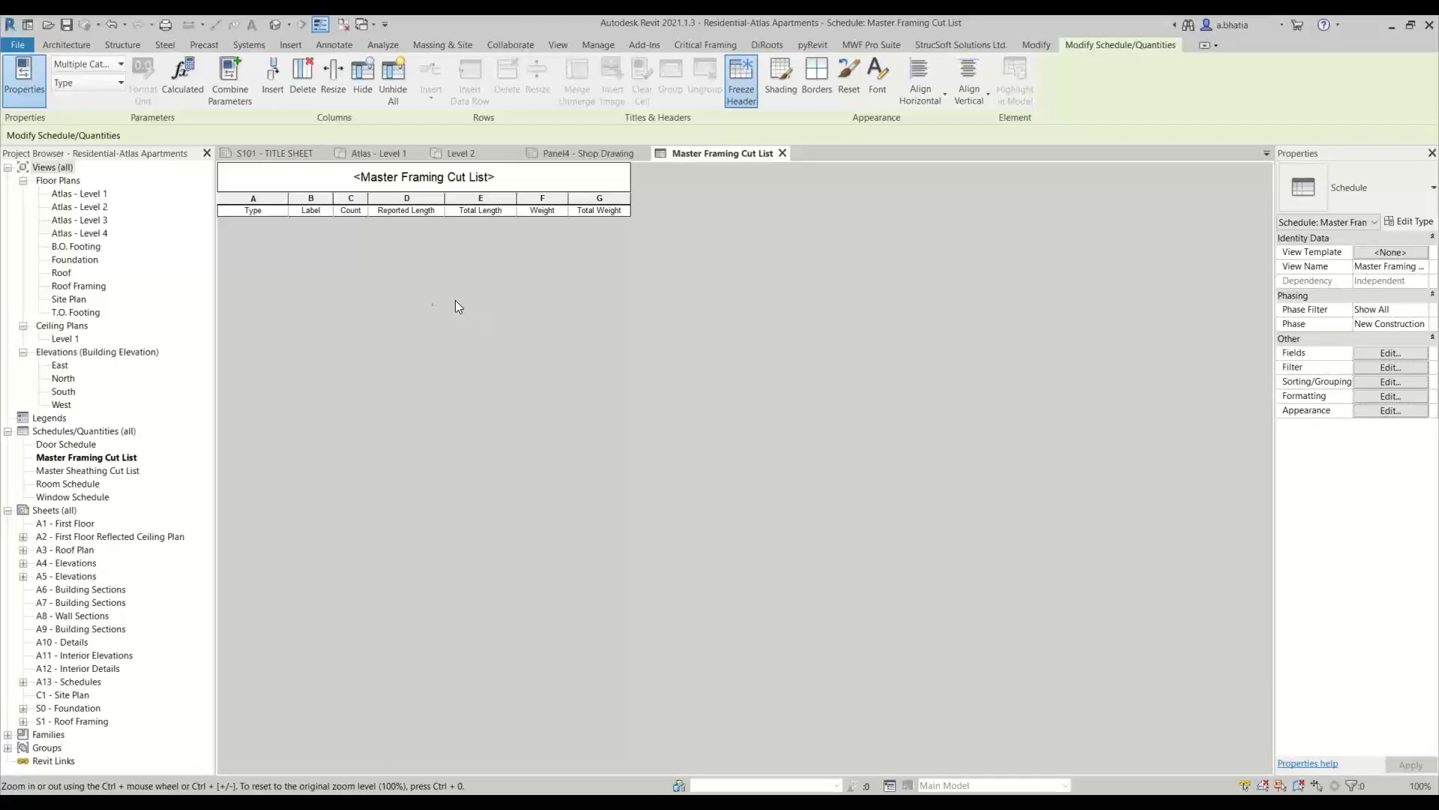
Return to the Residential Birches title sheet without saving the project and view the available MWF modules
click(286, 155)
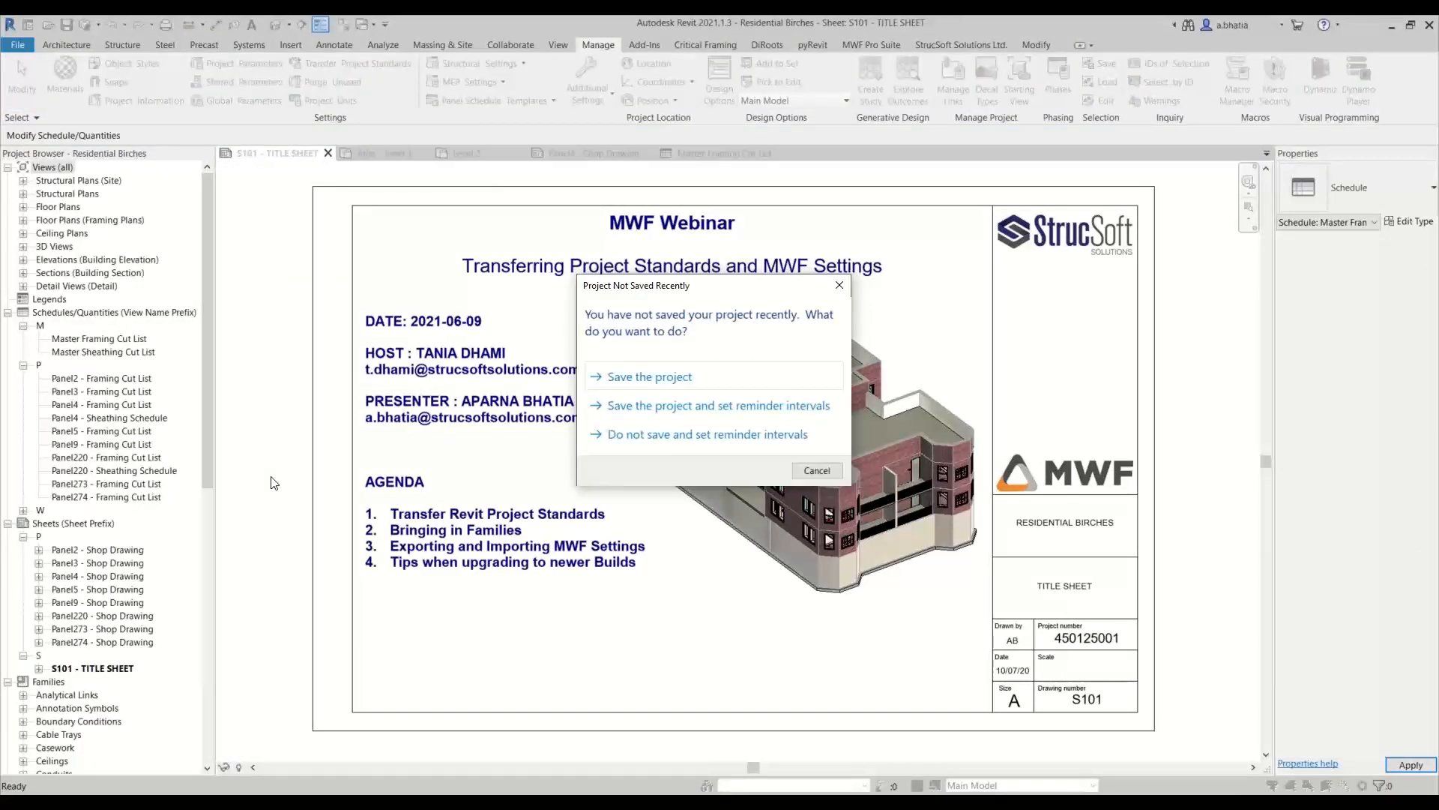
click(811, 470)
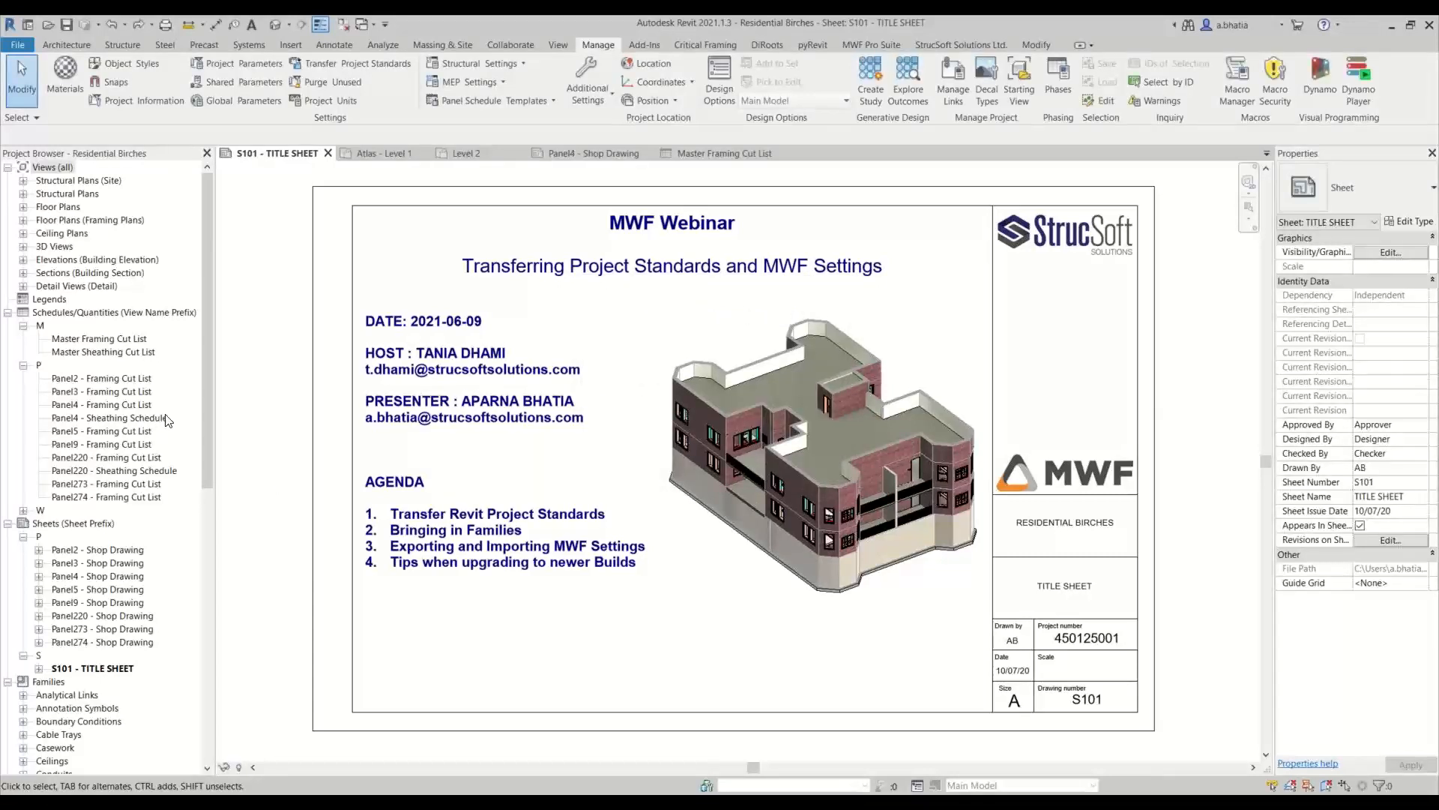
click(867, 43)
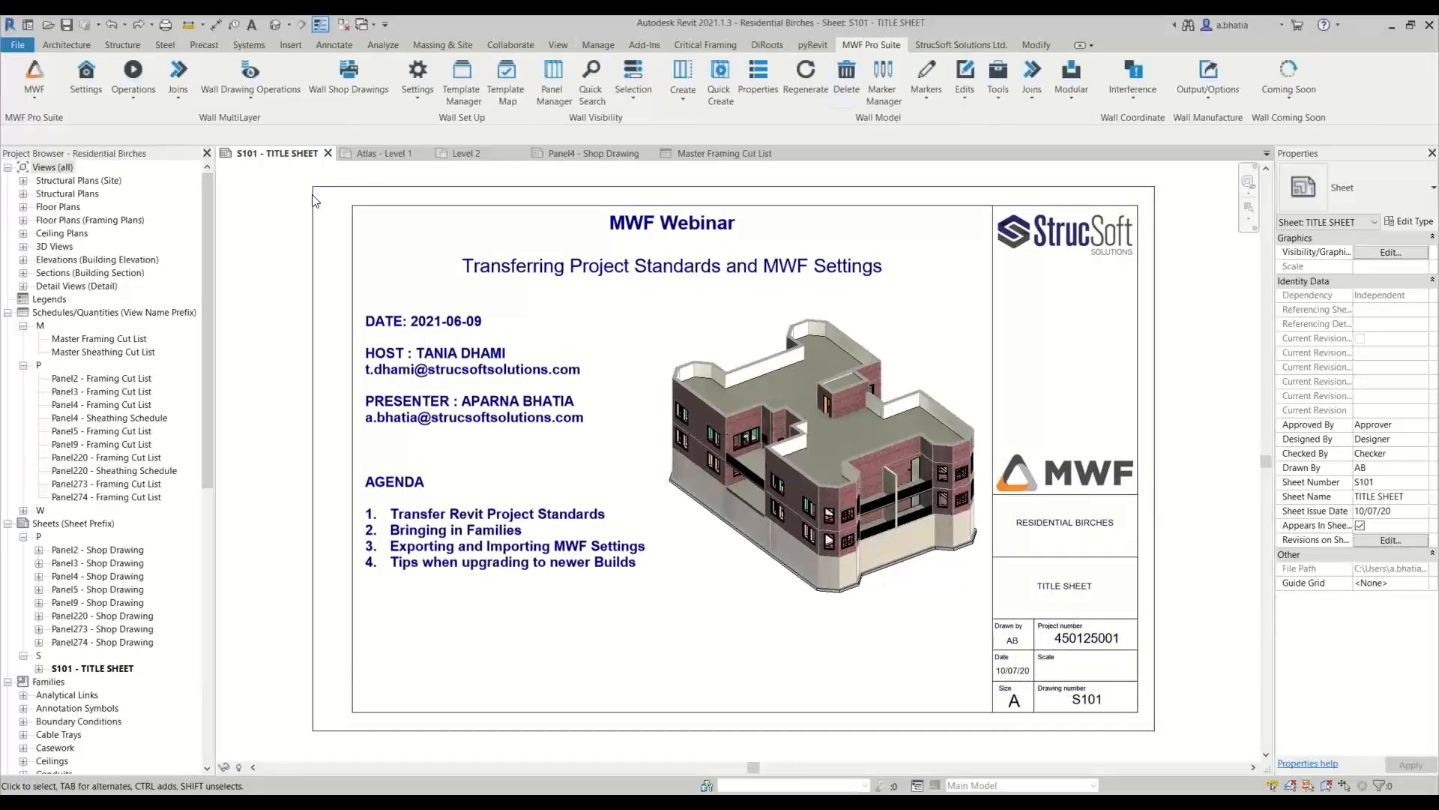
click(42, 96)
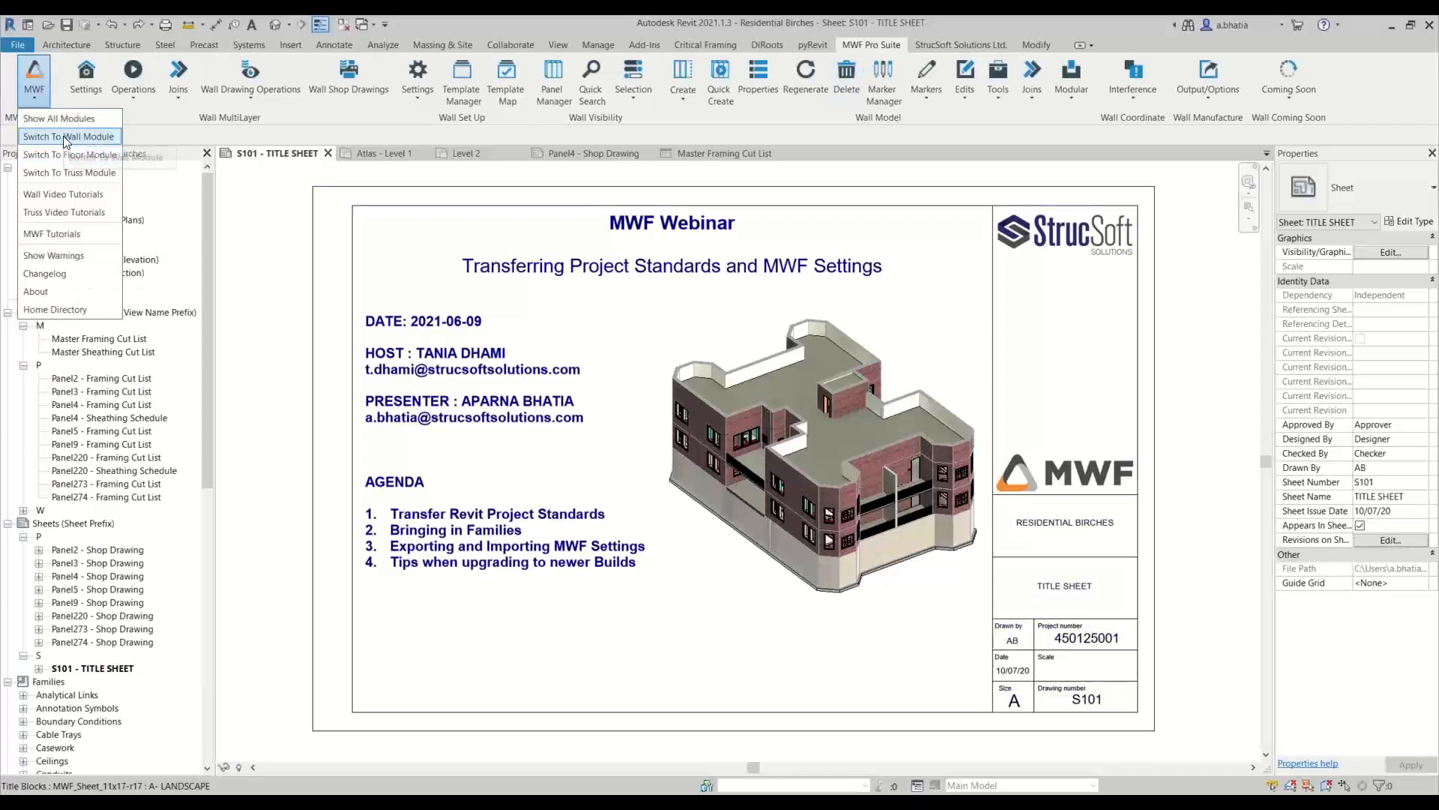
click(348, 175)
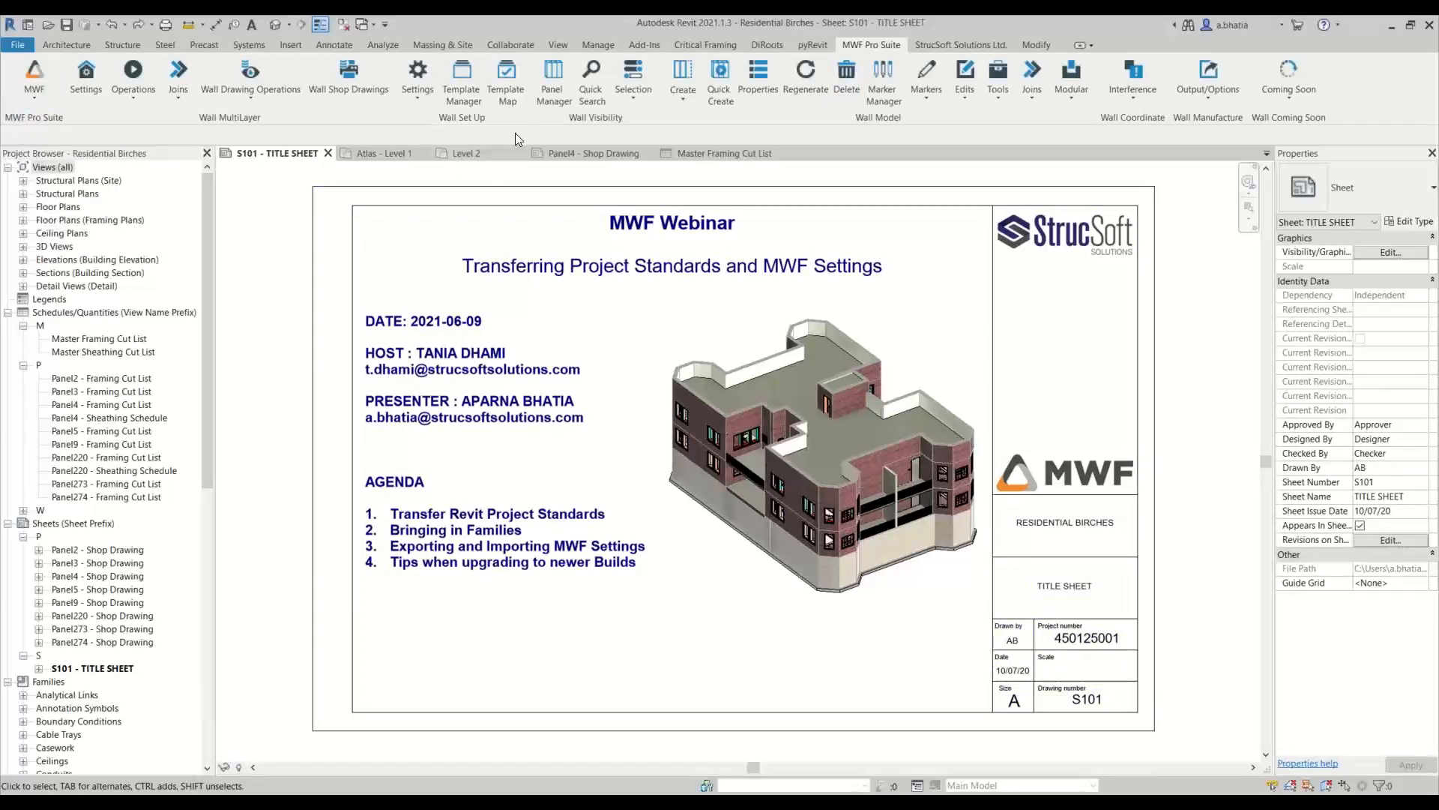
Export the MWF global settings of Residential Birches to the Family Library folder inside Webinar
click(424, 104)
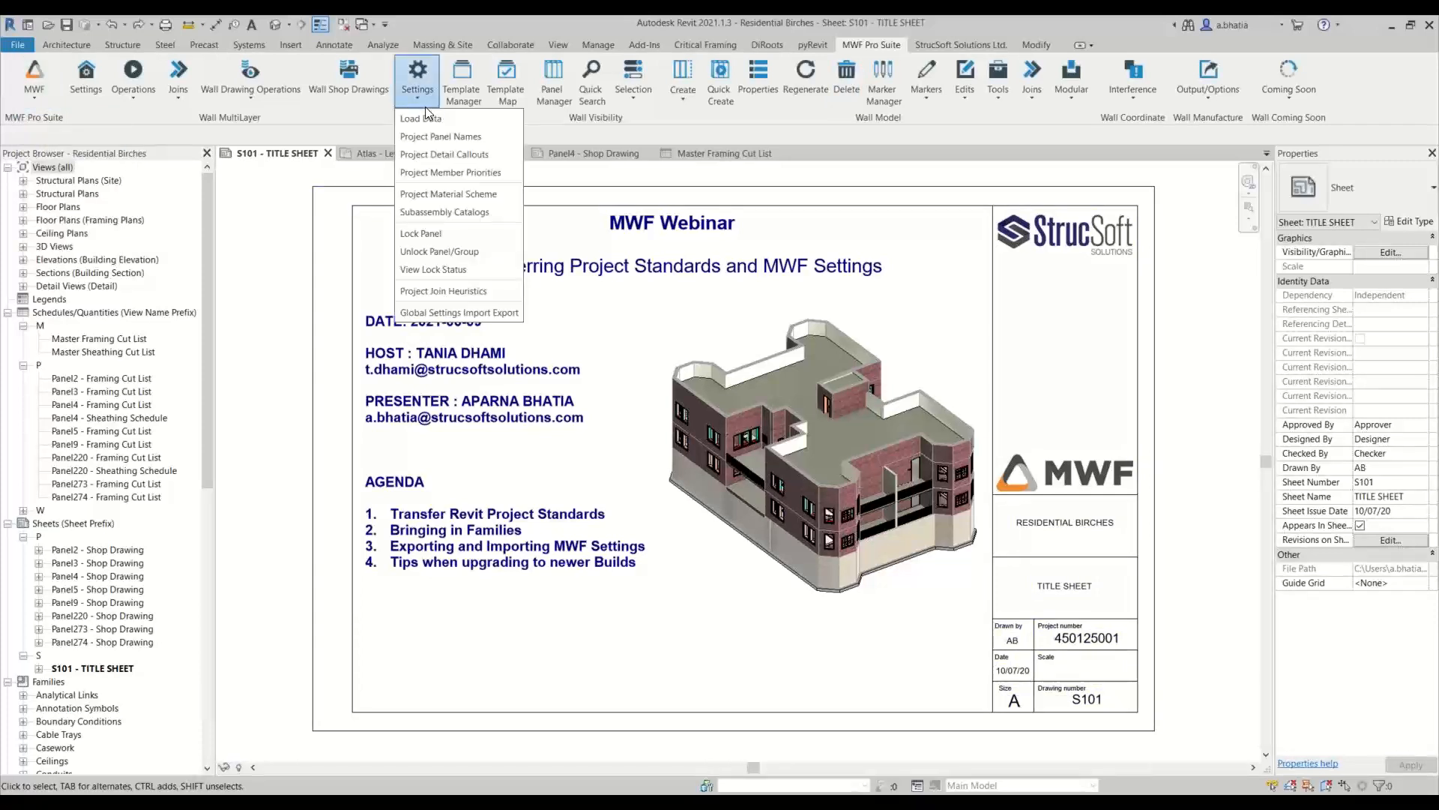
click(432, 313)
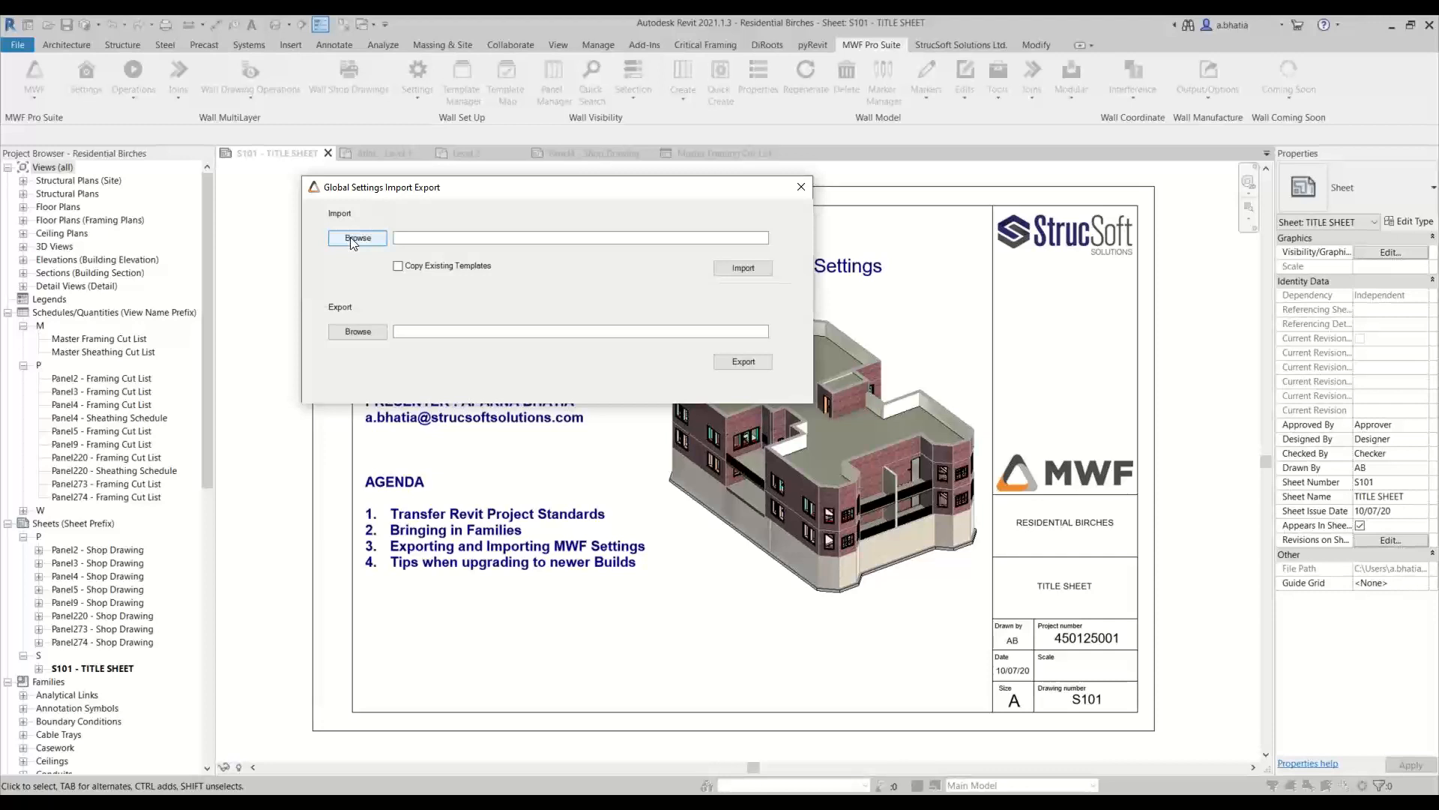
click(354, 331)
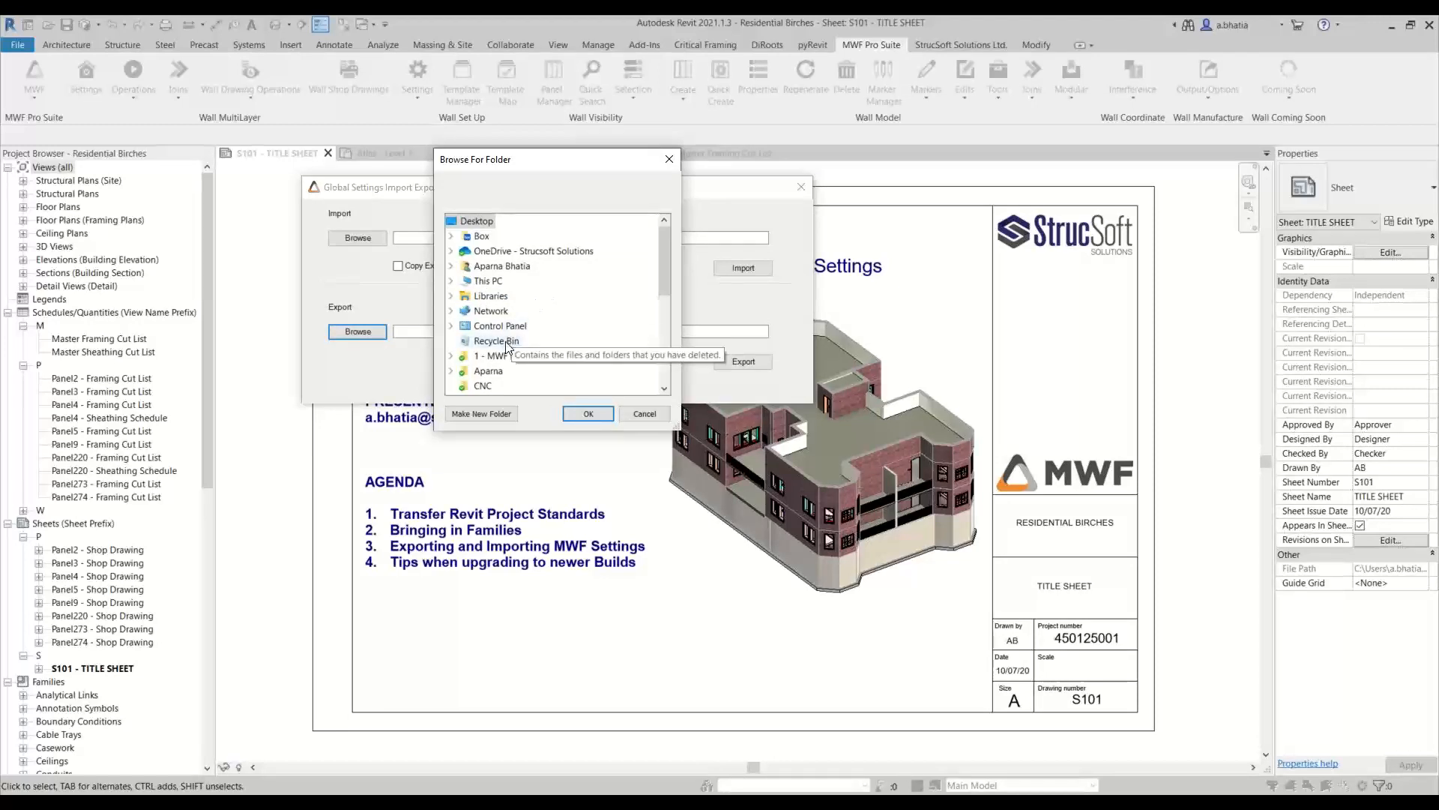
scroll(486, 282, down, 3)
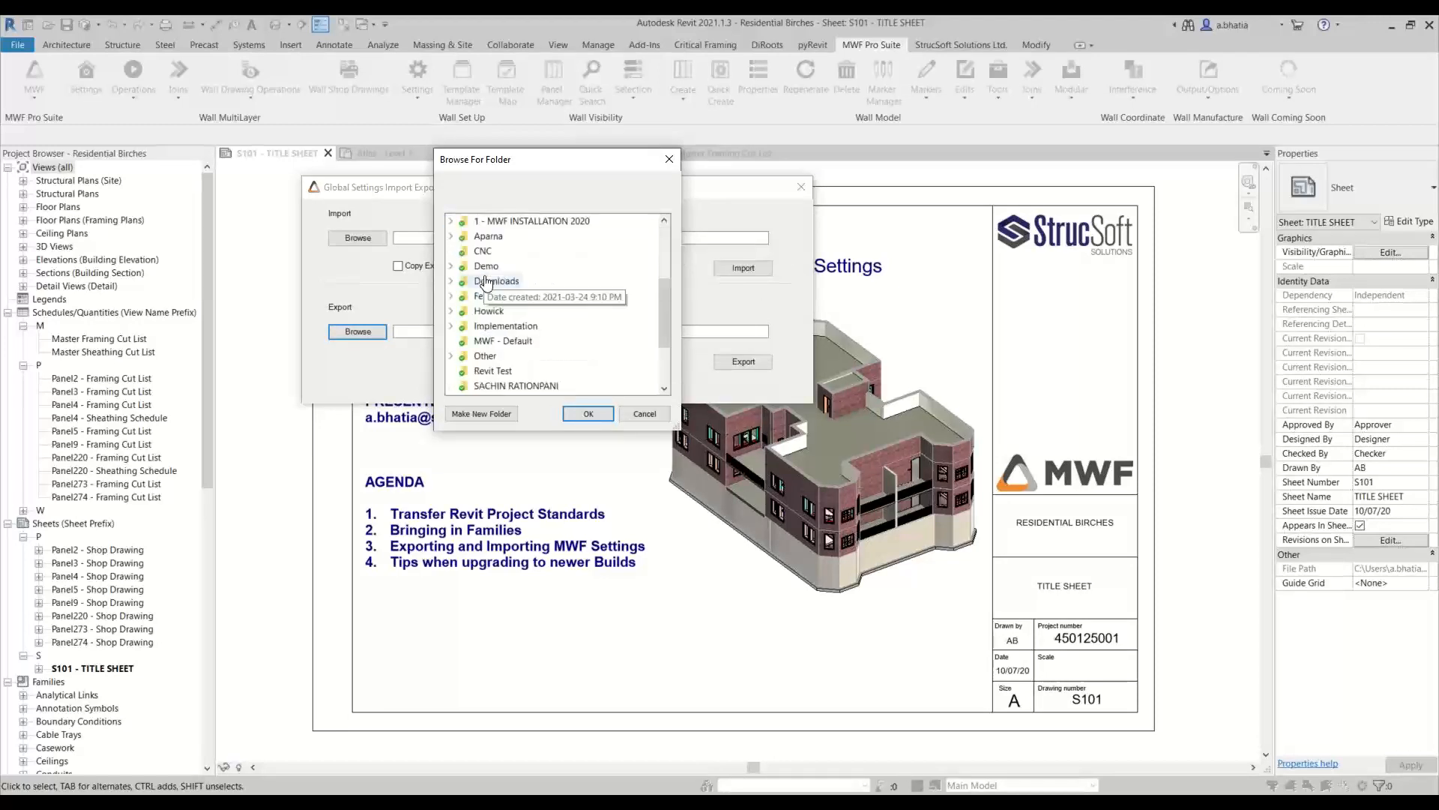
scroll(485, 282, down, 2)
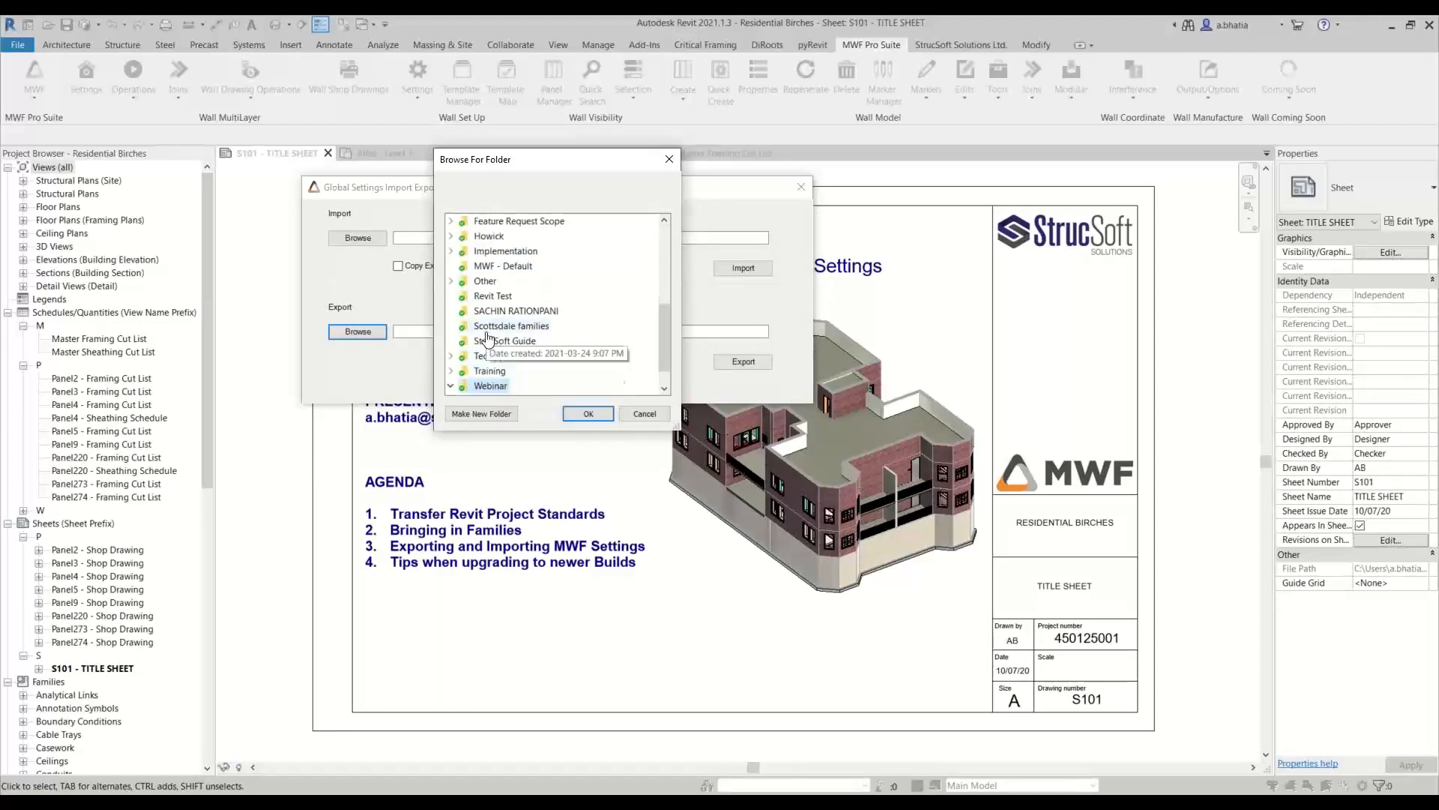
click(514, 371)
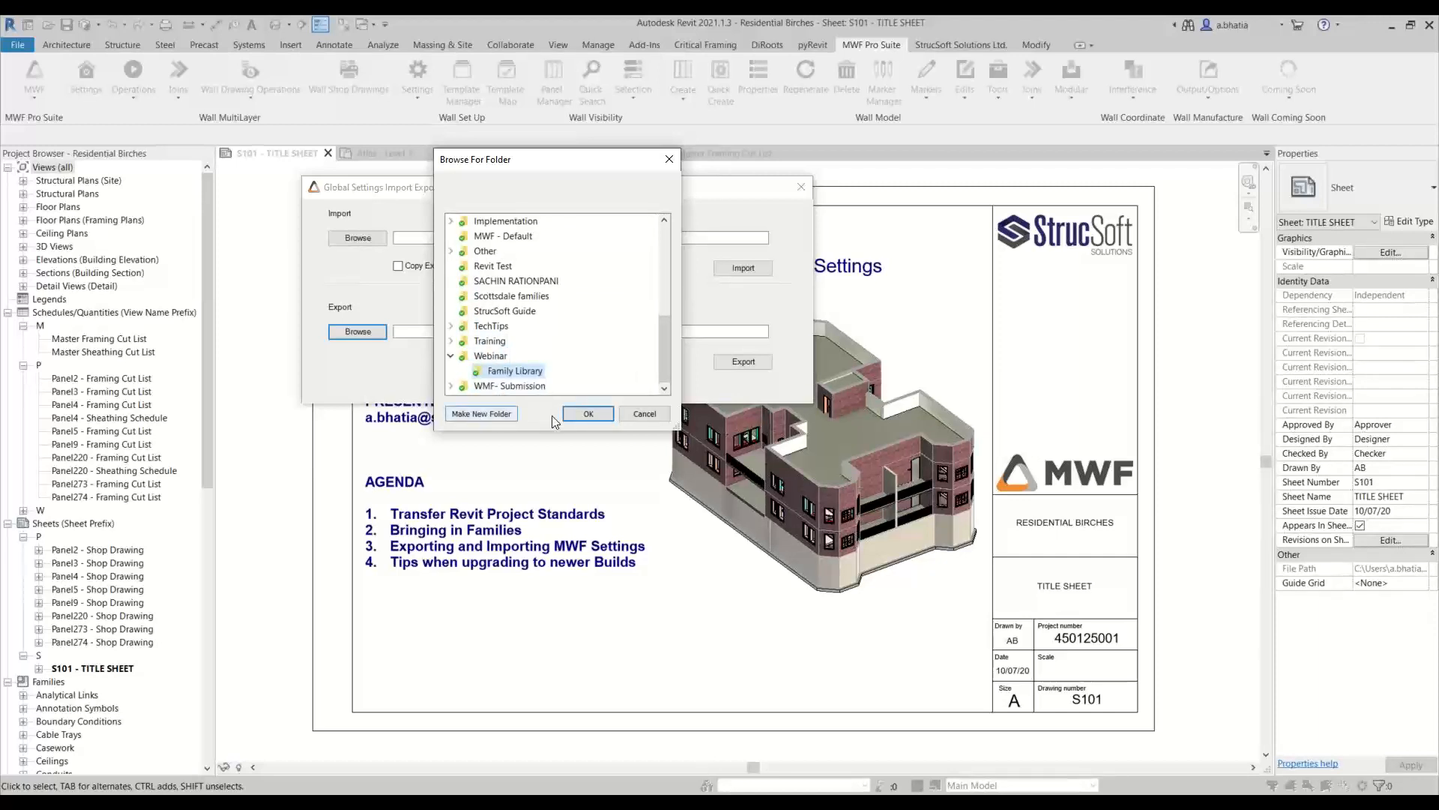
click(571, 414)
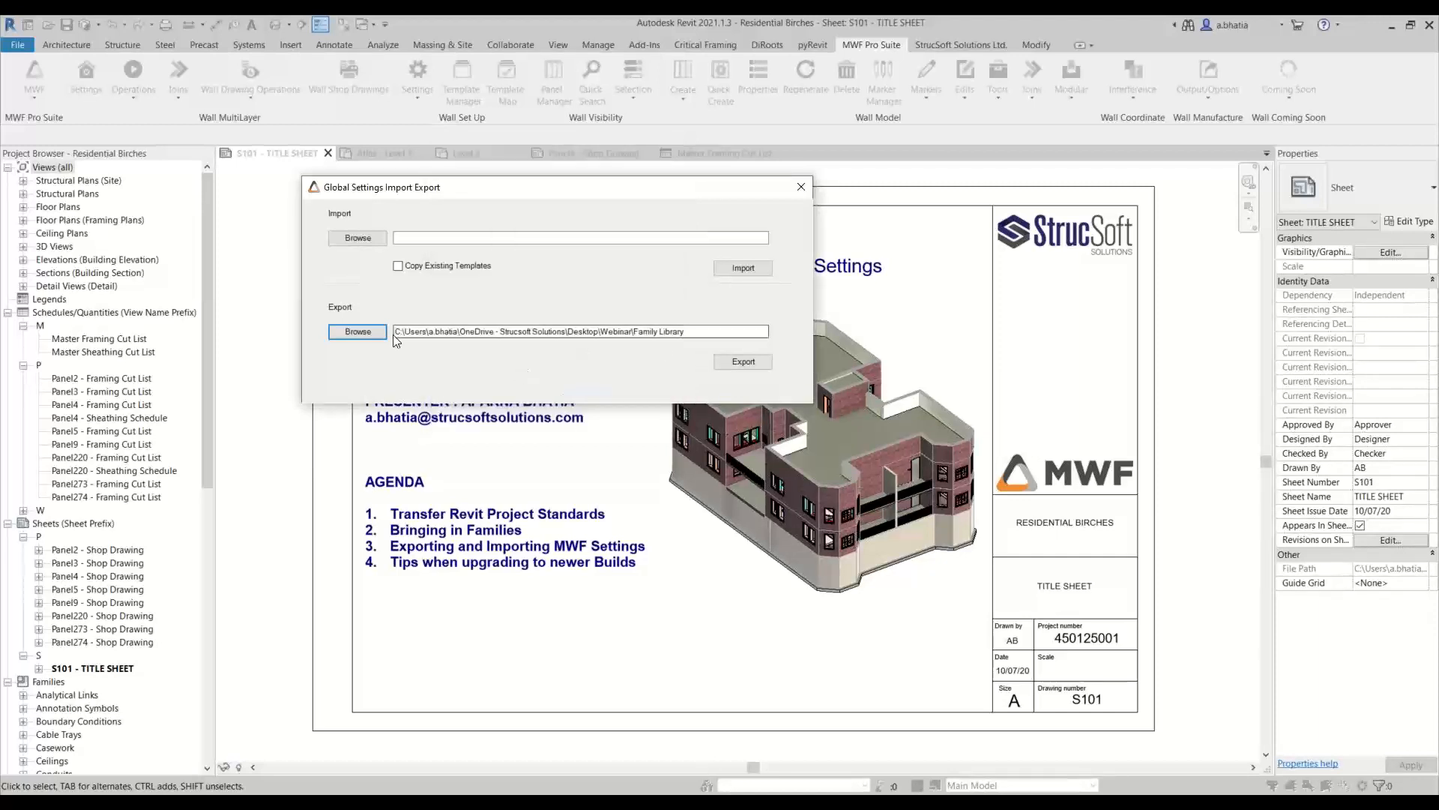
click(743, 361)
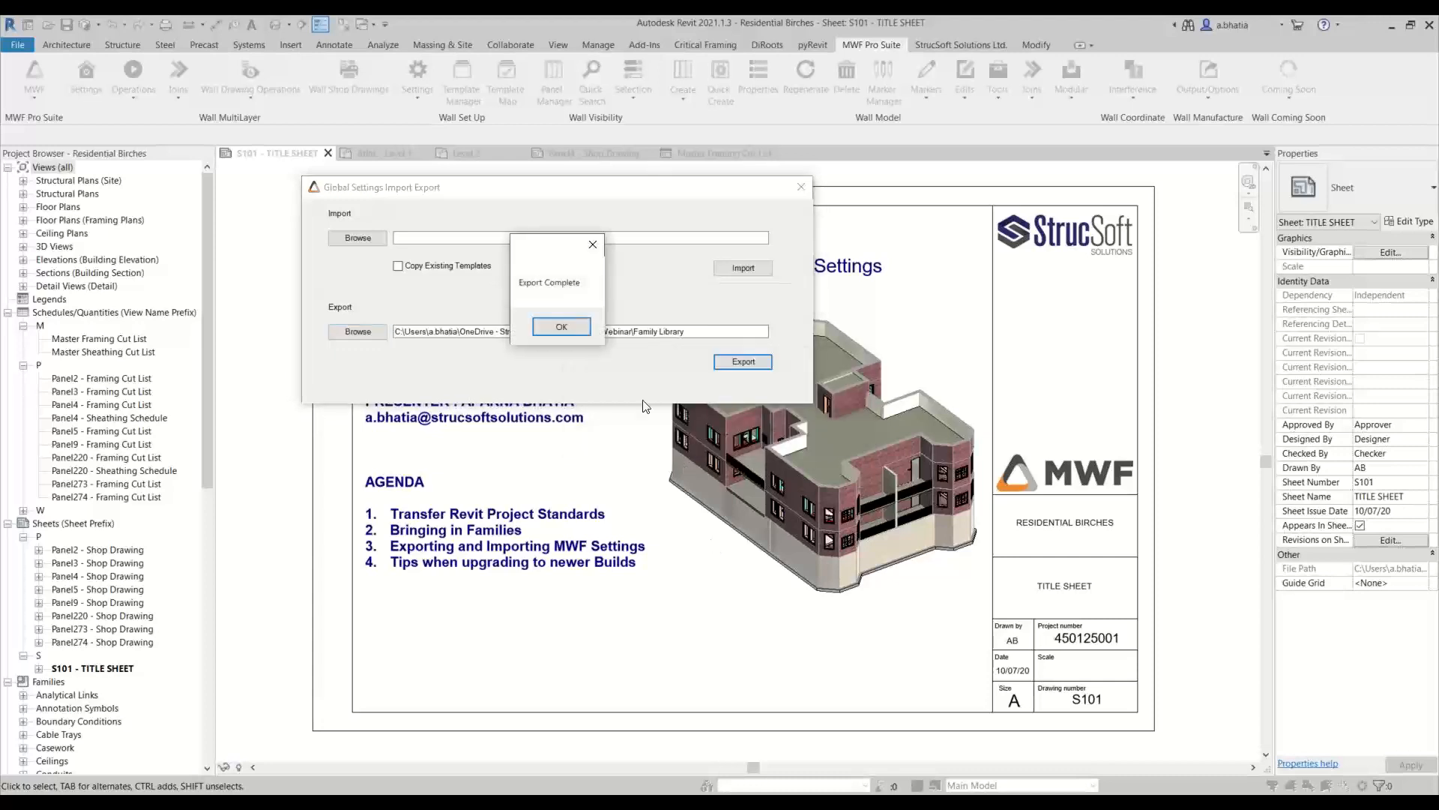
click(556, 328)
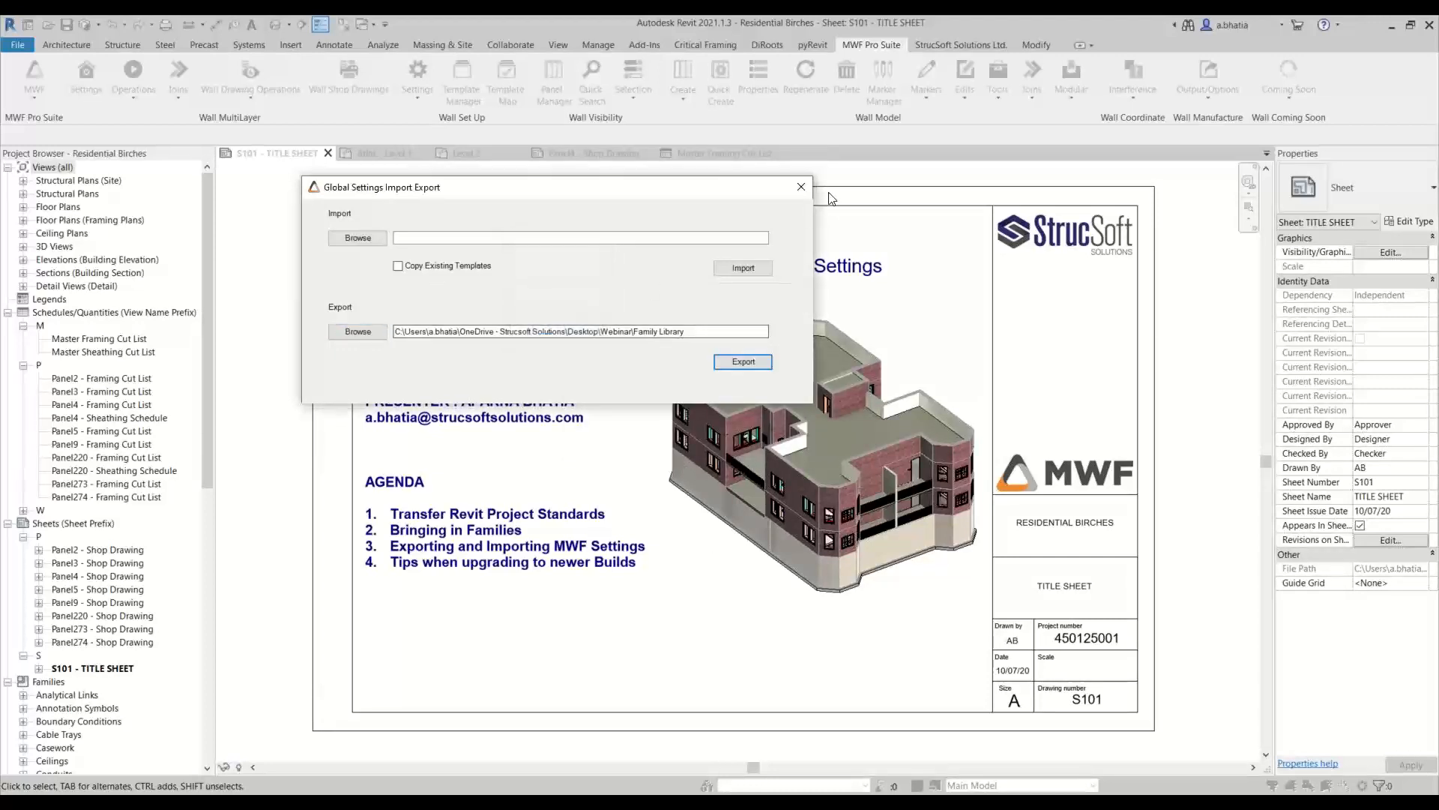
click(802, 188)
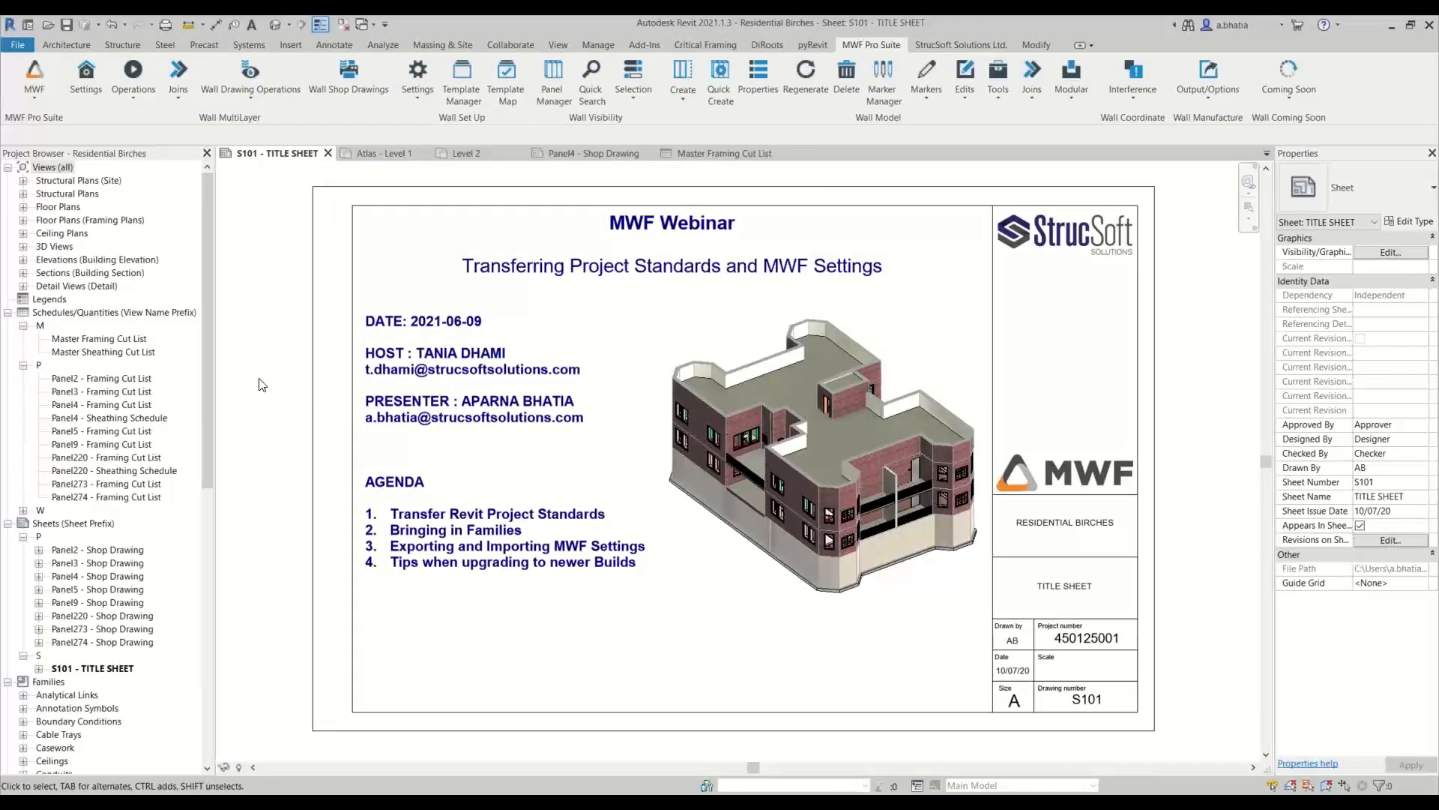
List the project-stored MWF wall templates and open their template export selection
click(460, 78)
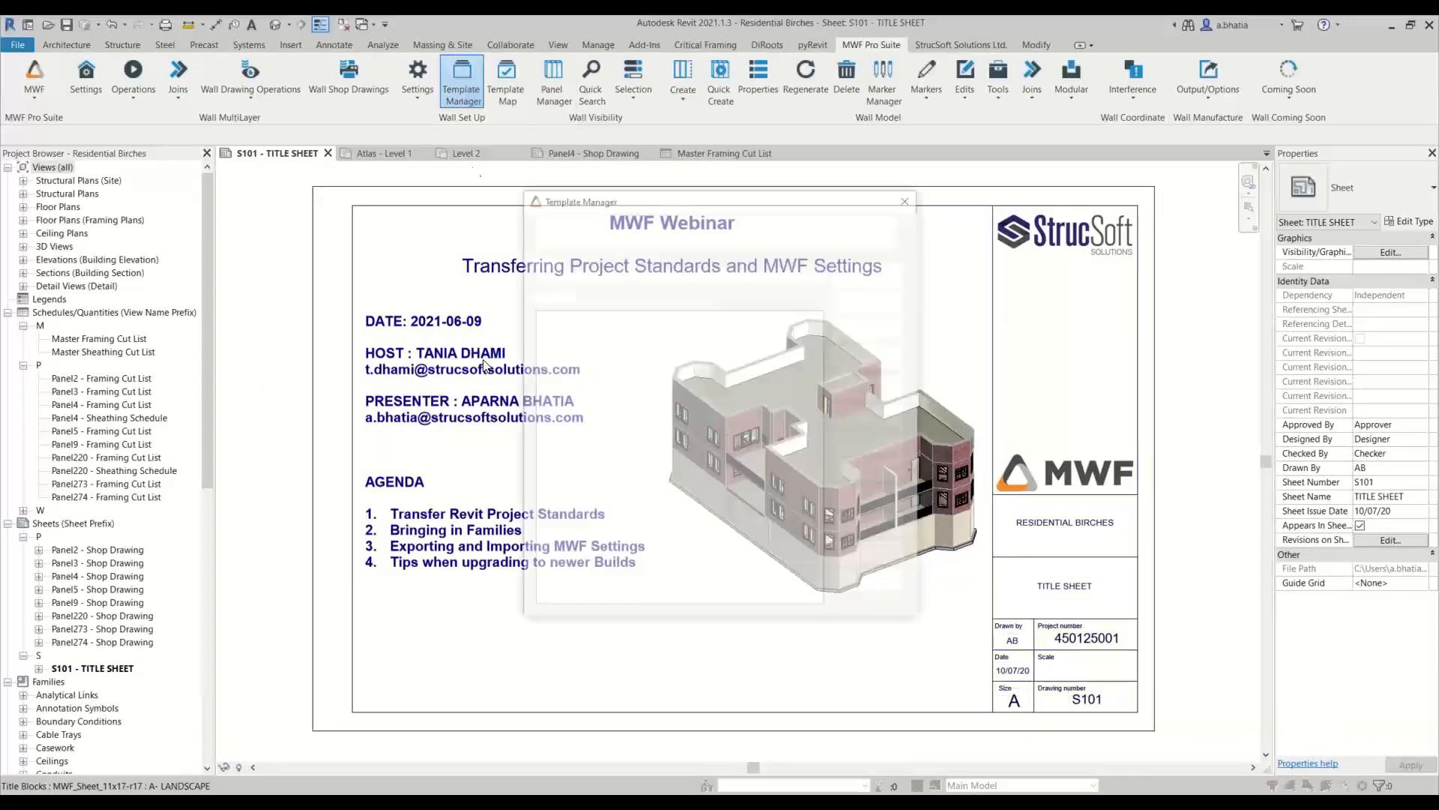
click(628, 230)
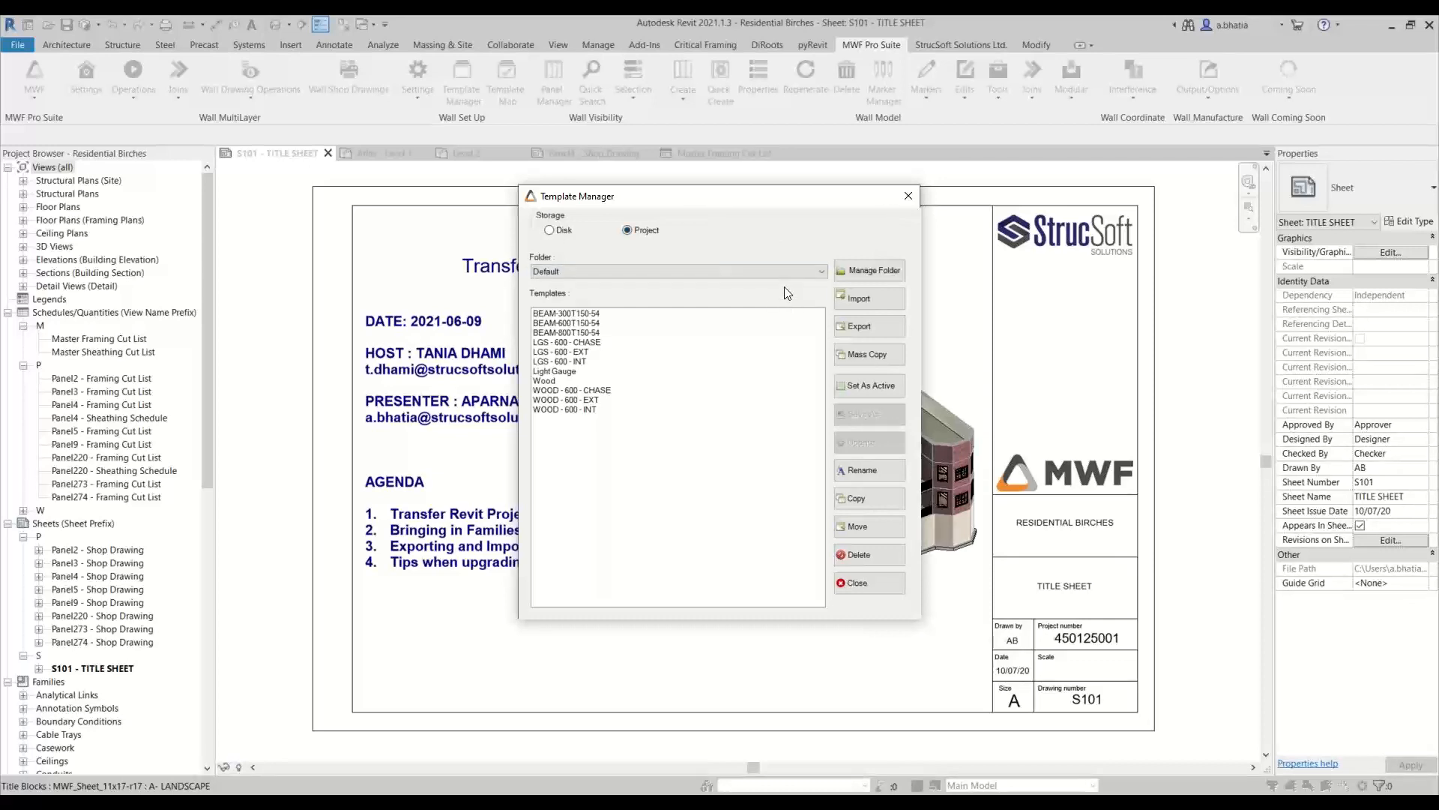
click(861, 328)
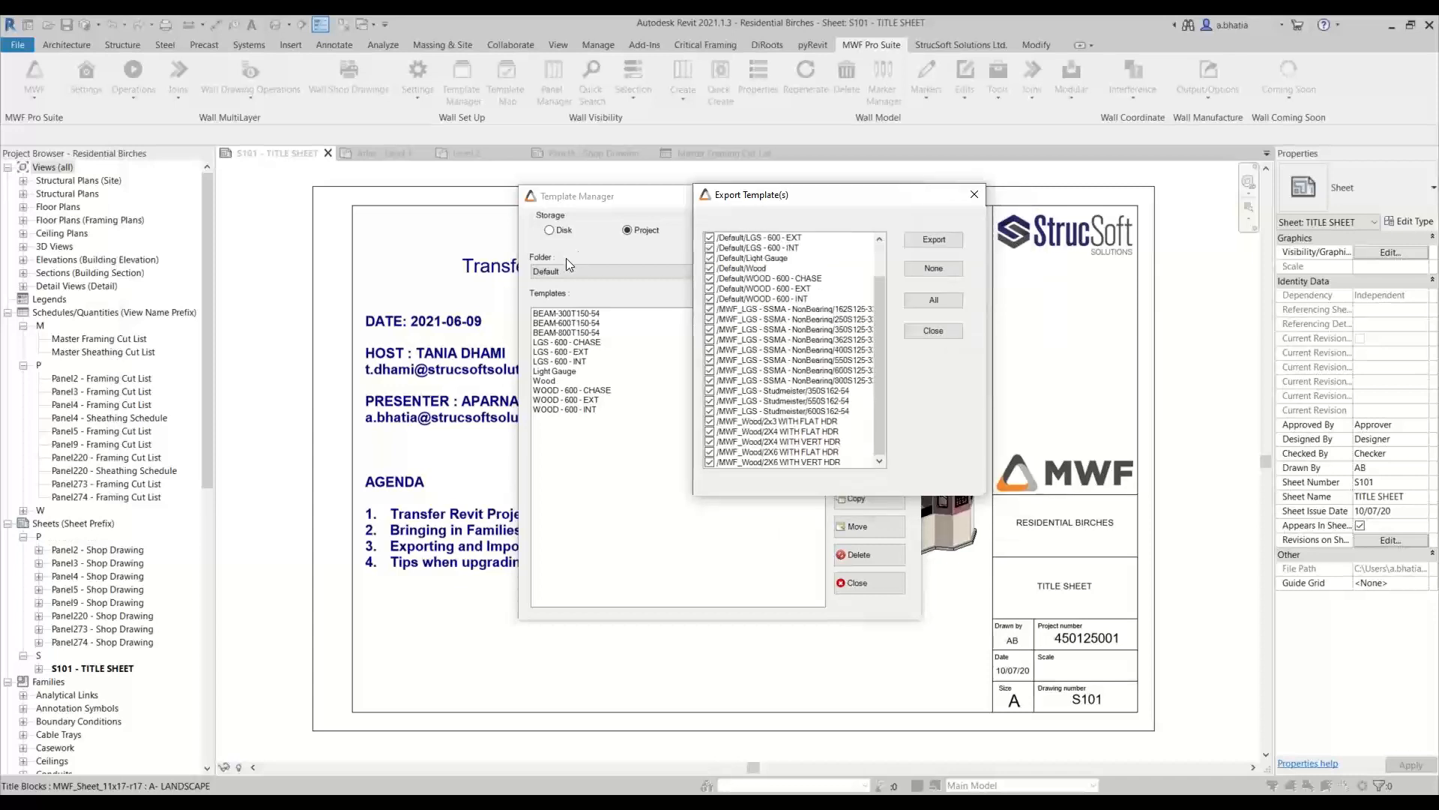
scroll(788, 300, up, 2)
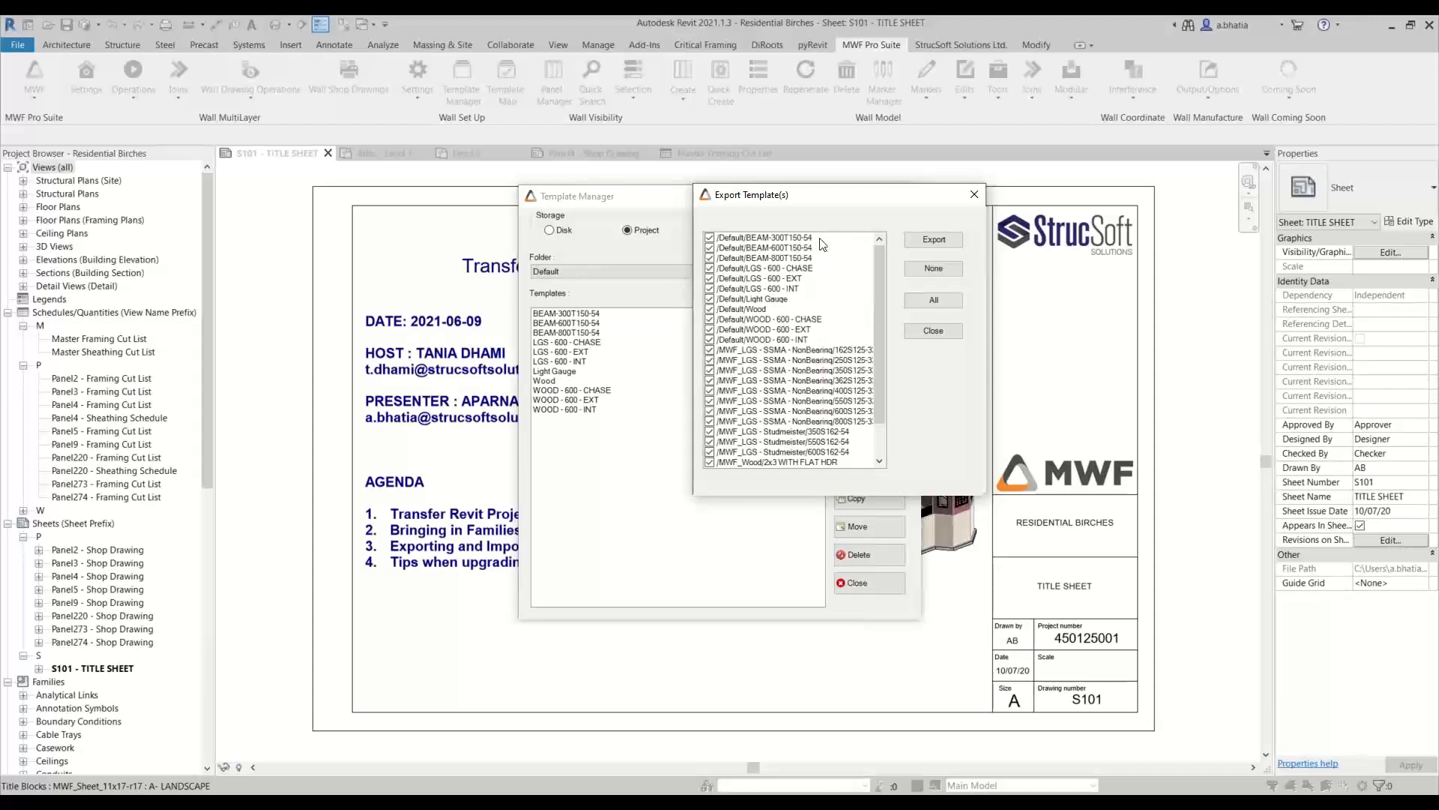
Clear the template export selection and include only the Default templates WOOD - 600 - CHASE, WOOD - 600 - EXT and WOOD - 600 - INT
click(943, 272)
click(712, 258)
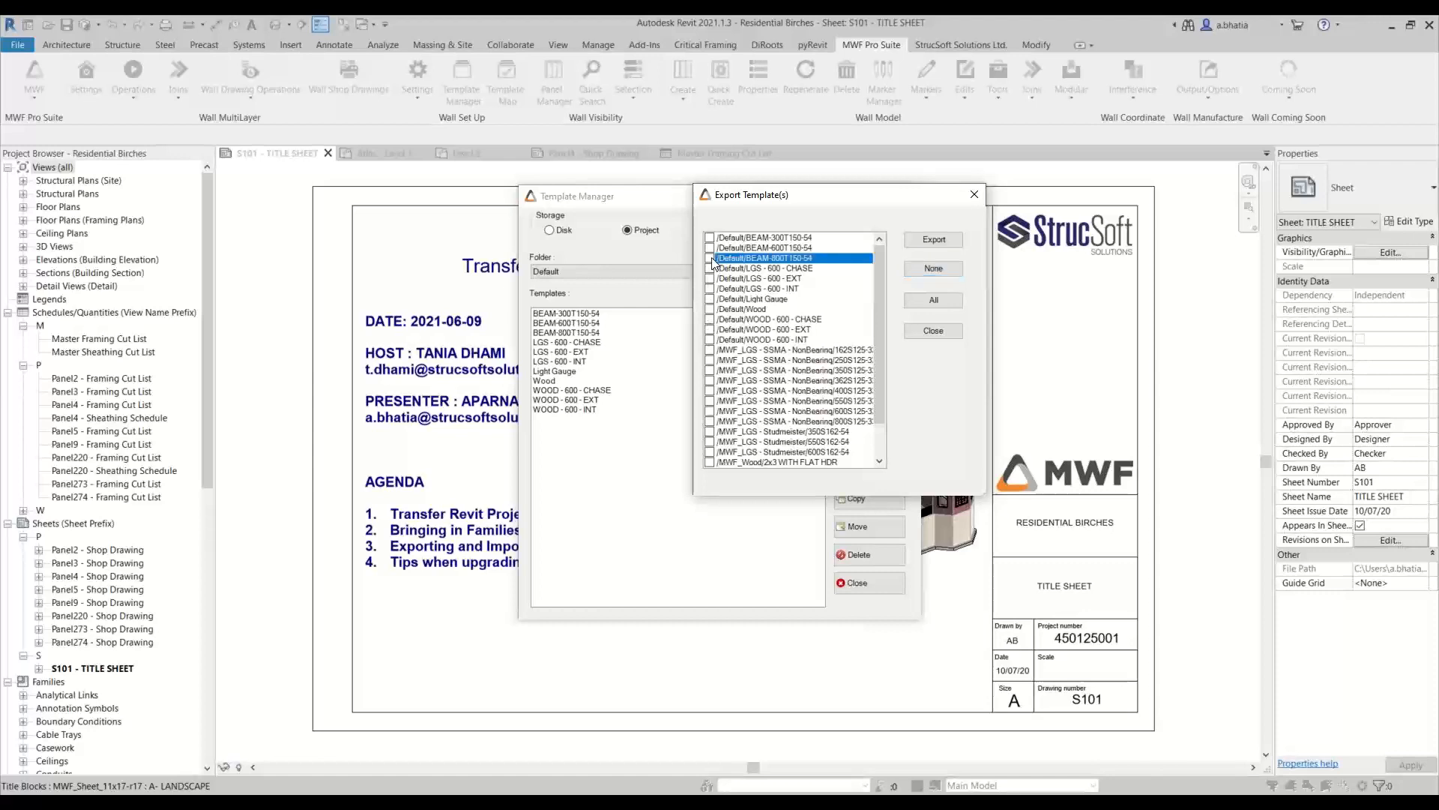
click(714, 269)
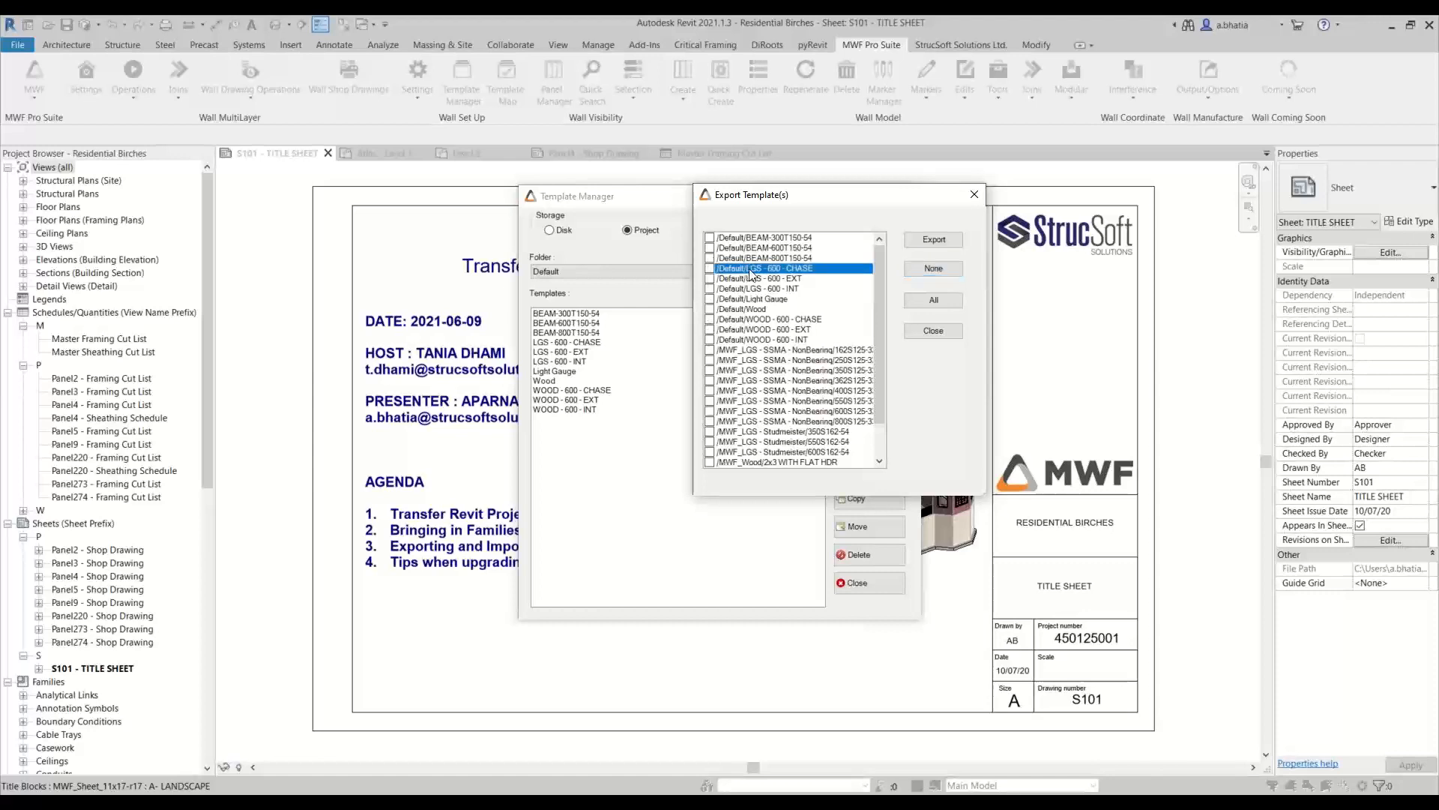
click(750, 310)
click(749, 310)
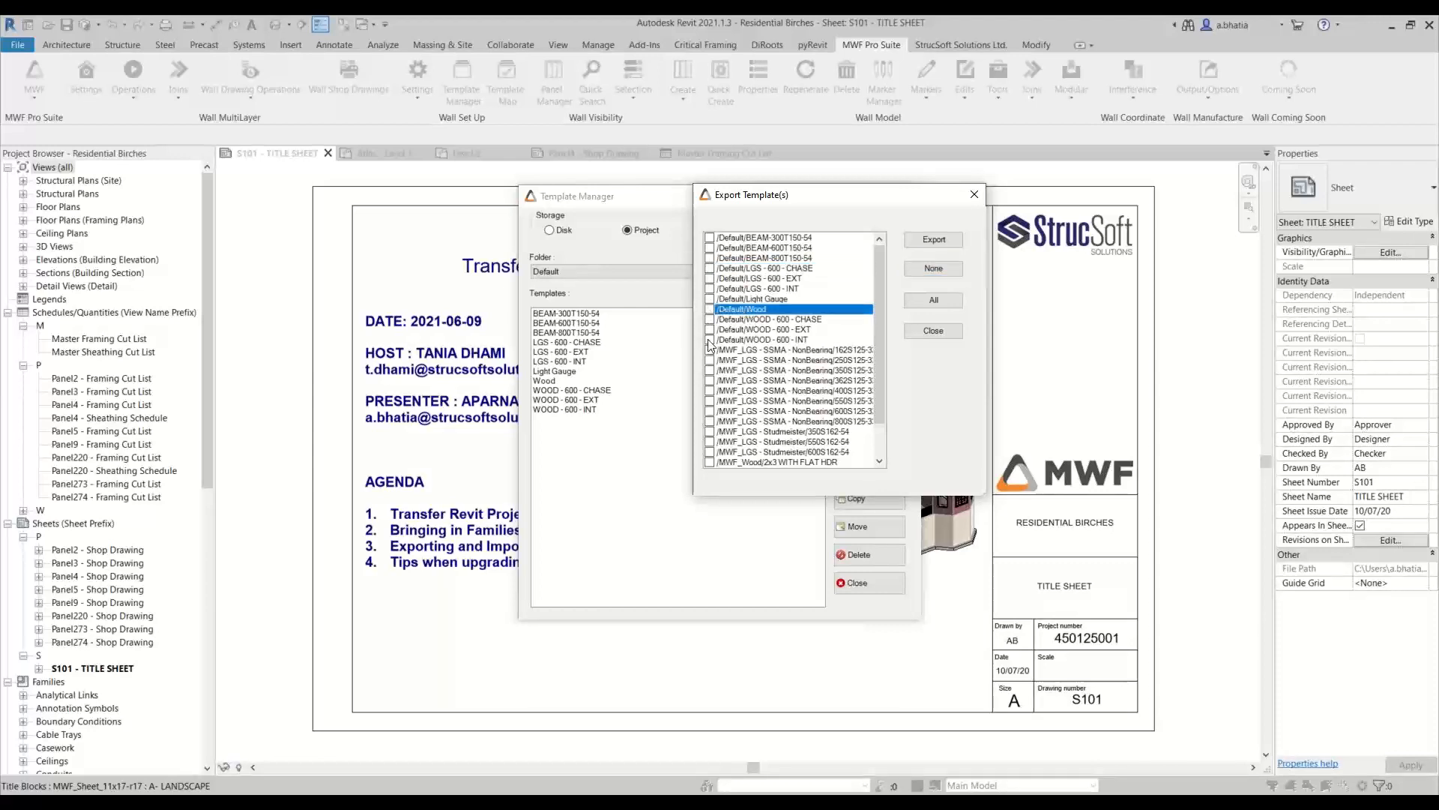
click(765, 300)
click(757, 309)
click(709, 310)
click(713, 320)
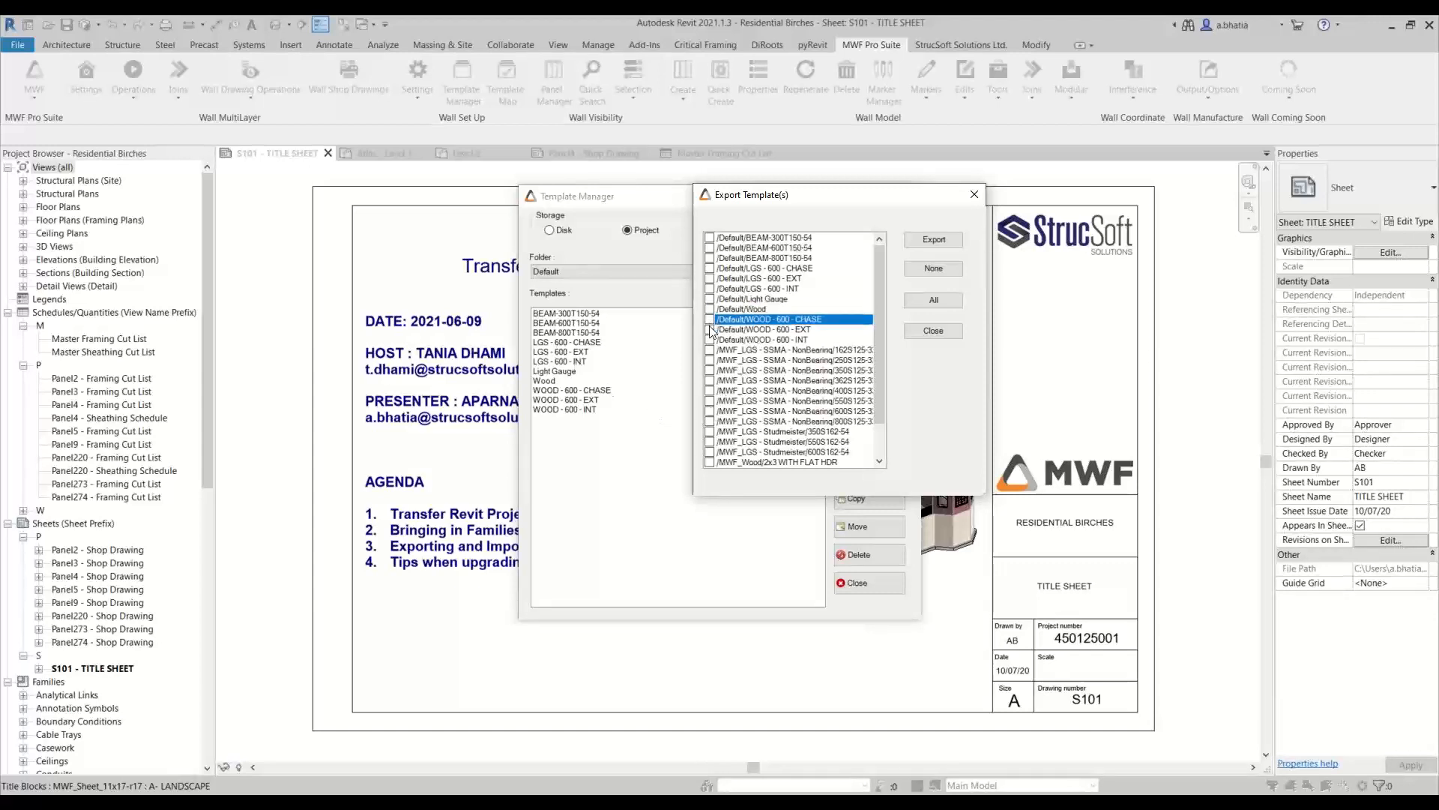
click(708, 320)
double_click(709, 330)
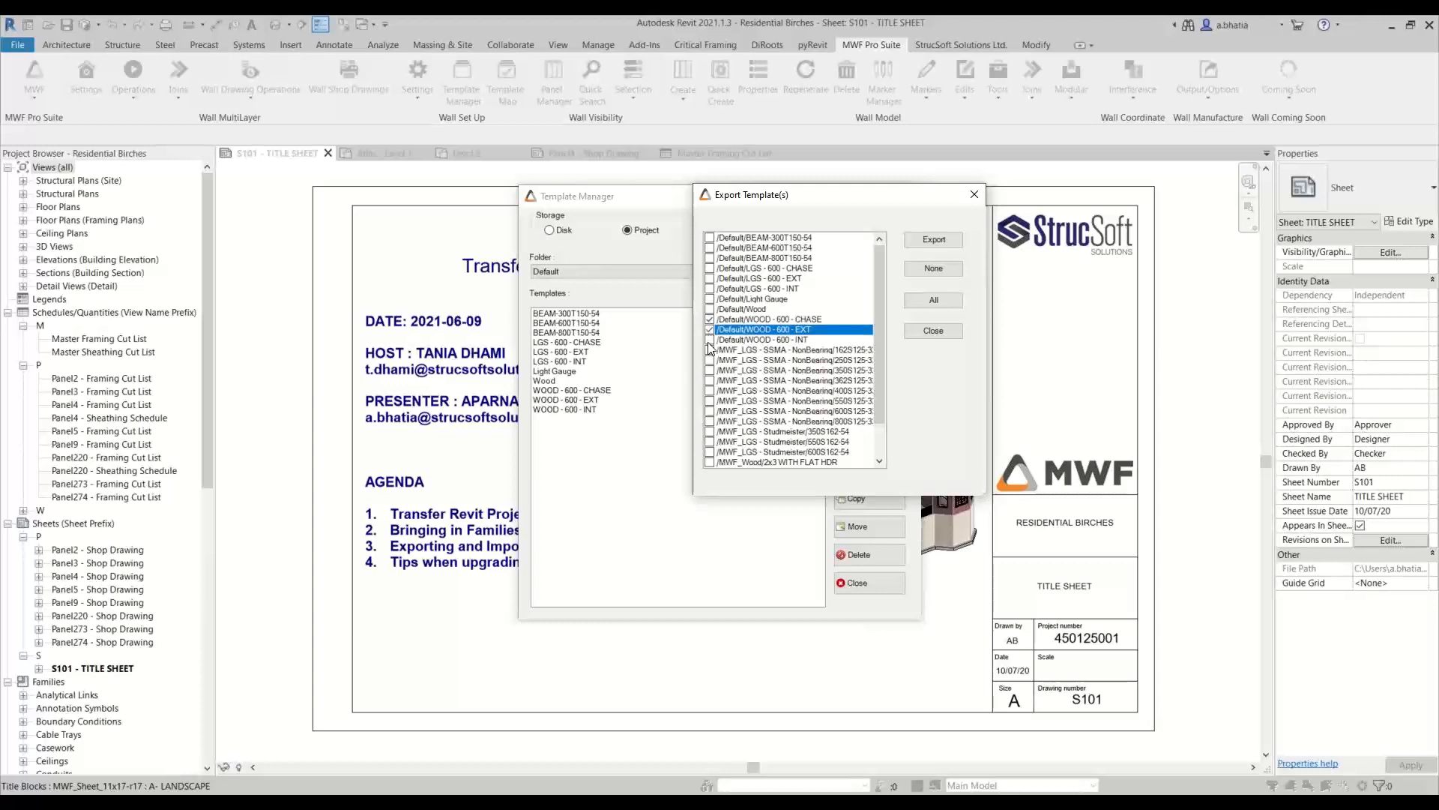
click(709, 340)
Add all five MWF_Wood templates to the export selection, from 2x3 WITH FLAT HDR to 2X6 WITH VERT HDR
scroll(719, 408, down, 2)
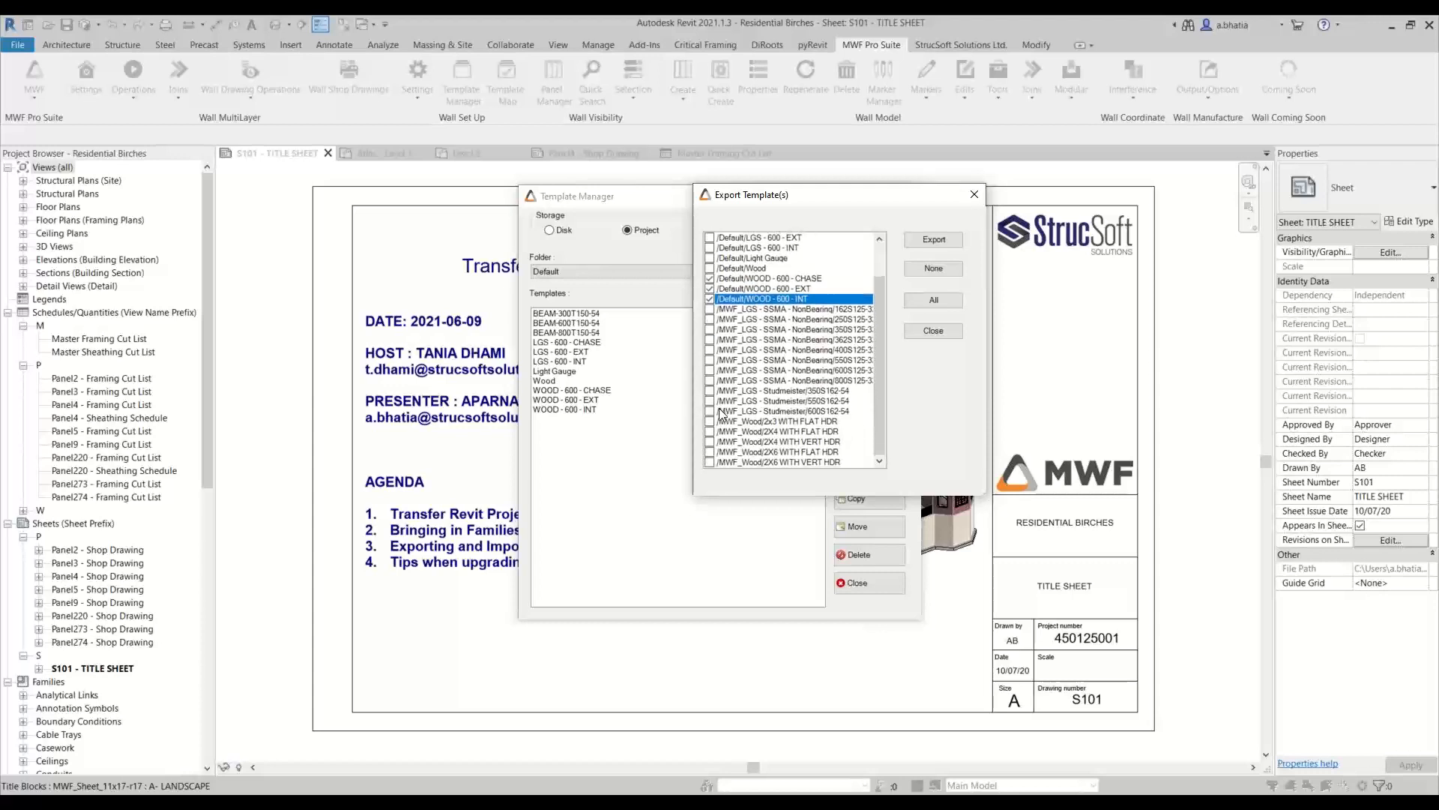
click(709, 422)
click(709, 422)
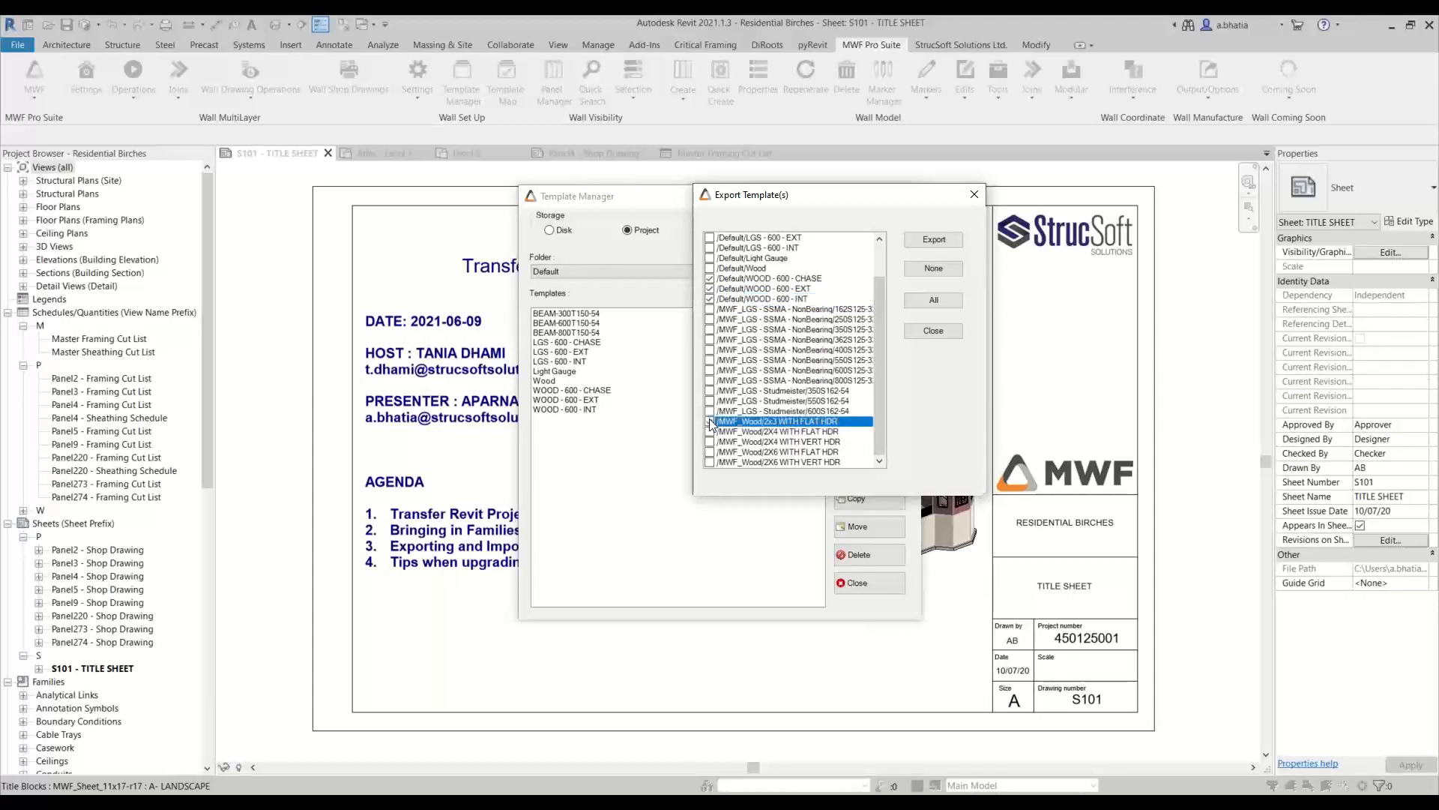
double_click(710, 432)
click(710, 441)
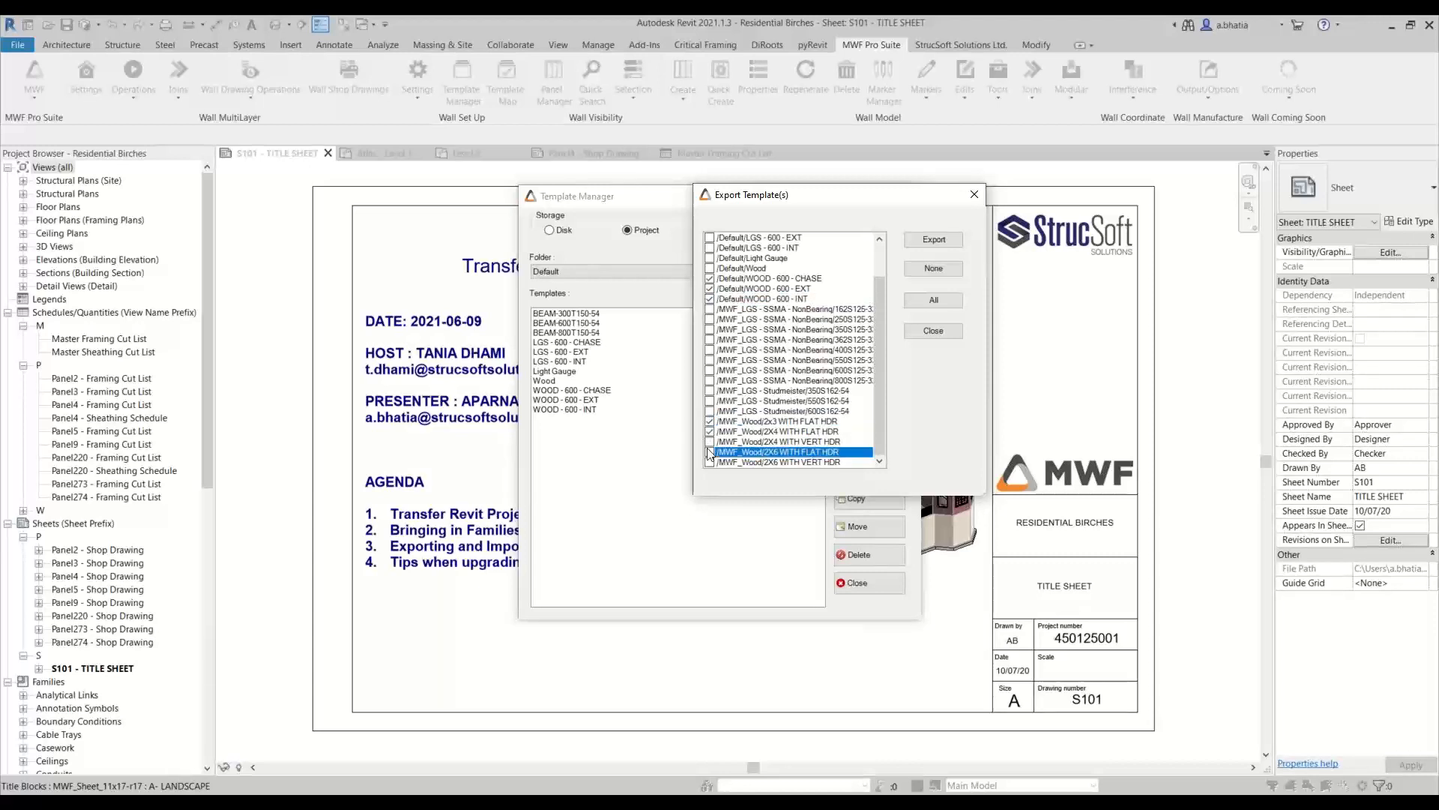
click(709, 451)
double_click(708, 443)
double_click(709, 451)
click(710, 462)
click(710, 463)
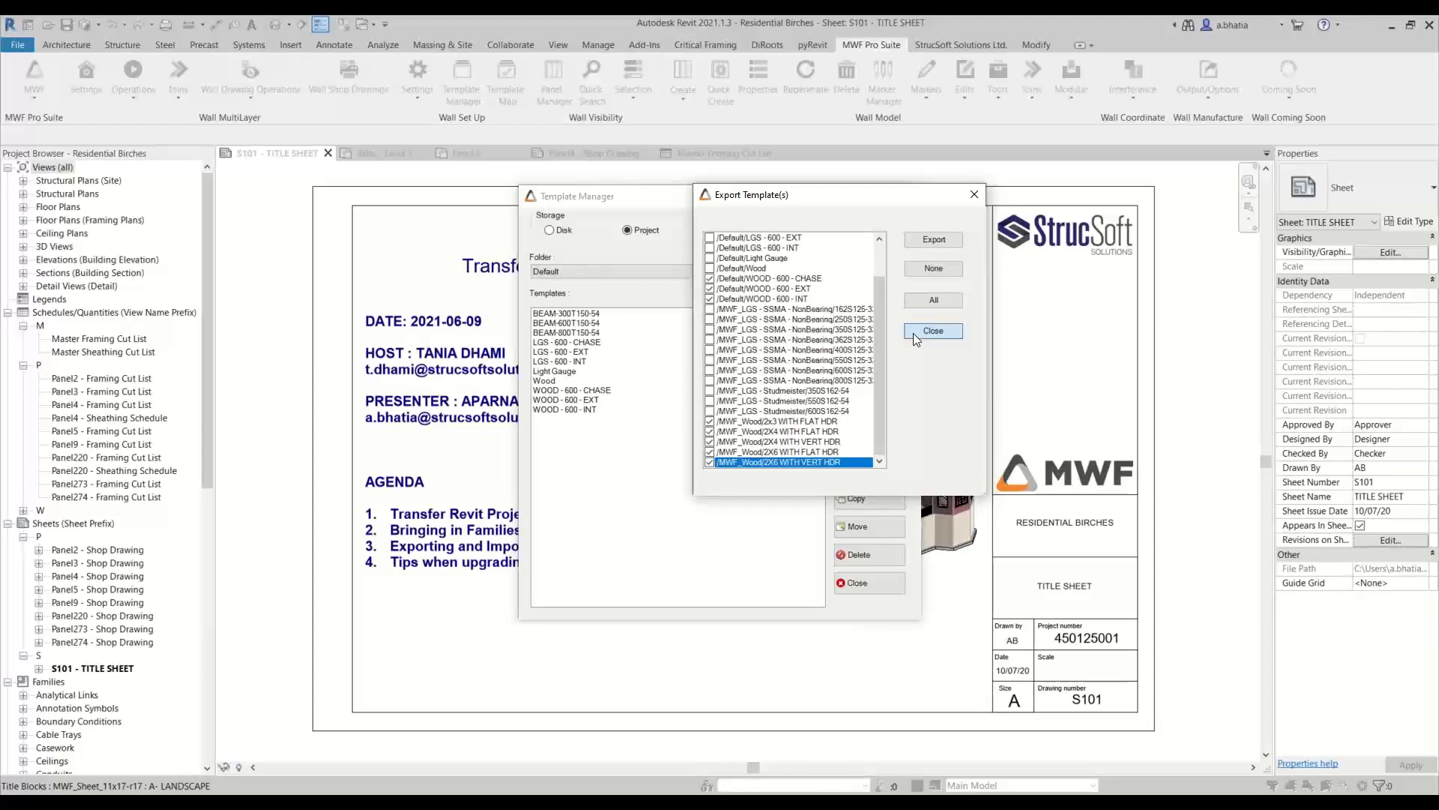
Export the chosen wall templates to the Family Library folder inside Webinar as Residential SL Templates and close the Template Manager
click(943, 242)
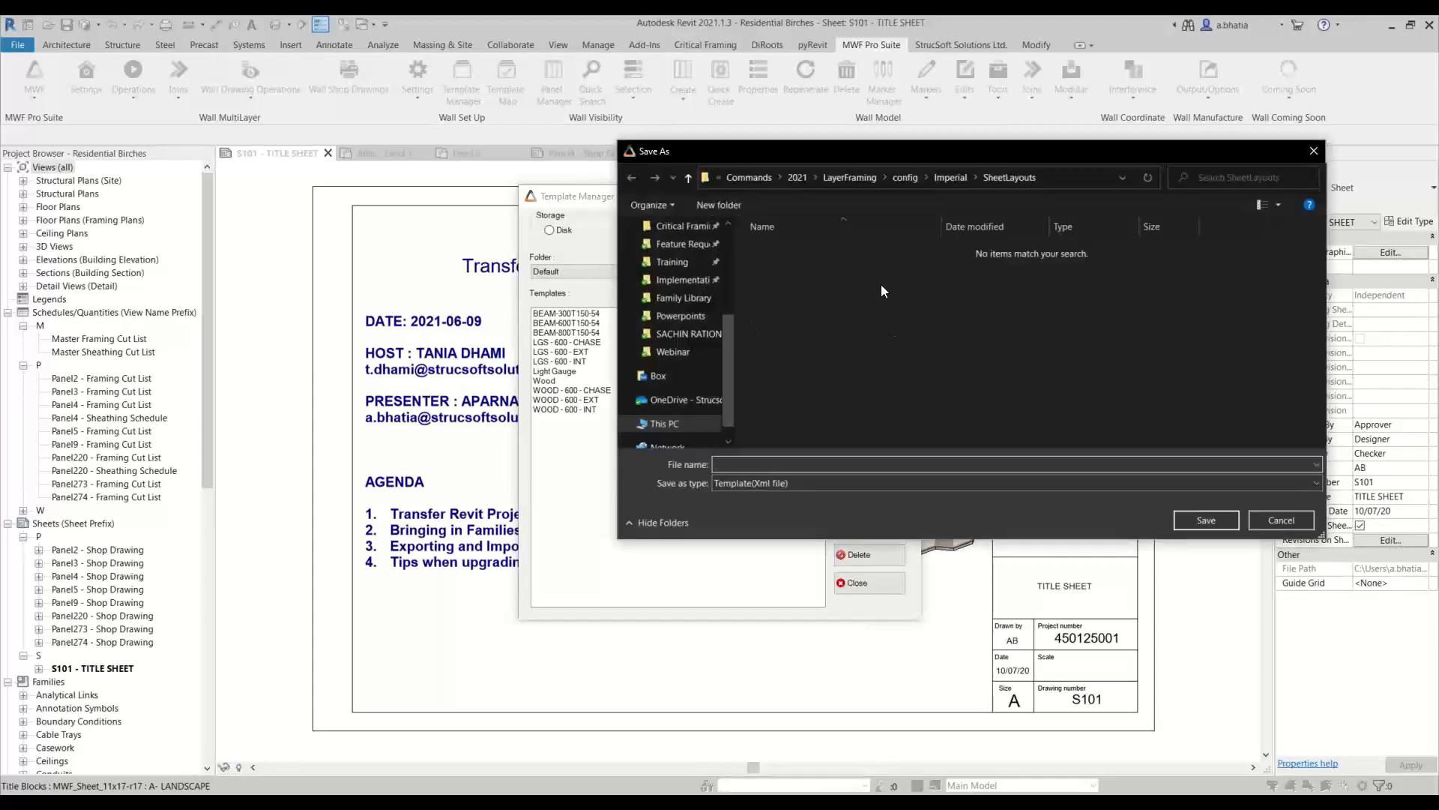
click(670, 352)
double_click(811, 253)
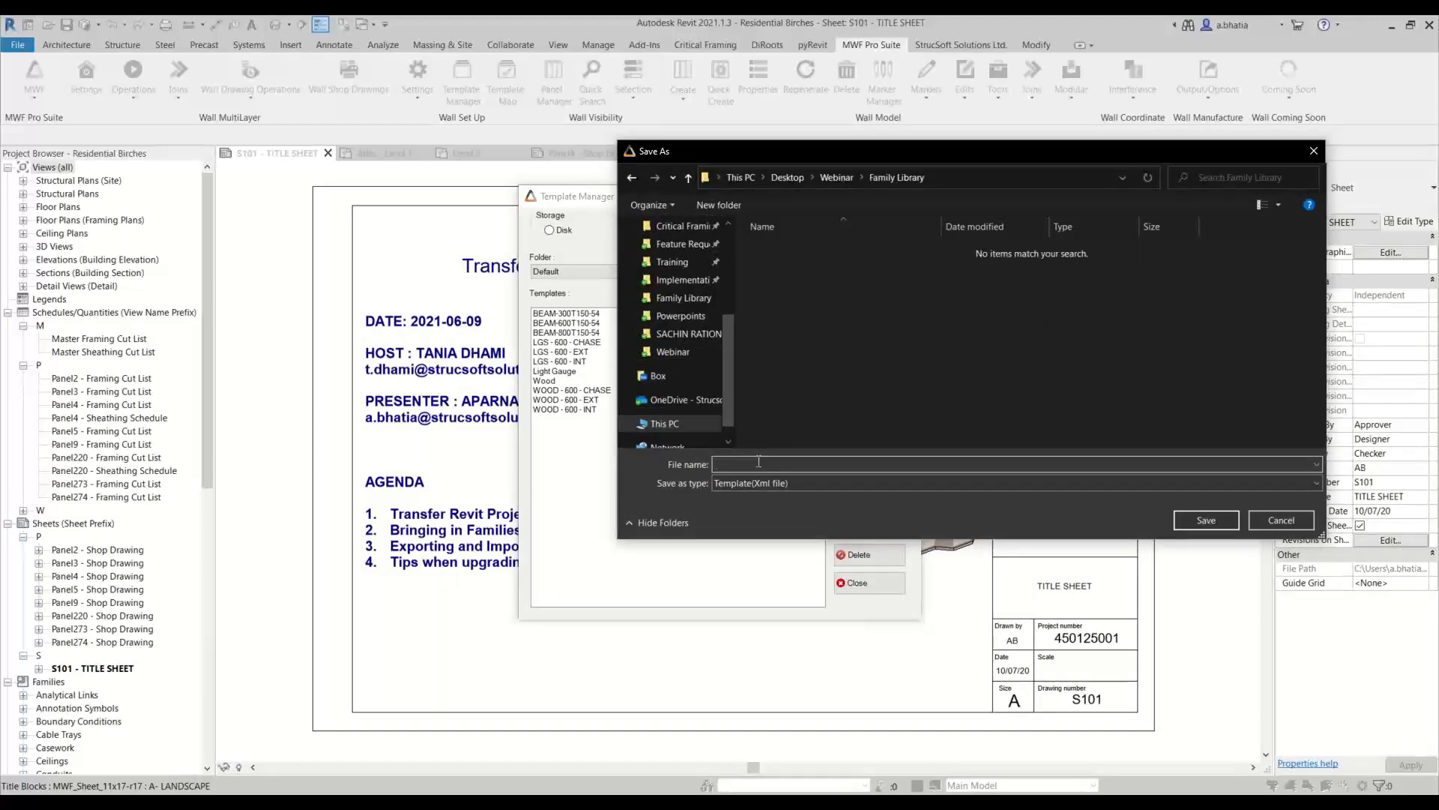
click(758, 461)
text(Resi)
text(dential SL Templates)
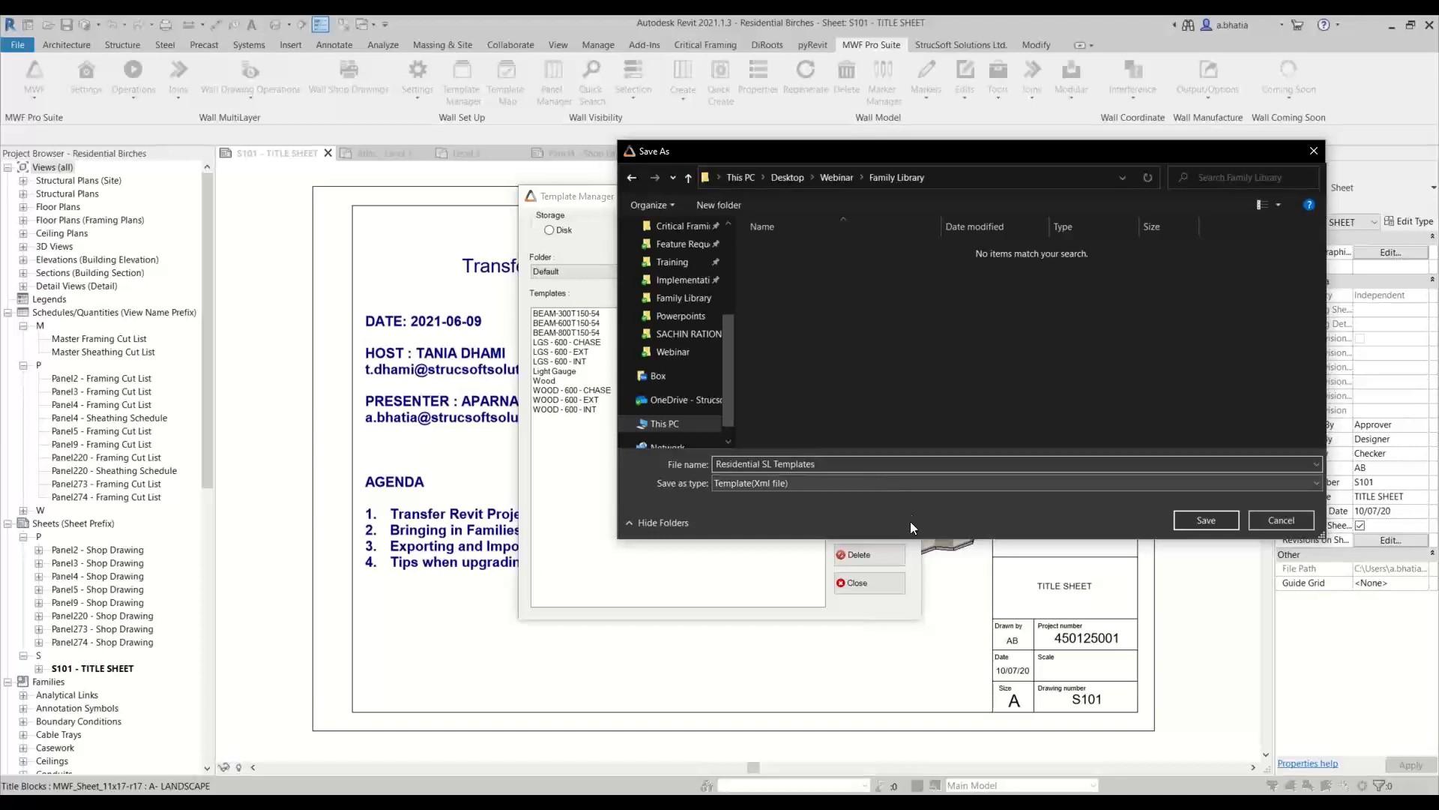
click(1230, 524)
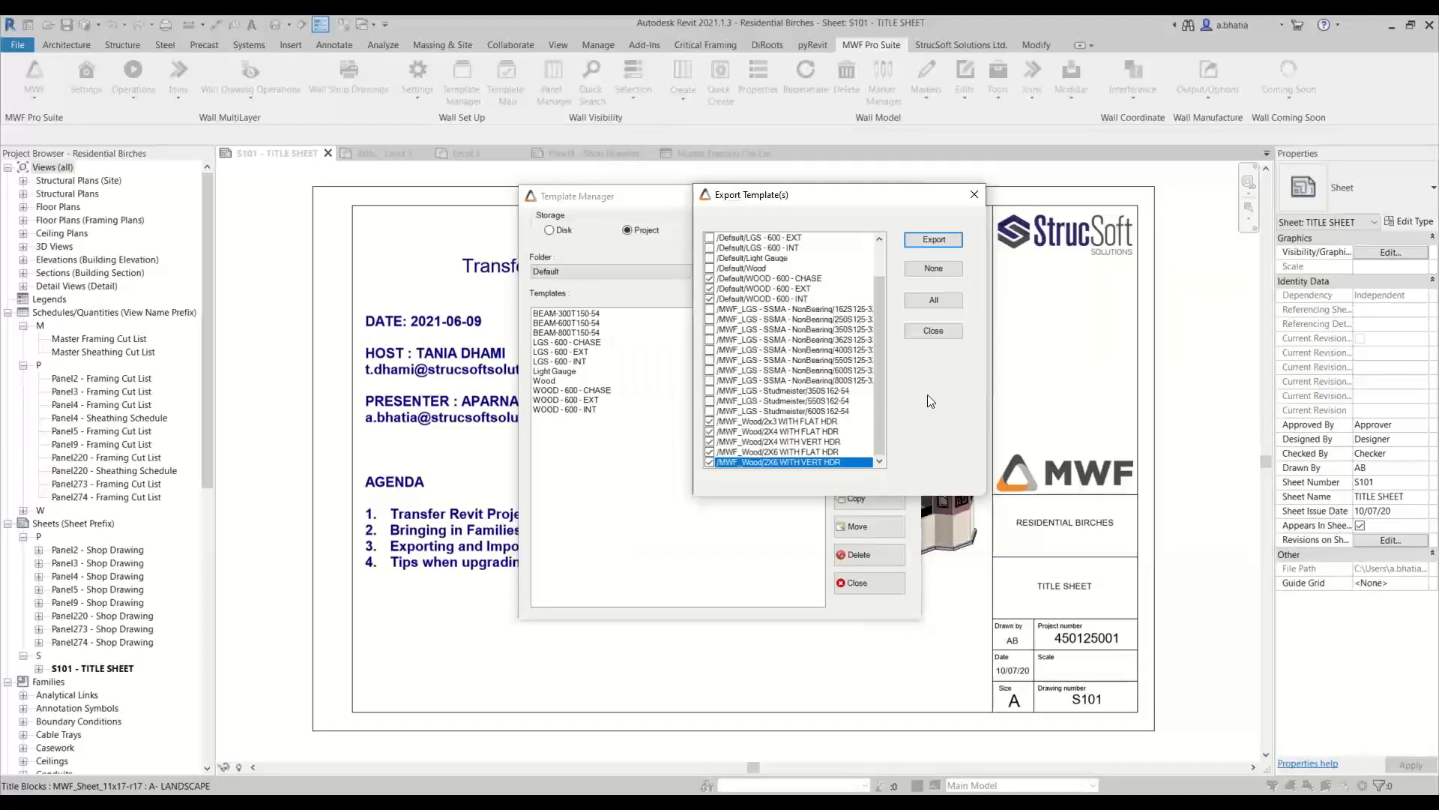
click(947, 335)
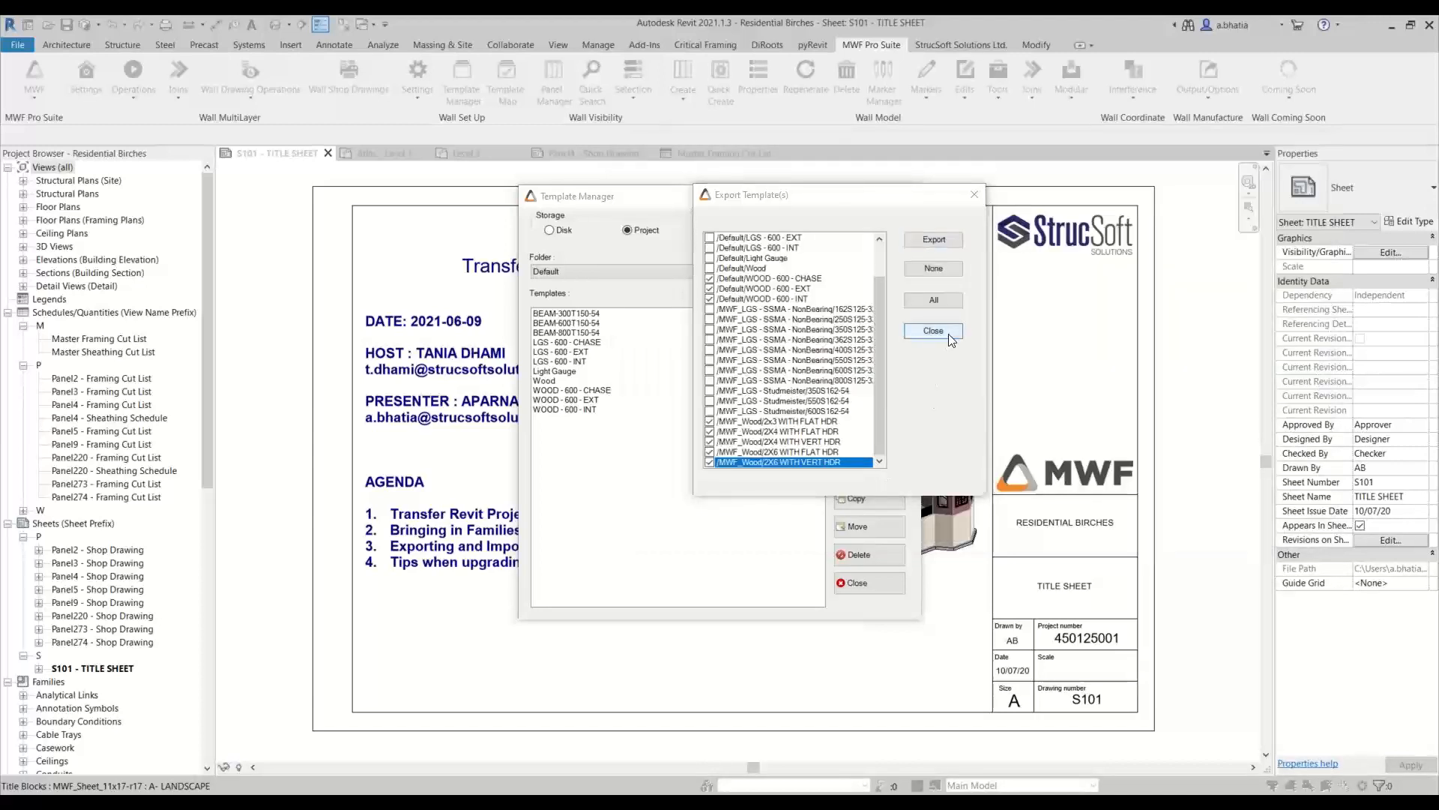
click(881, 592)
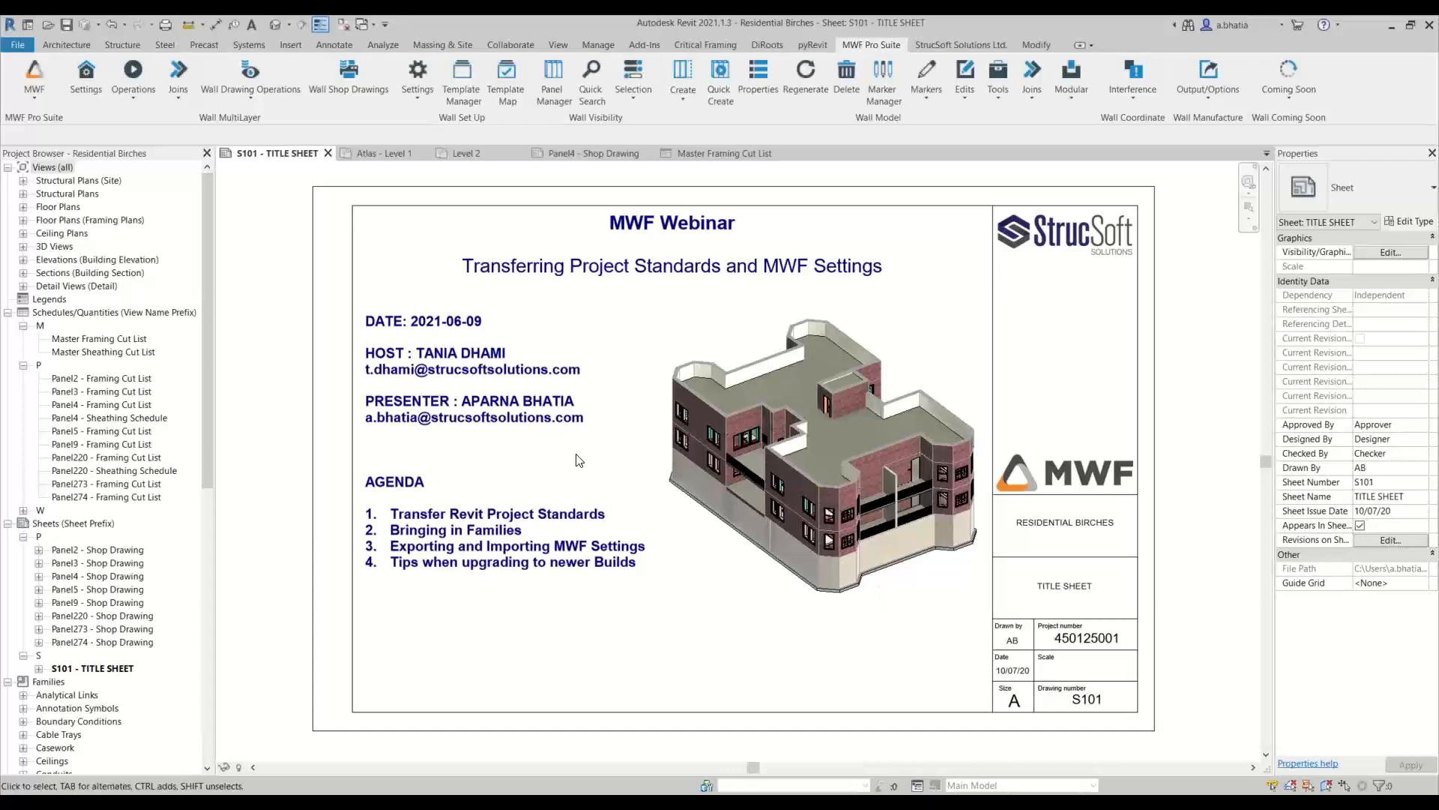
In the MWF project settings, choose the GWB, OSB and PLY sheathing templates for export, leaving out Default Template
click(86, 88)
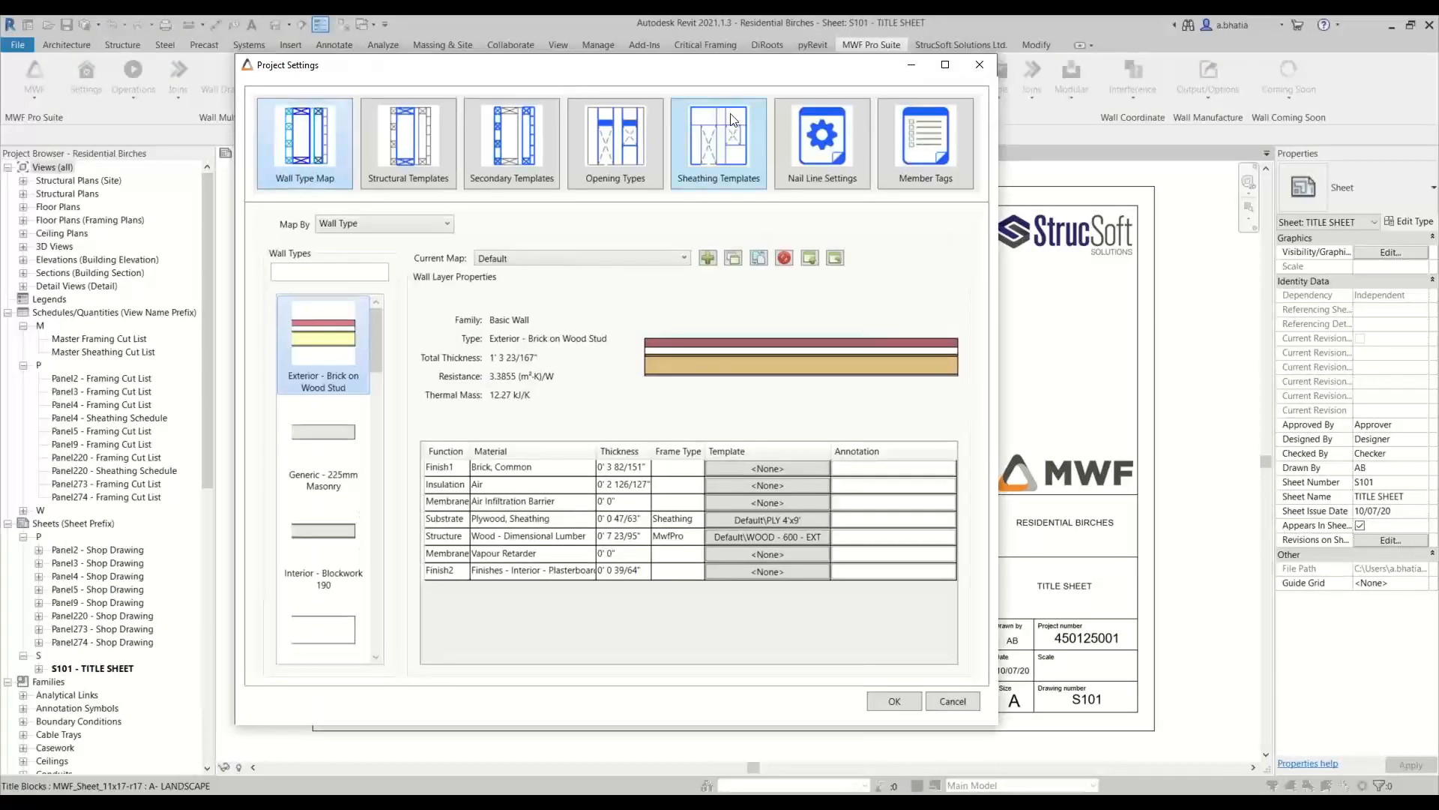
click(734, 119)
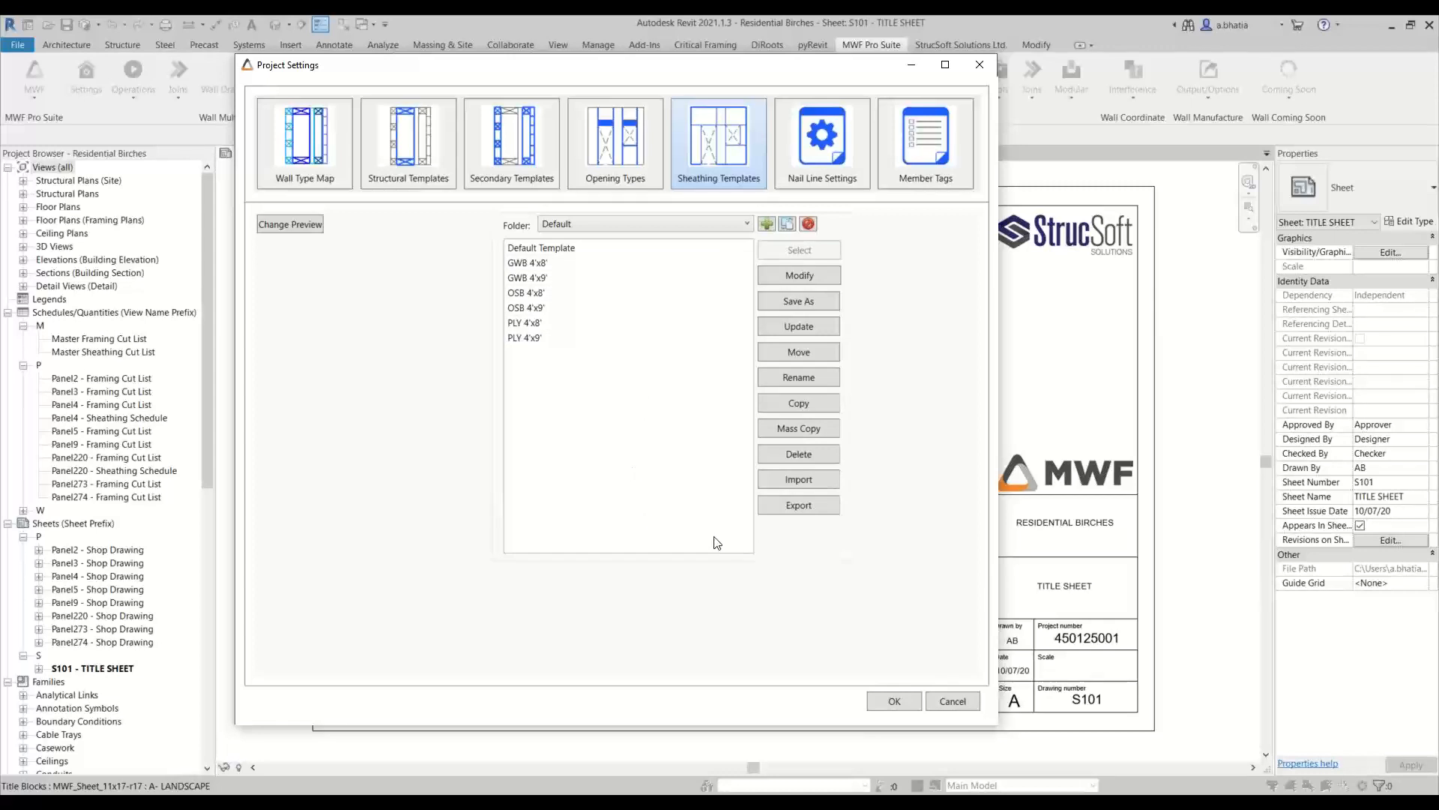
click(805, 507)
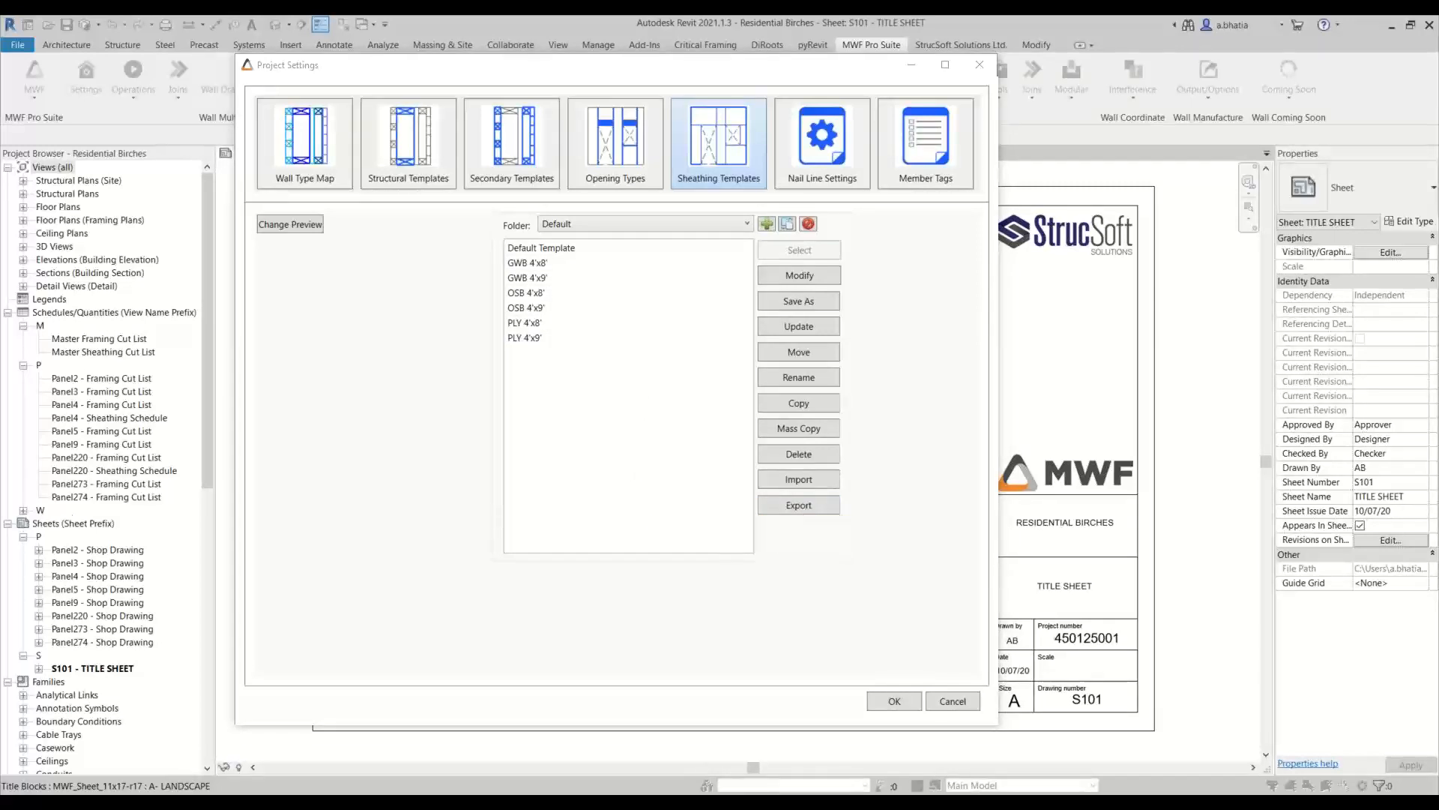
drag(112, 314, 1049, 287)
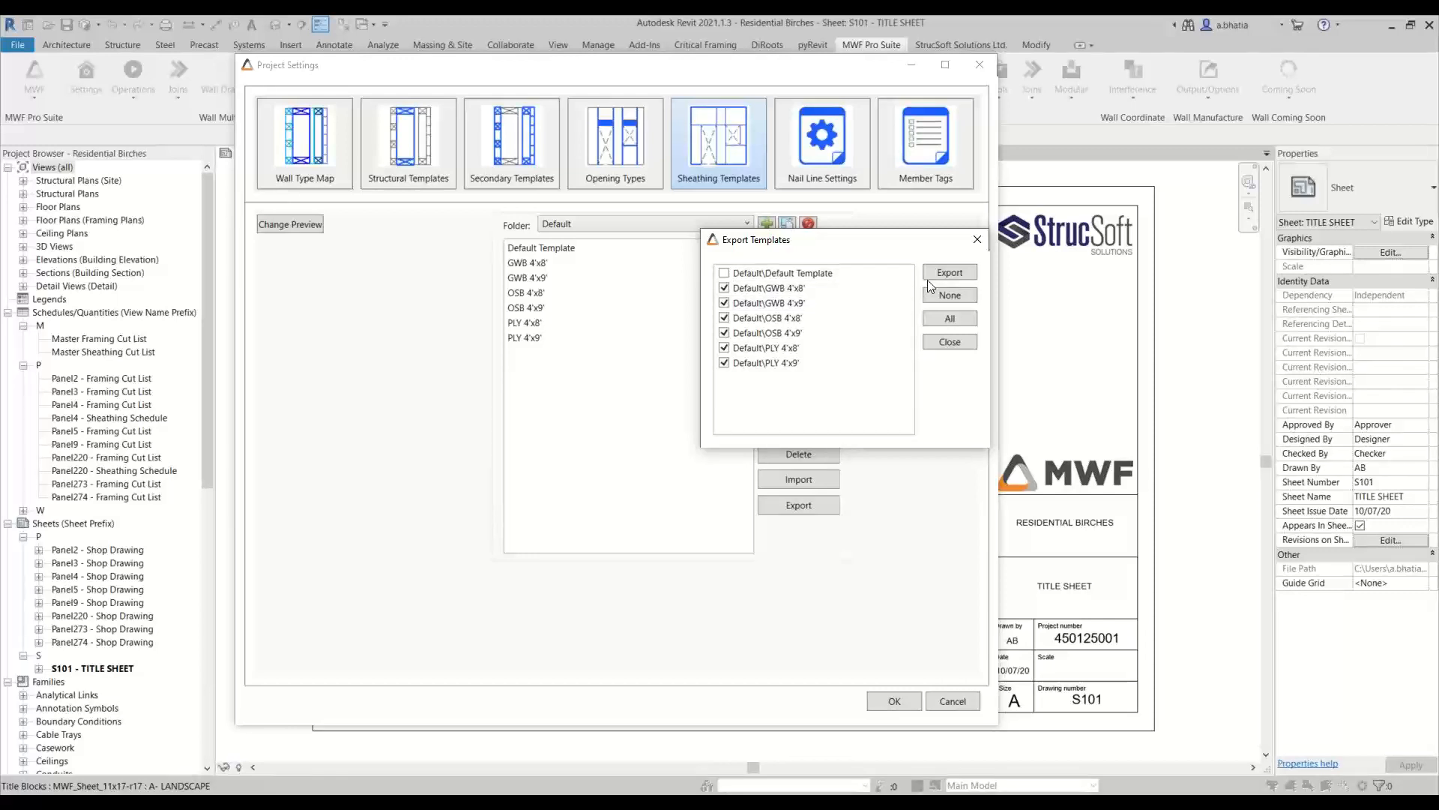
Export the chosen sheathing templates to the Family Library folder as Residential Sheathing Templates and close the export selection
click(949, 273)
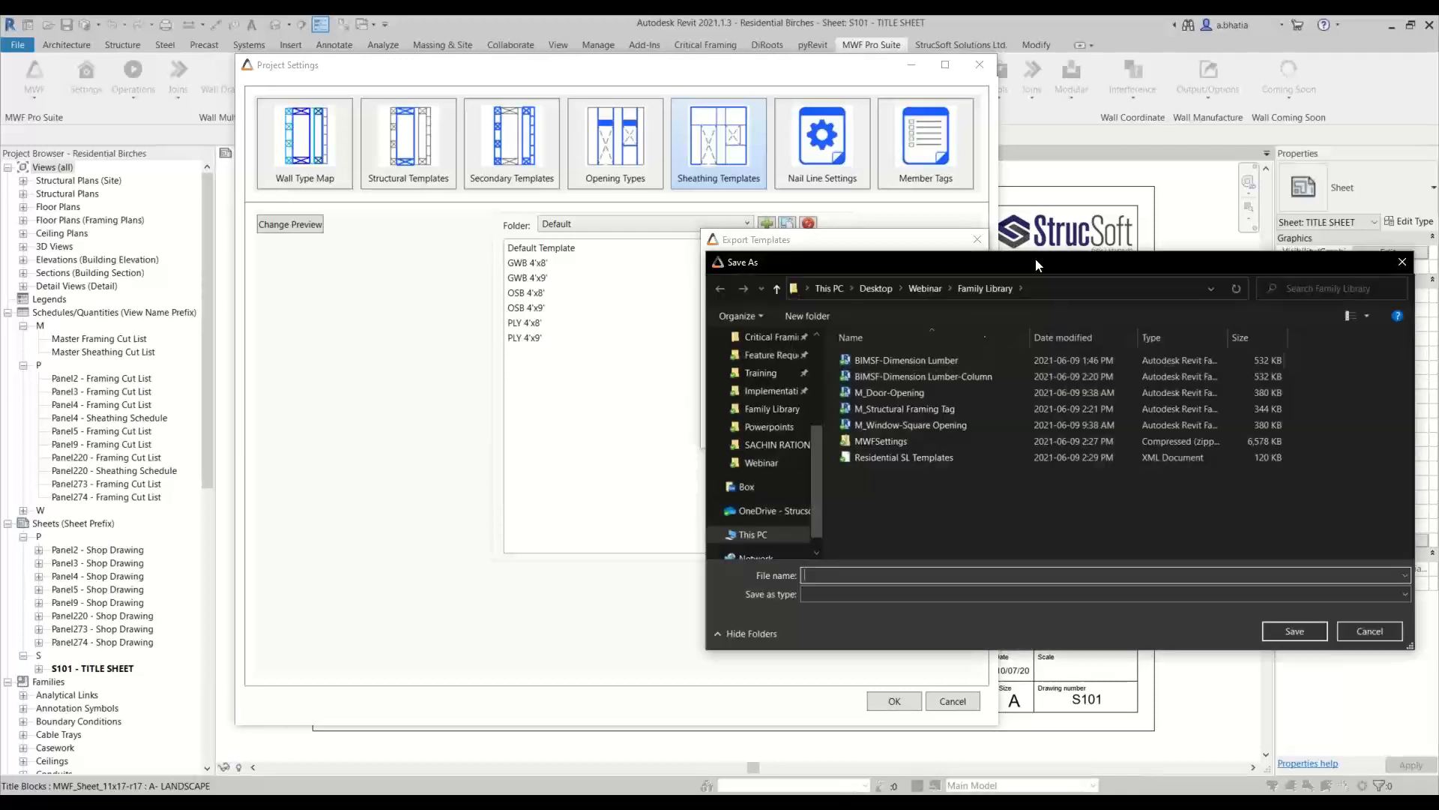
drag(1004, 257, 713, 258)
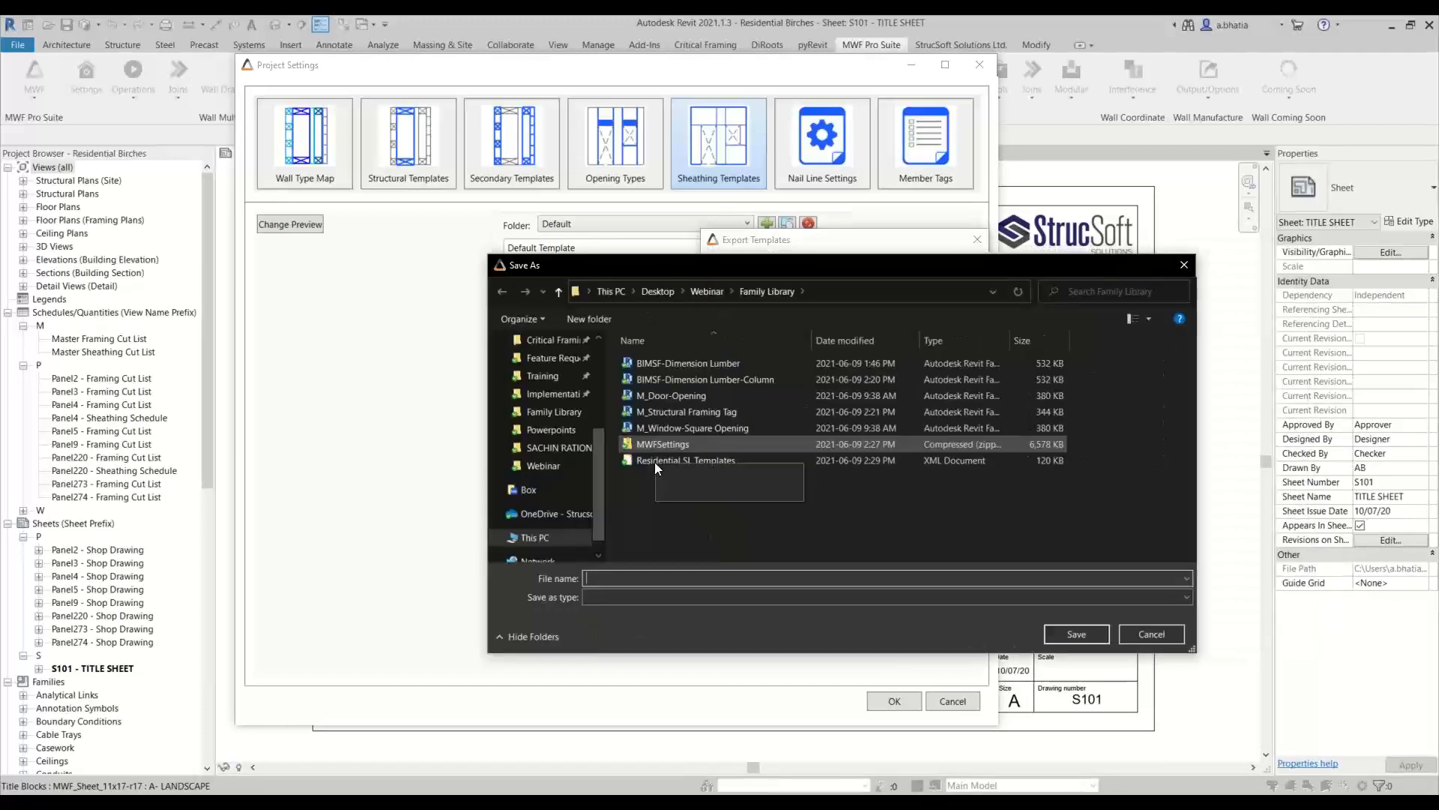
click(654, 462)
click(648, 577)
drag(644, 578, 637, 578)
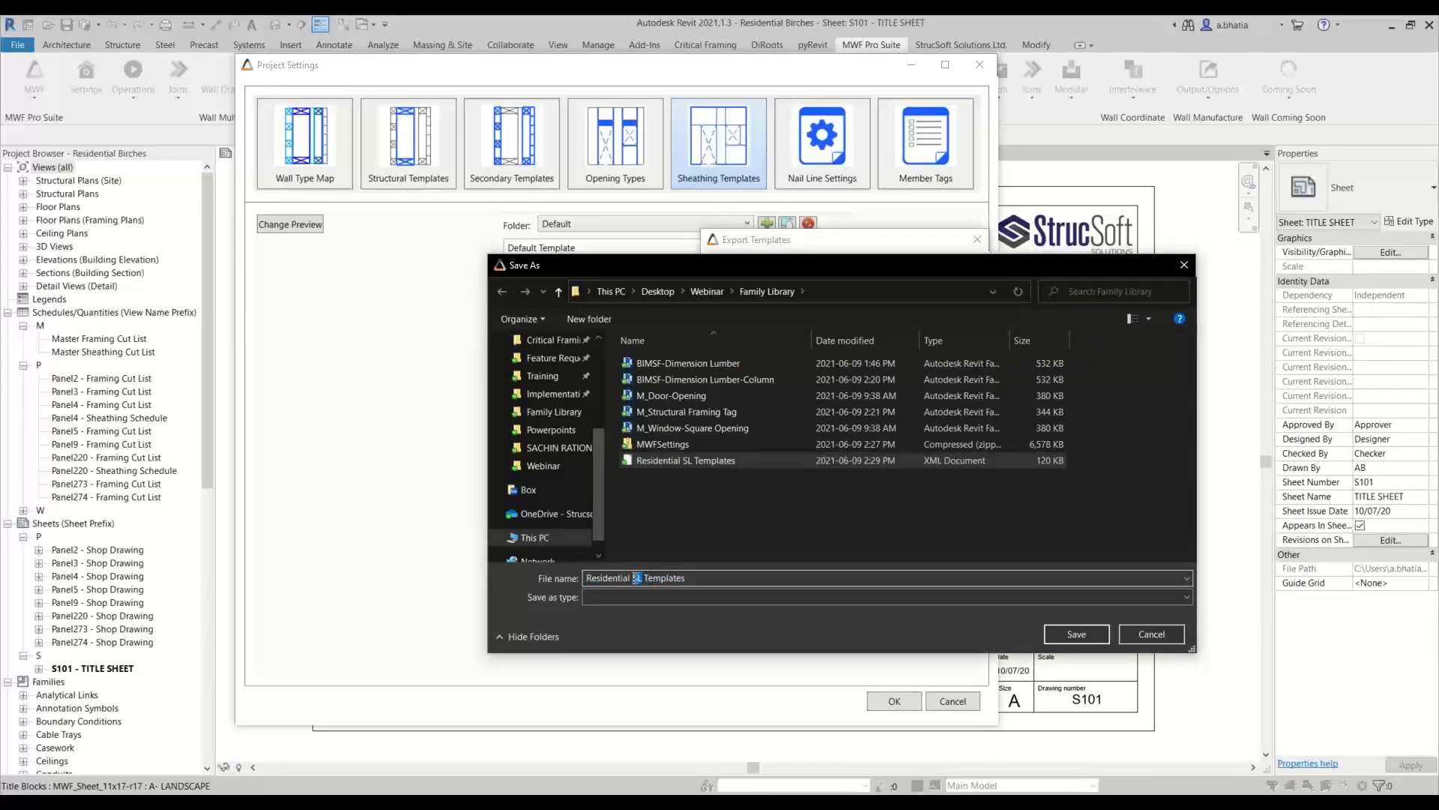
text(heathing)
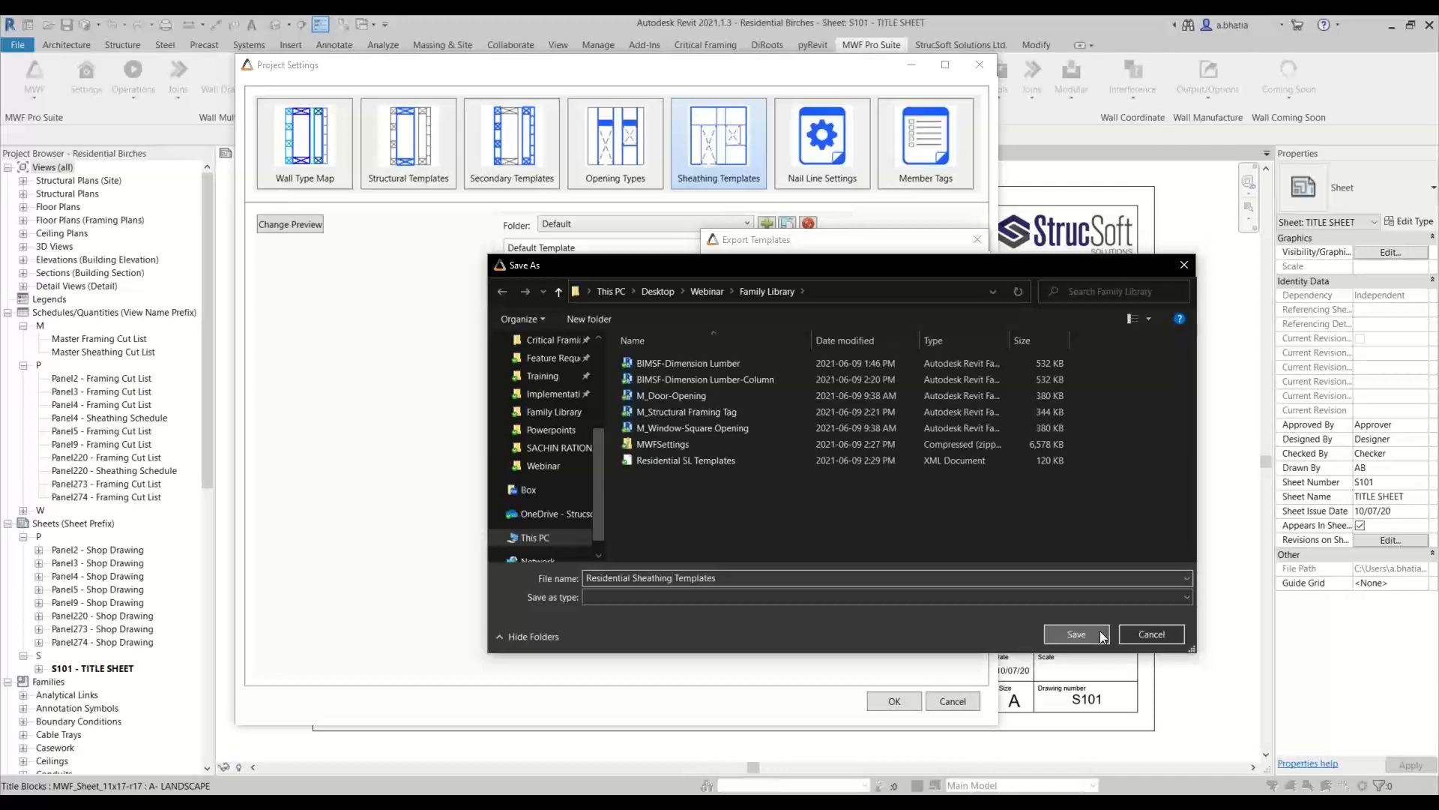
click(1076, 635)
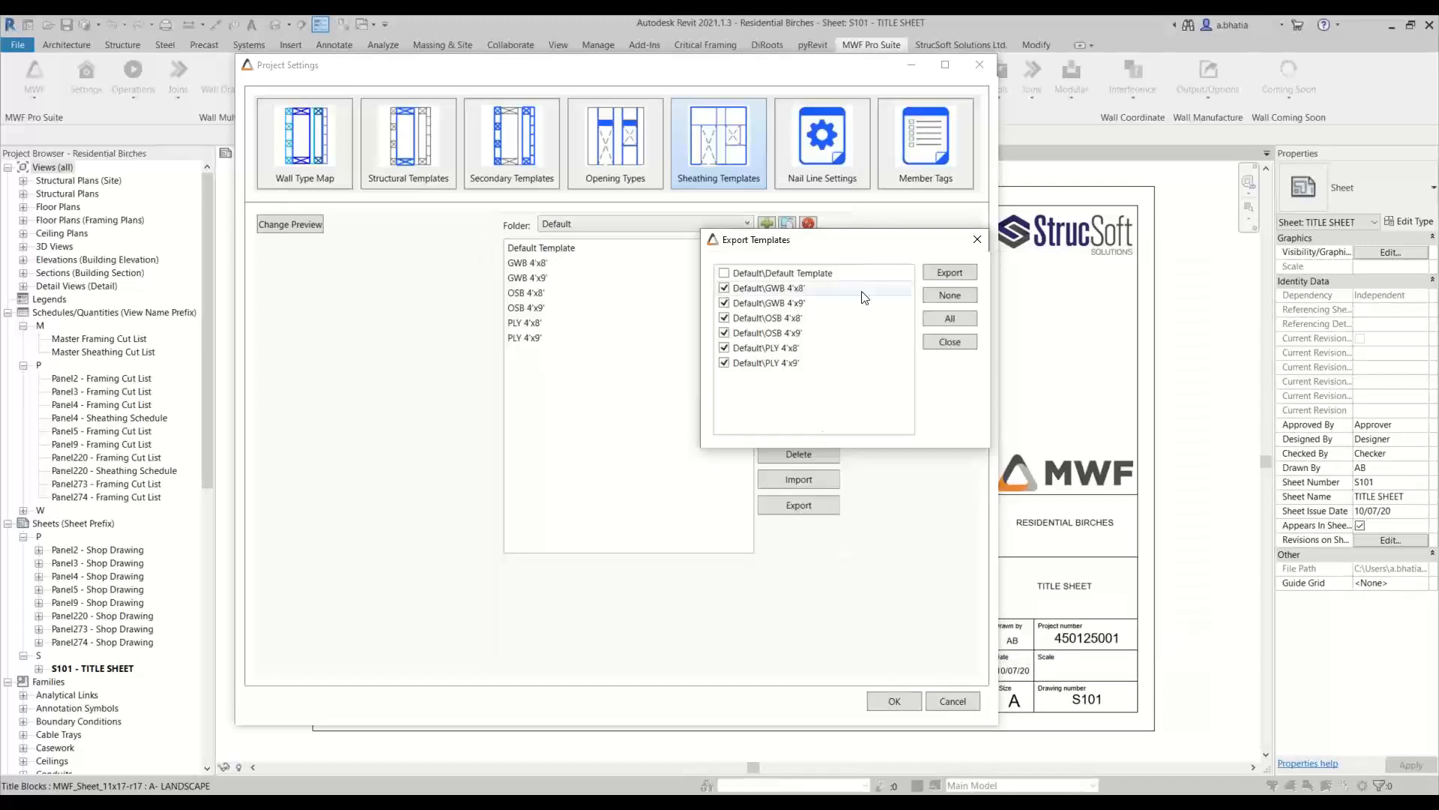
click(946, 343)
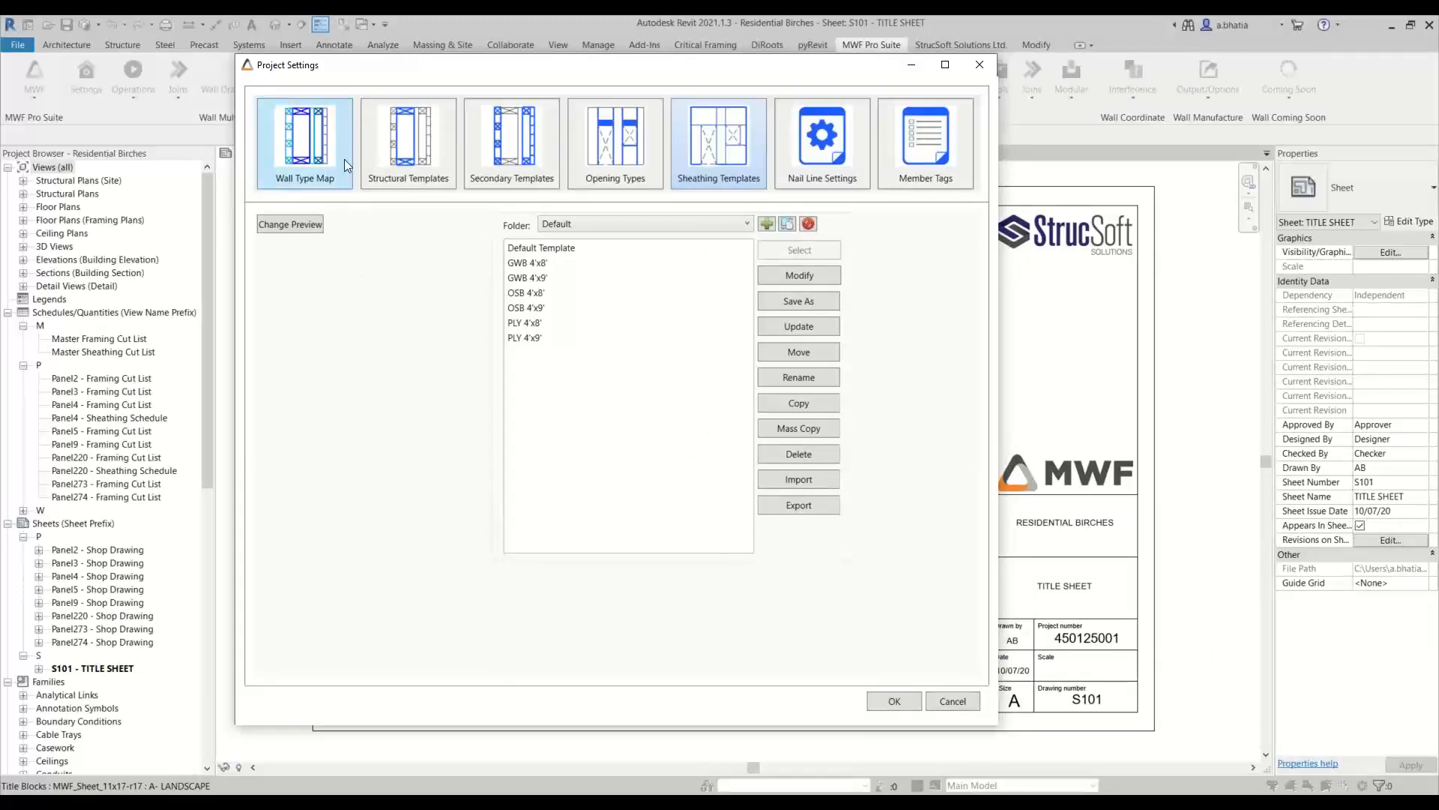
Export the Default wall type map to the Family Library folder as Residential ML Templates
click(322, 149)
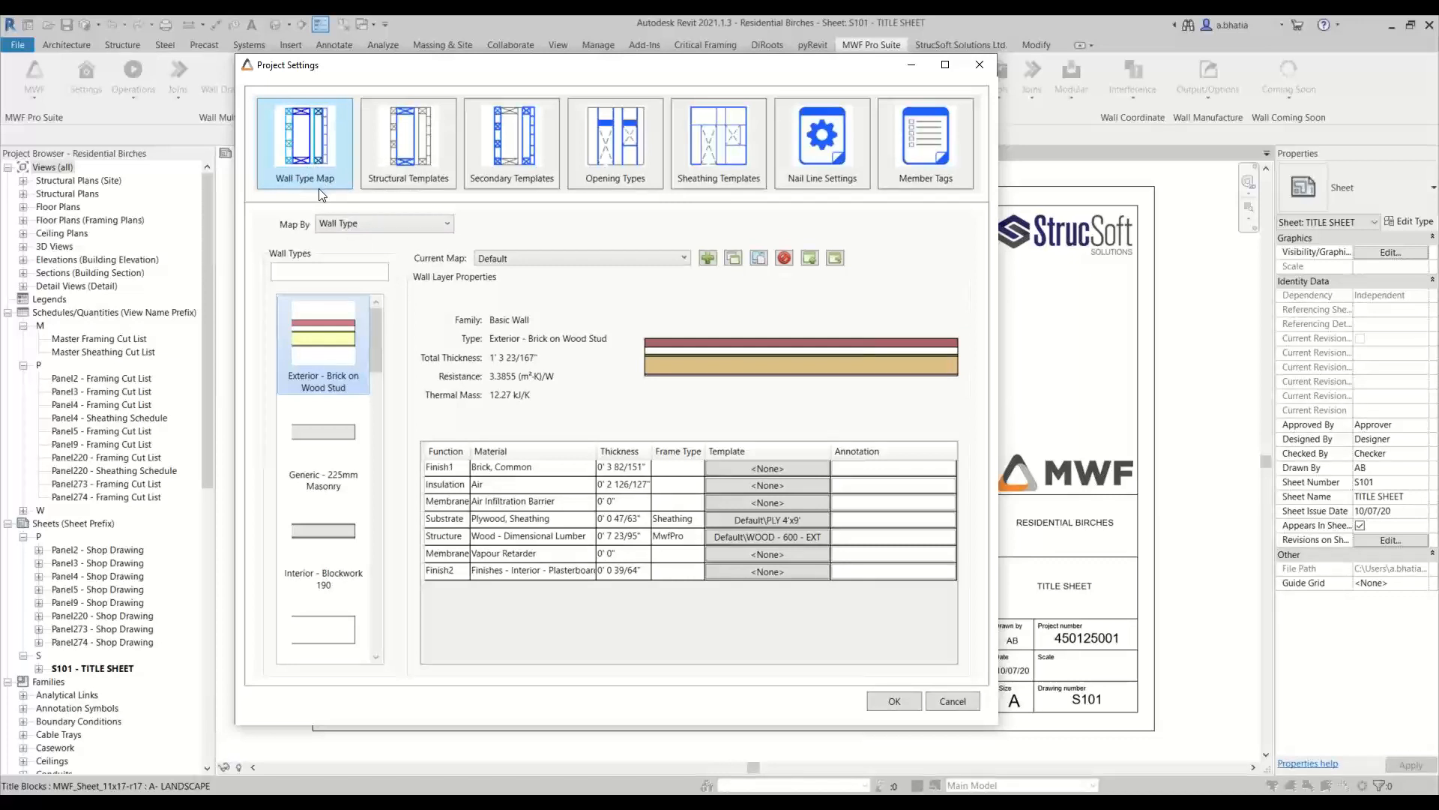
click(586, 259)
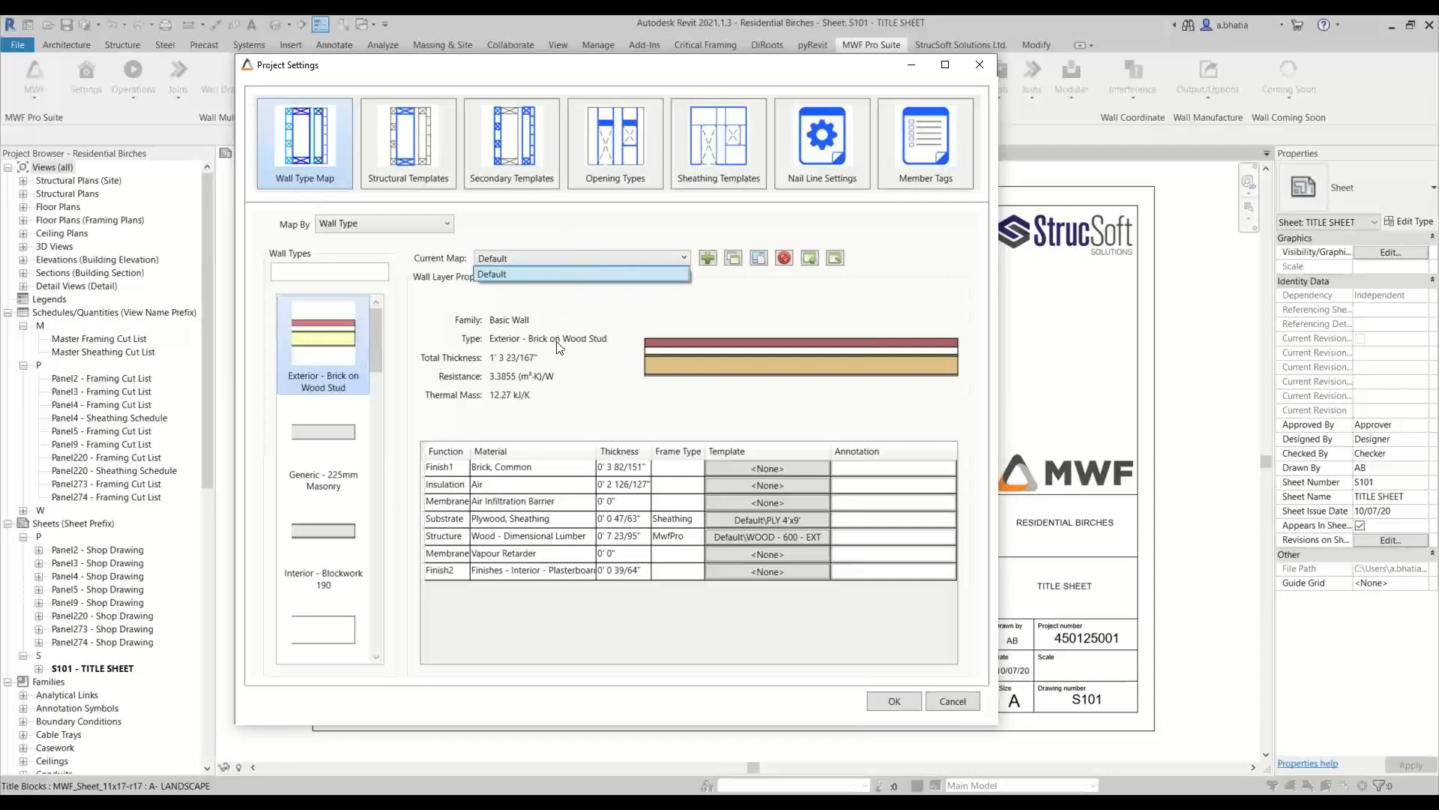
click(574, 252)
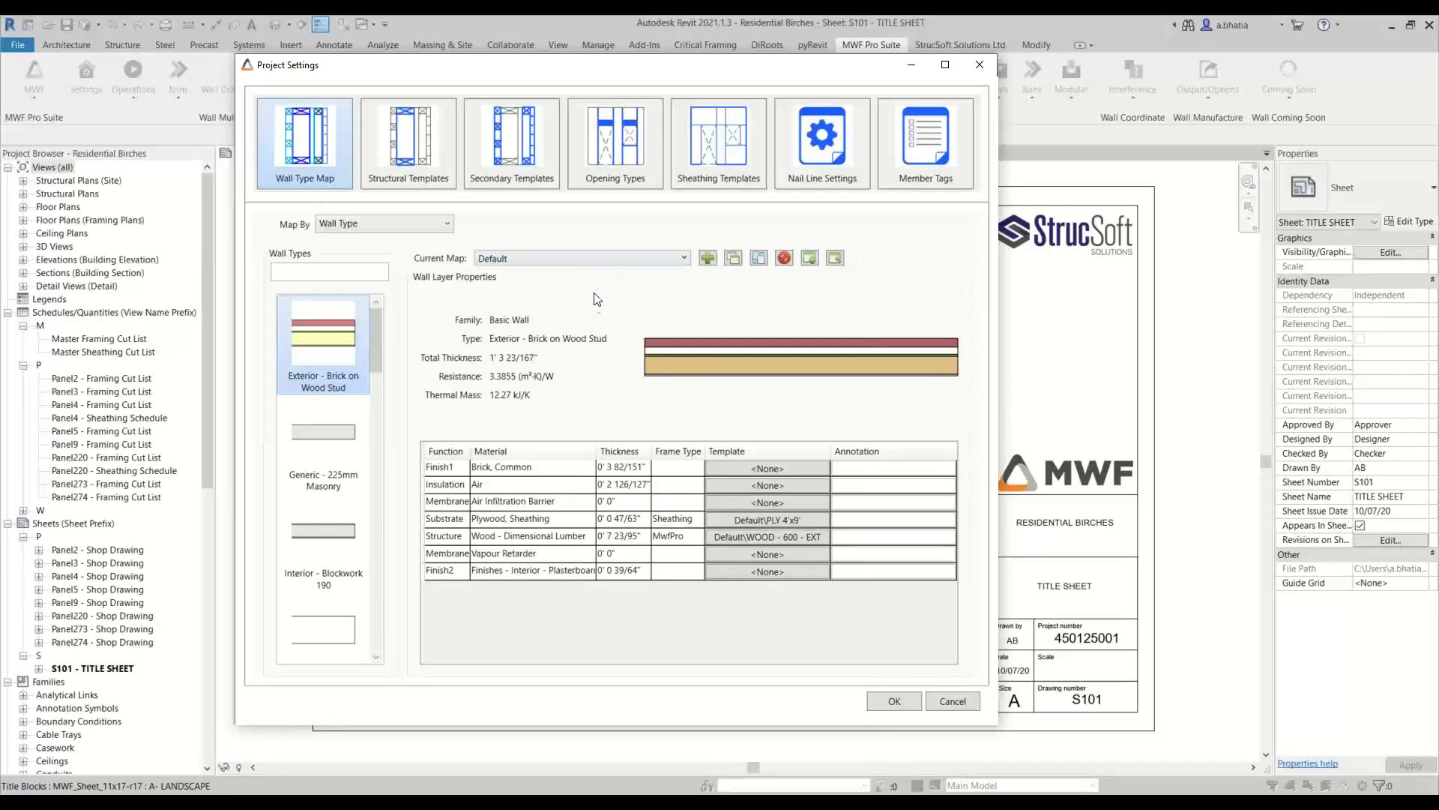
click(835, 260)
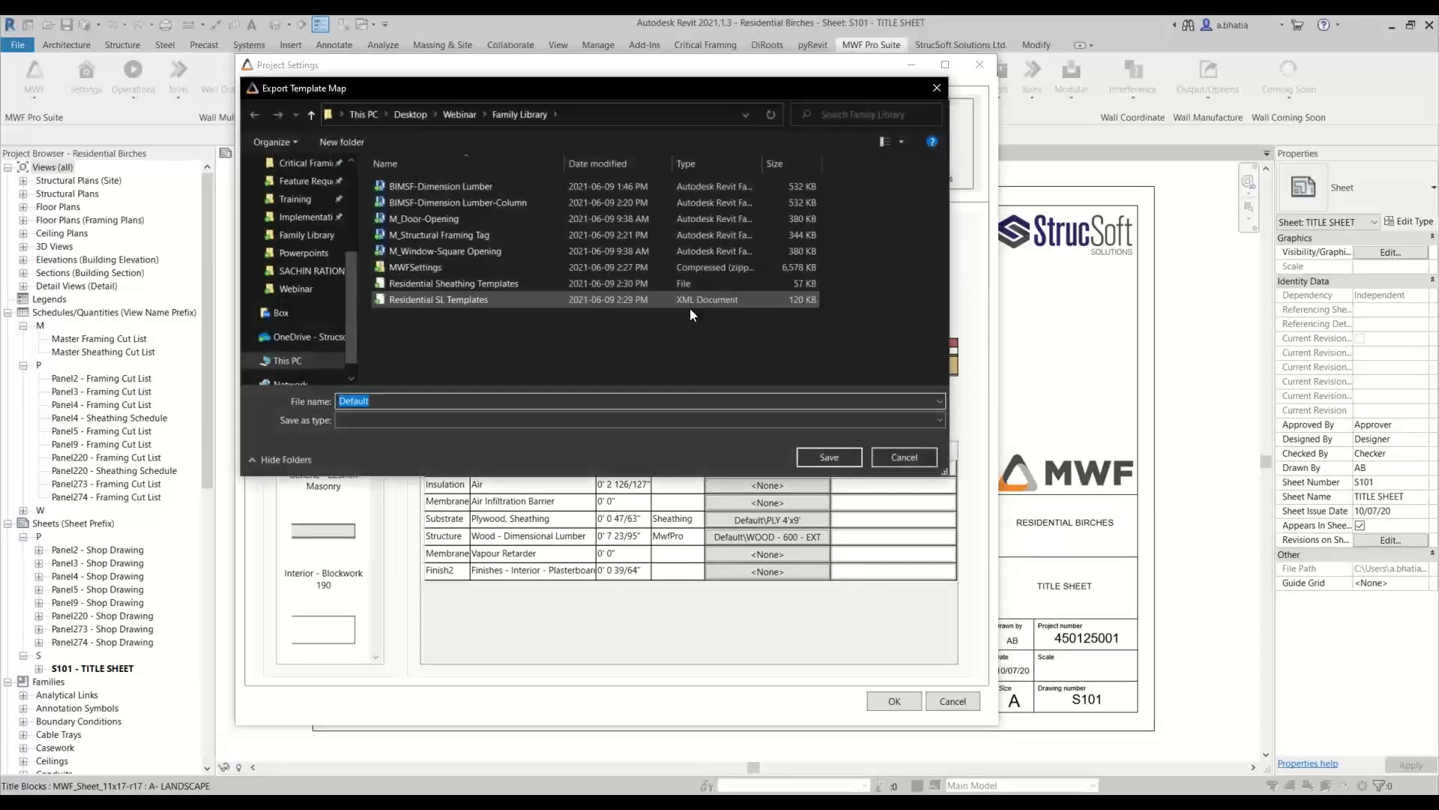
drag(511, 84, 649, 305)
click(600, 517)
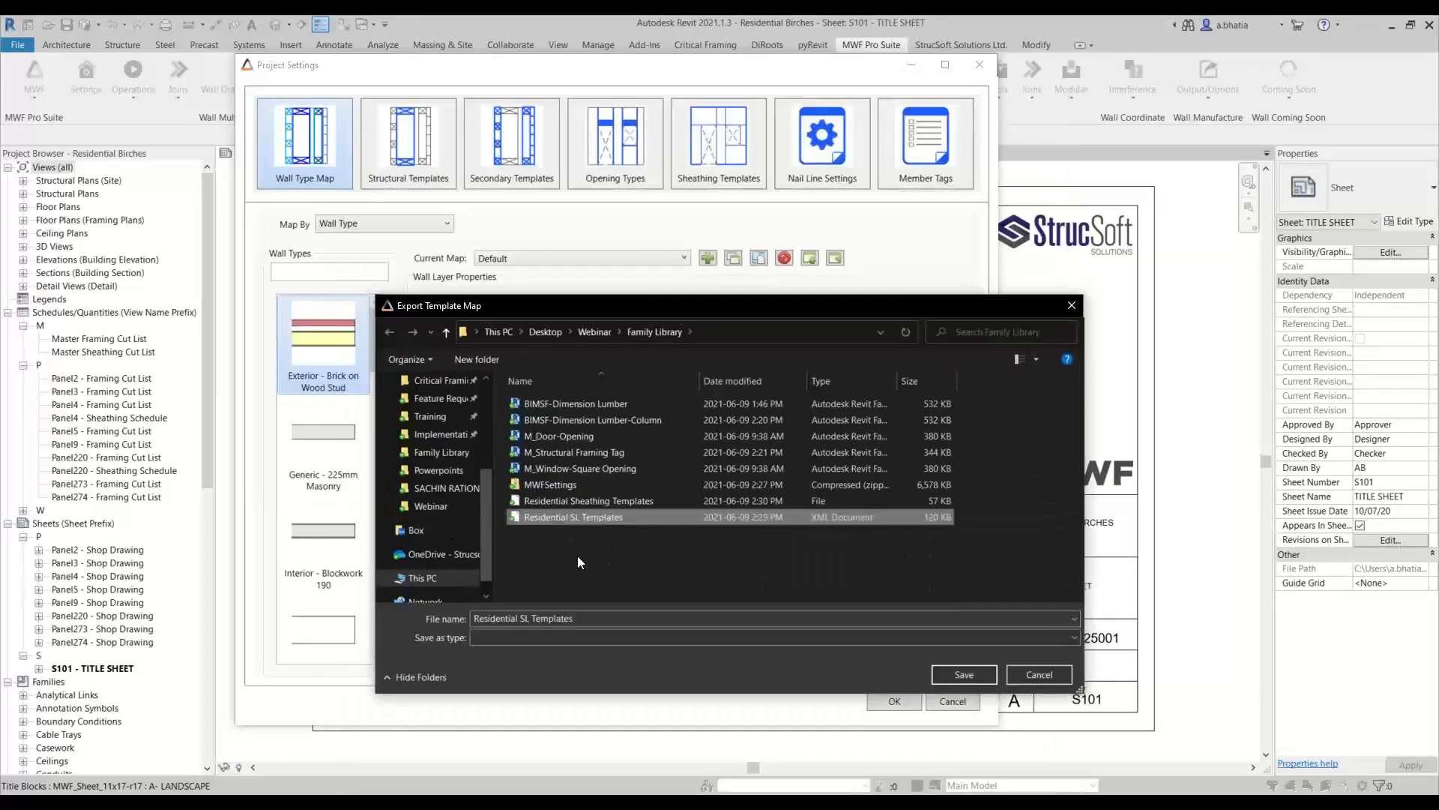
click(522, 618)
click(523, 618)
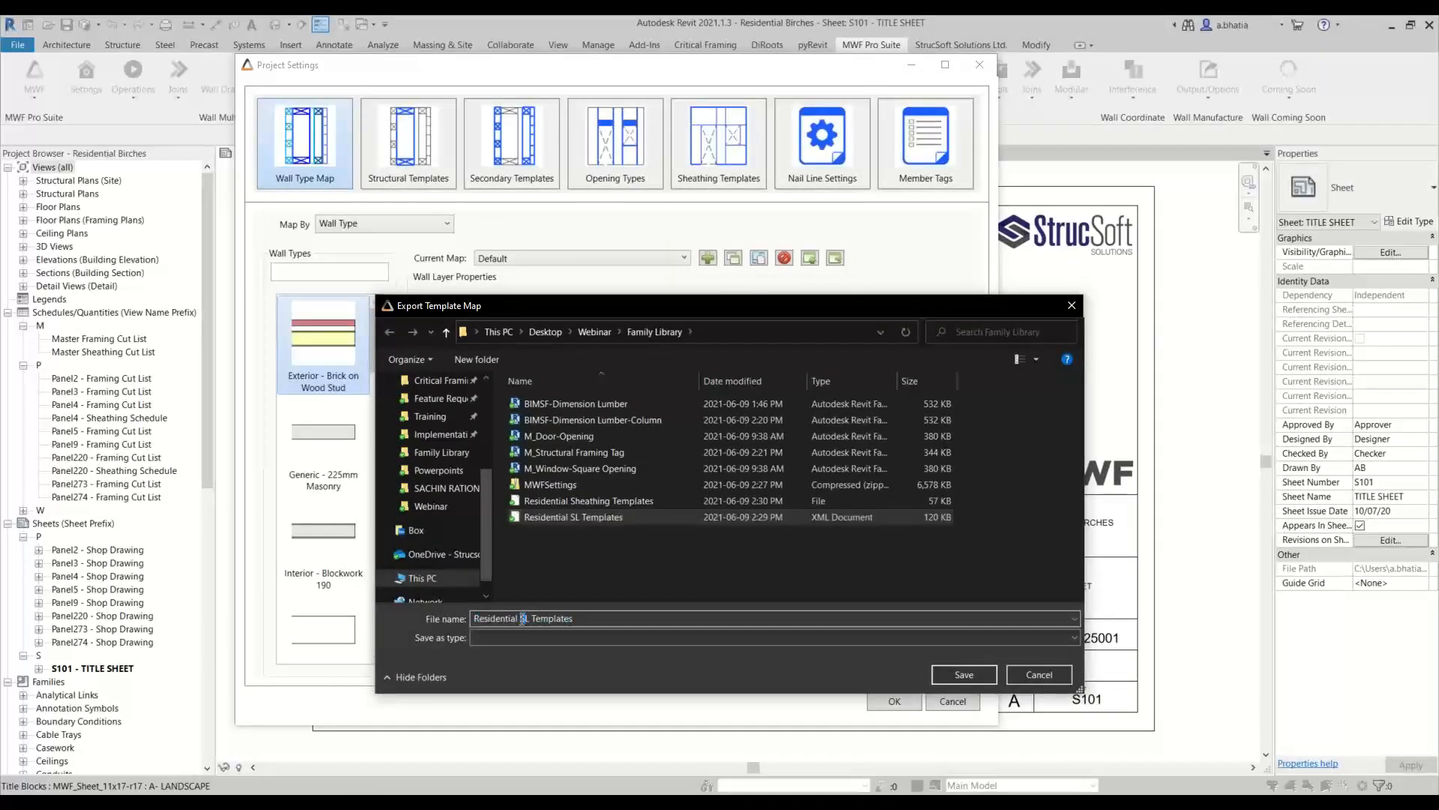
key(Delete)
text(M)
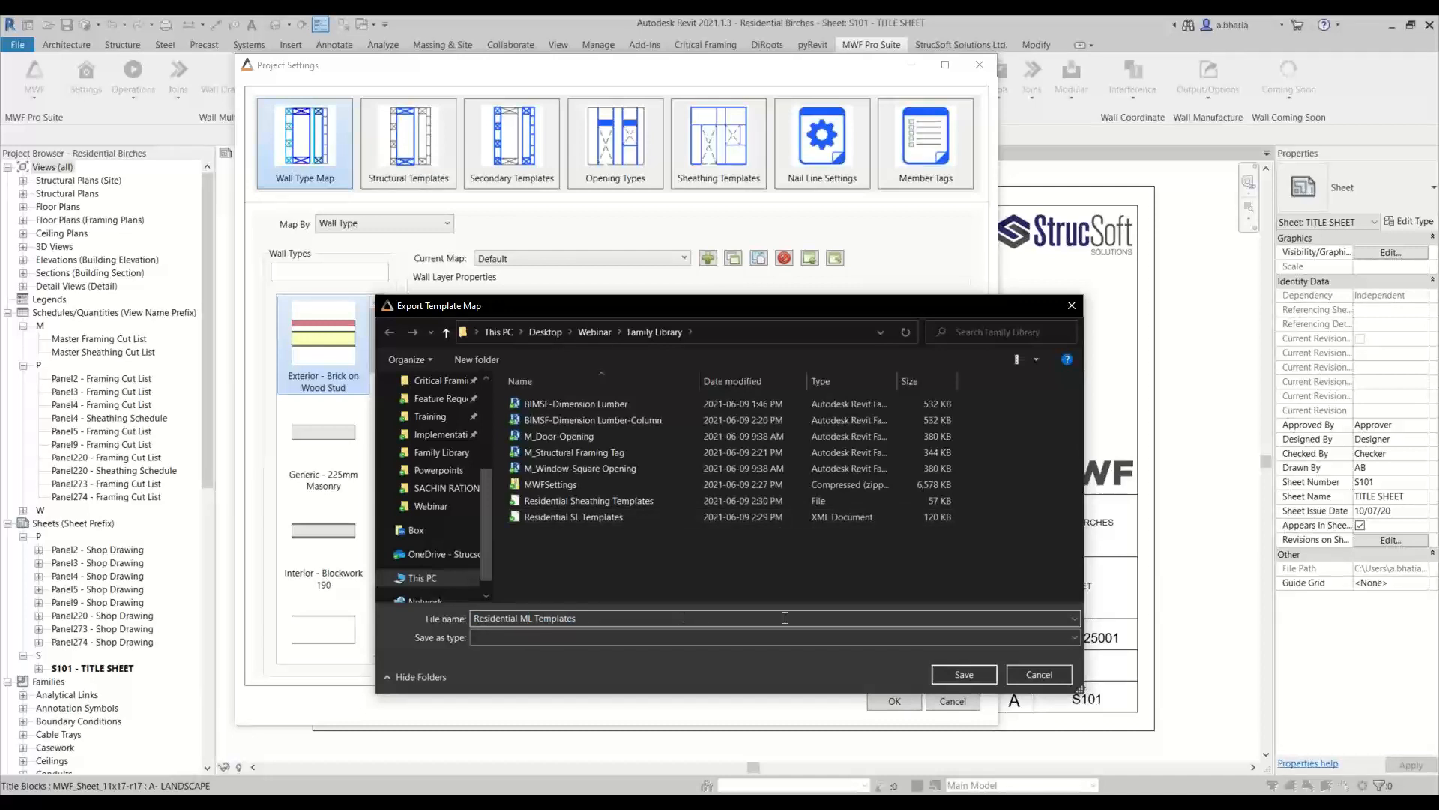
click(965, 674)
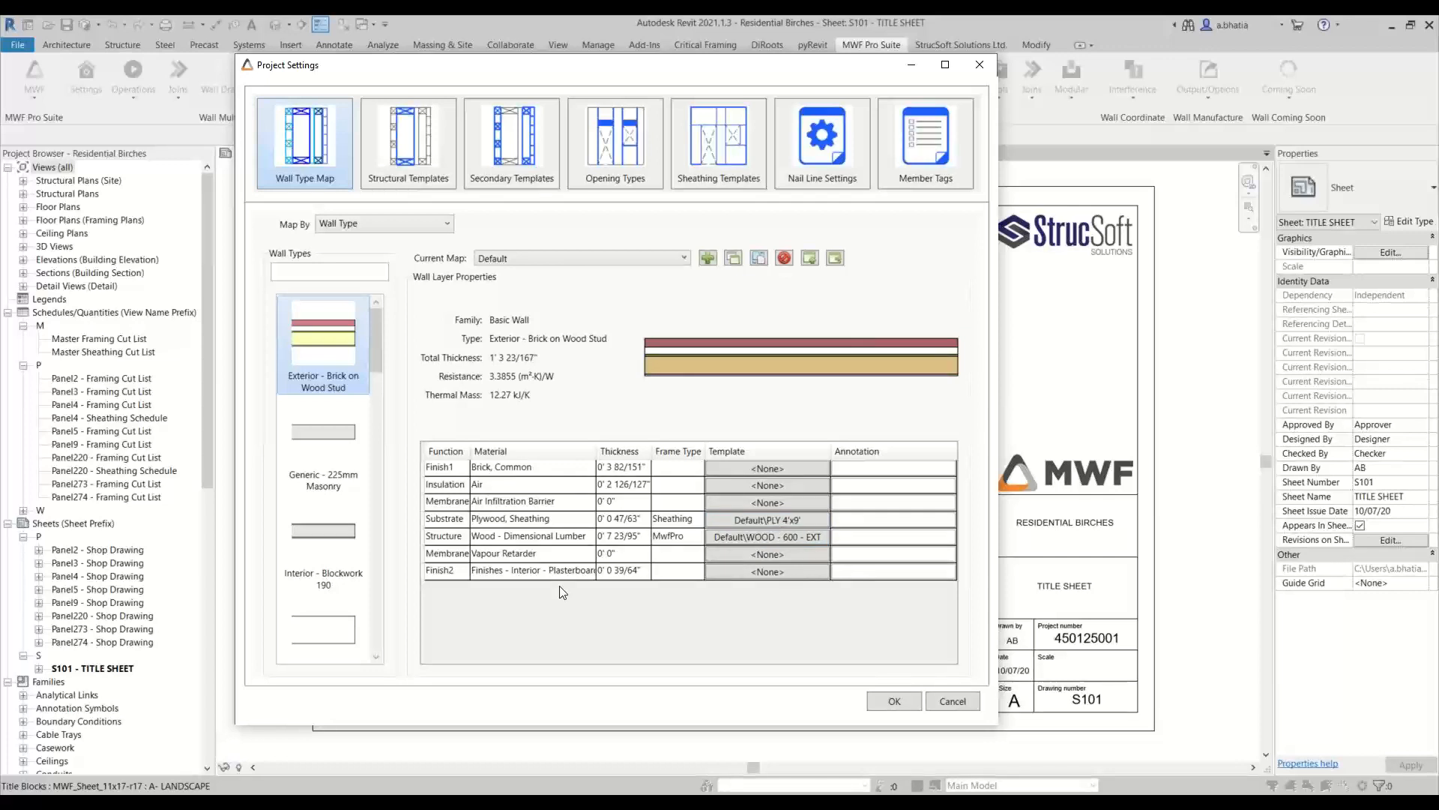
Check the folders of the secondary templates, return to the wall type map and close the project settings
click(525, 162)
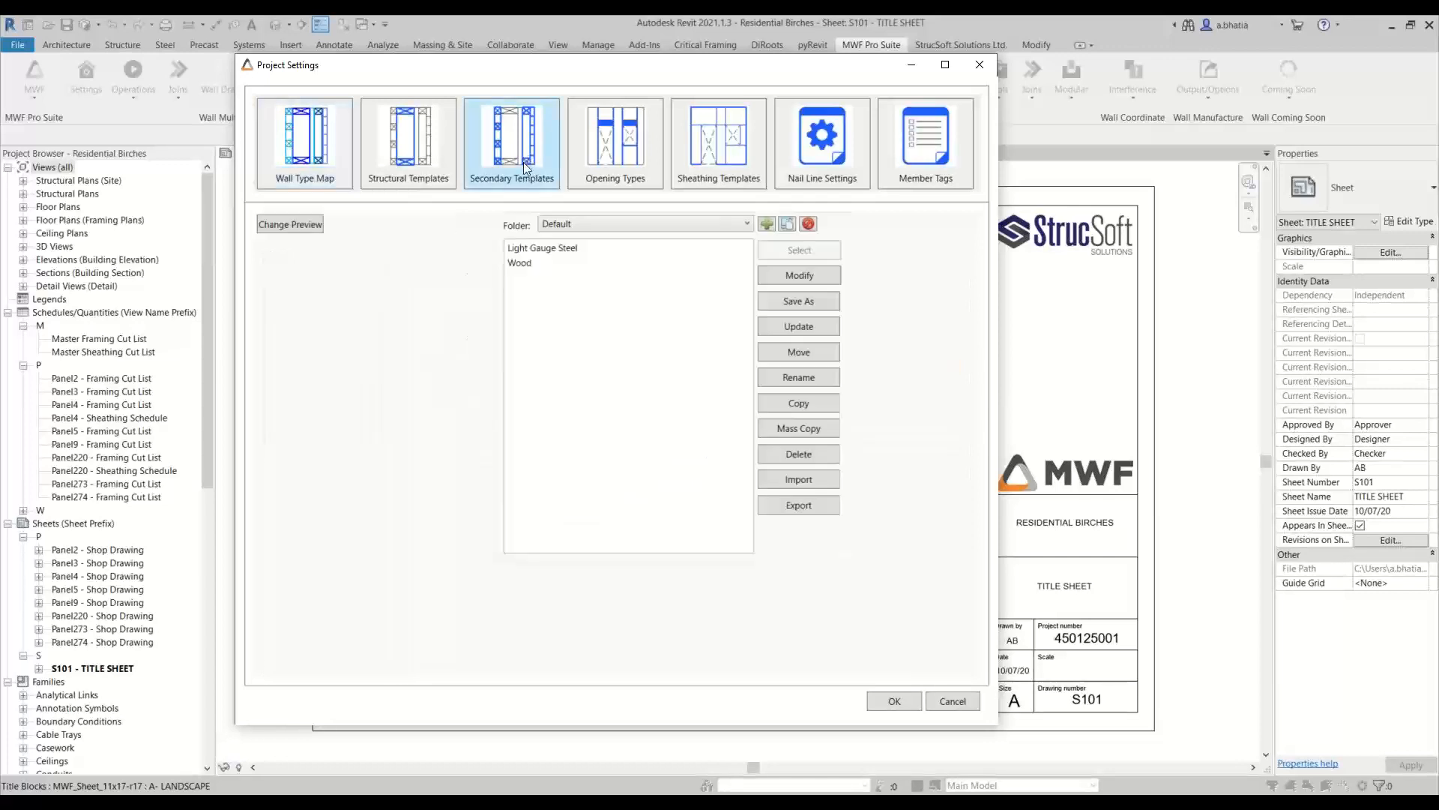
click(712, 230)
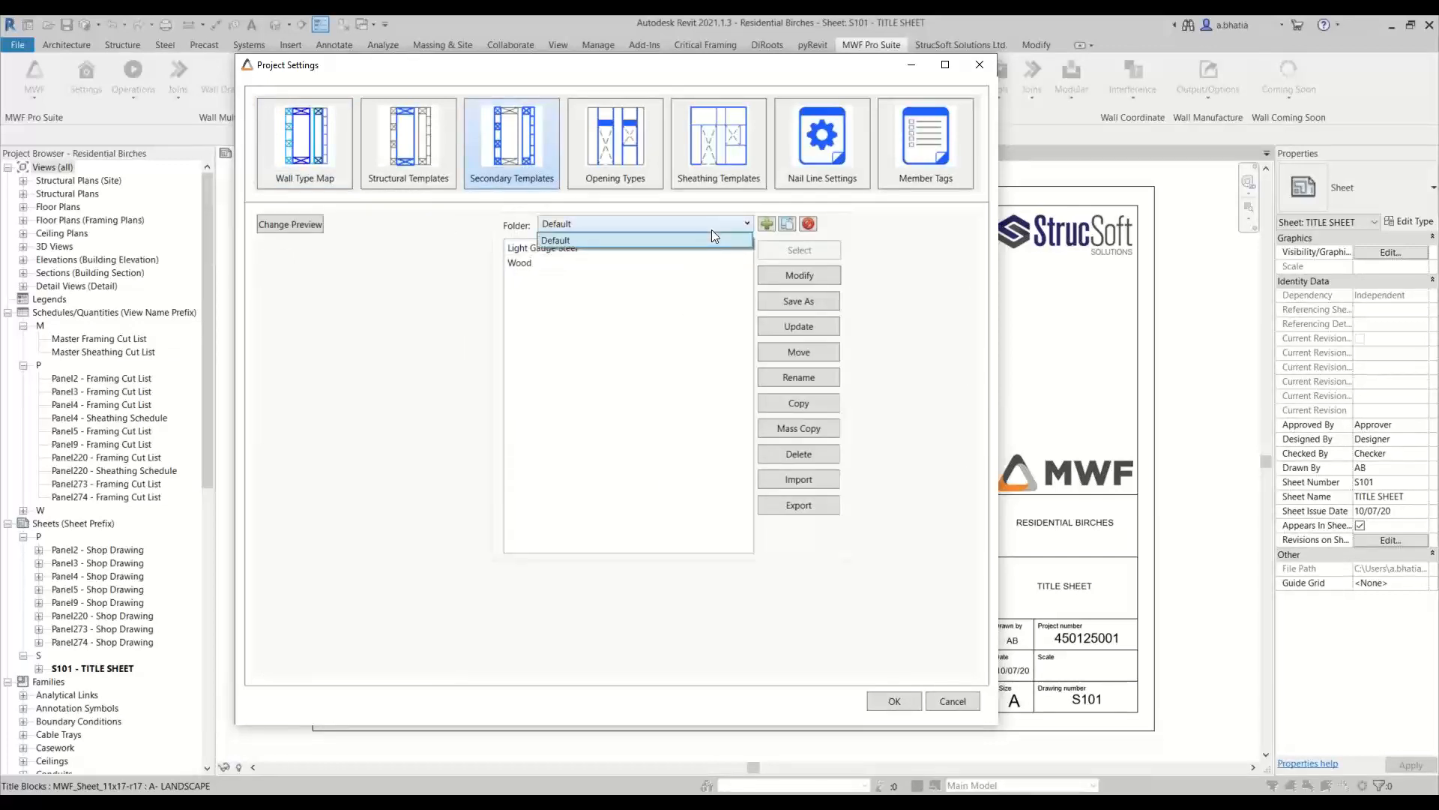
click(712, 230)
click(309, 163)
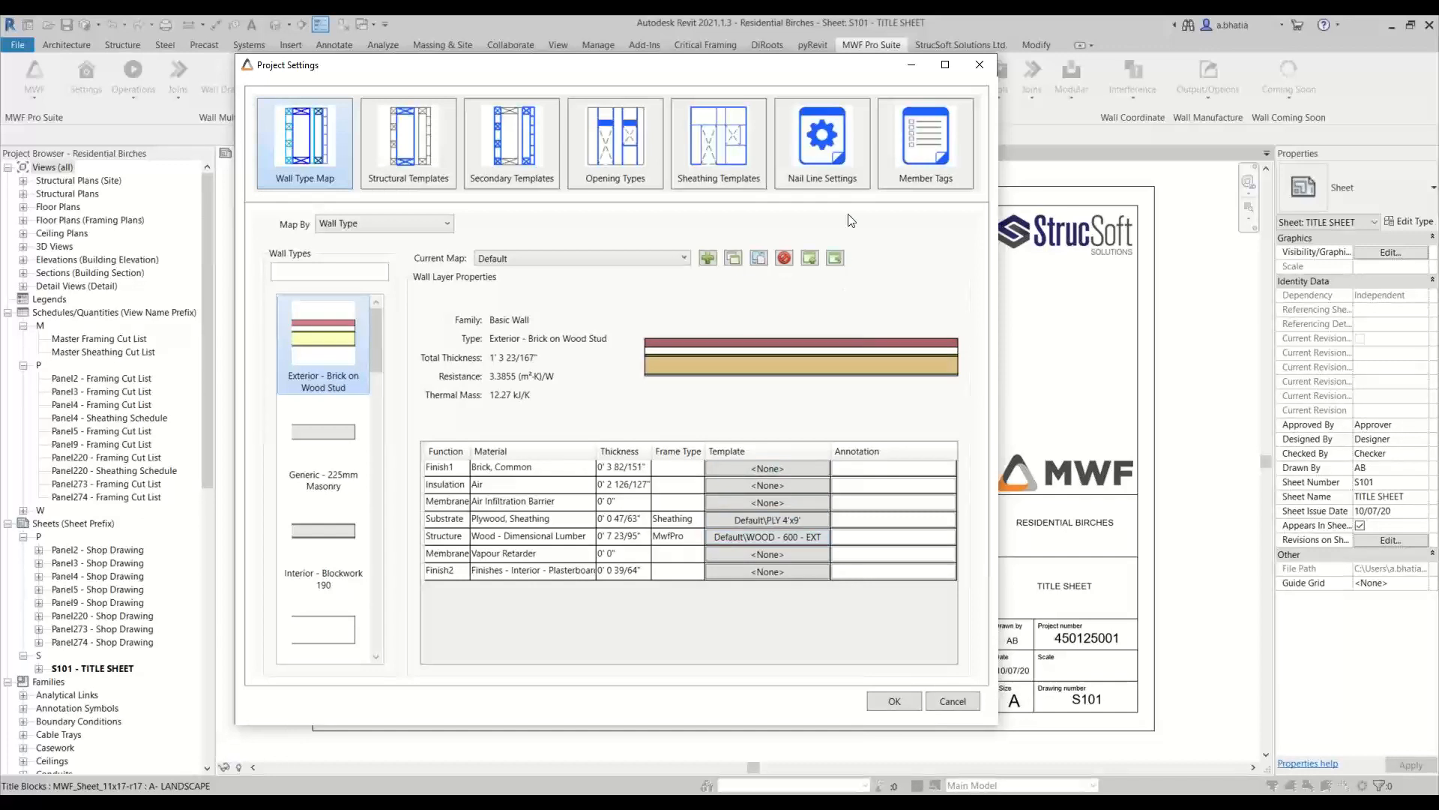
click(901, 704)
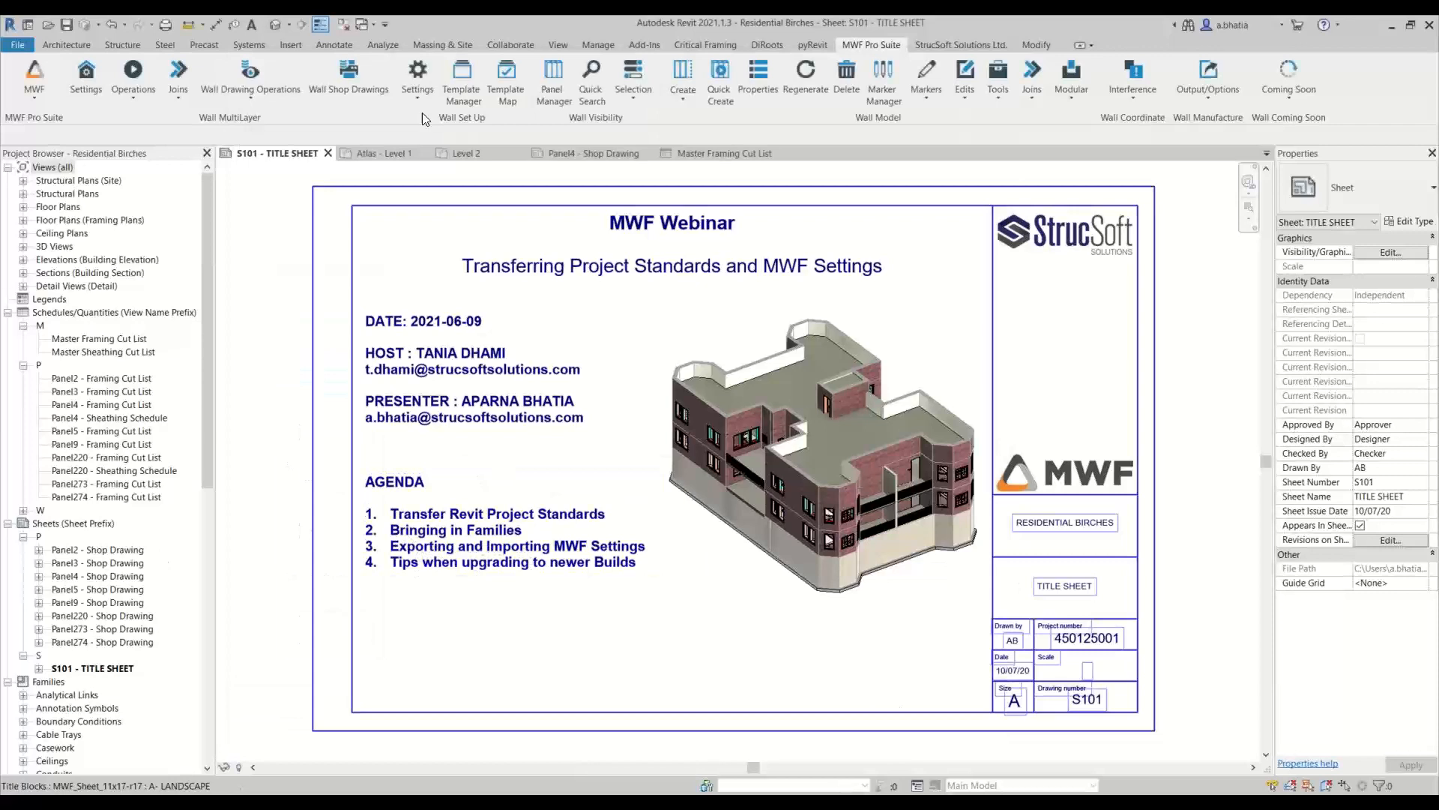
In the Wall Drawings Manager, choose the Residential Shops drawing settings for export, leaving out MWF Shops 11x17 (Default)
click(285, 102)
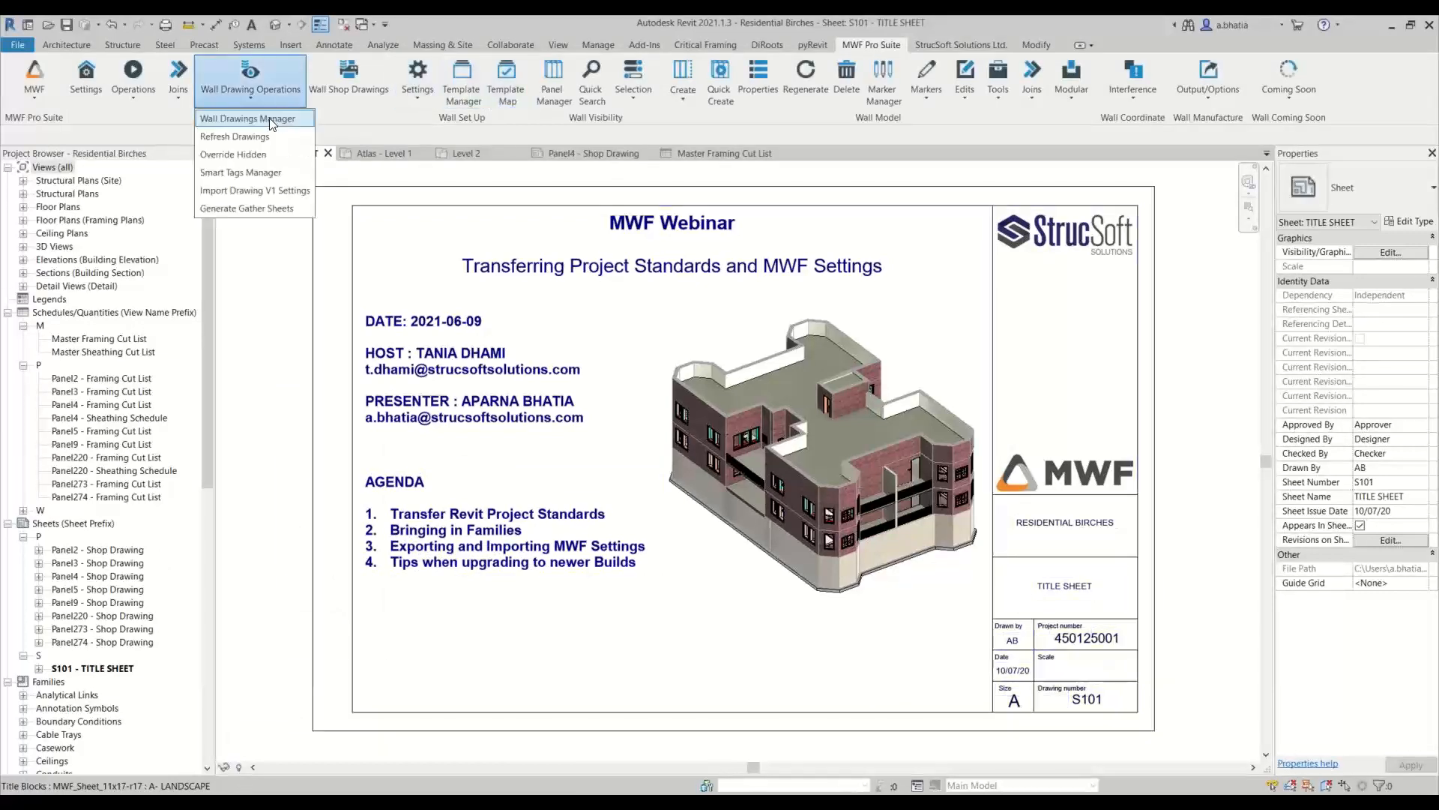
click(268, 118)
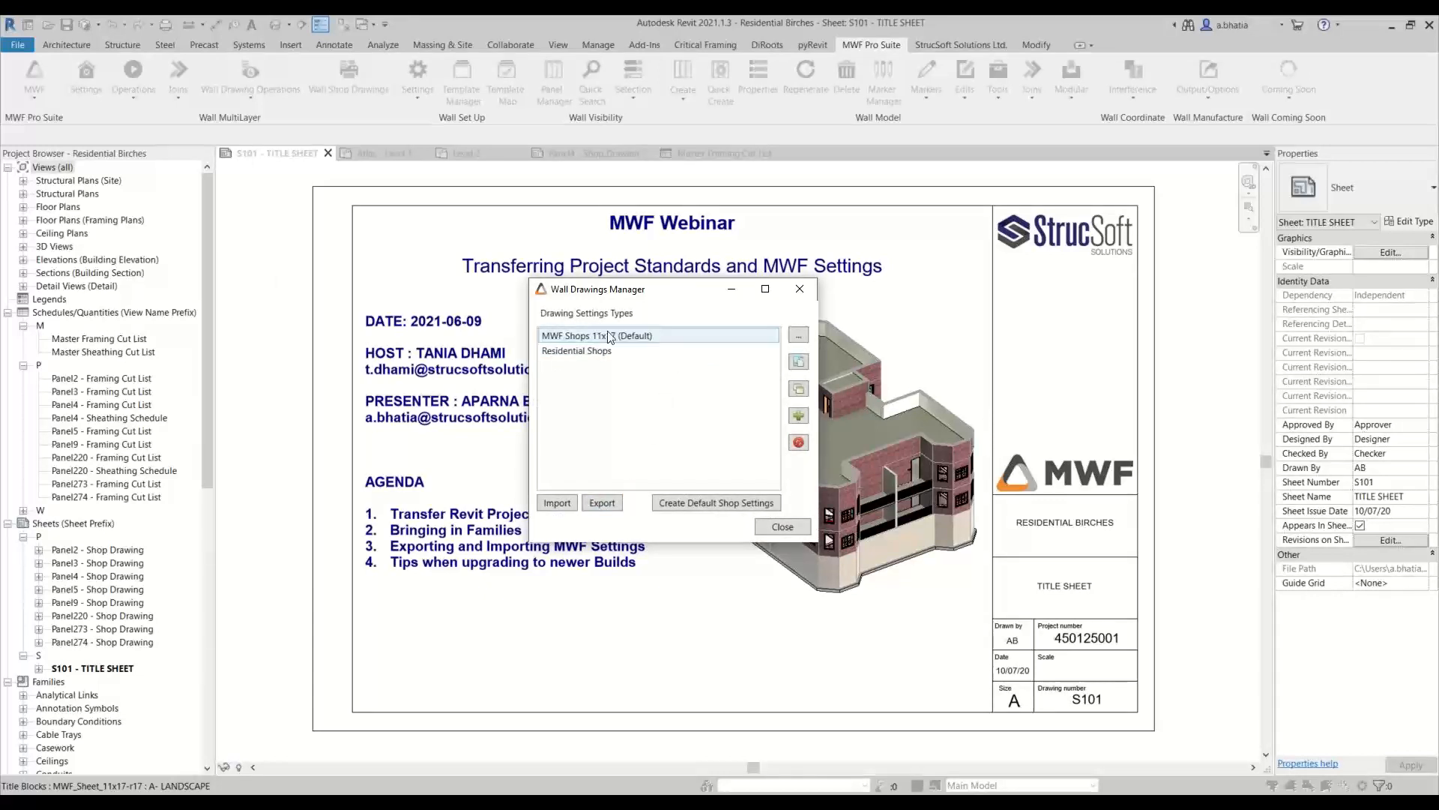
click(619, 508)
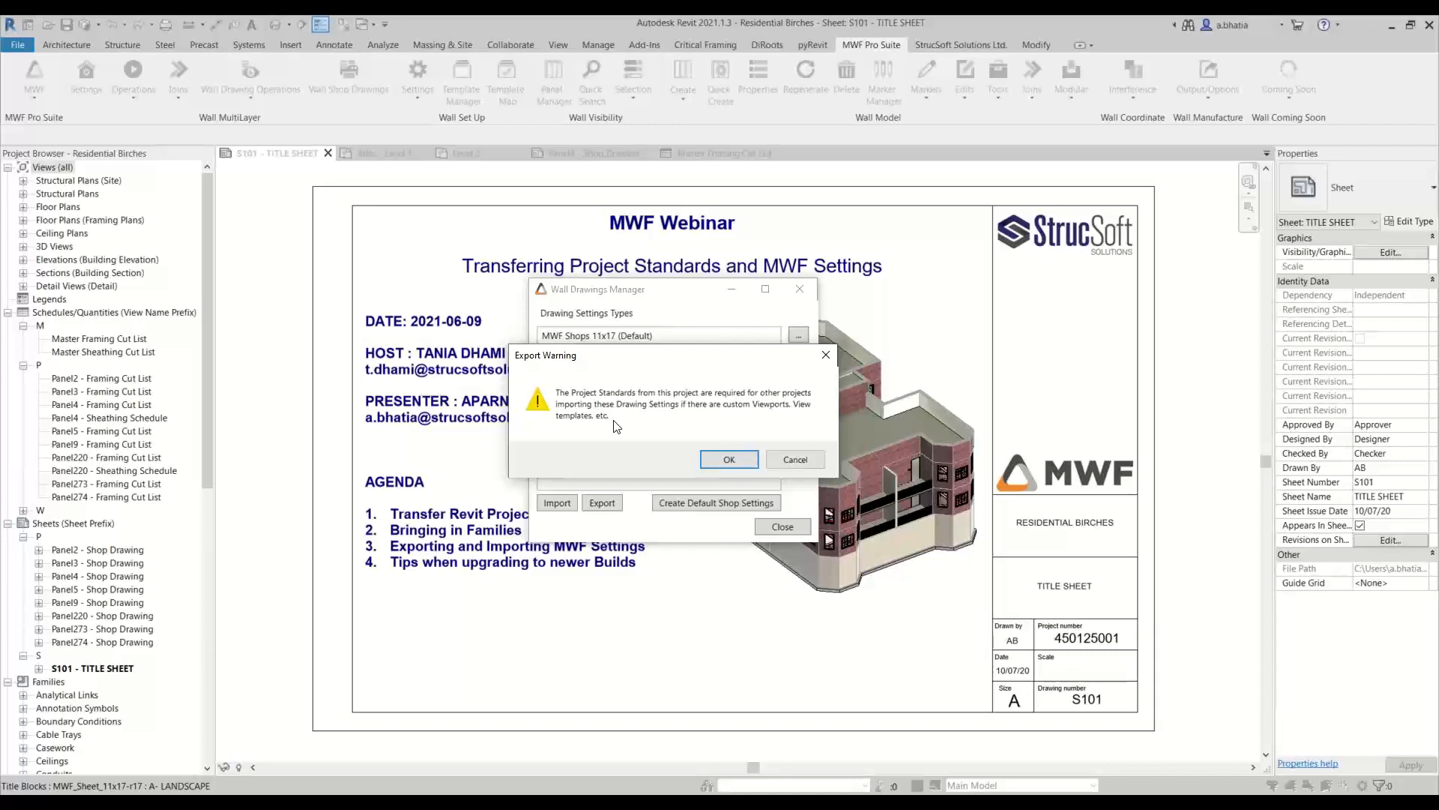
click(721, 466)
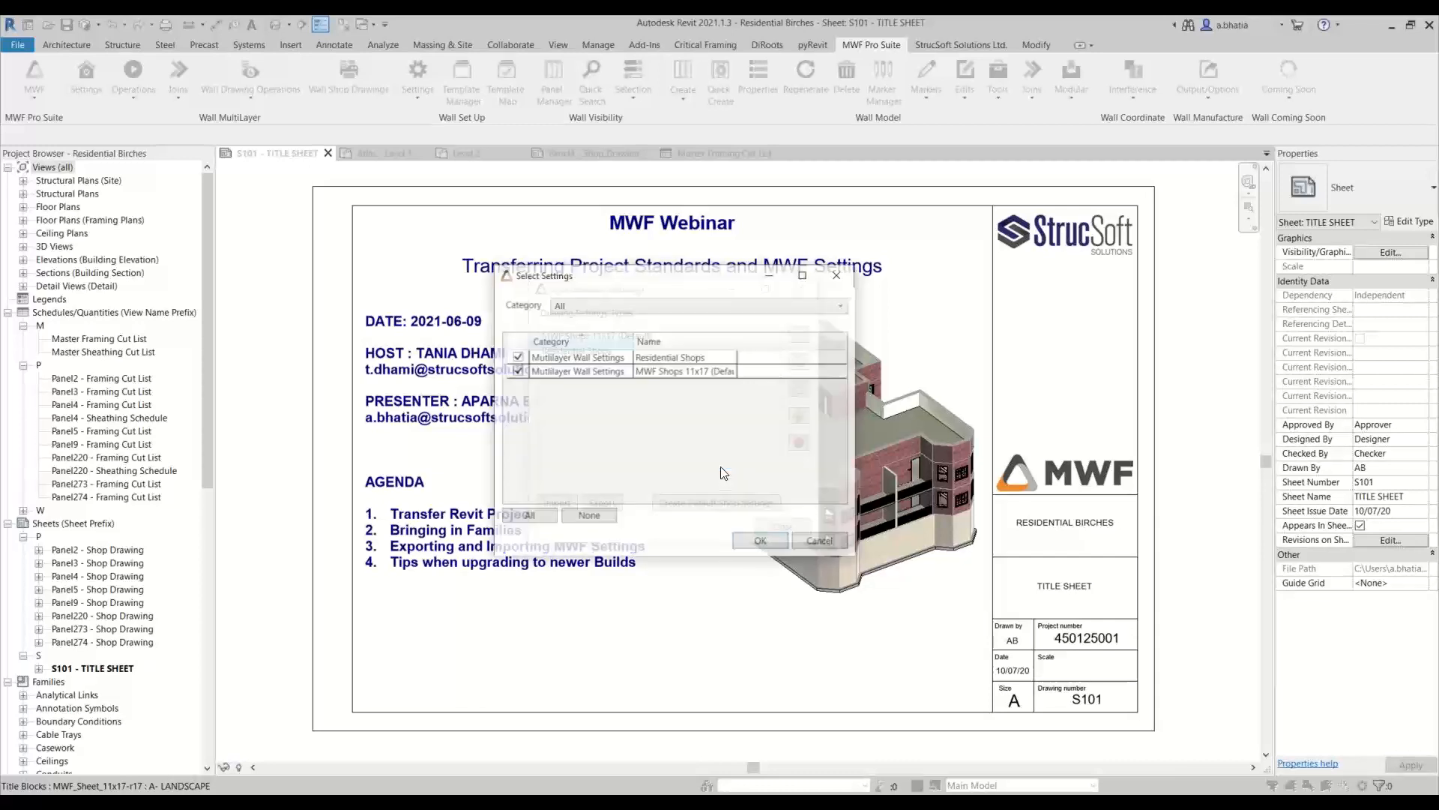
click(515, 370)
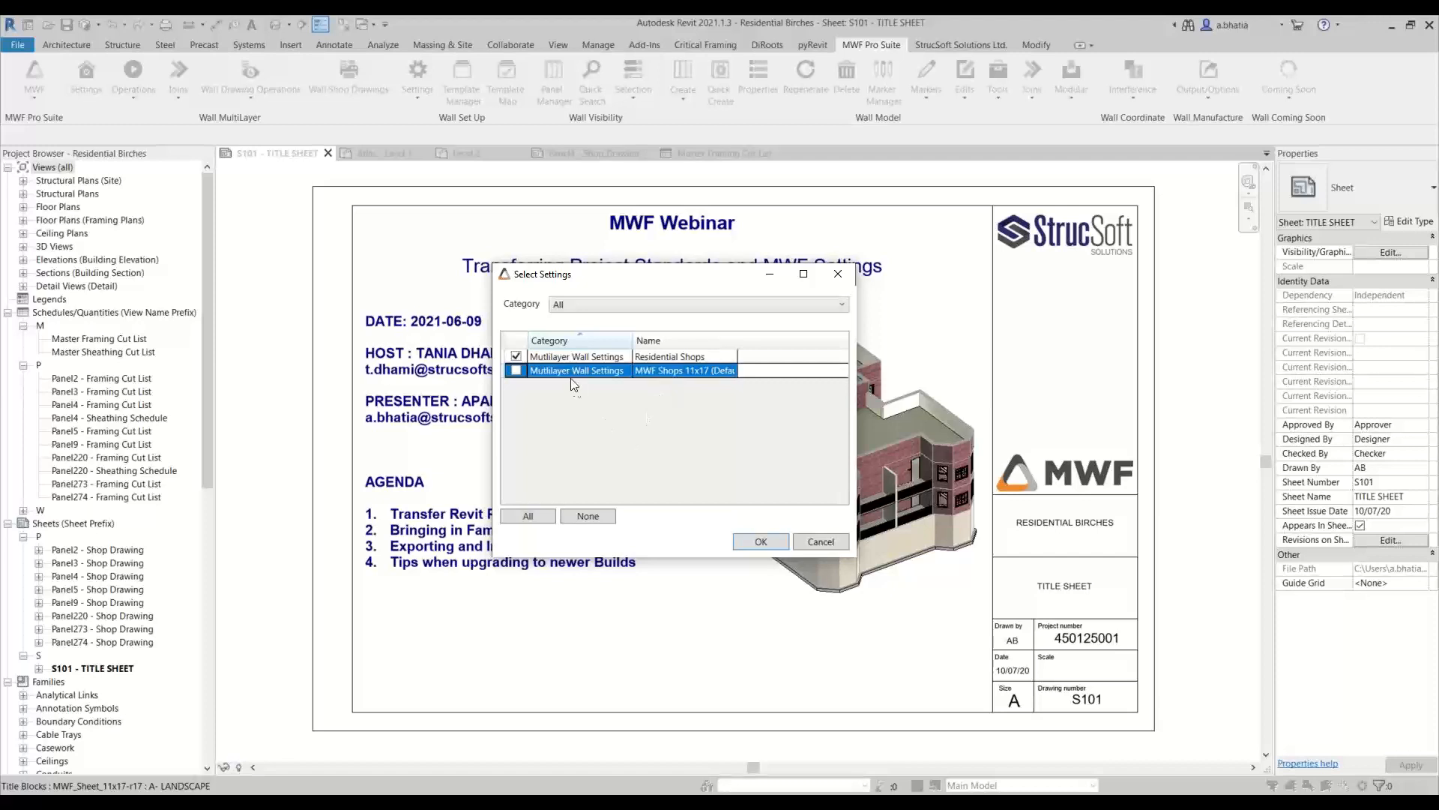
click(758, 541)
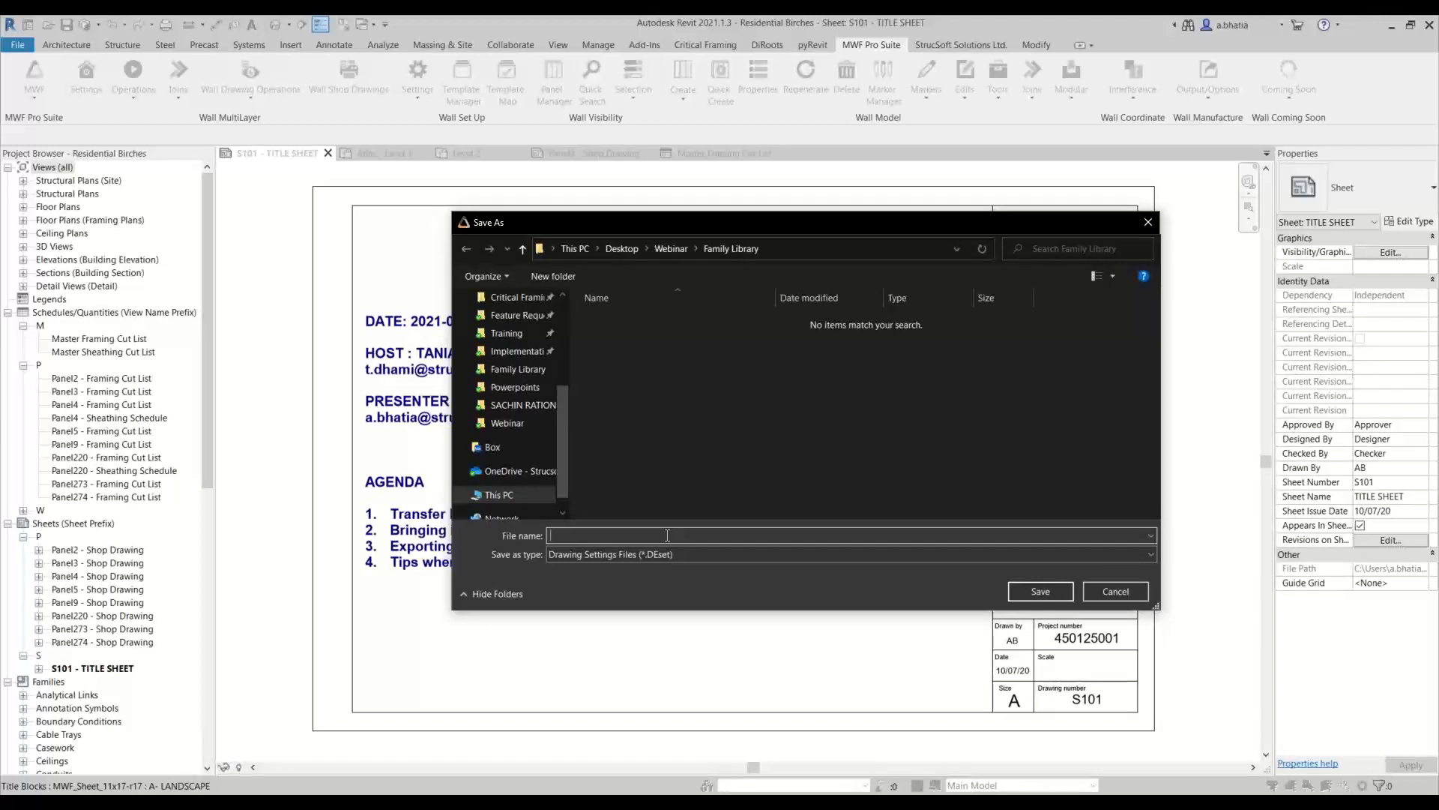
Export the chosen drawing settings to the Family Library folder as Residential Shop Drawing Setting and close the Wall Drawings Manager
text(Residential )
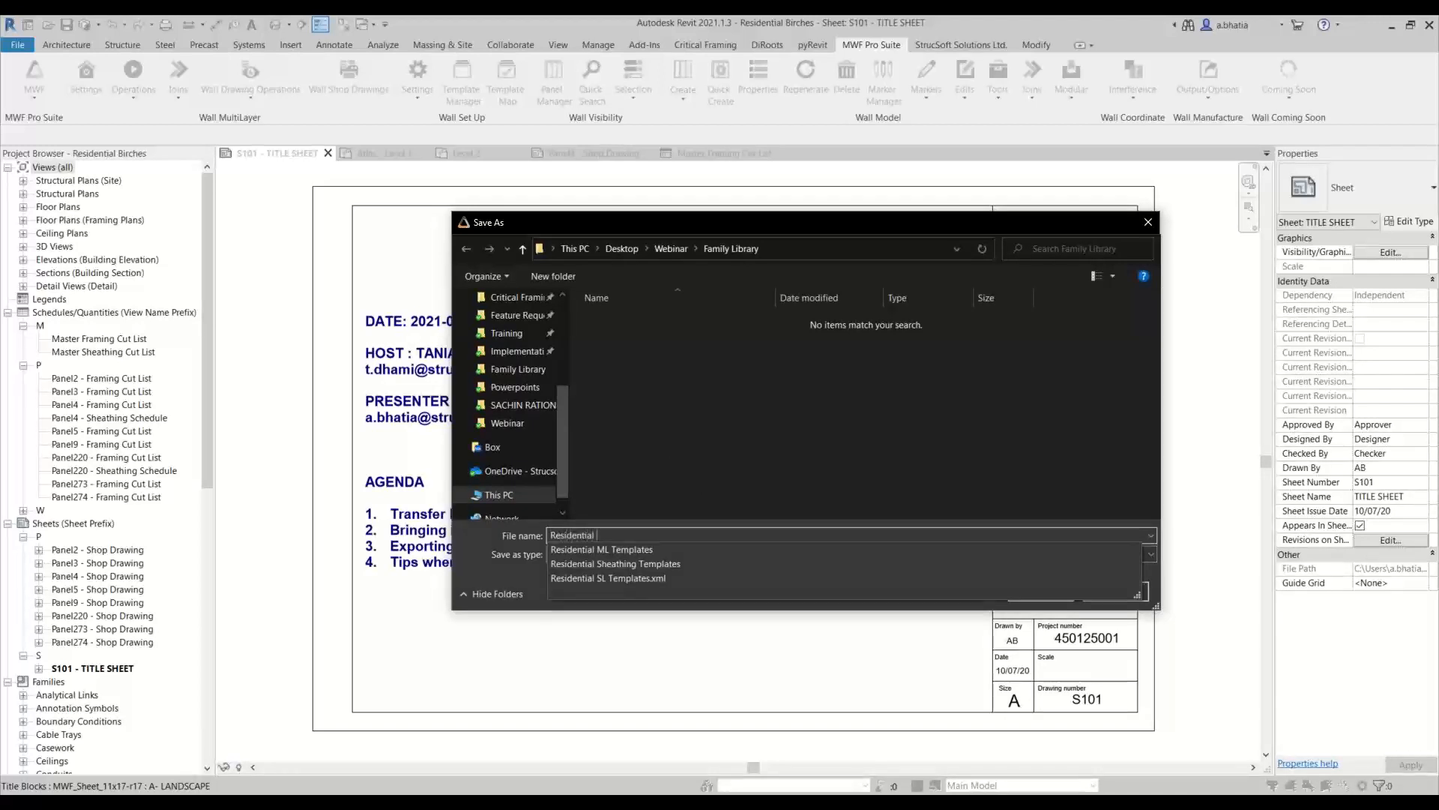
text(Shop Se)
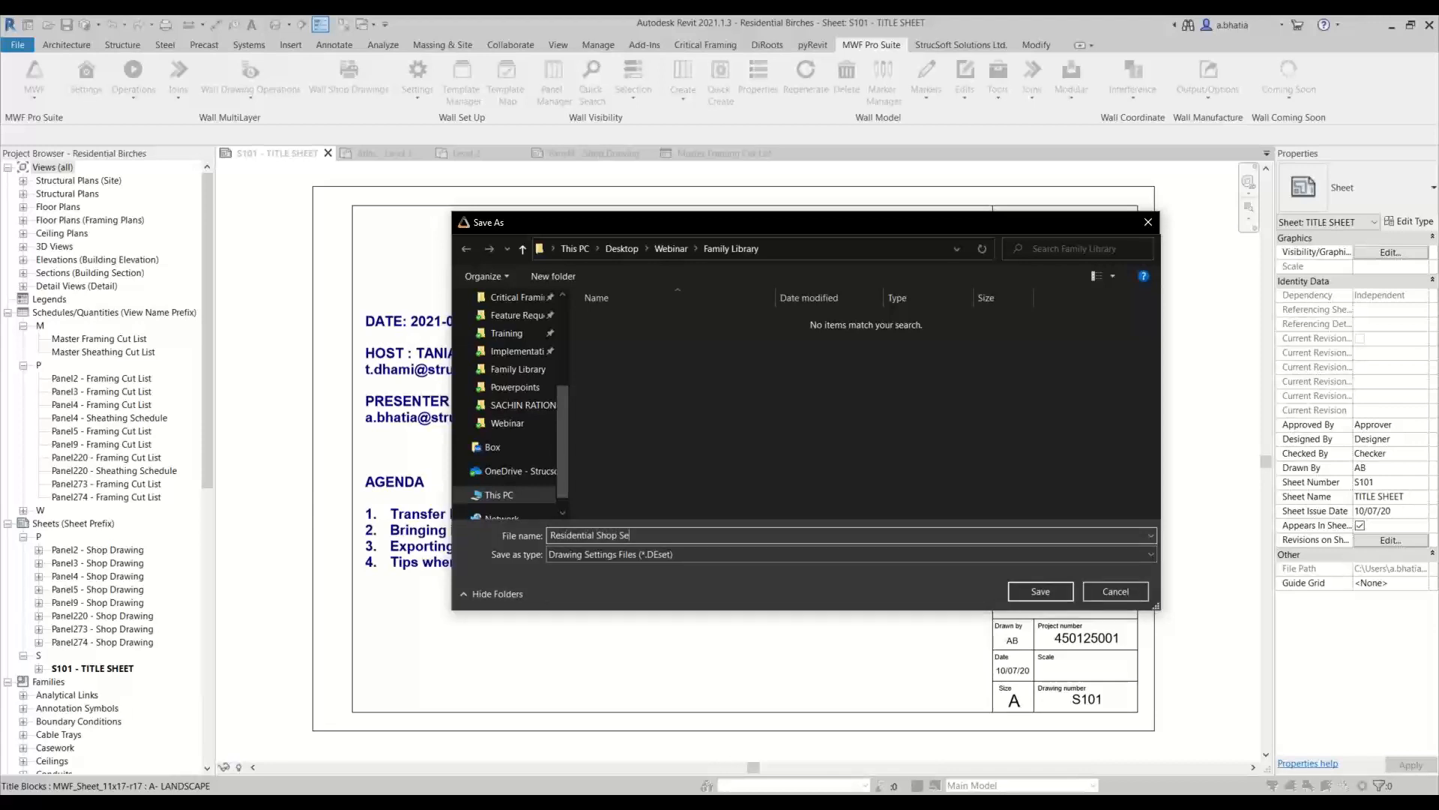
key(BackSpace)
text(Drawing Settings)
click(1020, 588)
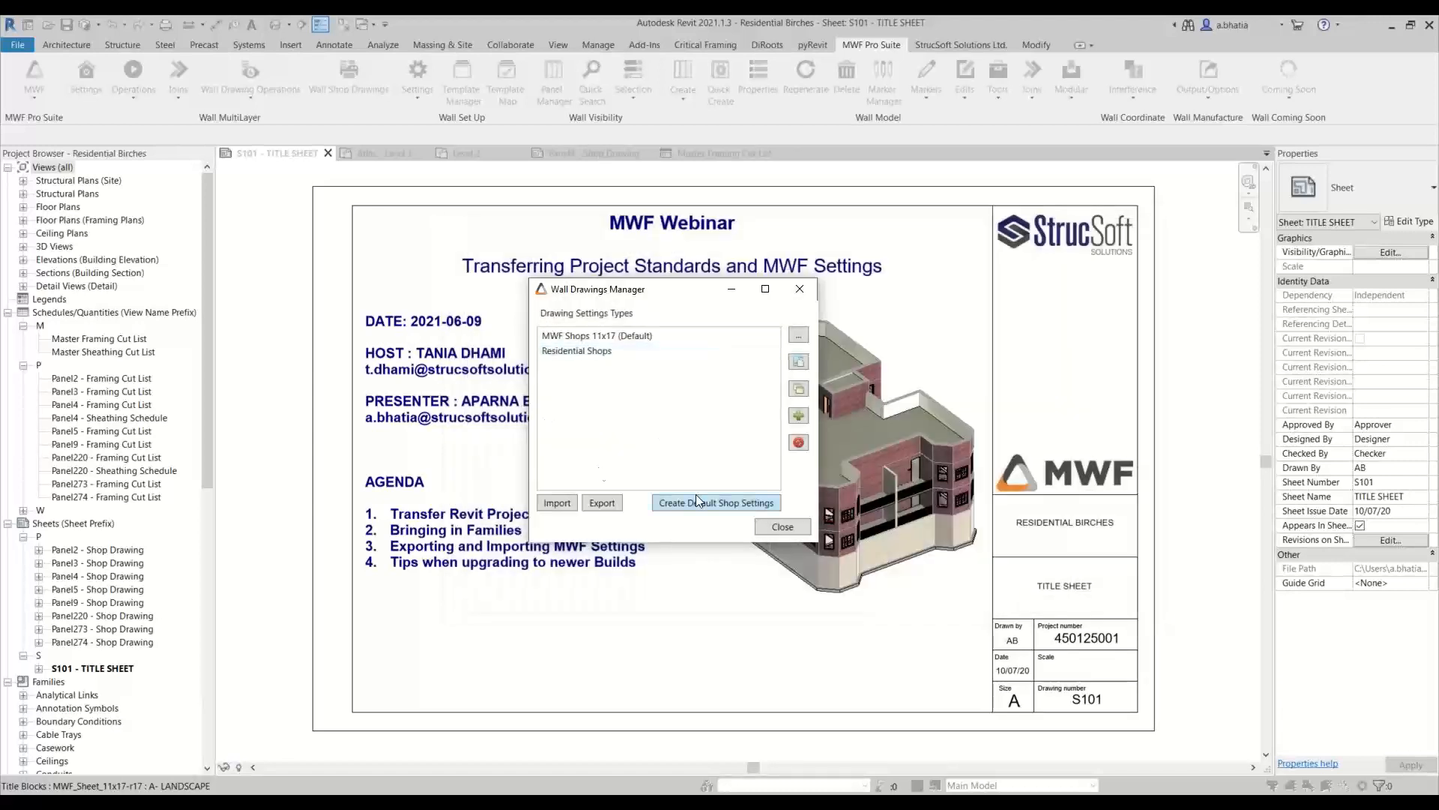
click(760, 529)
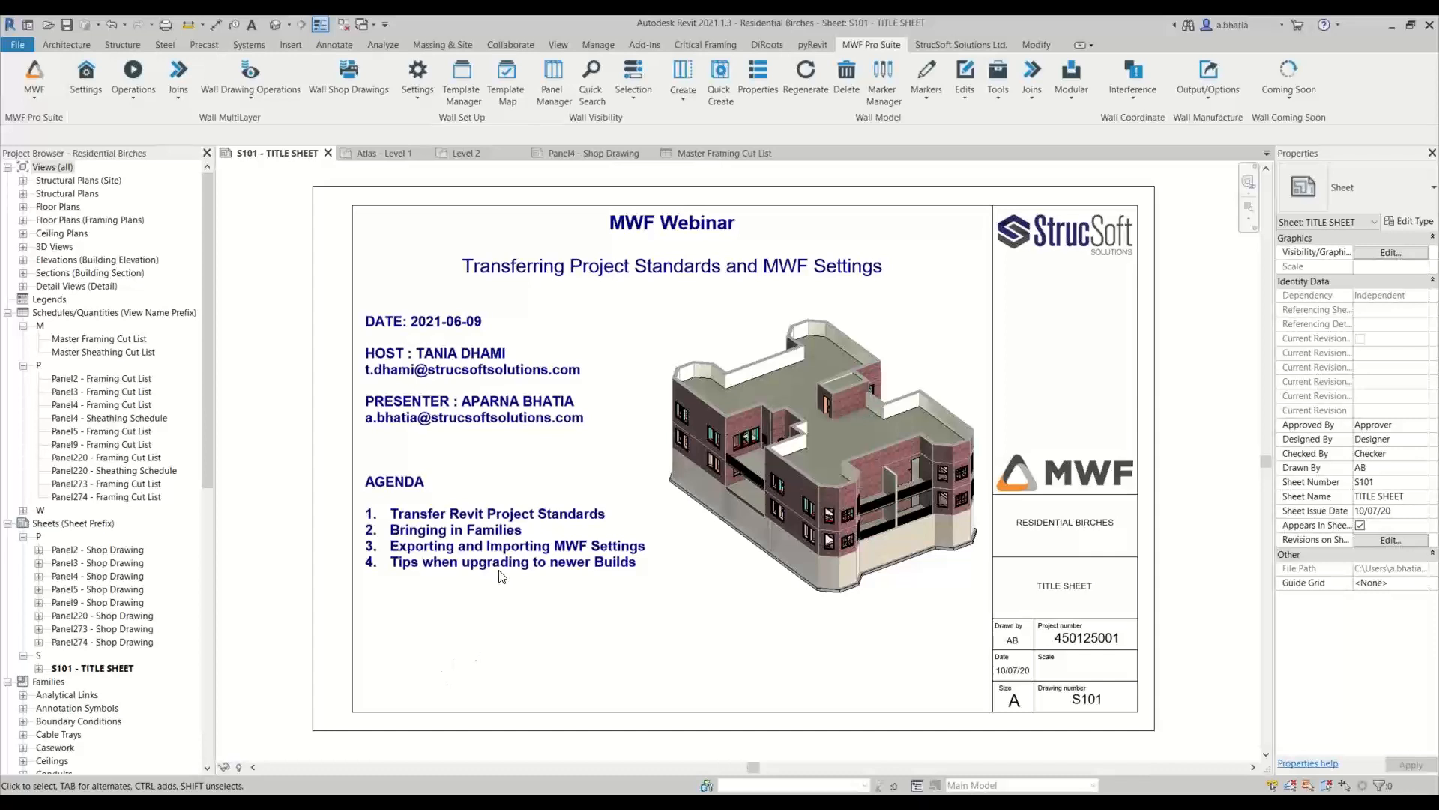
Switch to the MWF floor tools, check the Global Settings Import Export command and open the floor Template Manager
click(38, 74)
click(40, 154)
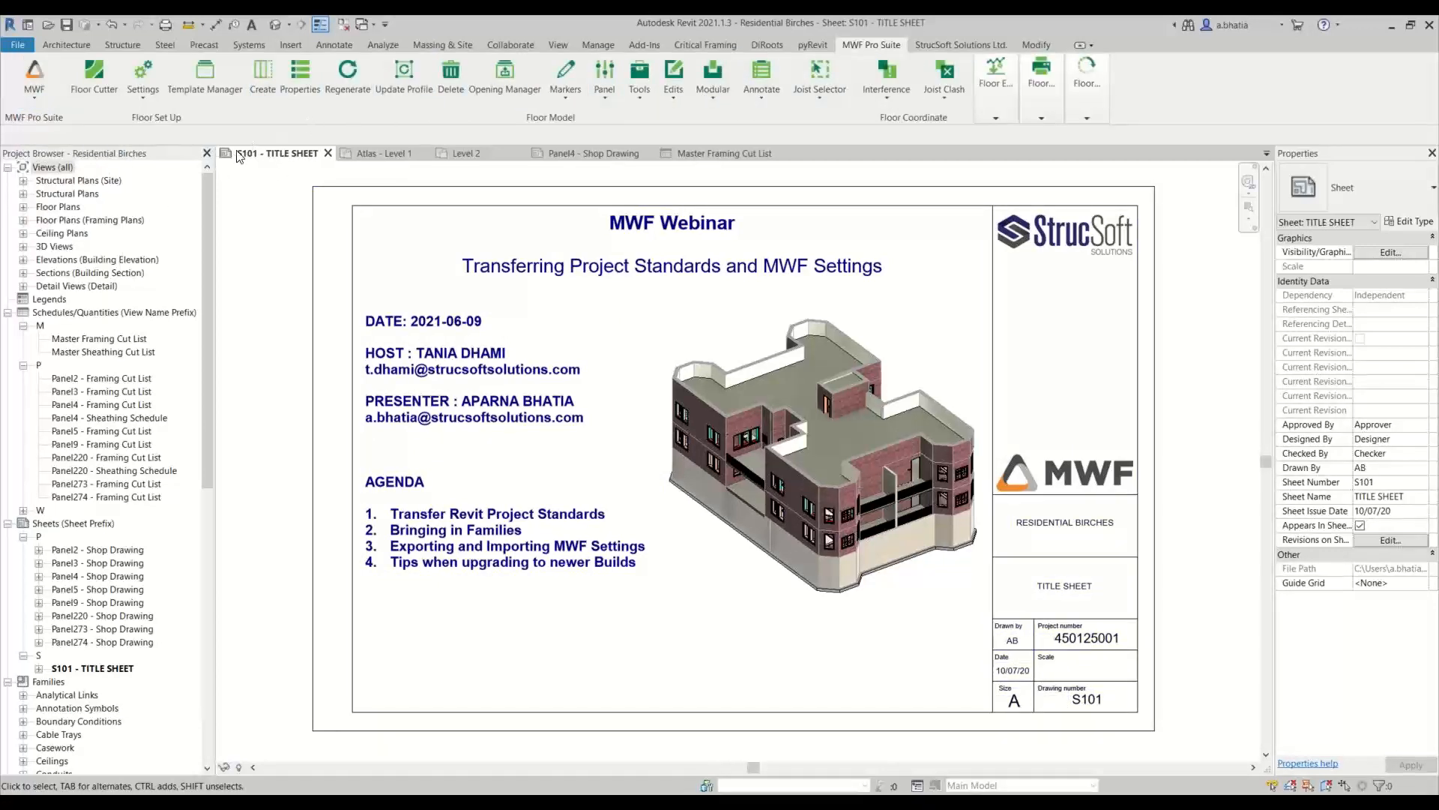
click(159, 74)
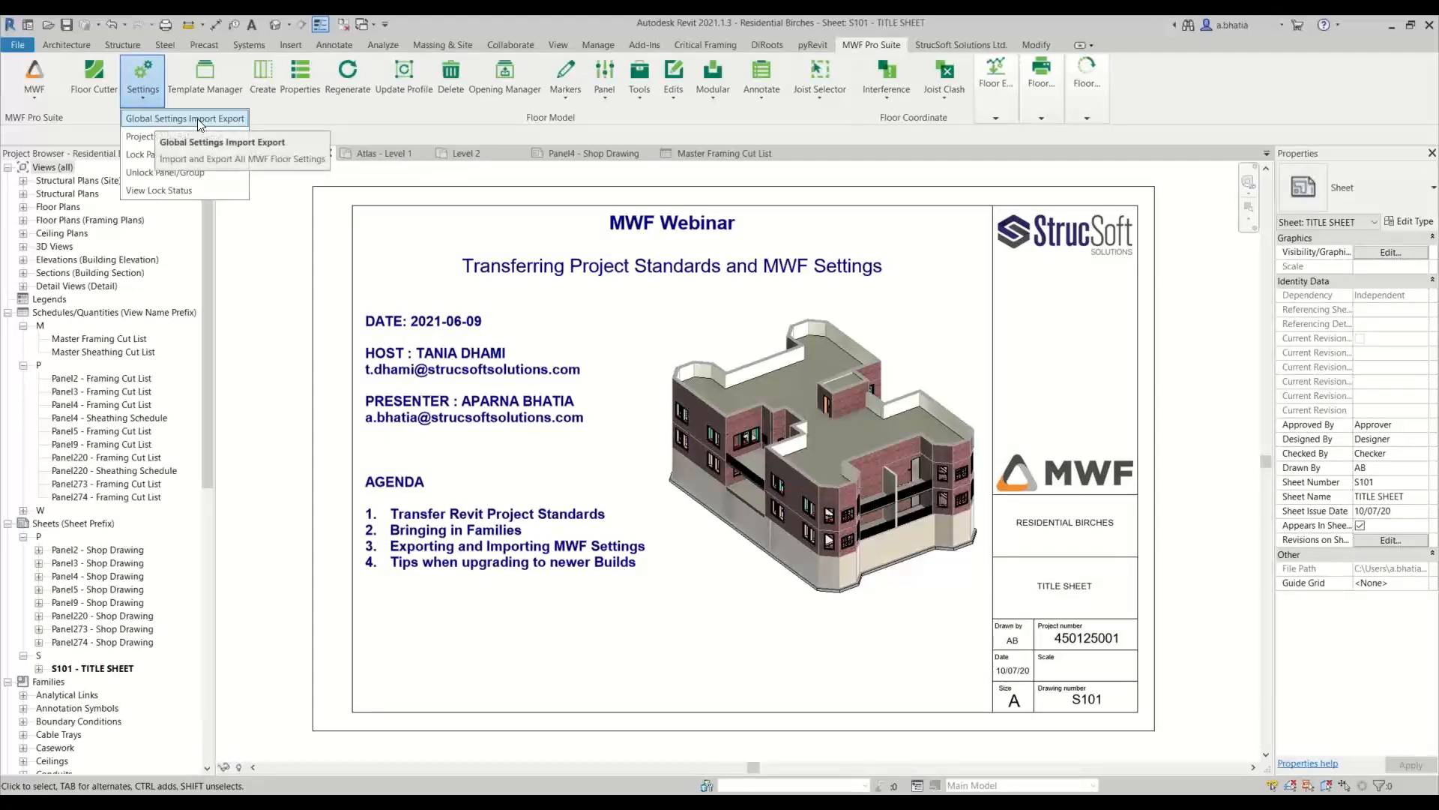
click(394, 124)
click(210, 73)
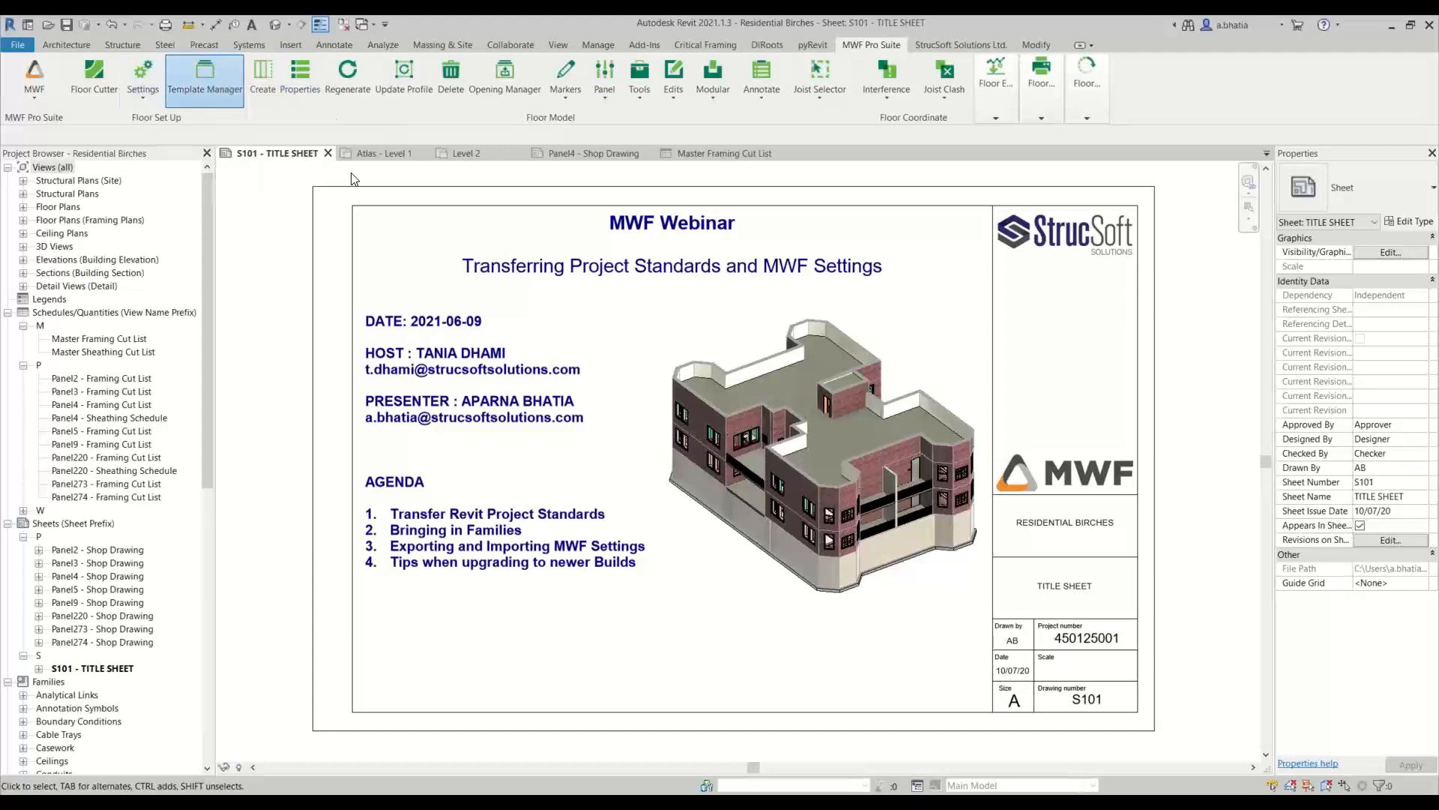
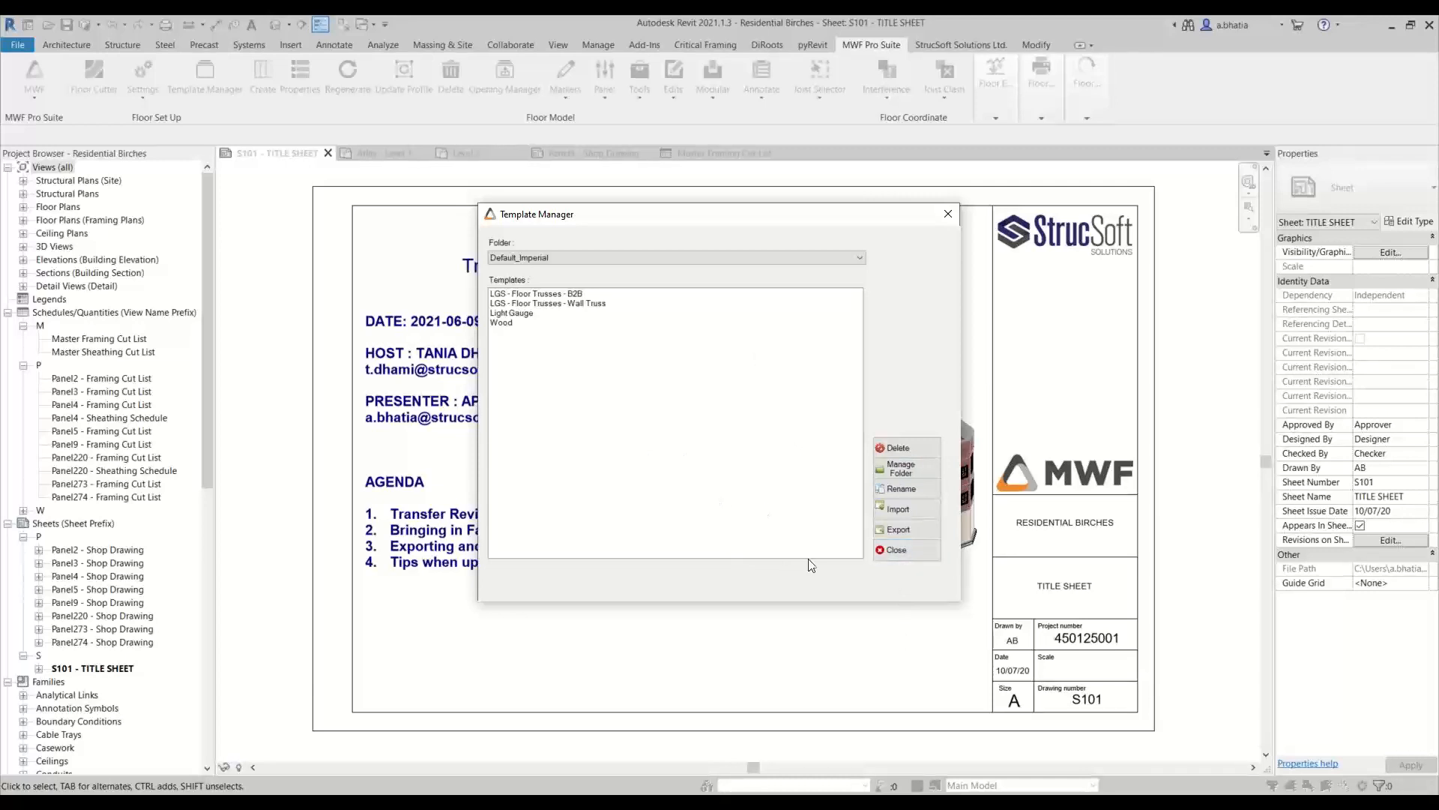
Close the floor Template Manager and switch to the MWF wall module in the Residential-Atlas Apartments project
click(905, 556)
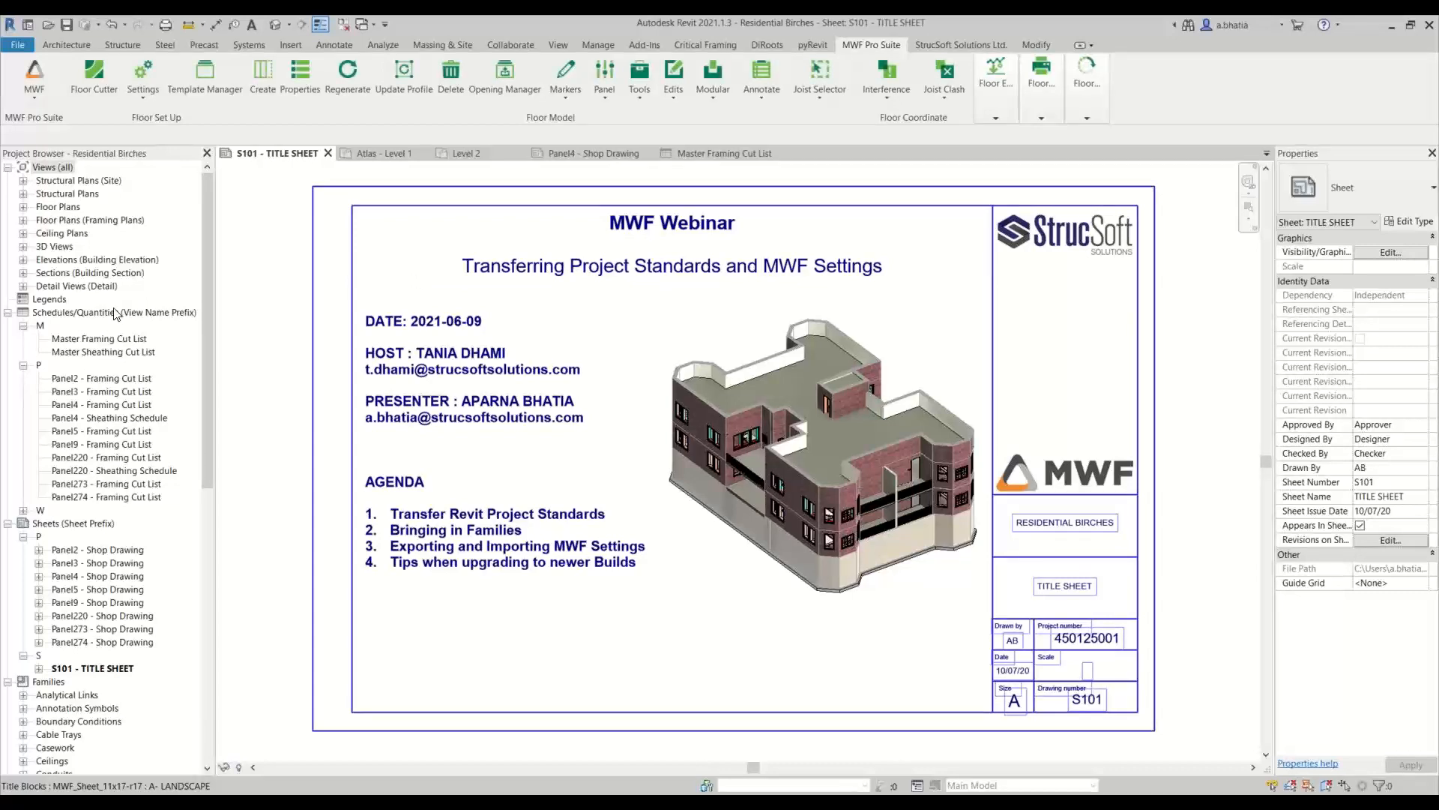
key(ctrl+Tab)
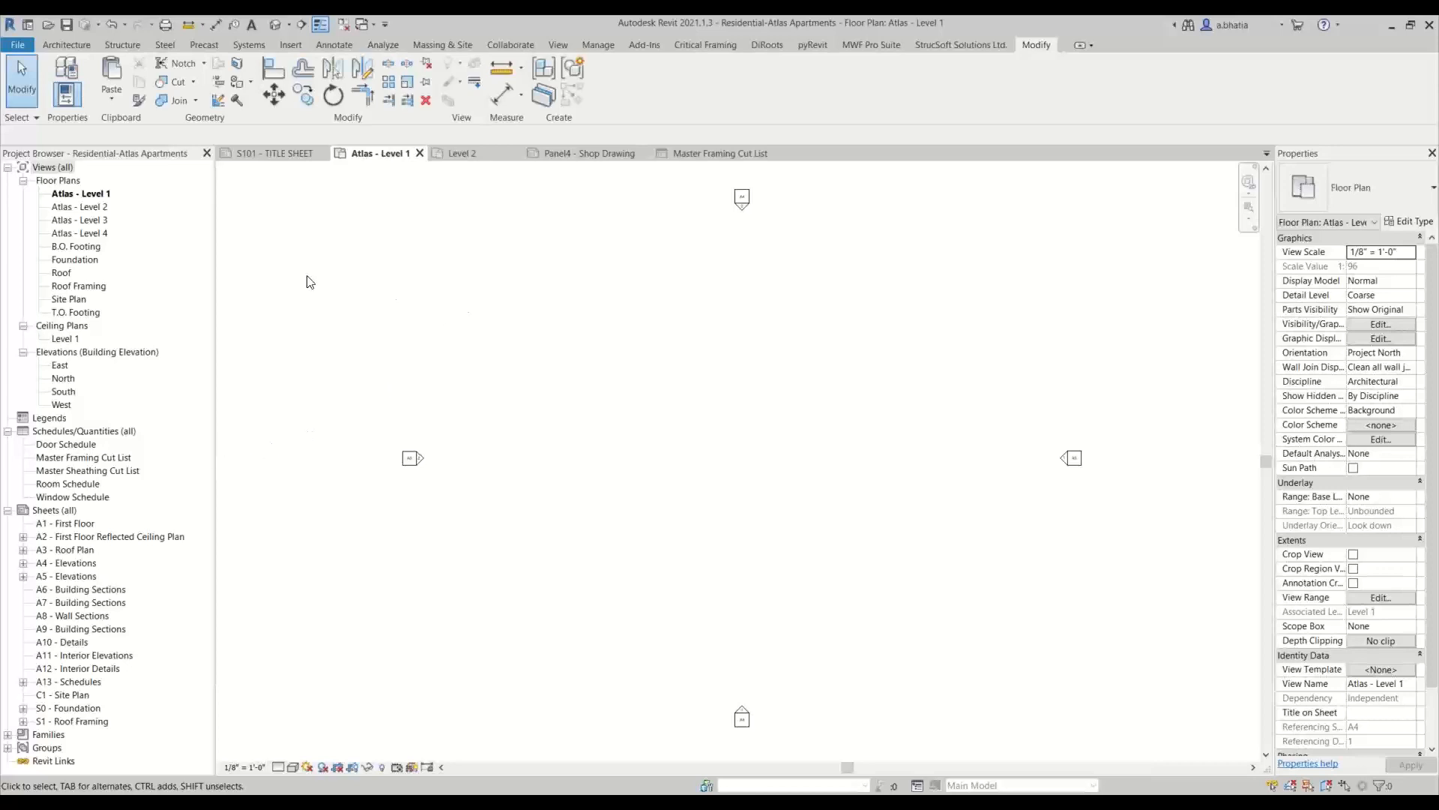
click(874, 45)
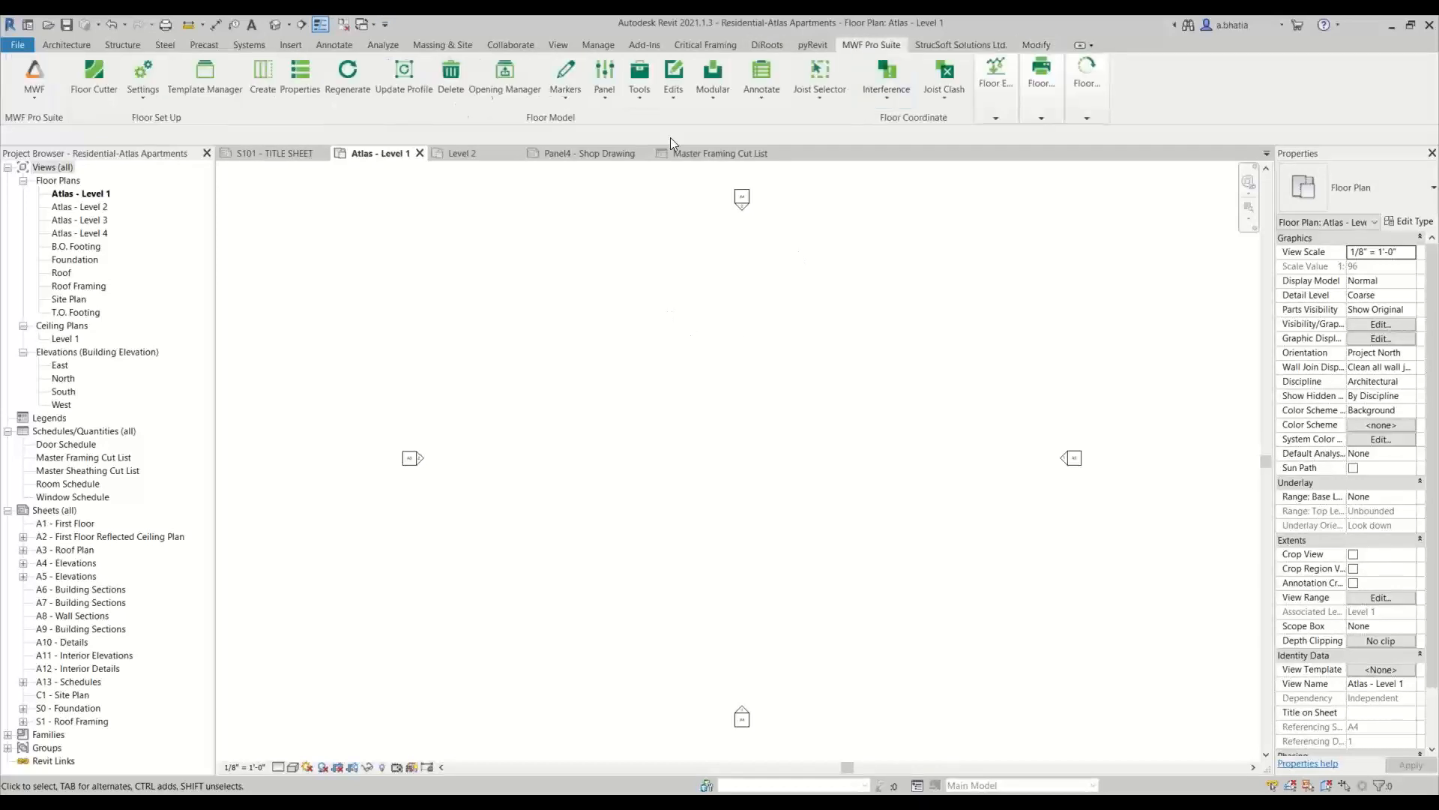
click(39, 105)
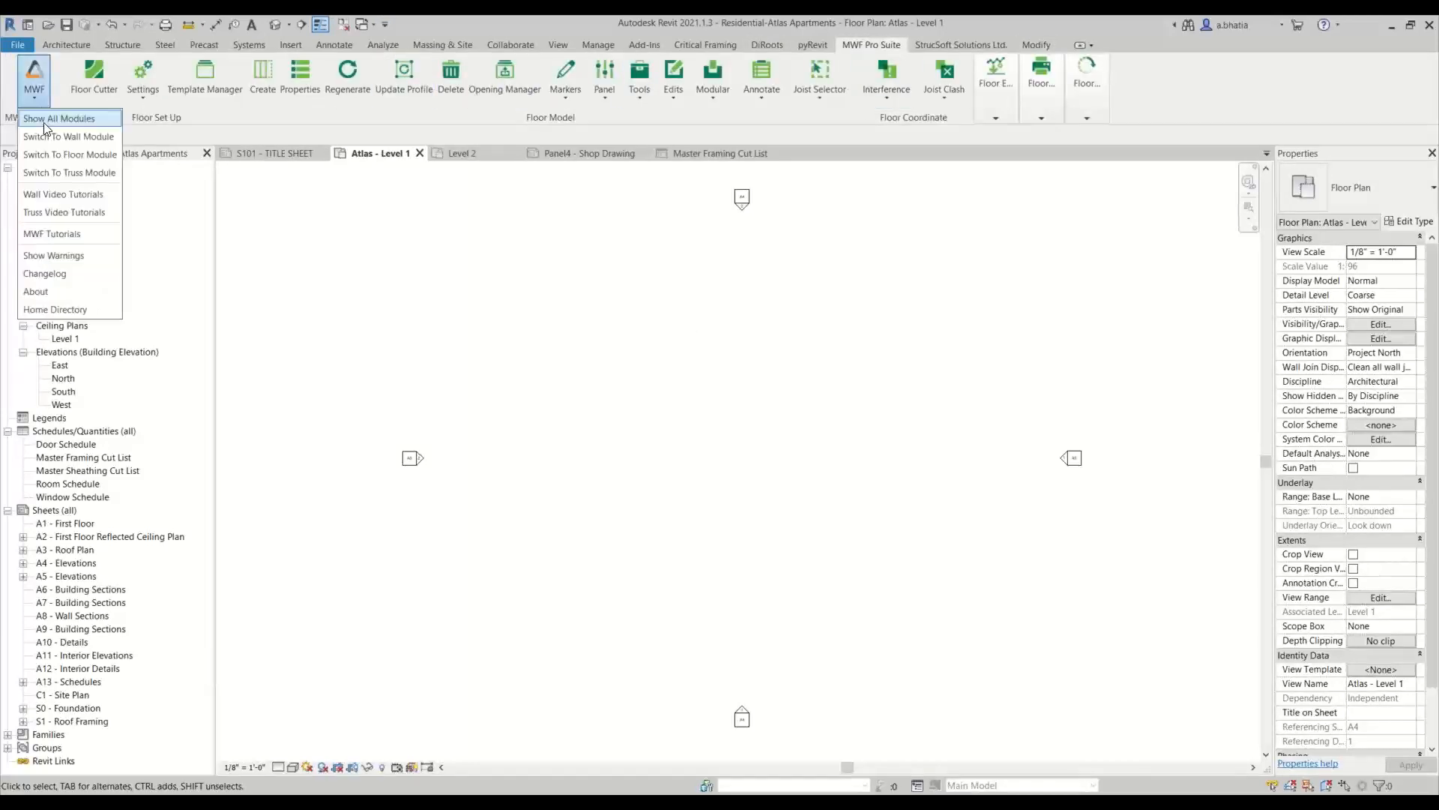
click(45, 137)
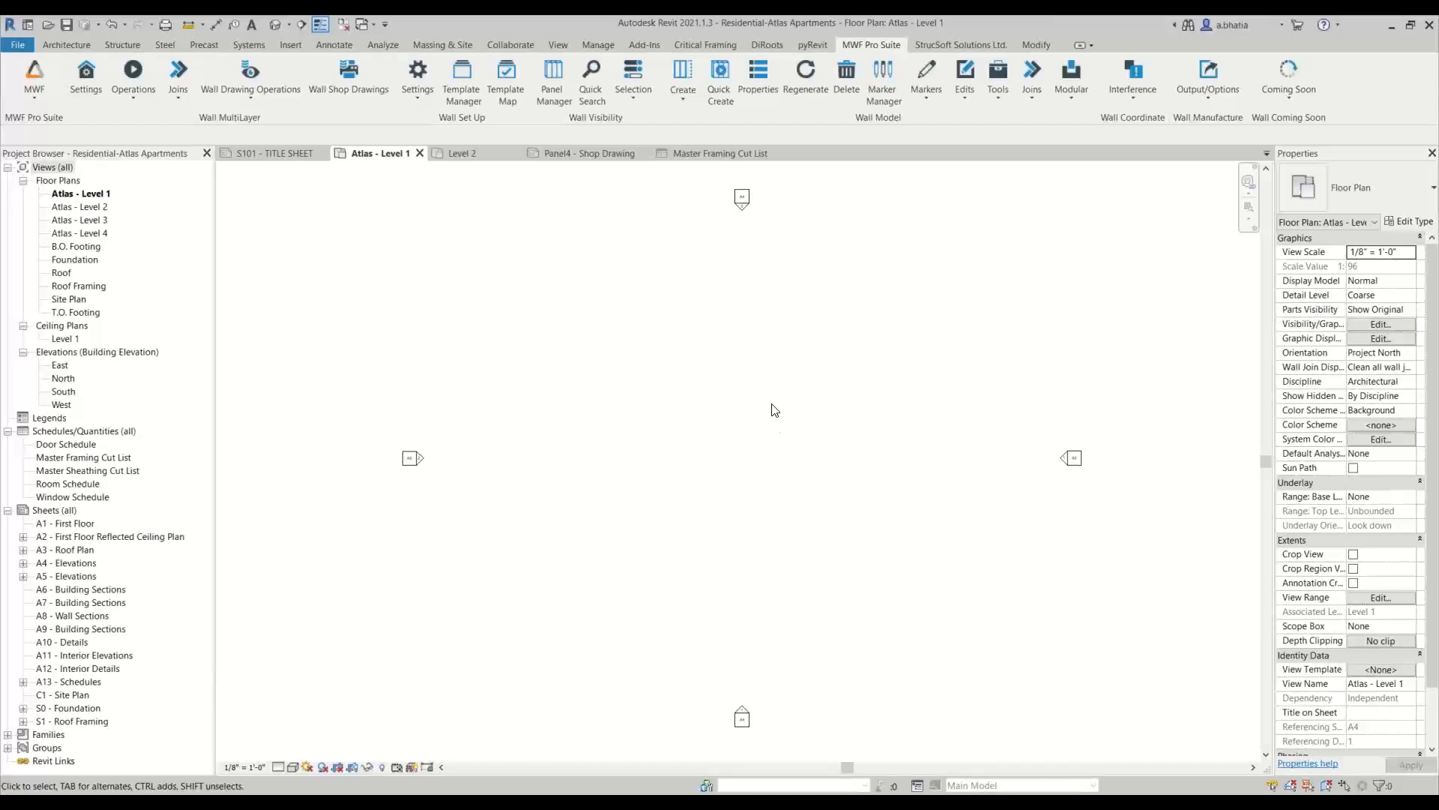
In the wall Template Manager, import the Residential SL Templates file from the Family Library folder into the project storage
click(477, 96)
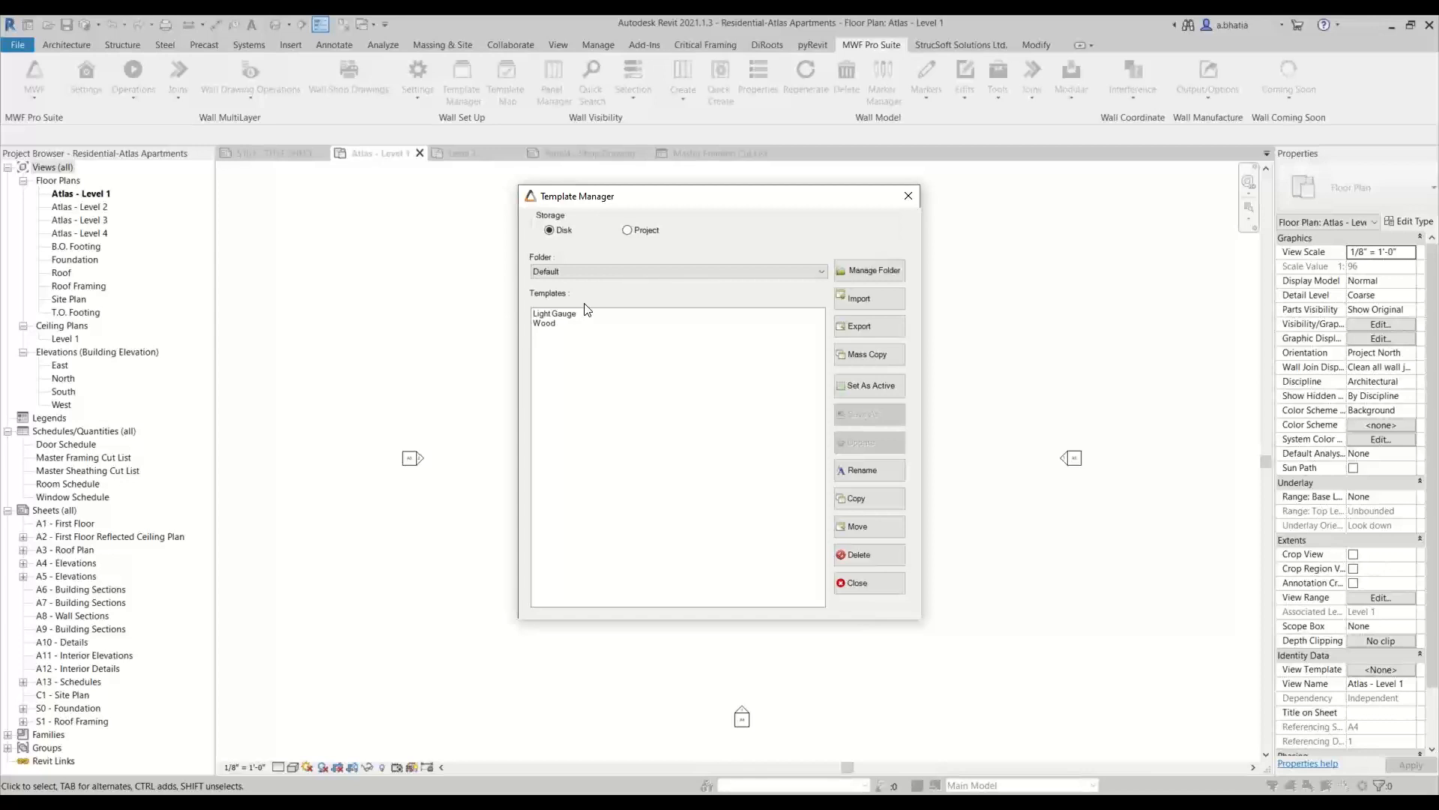
click(643, 232)
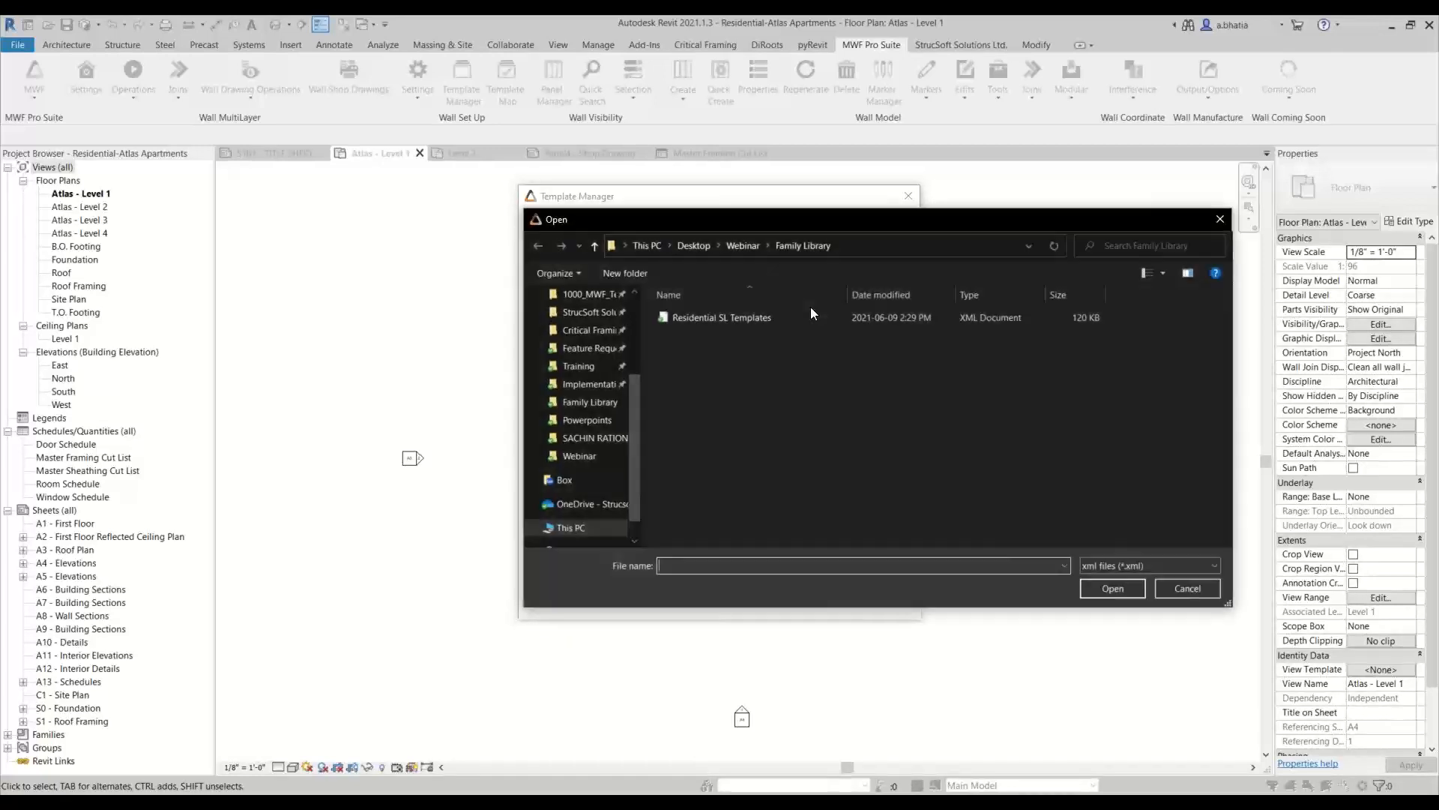
click(705, 318)
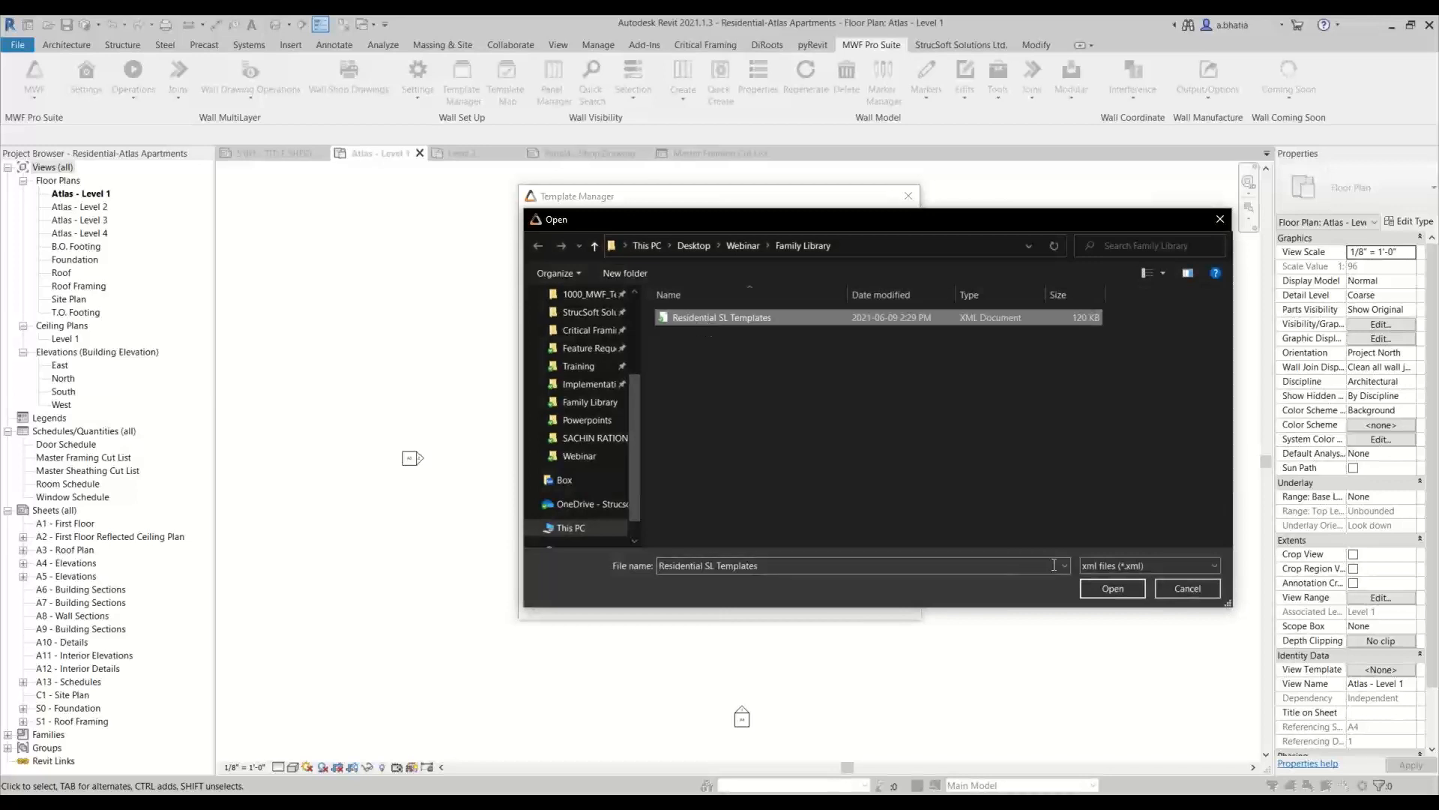
click(1091, 587)
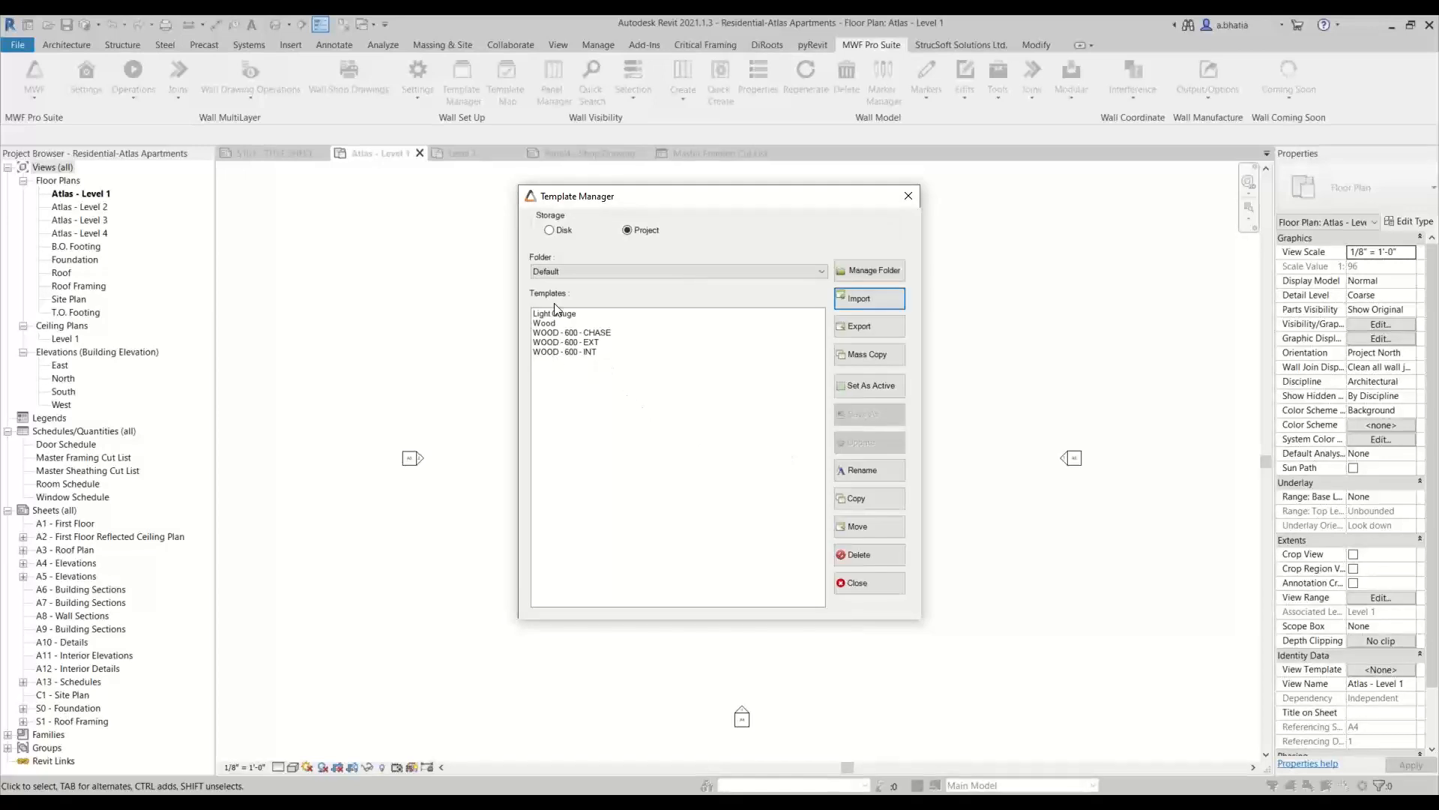
Check the imported wall templates in the Default and MWF_Wood folders, including the _copy templates, and close the Template Manager
click(553, 334)
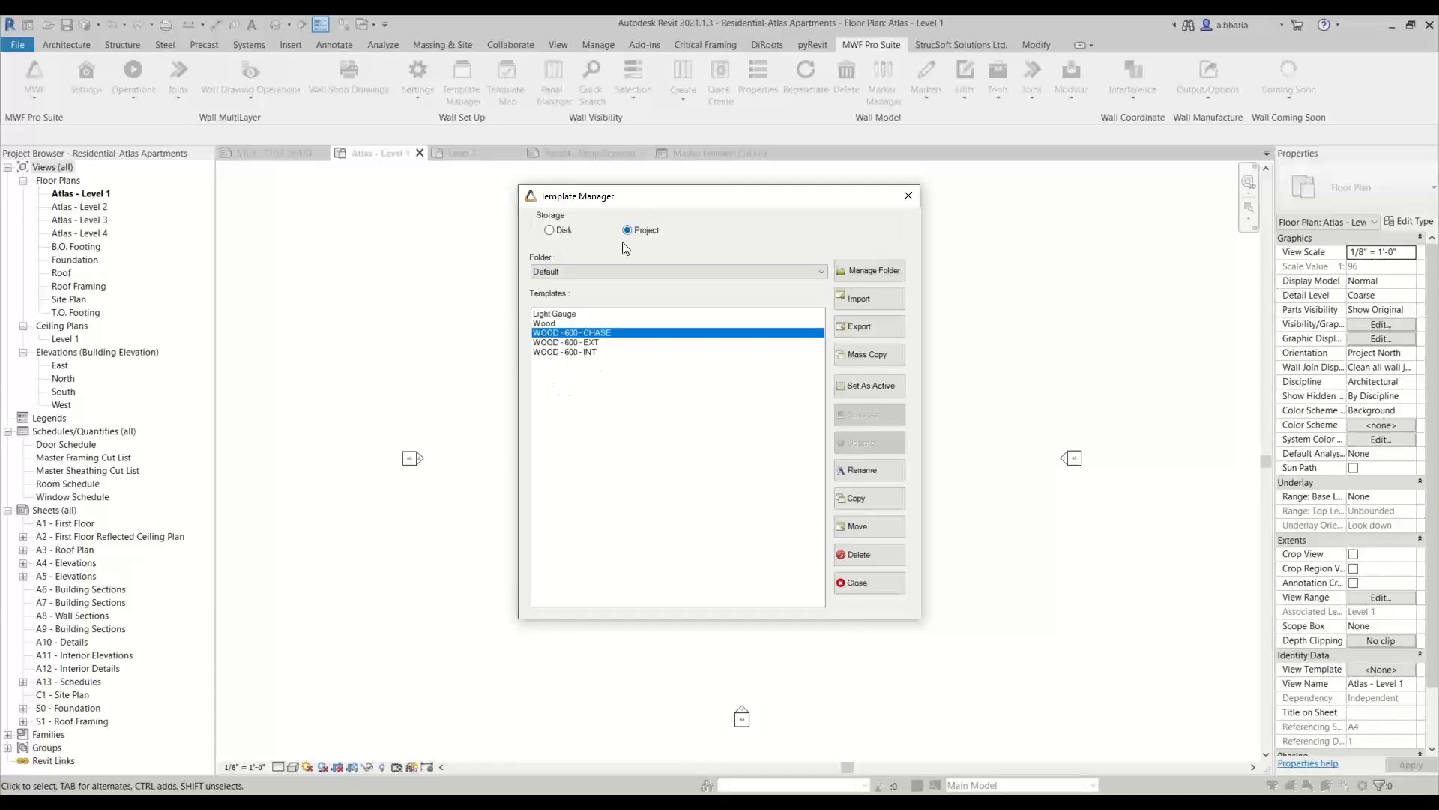
click(606, 270)
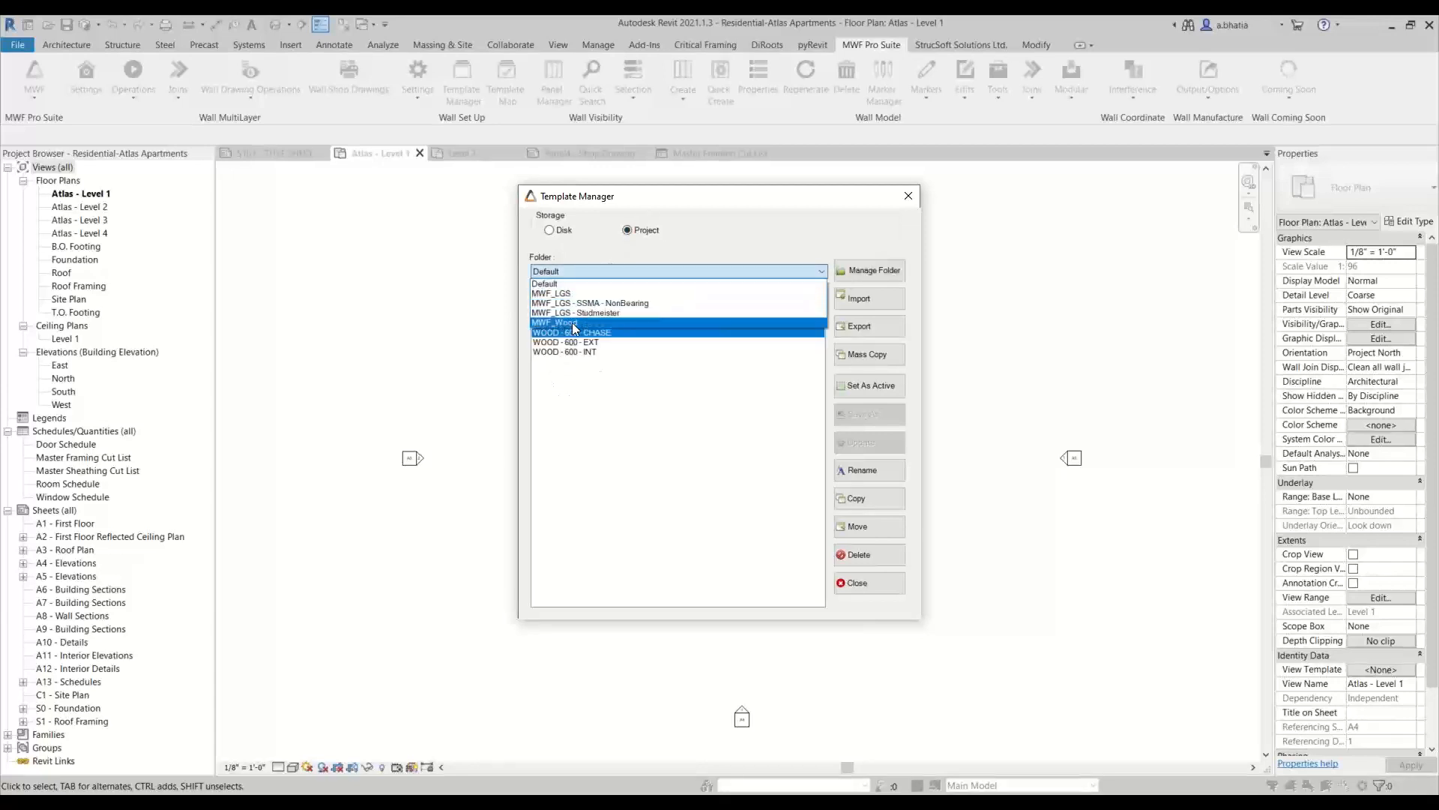
click(575, 322)
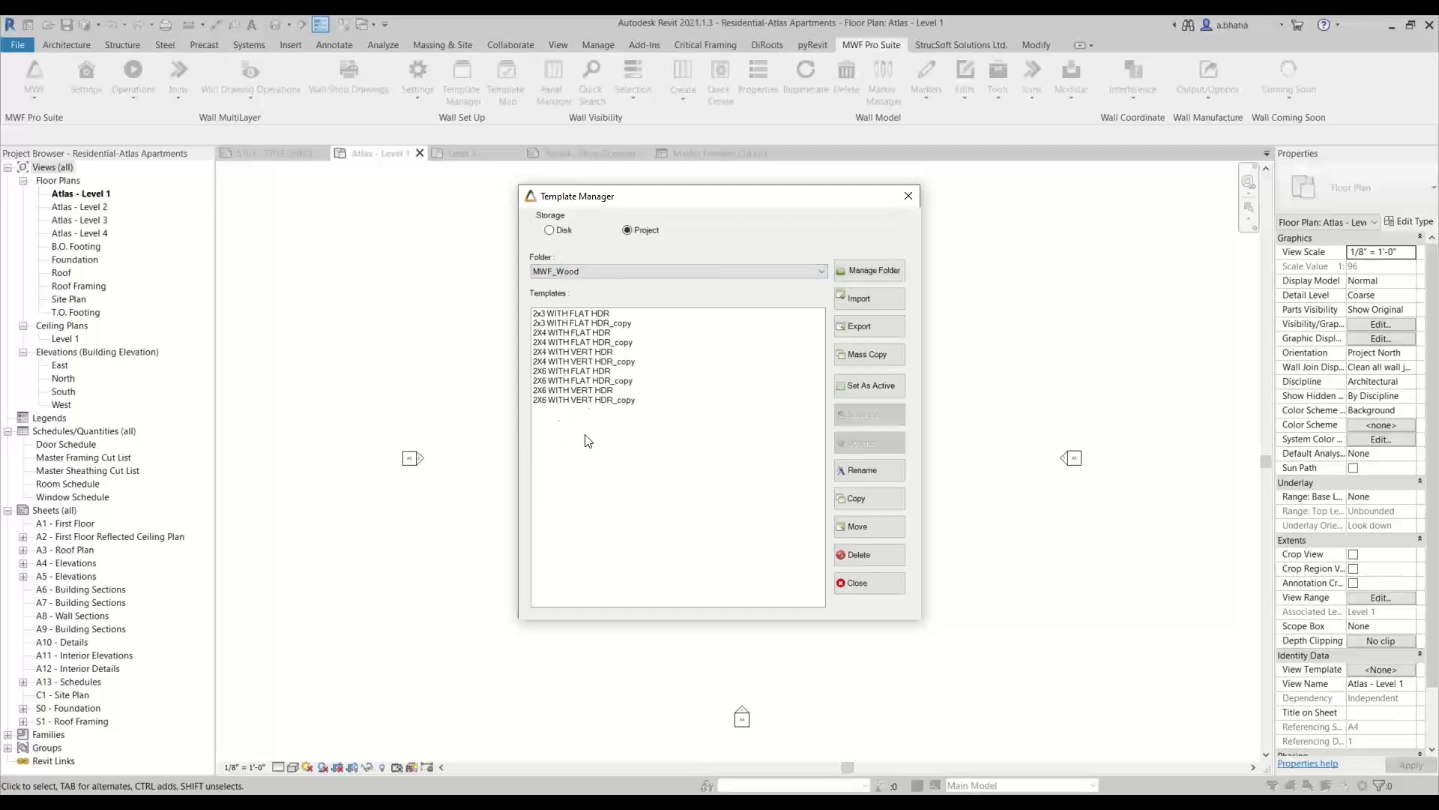
click(592, 323)
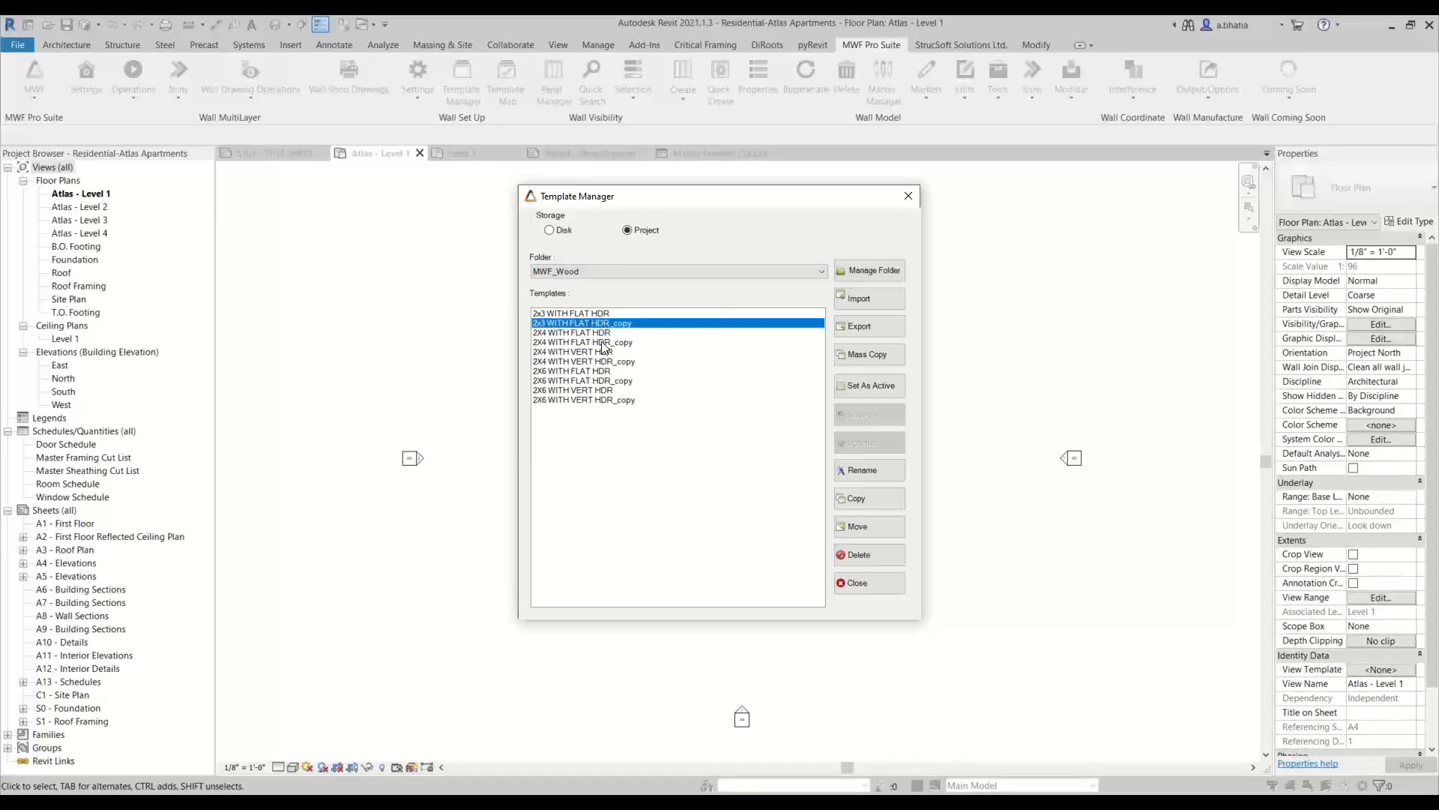
click(603, 341)
click(604, 321)
click(604, 316)
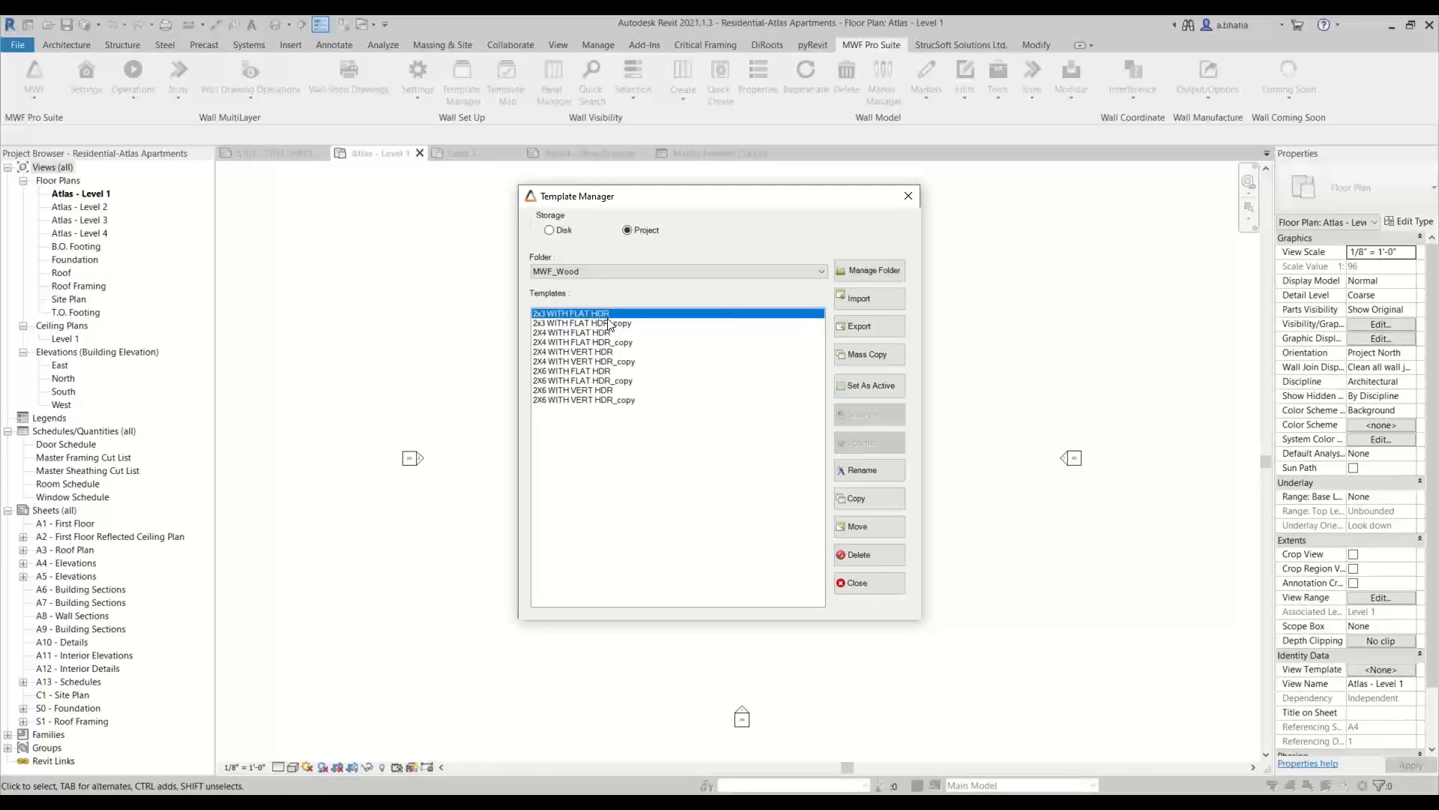
click(613, 325)
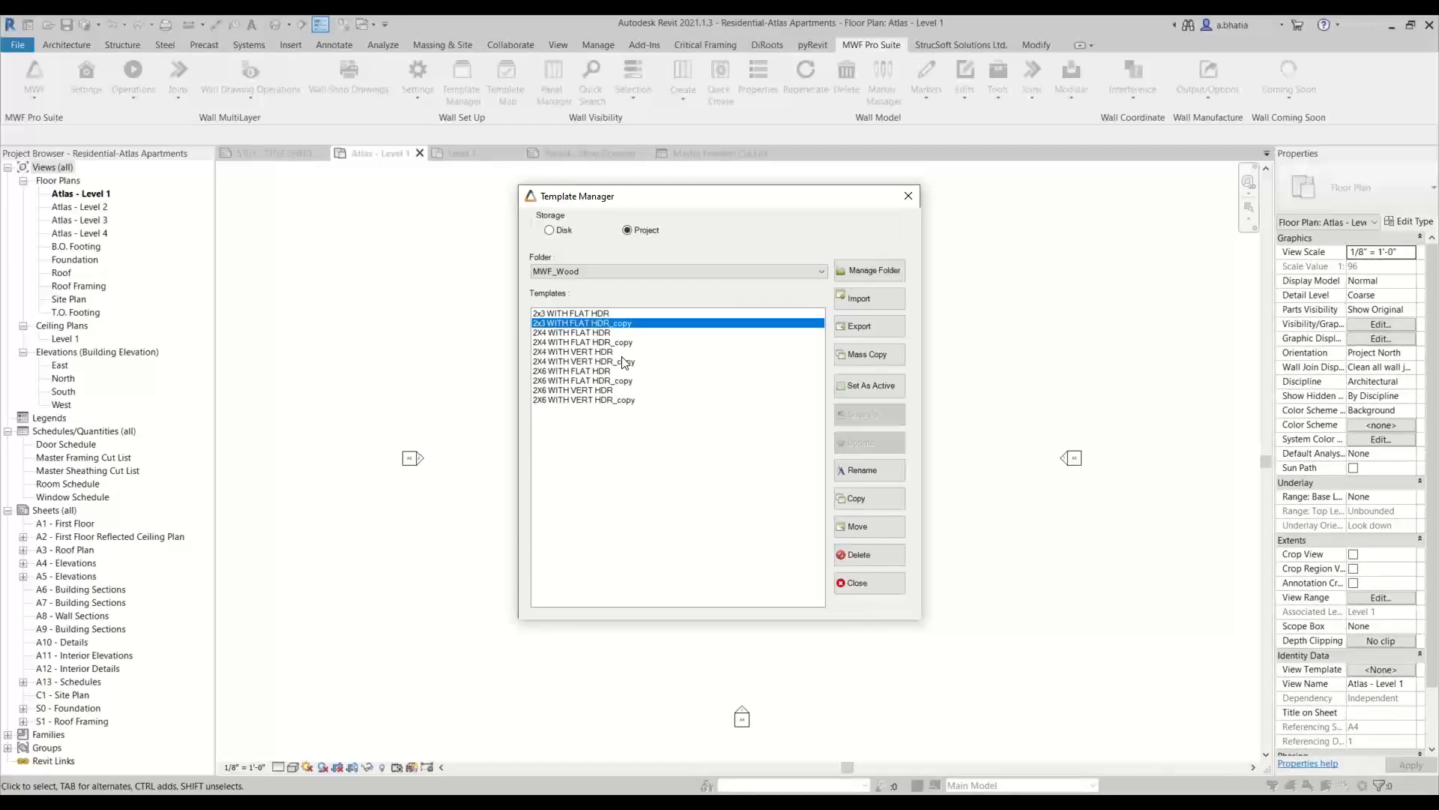
click(619, 271)
click(596, 285)
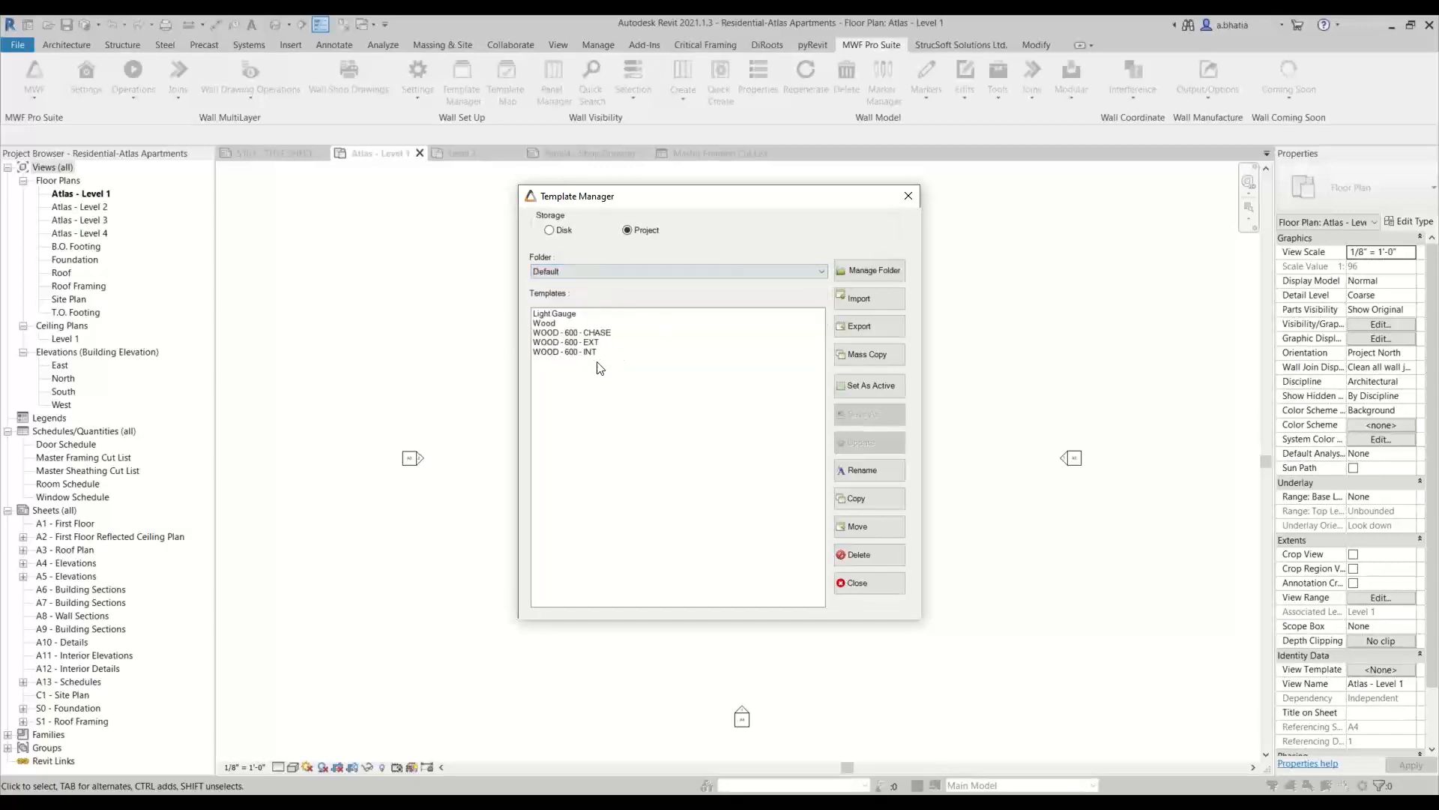
click(644, 270)
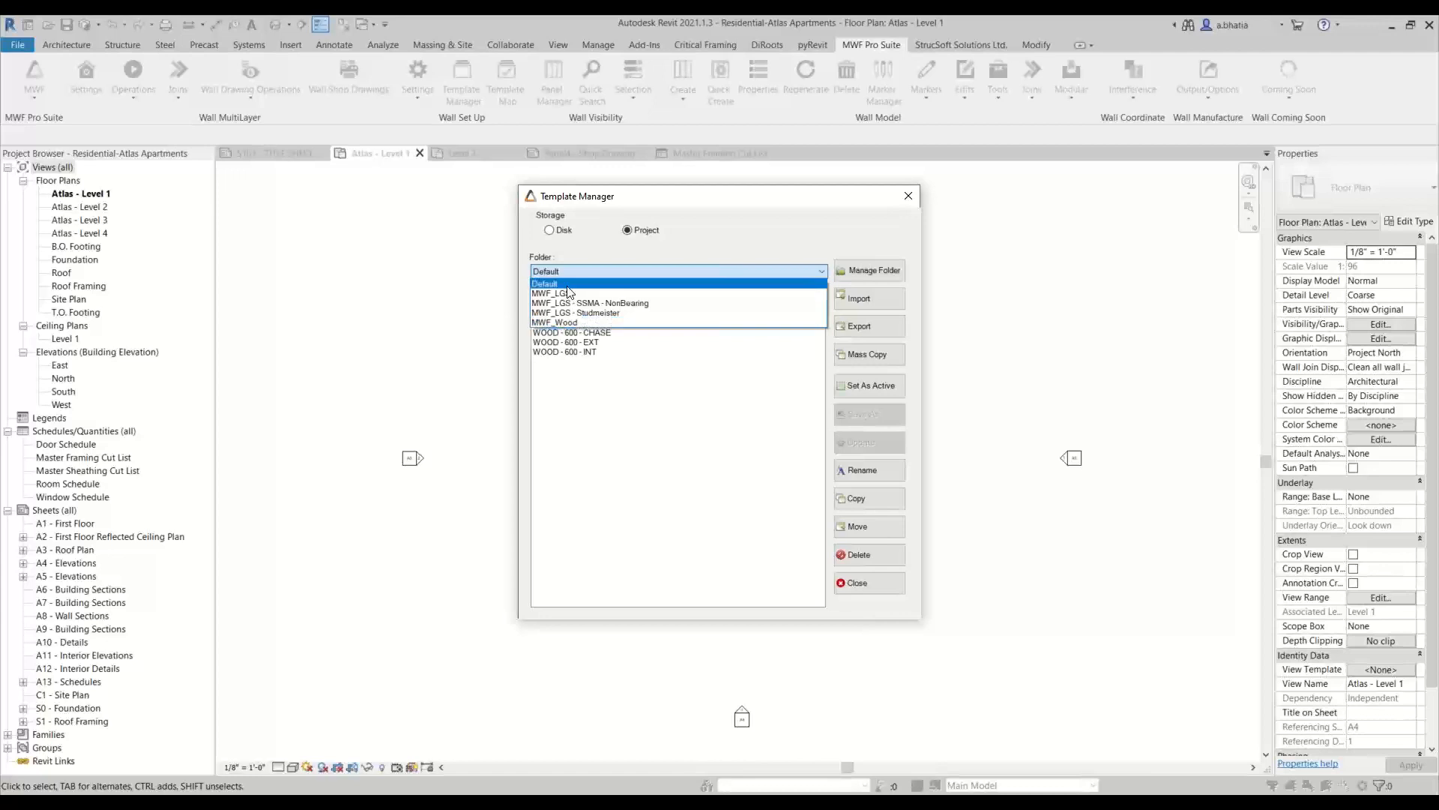
click(776, 240)
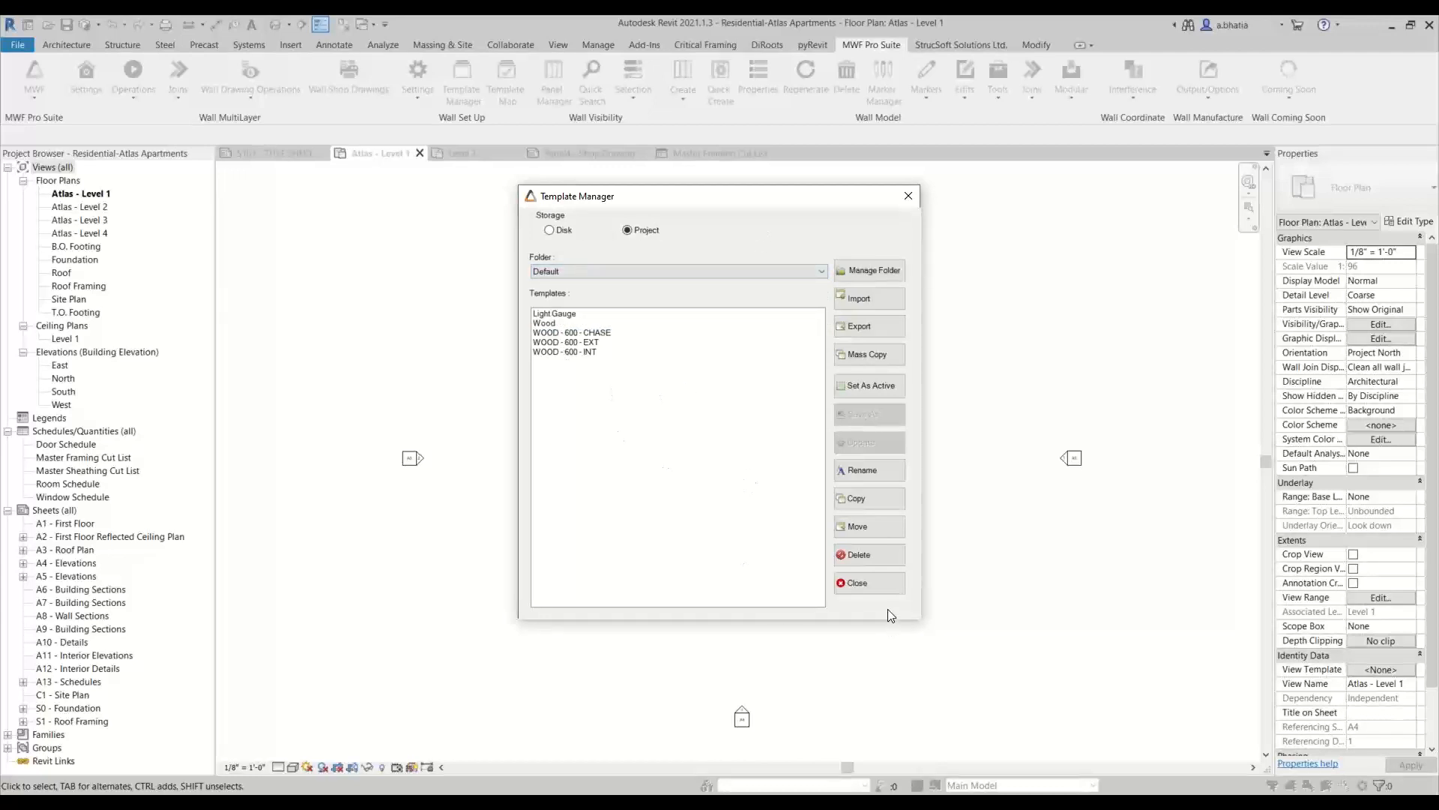
click(869, 583)
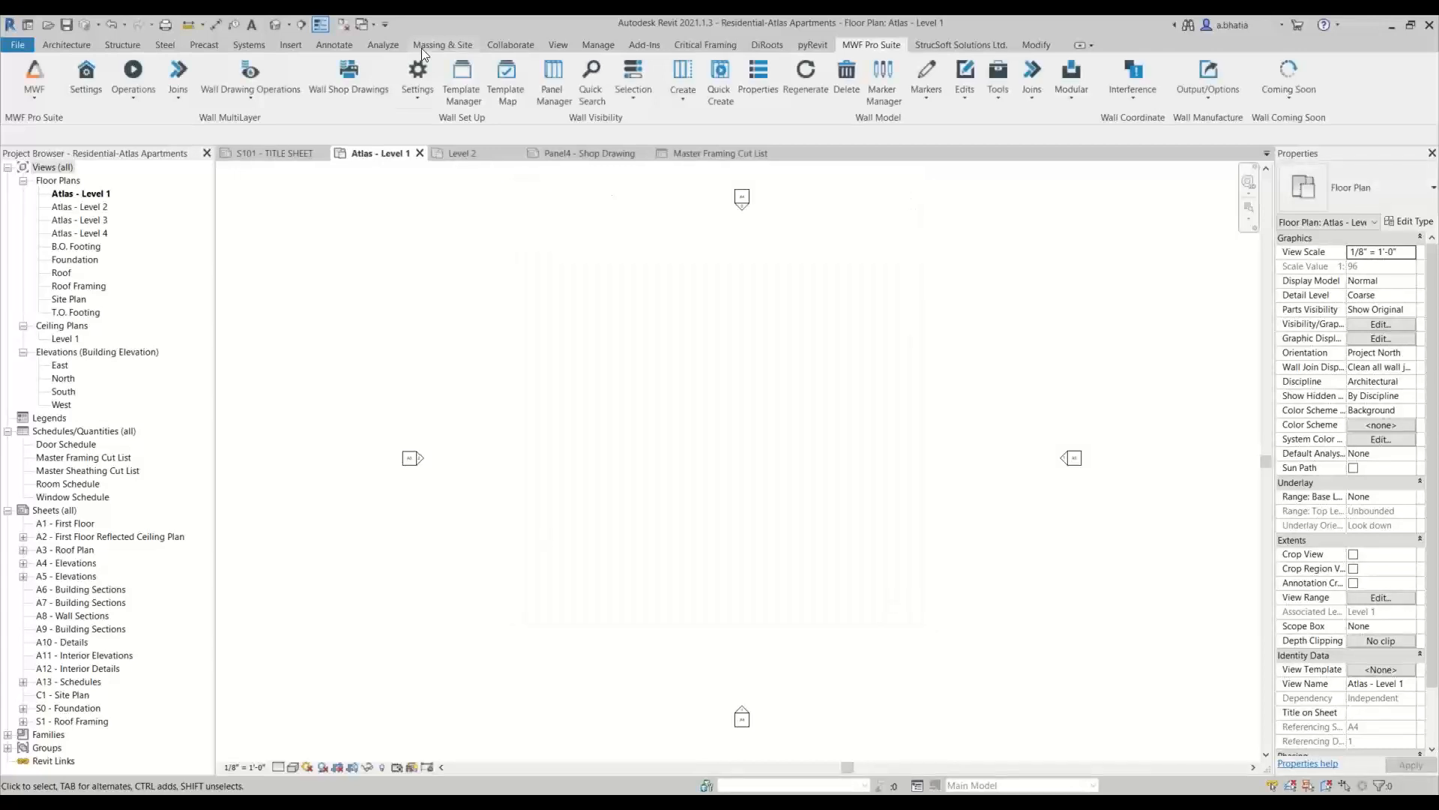
click(417, 91)
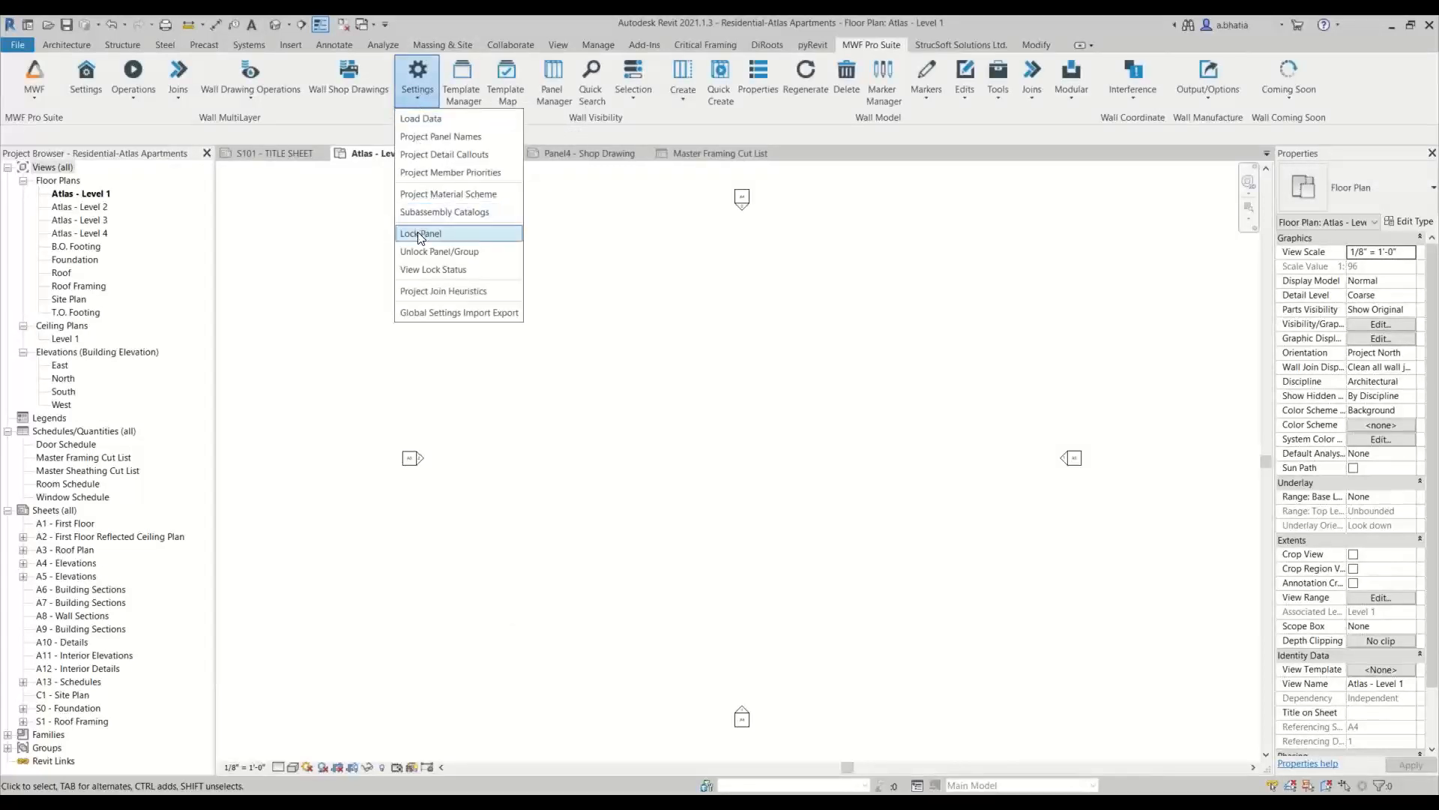
click(427, 120)
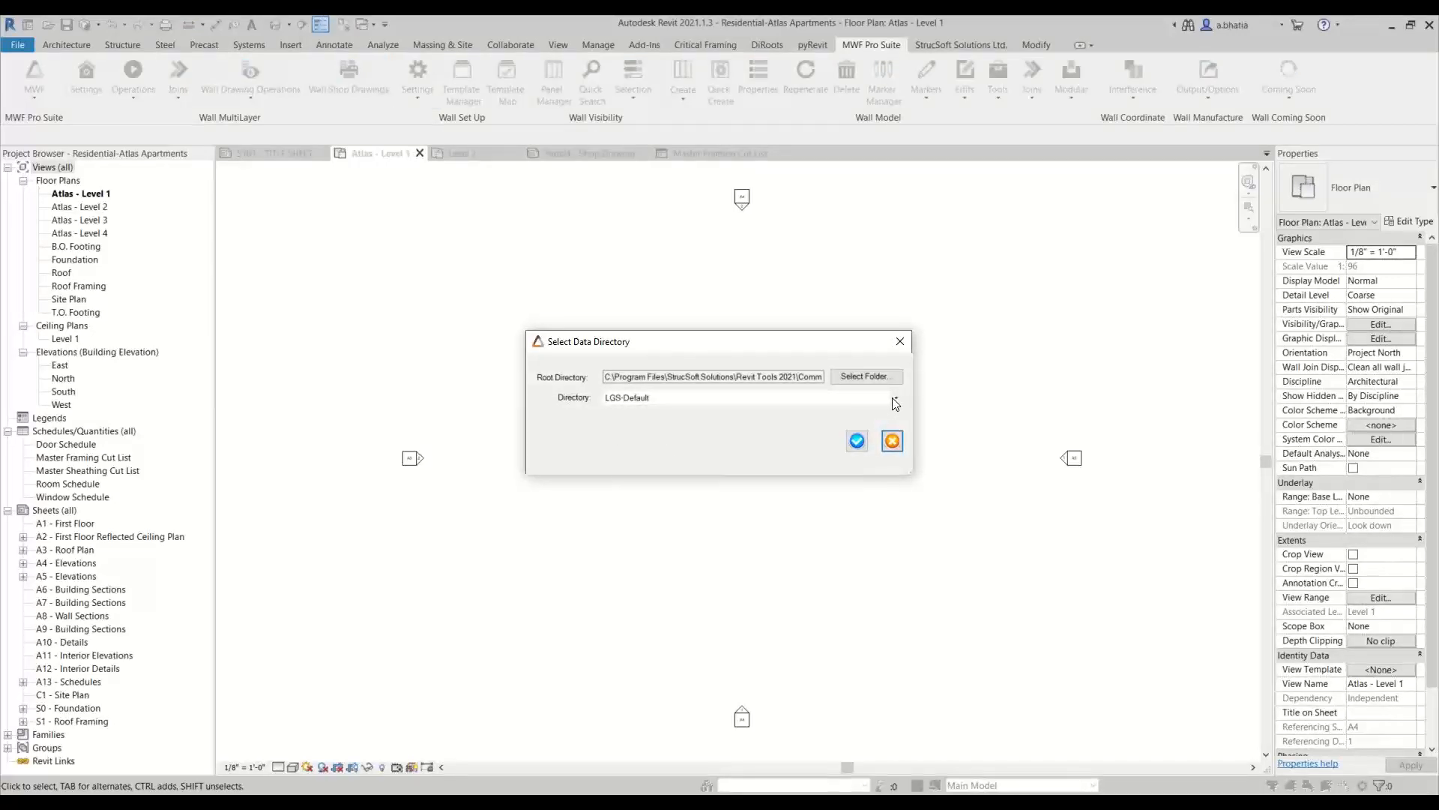
click(892, 440)
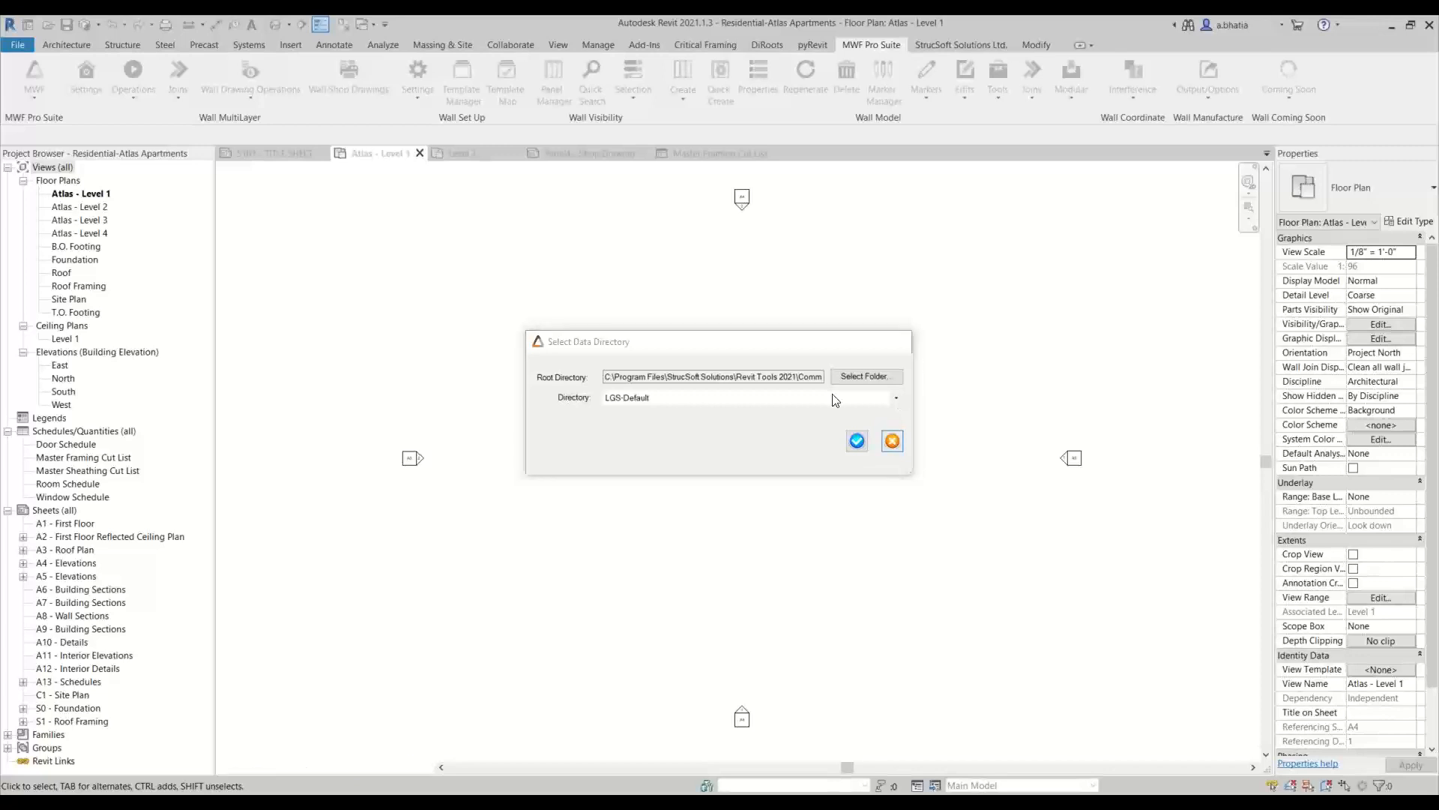
Import the MWFSettings zip from the Family Library folder with Global Settings Import Export, leaving Copy Existing Templates off, and close the dialog
click(417, 75)
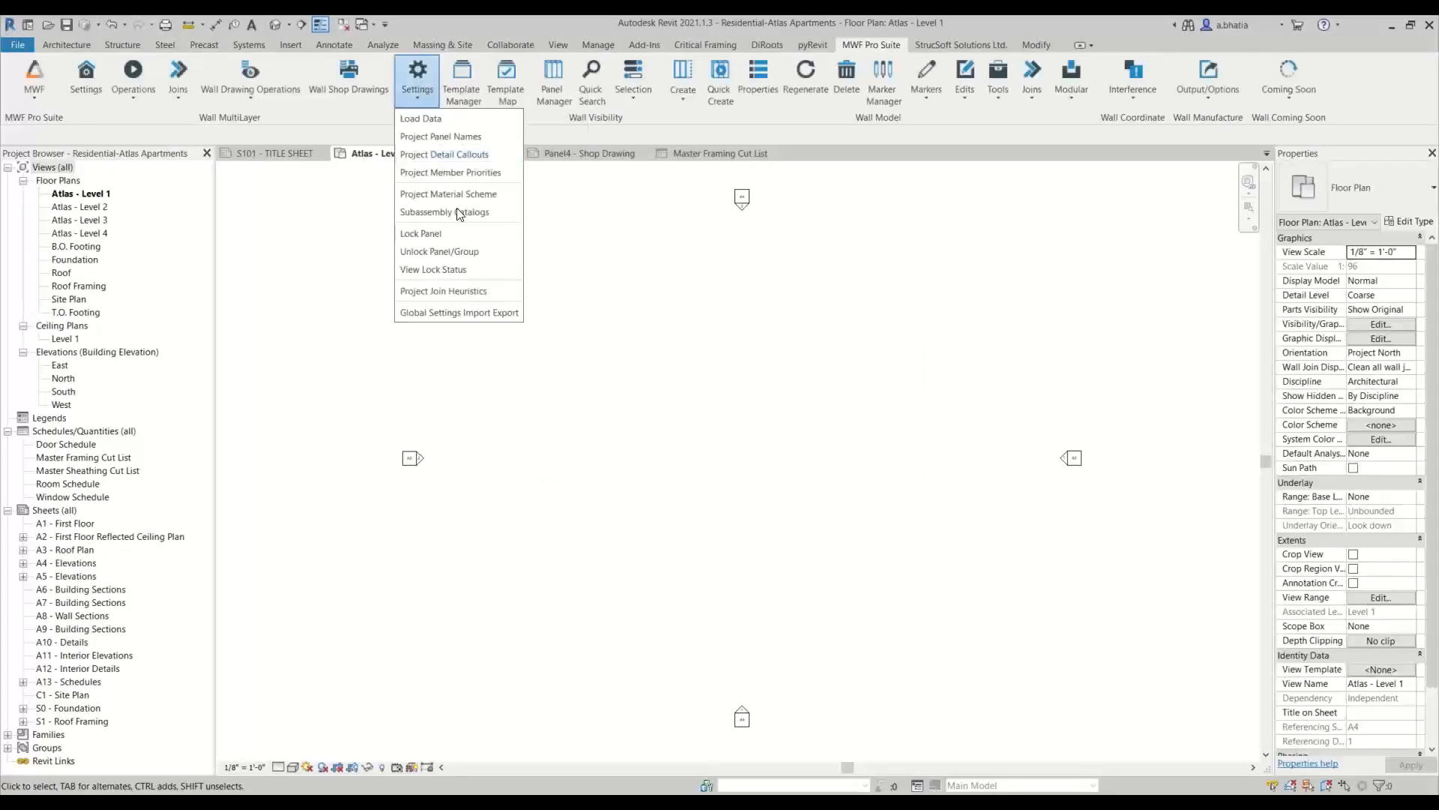
click(447, 312)
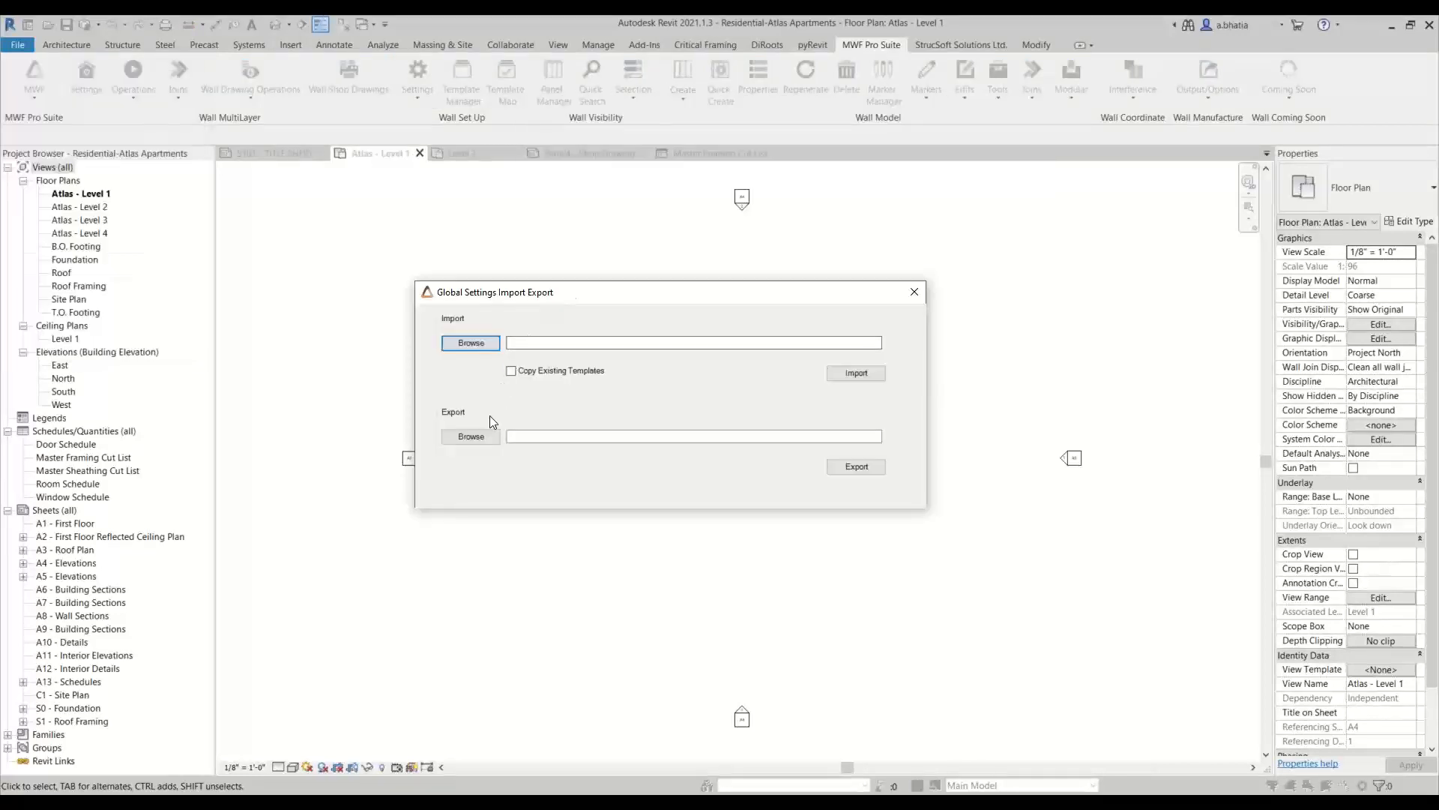
click(459, 347)
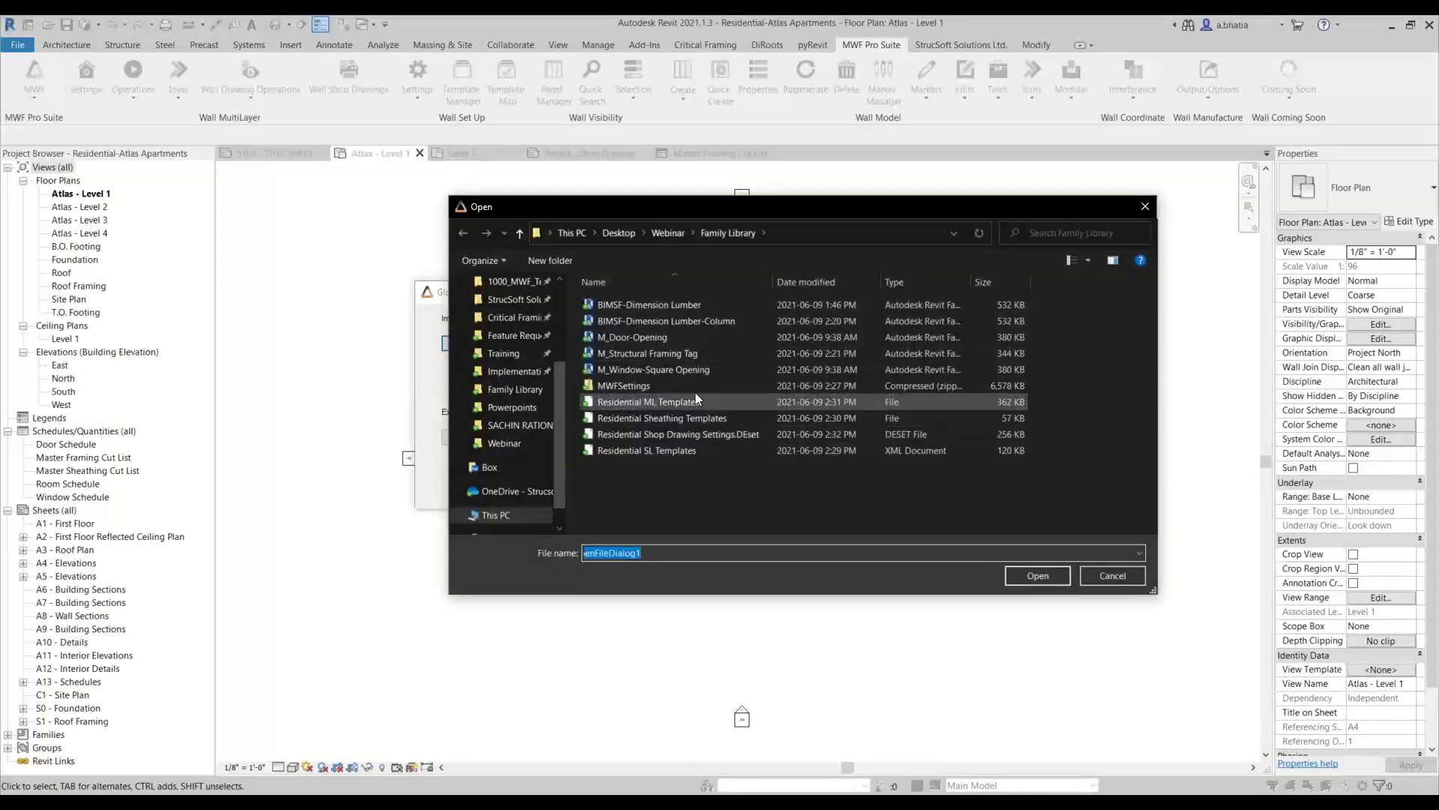
click(631, 387)
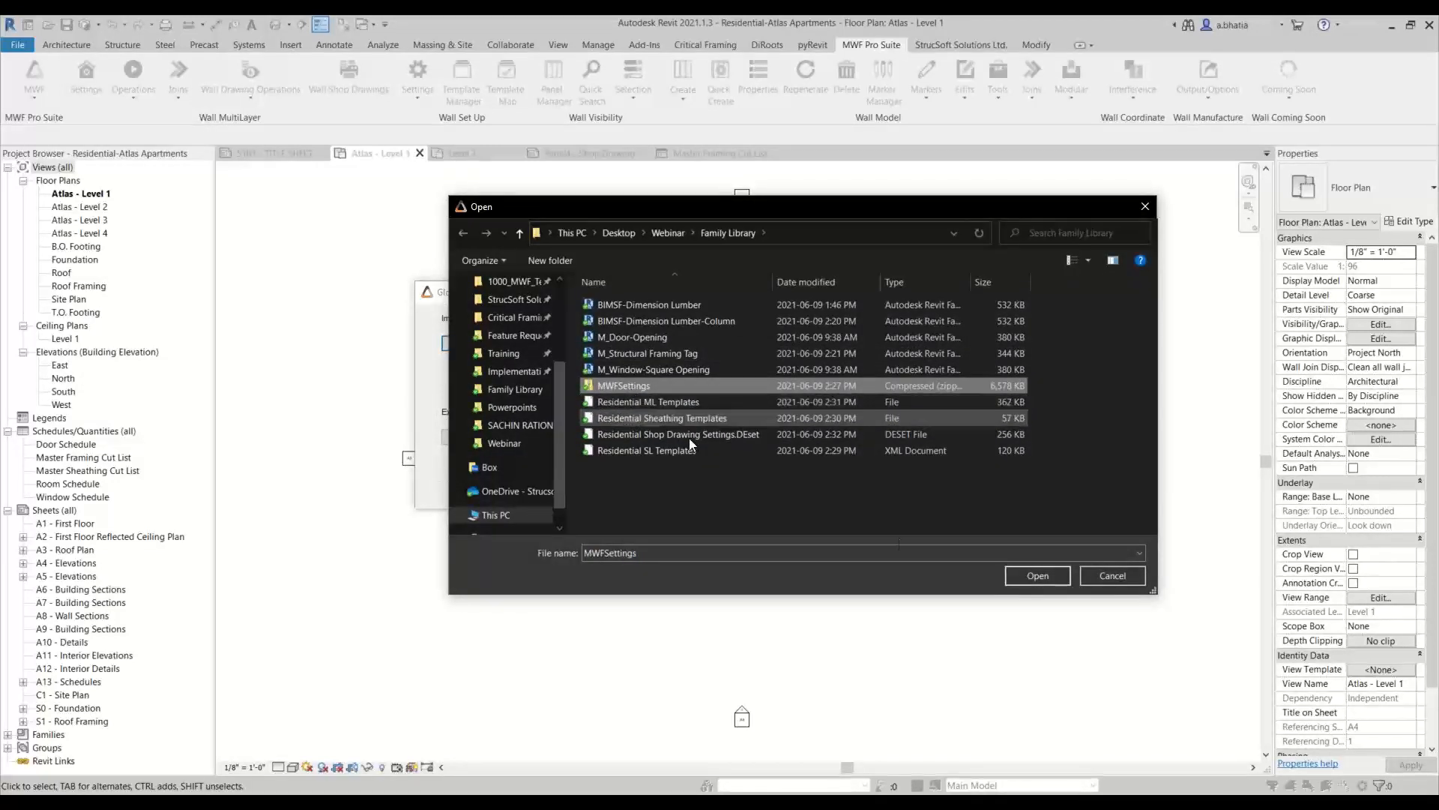
click(1027, 577)
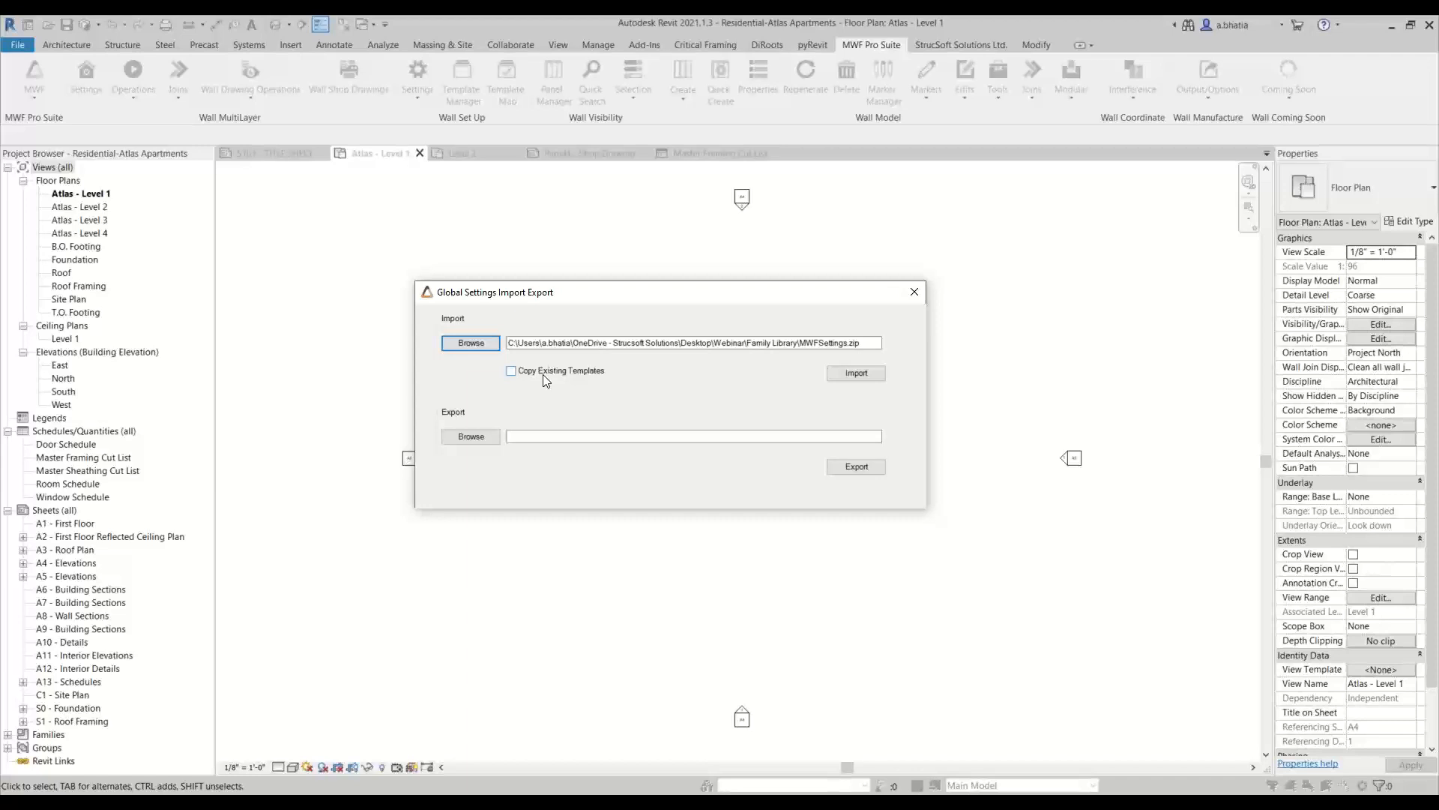
click(856, 373)
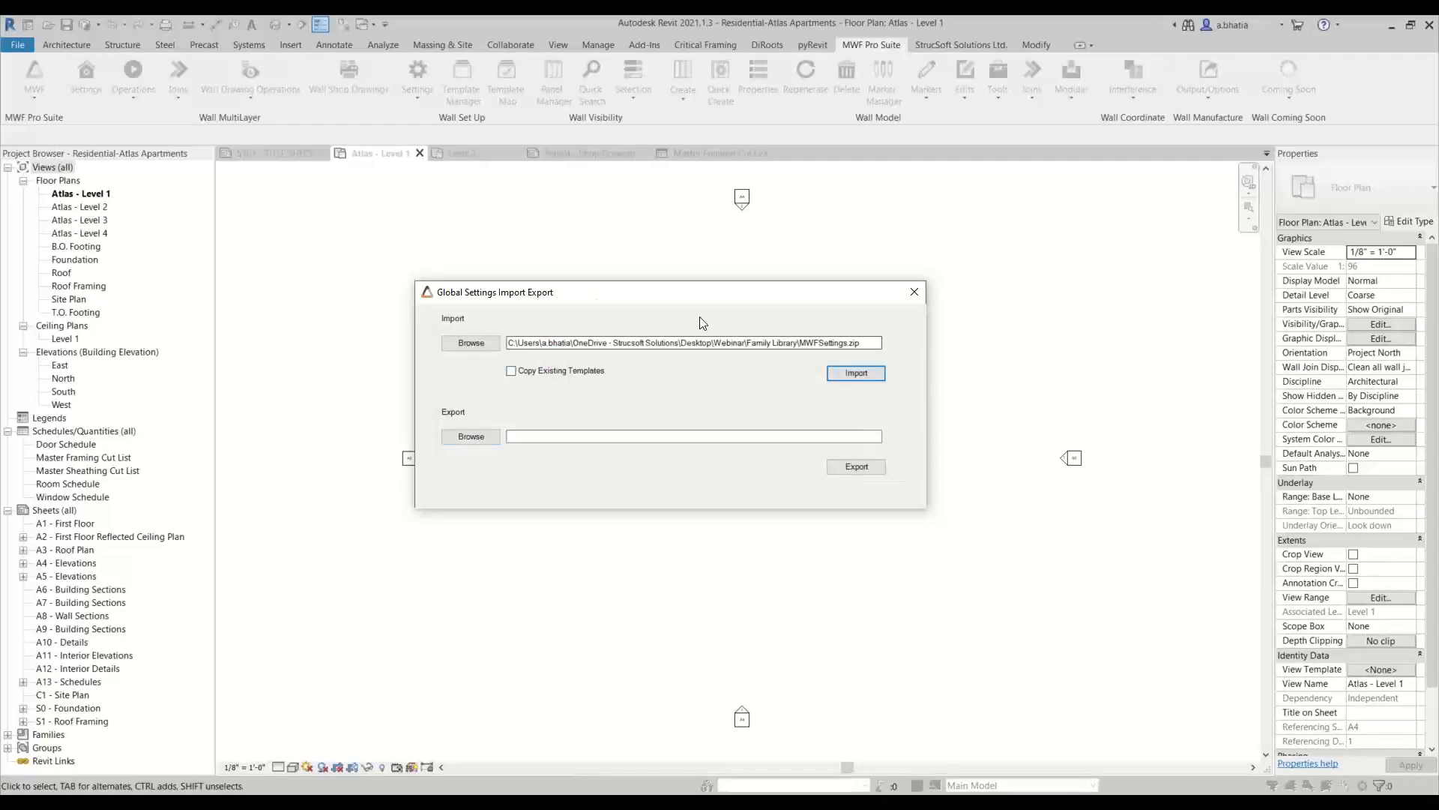
click(913, 292)
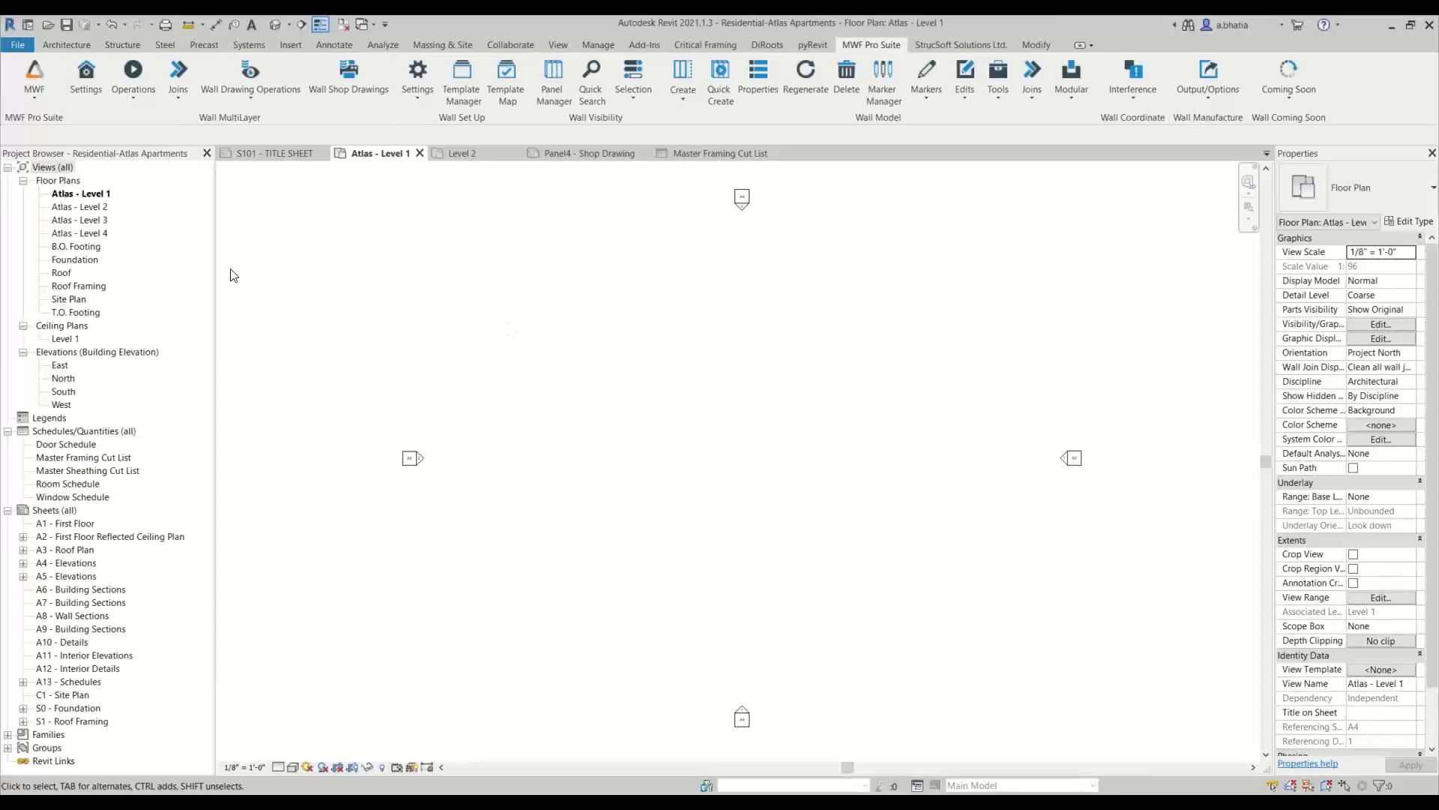
Import the Residential Sheathing Templates file from the Family Library folder into the sheathing templates of the wall project settings
click(80, 96)
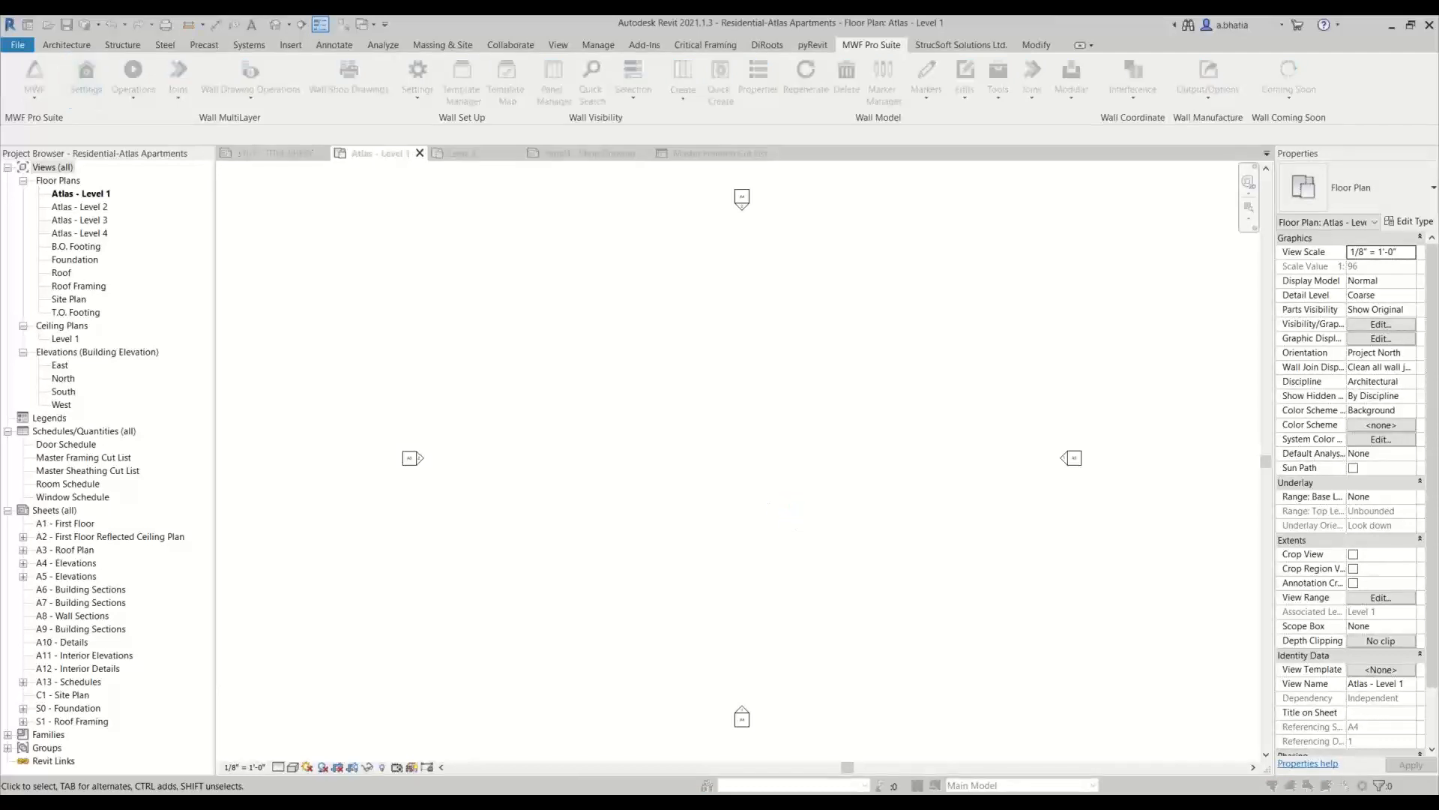
drag(995, 262, 589, 58)
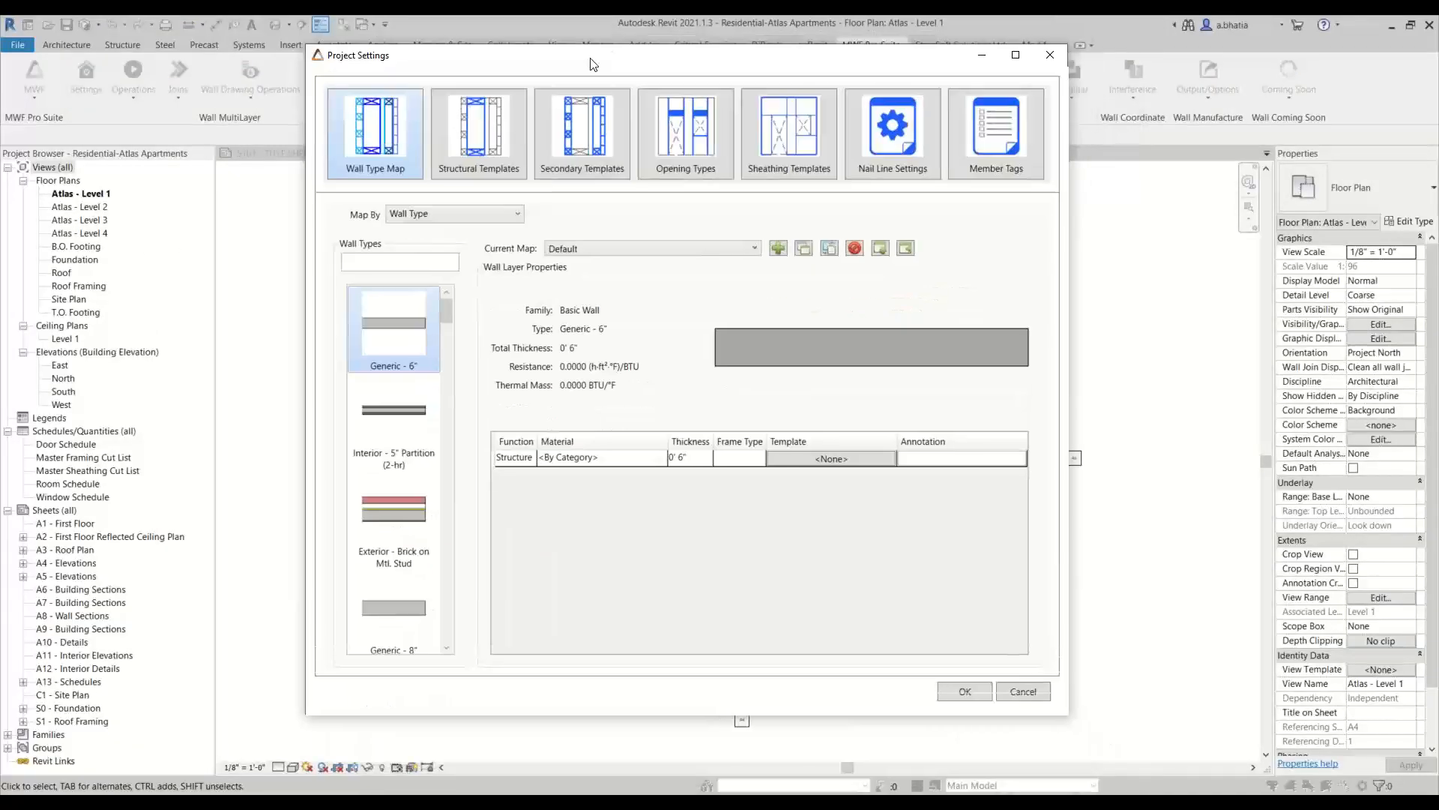
click(786, 138)
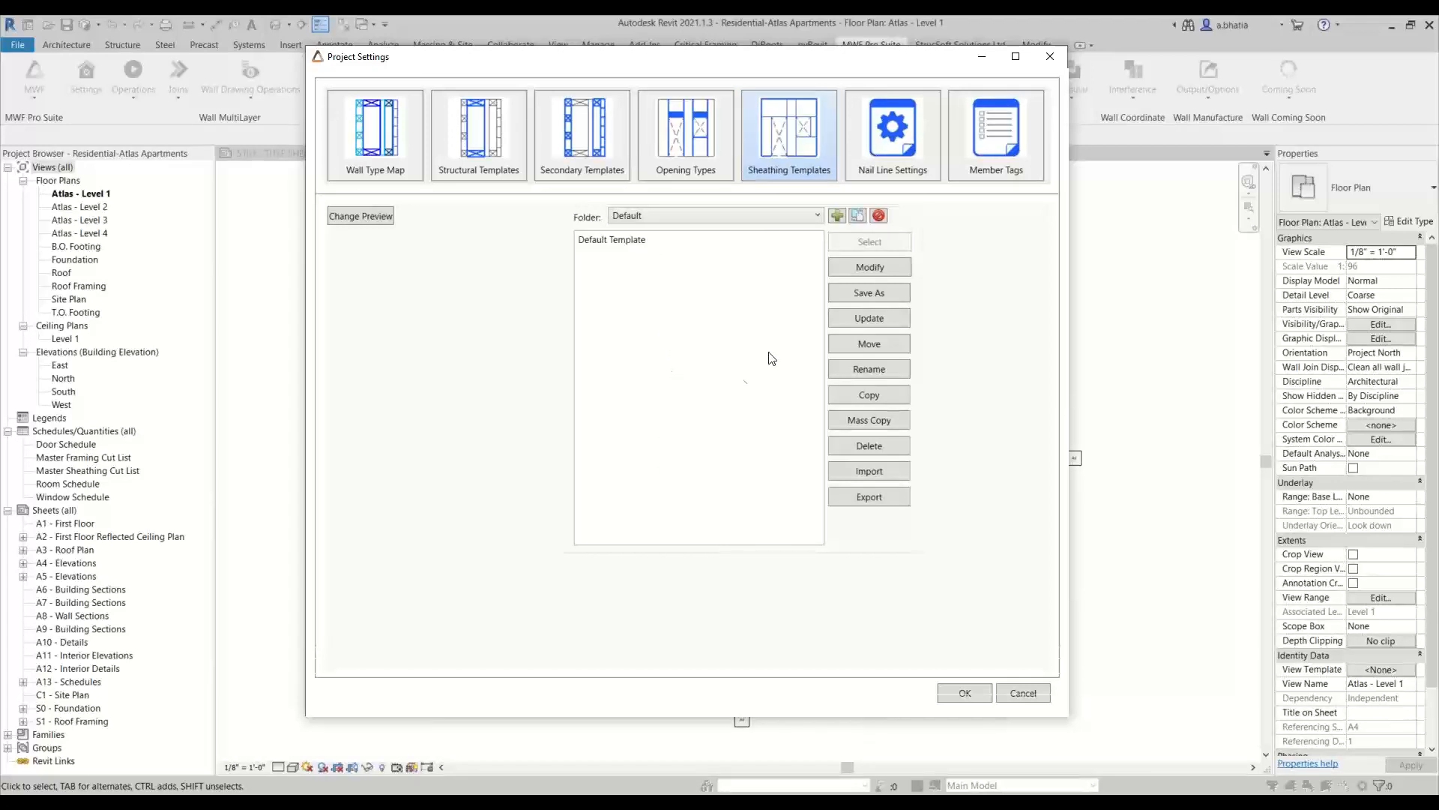
click(841, 472)
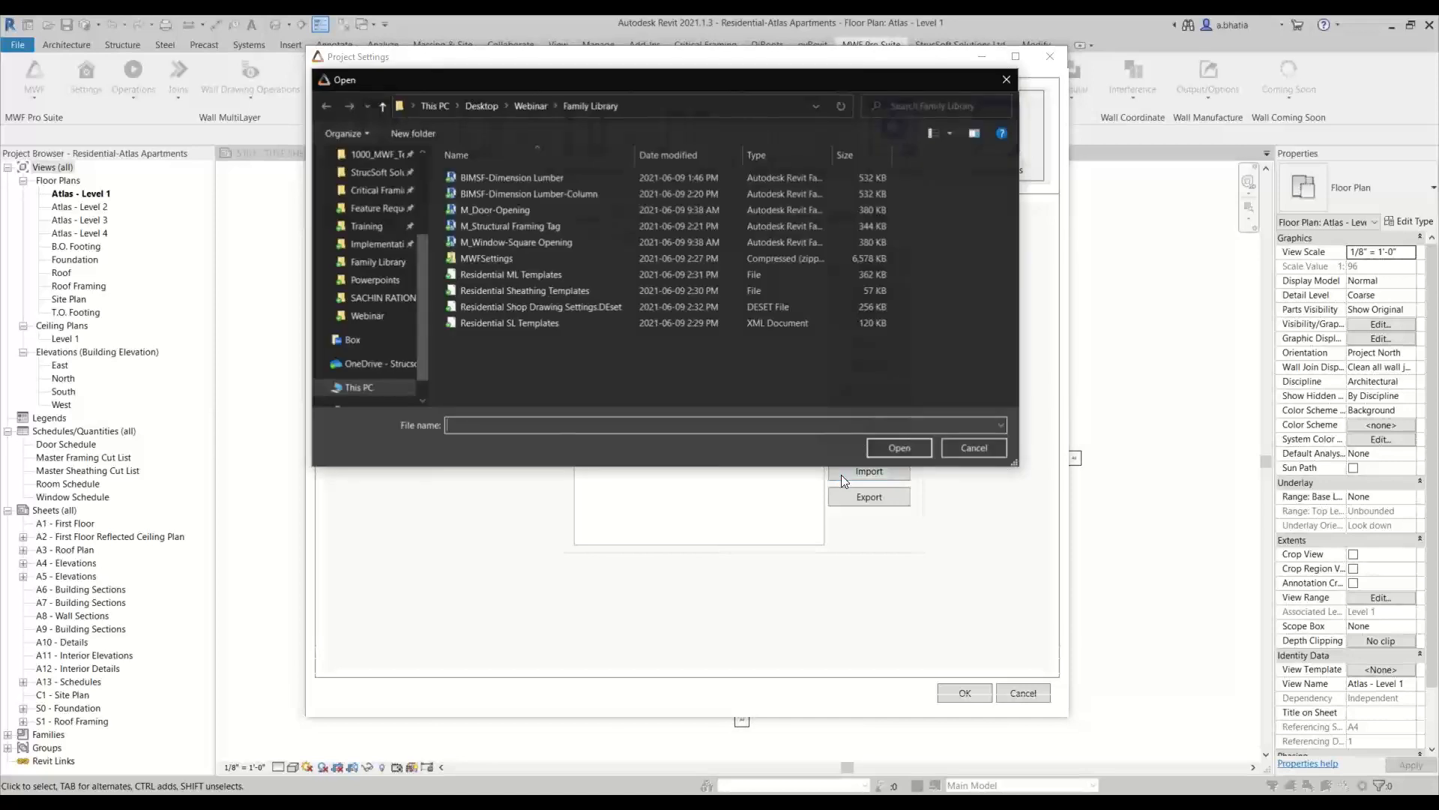
click(547, 295)
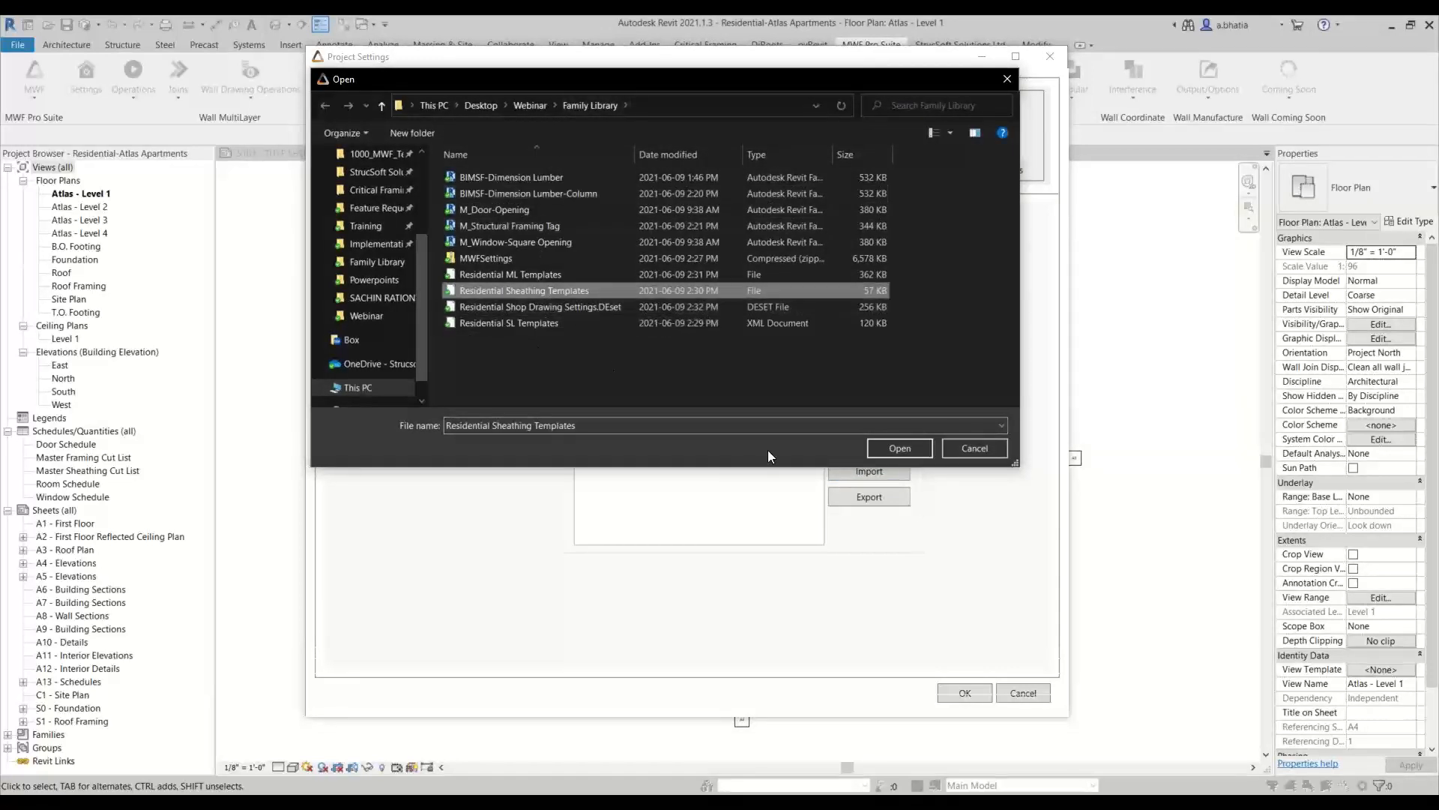
click(910, 444)
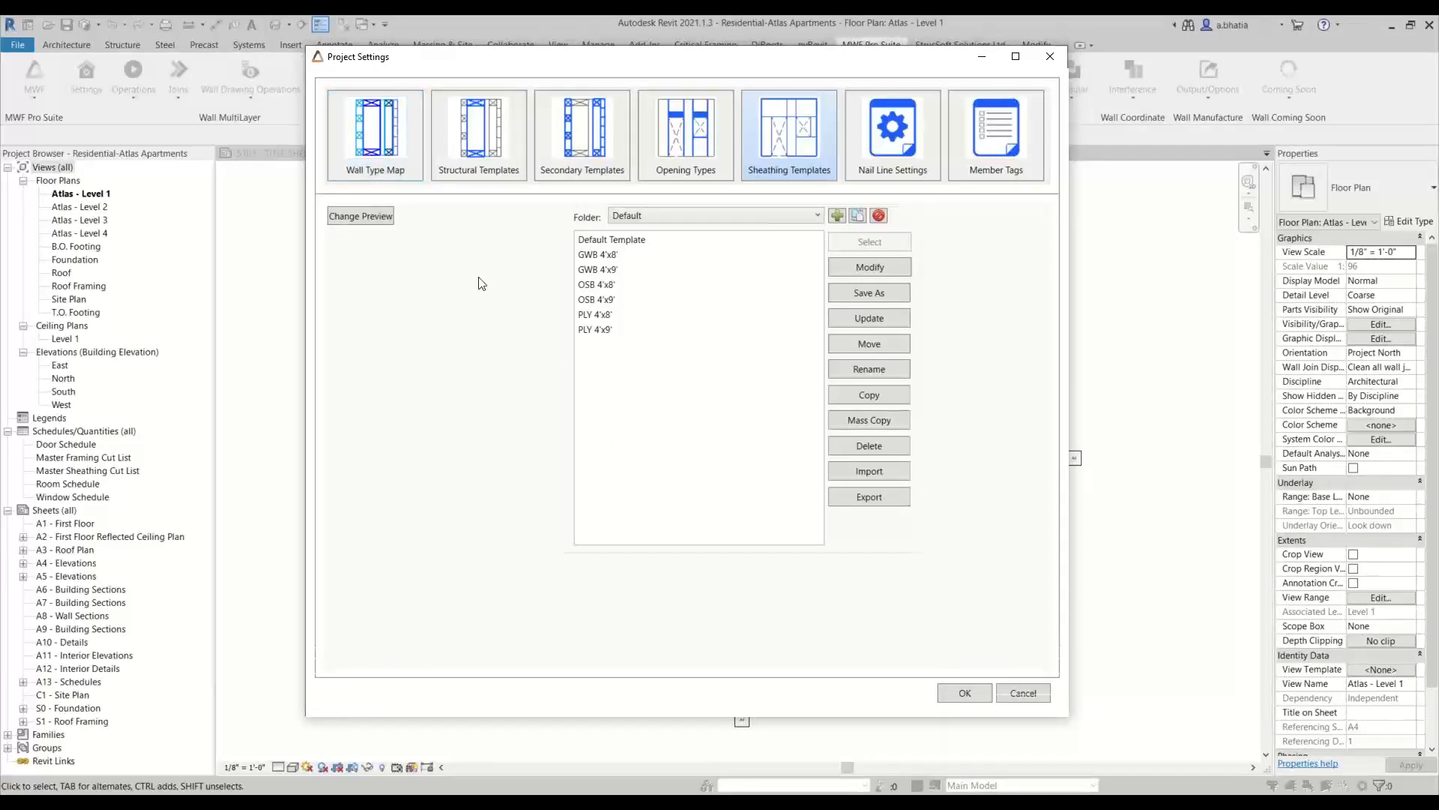
Accept the sheathing settings, then import the Residential ML Templates map into the wall type map, overwriting all conflicting templates
click(982, 696)
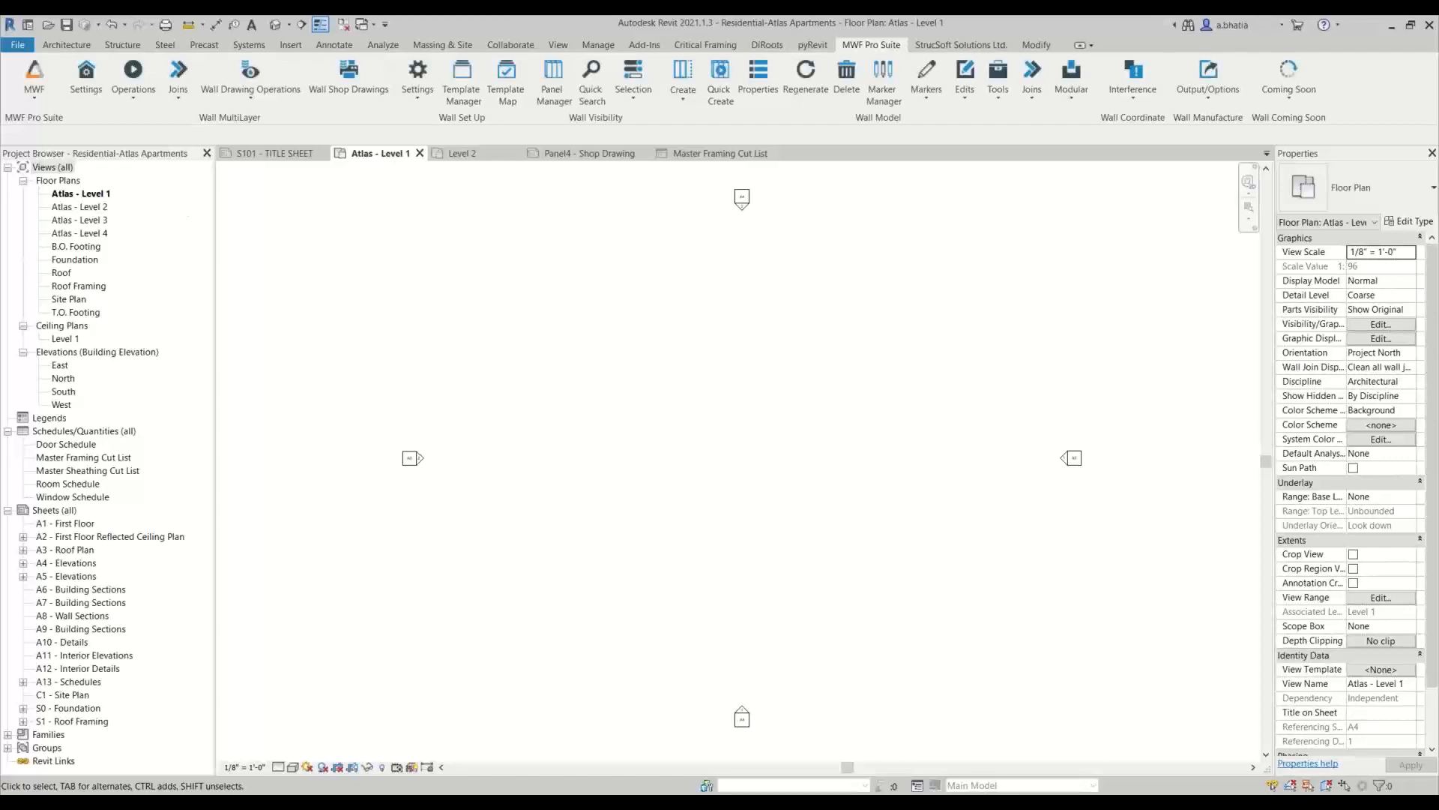
click(87, 78)
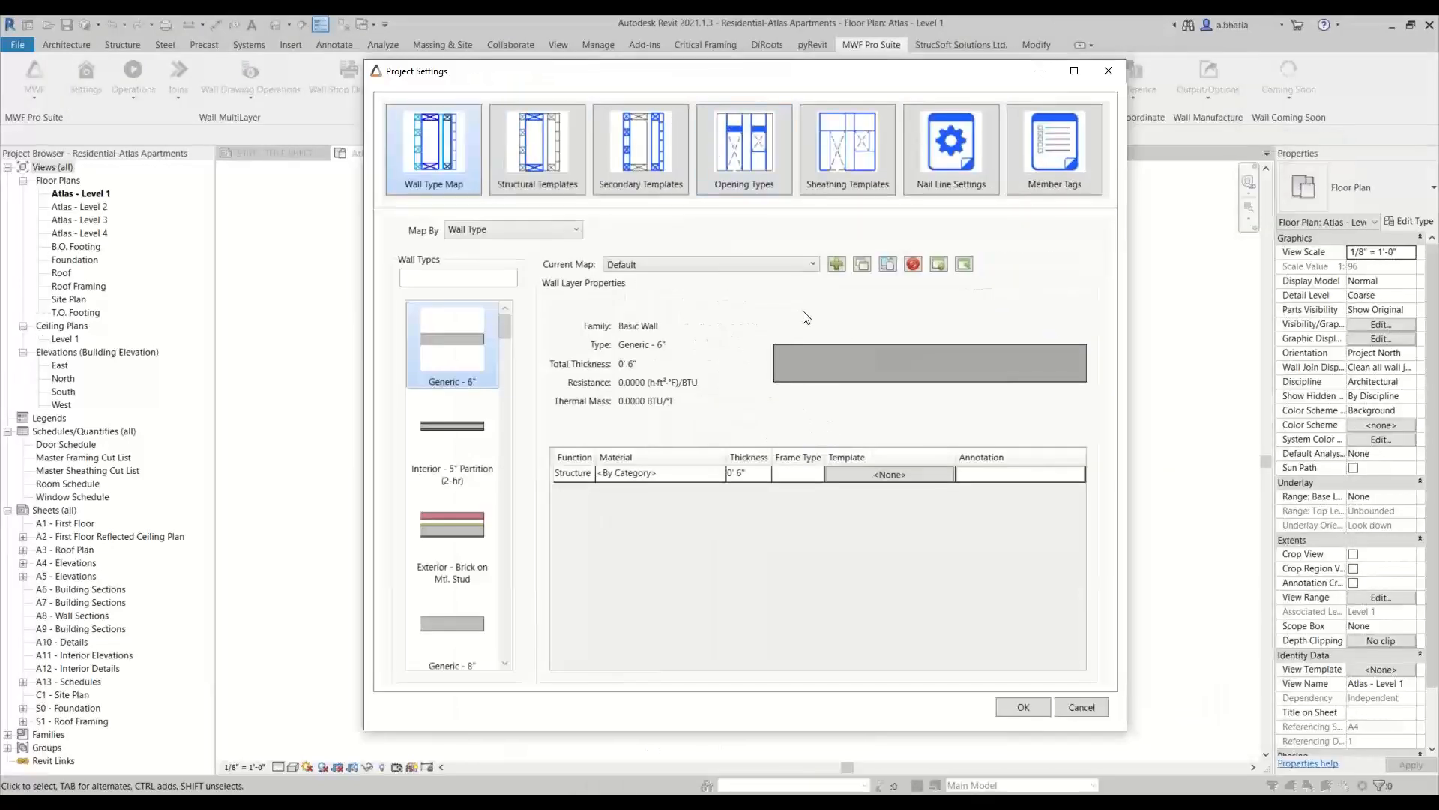
click(939, 264)
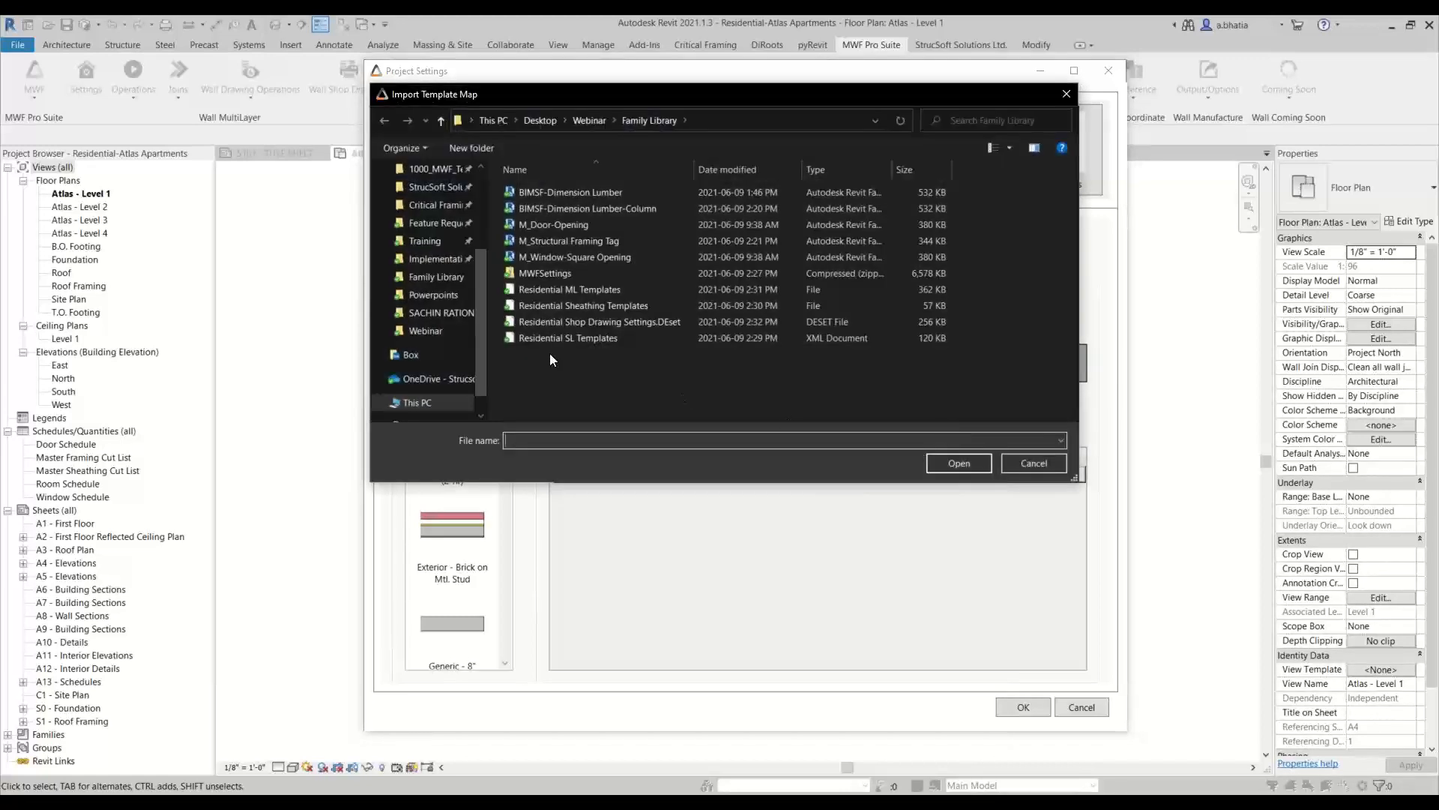
click(587, 289)
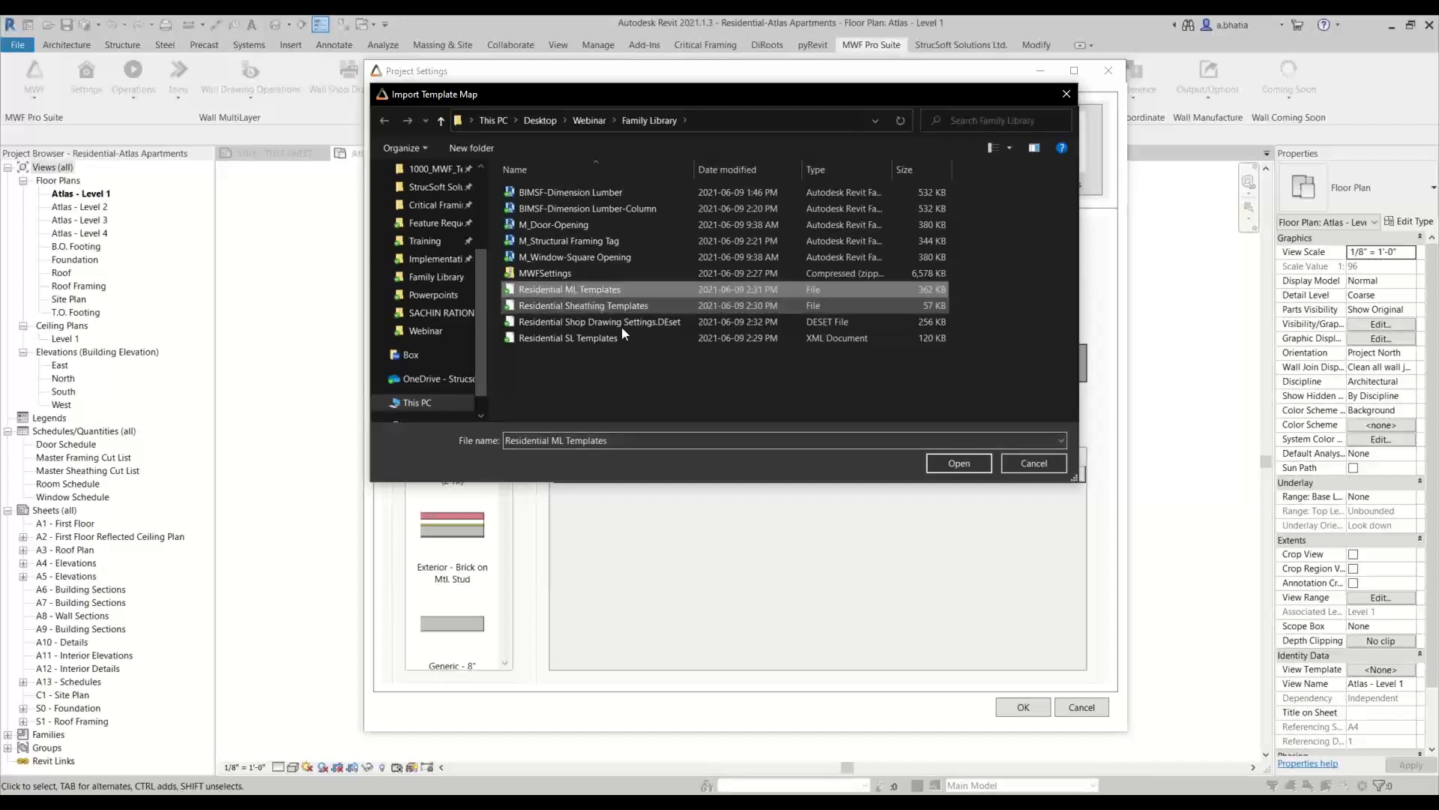
click(932, 461)
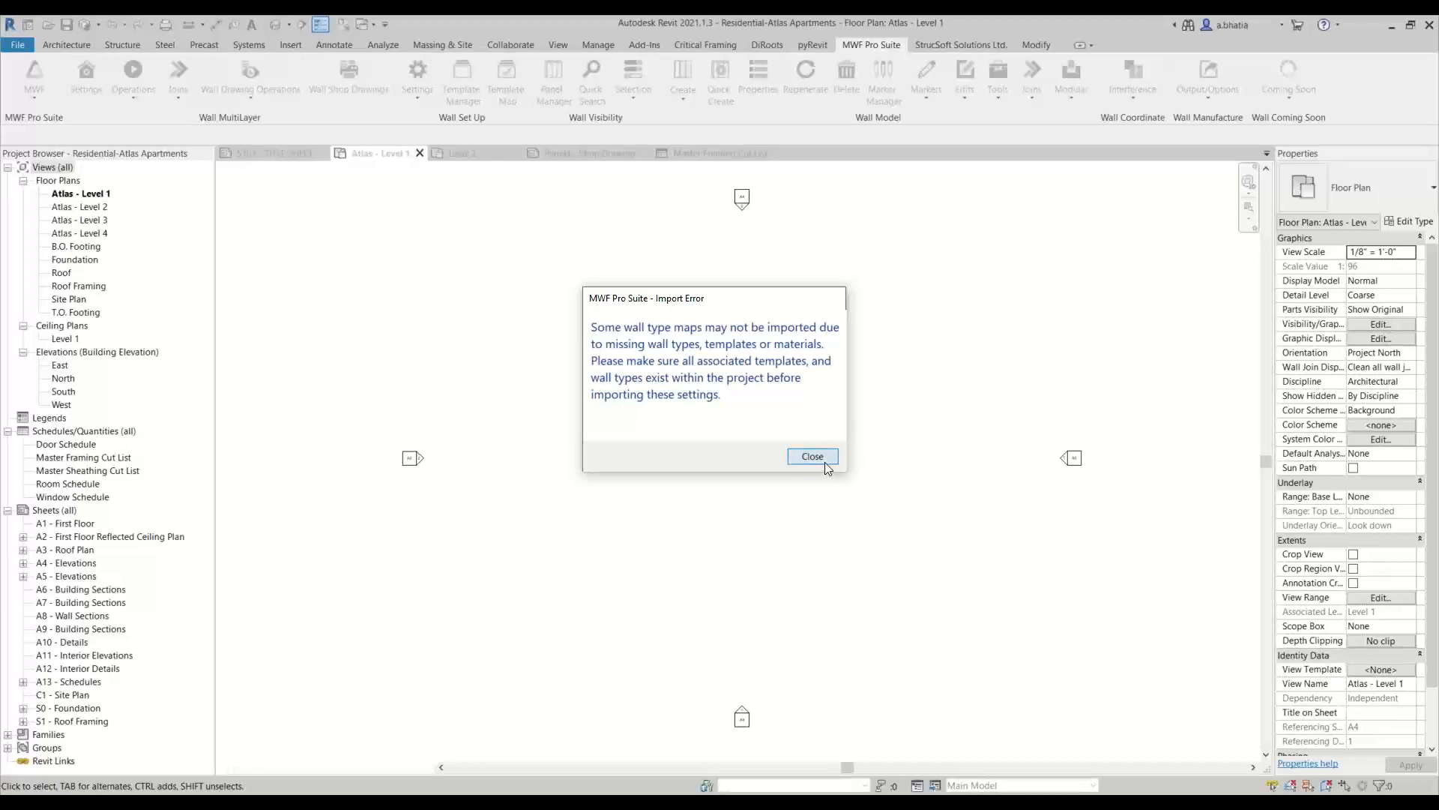
click(825, 463)
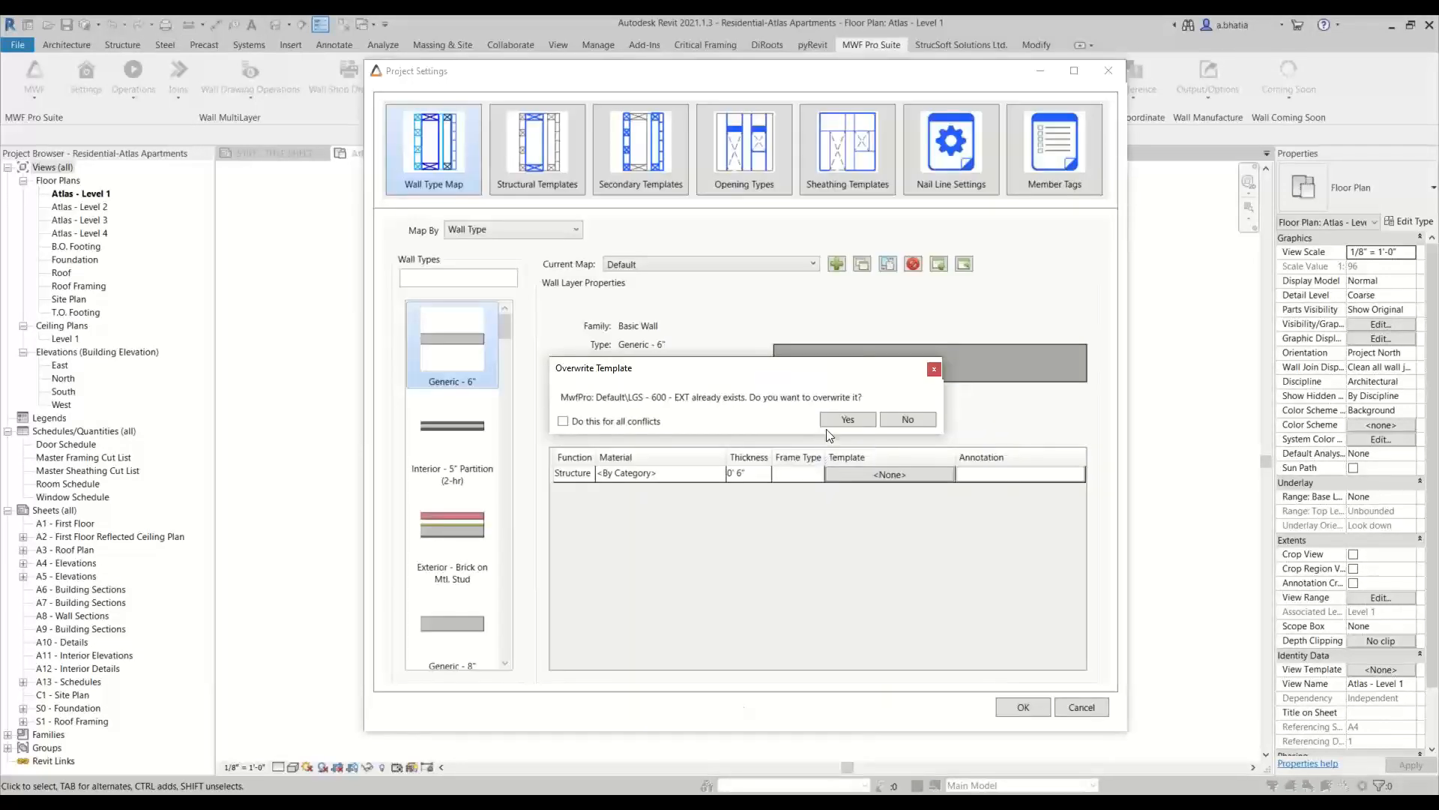
click(597, 422)
click(833, 423)
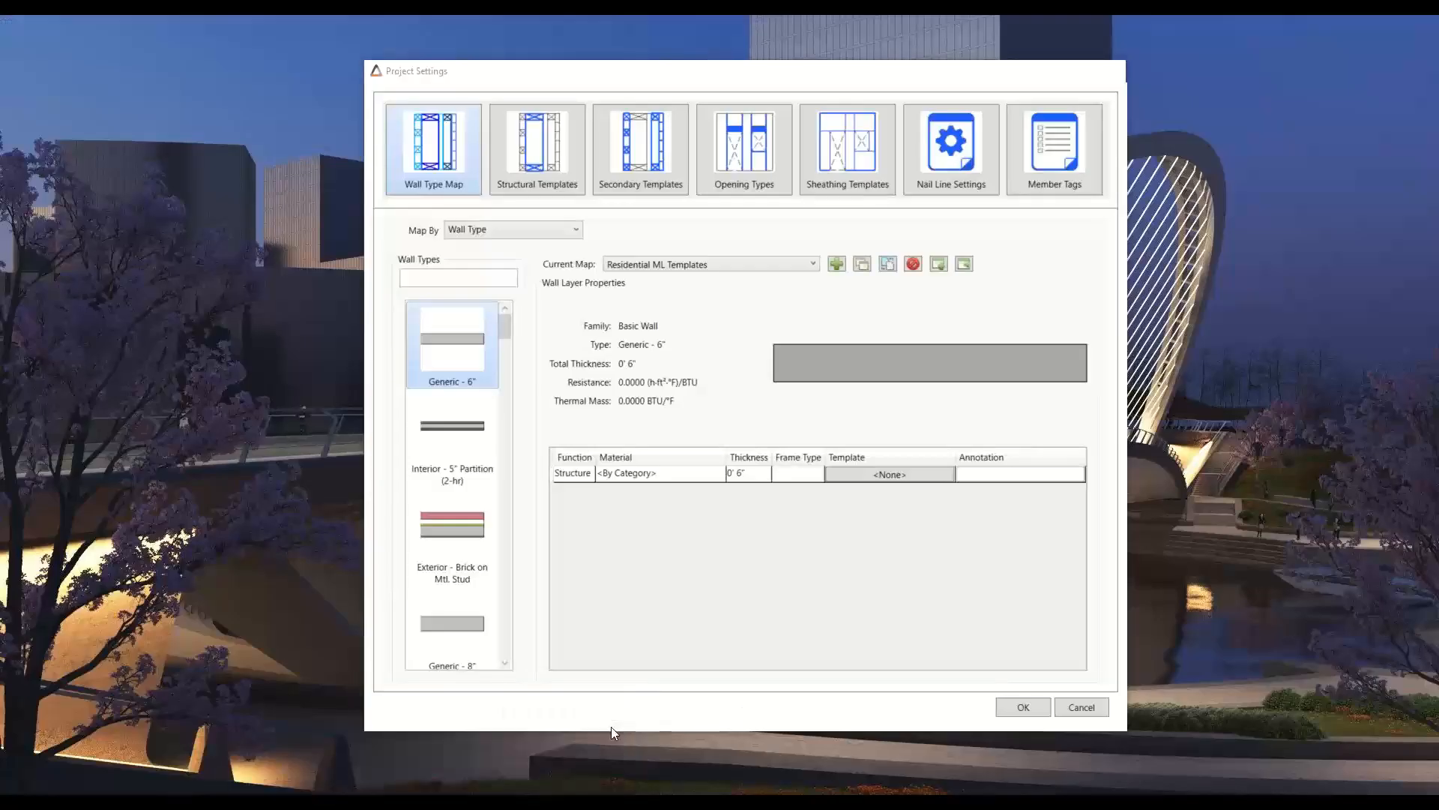
click(610, 727)
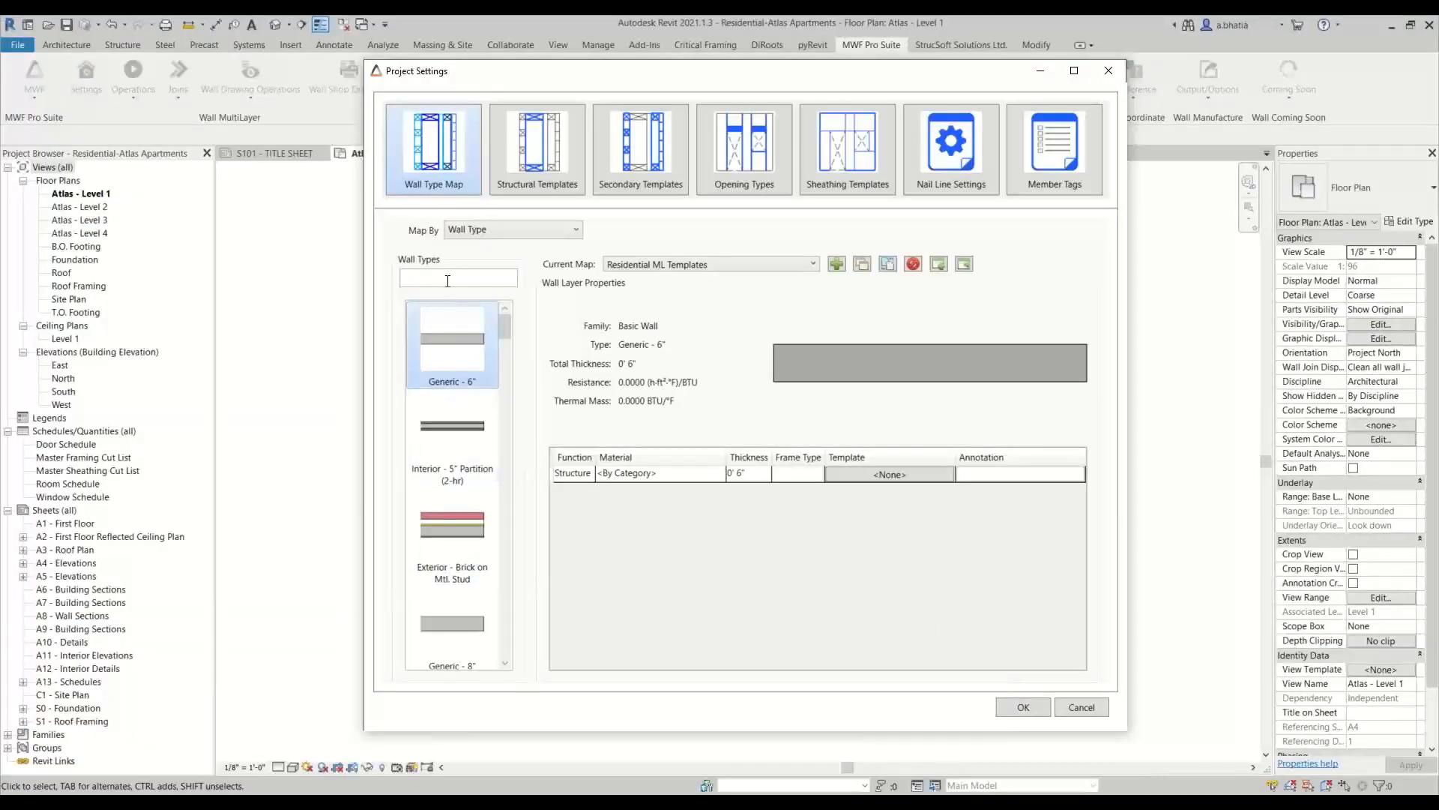
Filter the wall types by "exterior", check the layer templates mapped to Exterior - Brick on Wood Stud, and accept the project settings
text(exterior)
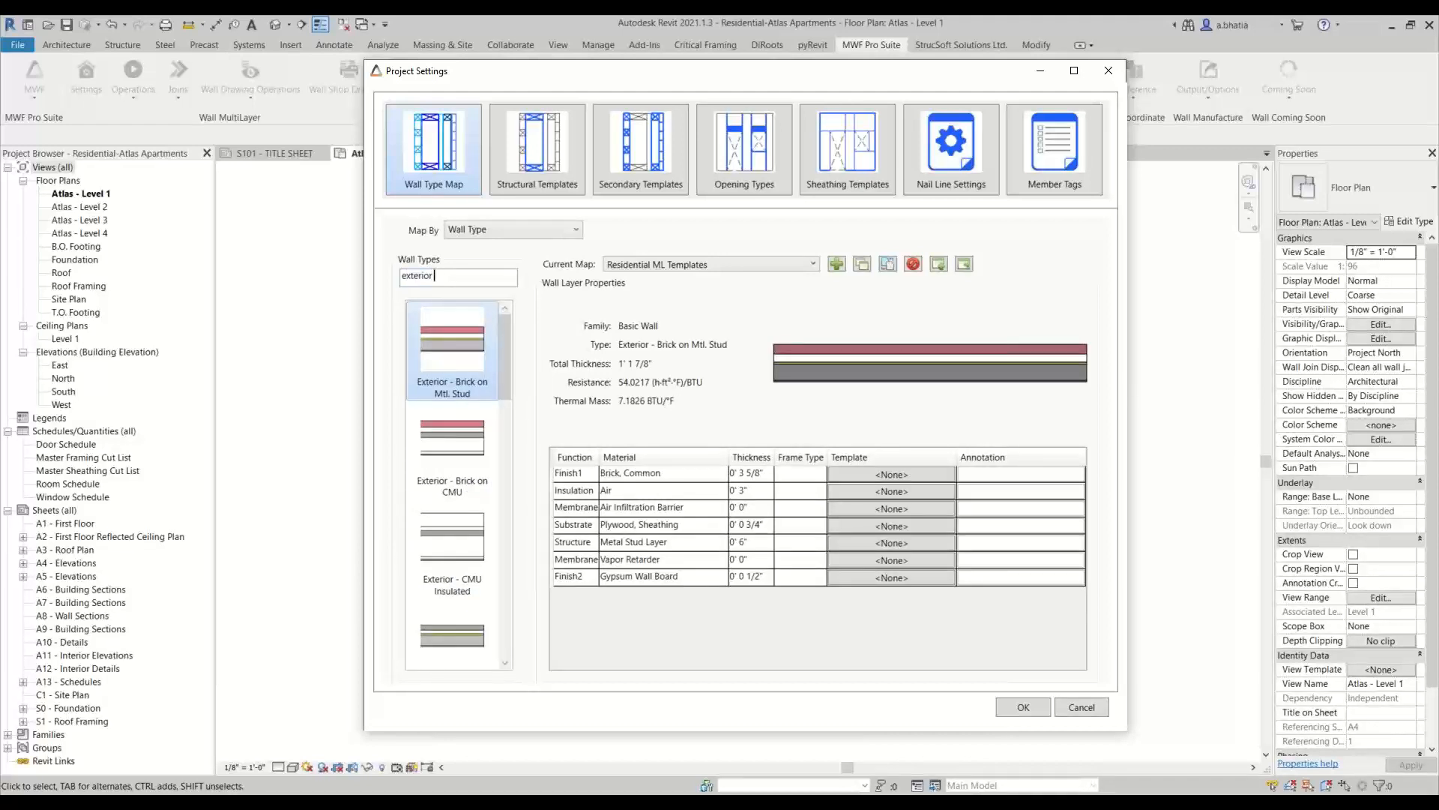
scroll(479, 451, down, 5)
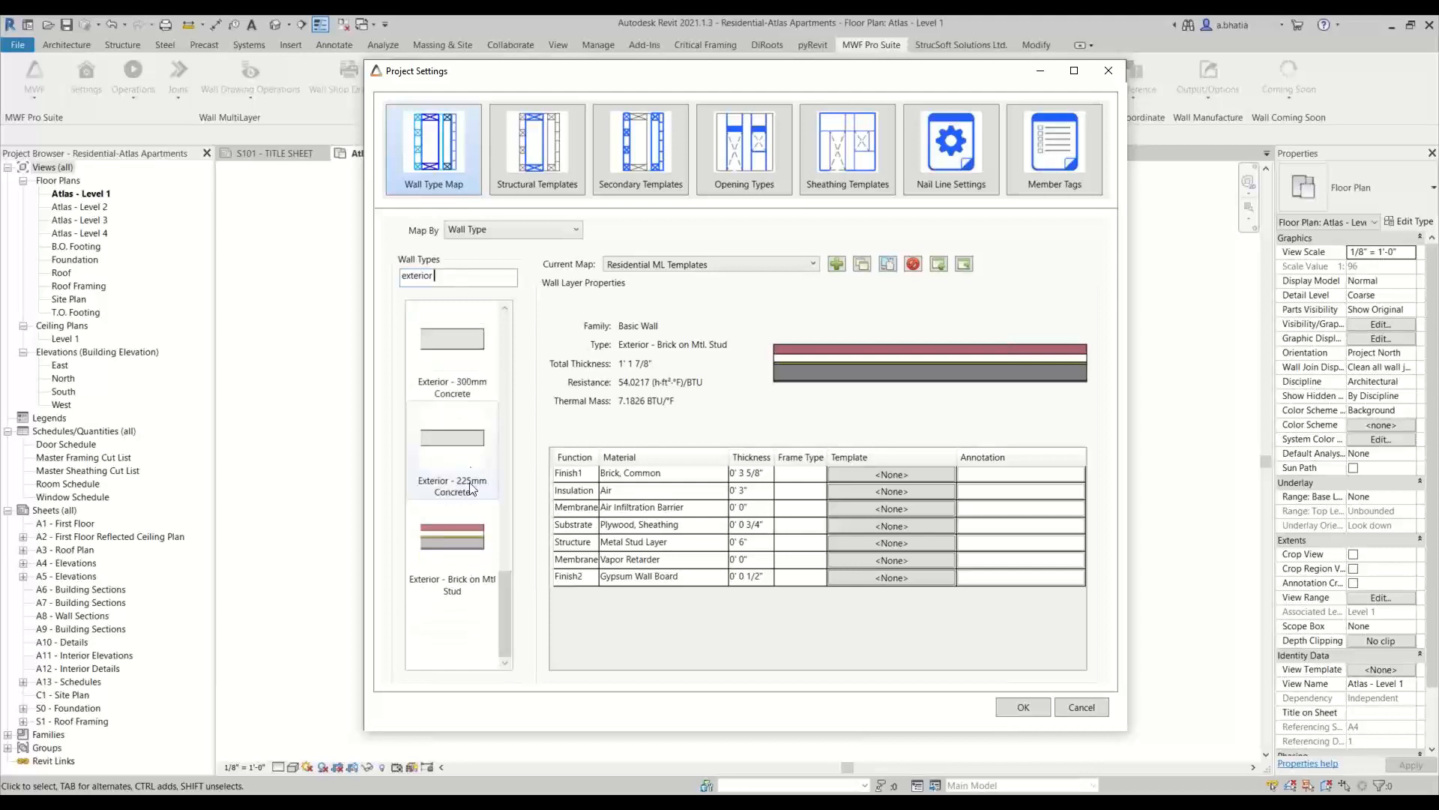
scroll(470, 463, up, 1)
click(452, 542)
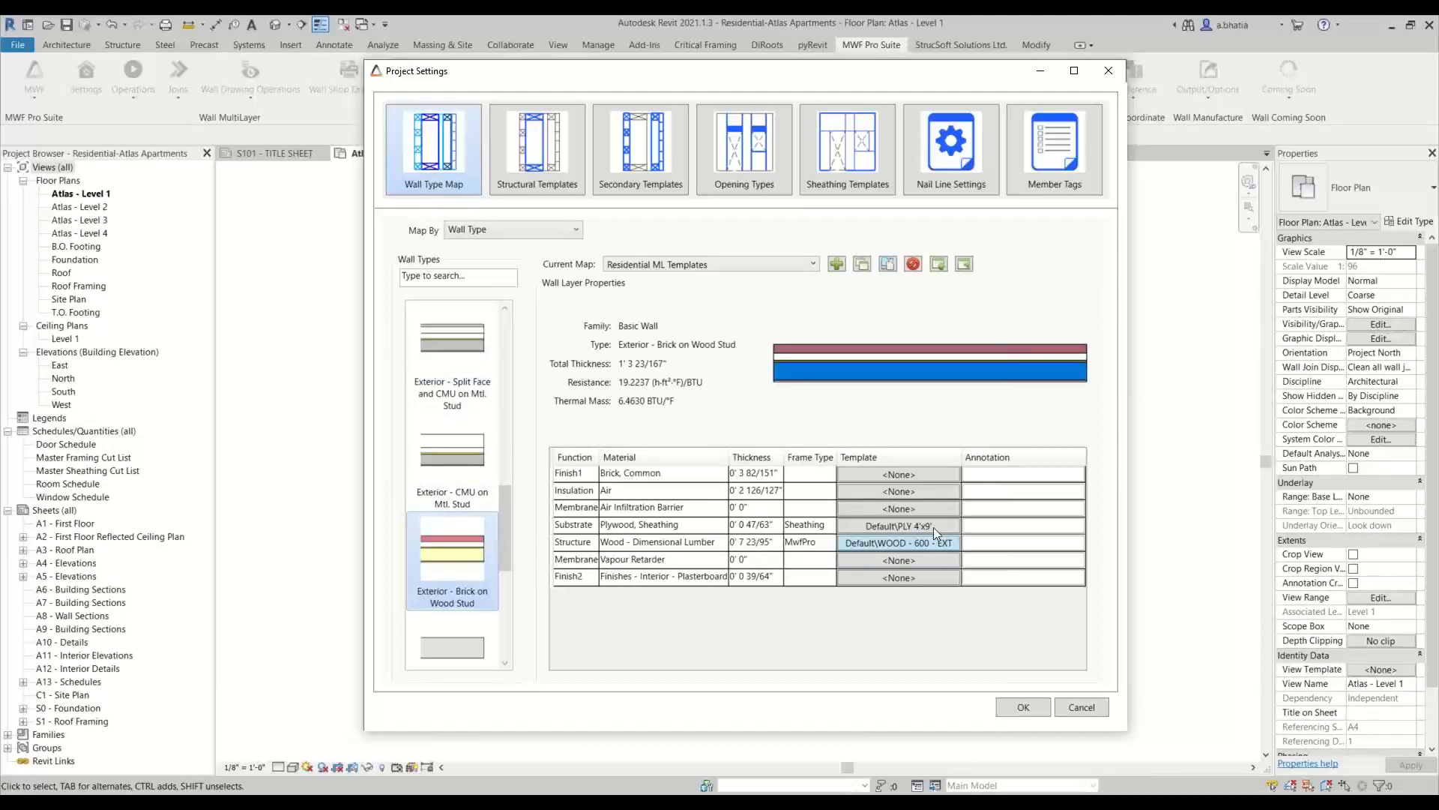
click(1023, 708)
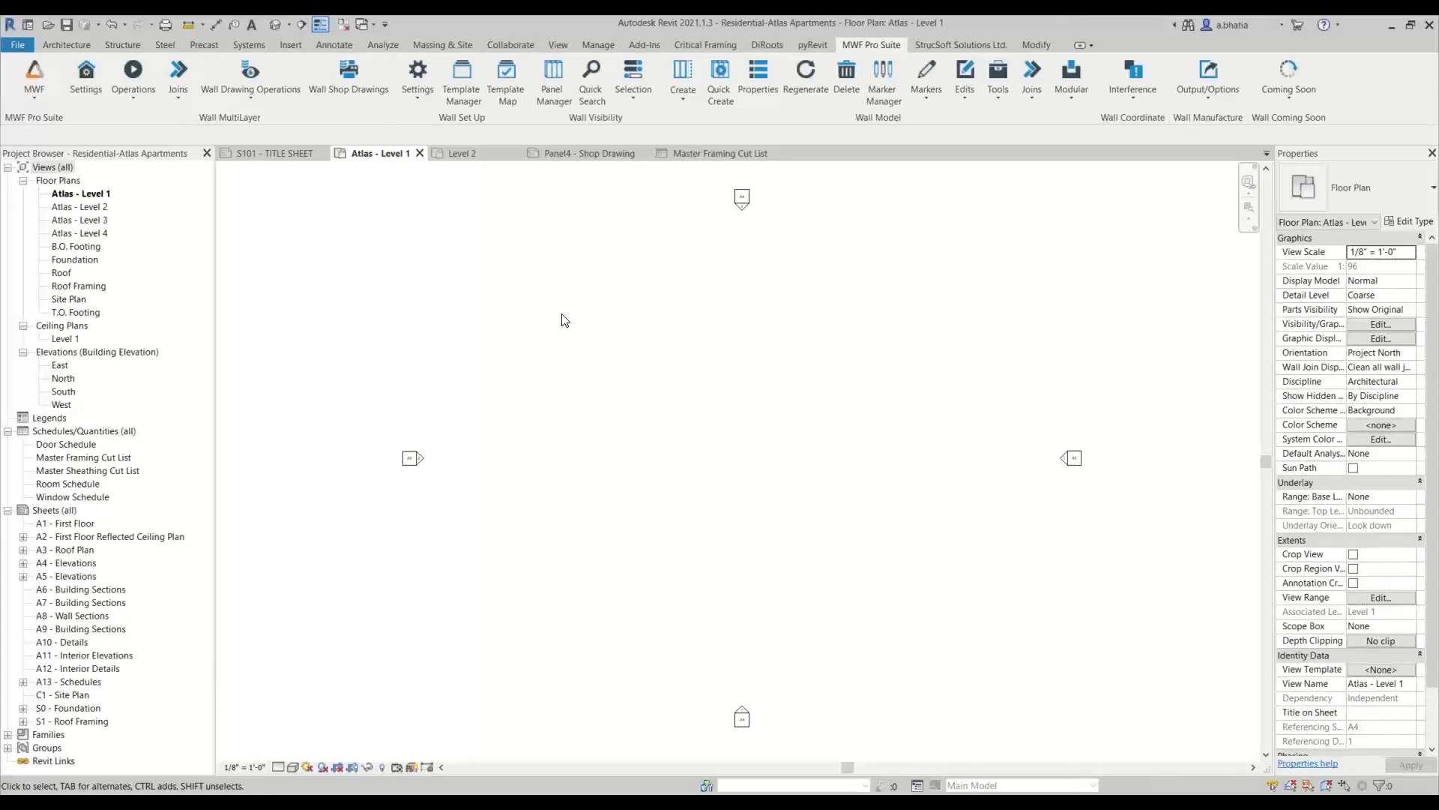
Create the default shop settings in the Wall Drawings Manager, overwriting the existing MWF Shops 11x17 (Default)
click(253, 89)
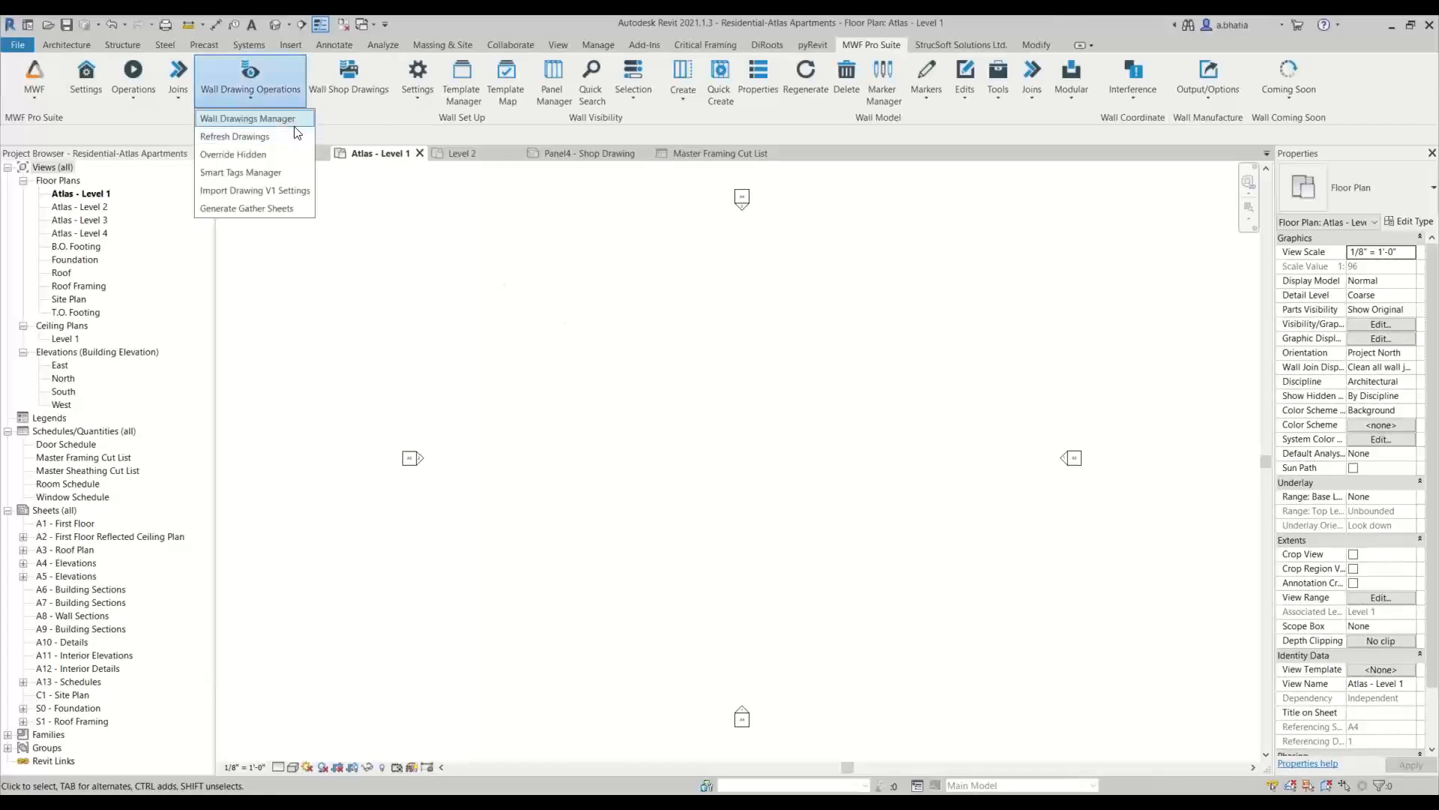
click(291, 119)
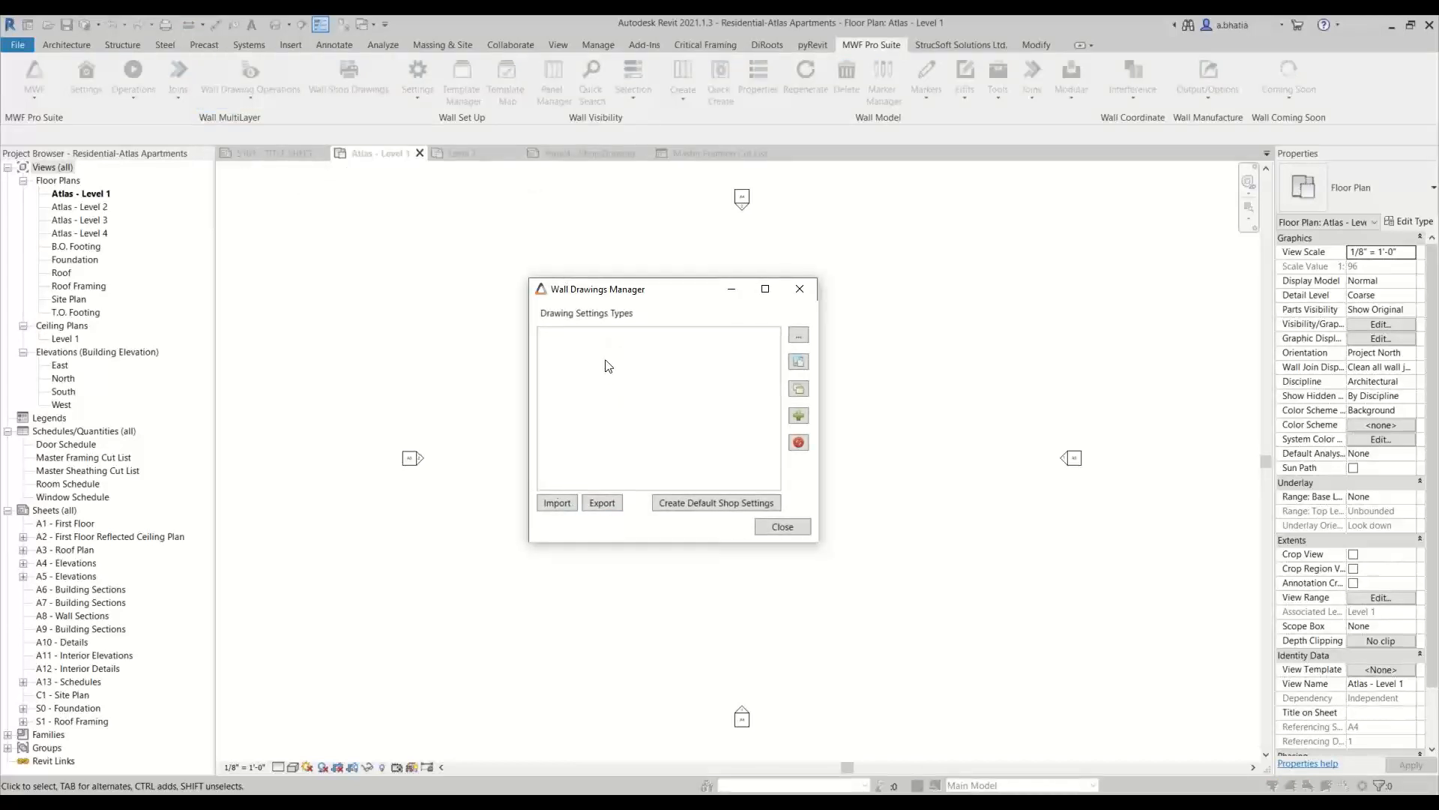
click(714, 503)
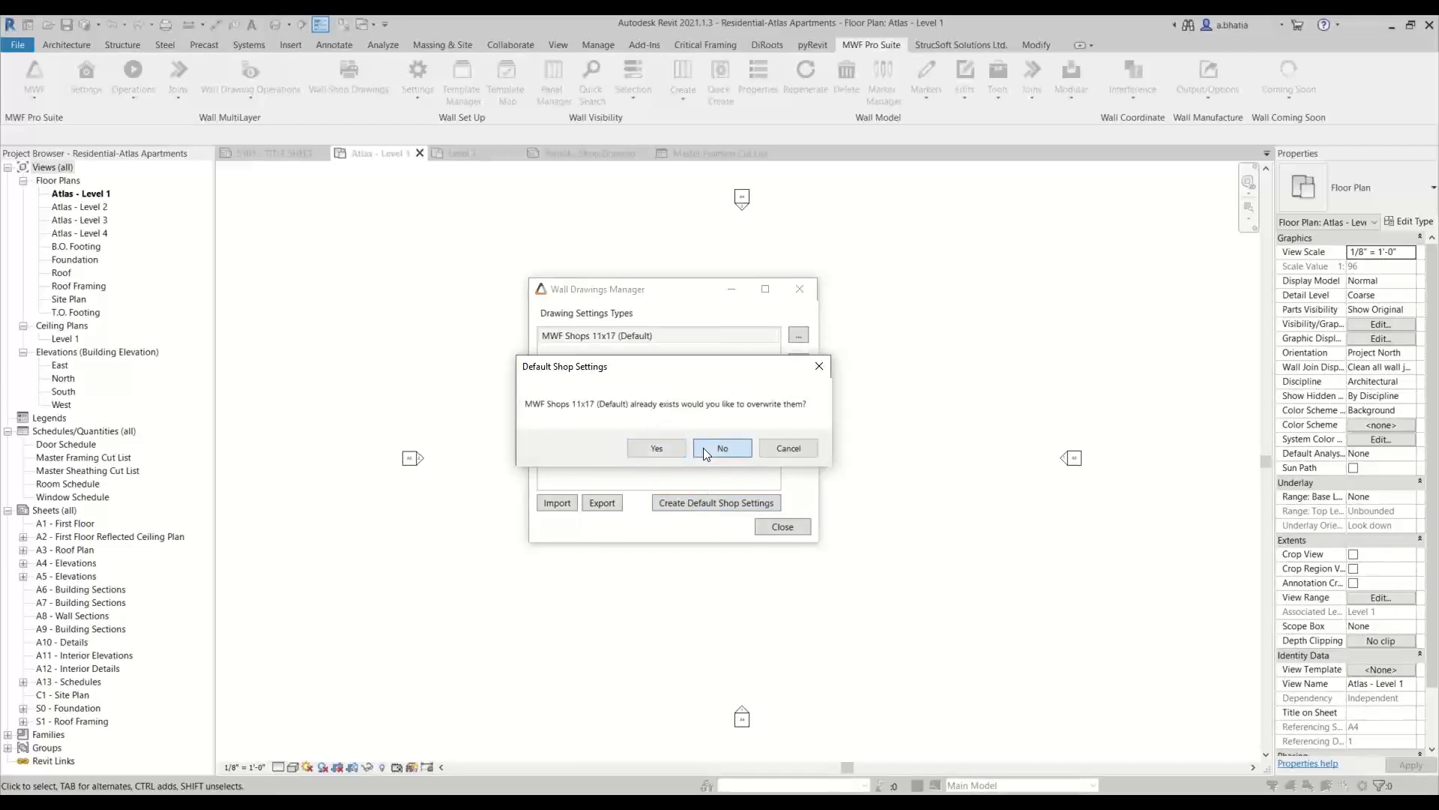
click(660, 450)
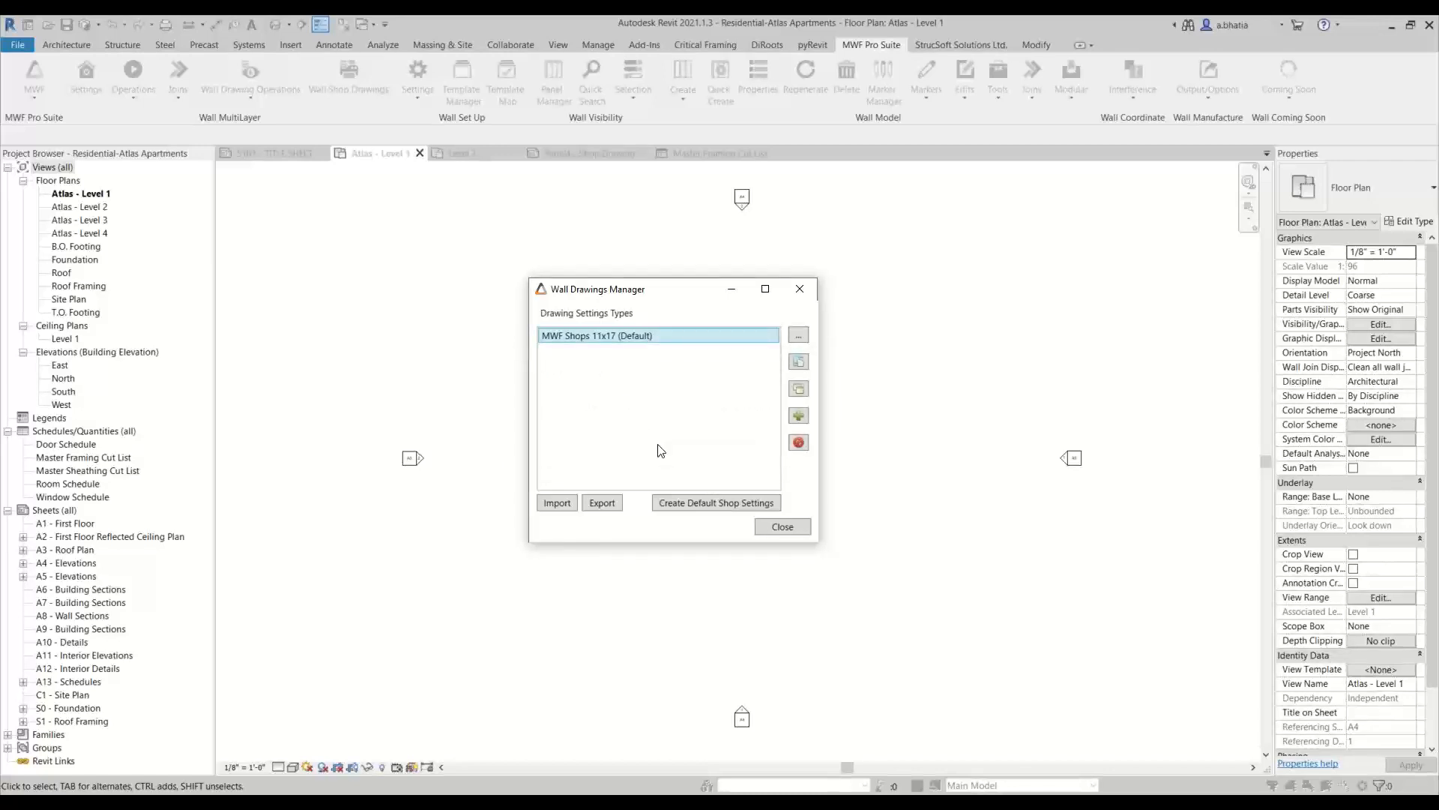
Import Residential Shops from Residential Shop Drawing Settings.DEset in the Family Library folder with Overwrite on, and close the Wall Drawings Manager
click(558, 503)
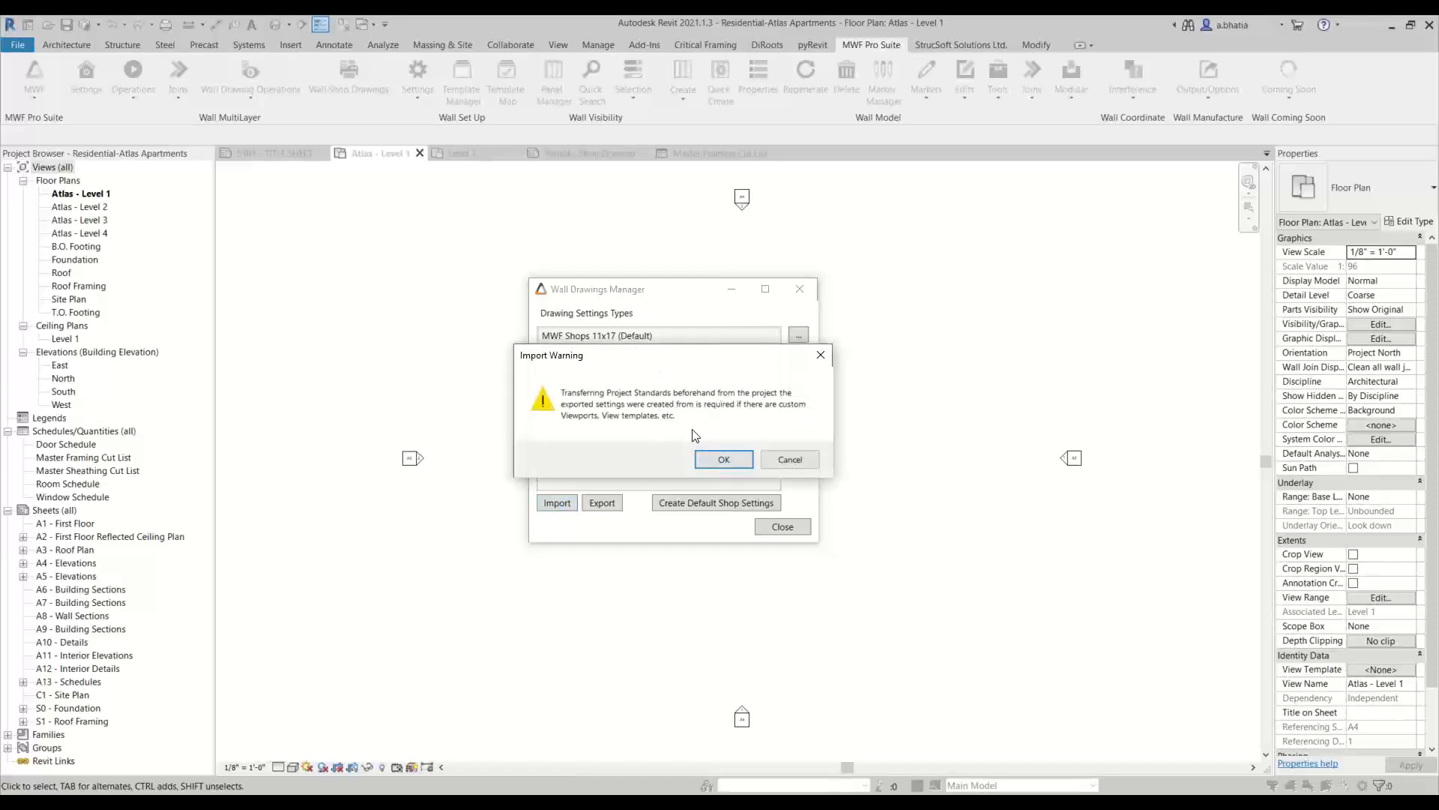
click(709, 460)
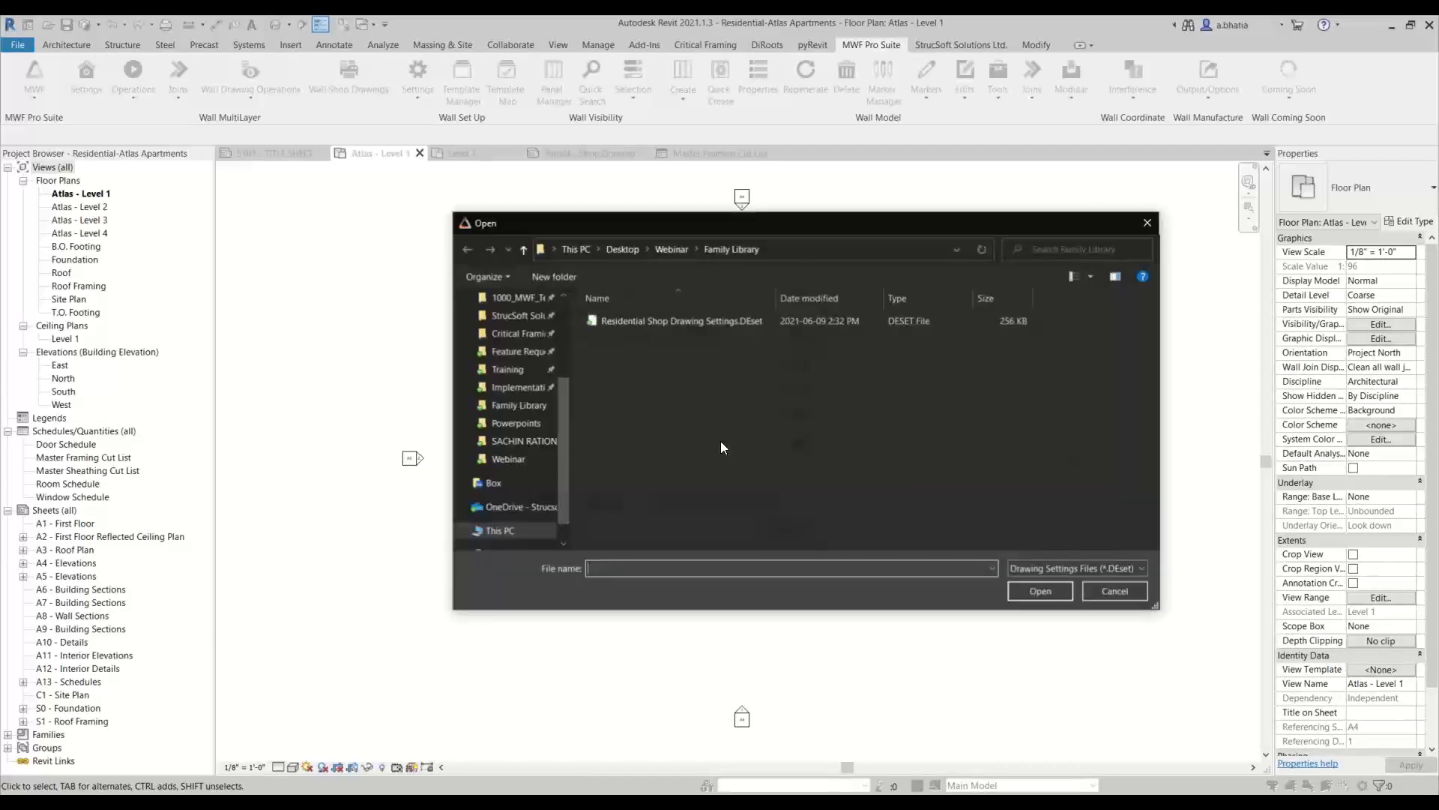
click(672, 322)
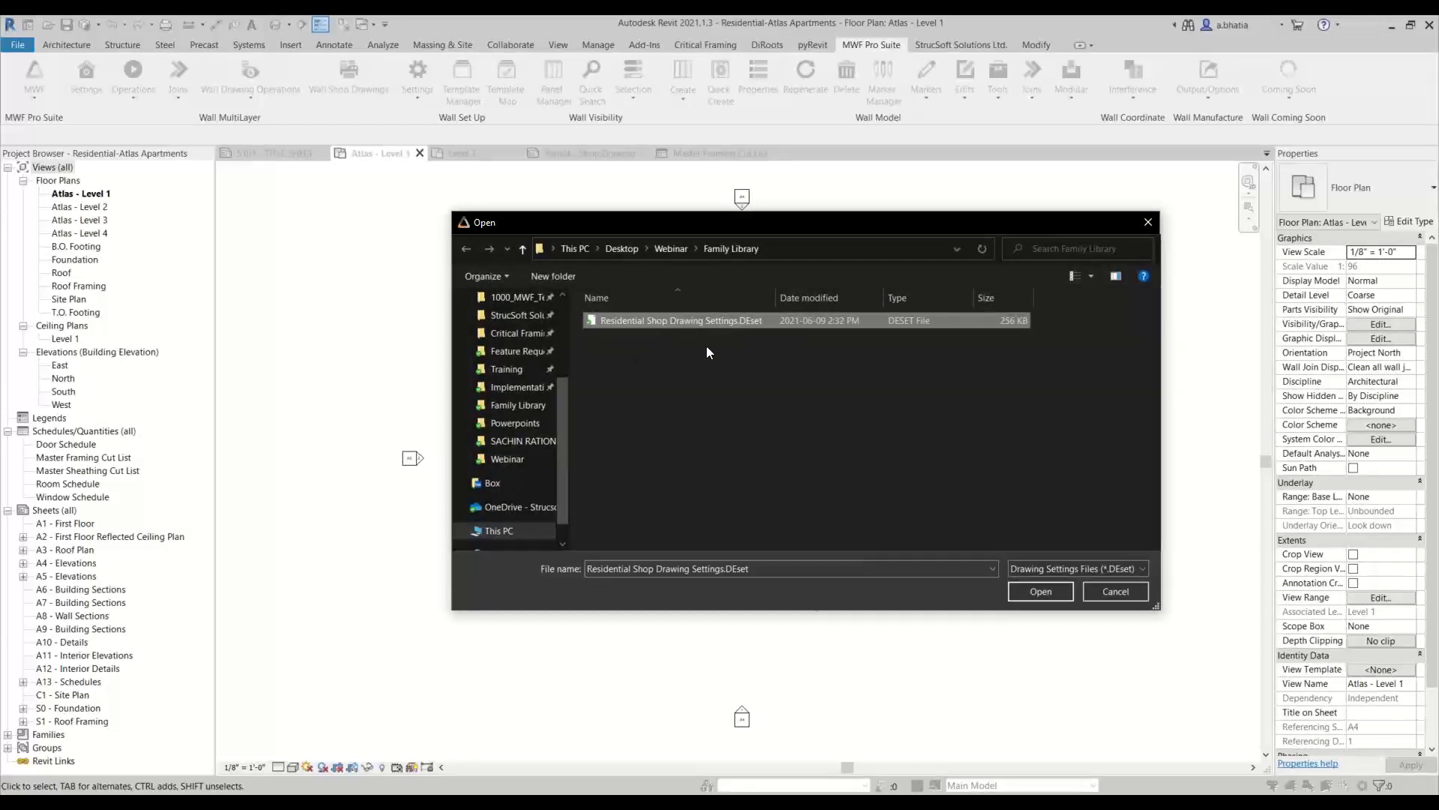
click(1038, 591)
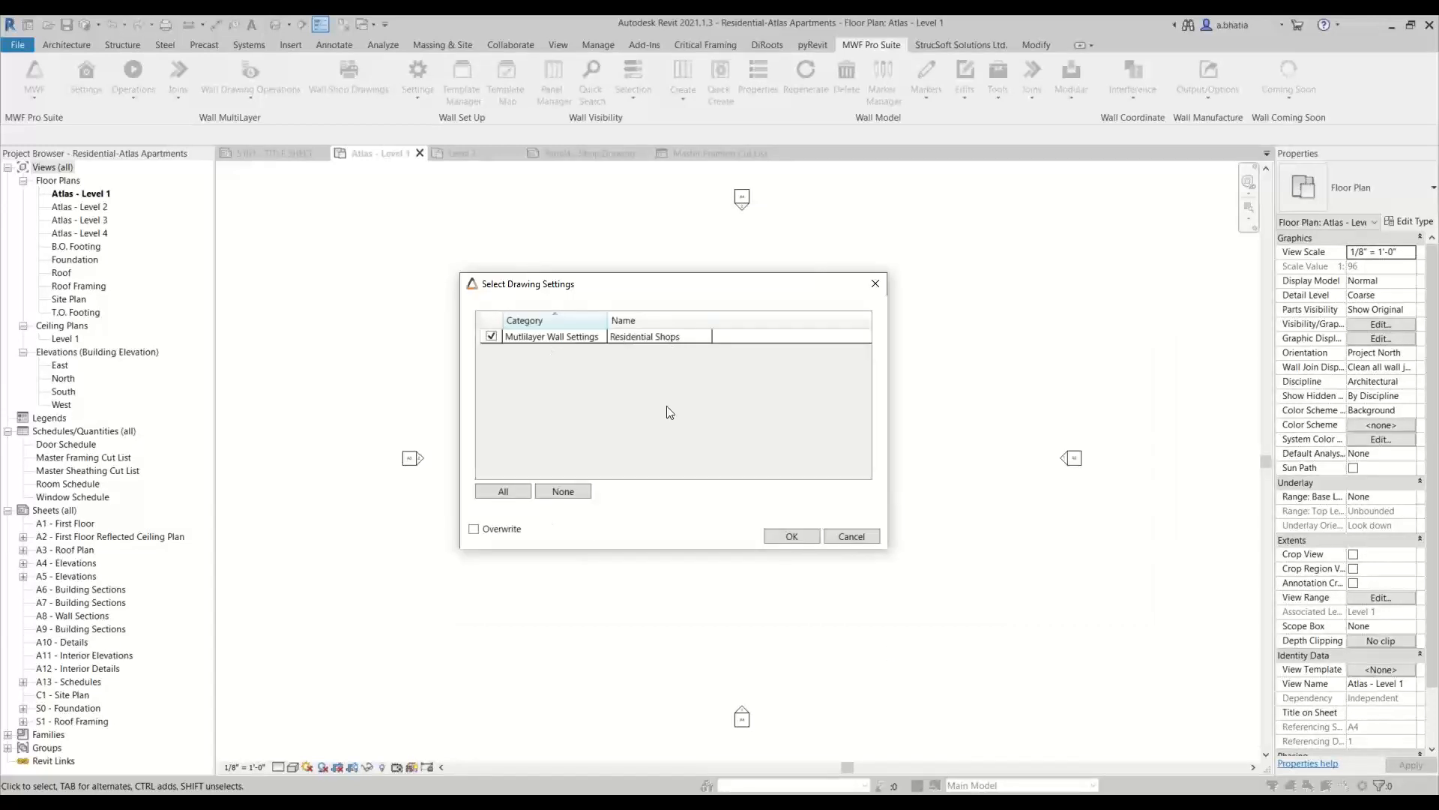
click(474, 528)
click(772, 538)
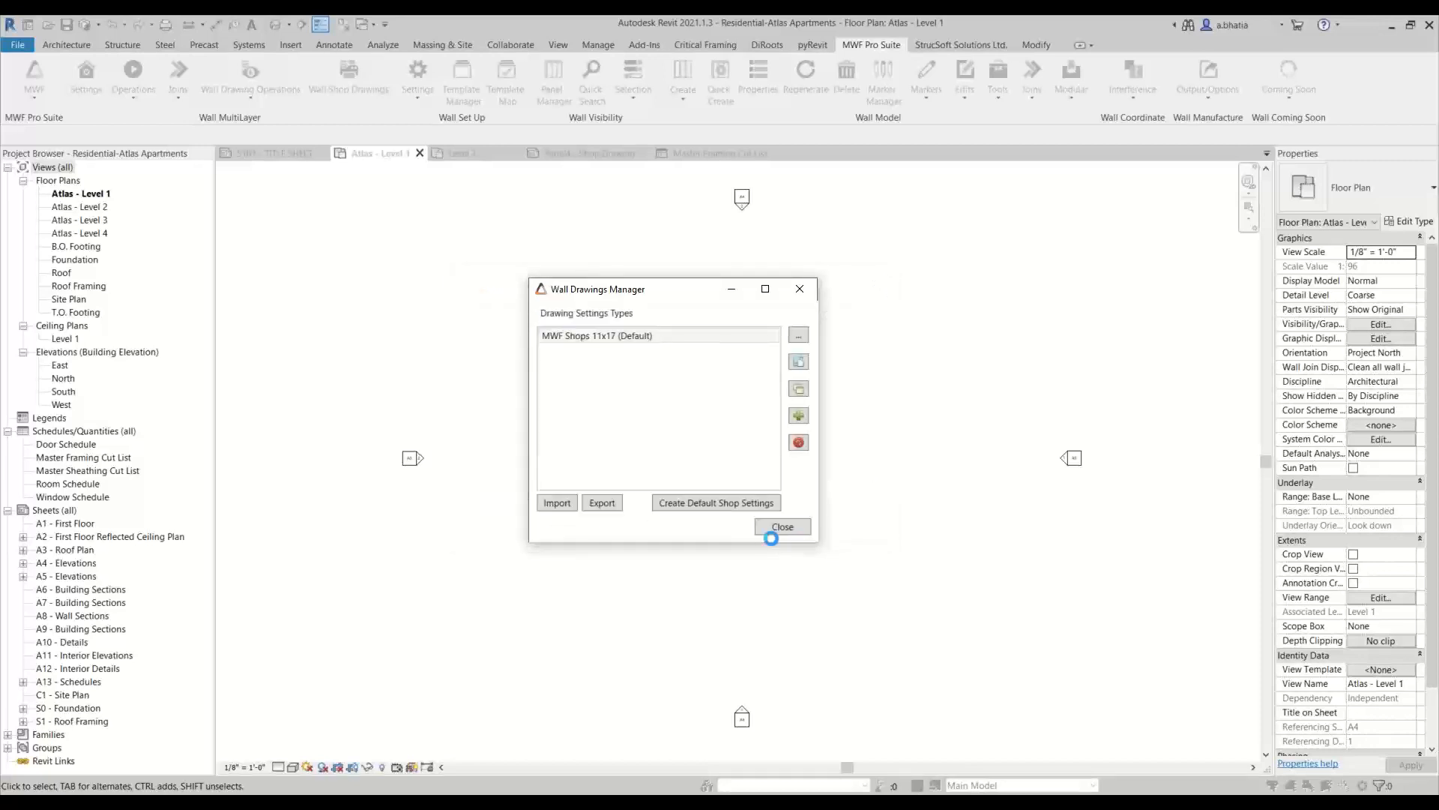
click(686, 447)
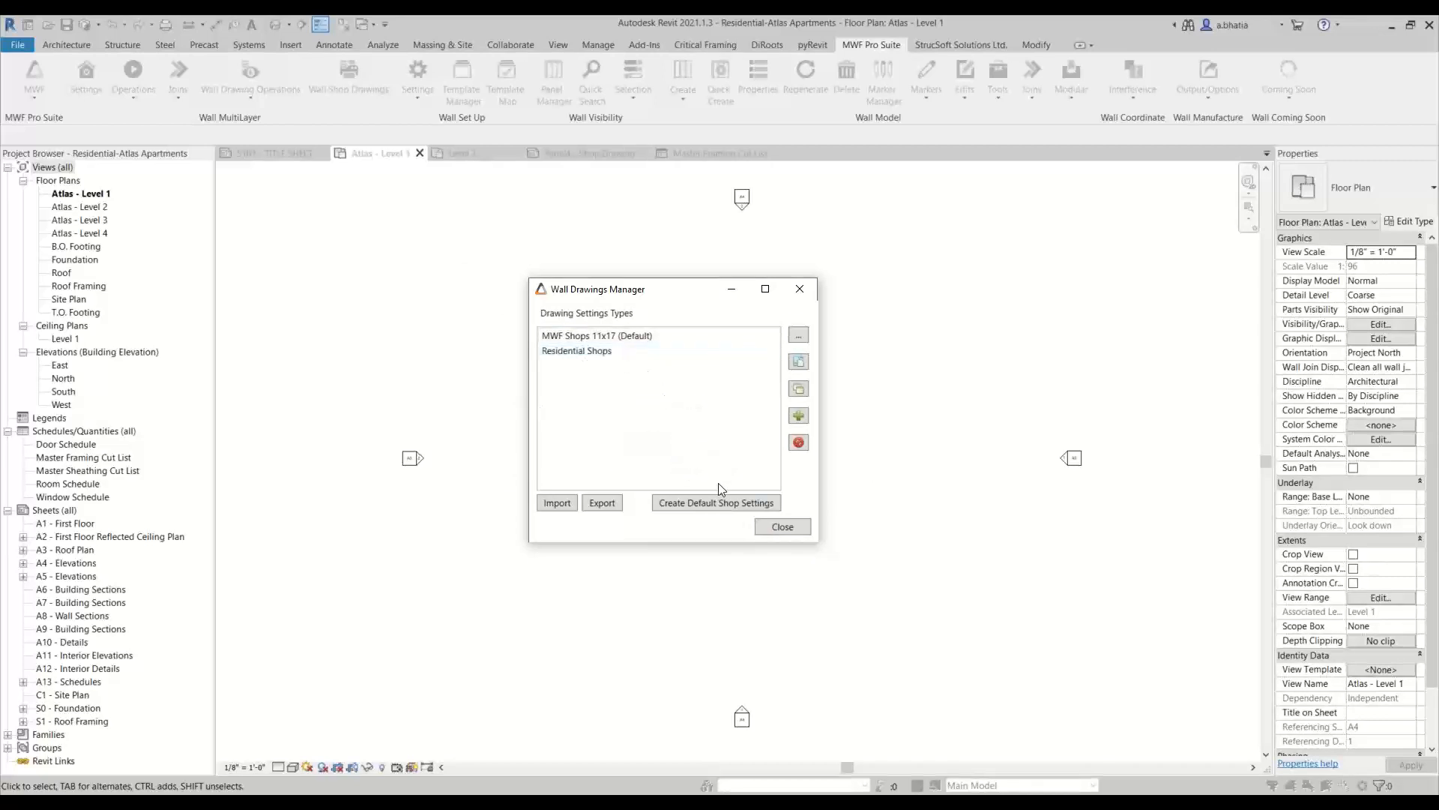
click(783, 527)
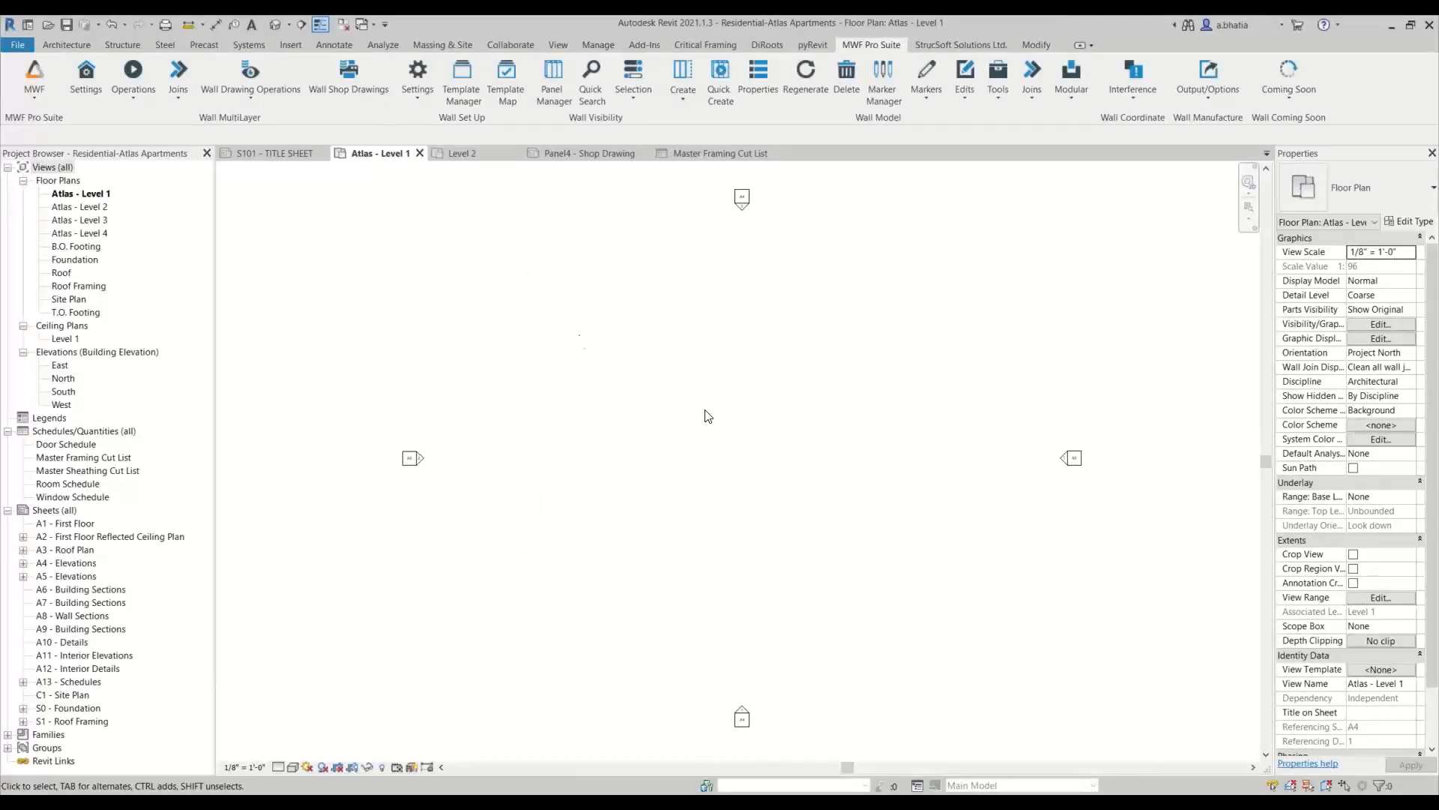
Start saving the project as a template in the Family Library folder, with the file name Residential-Imperial.rte
click(18, 44)
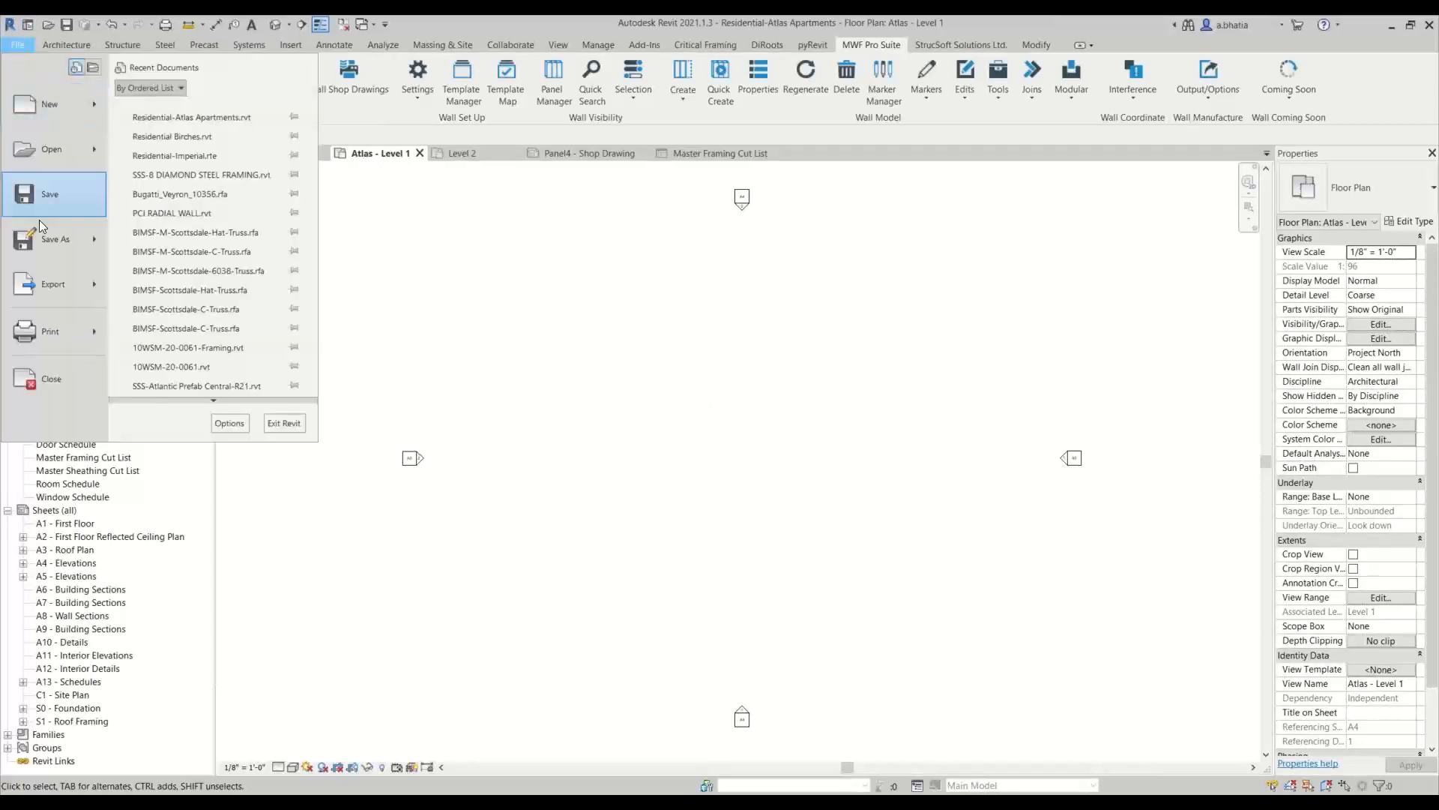
mouse_move(42, 239)
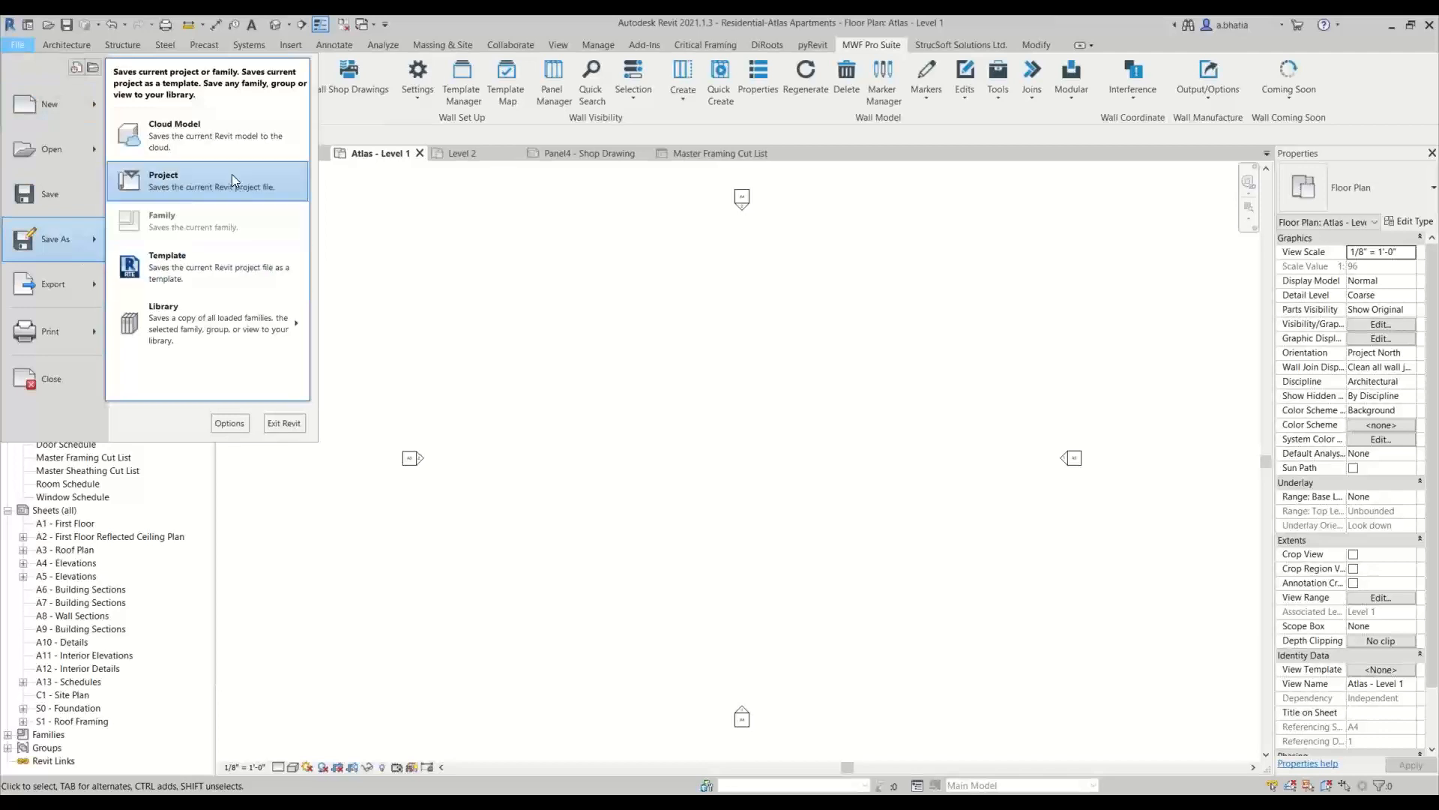
click(213, 267)
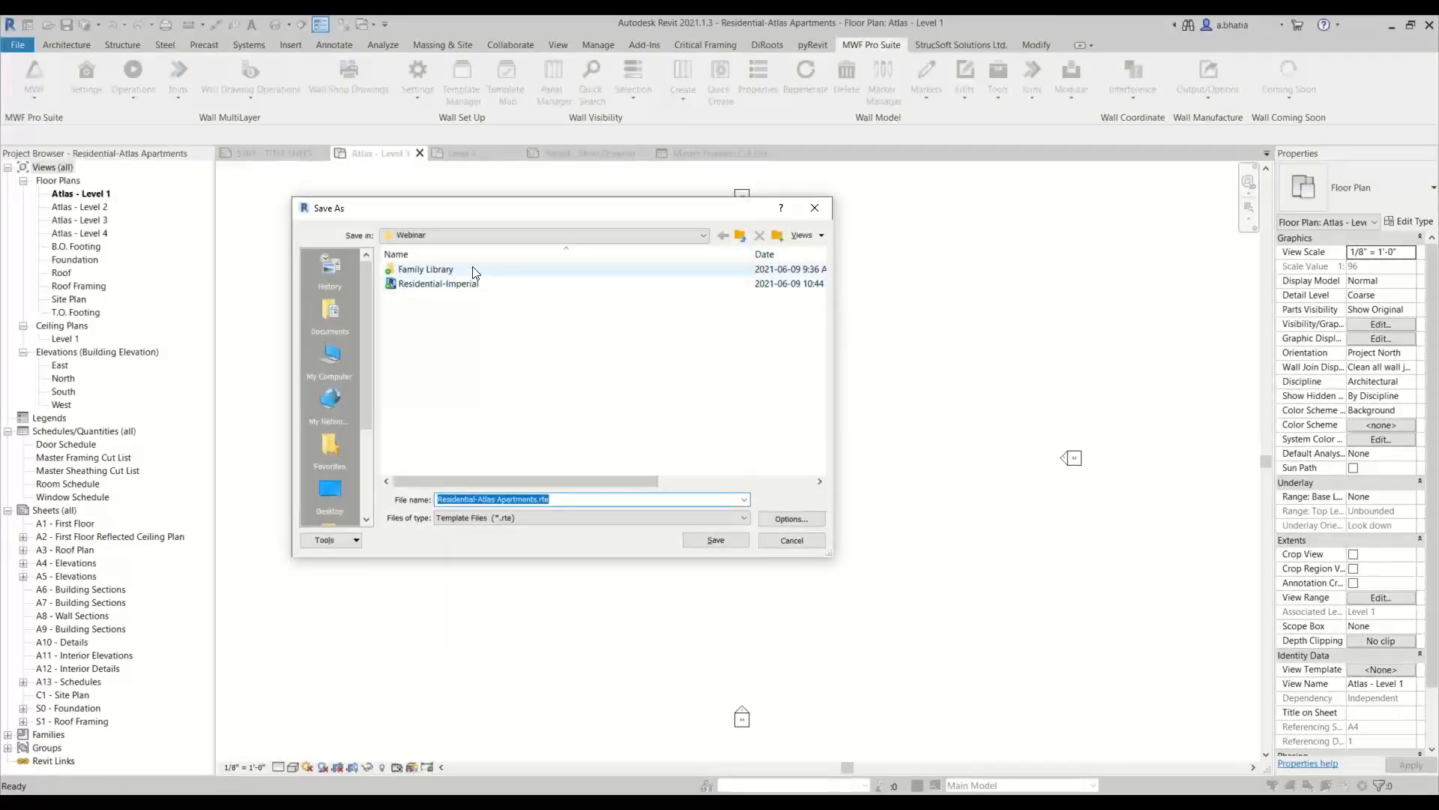
double_click(473, 268)
click(566, 500)
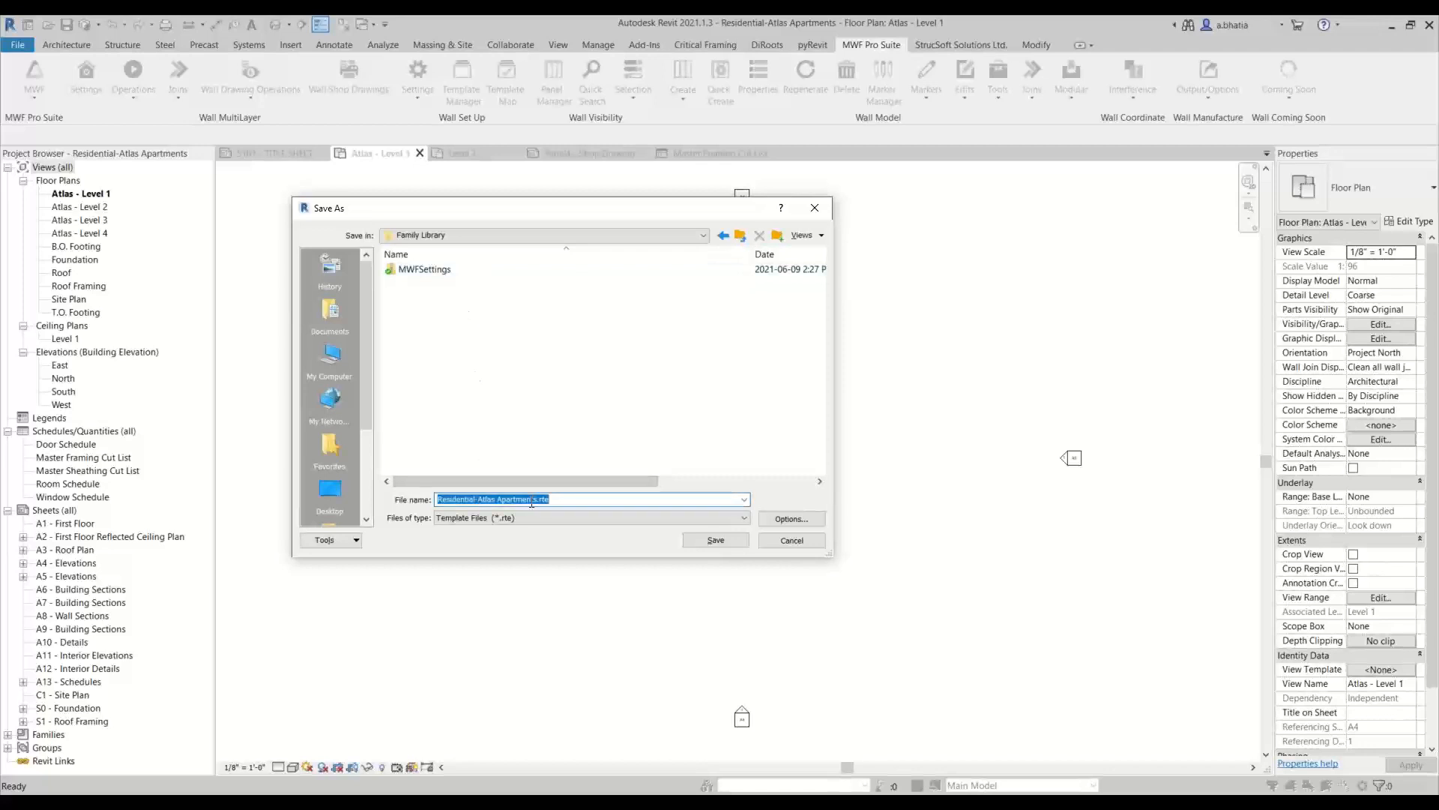
click(545, 500)
drag(532, 497, 483, 494)
text(Imperial)
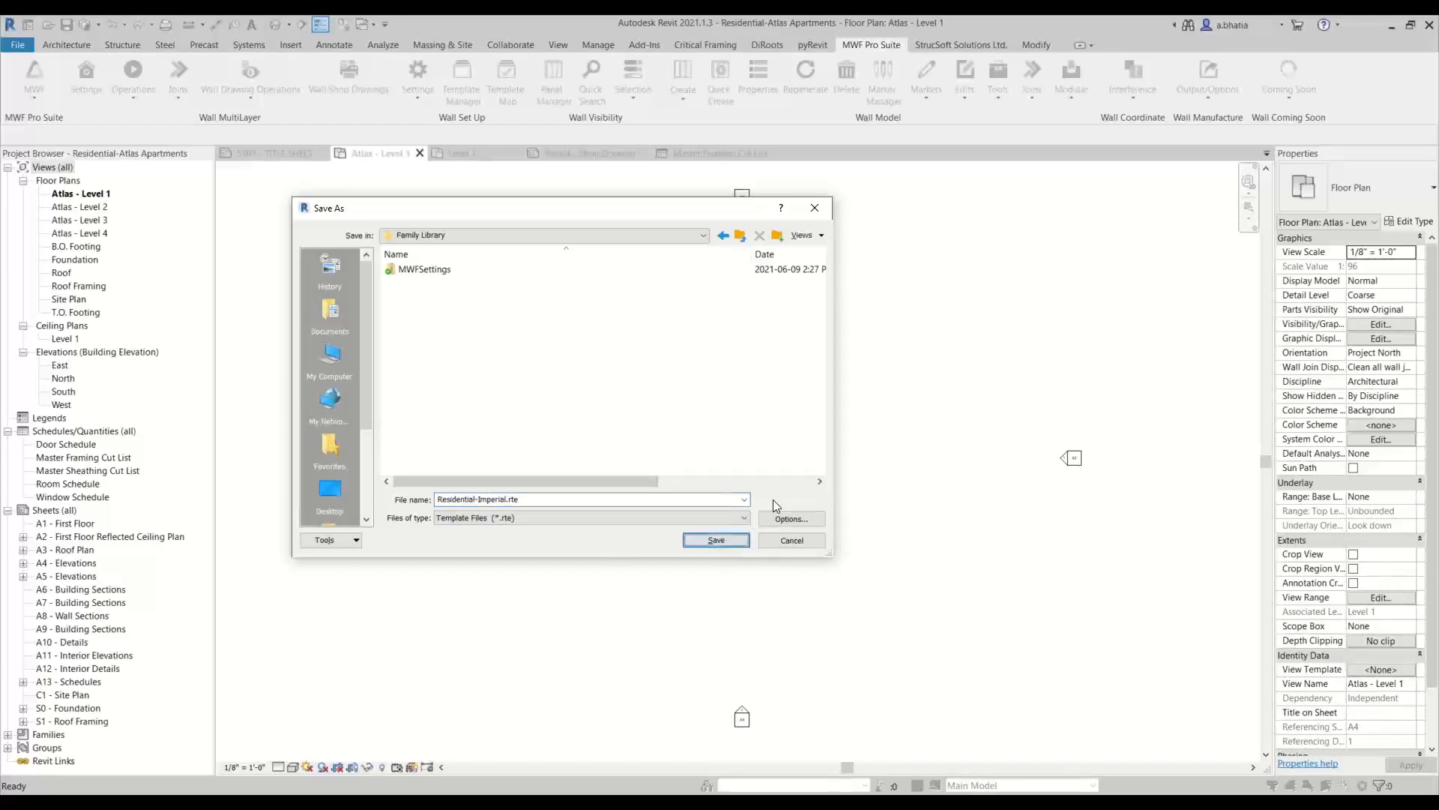
Set the maximum number of backups to 3 in the file save options and save the template
click(780, 517)
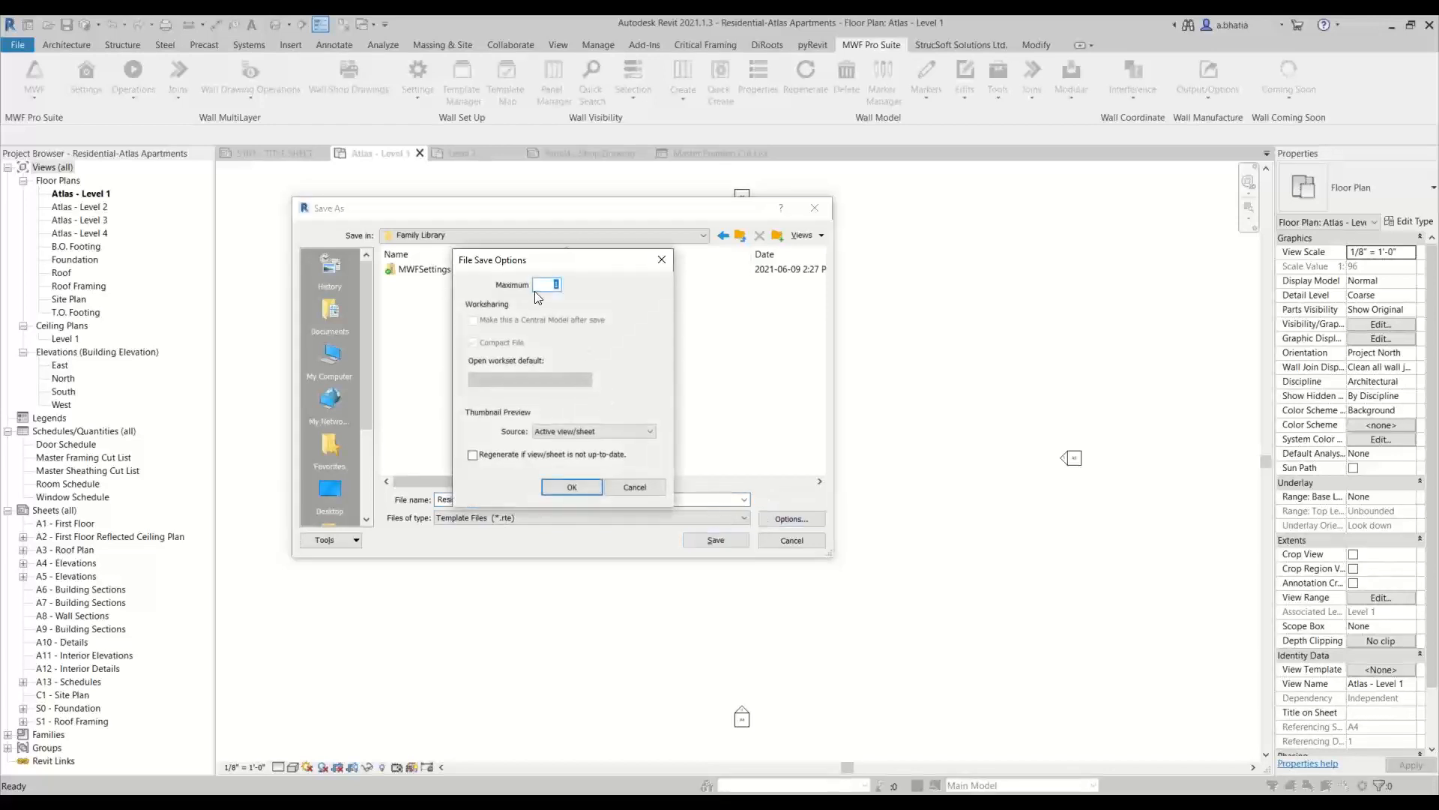
text(3)
click(571, 488)
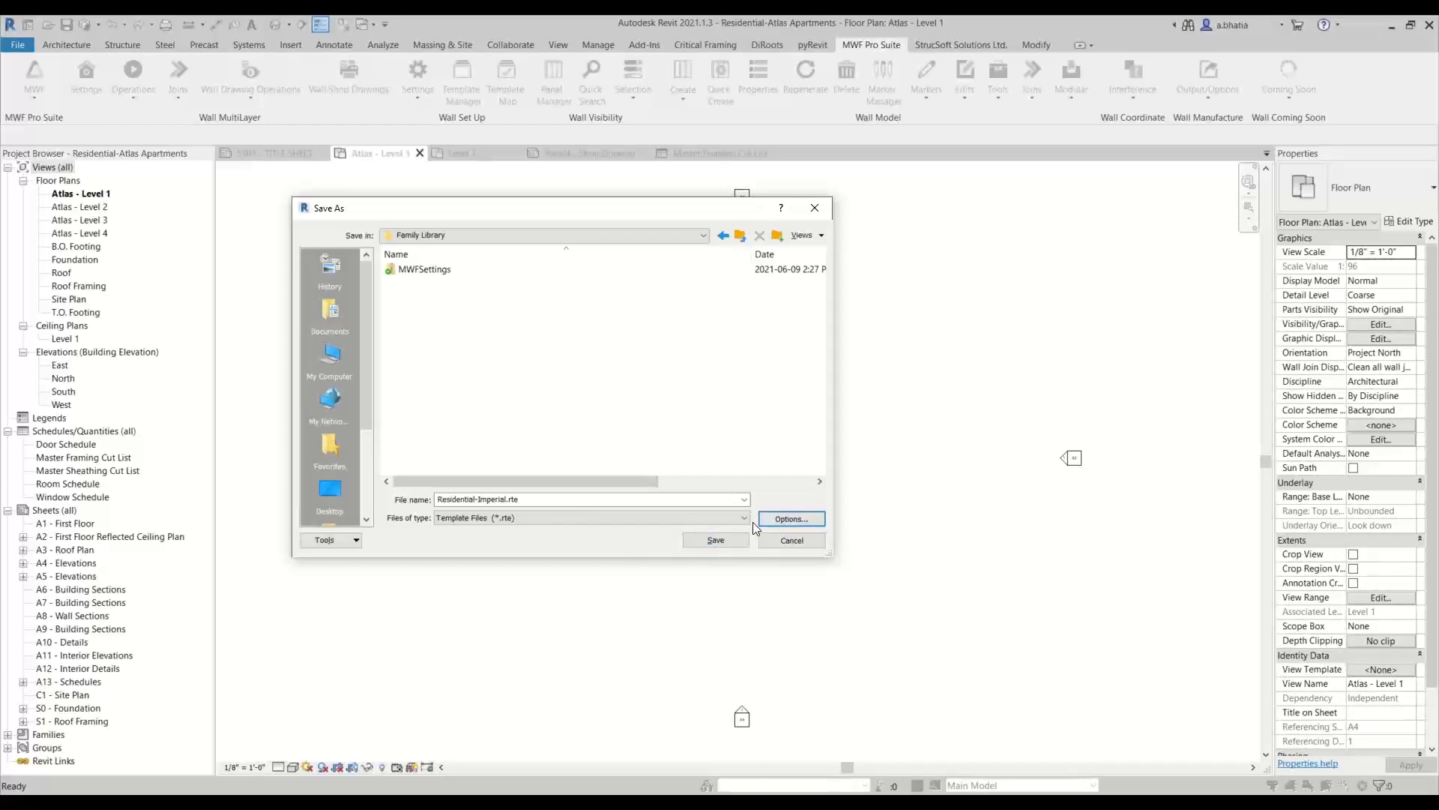
click(701, 542)
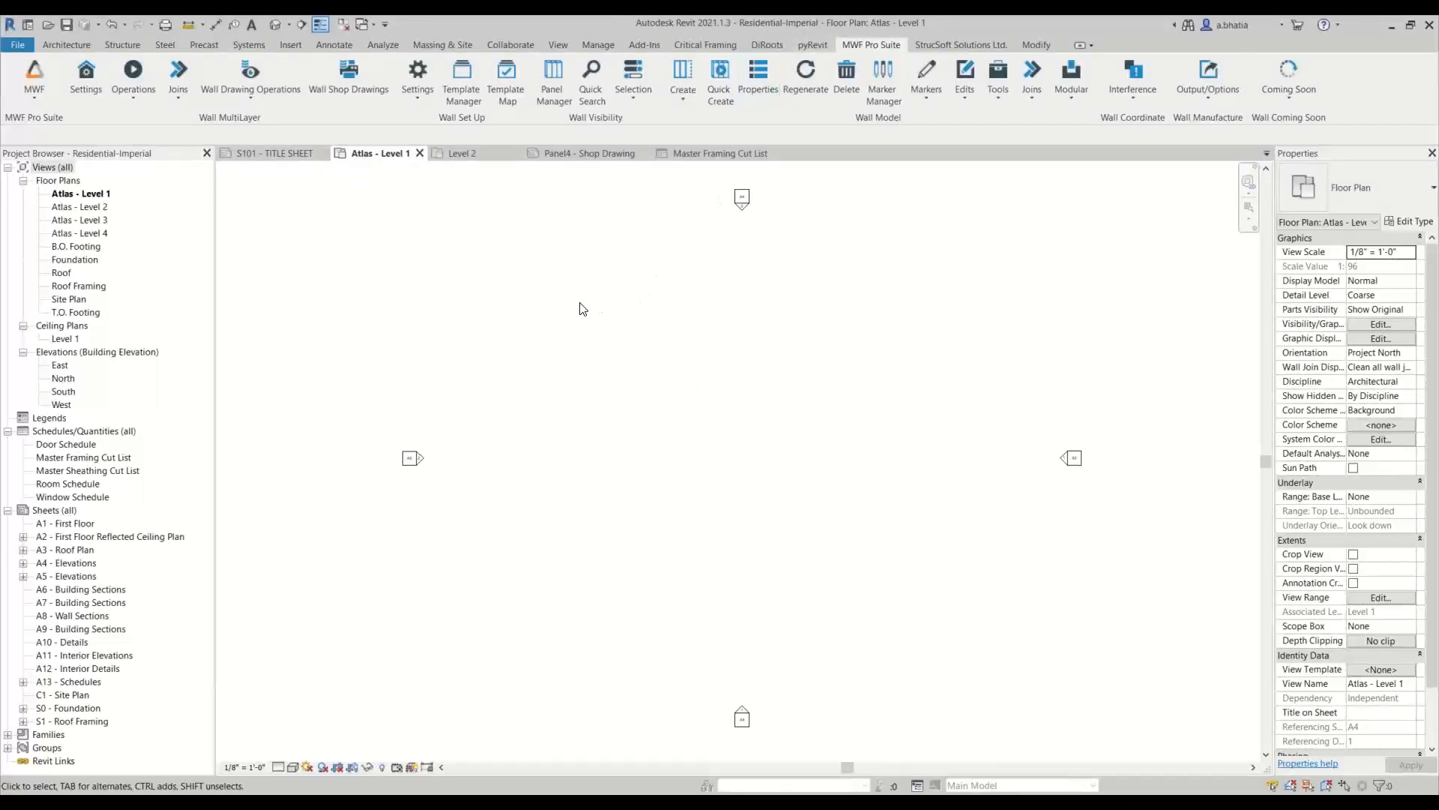
Close the Atlas - Level 1 view of the Residential-Imperial template
click(419, 153)
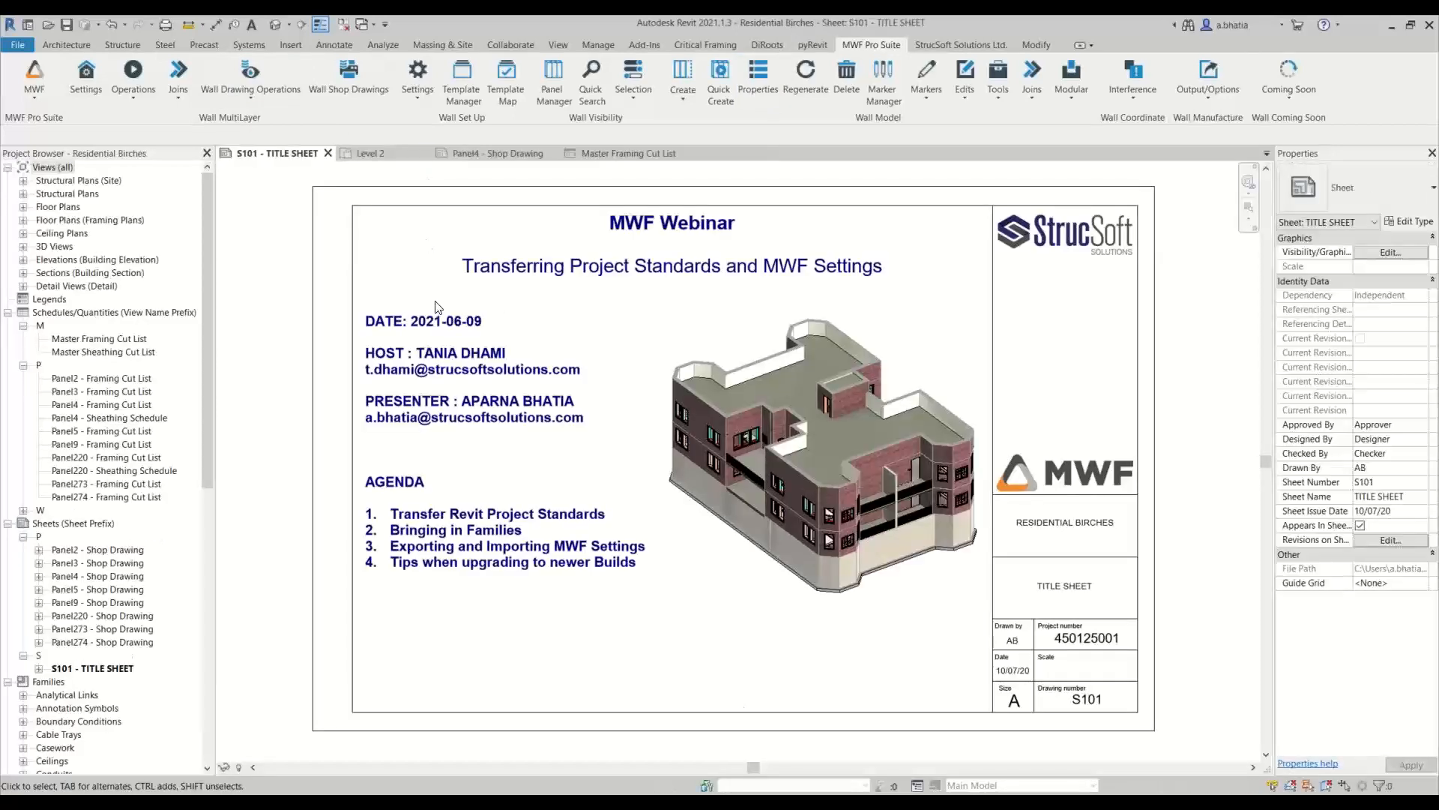
Try to start a new project from the Residential-Imperial.rte template in the Family Library folder
click(20, 47)
mouse_move(48, 100)
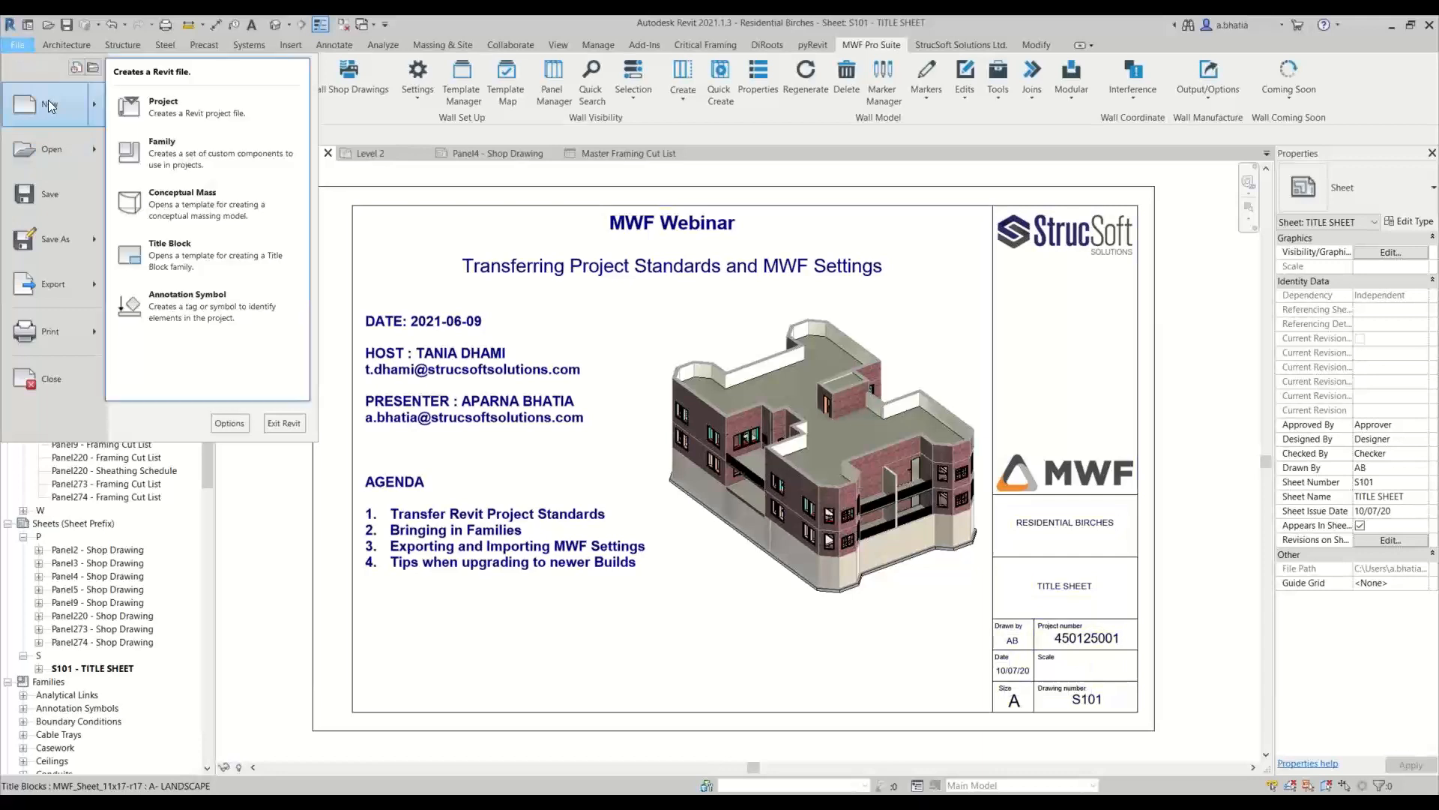
click(170, 101)
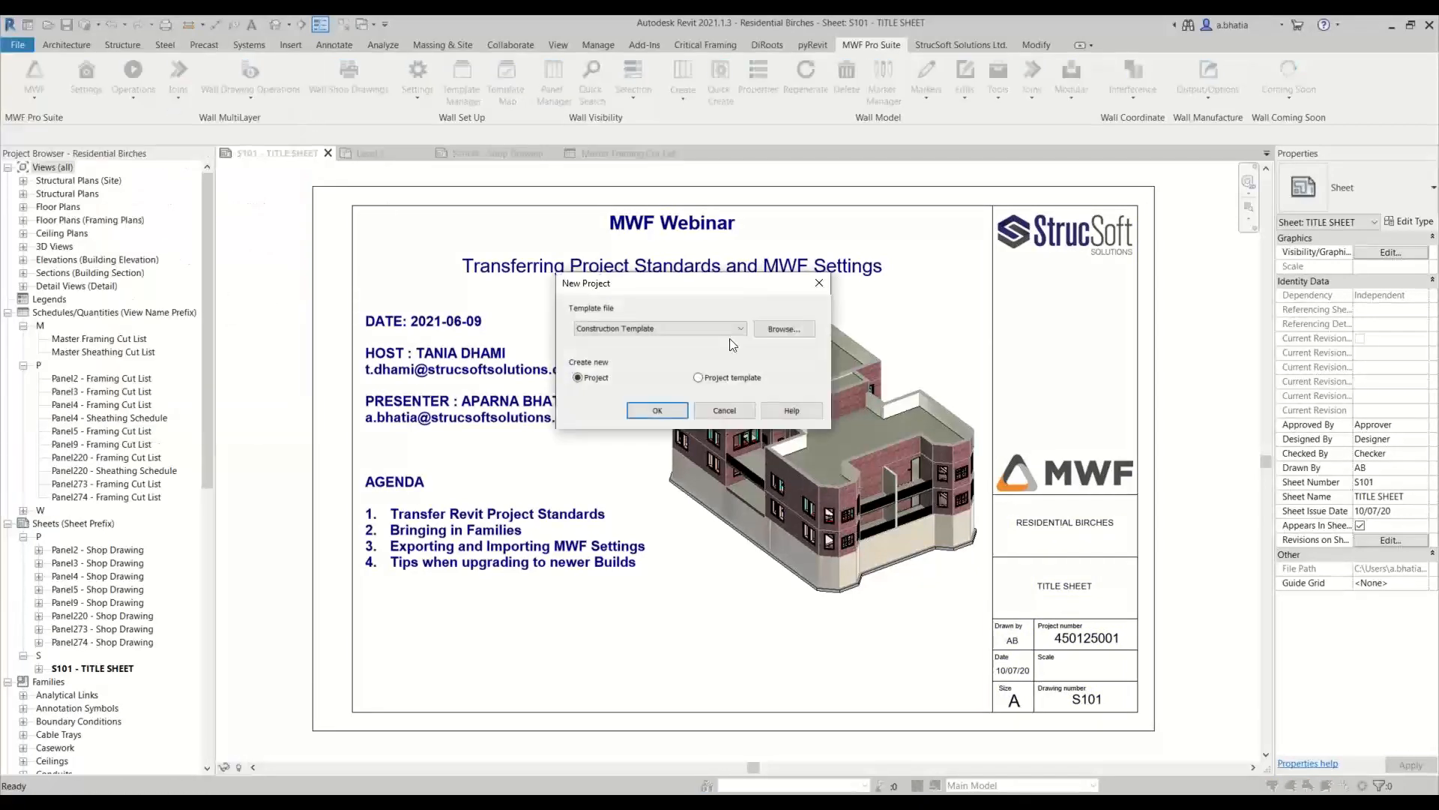
click(780, 330)
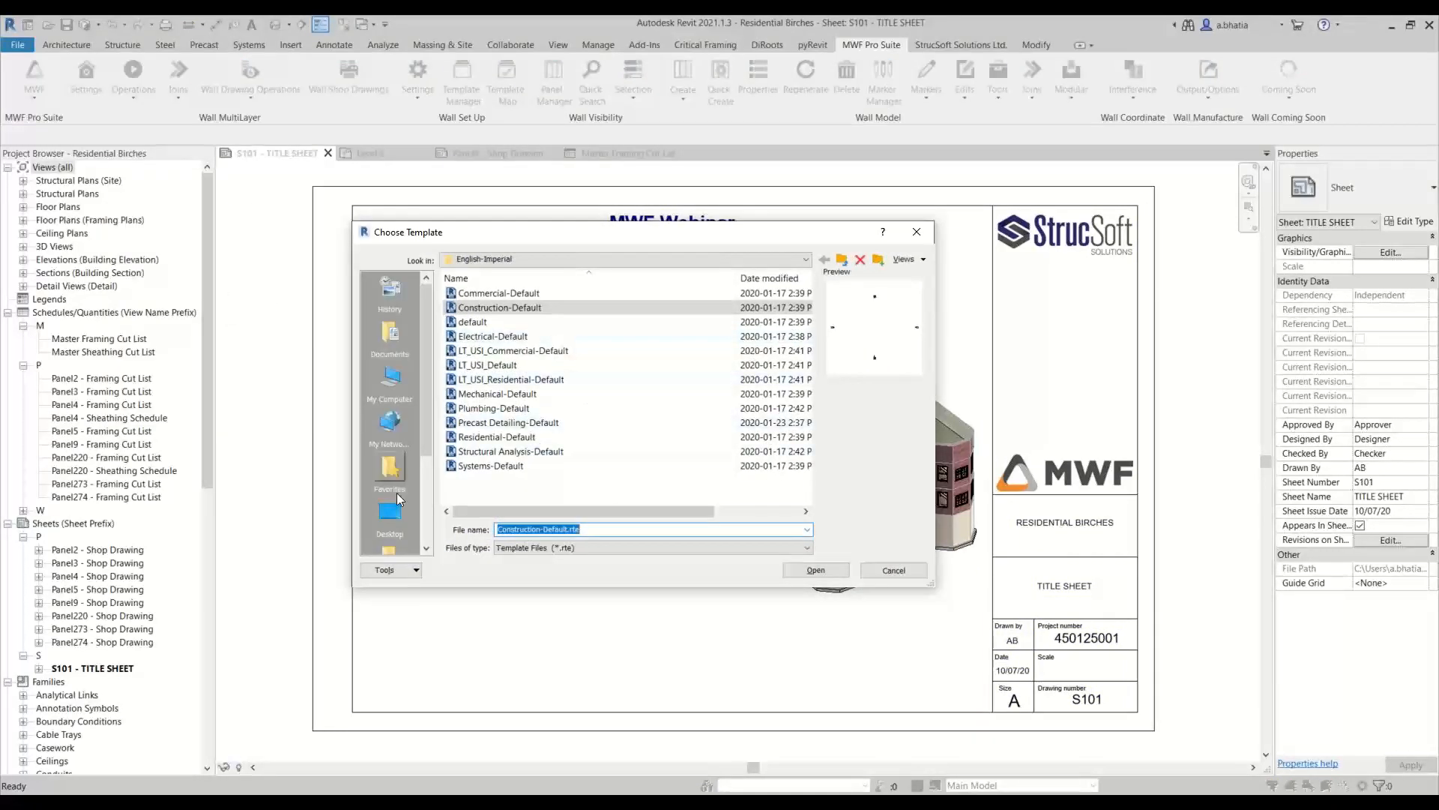
click(389, 513)
scroll(470, 450, down, 5)
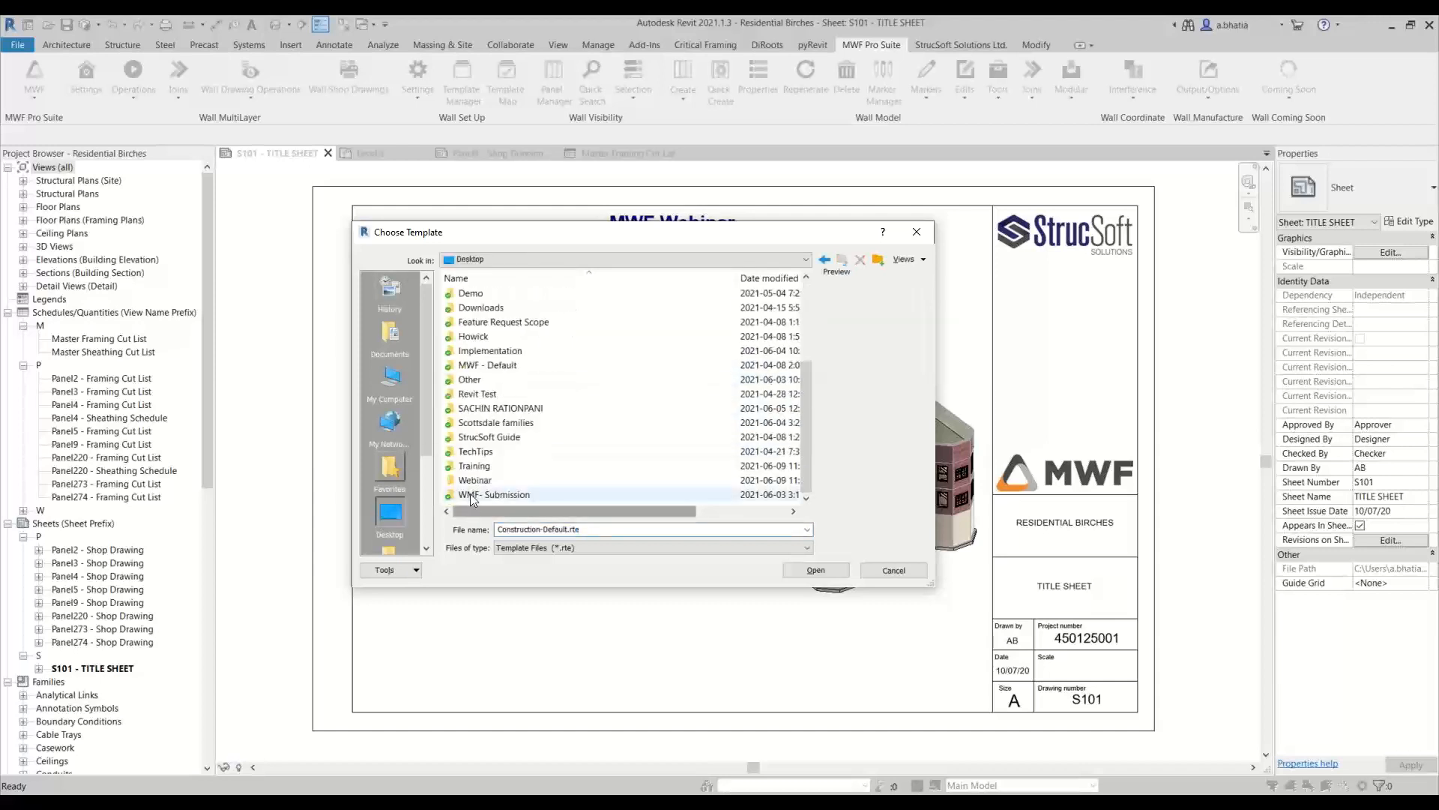
double_click(474, 480)
click(499, 307)
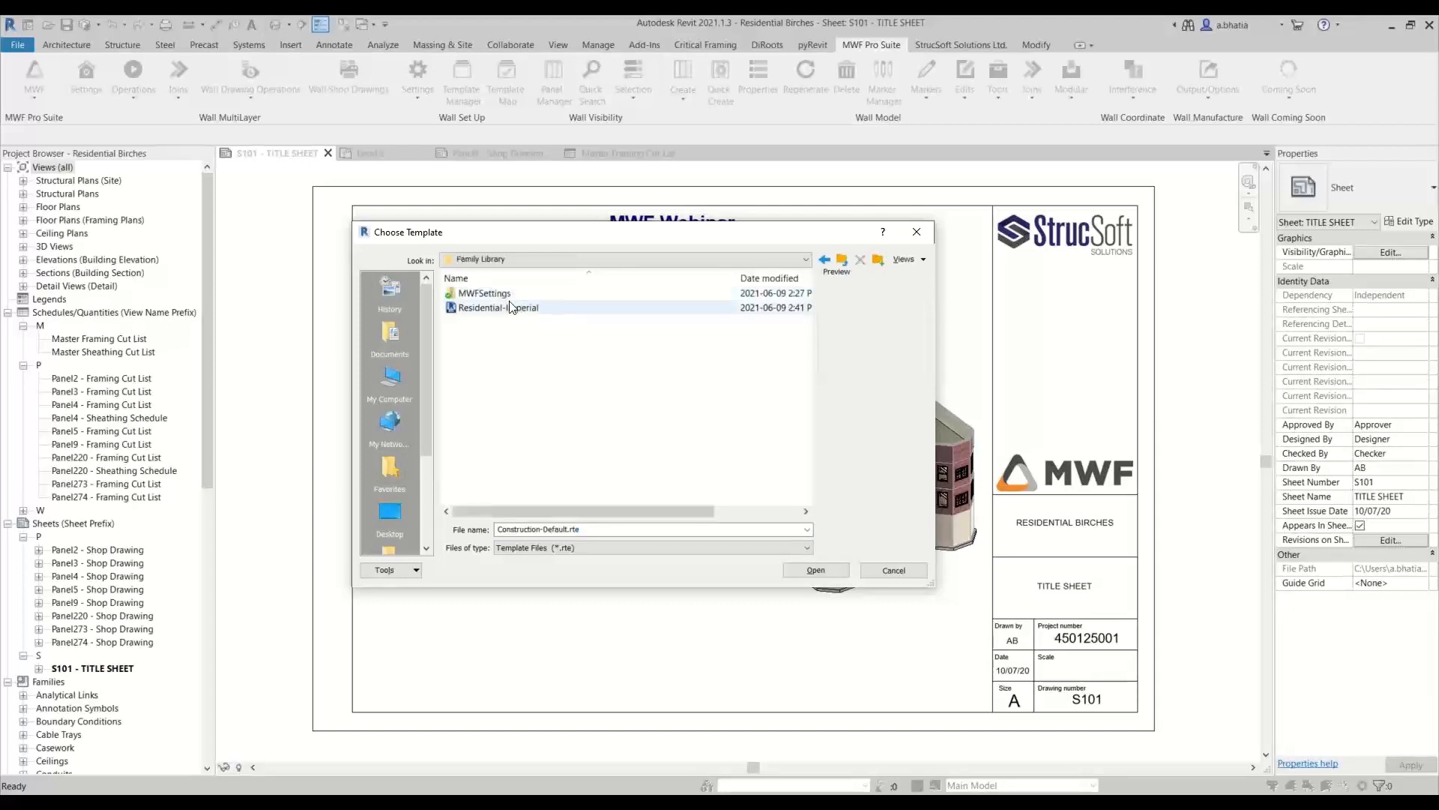
click(814, 571)
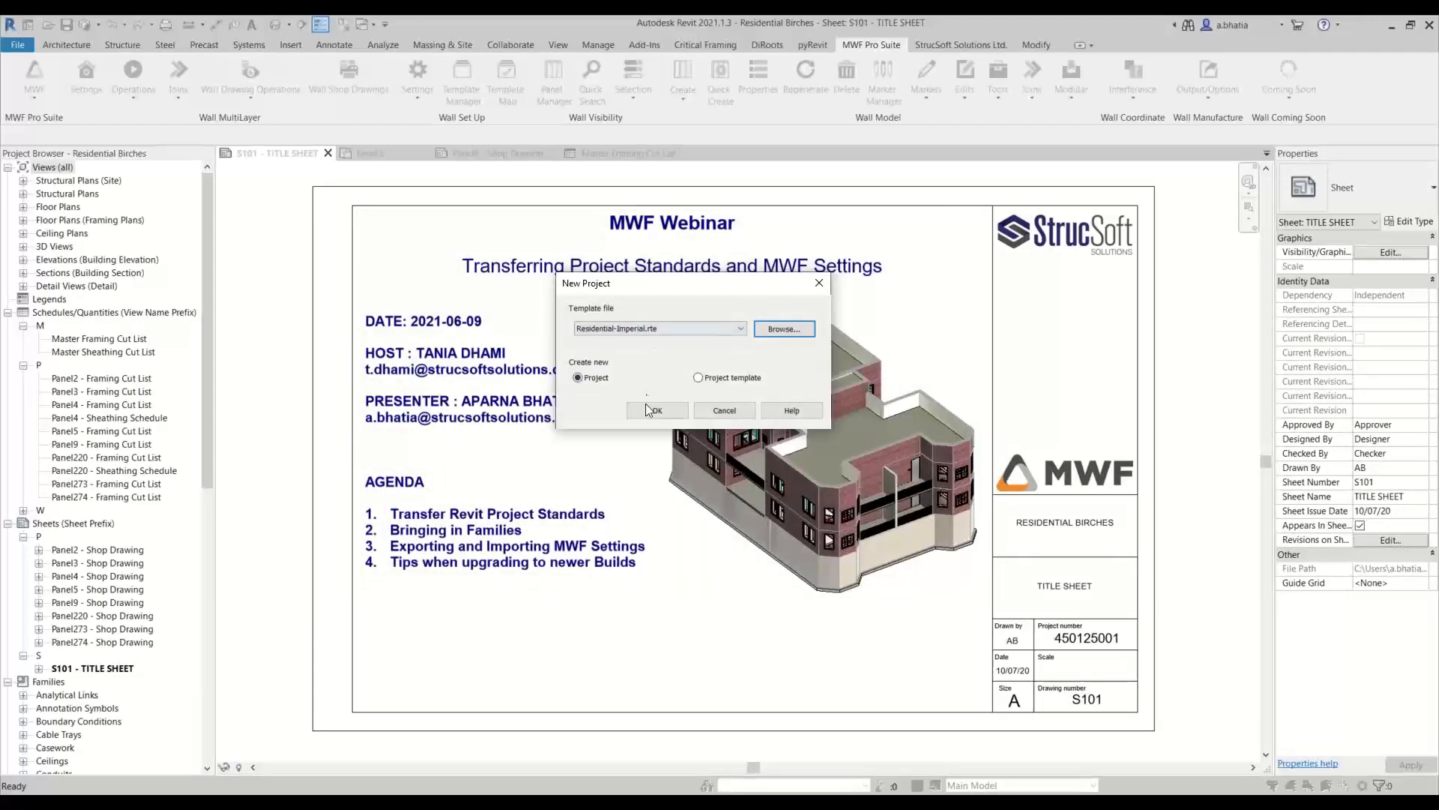
click(647, 409)
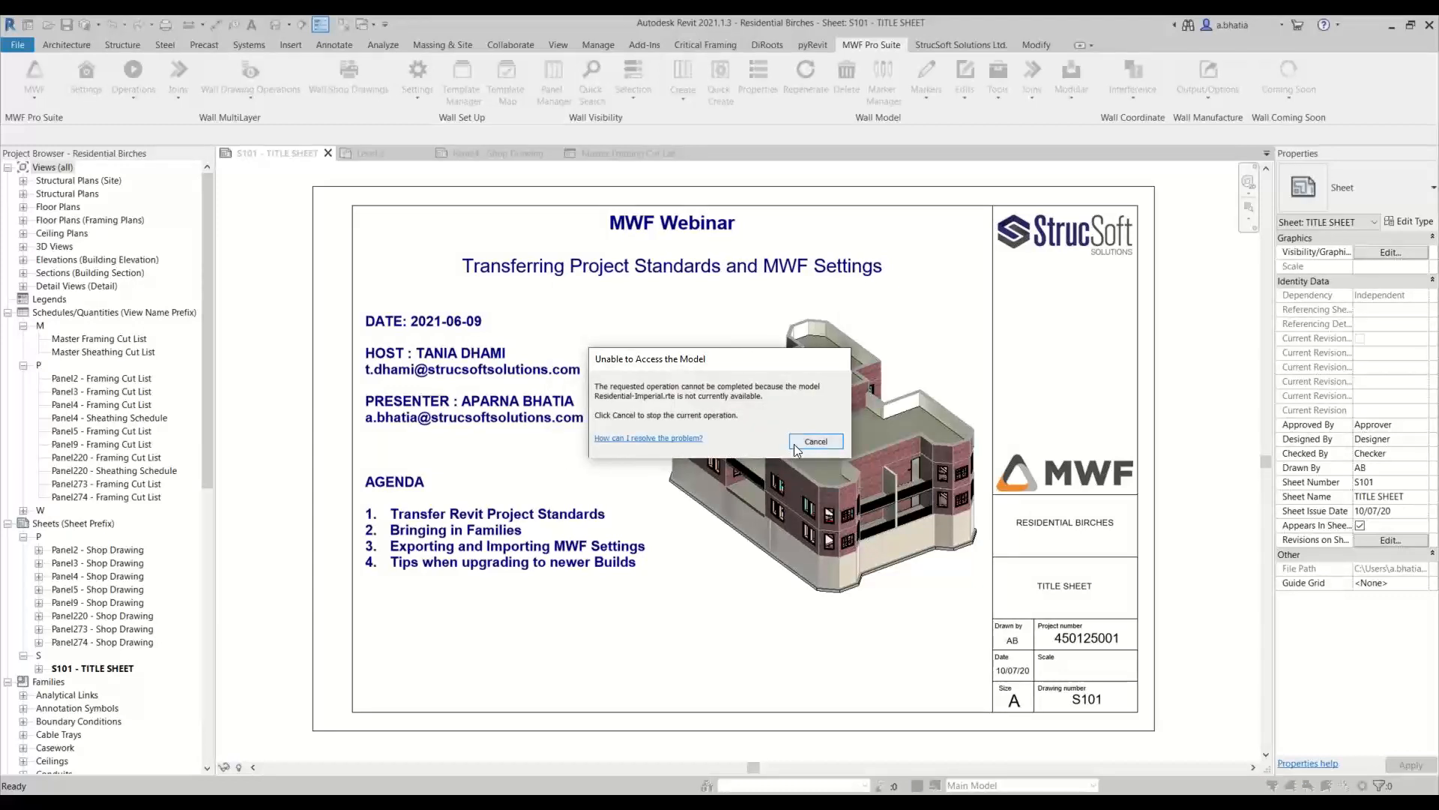
click(813, 442)
Close the Master Framing Cut List view and create a new project from Residential-Imperial.rte in the Family Library folder
click(685, 153)
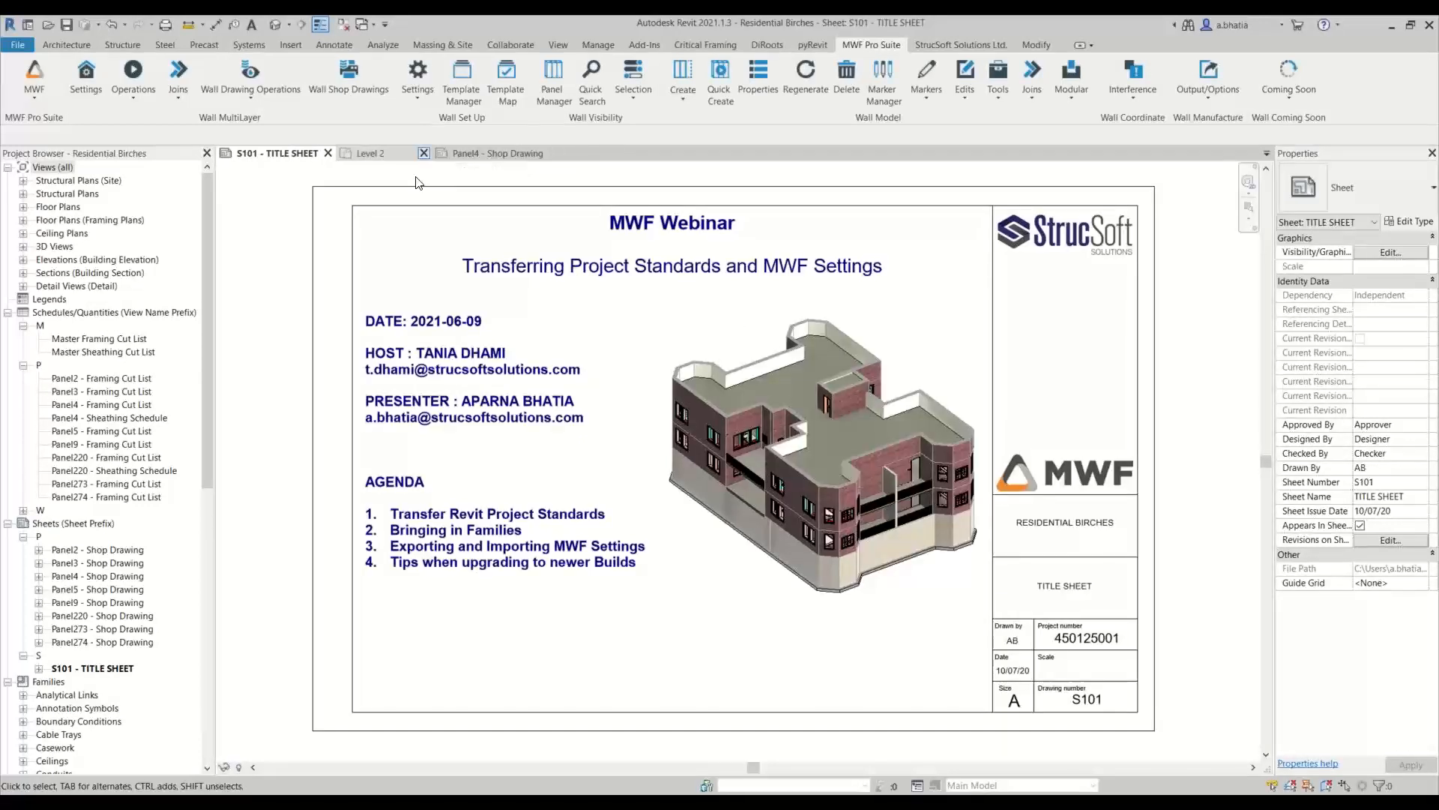
click(15, 46)
click(39, 111)
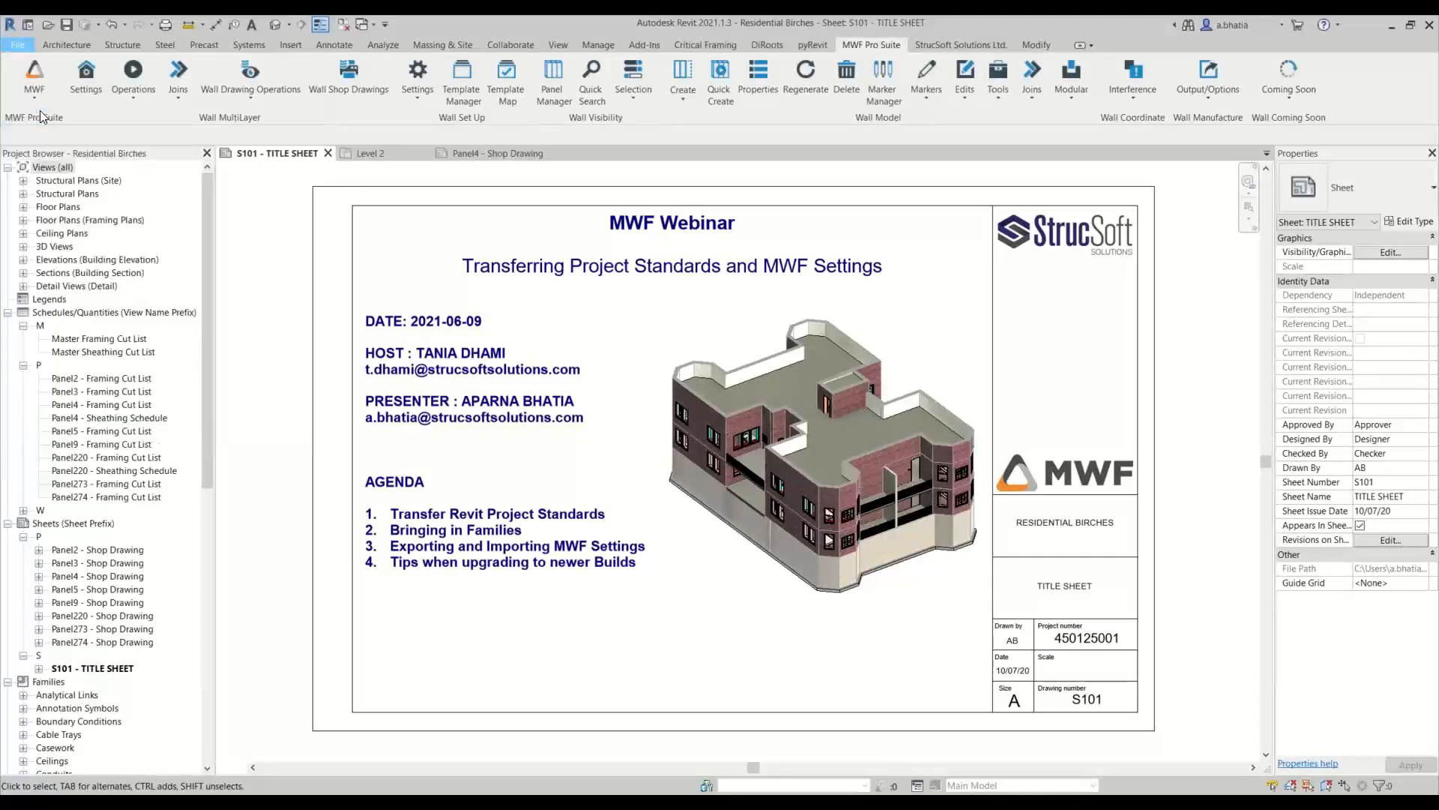
click(784, 330)
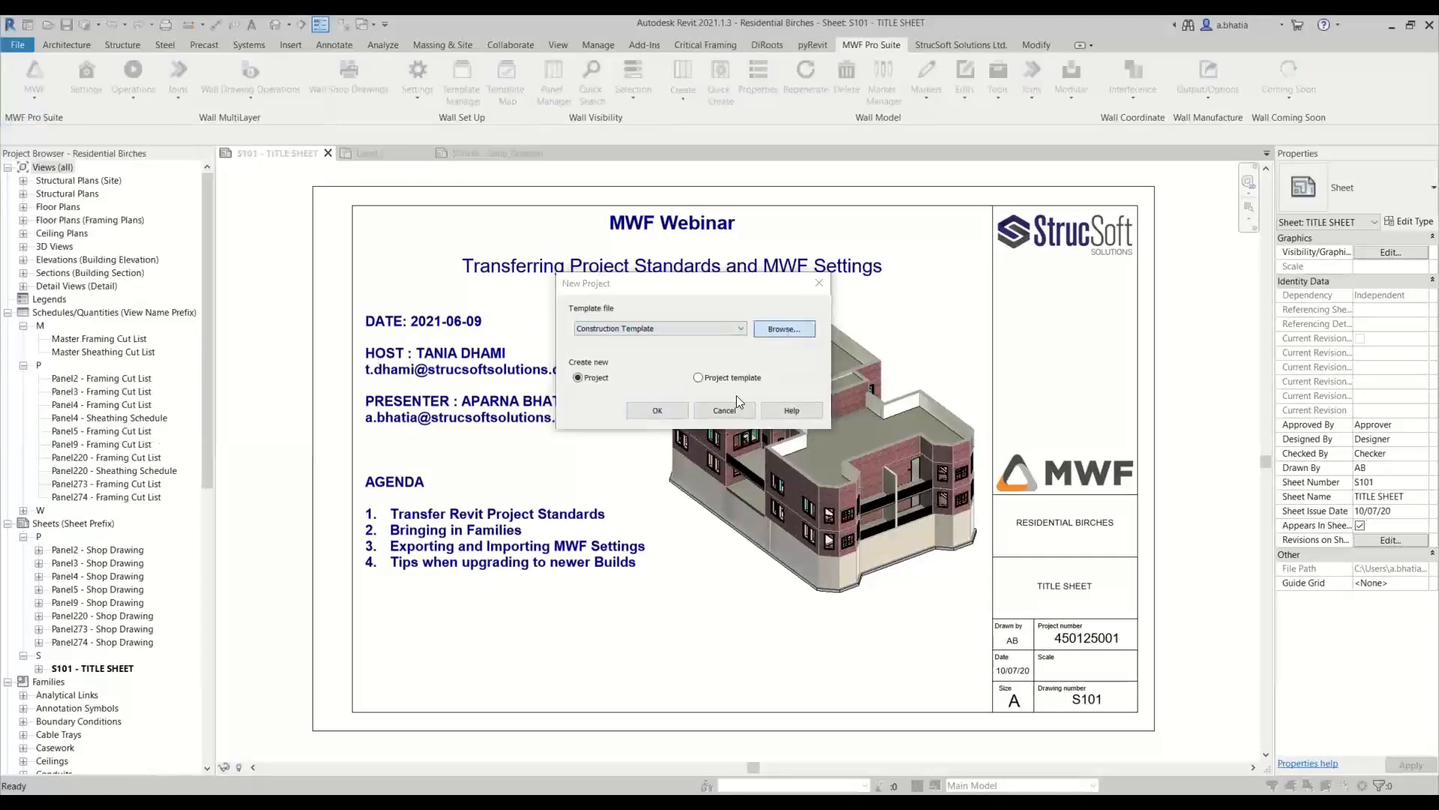
click(390, 516)
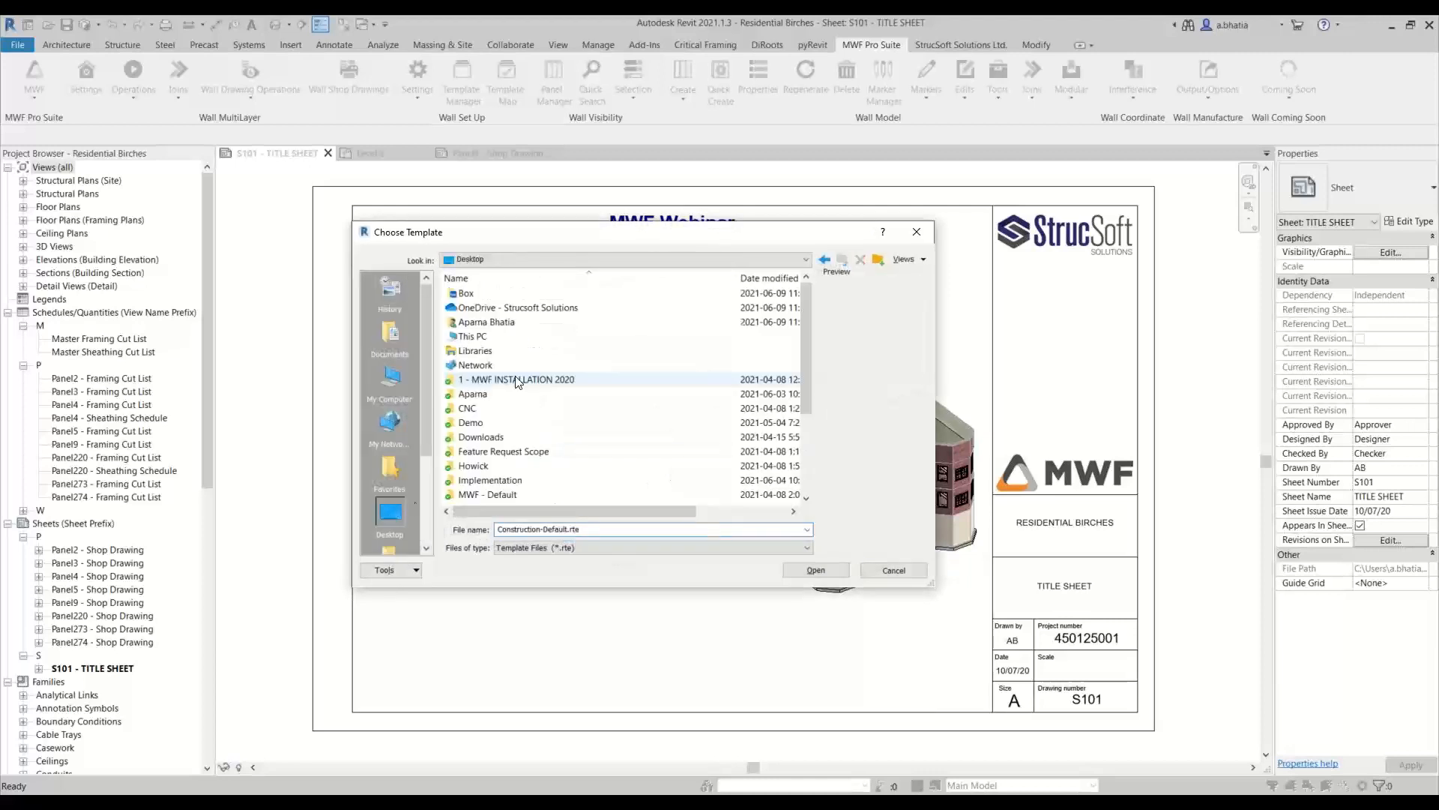
scroll(513, 381, down, 3)
double_click(486, 484)
double_click(487, 293)
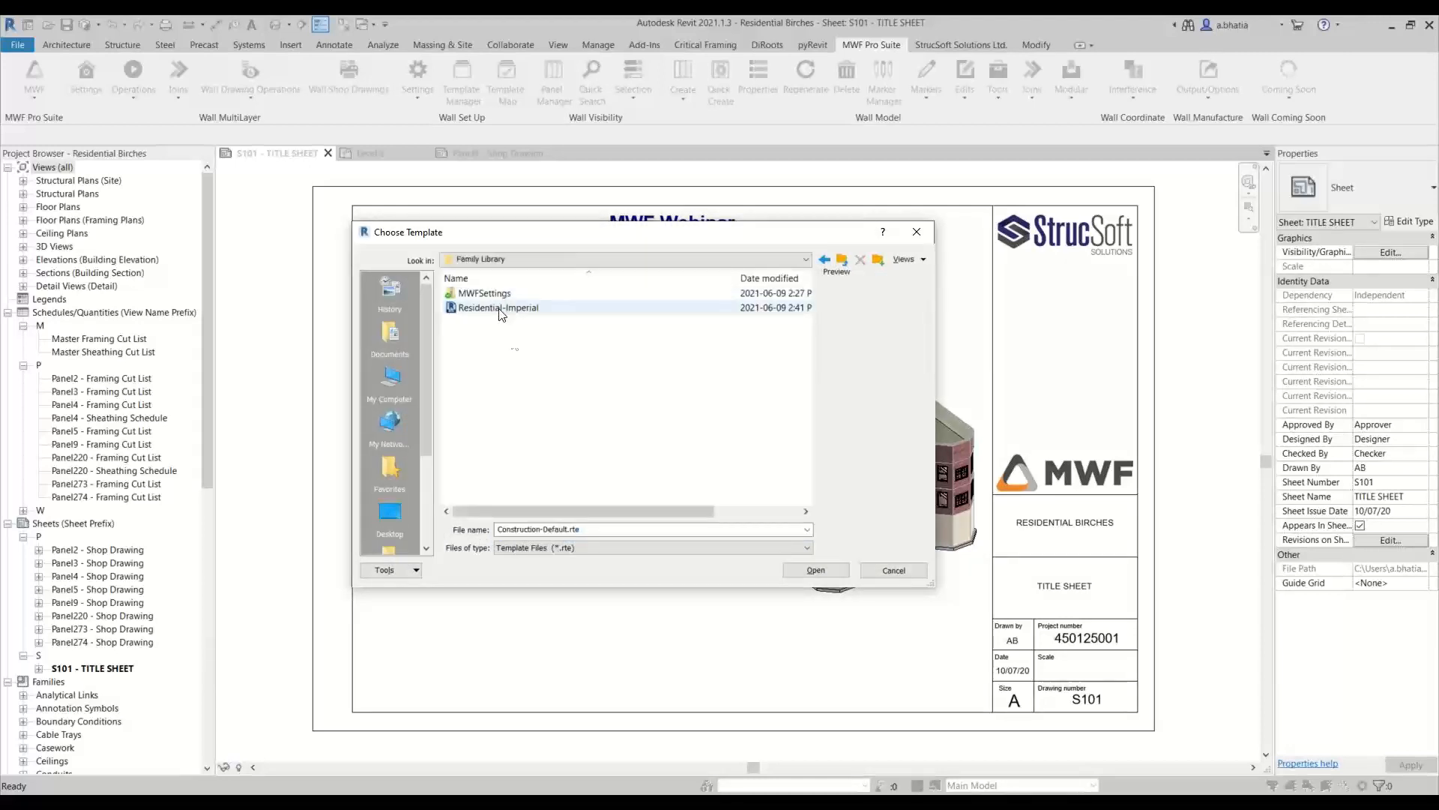
click(514, 308)
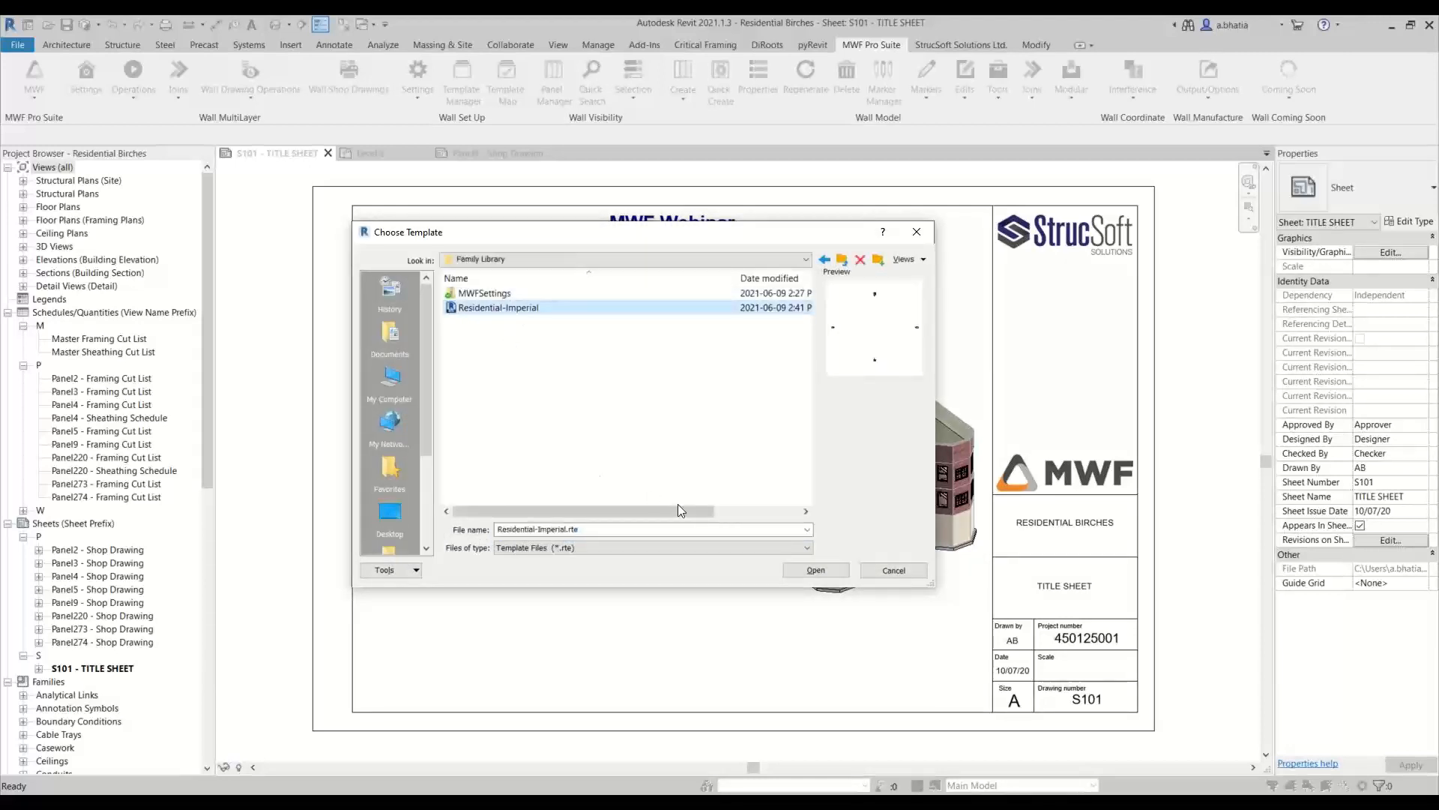
click(816, 570)
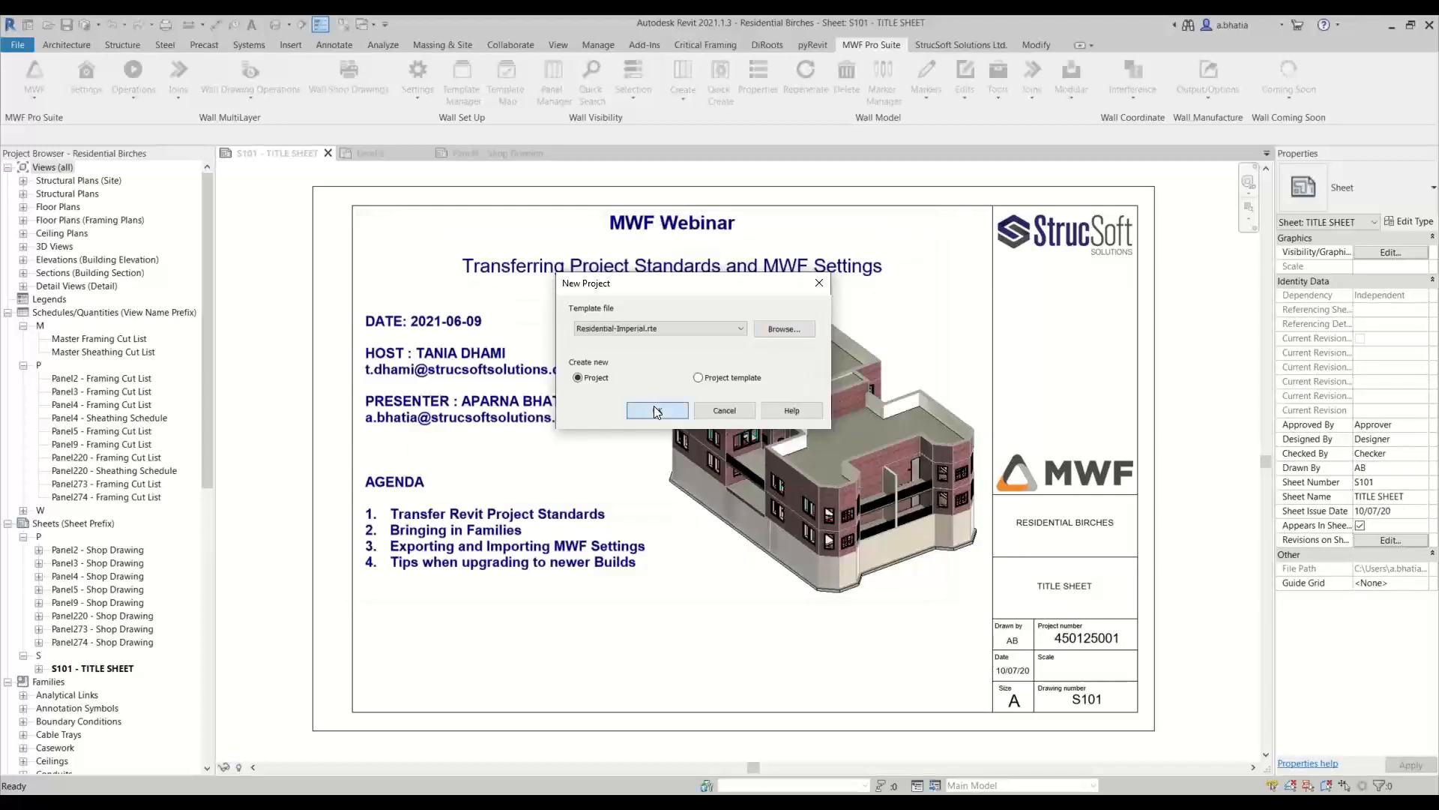
click(653, 406)
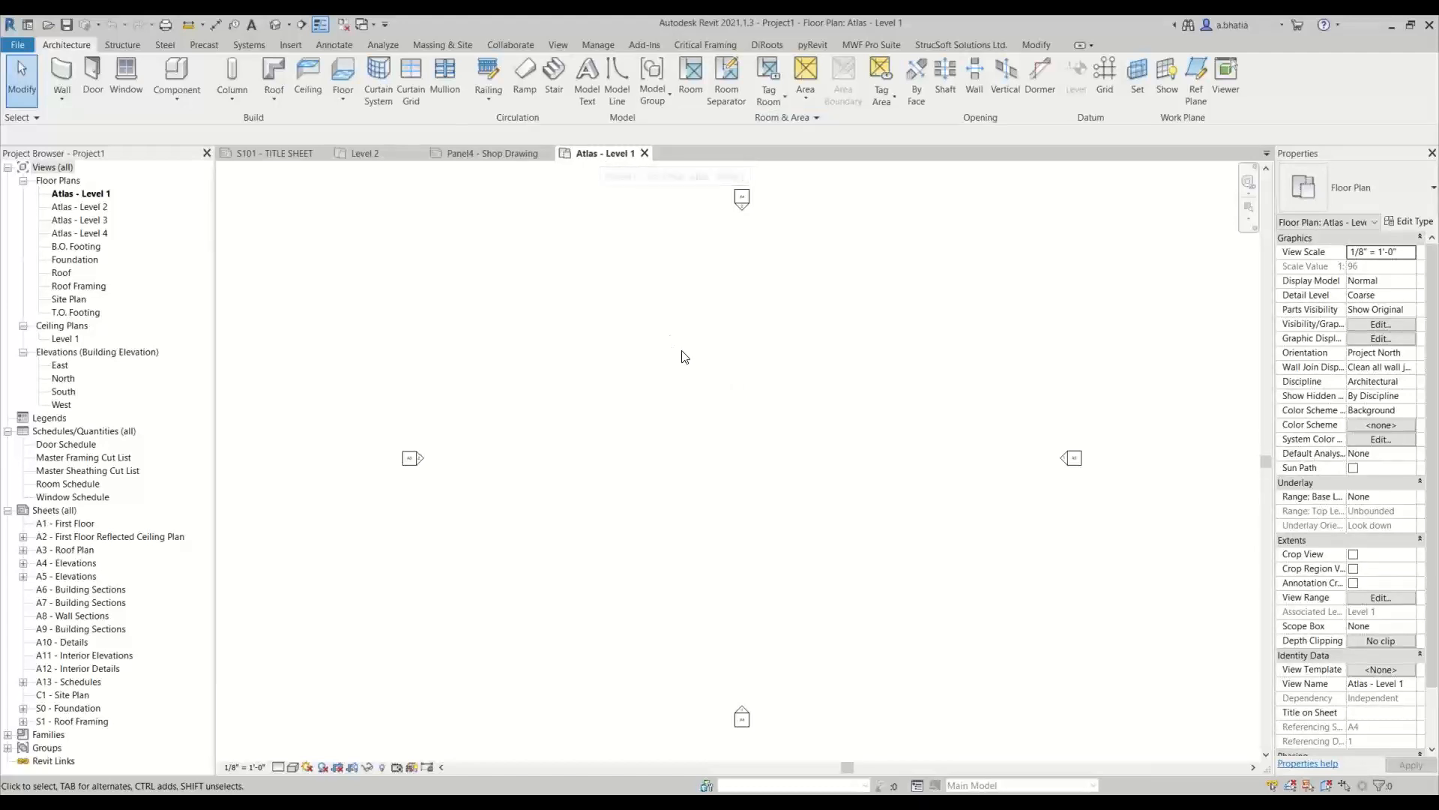
Draw a horizontal Generic - 8" wall 10' long between the elevation markers in the Atlas - Level 1 plan
key(w)
key(a)
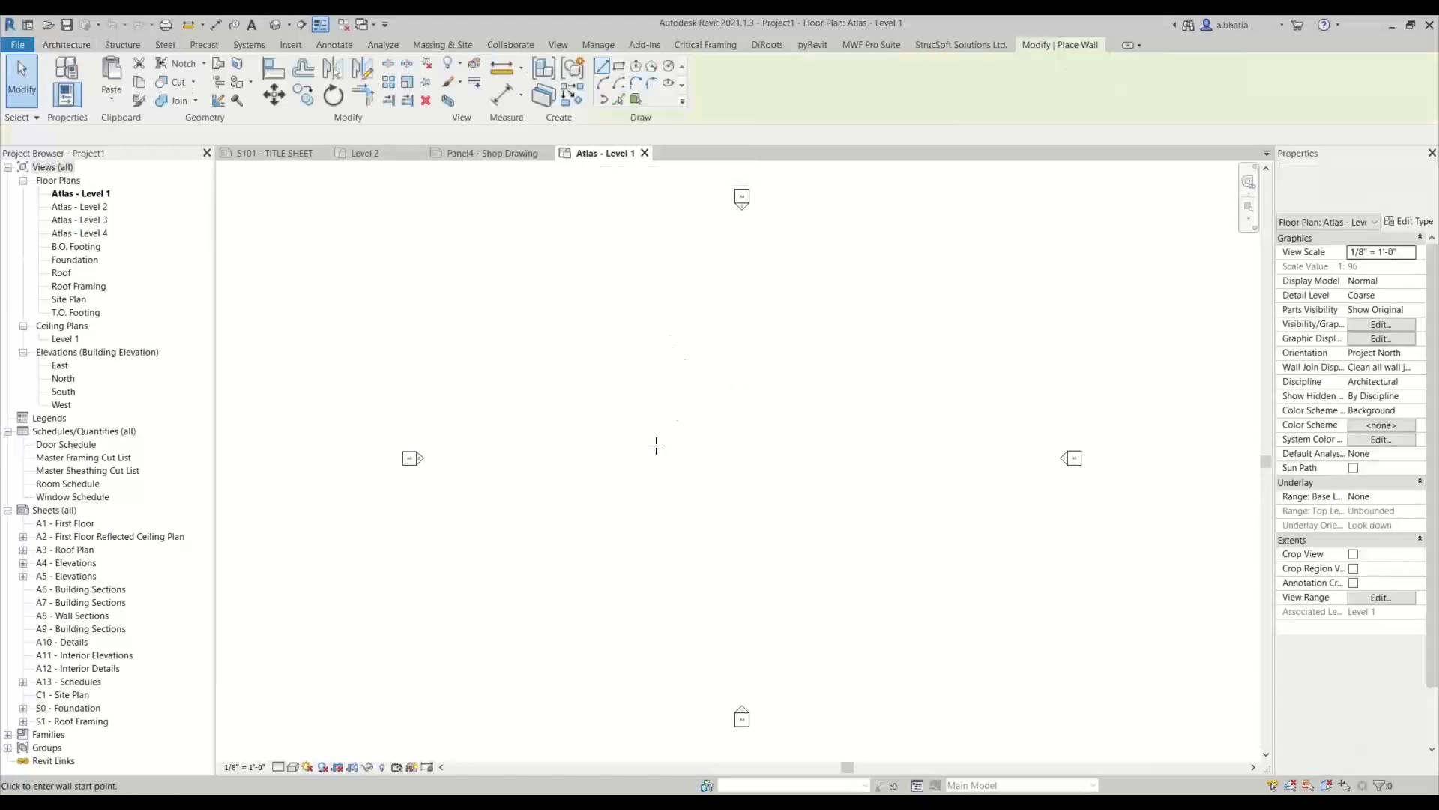
click(594, 448)
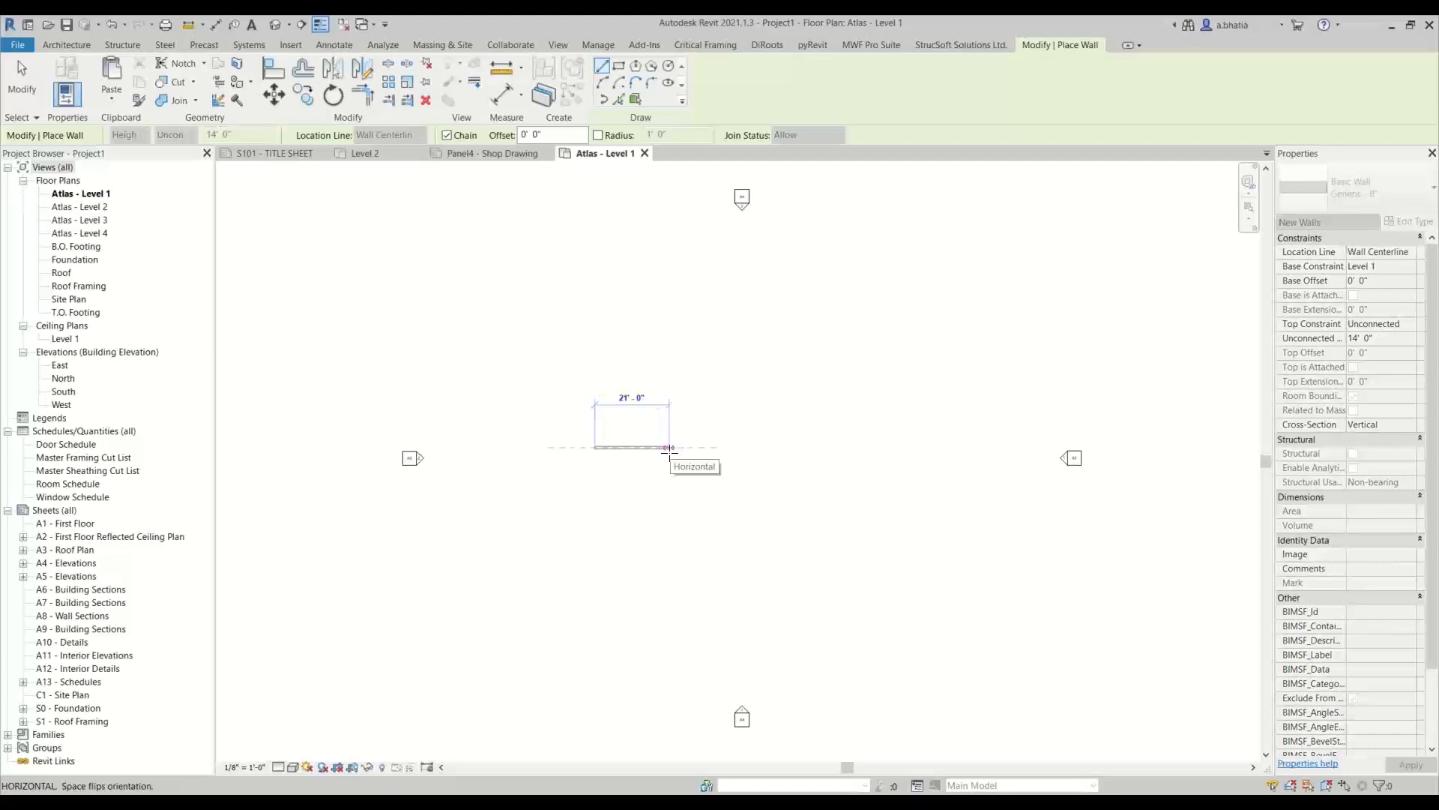
text(1)
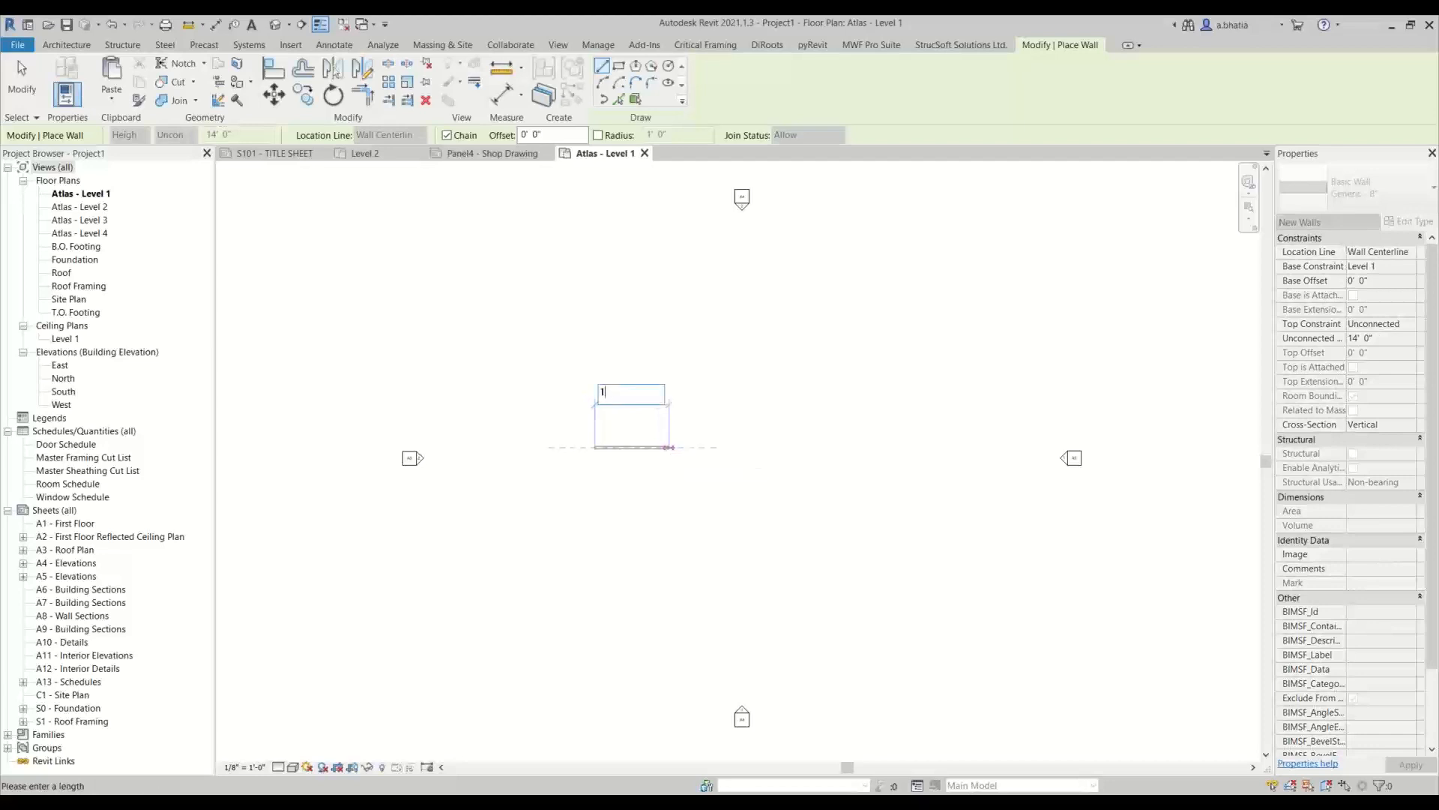
text(0)
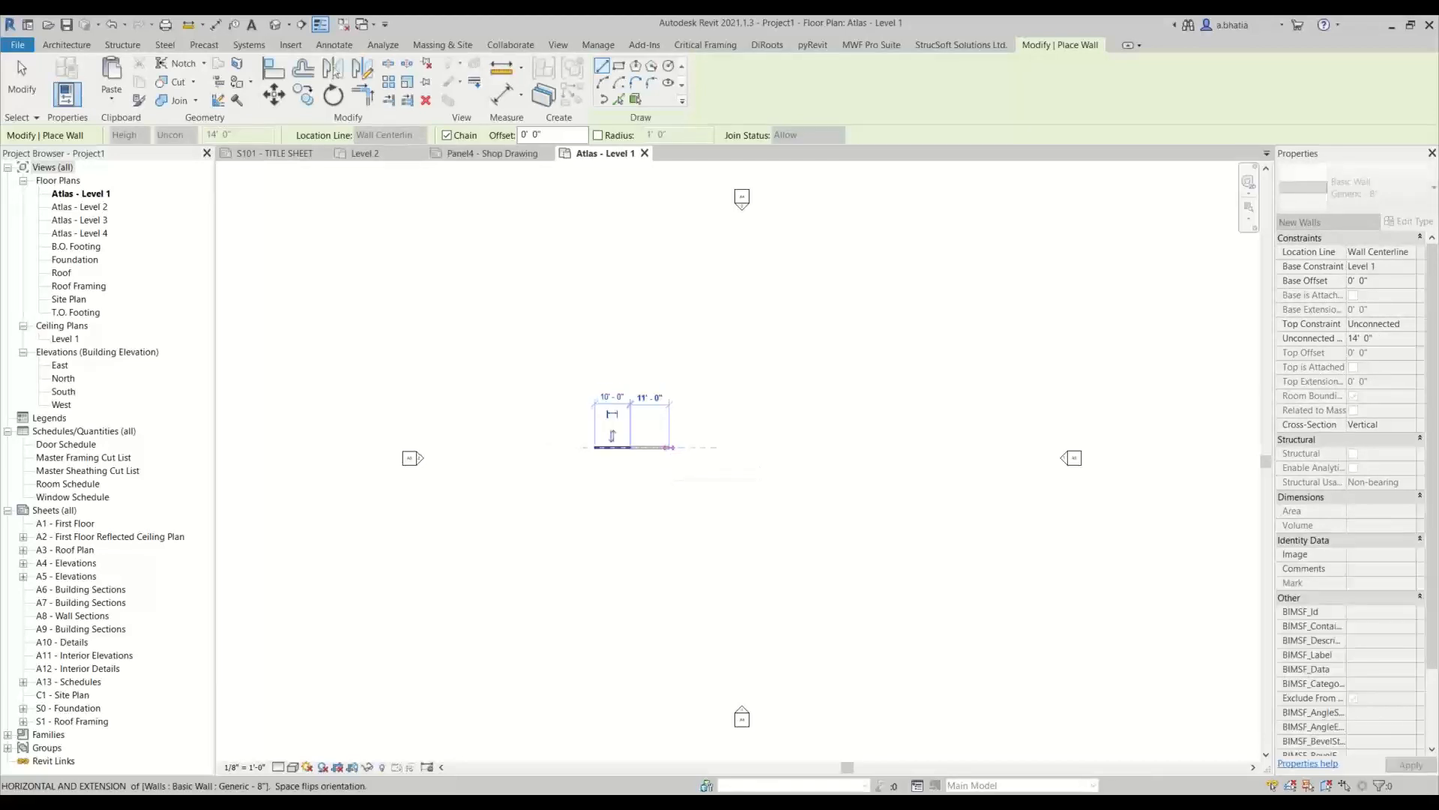
key(Return)
key(Escape)
key(Escape)
Set the plan view's detail level to Fine and its visual style to Shaded
scroll(608, 448, up, 7)
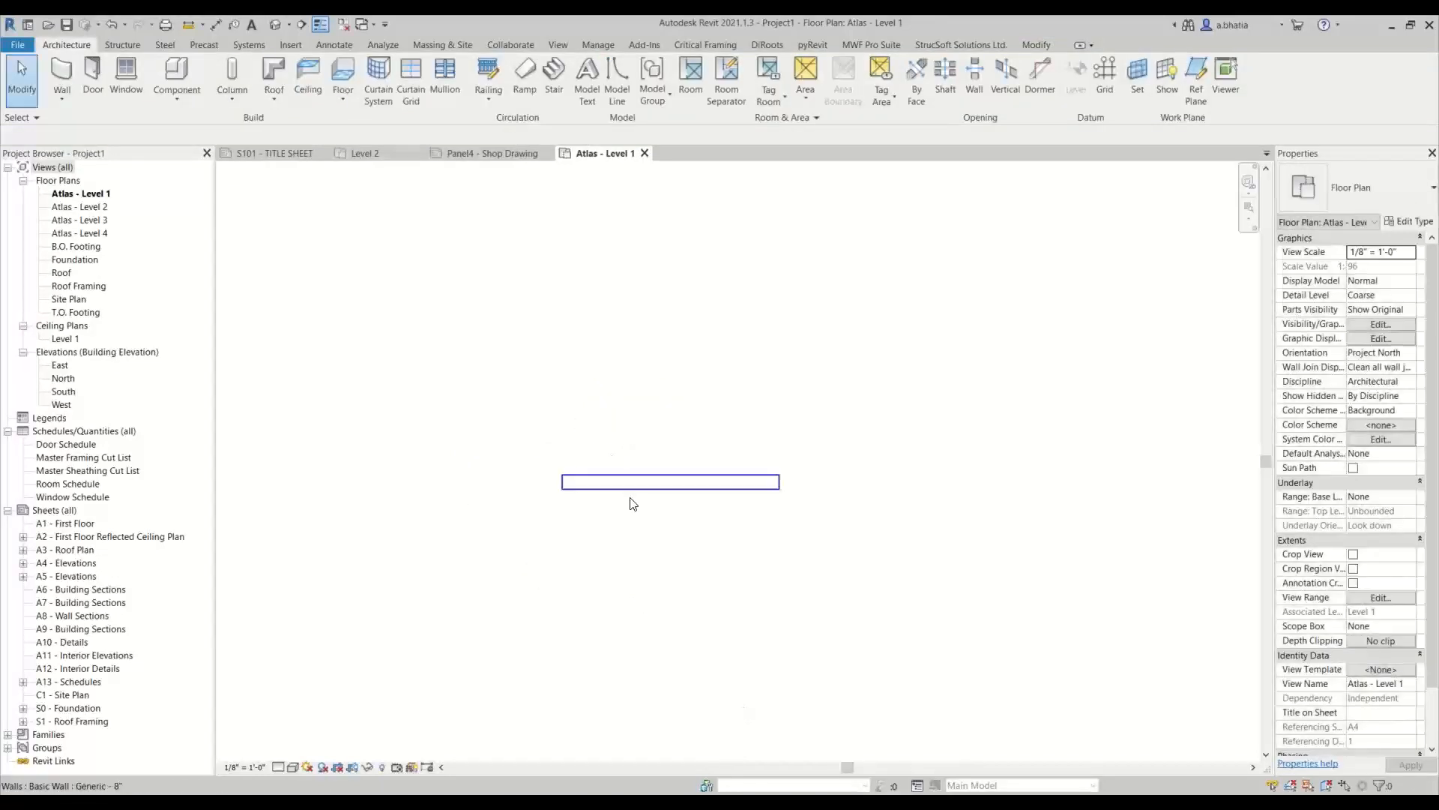
middle_drag(636, 523, 638, 453)
click(276, 768)
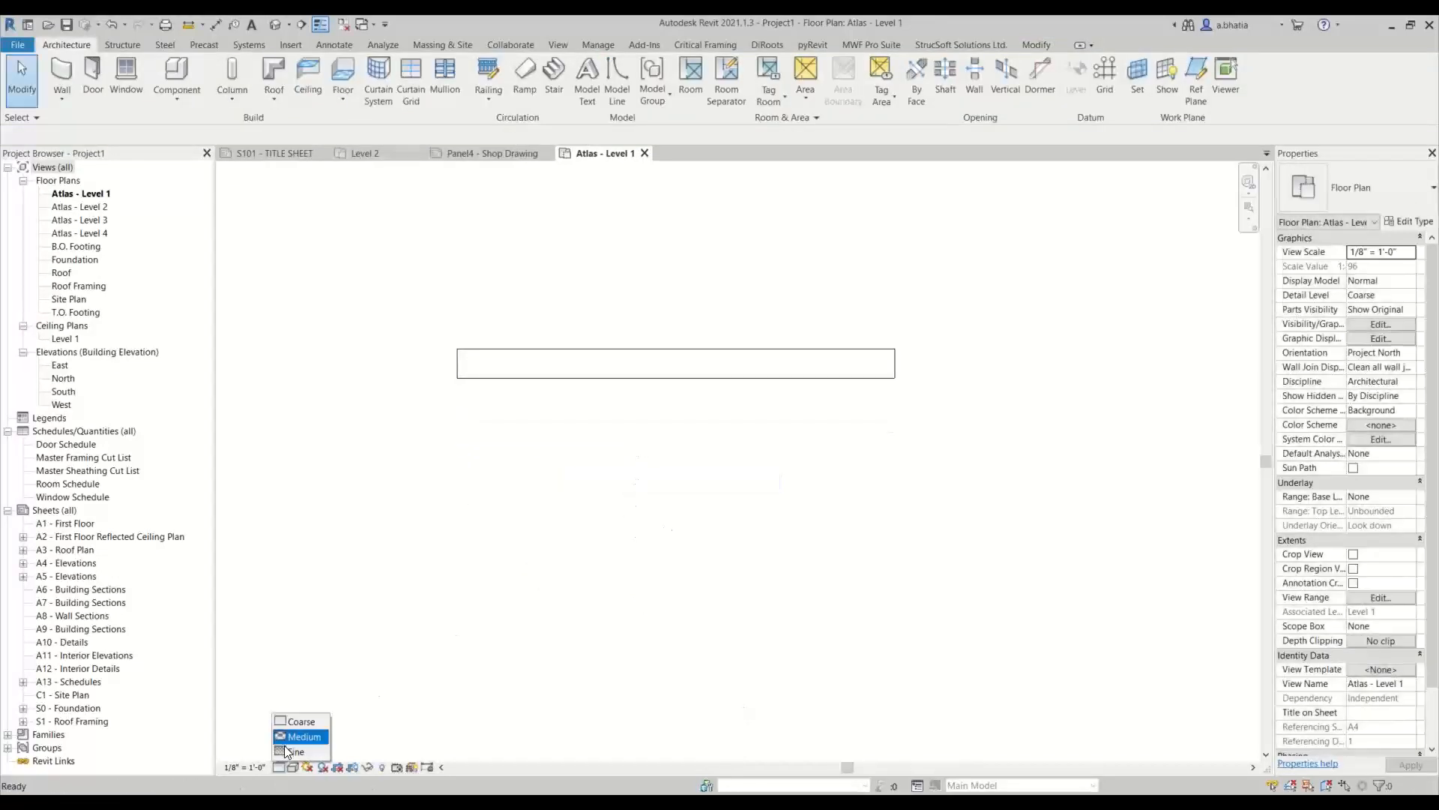
click(294, 752)
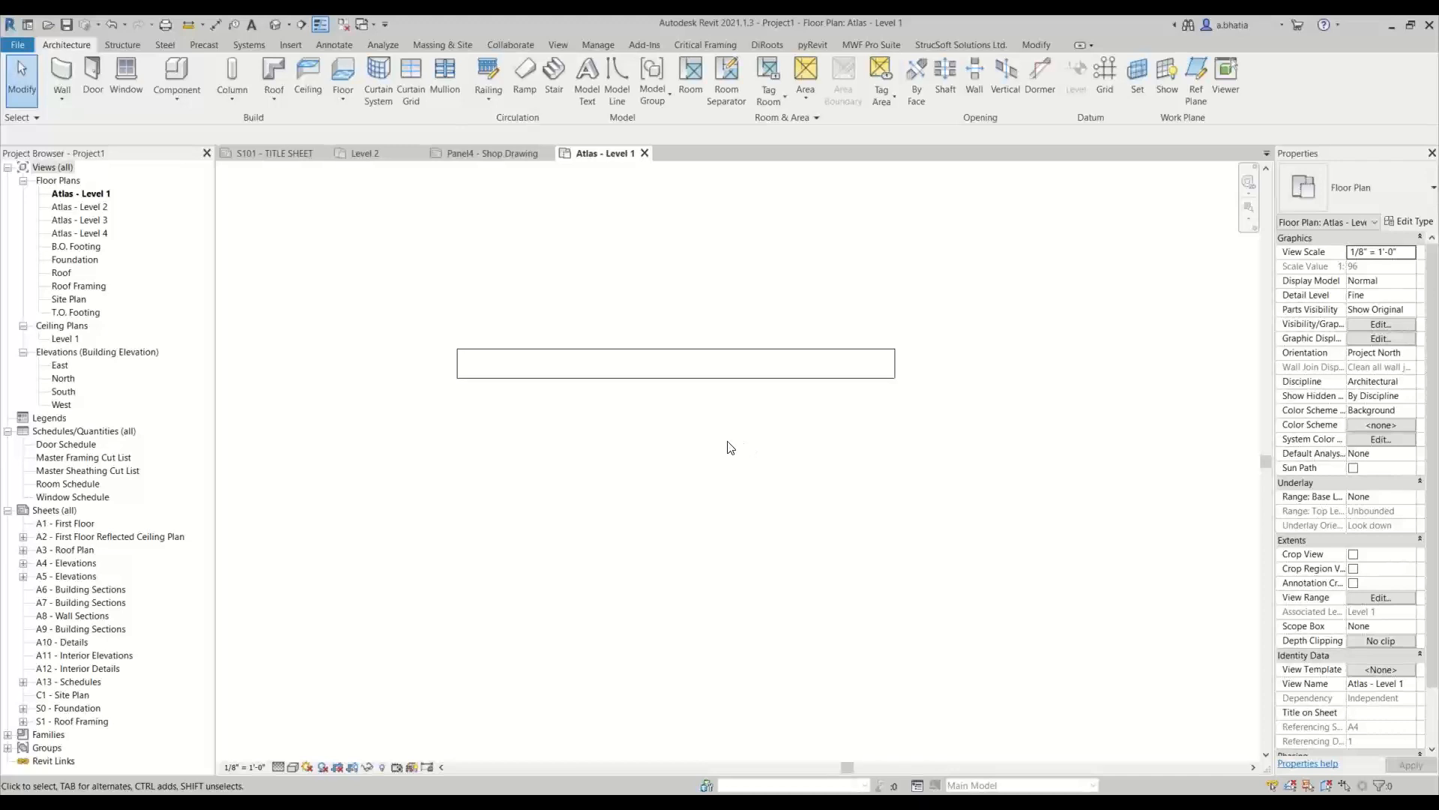
click(292, 767)
click(301, 722)
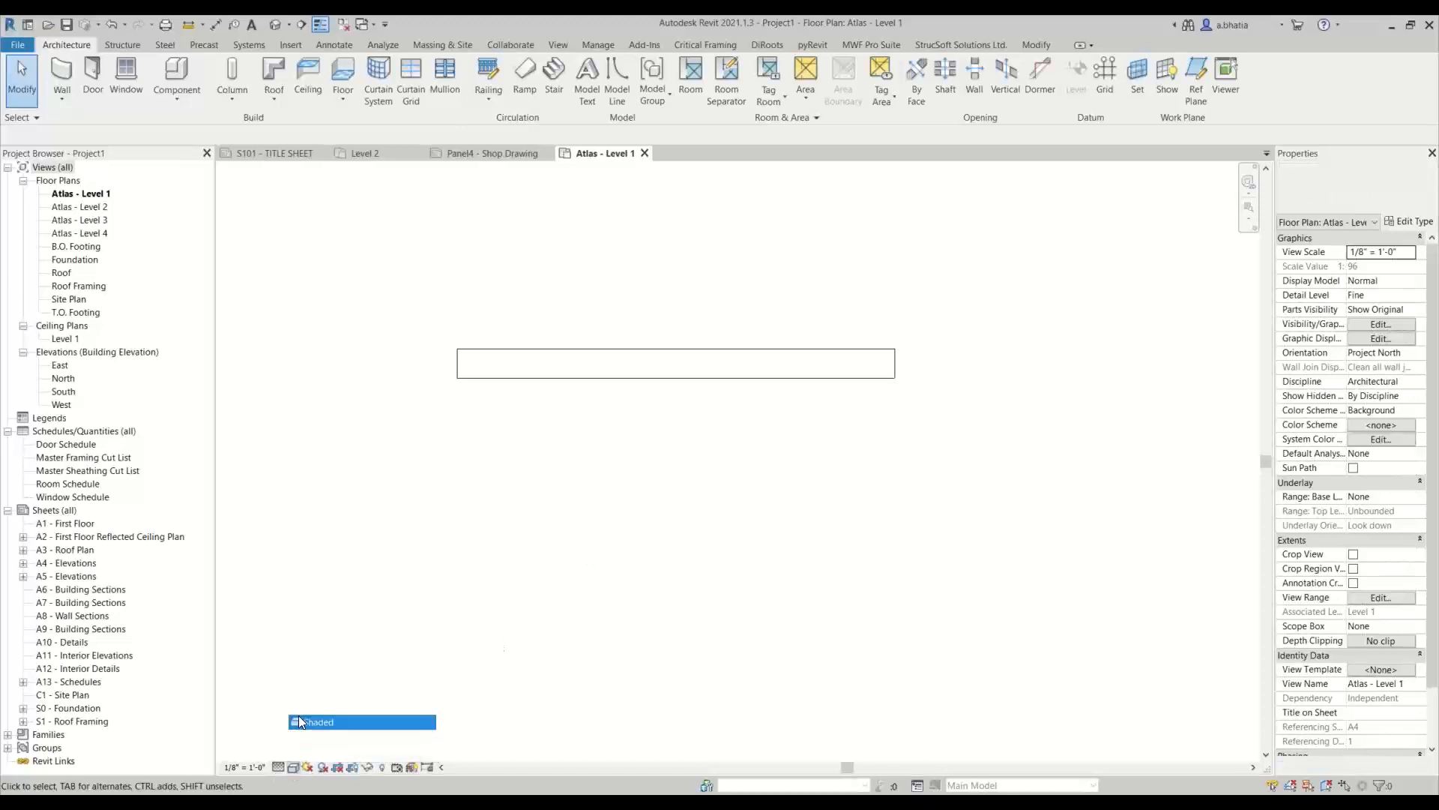
Change the wall's type to Exterior - Brick on Wood Stud
click(721, 351)
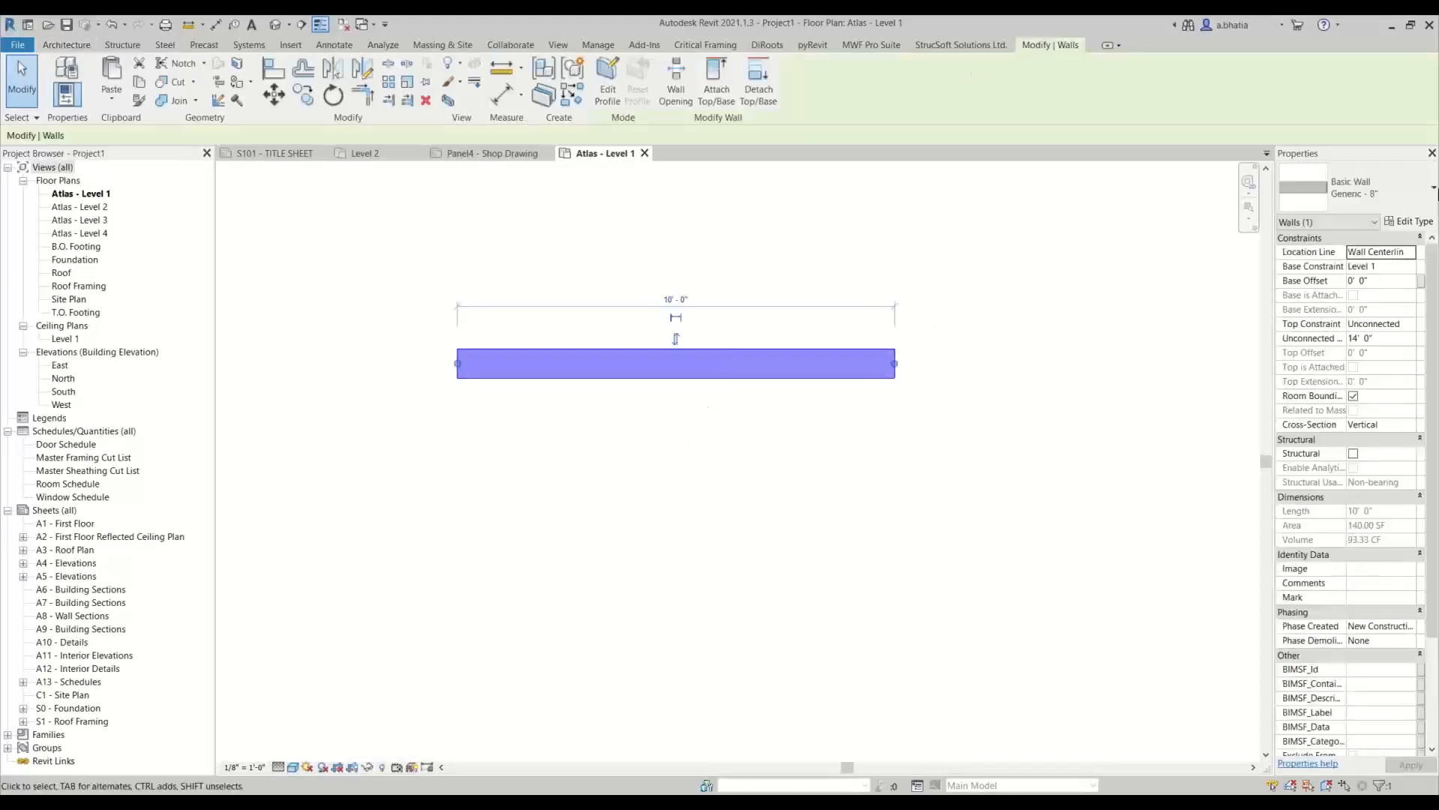
click(1374, 200)
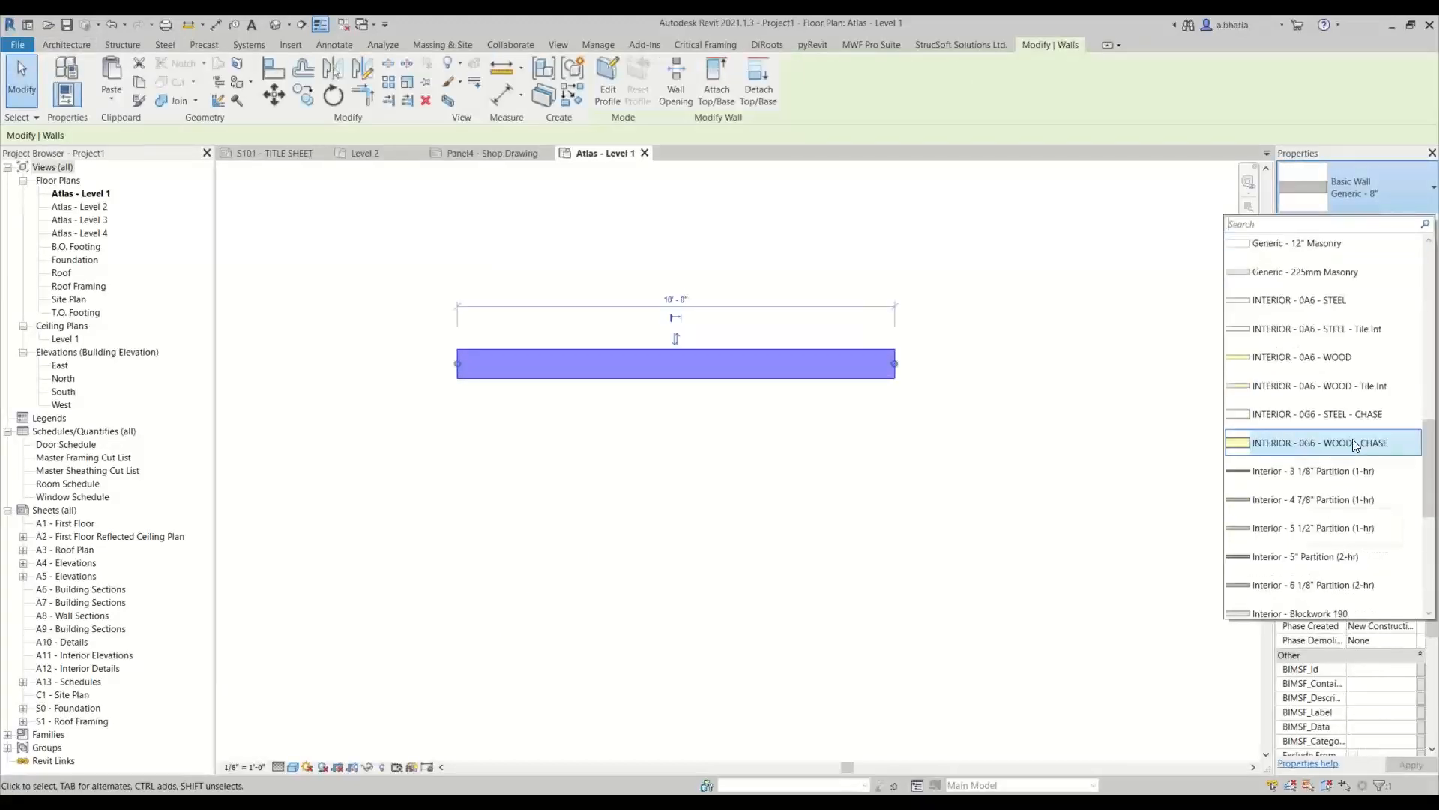
text(ext)
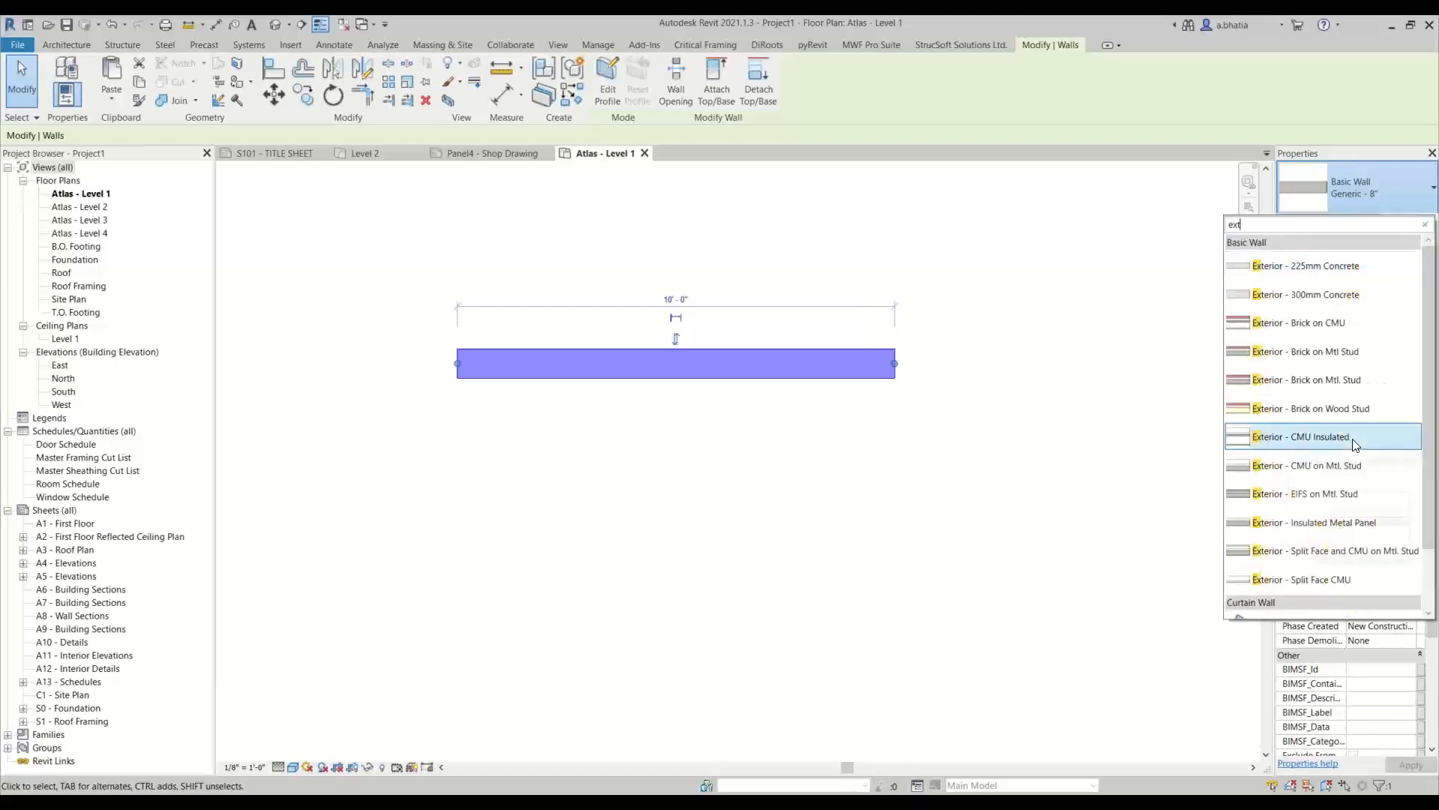
scroll(1334, 425, down, 2)
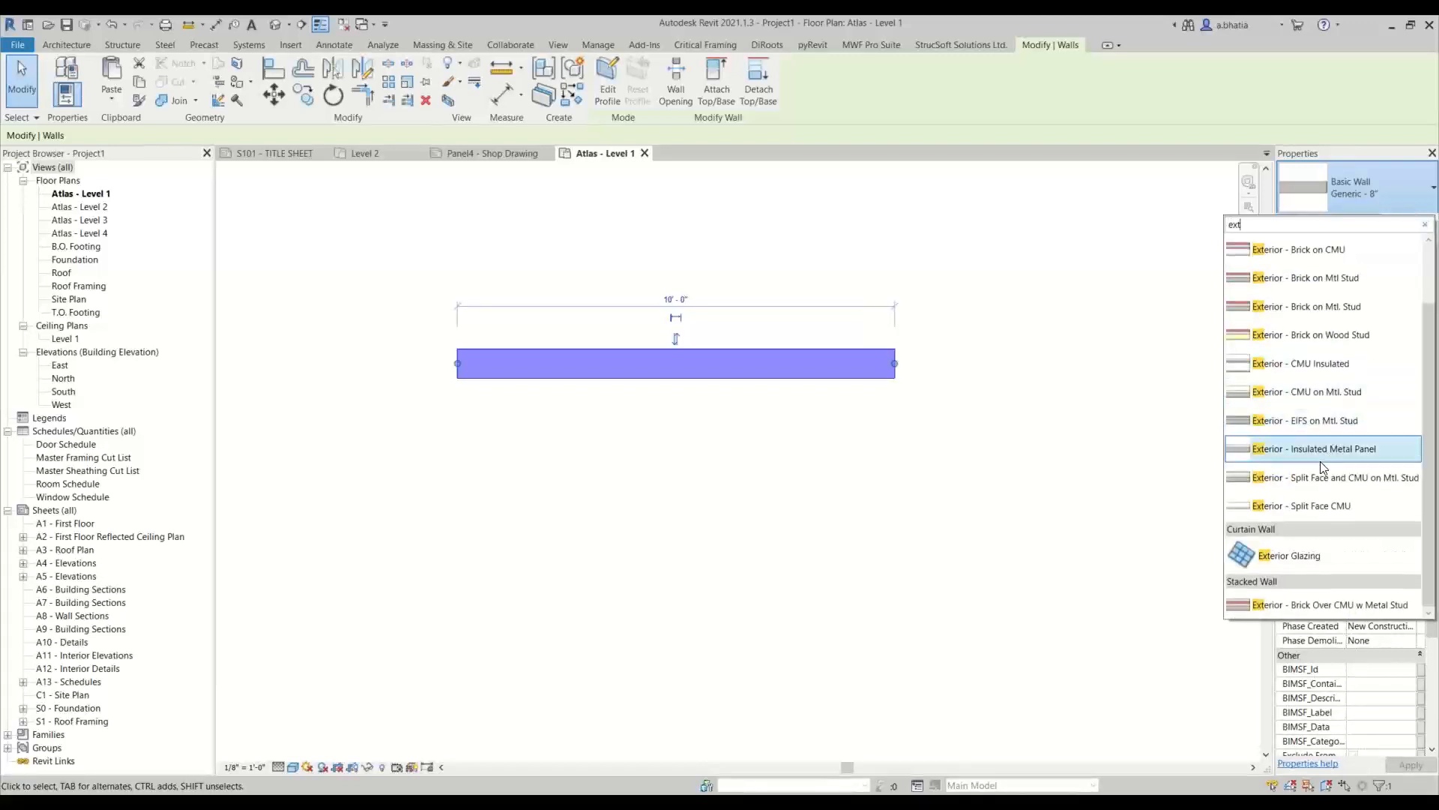
scroll(1322, 466, up, 2)
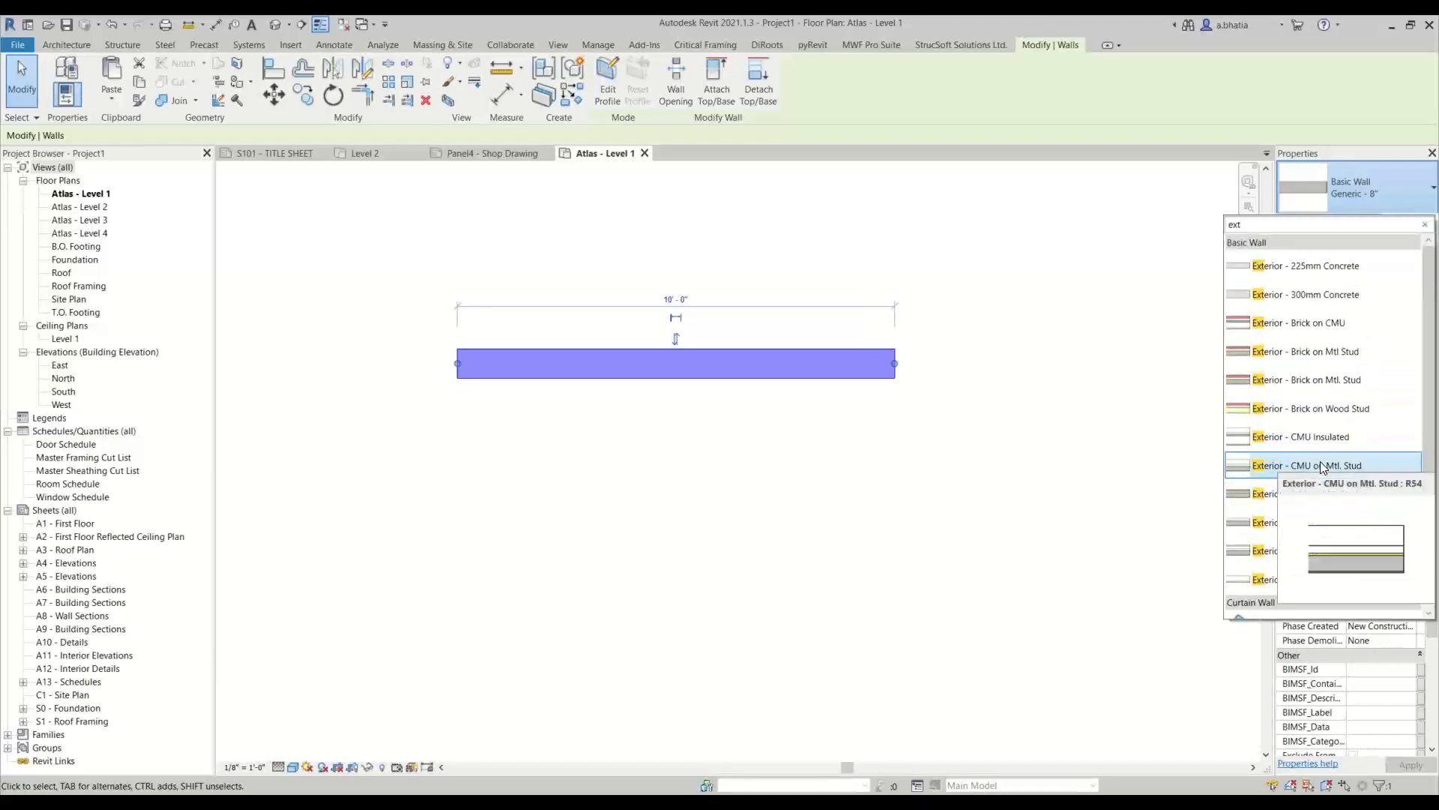
click(1323, 409)
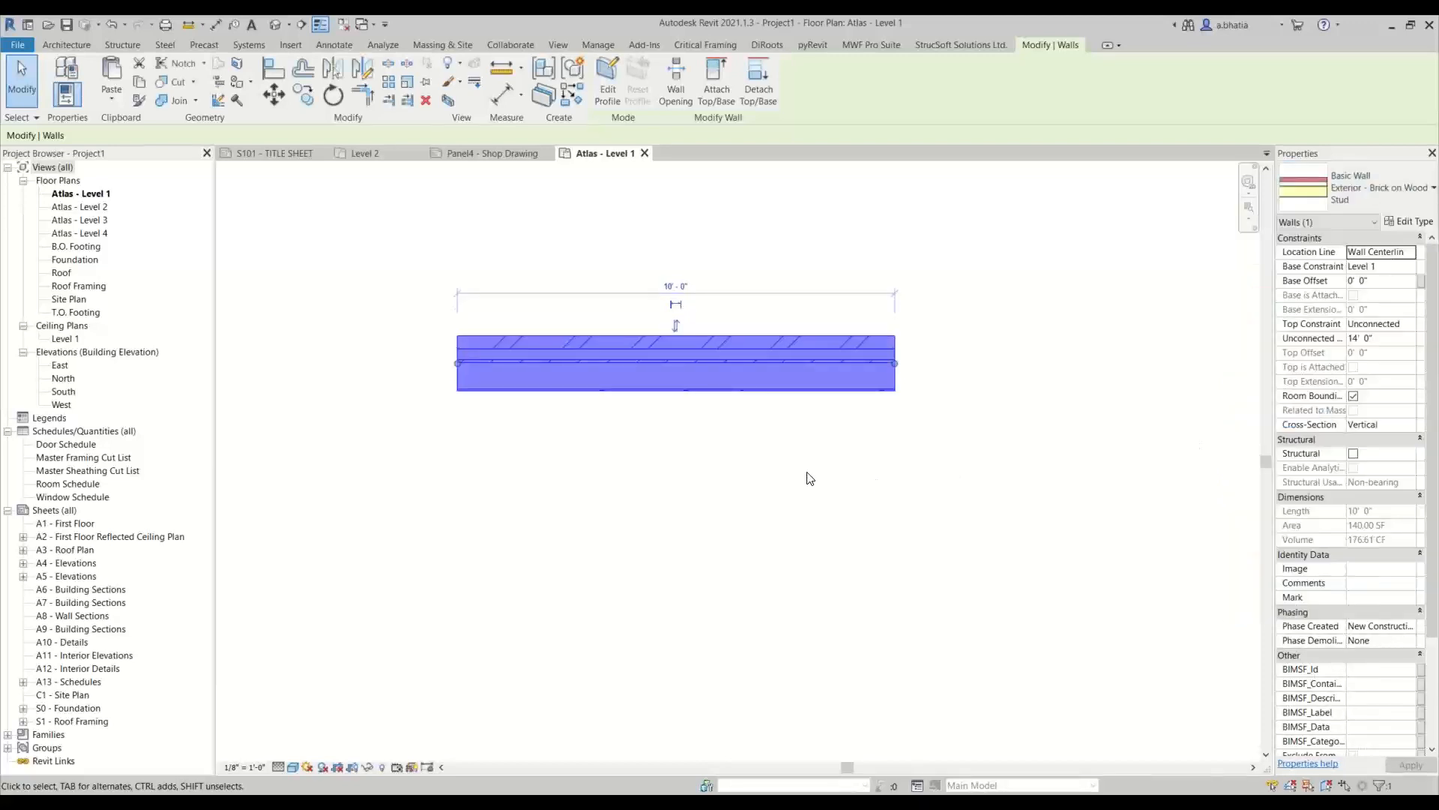
click(775, 473)
Override the Walls category's surface transparency to 80% in the plan's visibility/graphics settings
scroll(584, 309, up, 2)
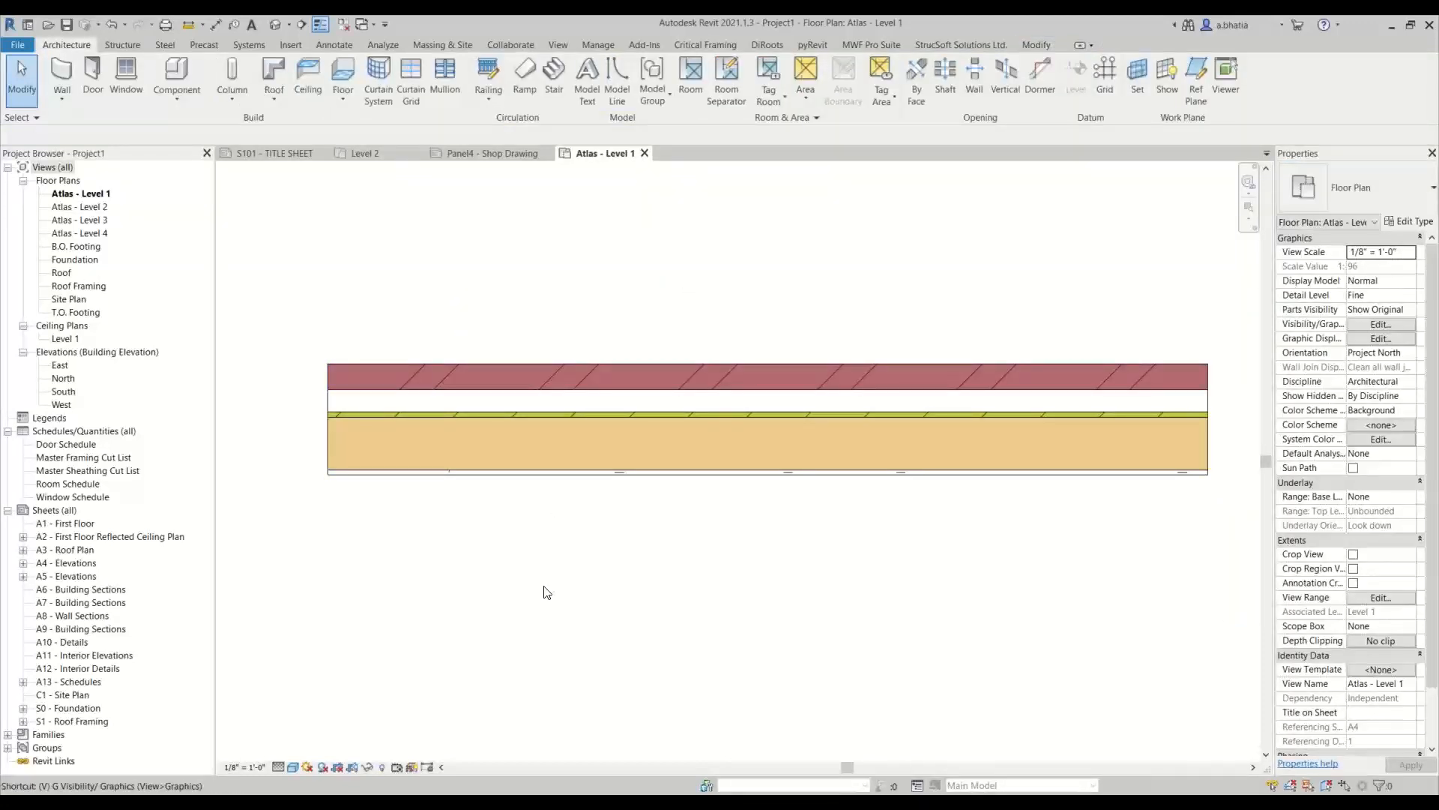
key(v)
key(v)
scroll(821, 420, down, 8)
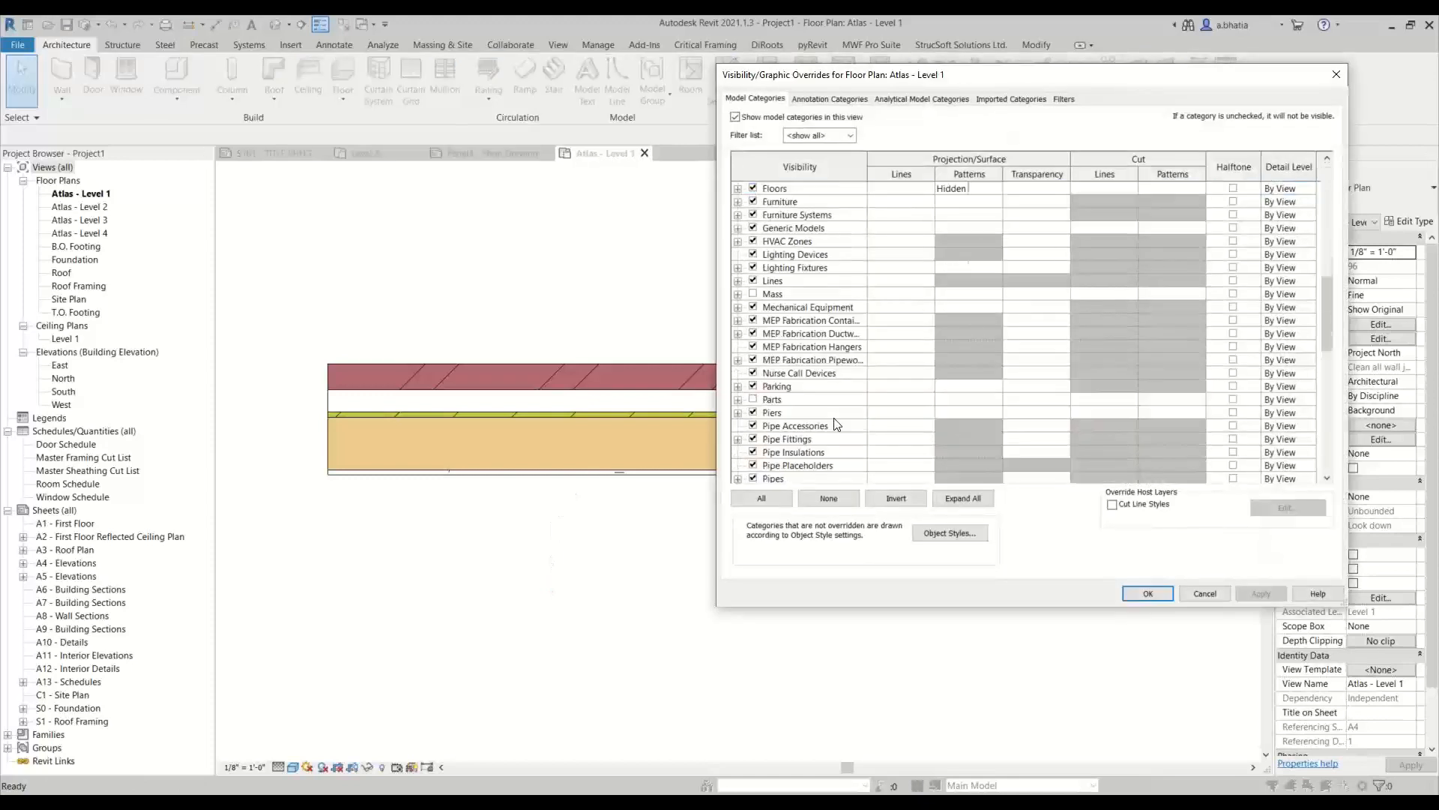
click(821, 440)
key(w)
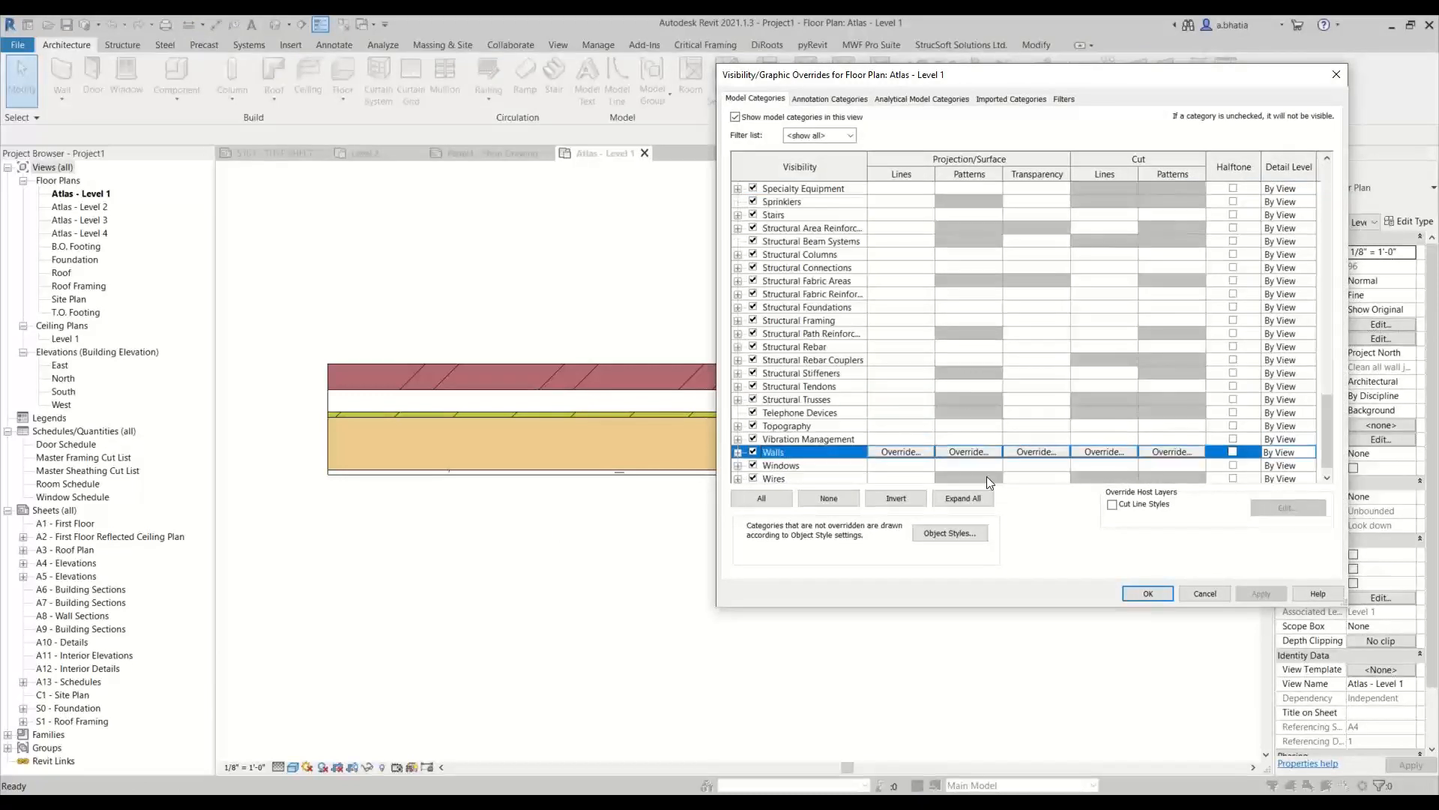
click(1037, 451)
click(1093, 341)
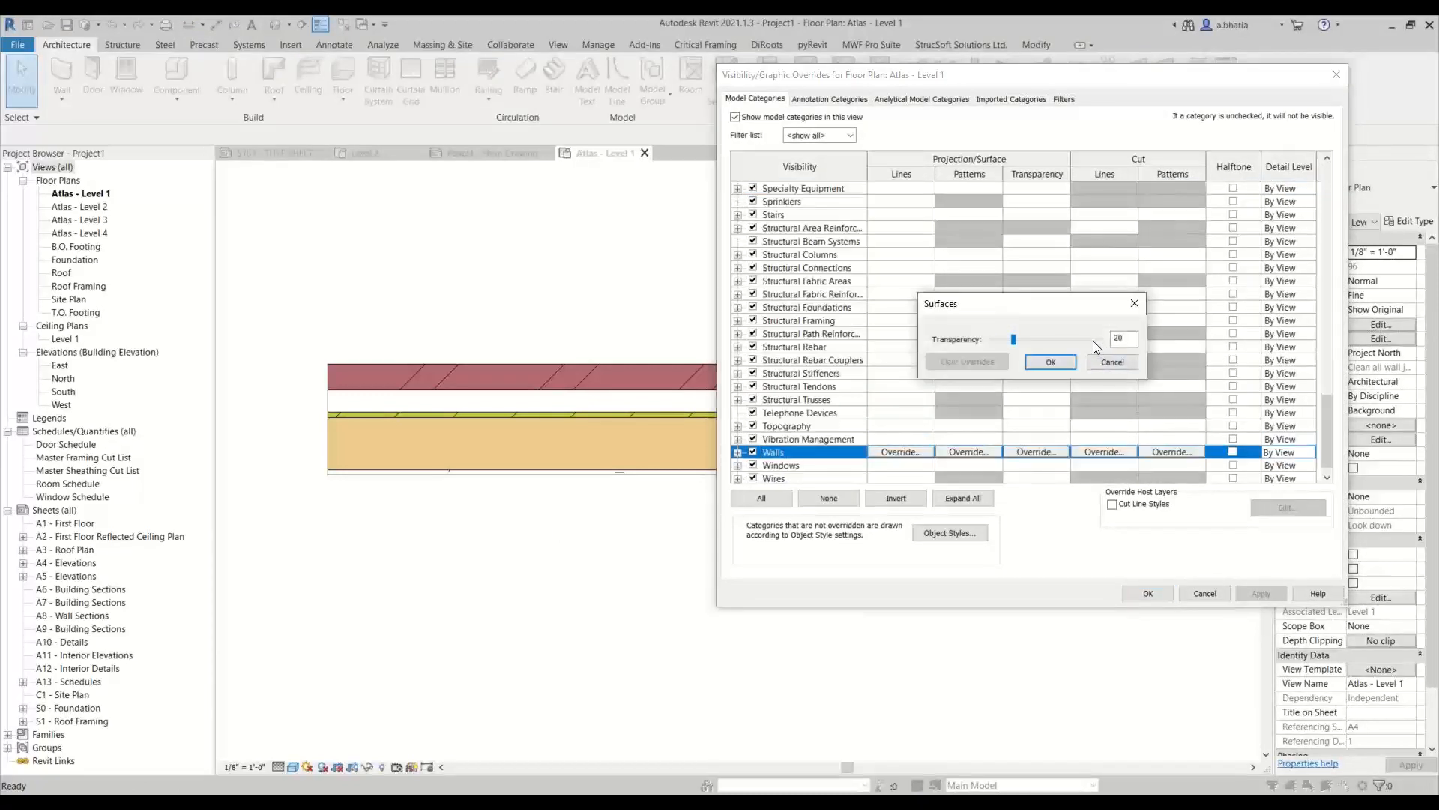
click(1063, 365)
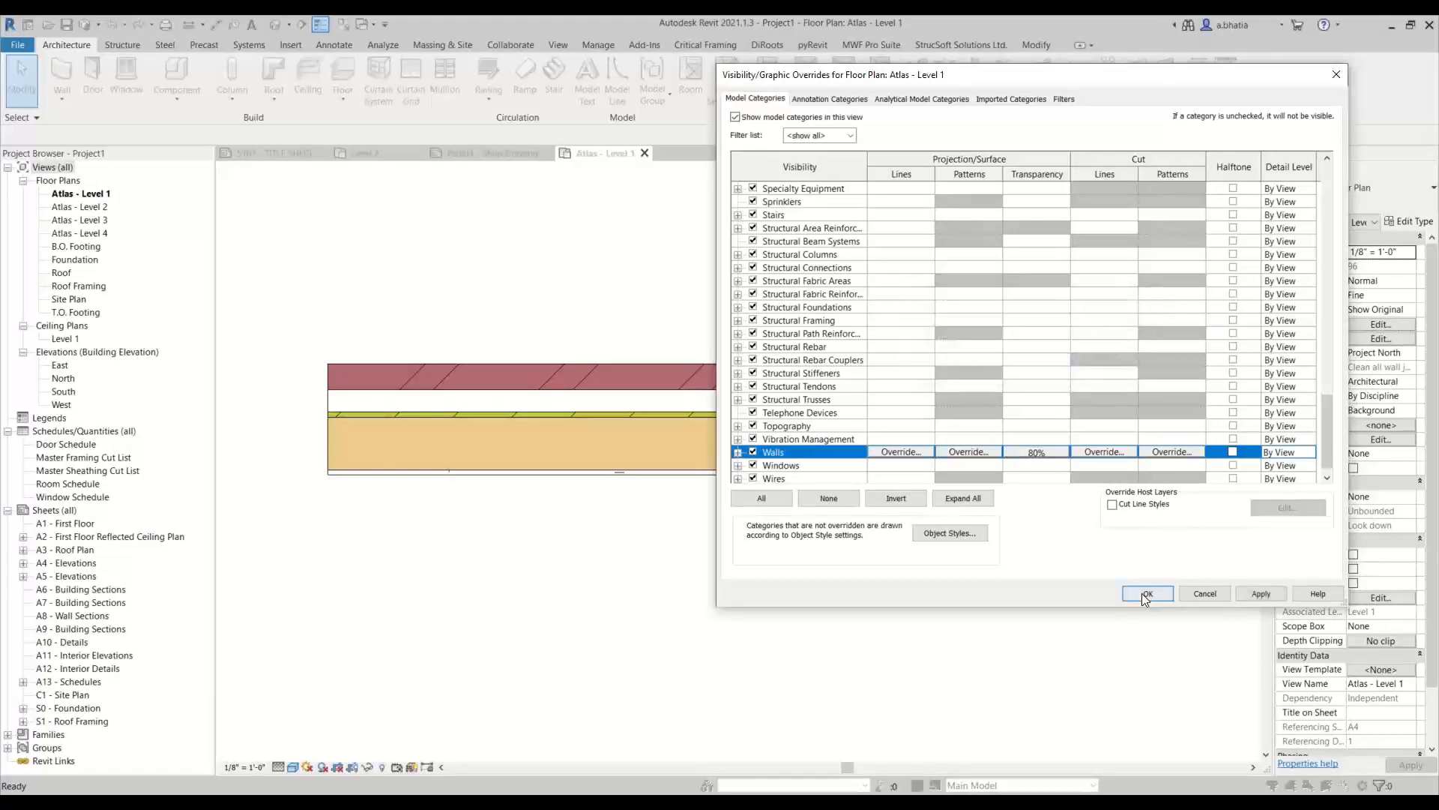
click(1141, 592)
scroll(695, 546, down, 1)
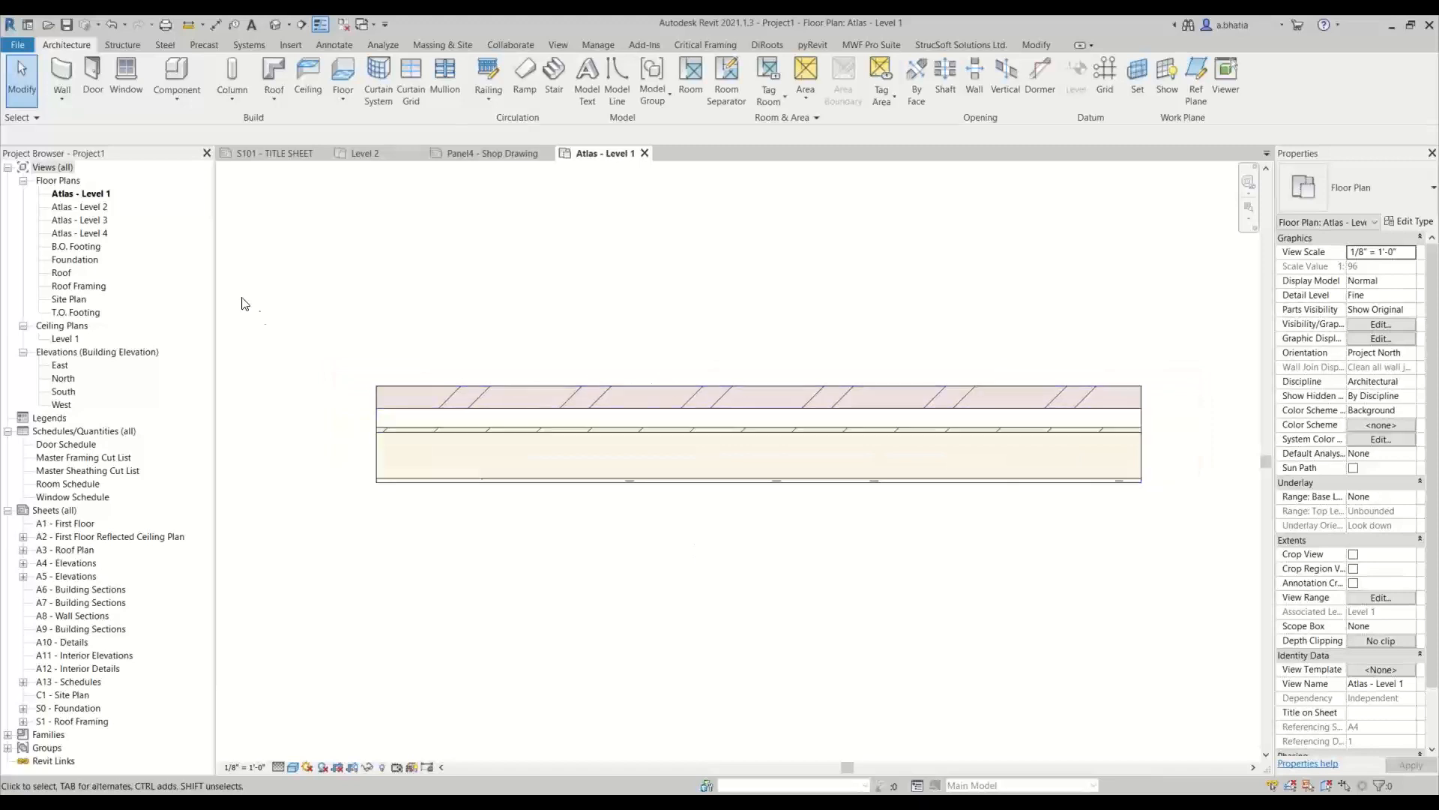
Frame the Exterior - Brick on Wood Stud wall by running the MWF Quick Create operation on it
drag(808, 286, 731, 405)
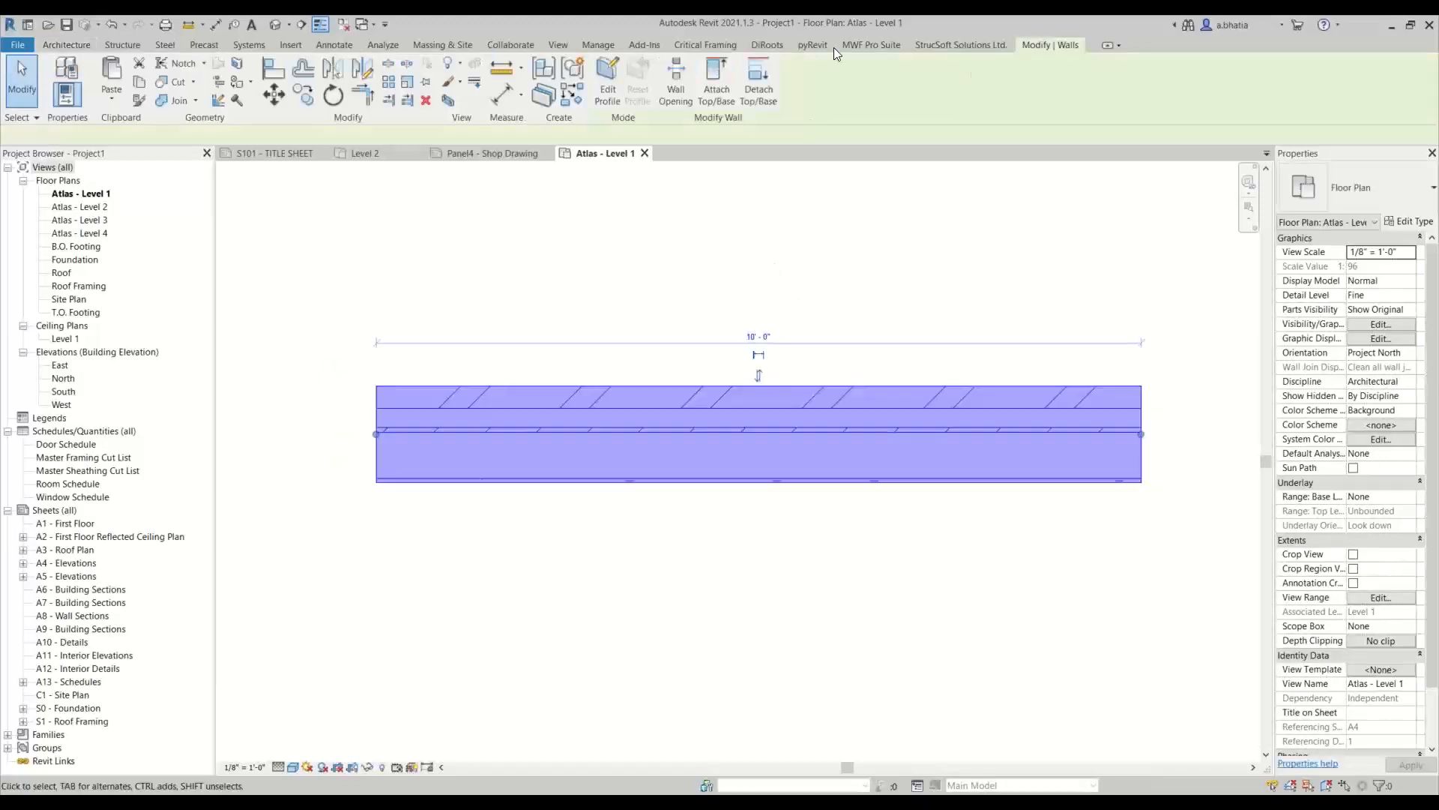
click(870, 45)
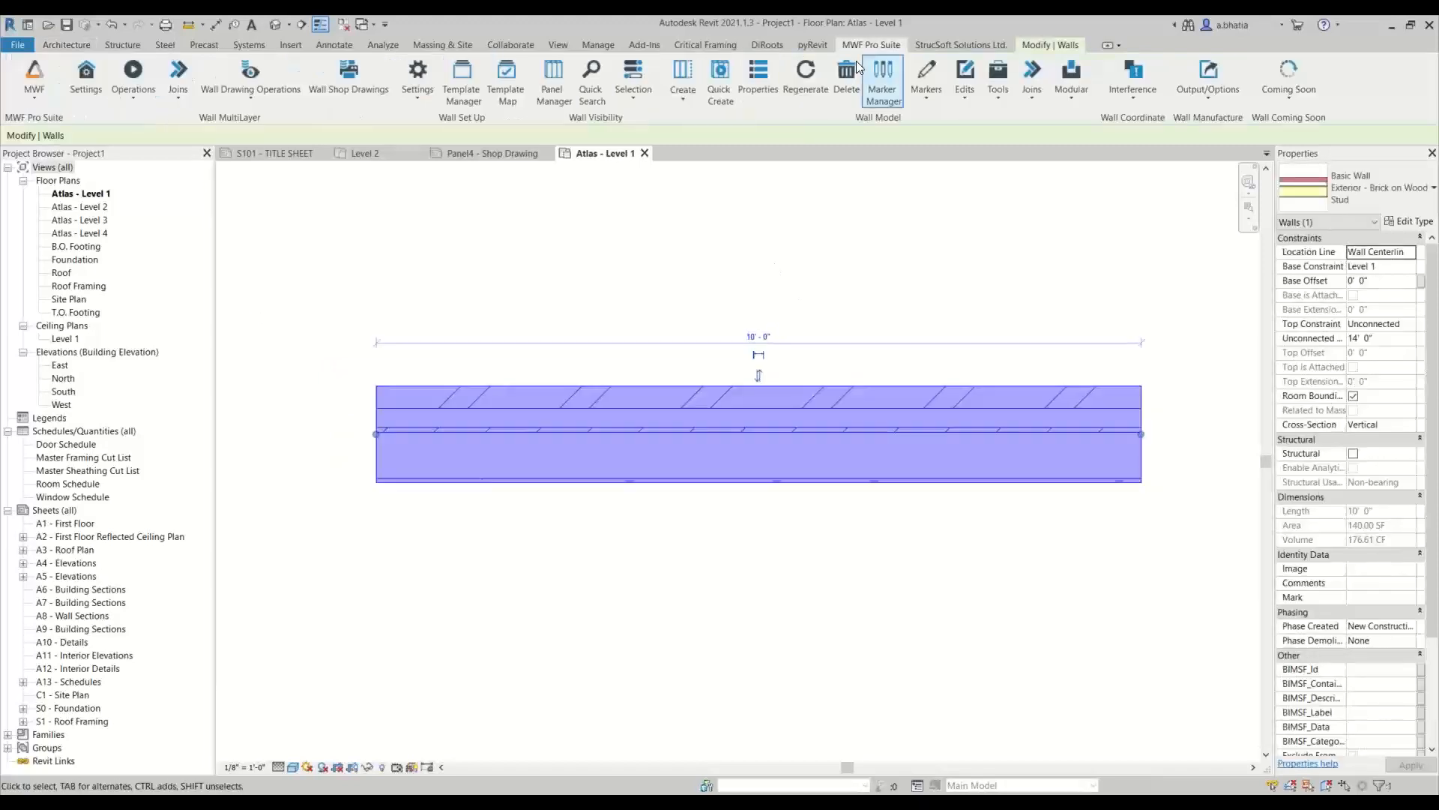
click(124, 81)
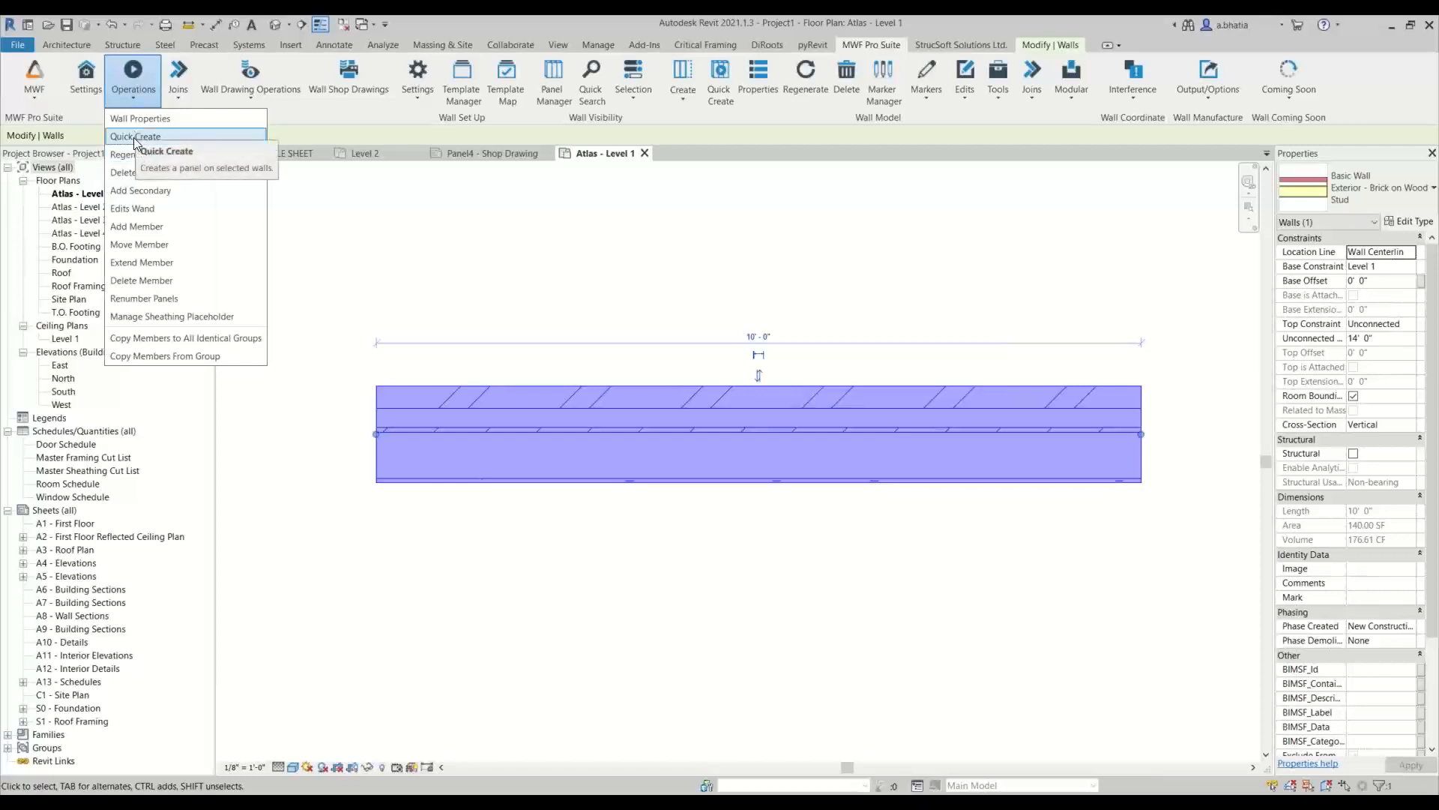
click(137, 138)
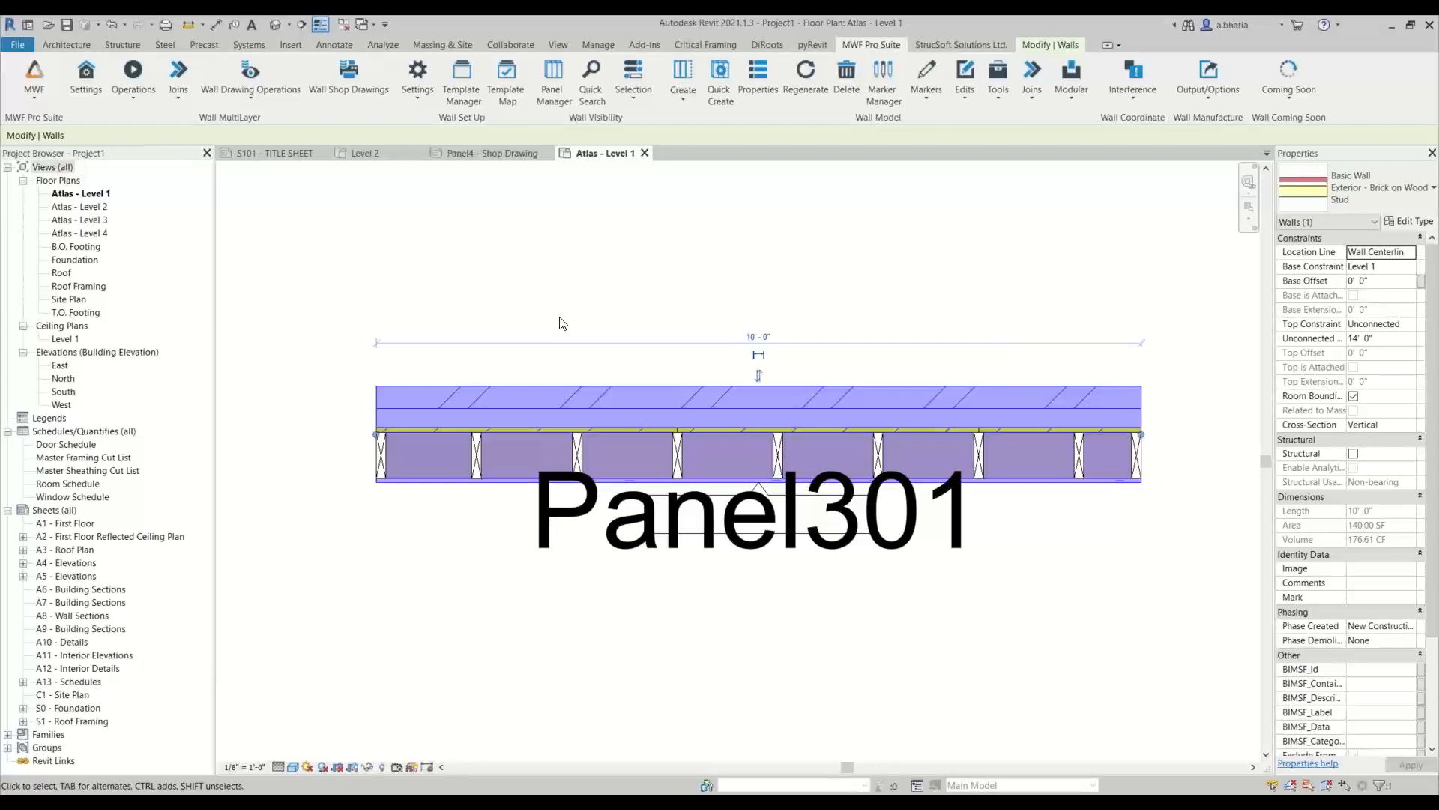
click(598, 268)
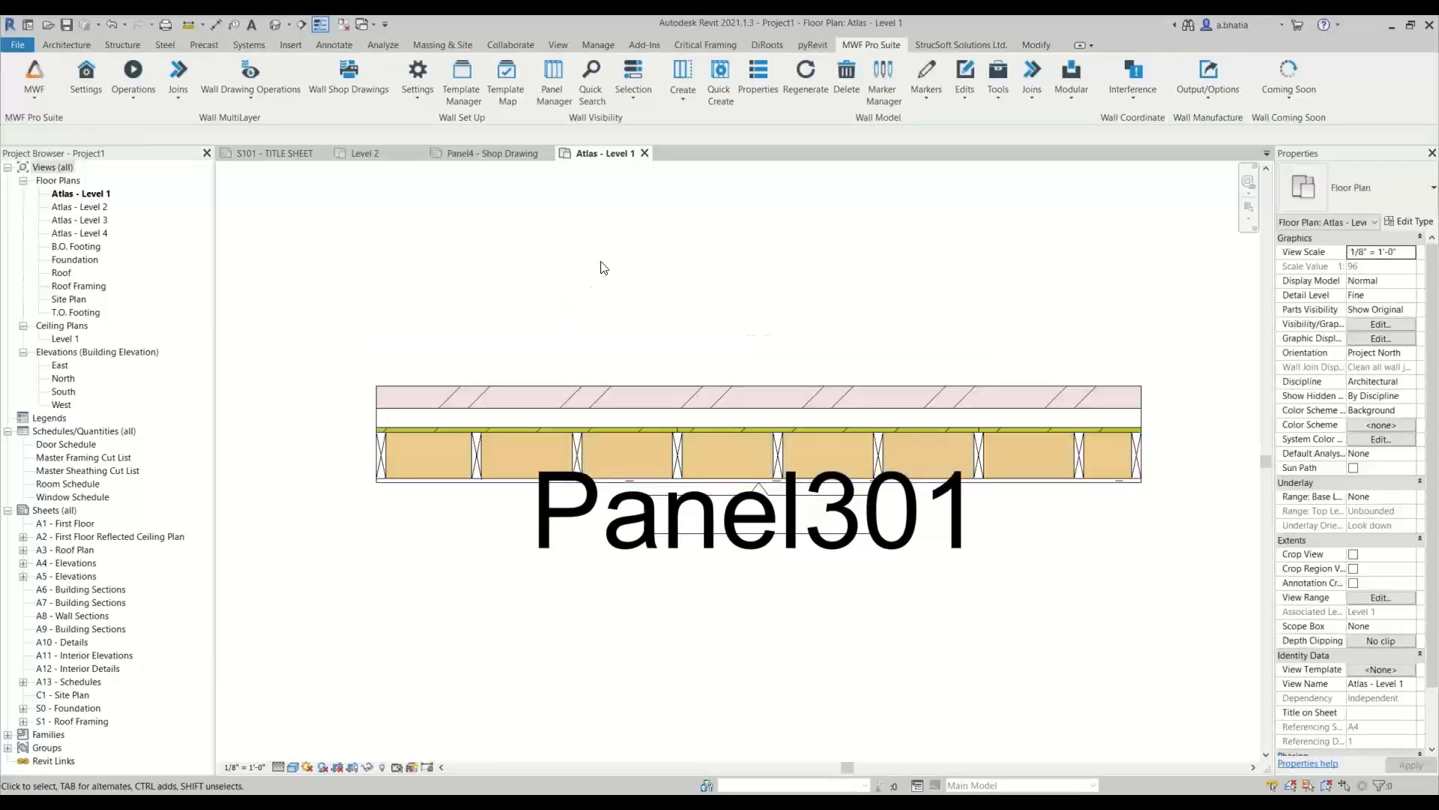
scroll(606, 265, down, 2)
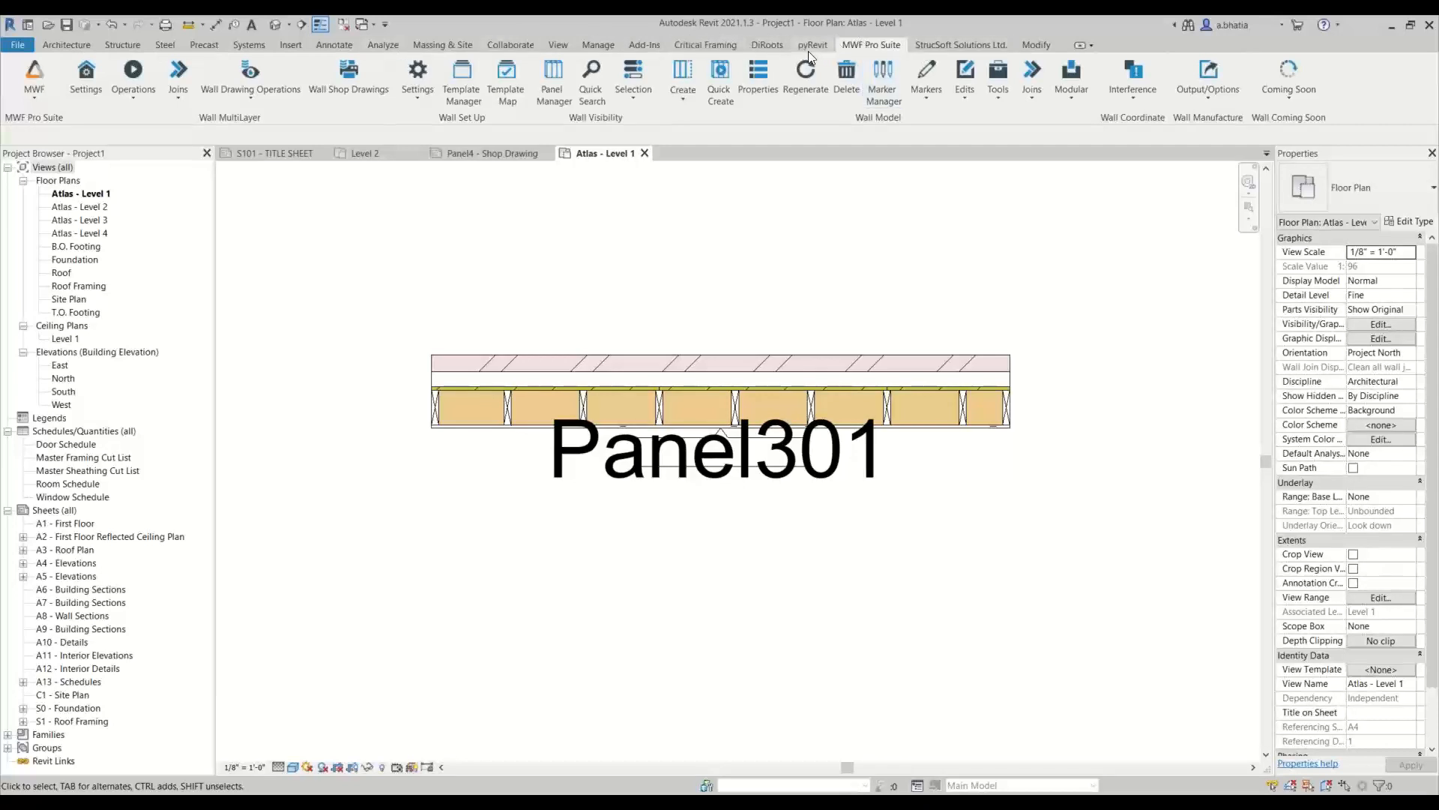
Reset the BIMSF_LastPanelNum parameter to 0 in the project information
click(614, 46)
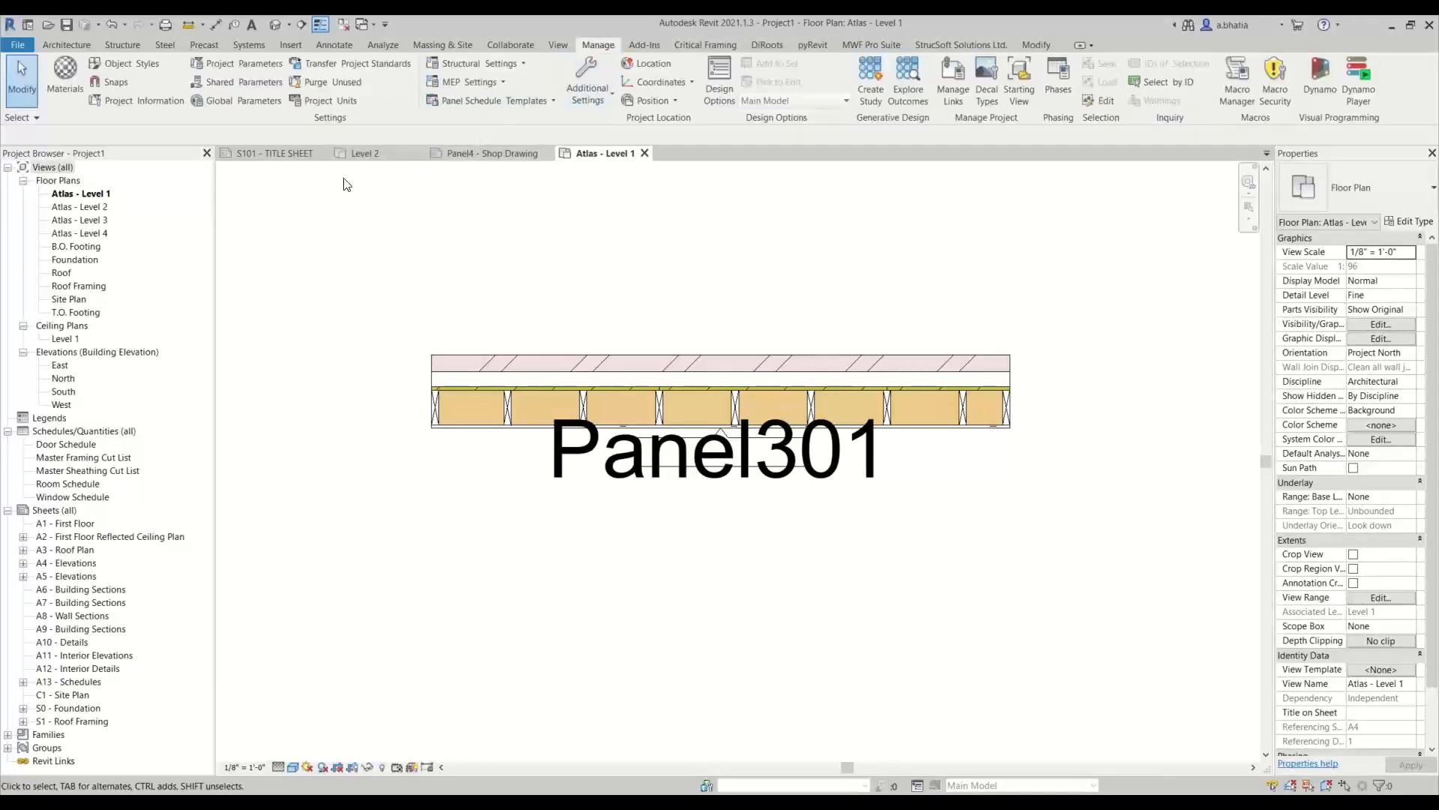
click(164, 104)
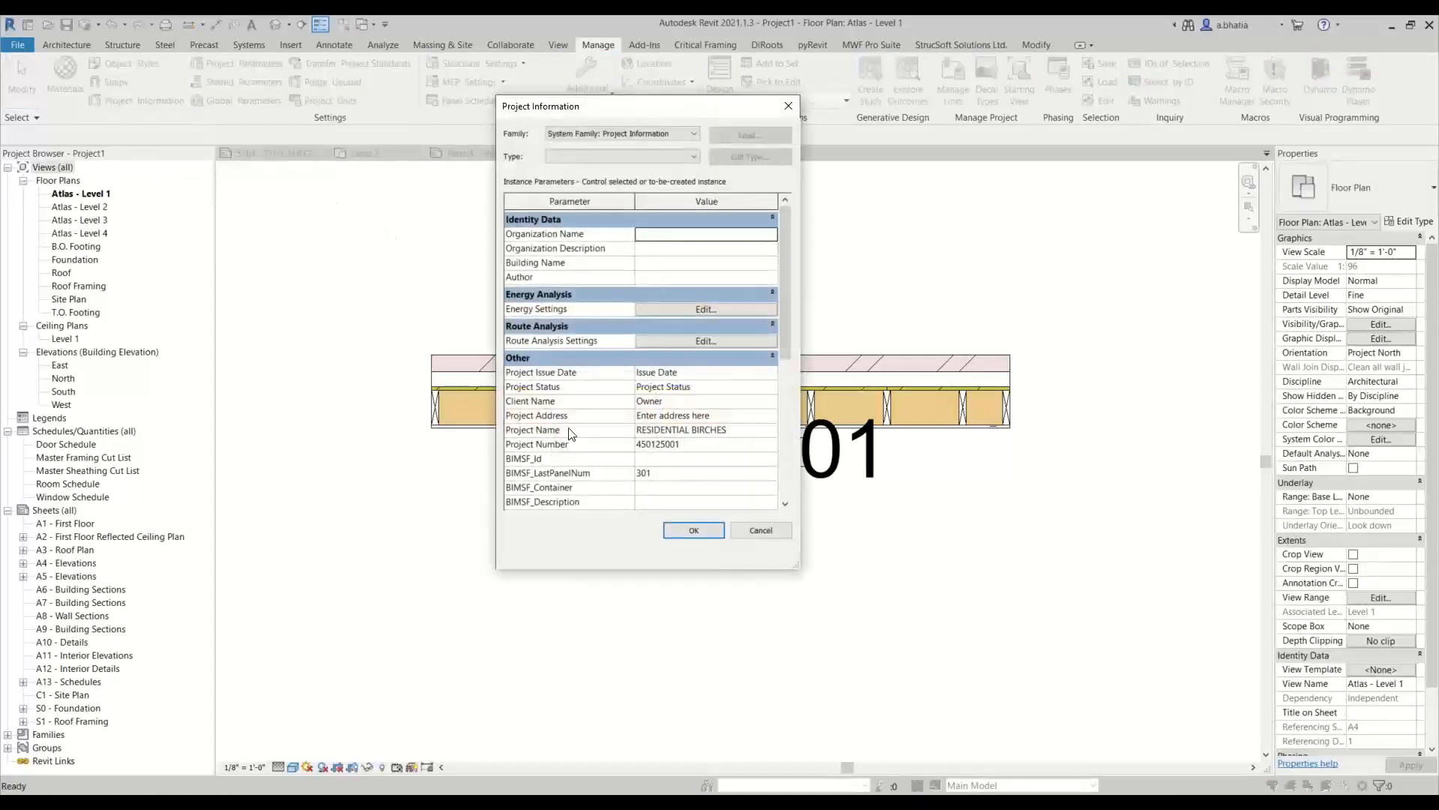
click(712, 473)
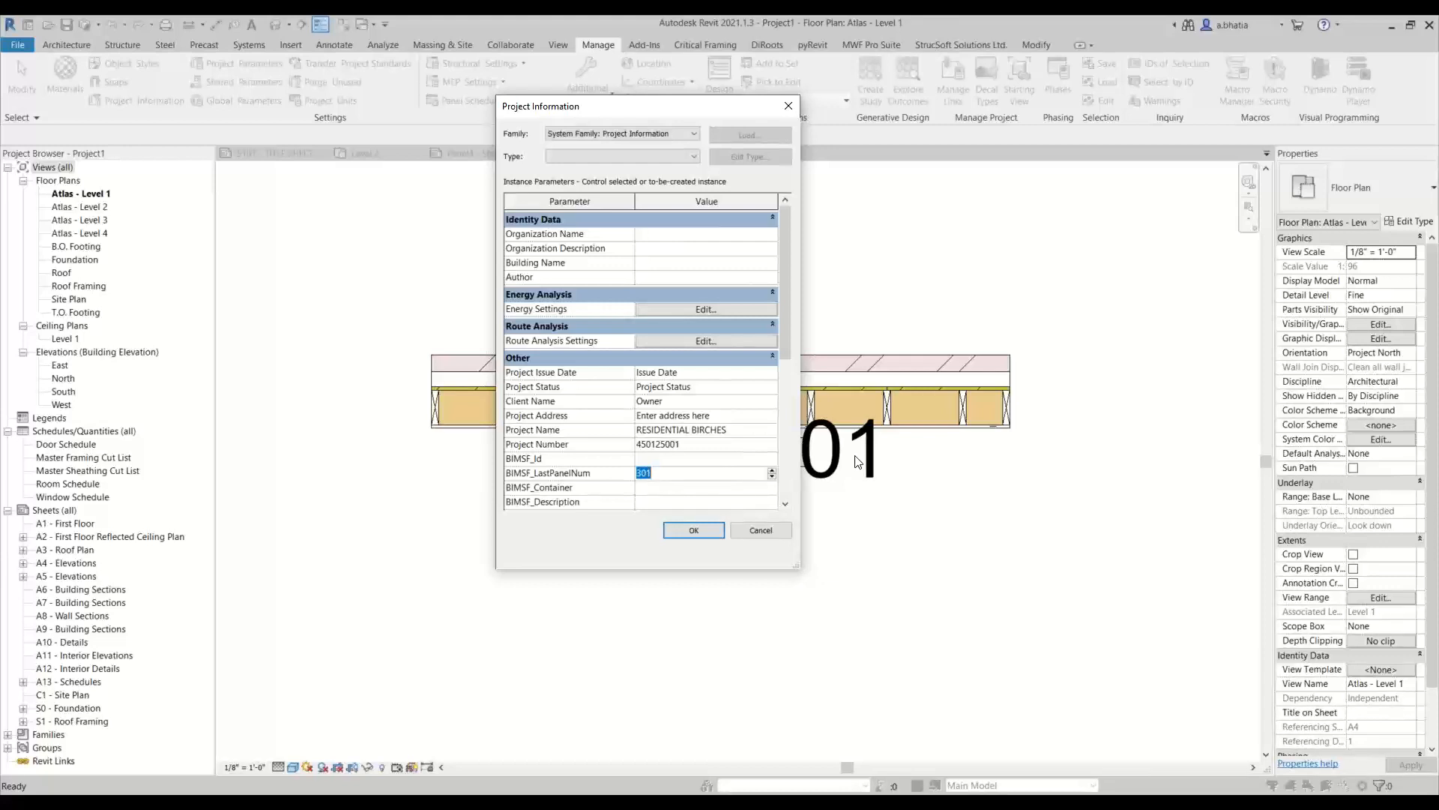
text(0)
click(671, 531)
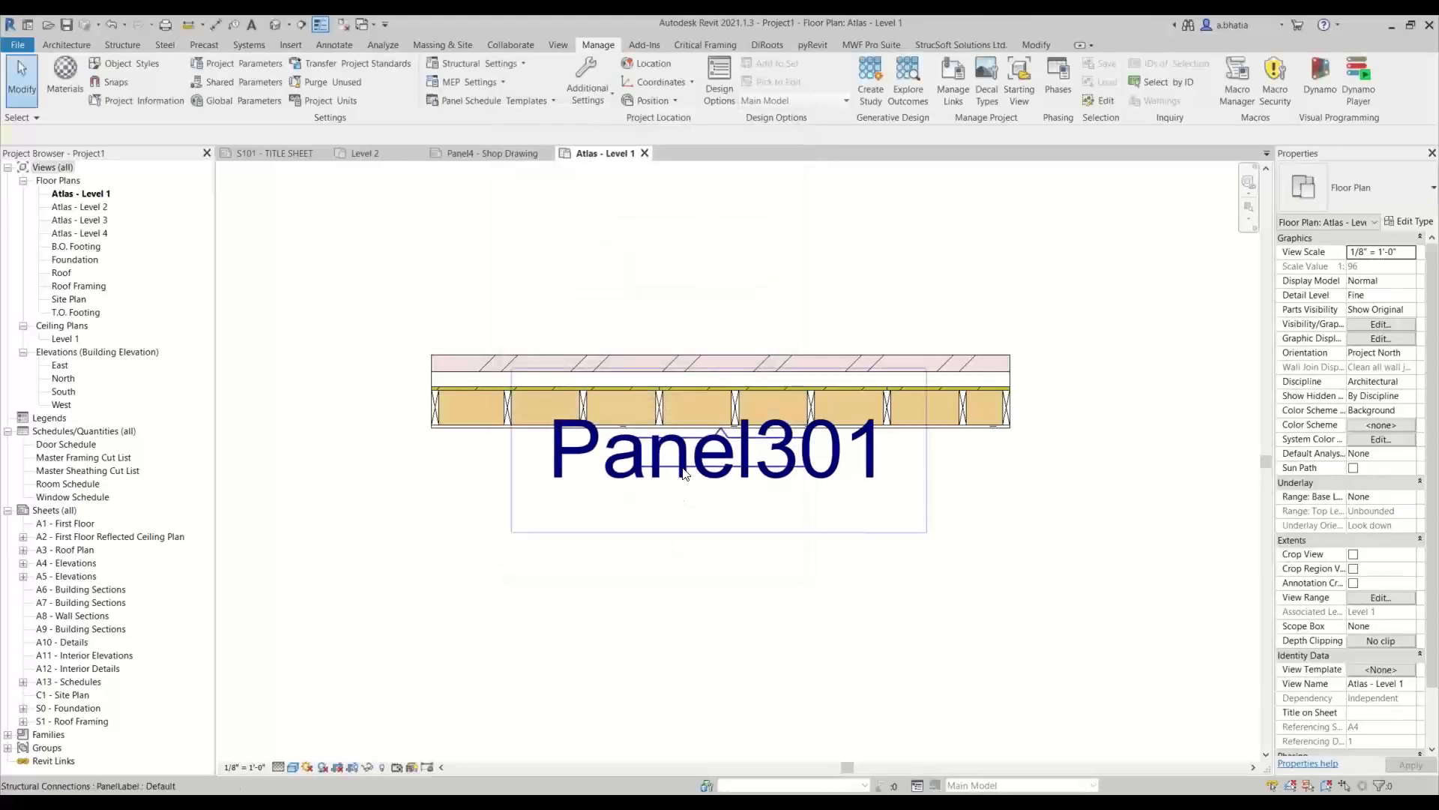
click(684, 474)
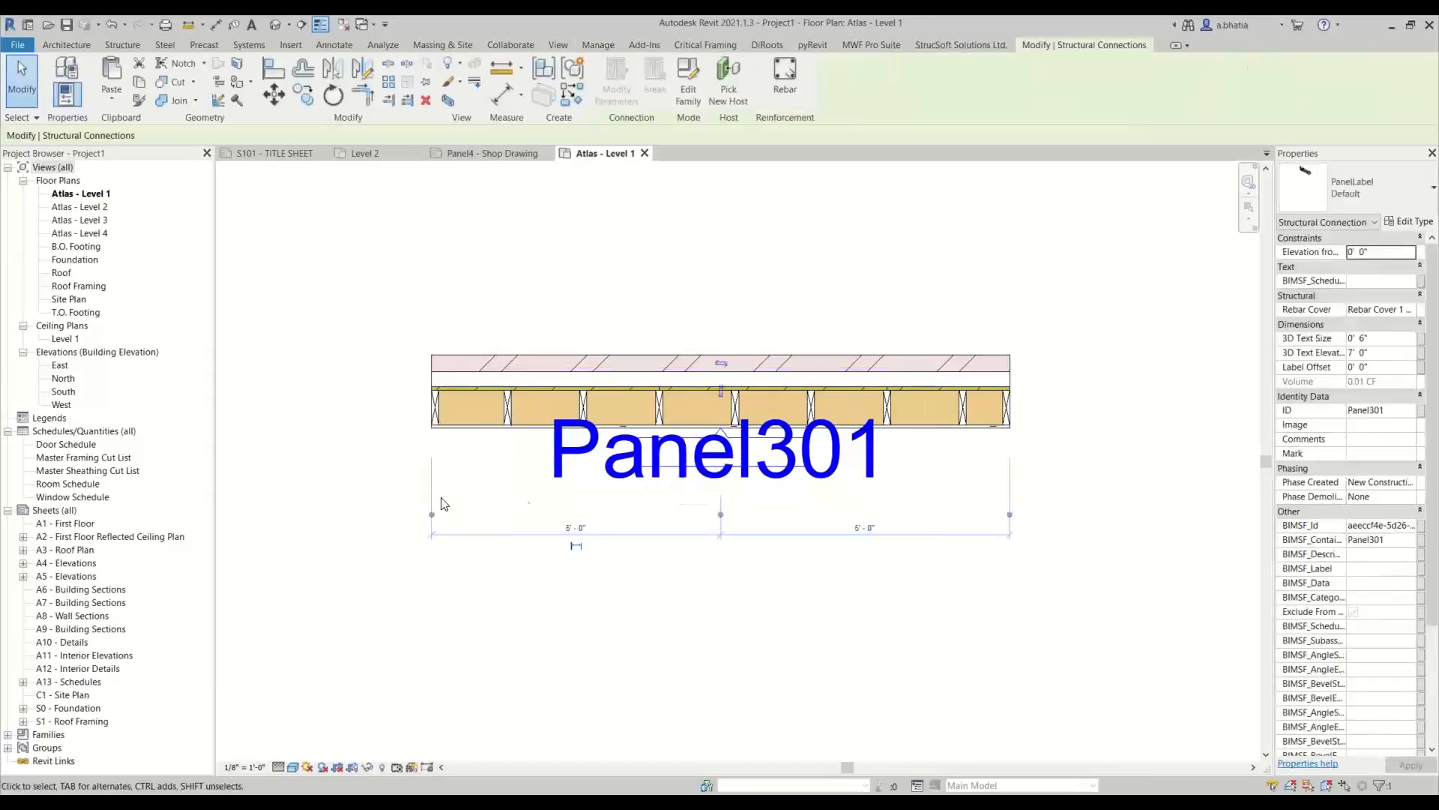
click(374, 470)
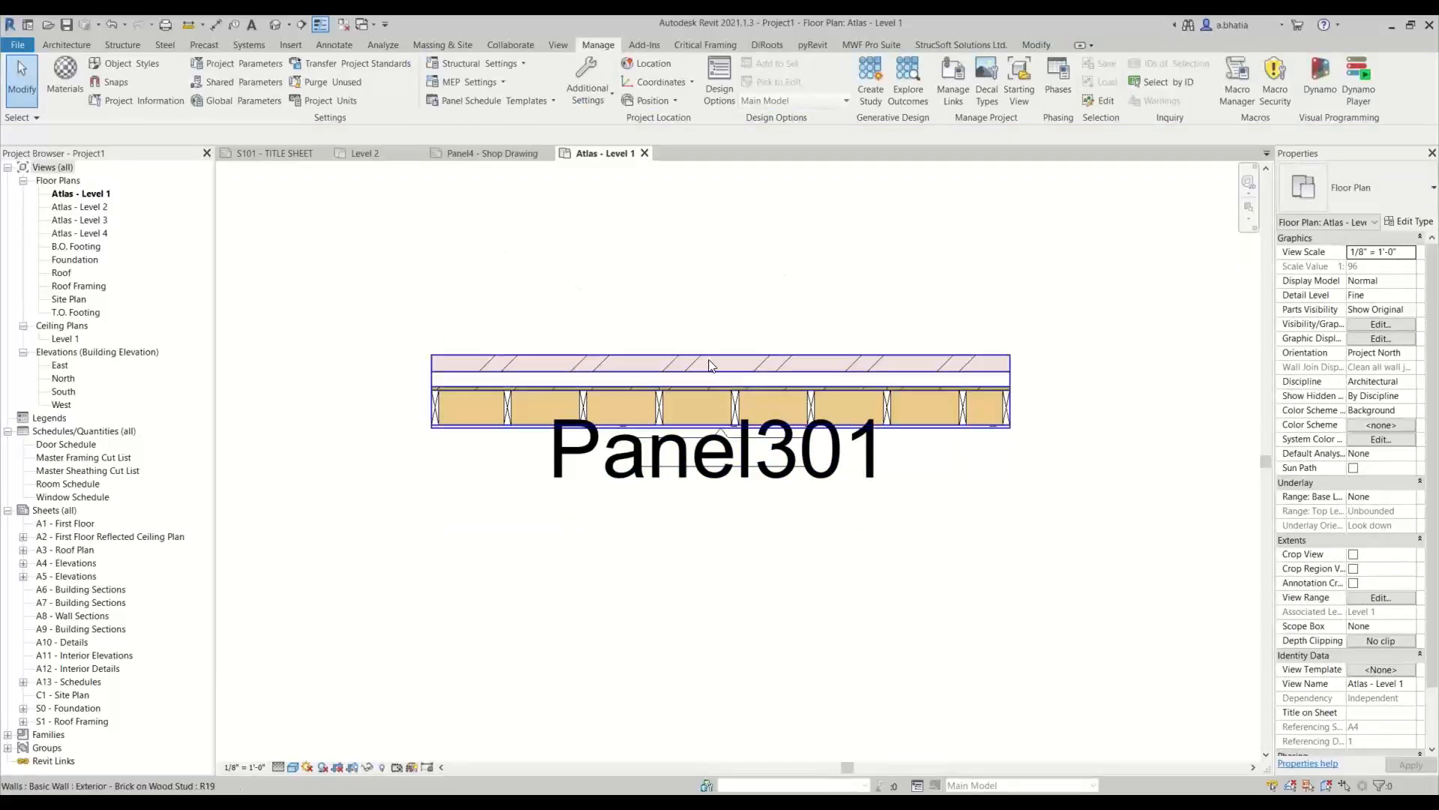
Generate the wall shop drawing for the framed exterior brick wall with Override Existing enabled
click(562, 384)
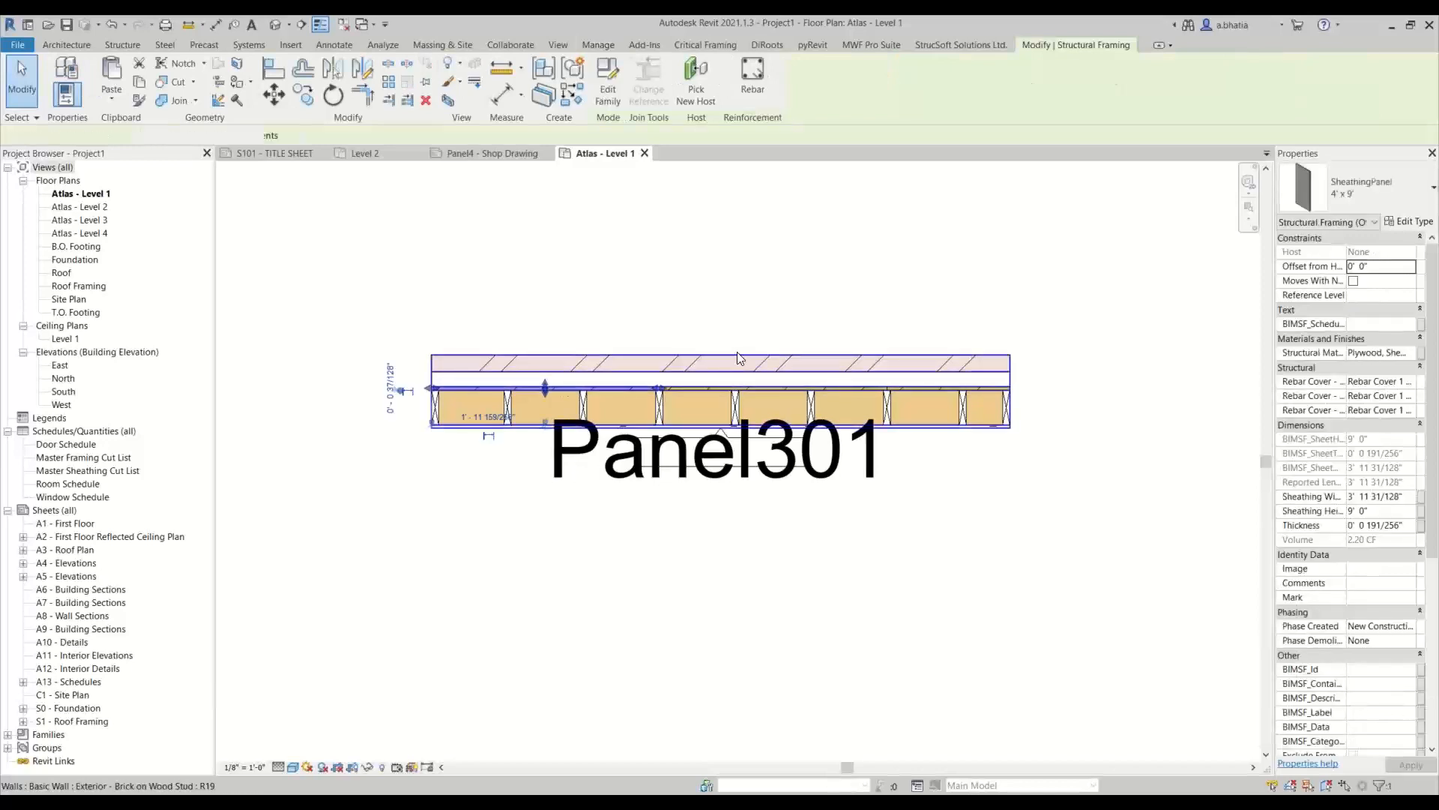
click(736, 352)
click(874, 43)
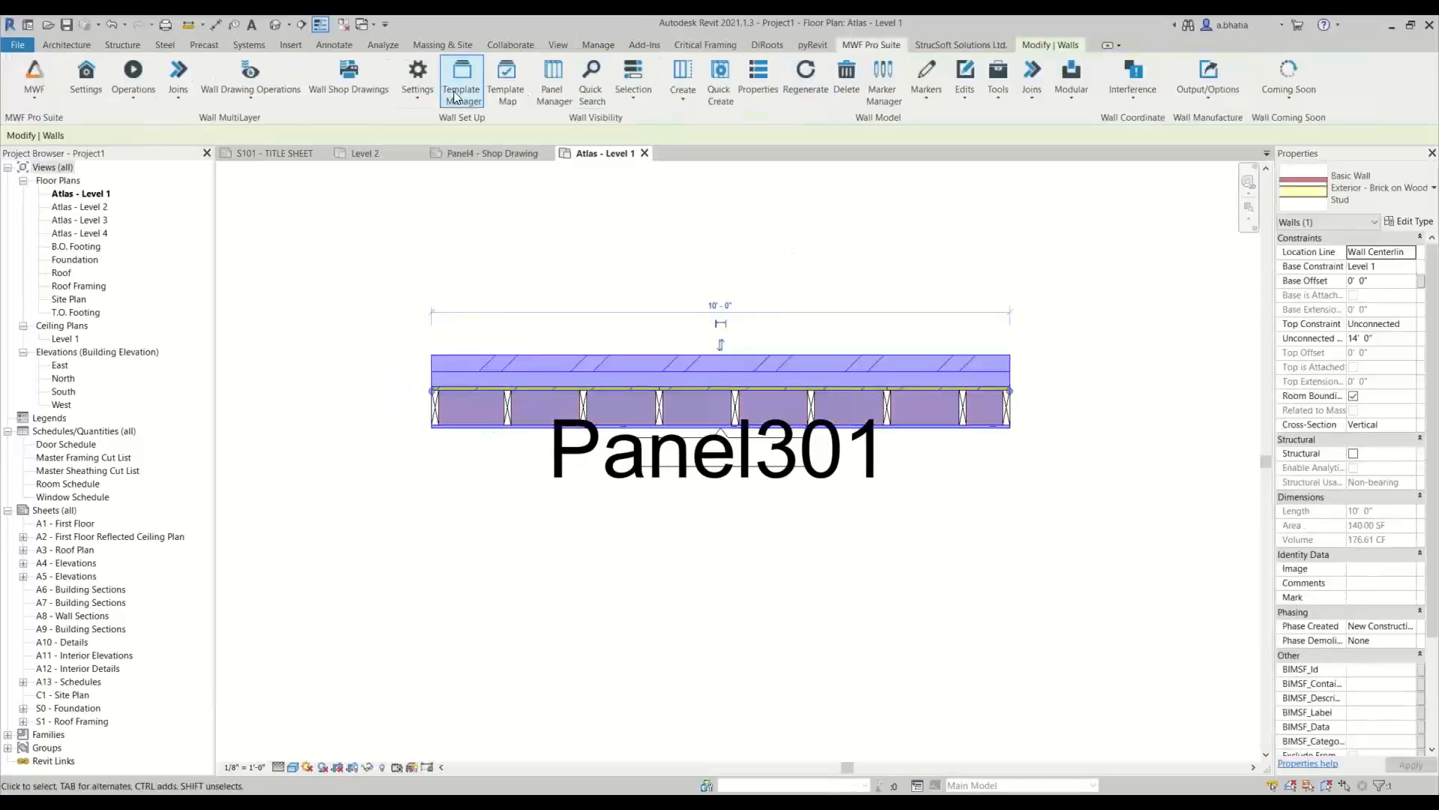
click(349, 79)
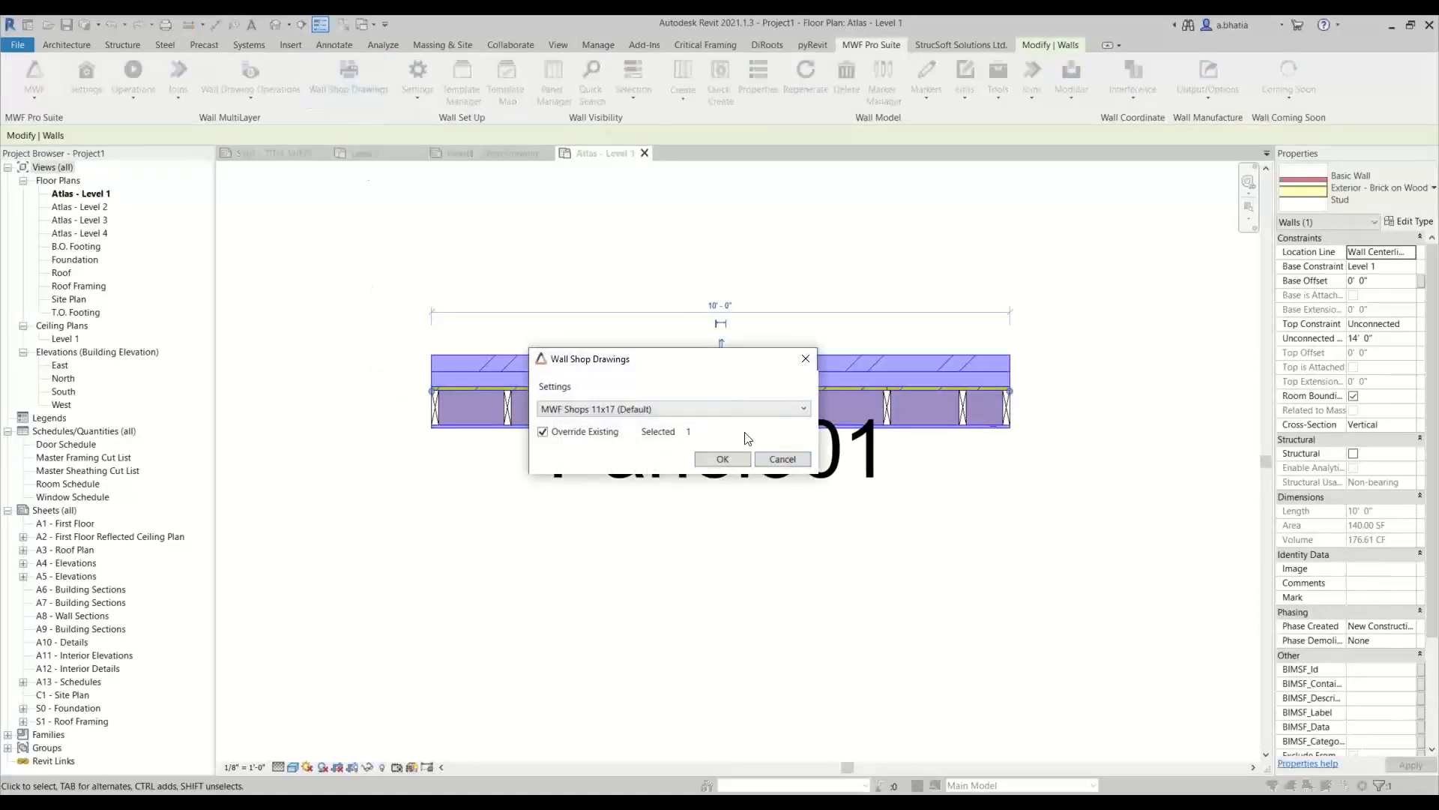
click(731, 408)
click(727, 425)
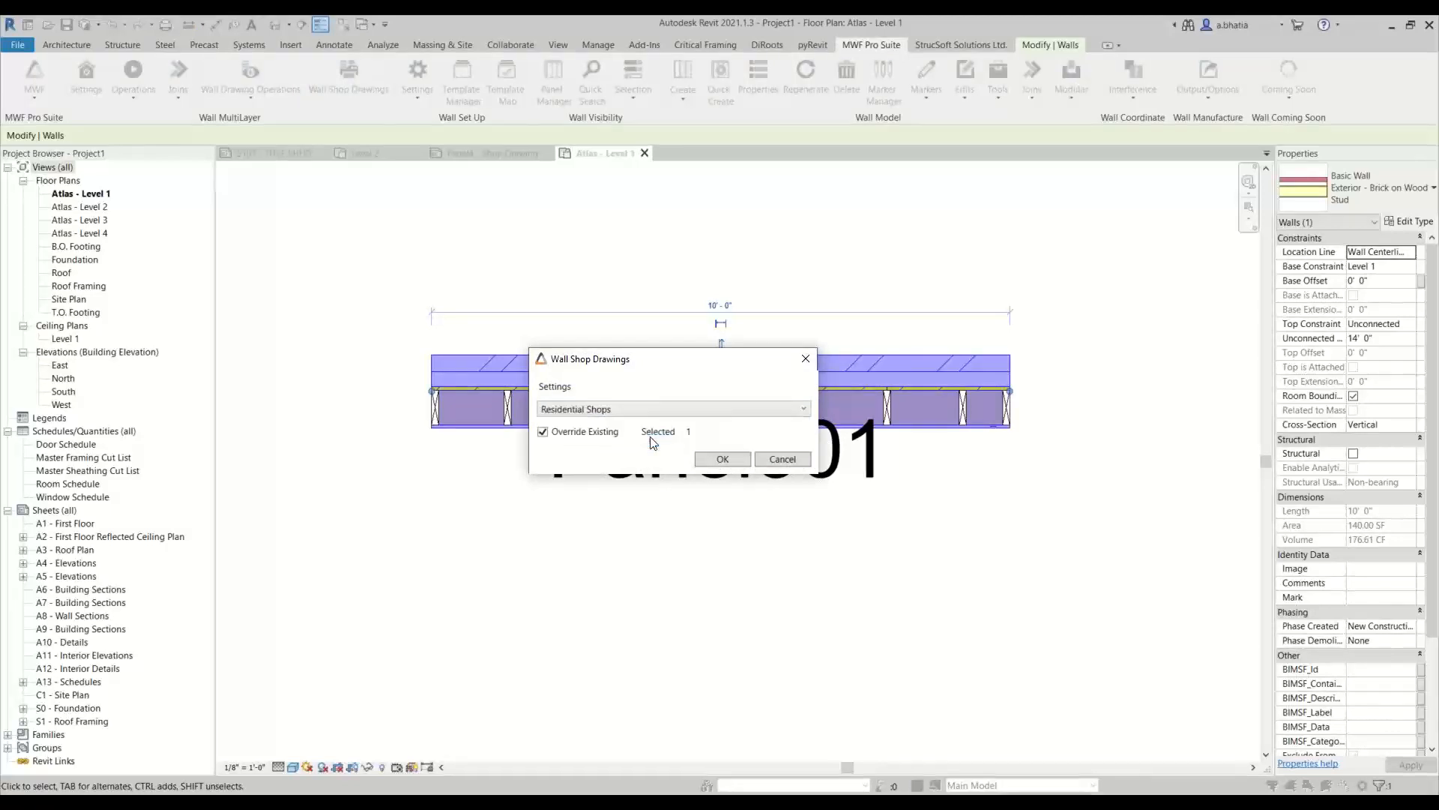
click(722, 457)
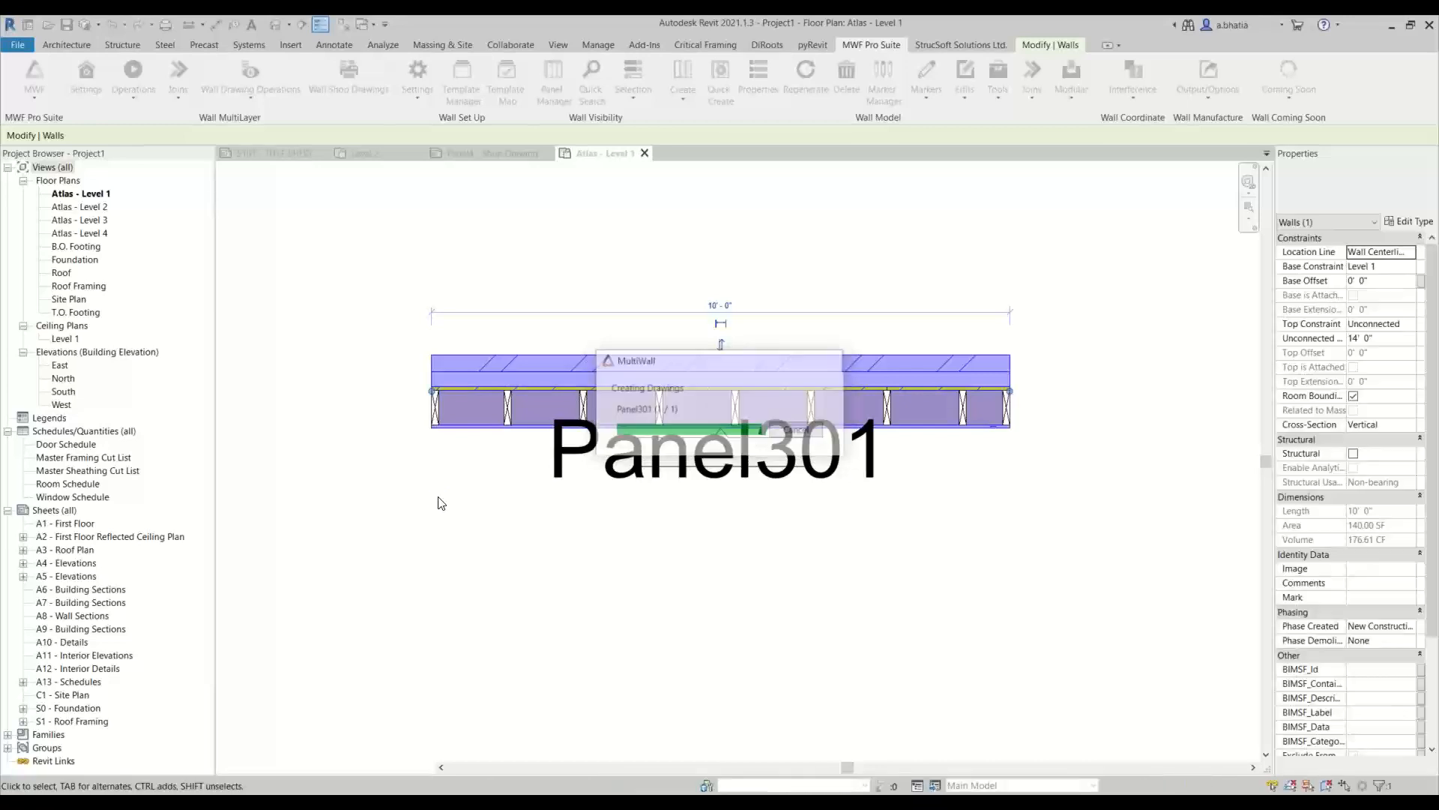
Organize the project browser's sheets by the Sheet Prefix scheme
scroll(60, 691, down, 1)
scroll(60, 691, down, 3)
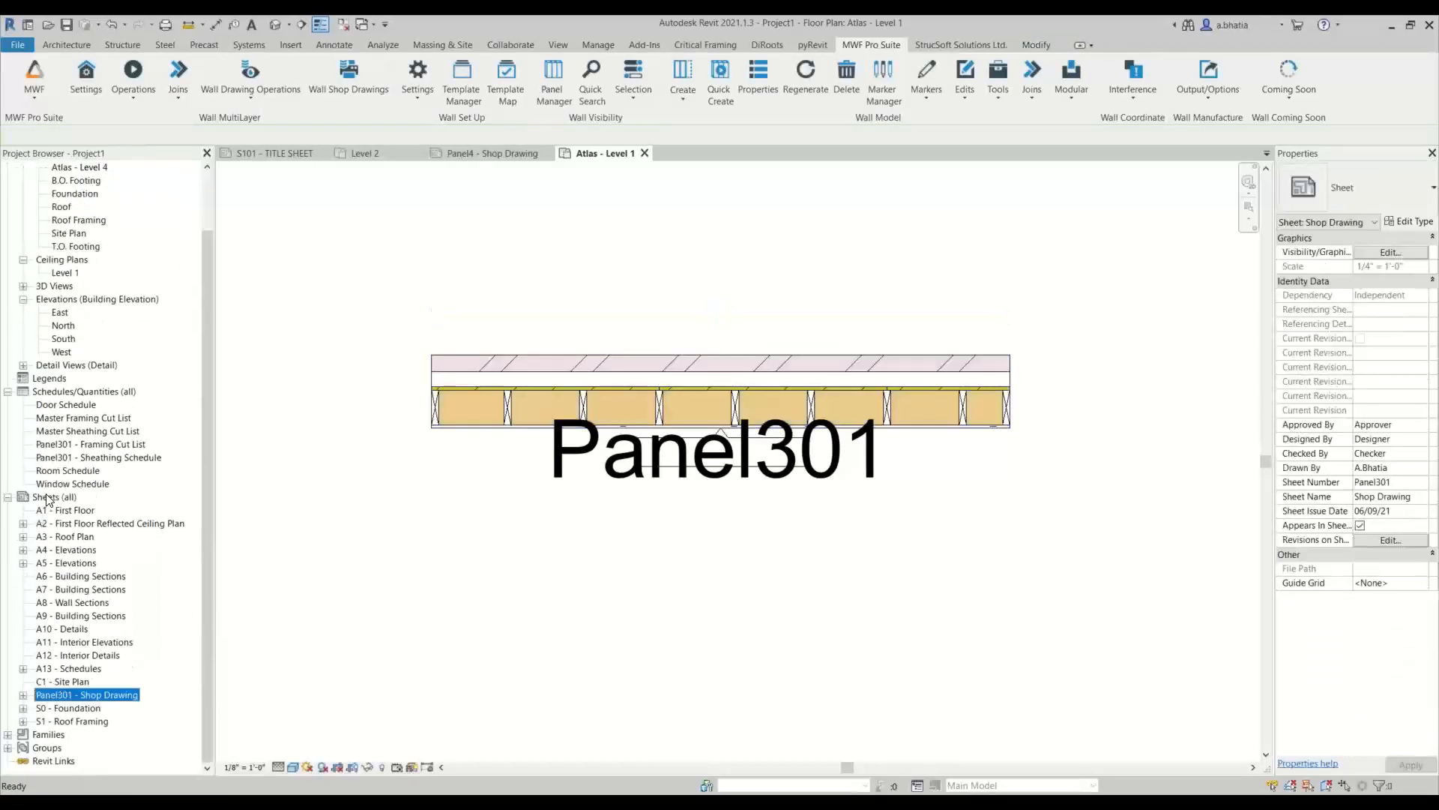
click(48, 497)
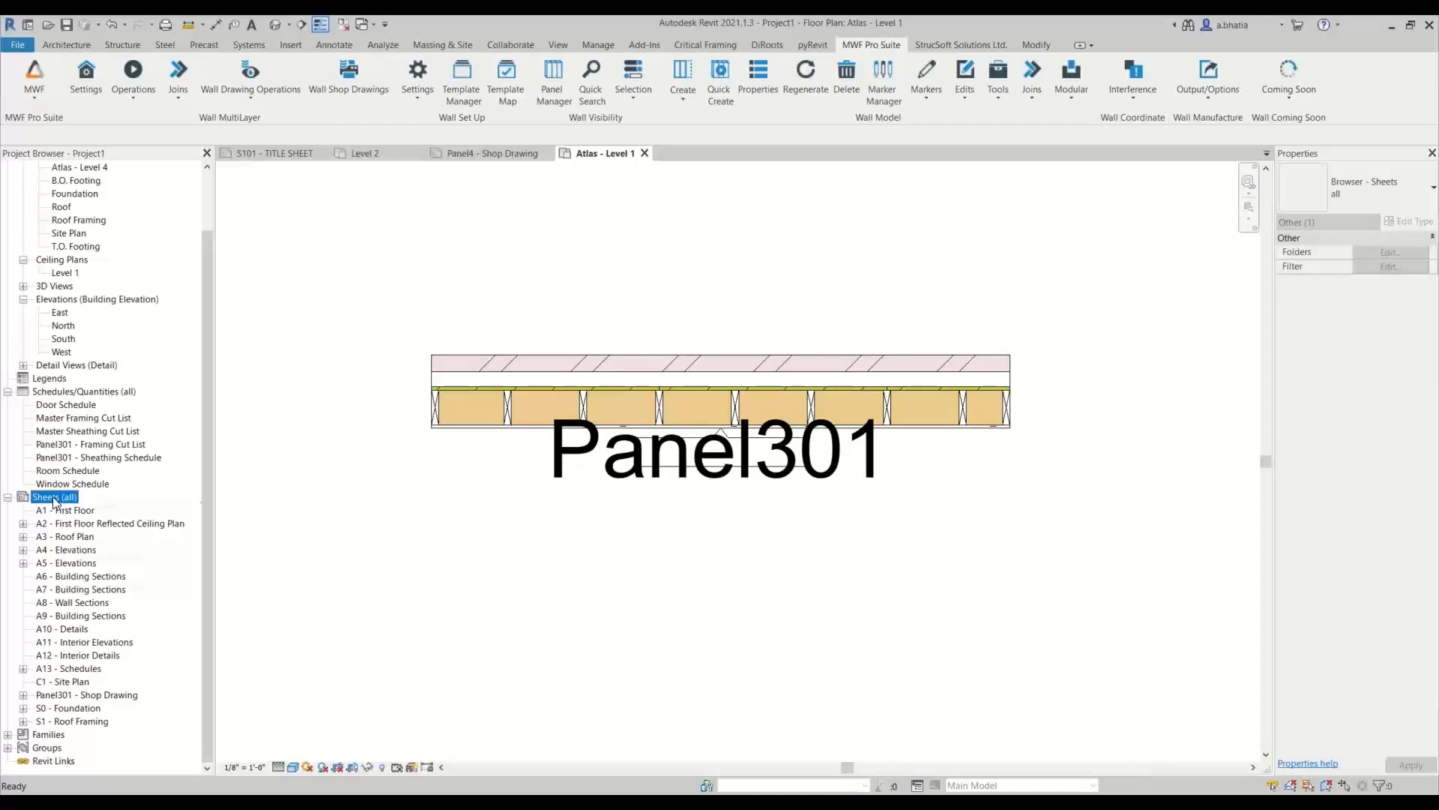
right_click(54, 501)
click(115, 521)
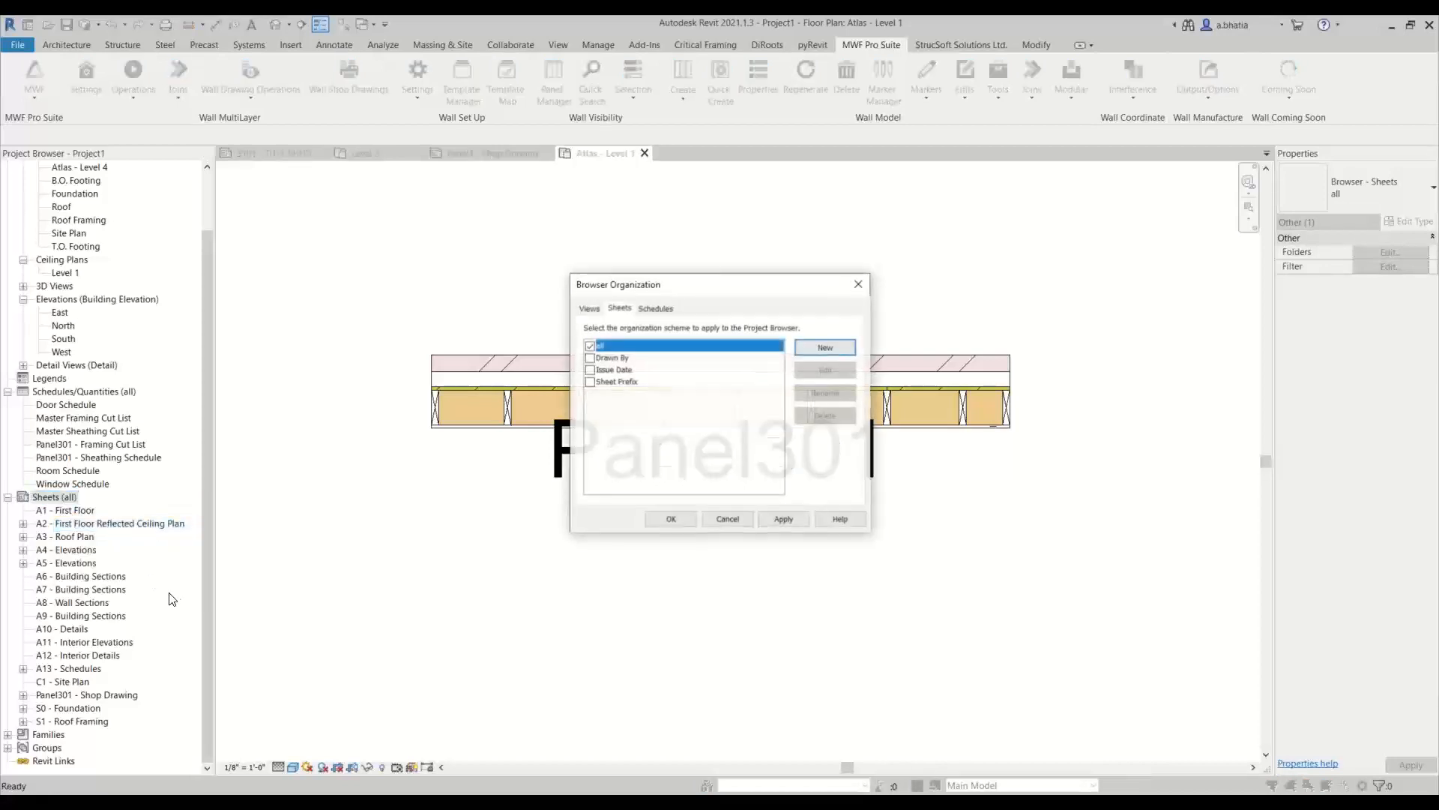
click(590, 382)
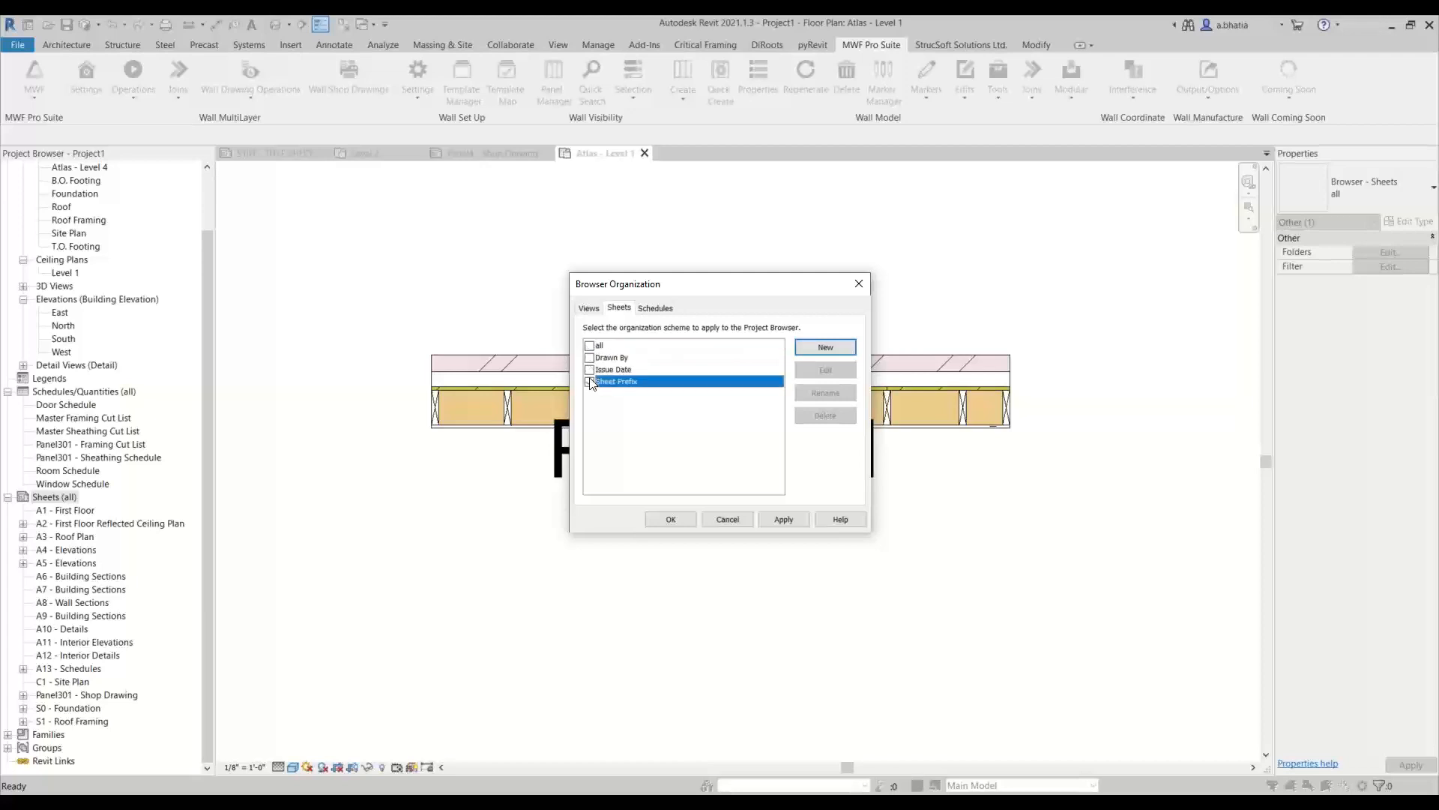
click(671, 519)
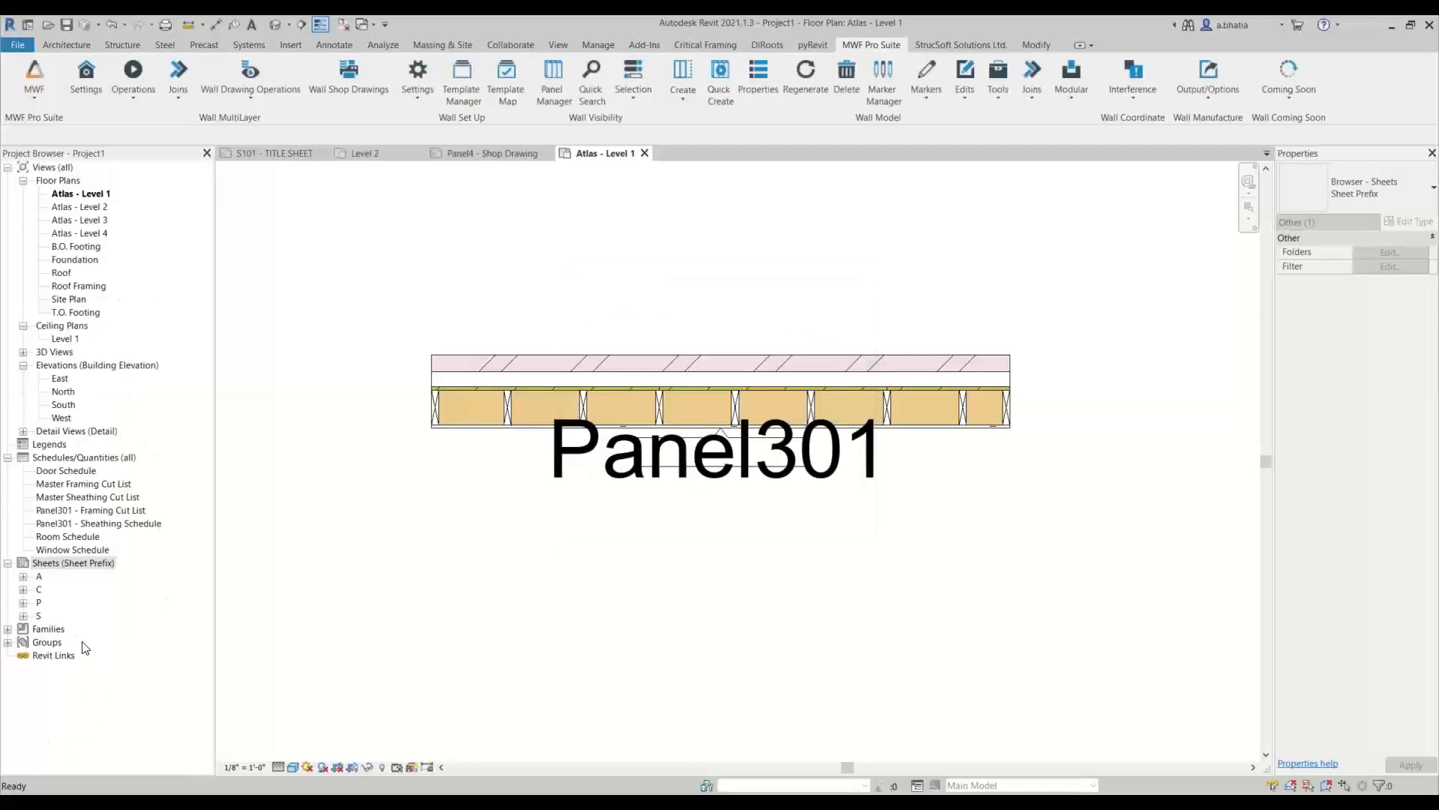
Open the Panel301 - Shop Drawing sheet and examine its schedules, panel elevation and plan dimensions
click(24, 603)
double_click(79, 616)
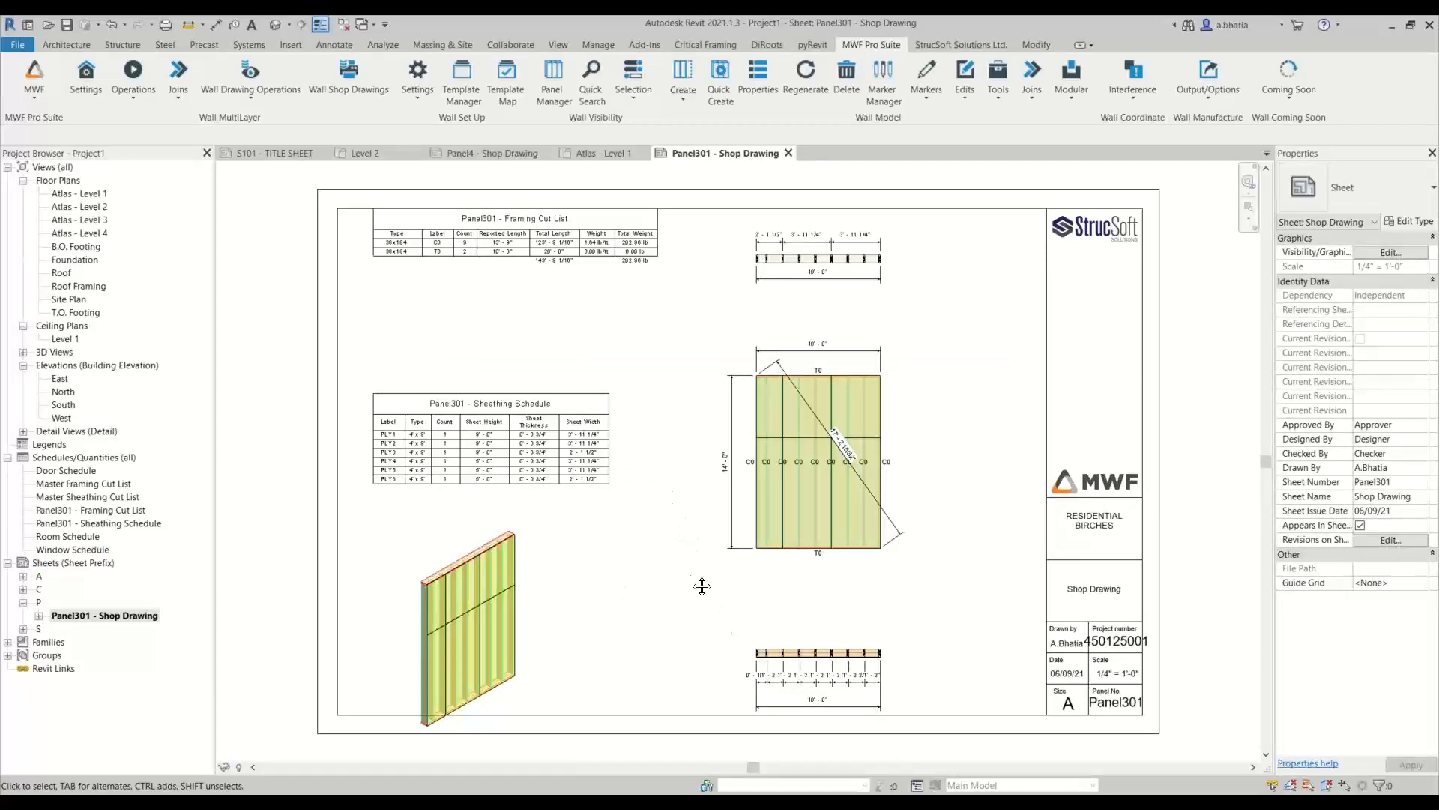
scroll(700, 584, up, 1)
scroll(724, 627, up, 3)
scroll(724, 626, down, 3)
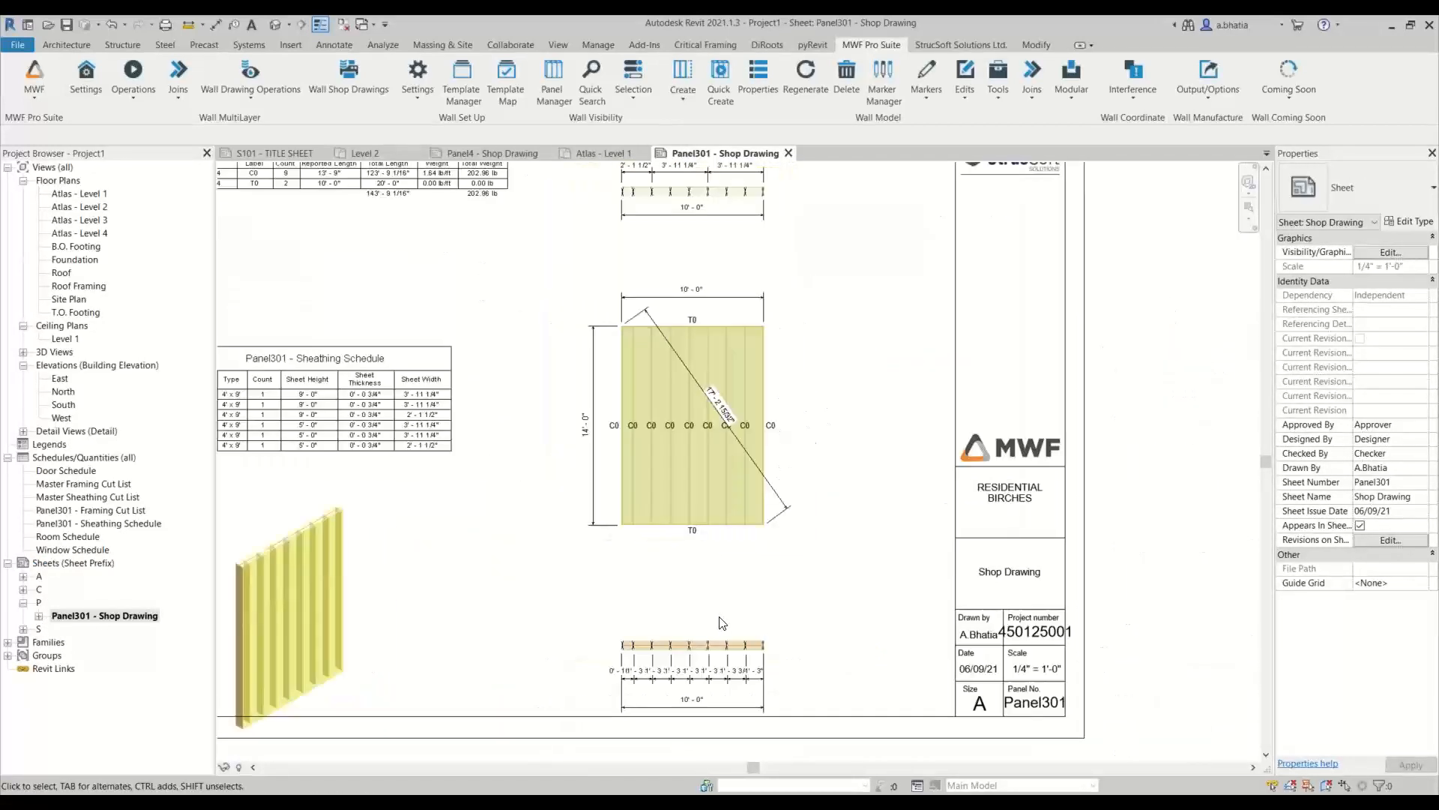
scroll(690, 572, up, 2)
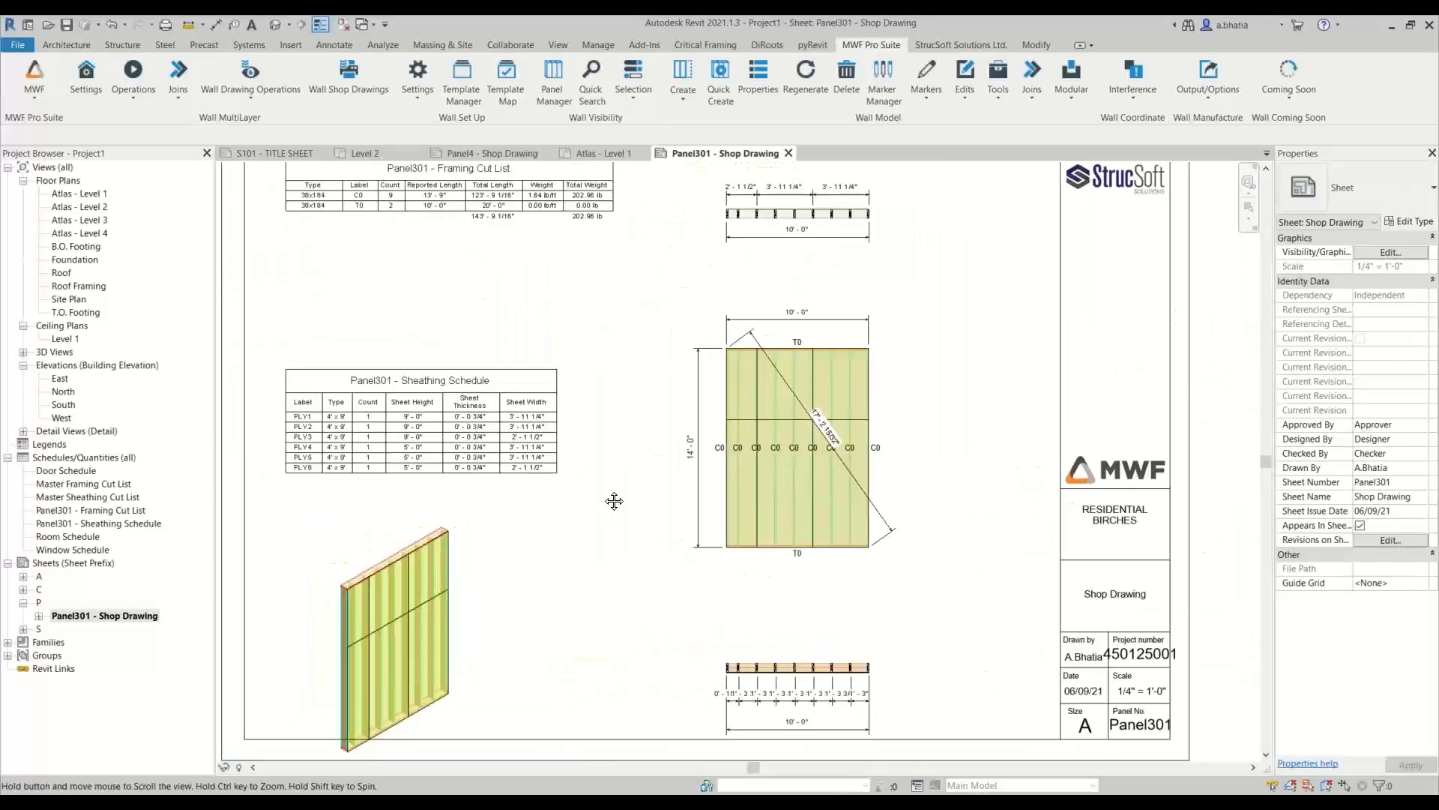
scroll(797, 218, up, 4)
click(721, 414)
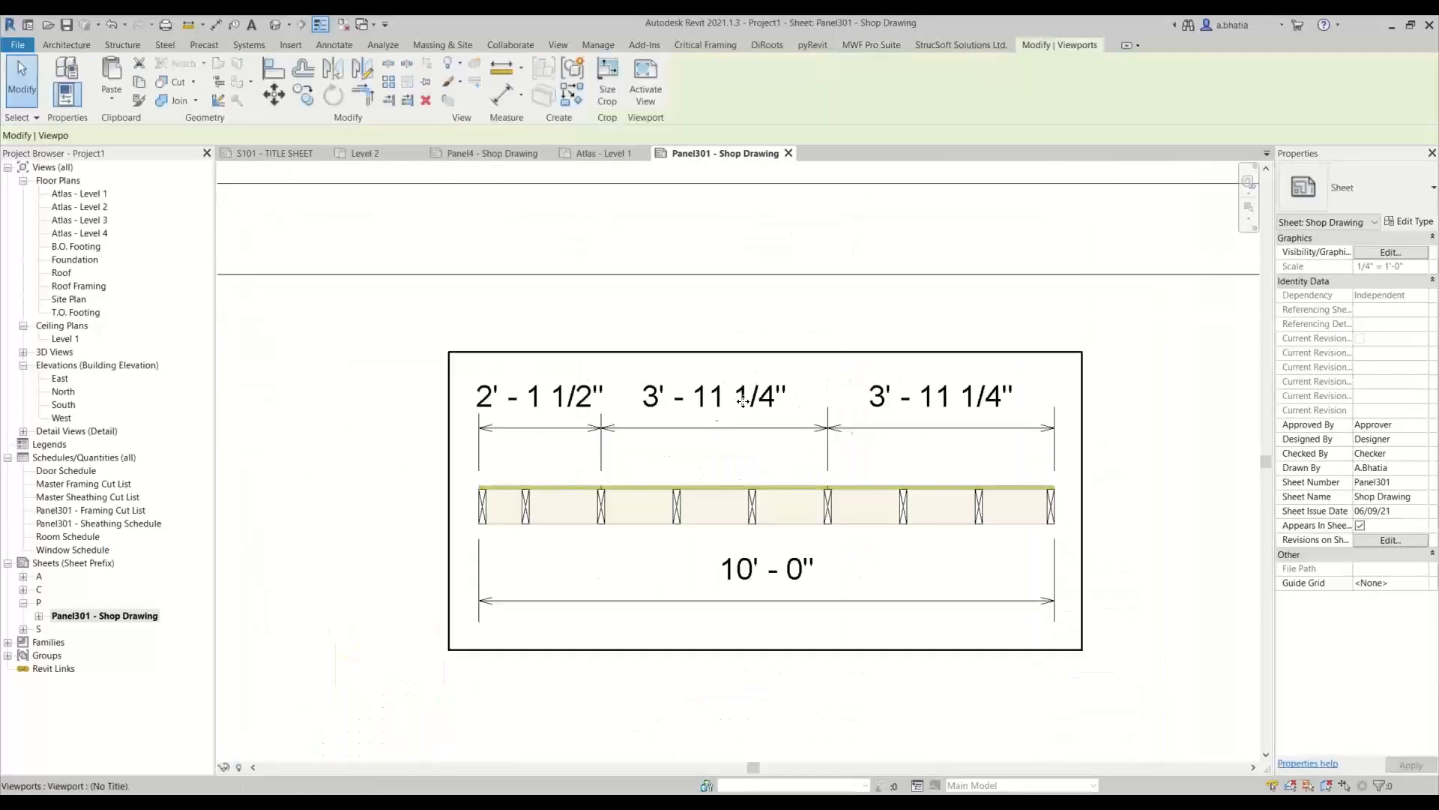
scroll(747, 530, down, 4)
scroll(746, 531, down, 2)
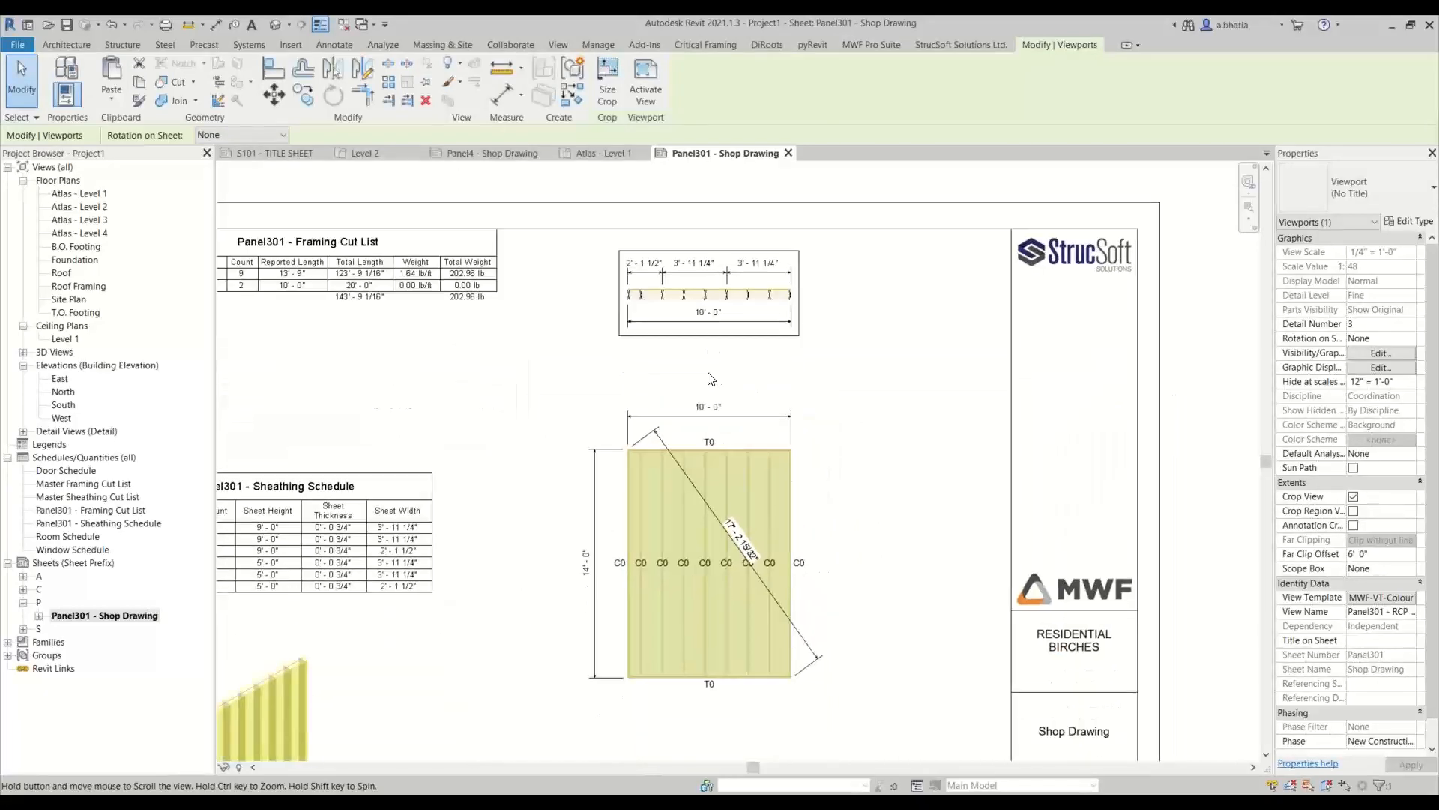
click(874, 443)
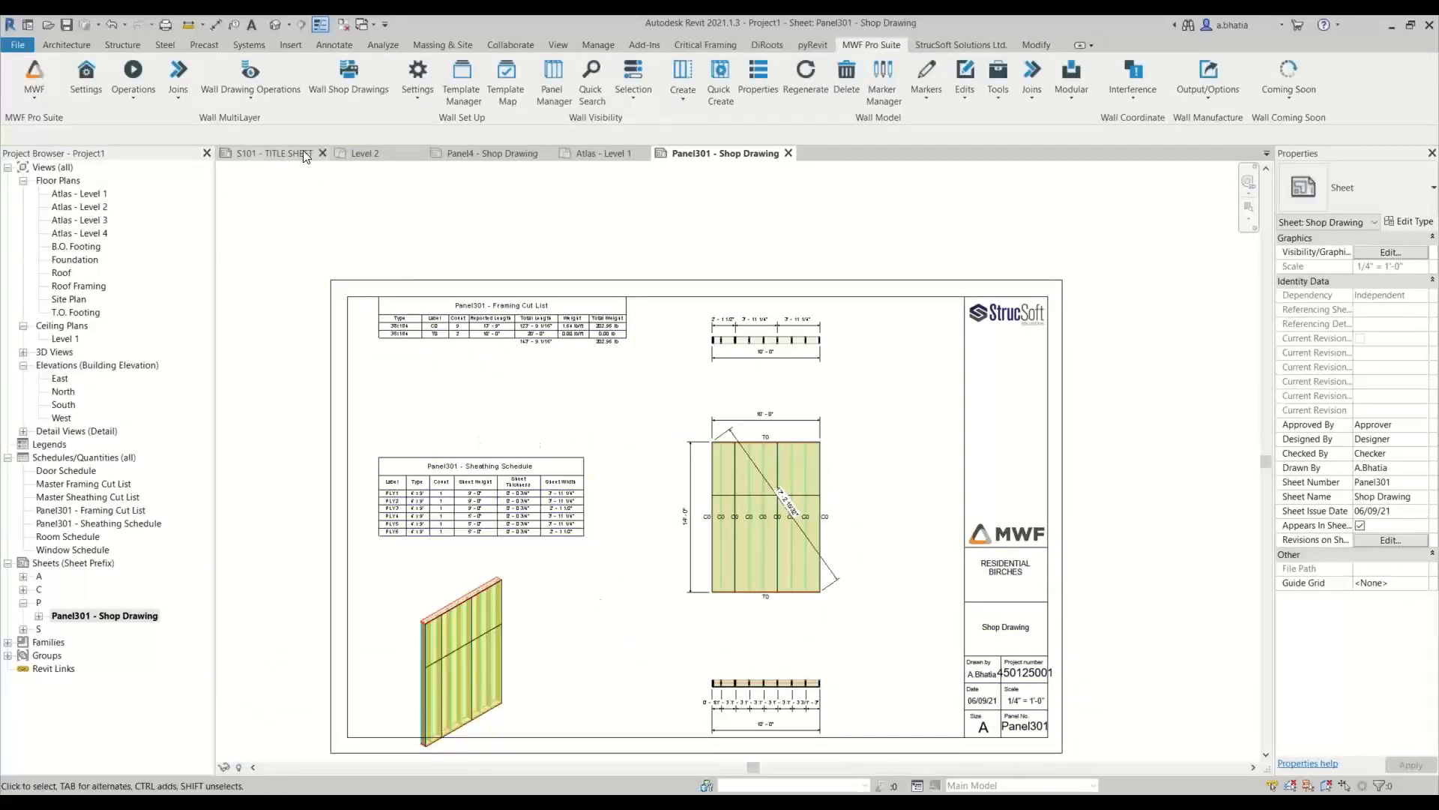
Open the Residential Shops drawing settings from the Wall Drawings Manager
click(272, 83)
click(279, 129)
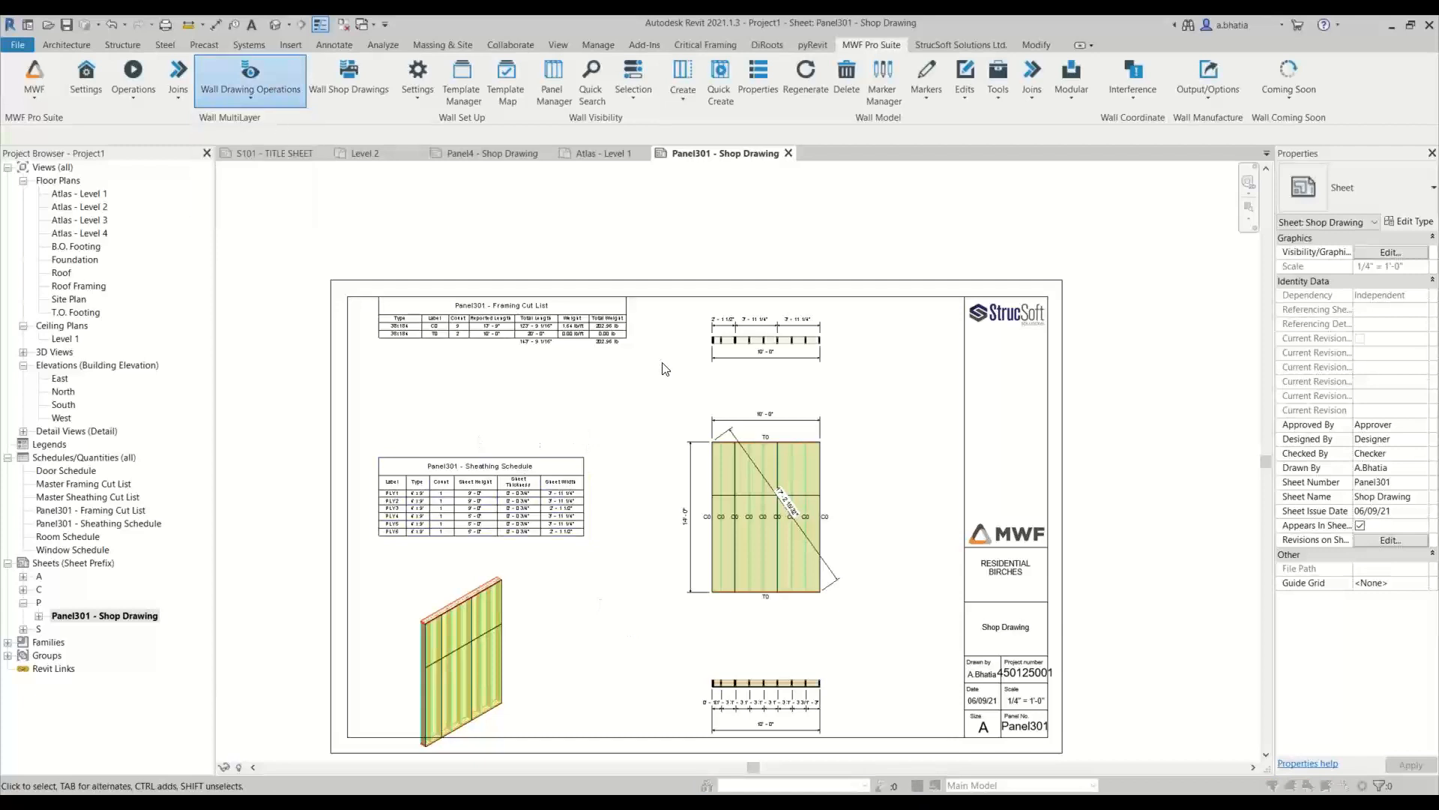
click(592, 352)
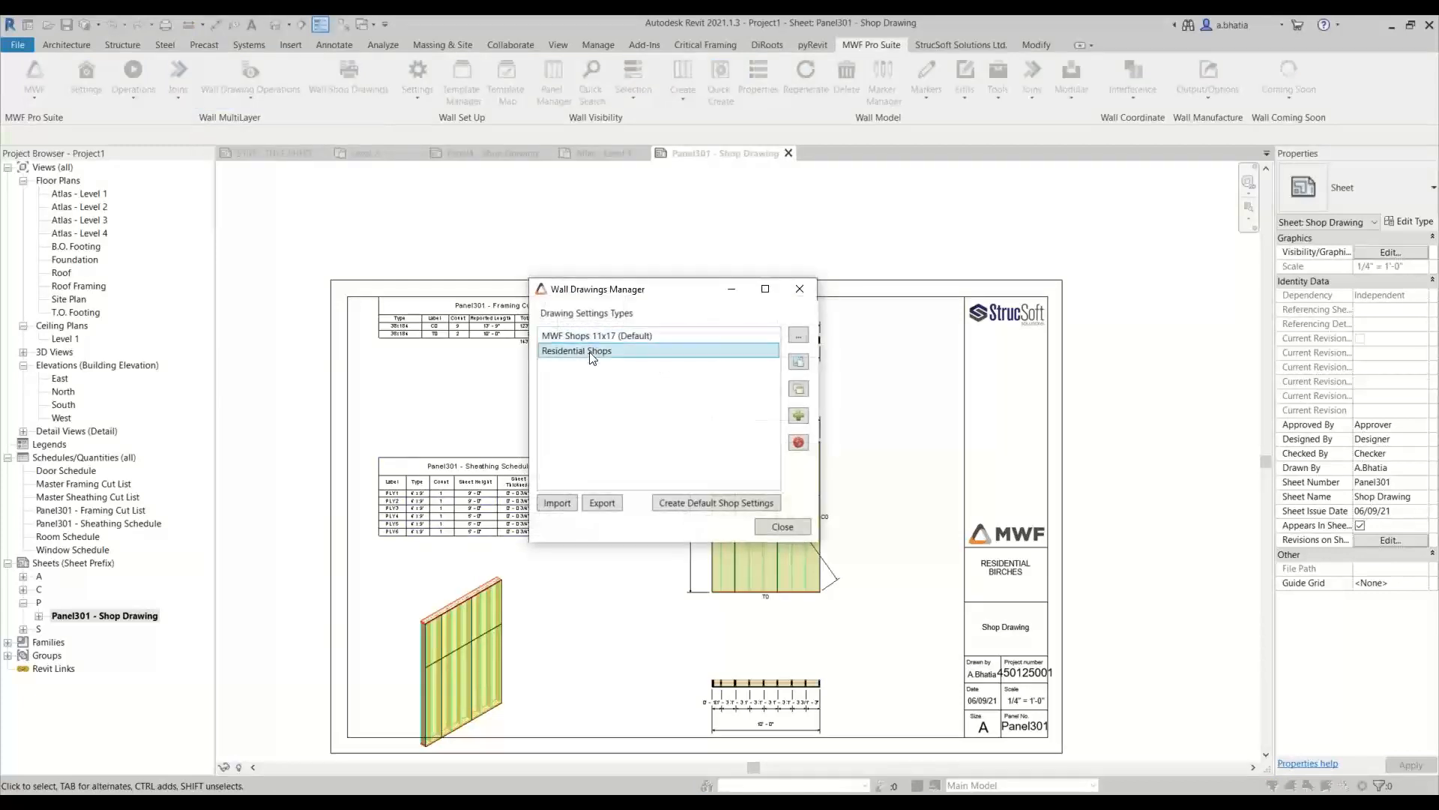
double_click(599, 411)
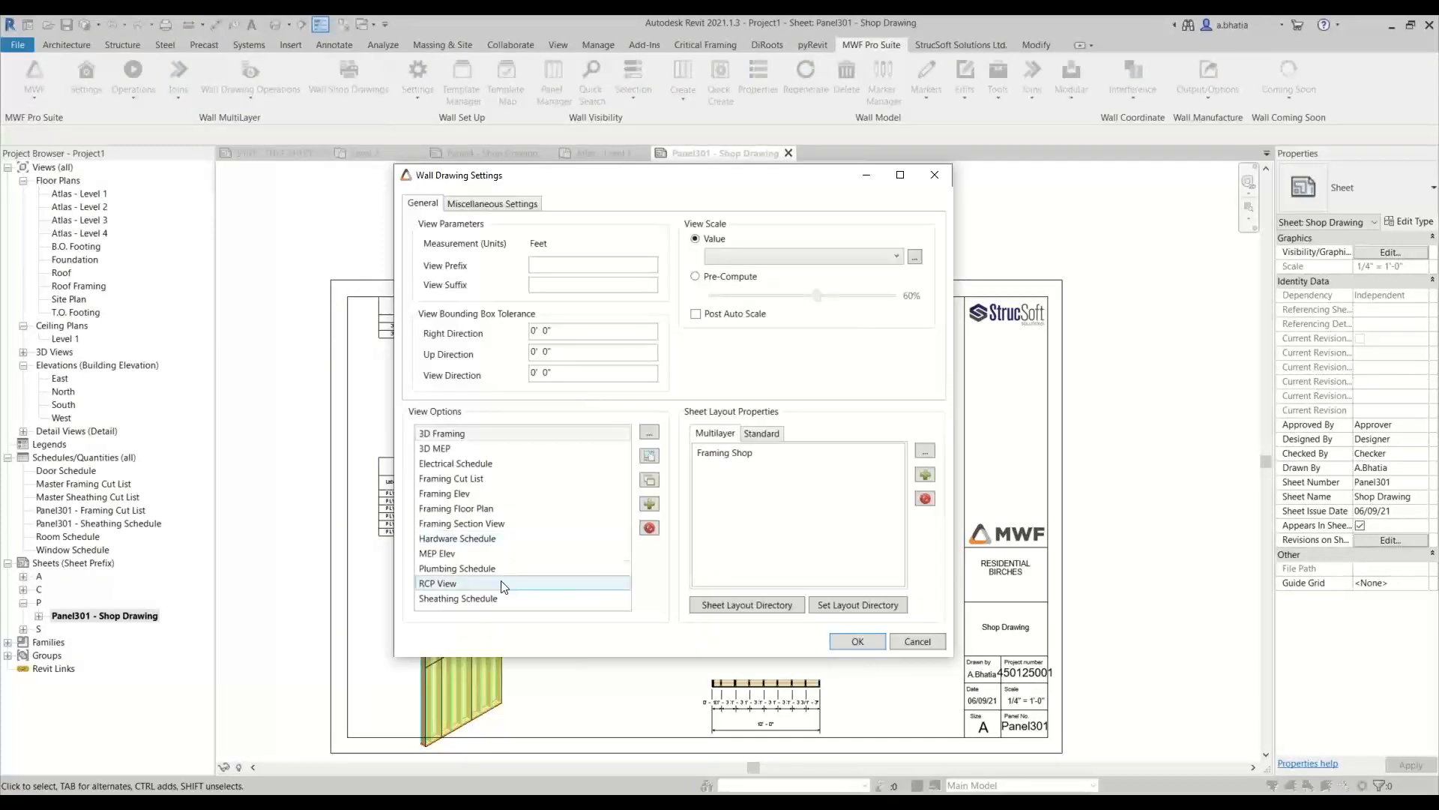
In the Framing Floor Plan view options, set the bottom length dimension type to Linear - 2.5mm Arial- Ordinate
double_click(470, 509)
click(528, 132)
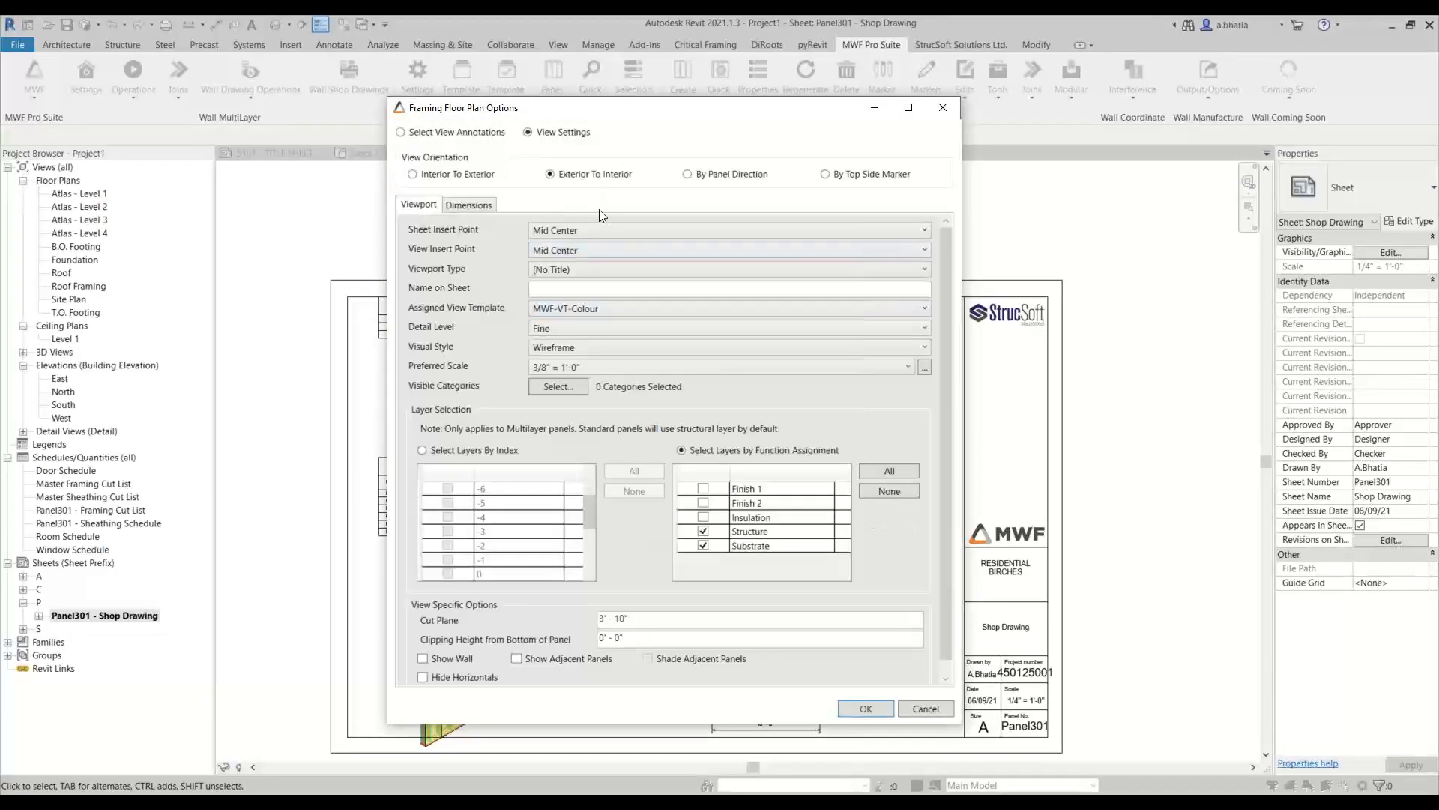
click(469, 205)
click(691, 236)
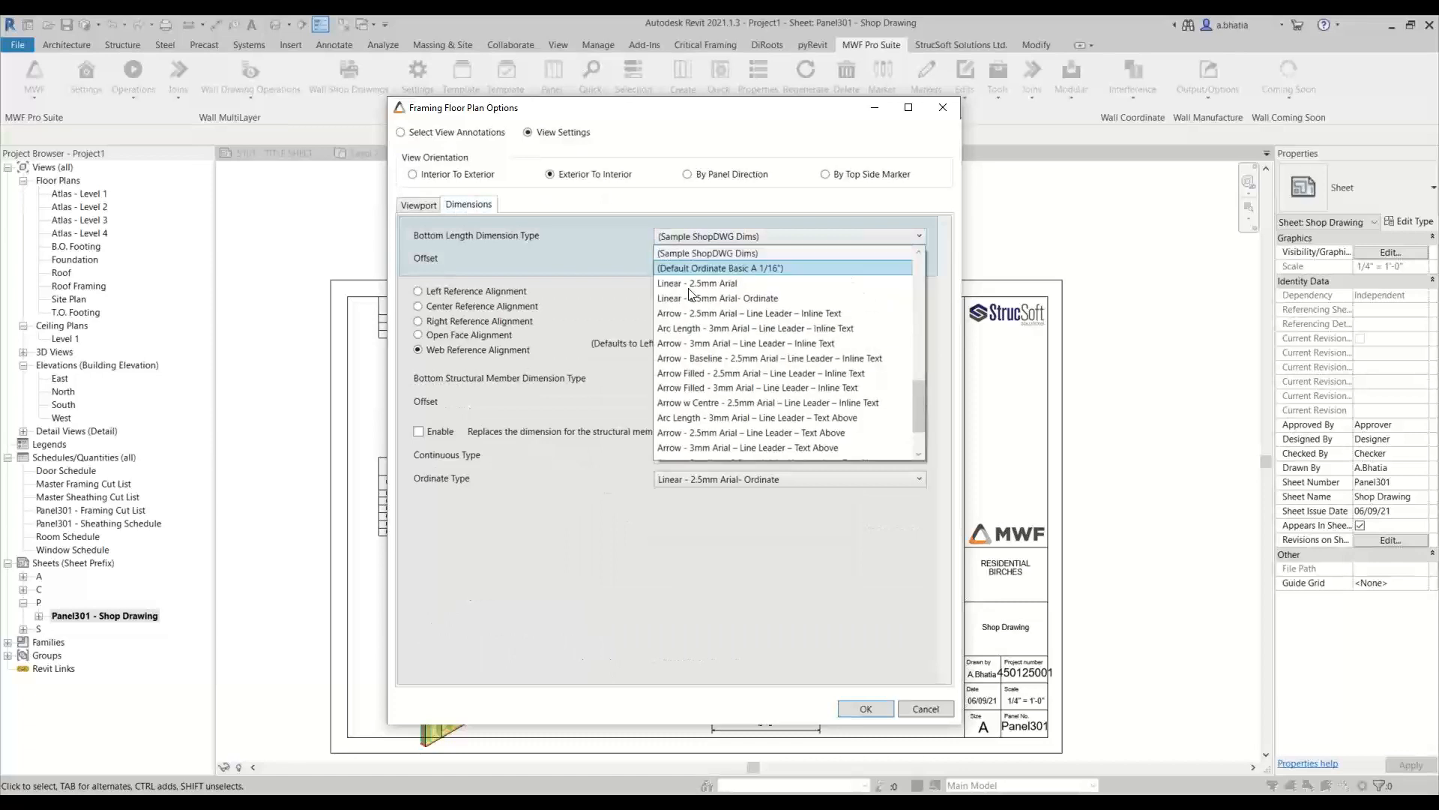
scroll(700, 360, up, 12)
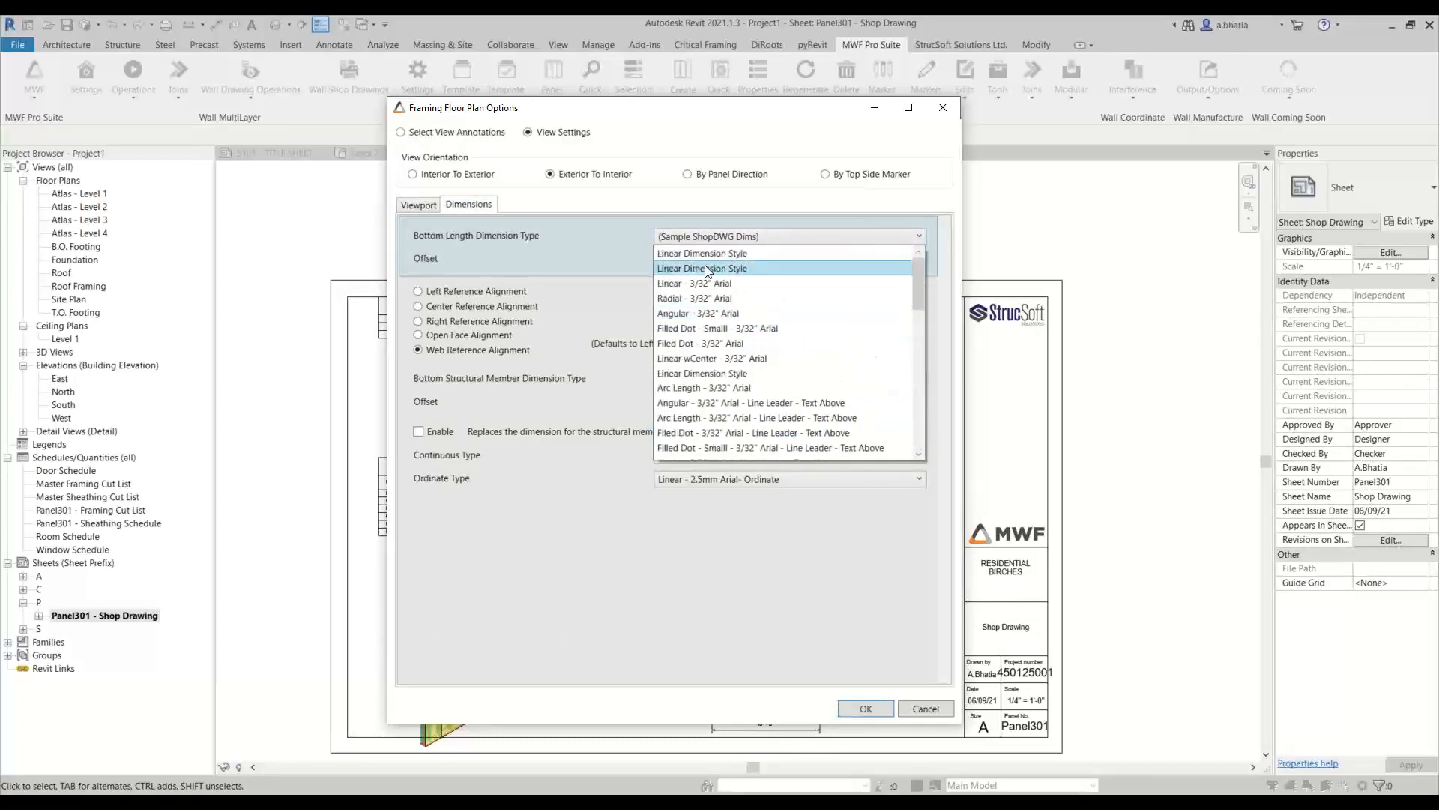
scroll(709, 292, down, 12)
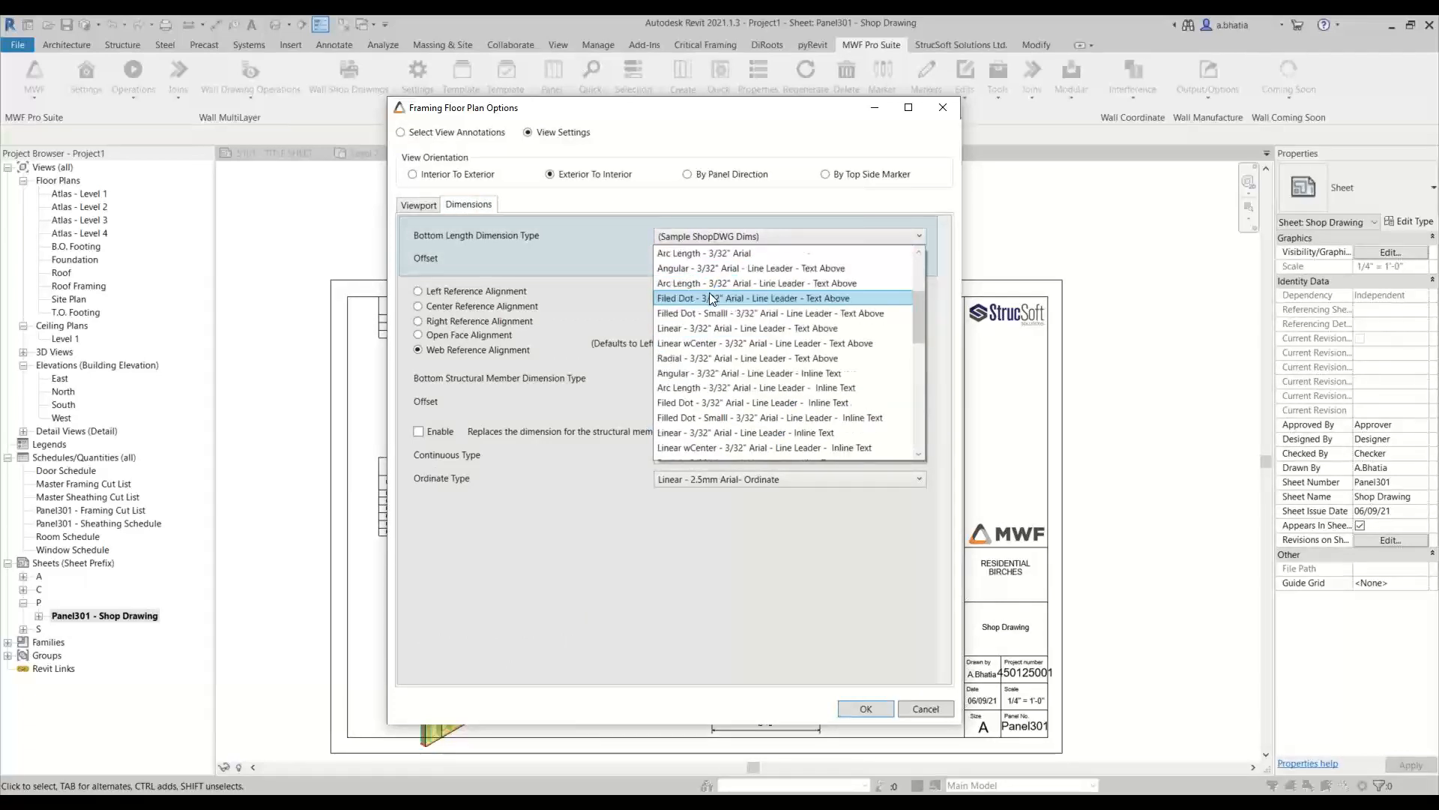
scroll(699, 438, up, 2)
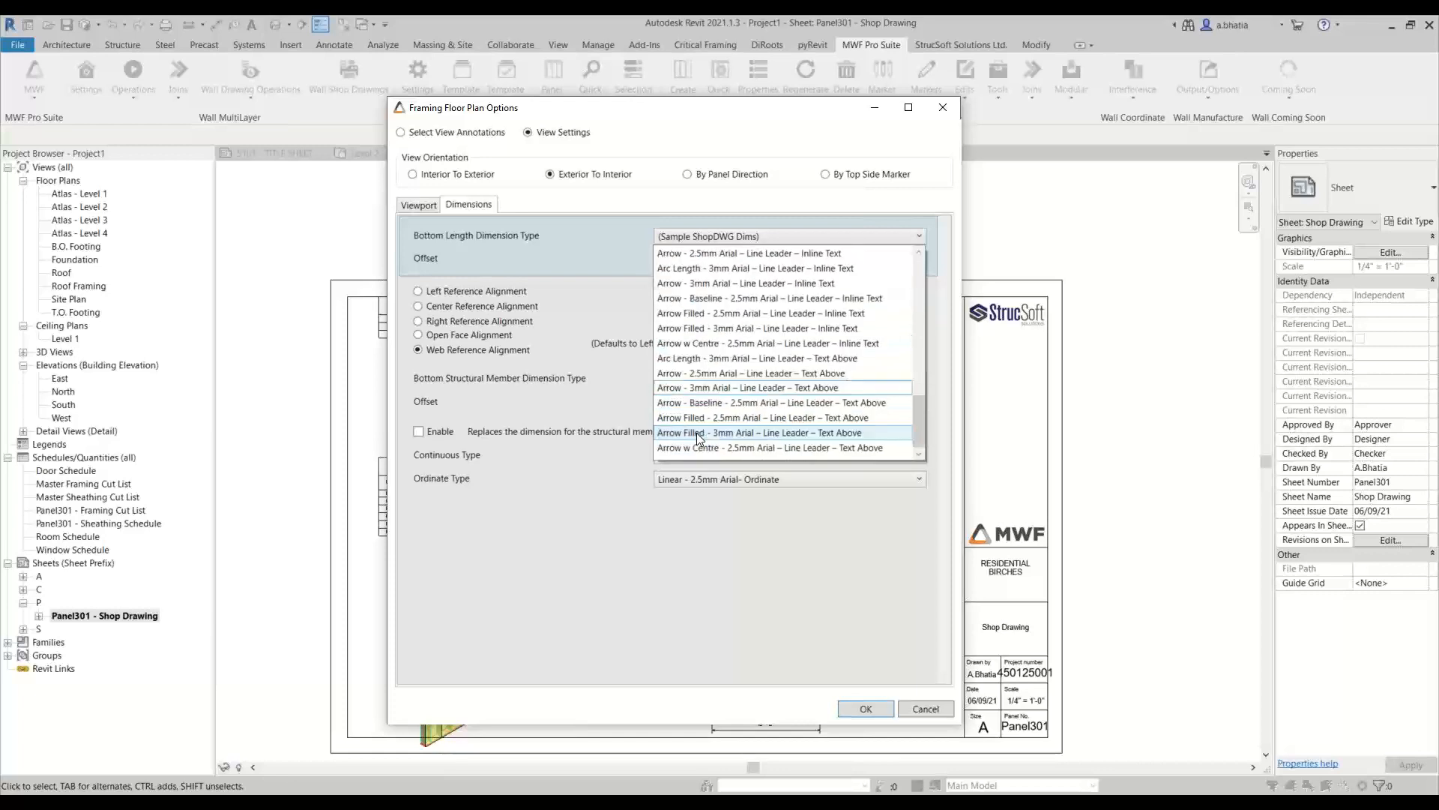
scroll(700, 438, up, 1)
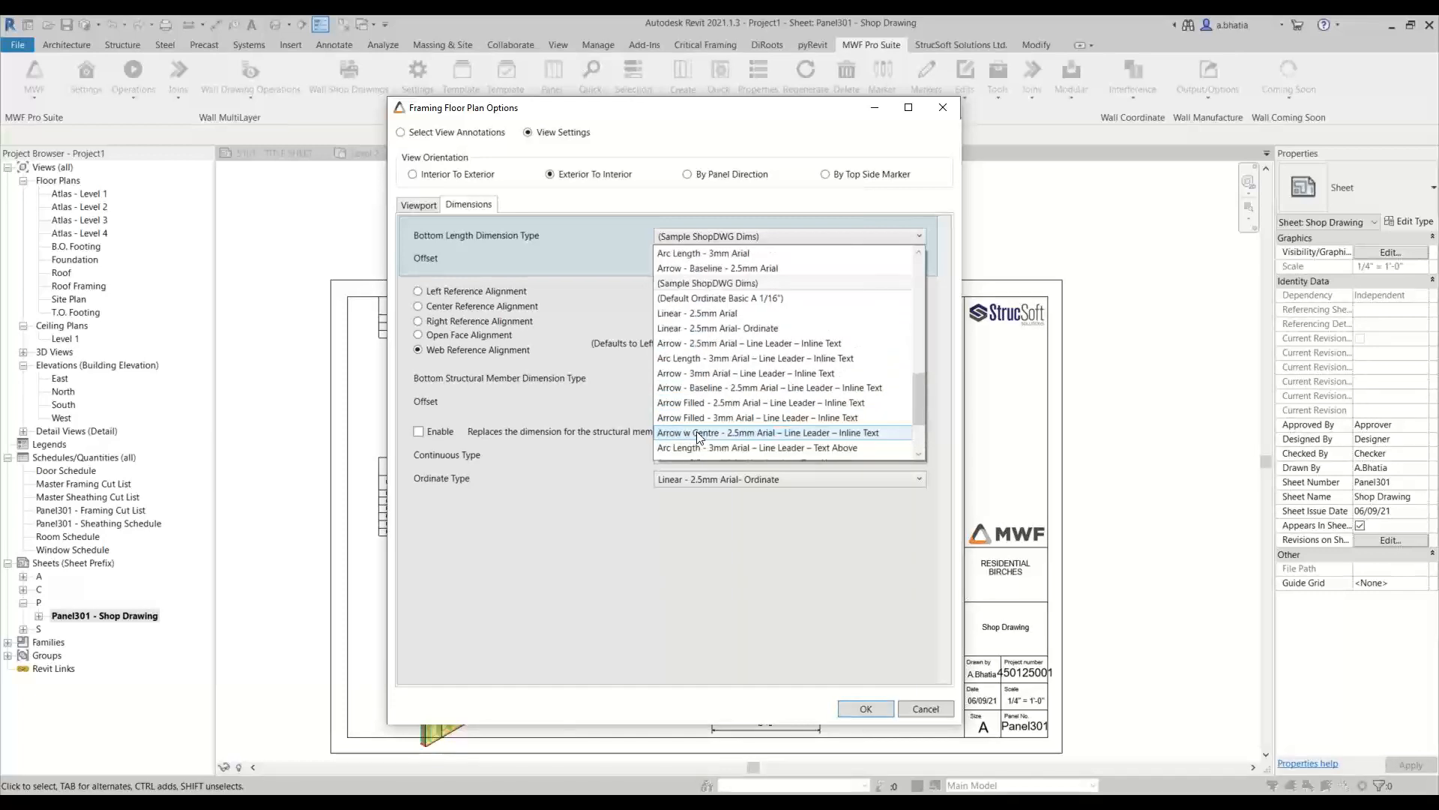
click(697, 327)
Set the bottom structural member dimension type to Linear - 2.5mm Arial- Ordinate and save the Residential Shops drawing settings
click(680, 384)
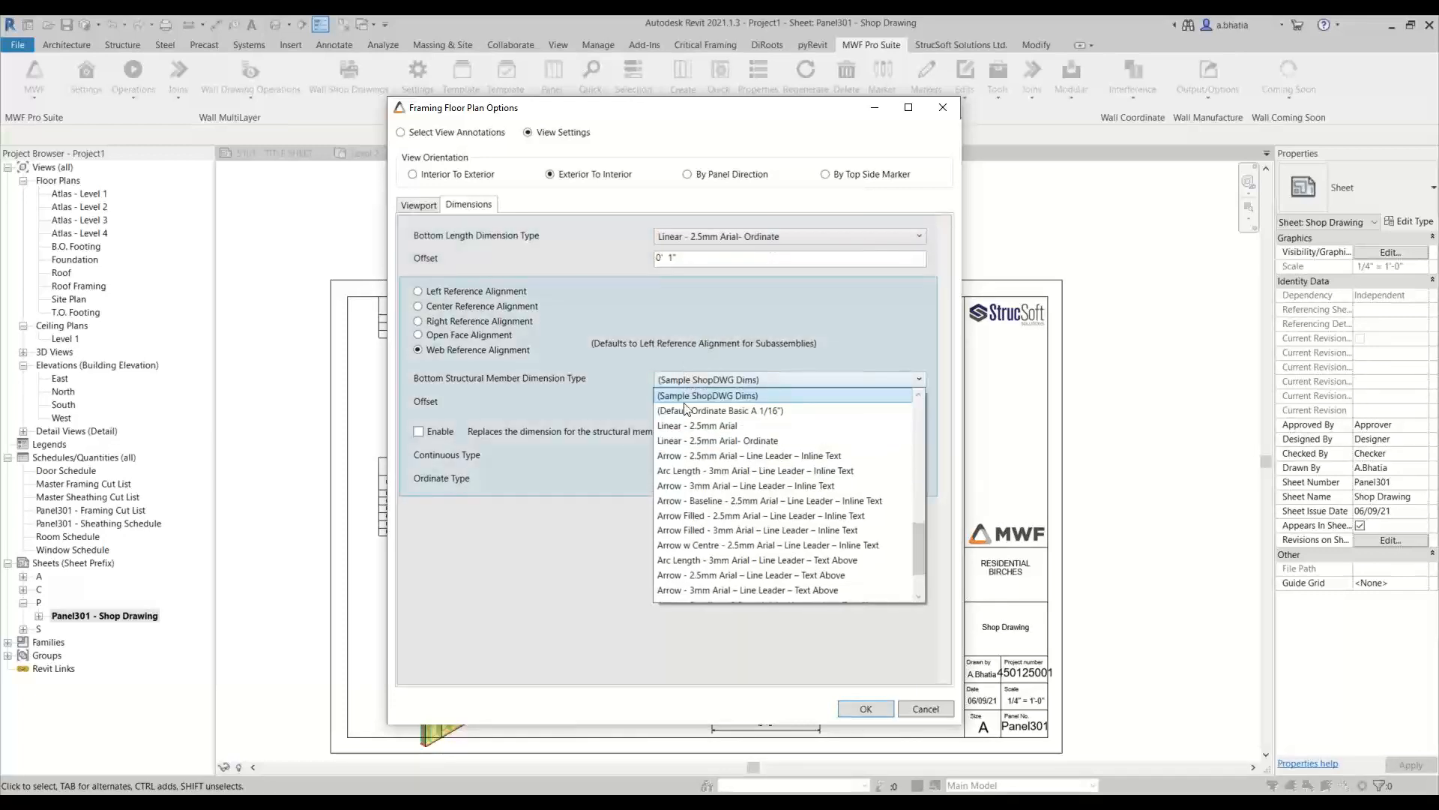
scroll(696, 502, down, 1)
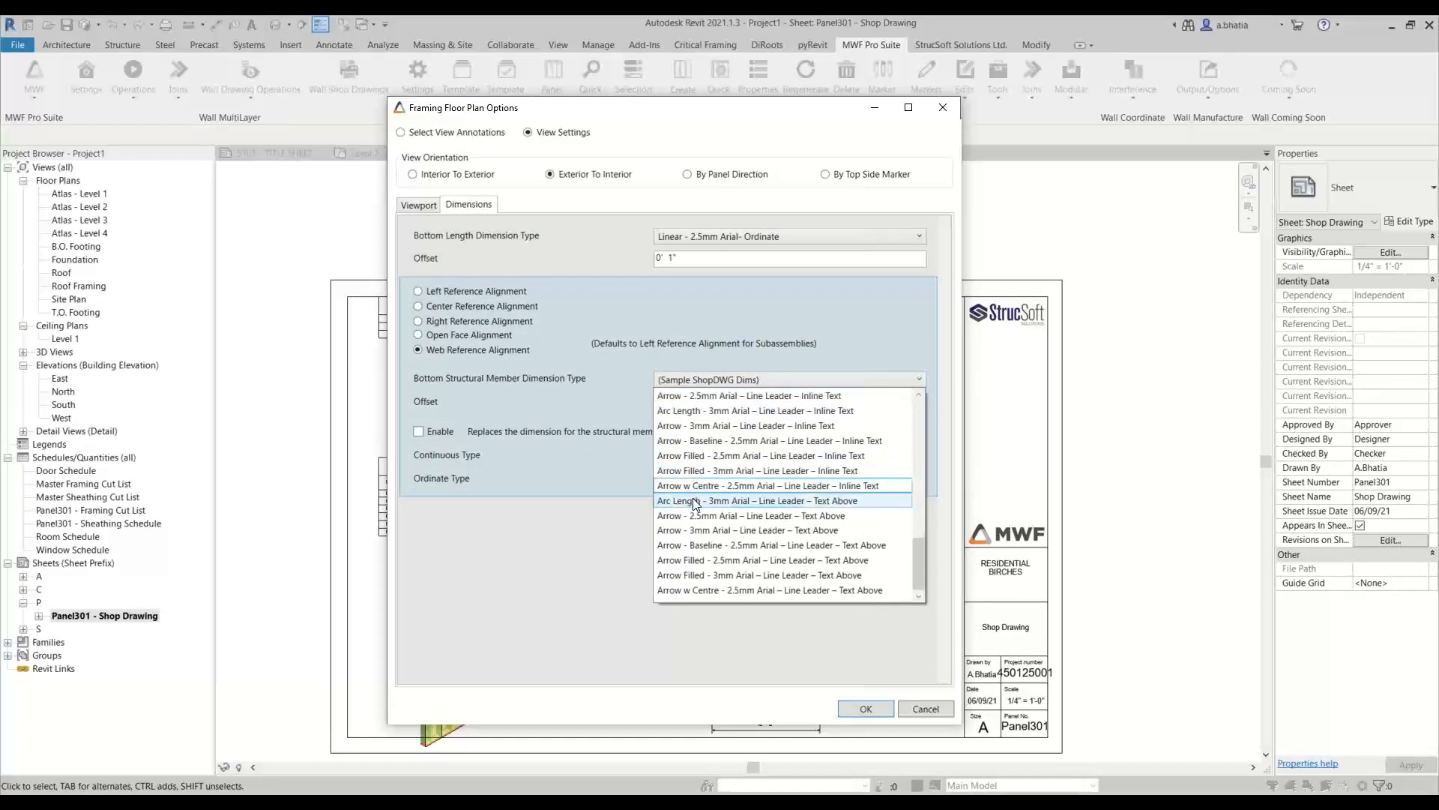
scroll(689, 521, up, 5)
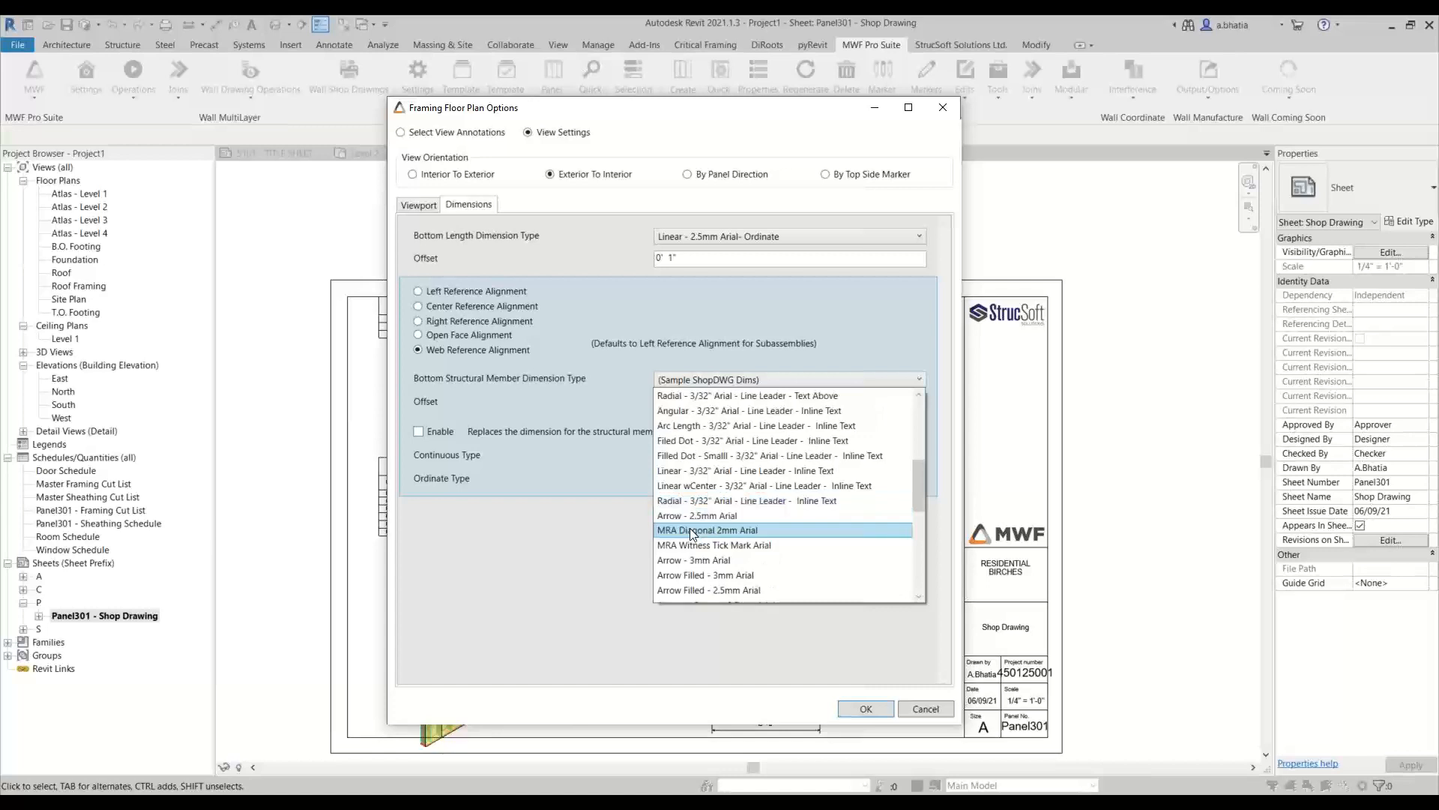
scroll(690, 518, up, 3)
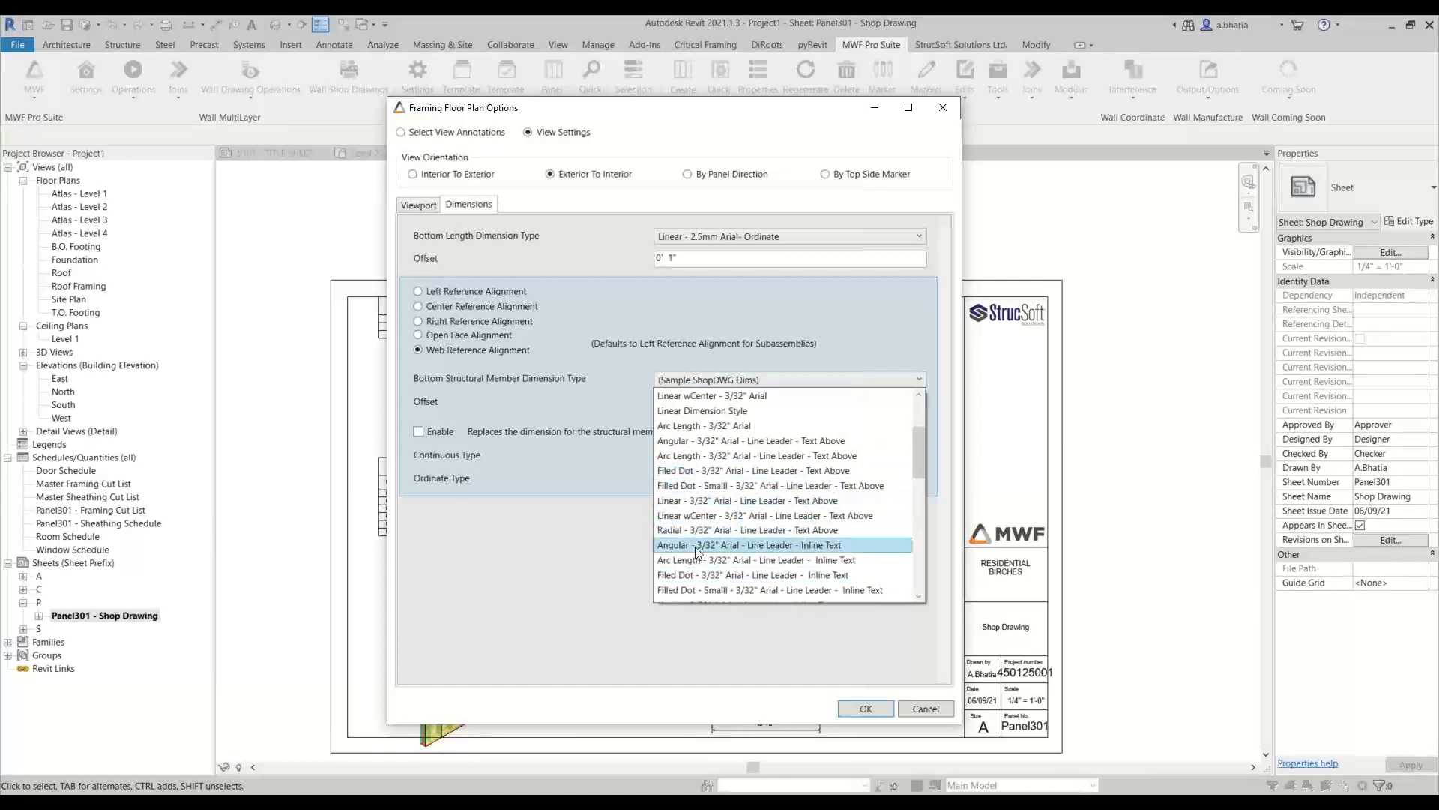
scroll(697, 551, down, 1)
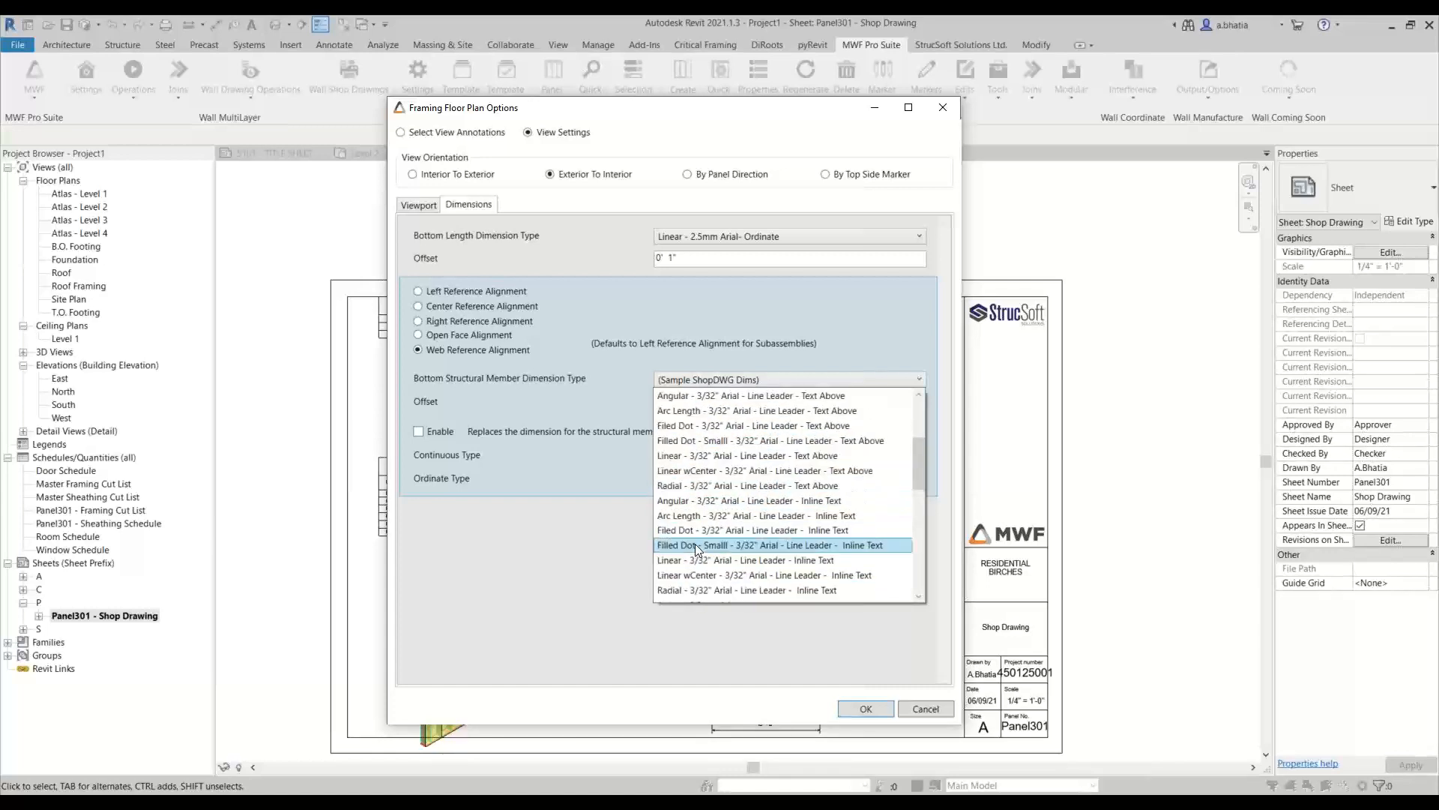
scroll(697, 551, down, 2)
scroll(698, 547, down, 4)
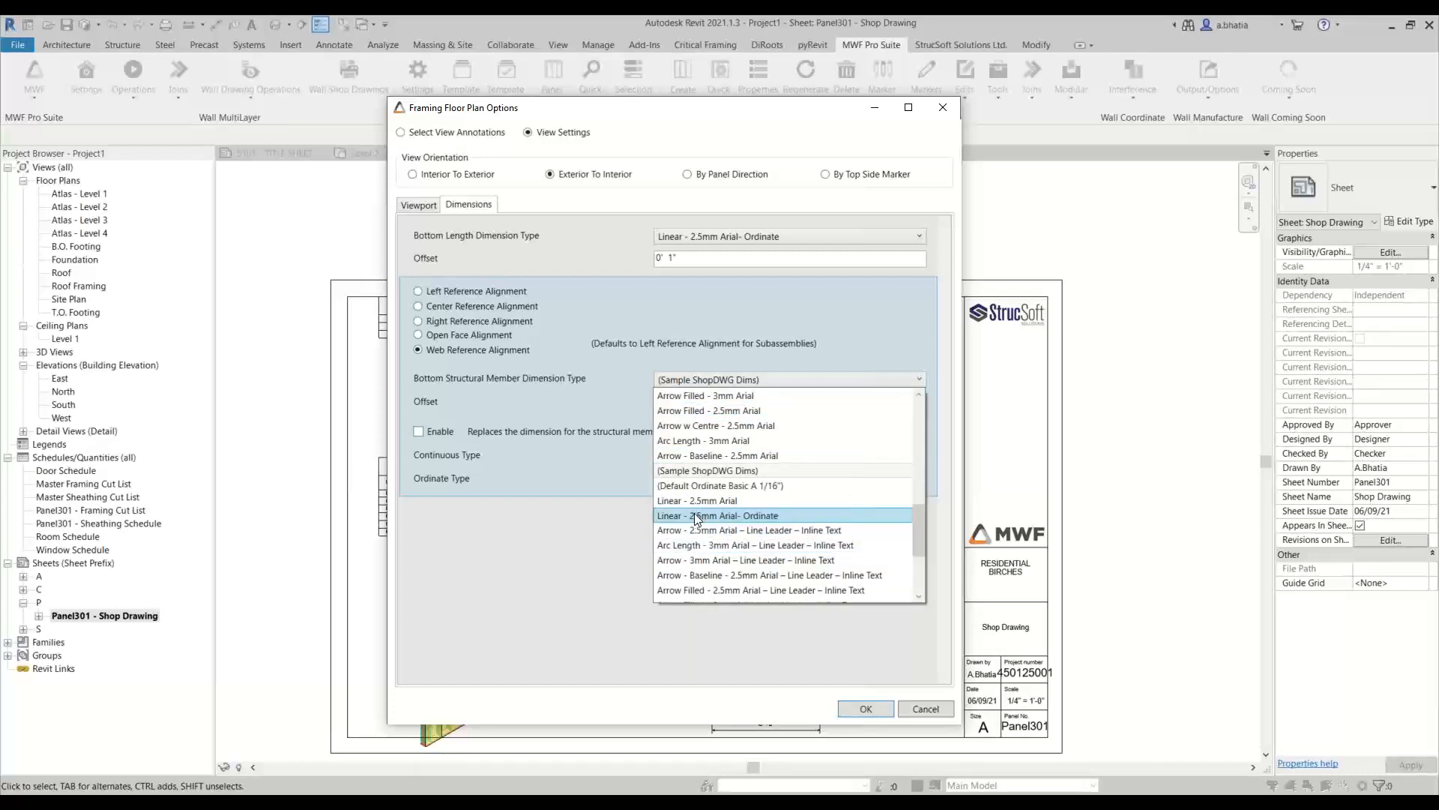
click(697, 516)
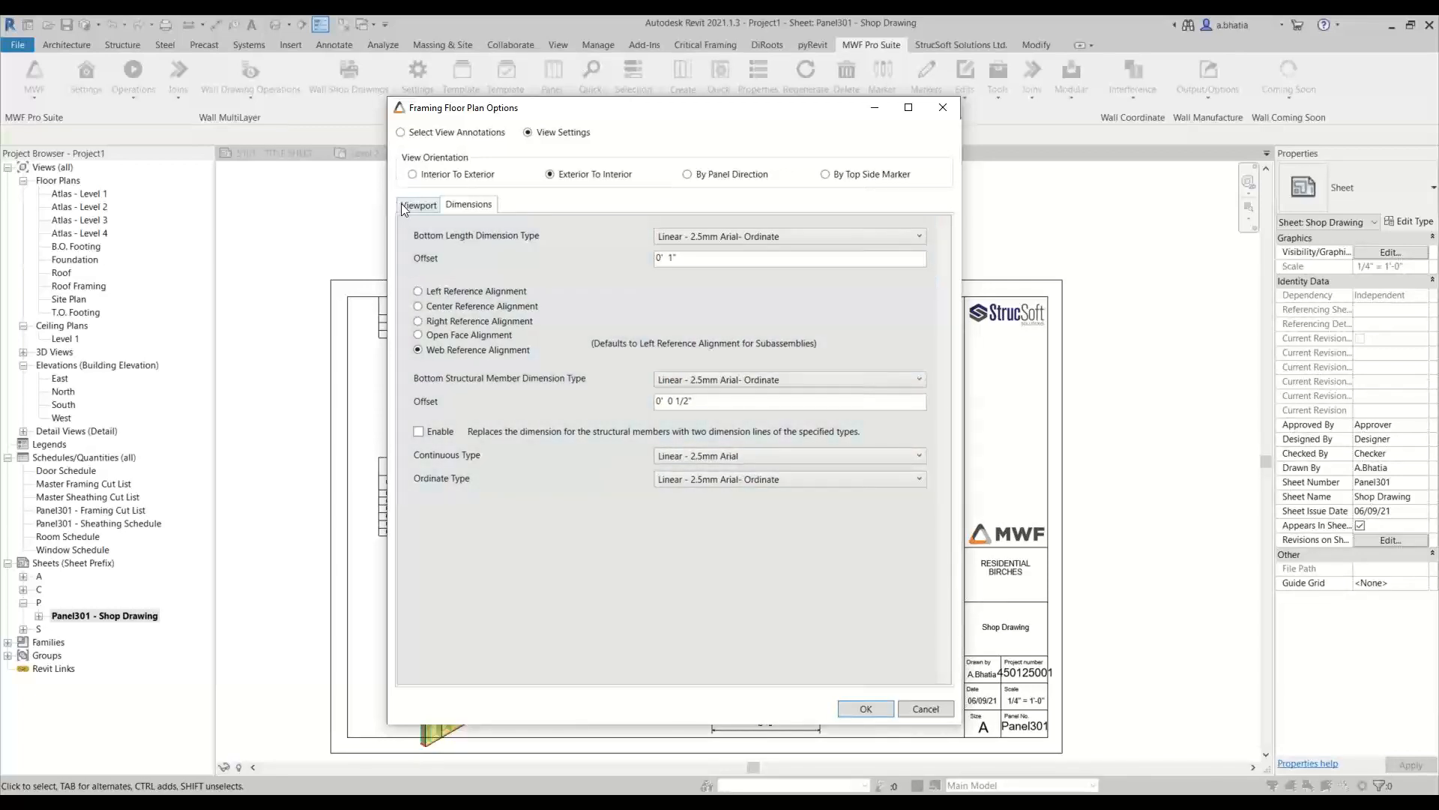
click(866, 709)
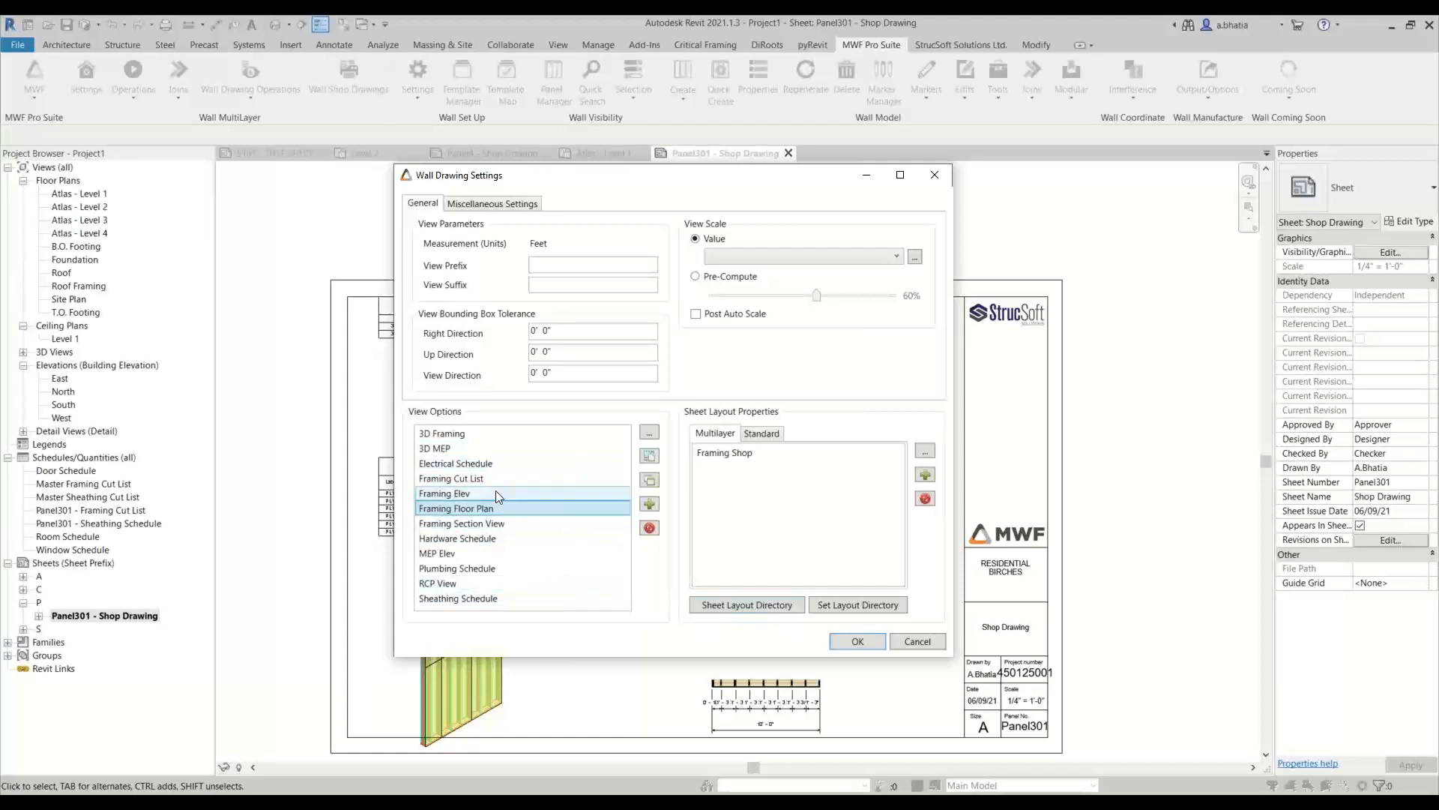
click(832, 643)
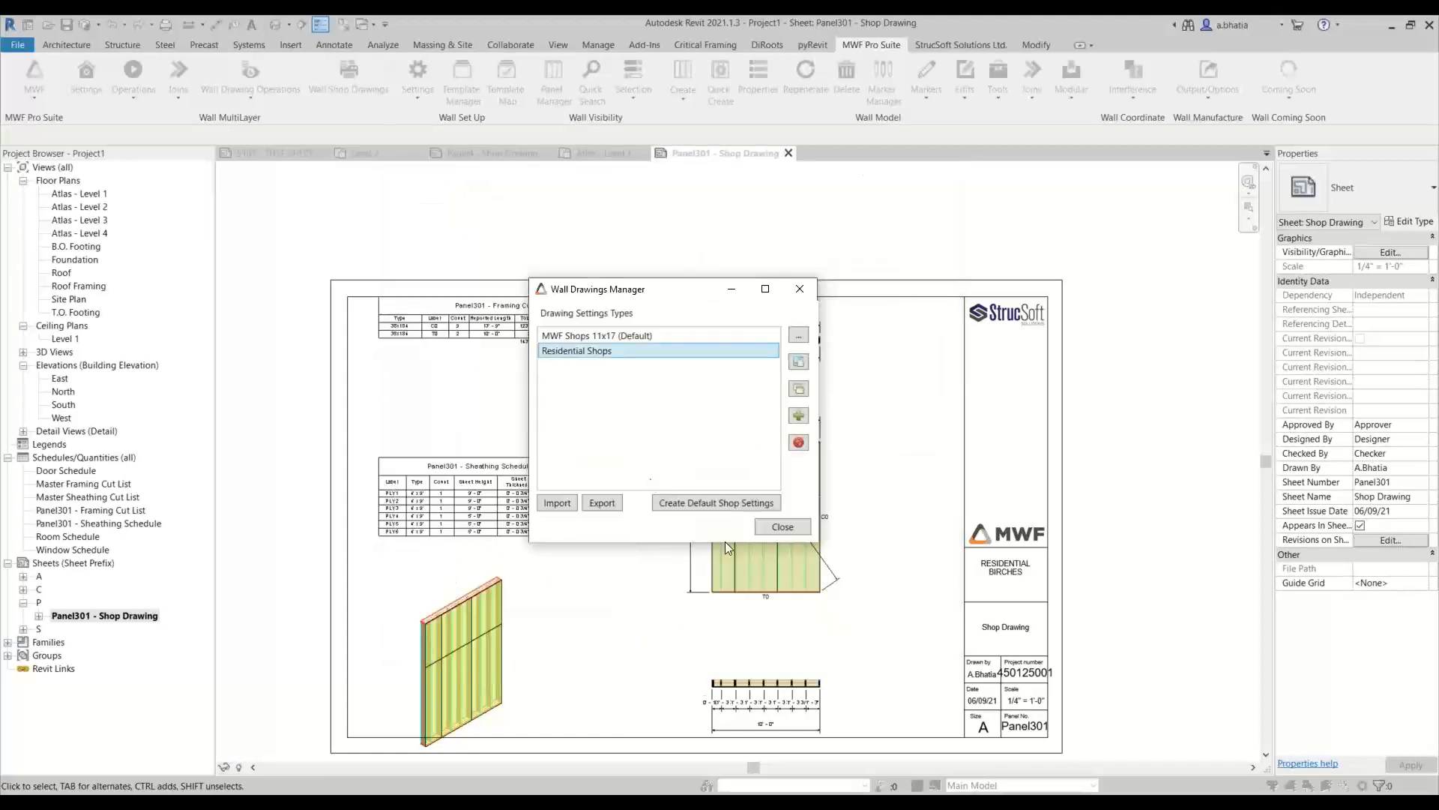
click(782, 527)
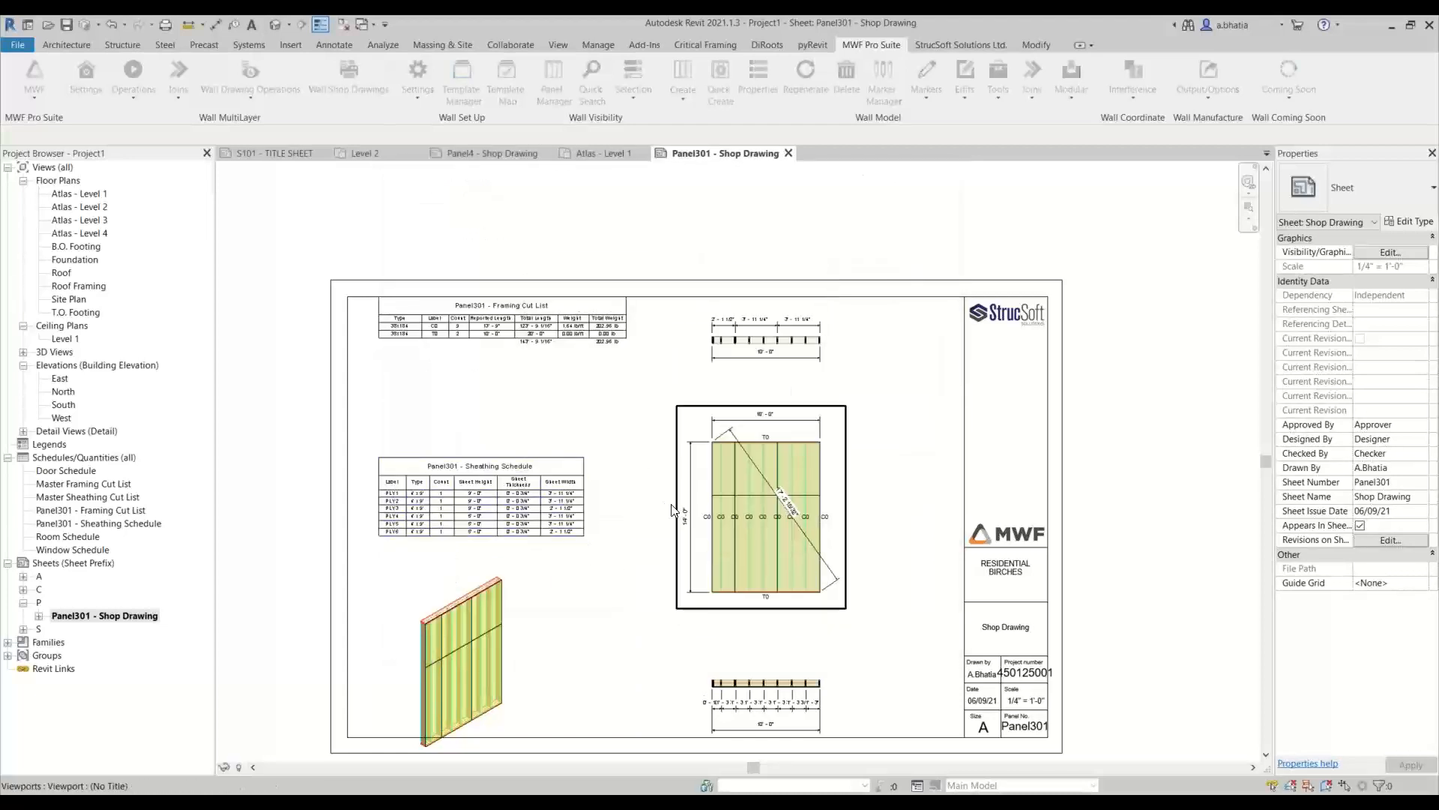
Open the Panel301 - Framing Cut List schedule from its table on the shop drawing sheet
click(404, 324)
scroll(419, 355, up, 3)
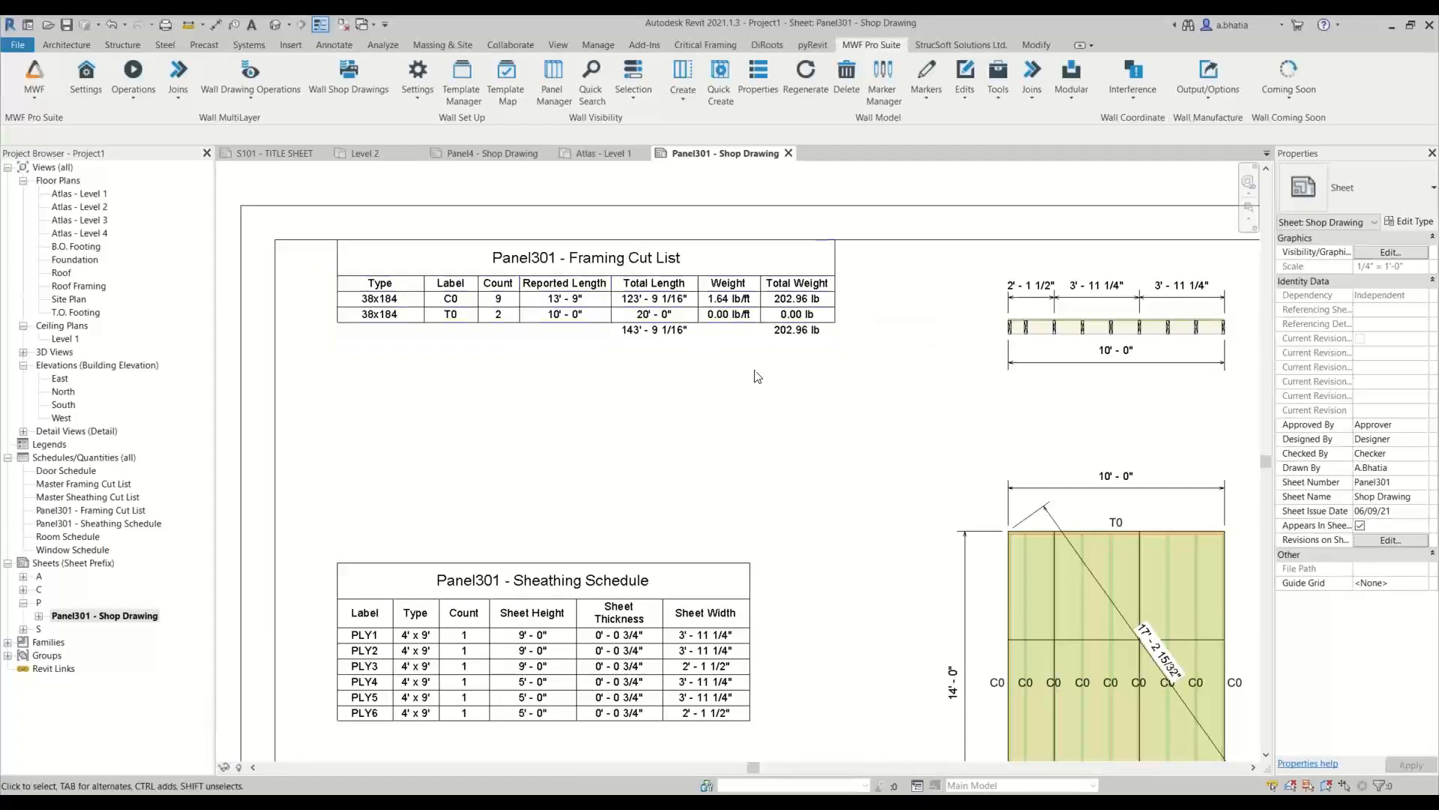
click(711, 315)
scroll(712, 311, up, 3)
scroll(712, 311, down, 2)
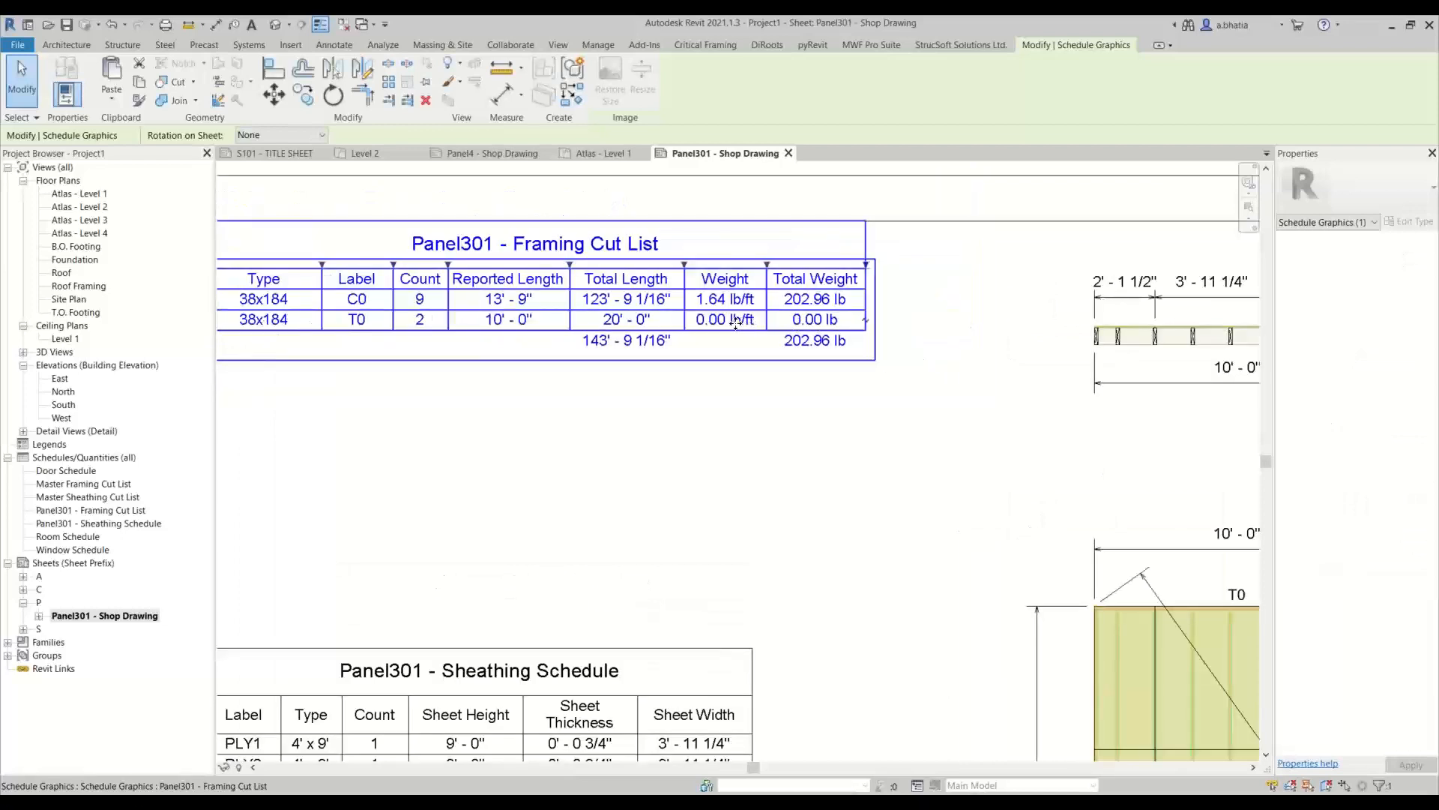
double_click(715, 320)
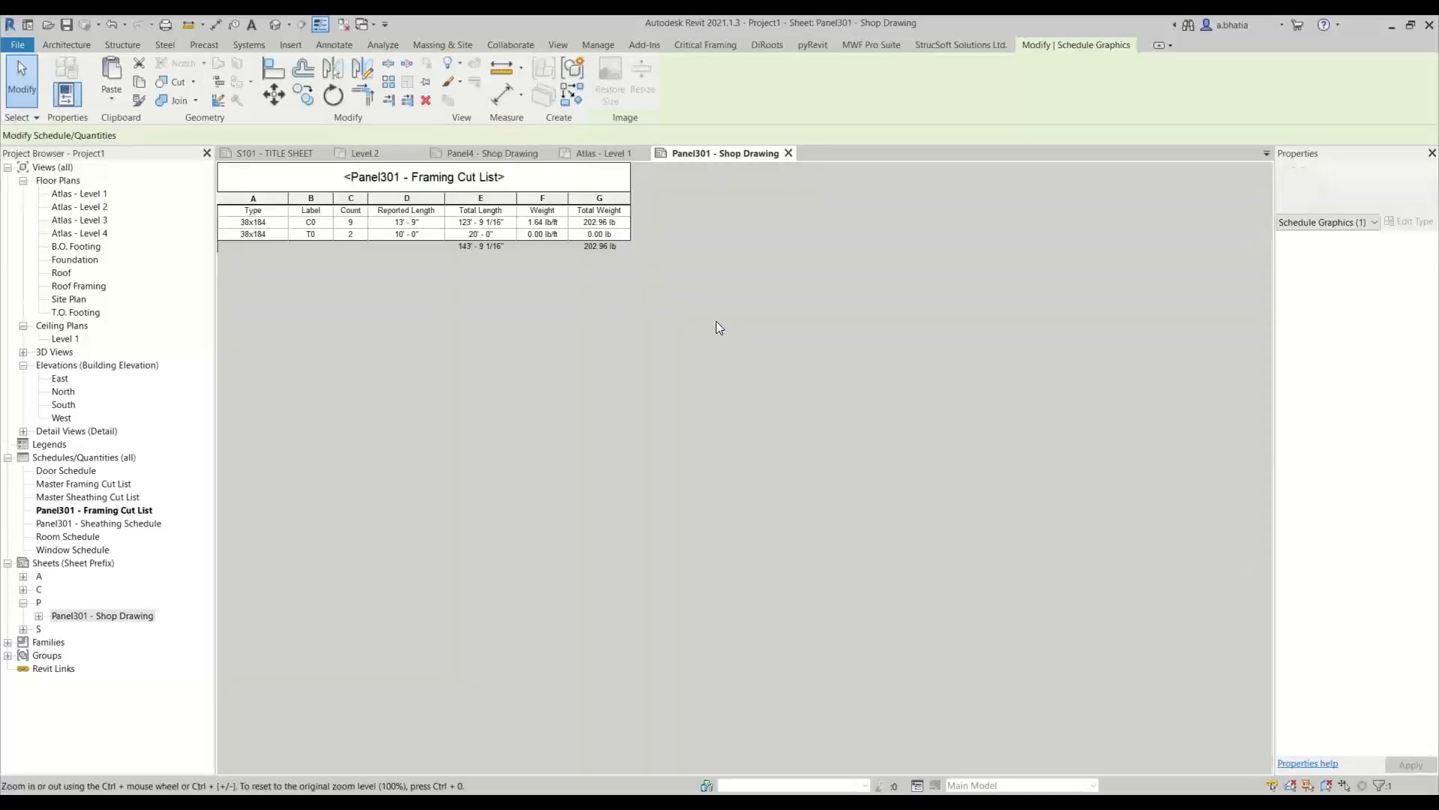
Set the weight in the T0 row of the framing cut list to 1.64 lb/ft and accept the change
click(543, 235)
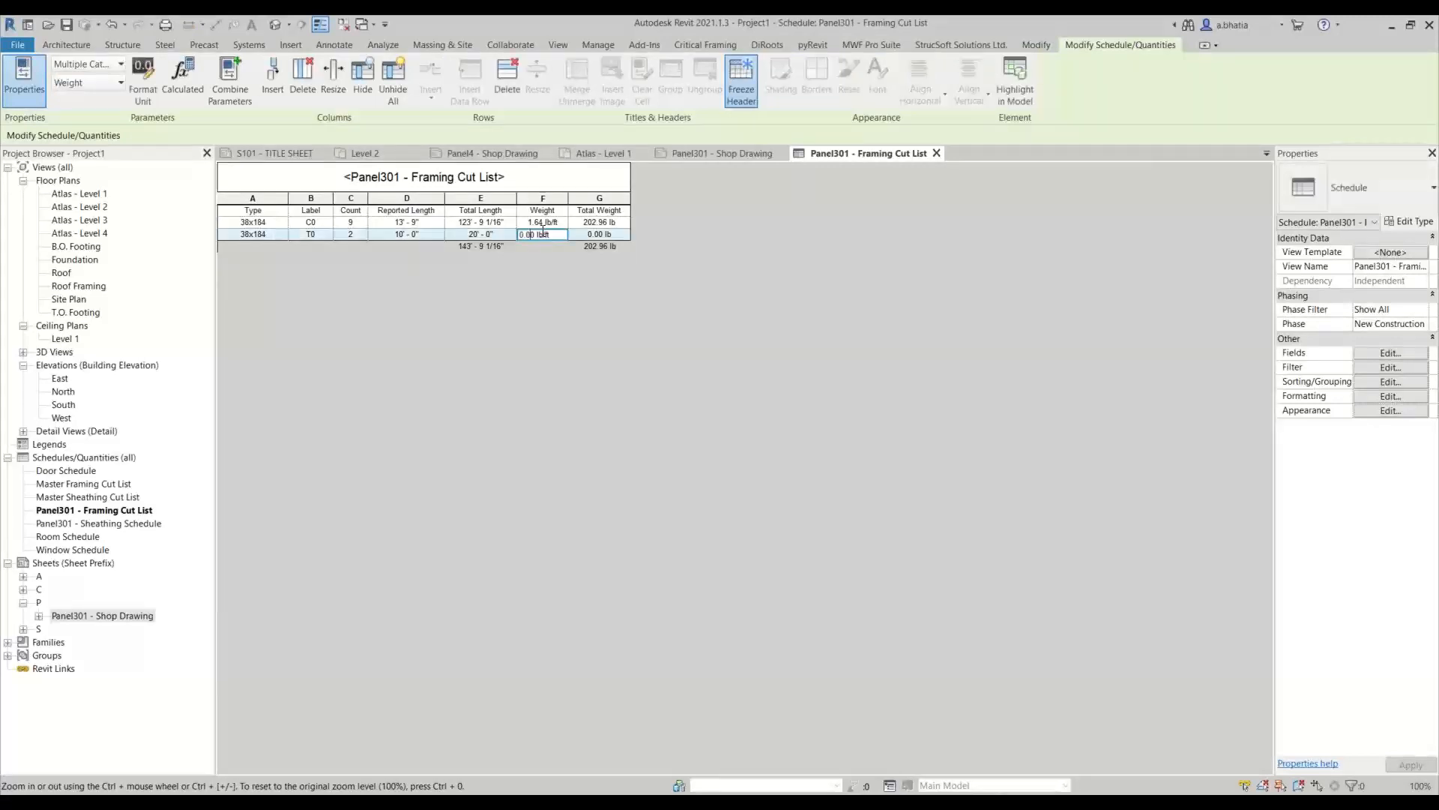
drag(538, 234, 447, 242)
key(Escape)
key(Delete)
text(4)
key(Return)
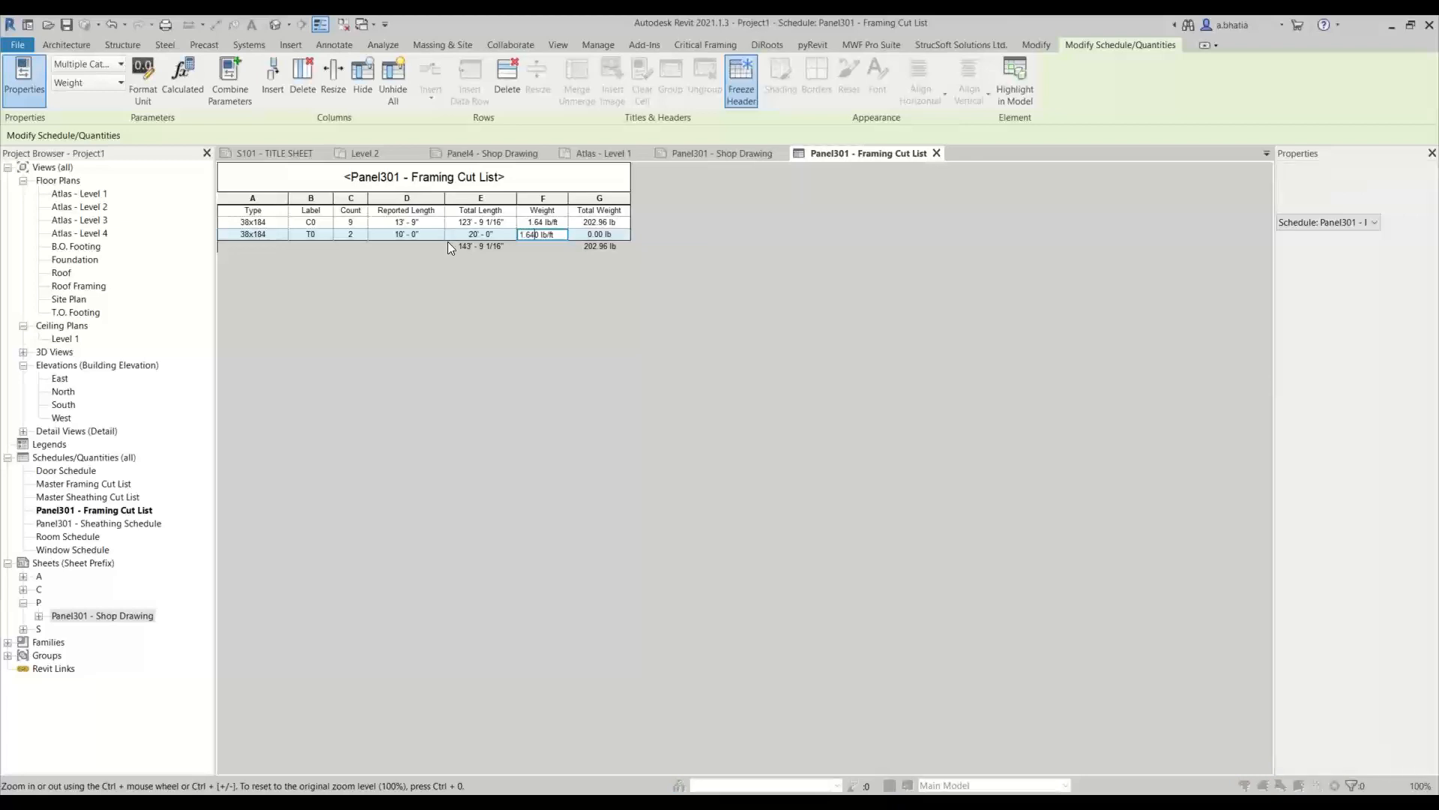
click(755, 432)
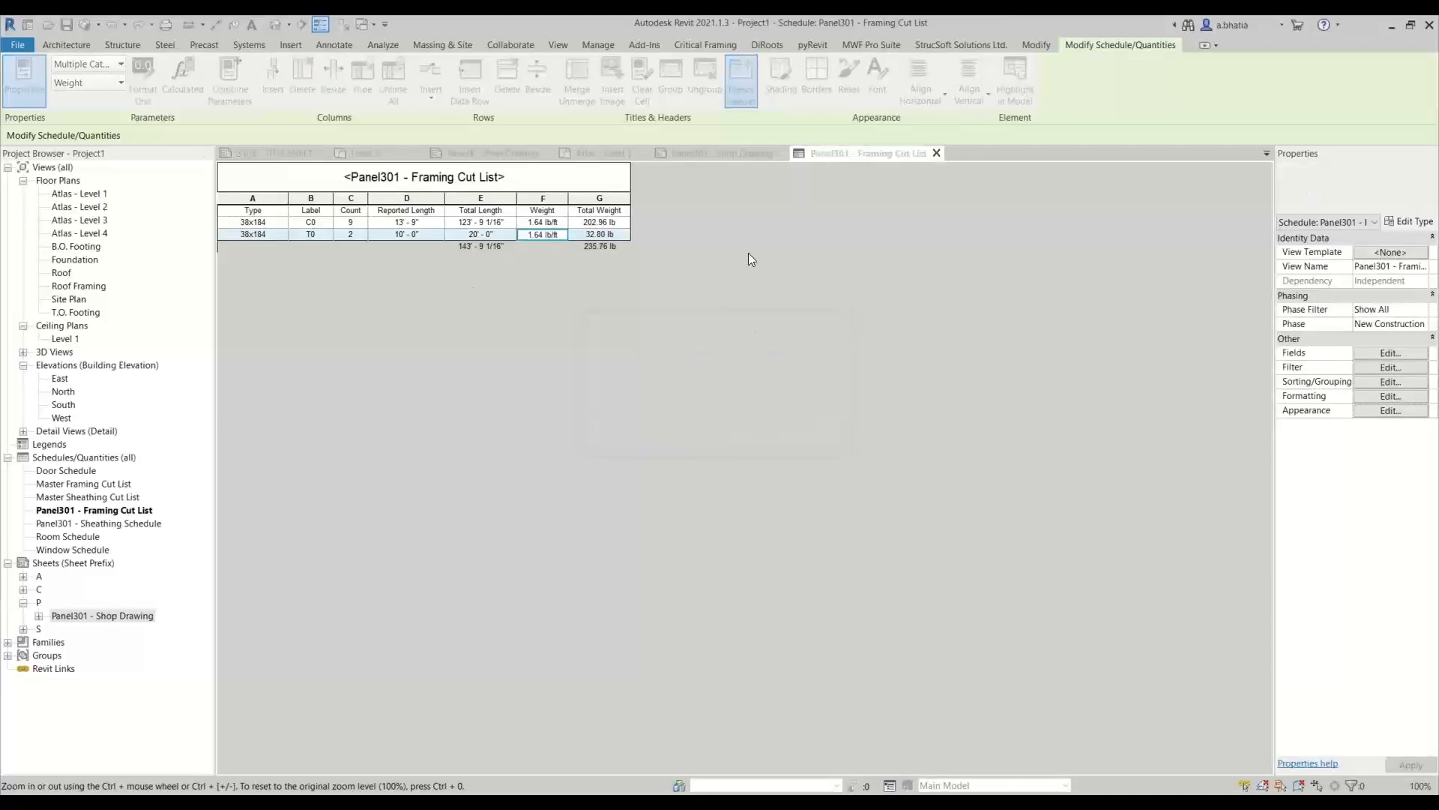
Close the cut list schedule and review the tables and panel views on the Panel301 shop drawing sheet
click(937, 154)
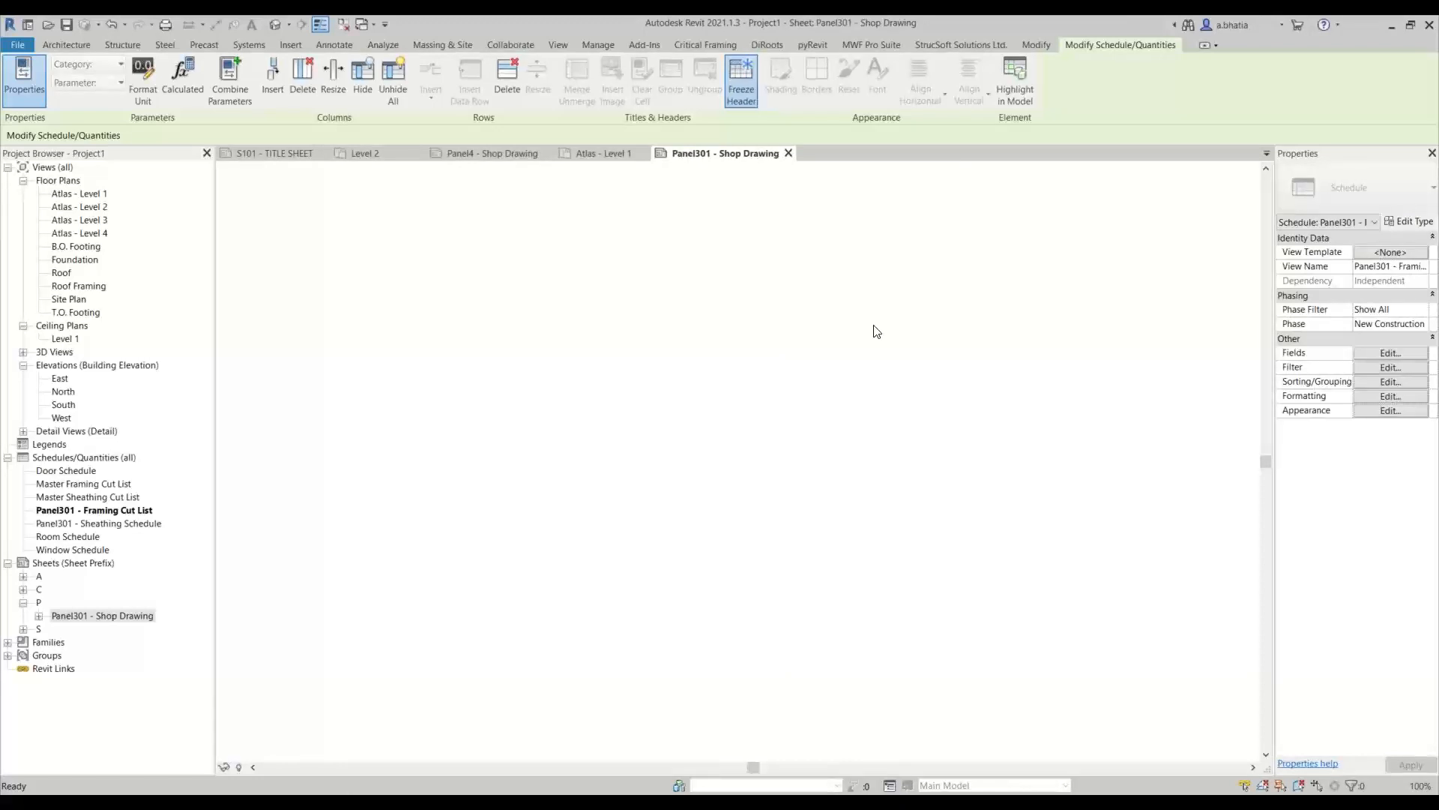
scroll(678, 404, down, 1)
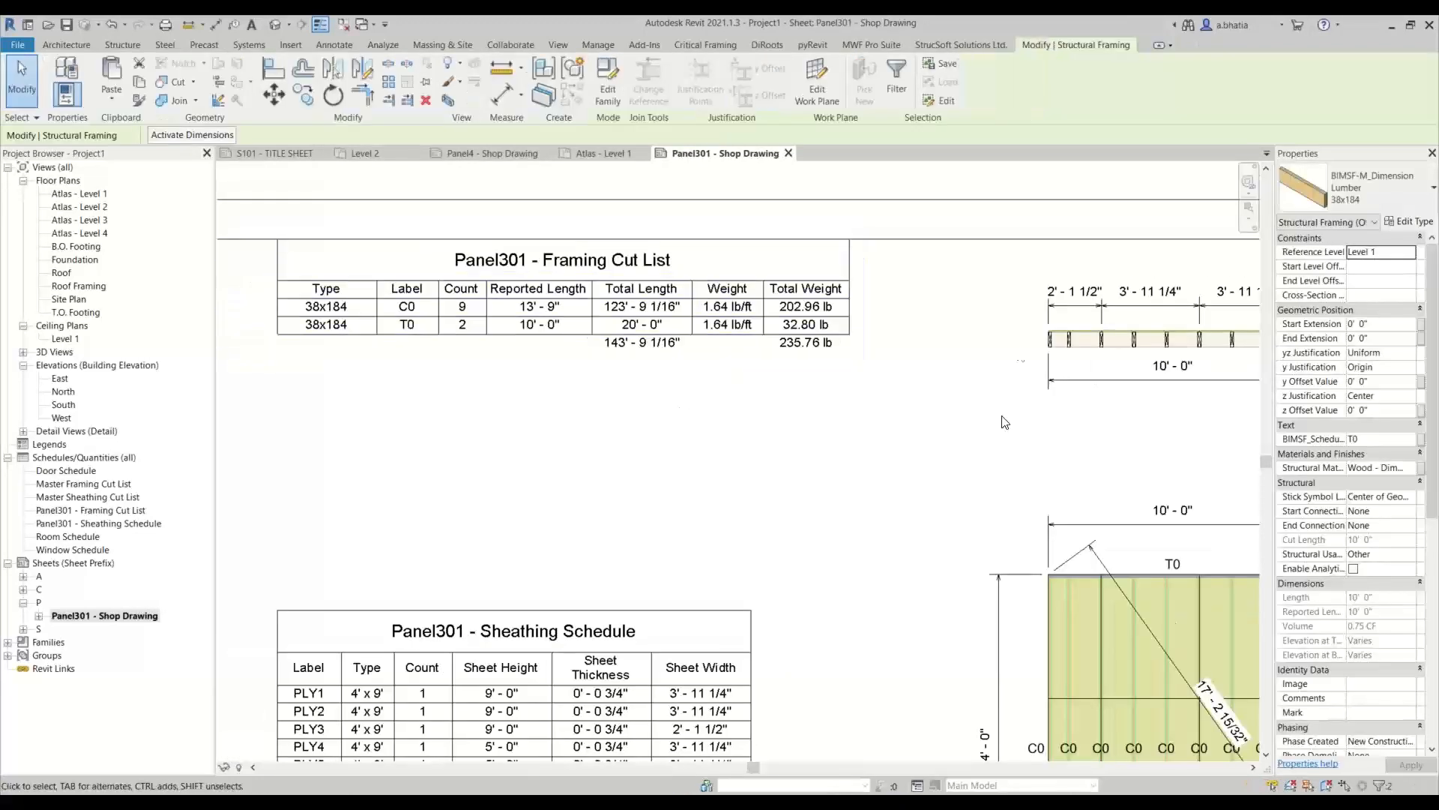
scroll(952, 430, down, 2)
middle_drag(952, 430, 815, 358)
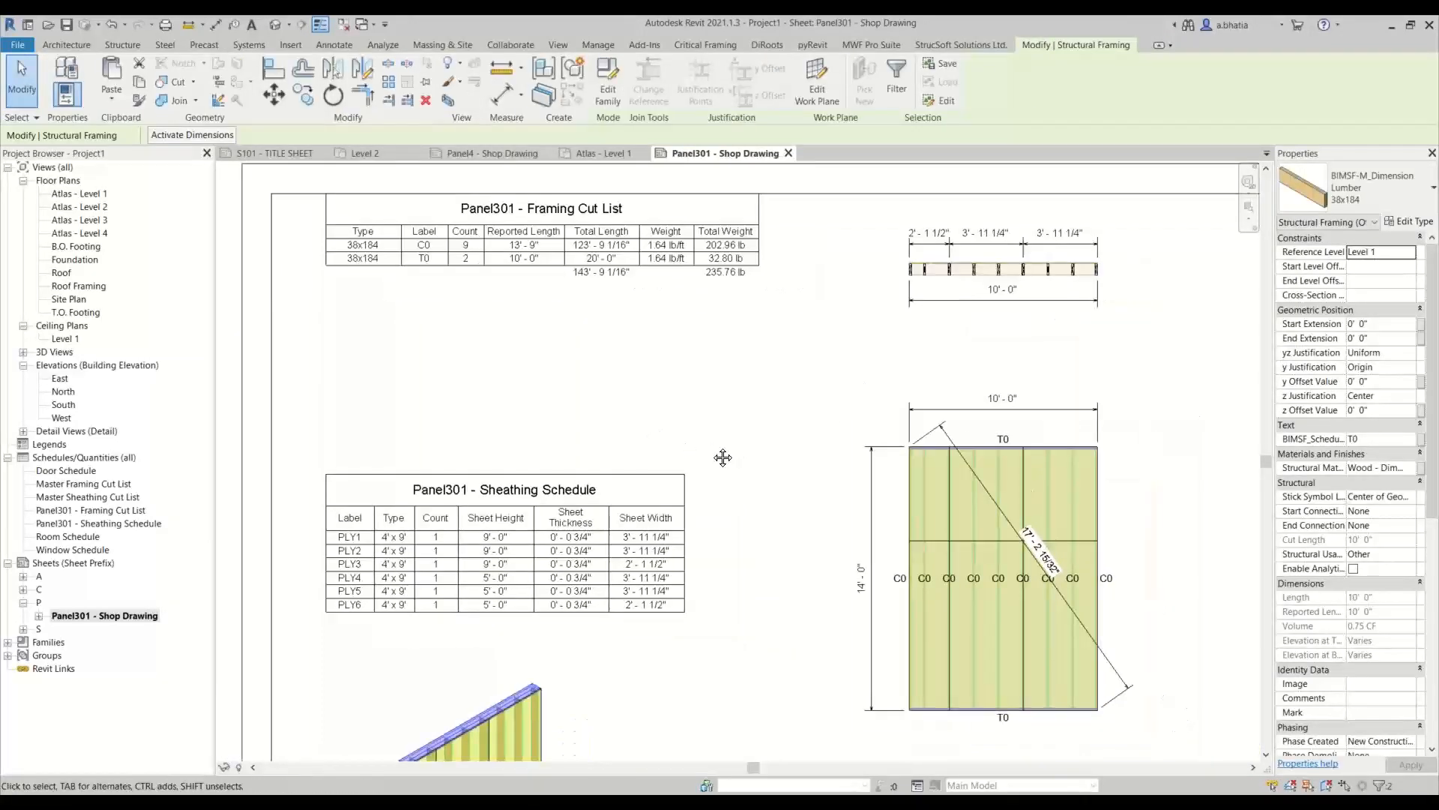
middle_drag(723, 457, 617, 443)
scroll(628, 452, down, 1)
scroll(630, 459, down, 1)
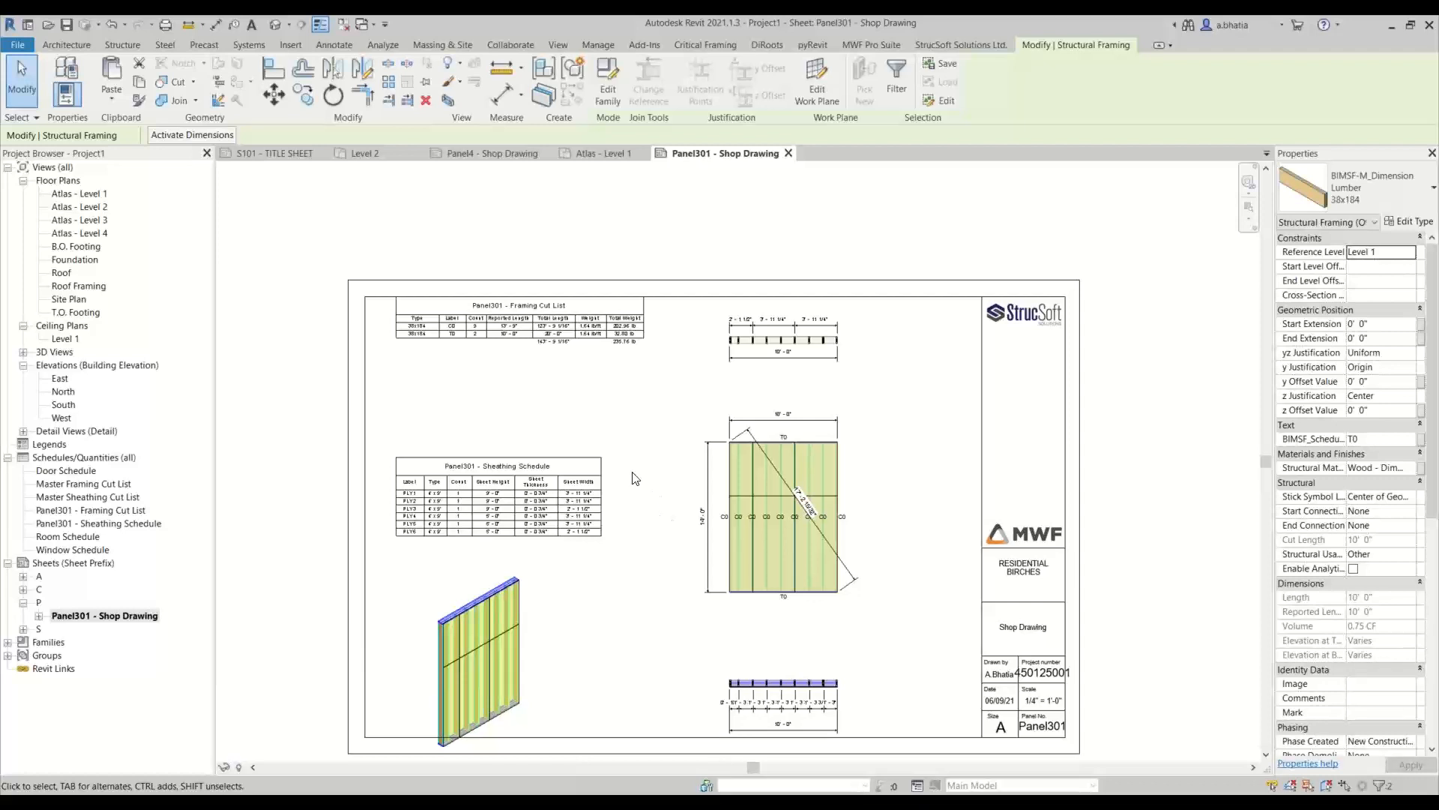
Switch to the S101 - TITLE SHEET of the Residential Birches project and open the Marker Manager
click(274, 153)
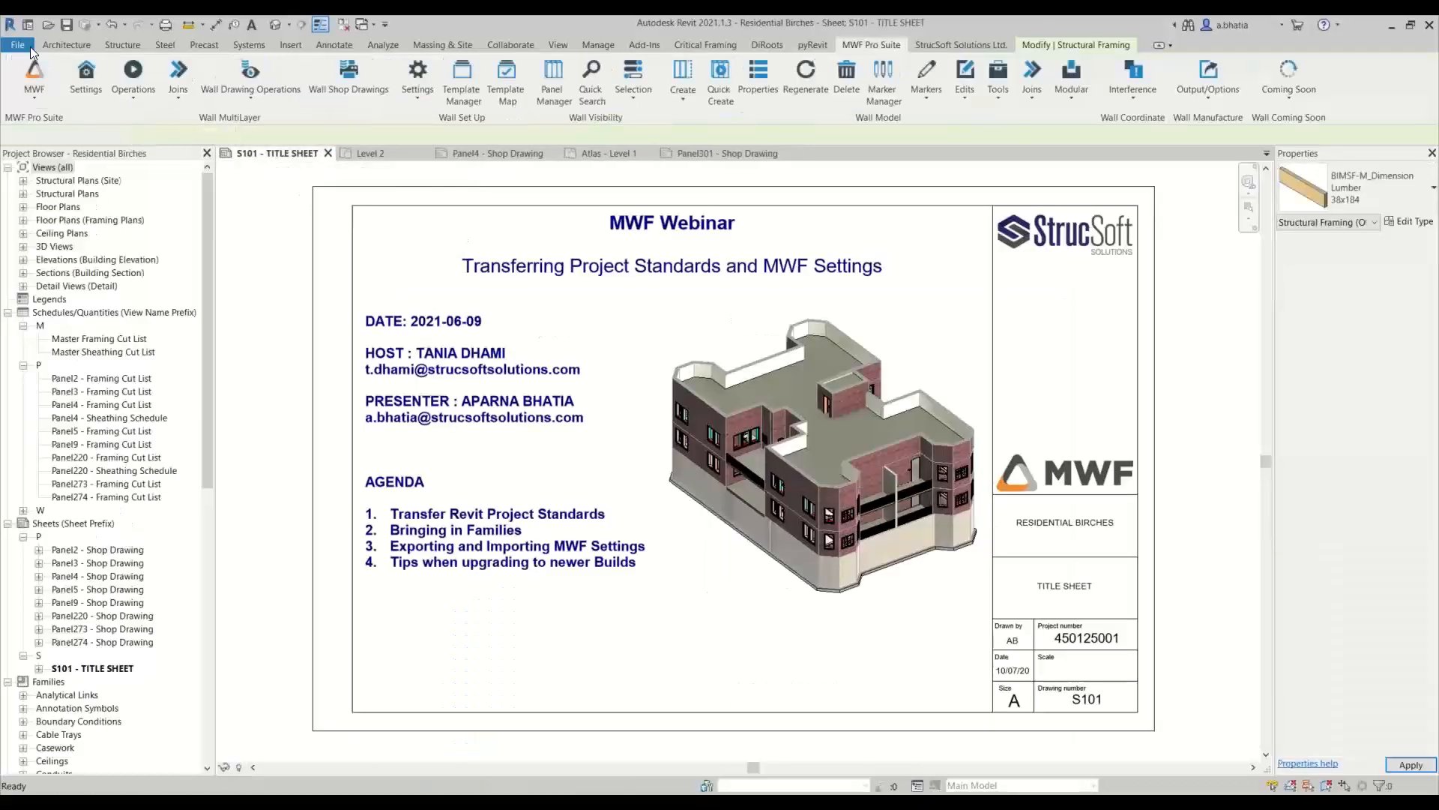
click(912, 93)
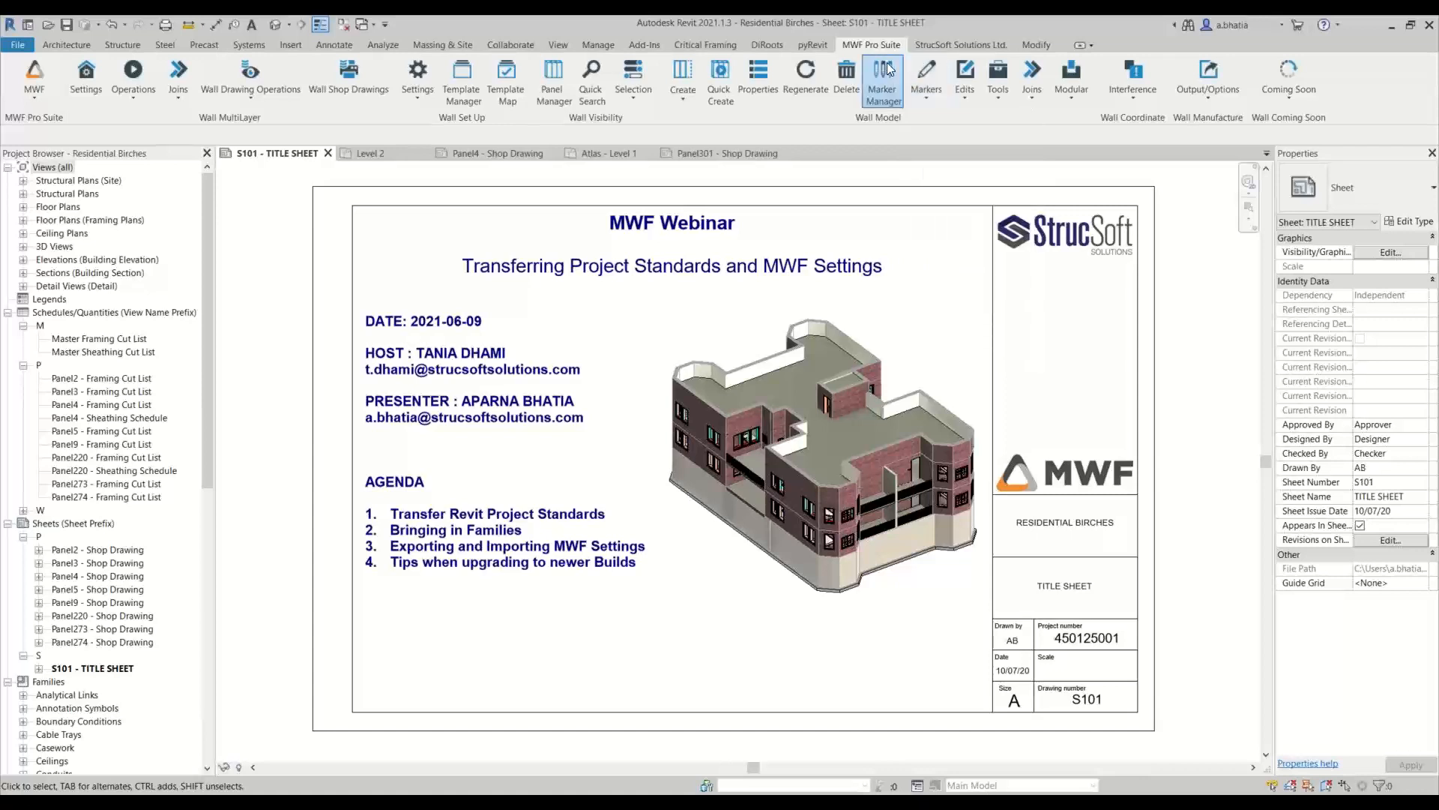
click(887, 70)
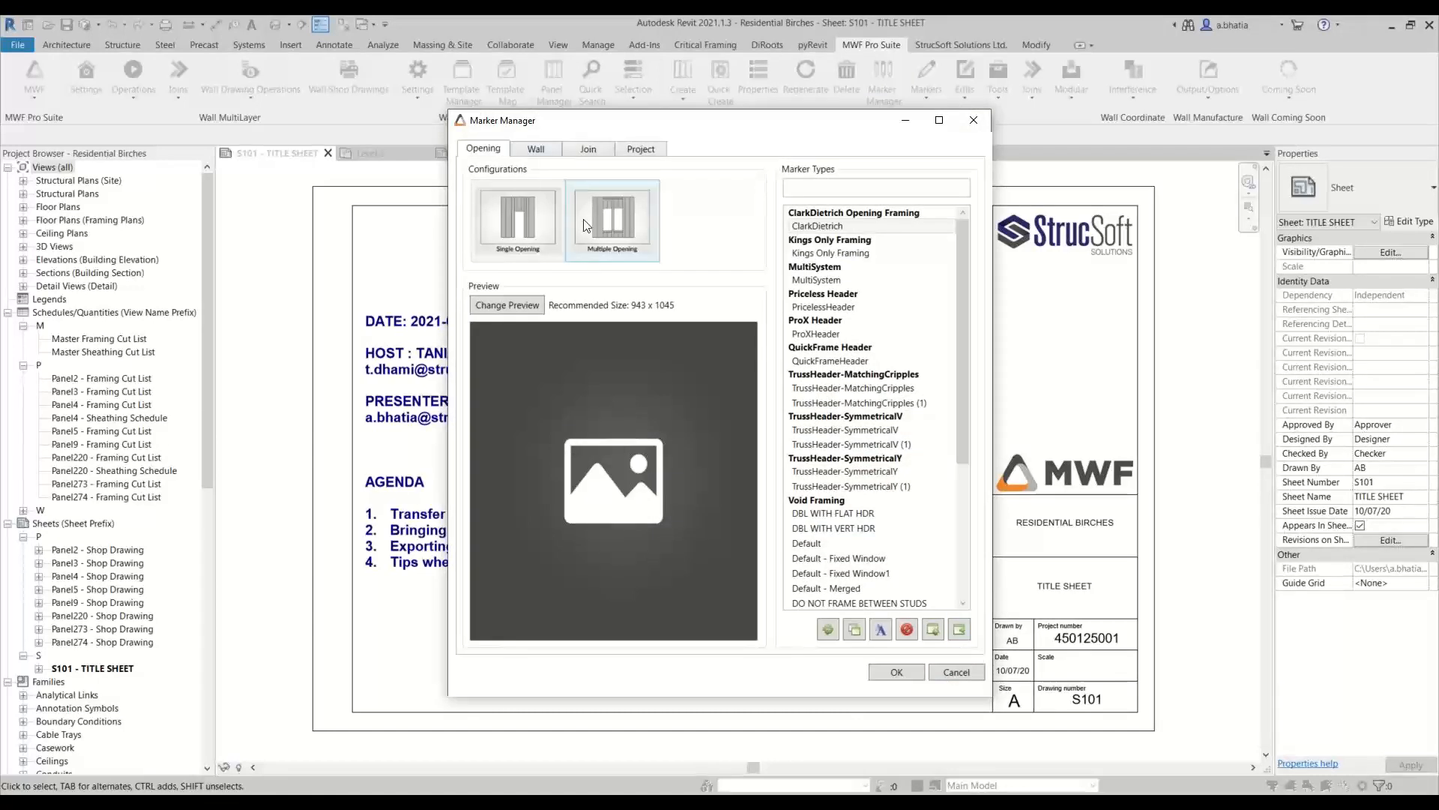
Examine the marker types for wall horizontal assembly, vertical framing, and horizontal and vertical splits
click(536, 148)
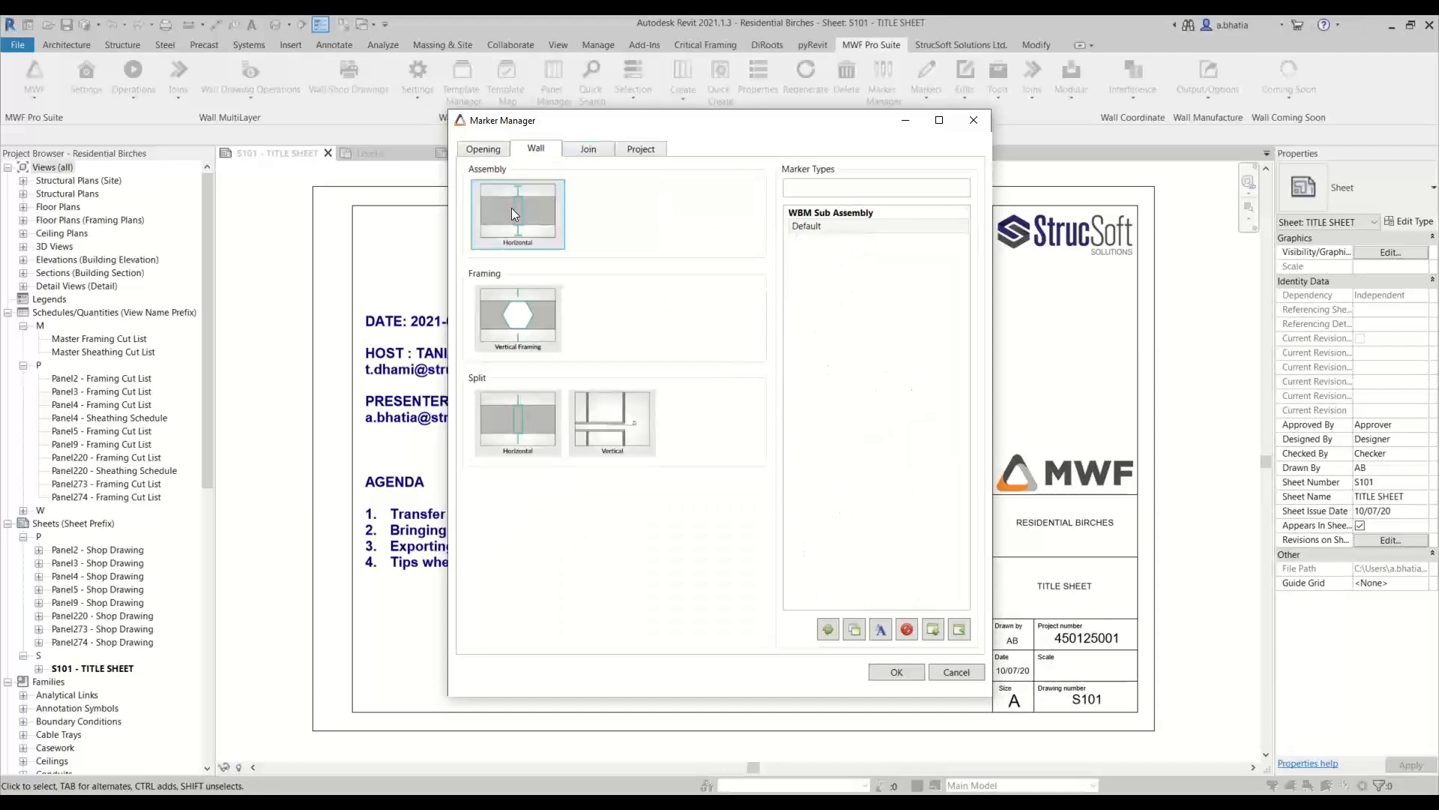
click(508, 330)
click(520, 210)
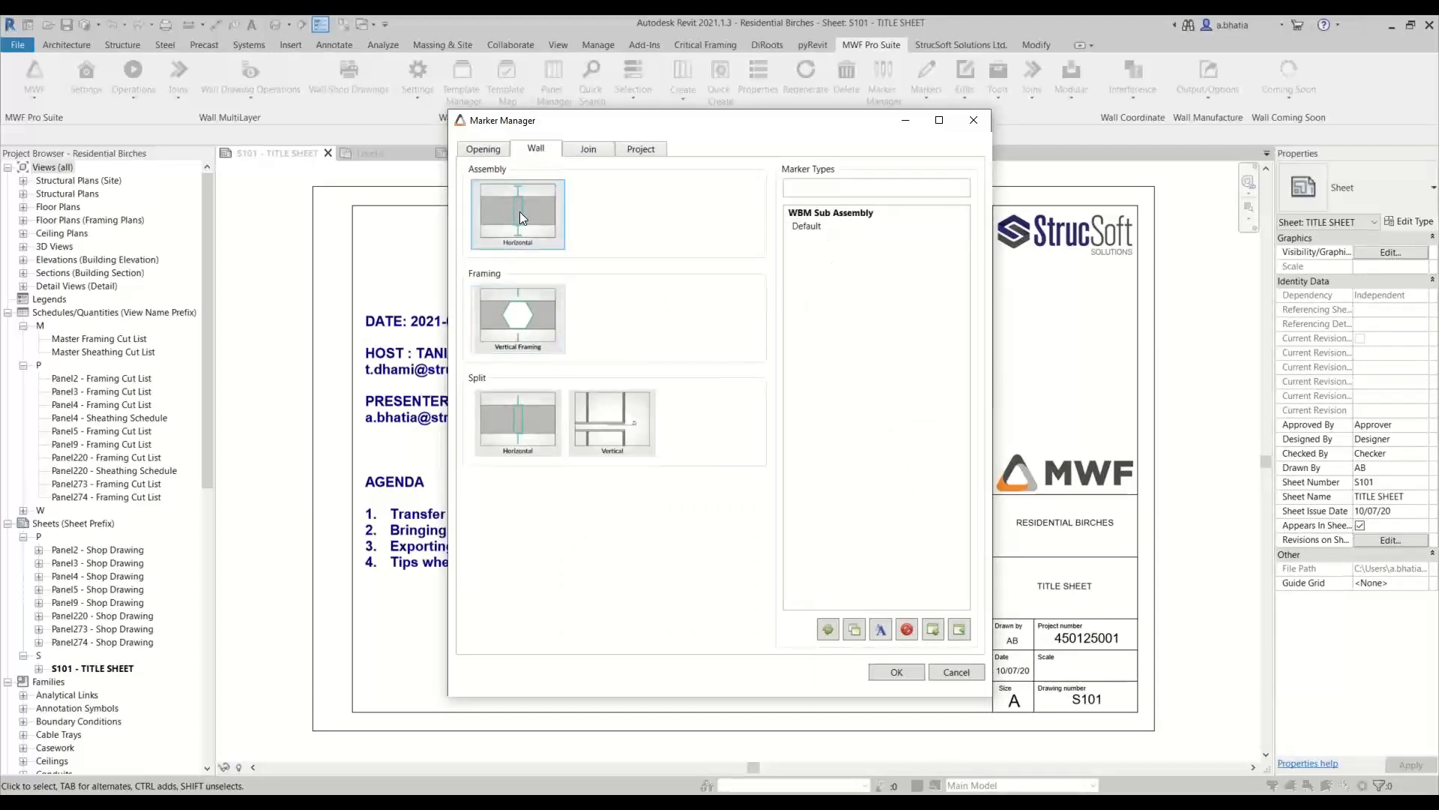
click(519, 294)
click(517, 420)
click(626, 404)
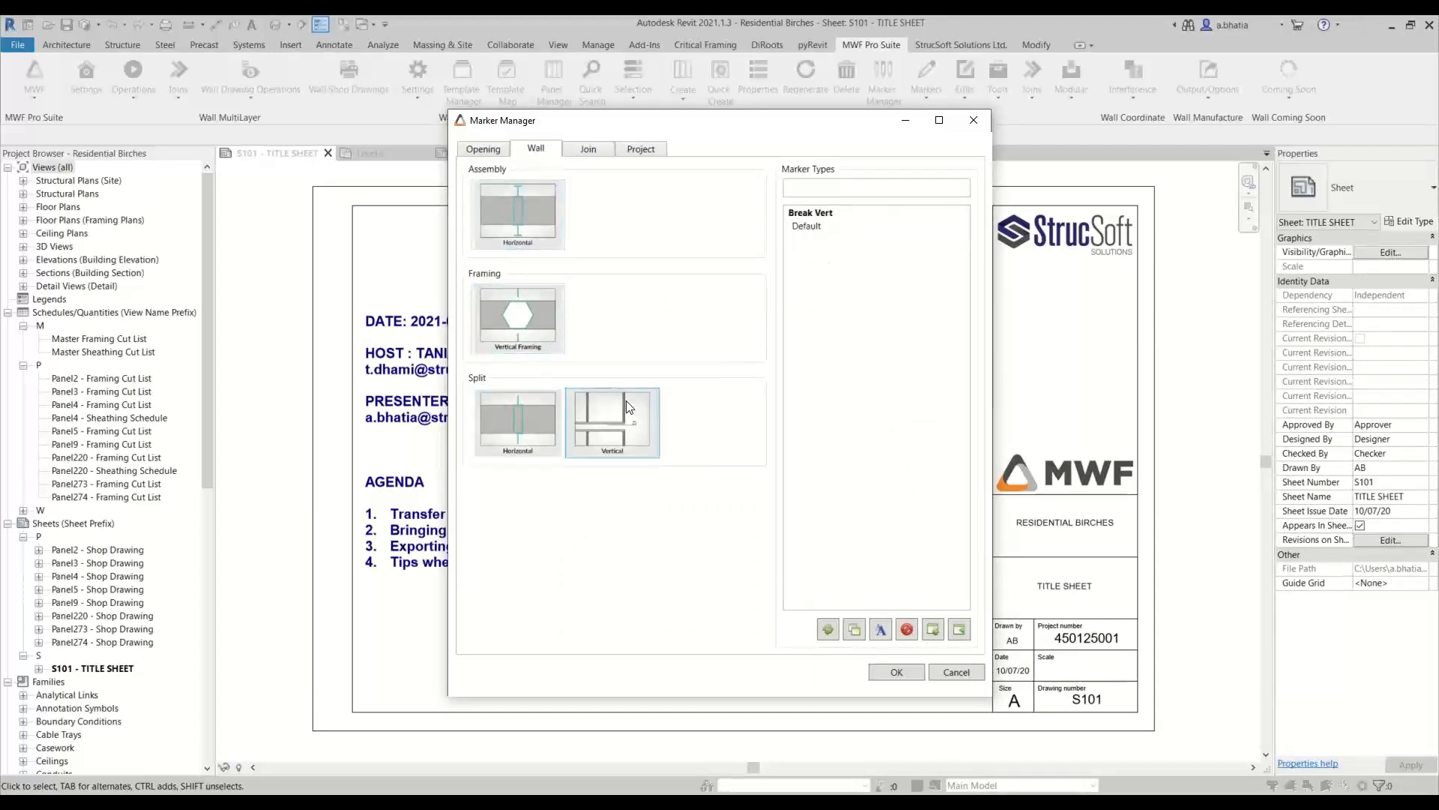
Show the join marker types in the Marker Manager and open the Export Marker Types list
click(588, 151)
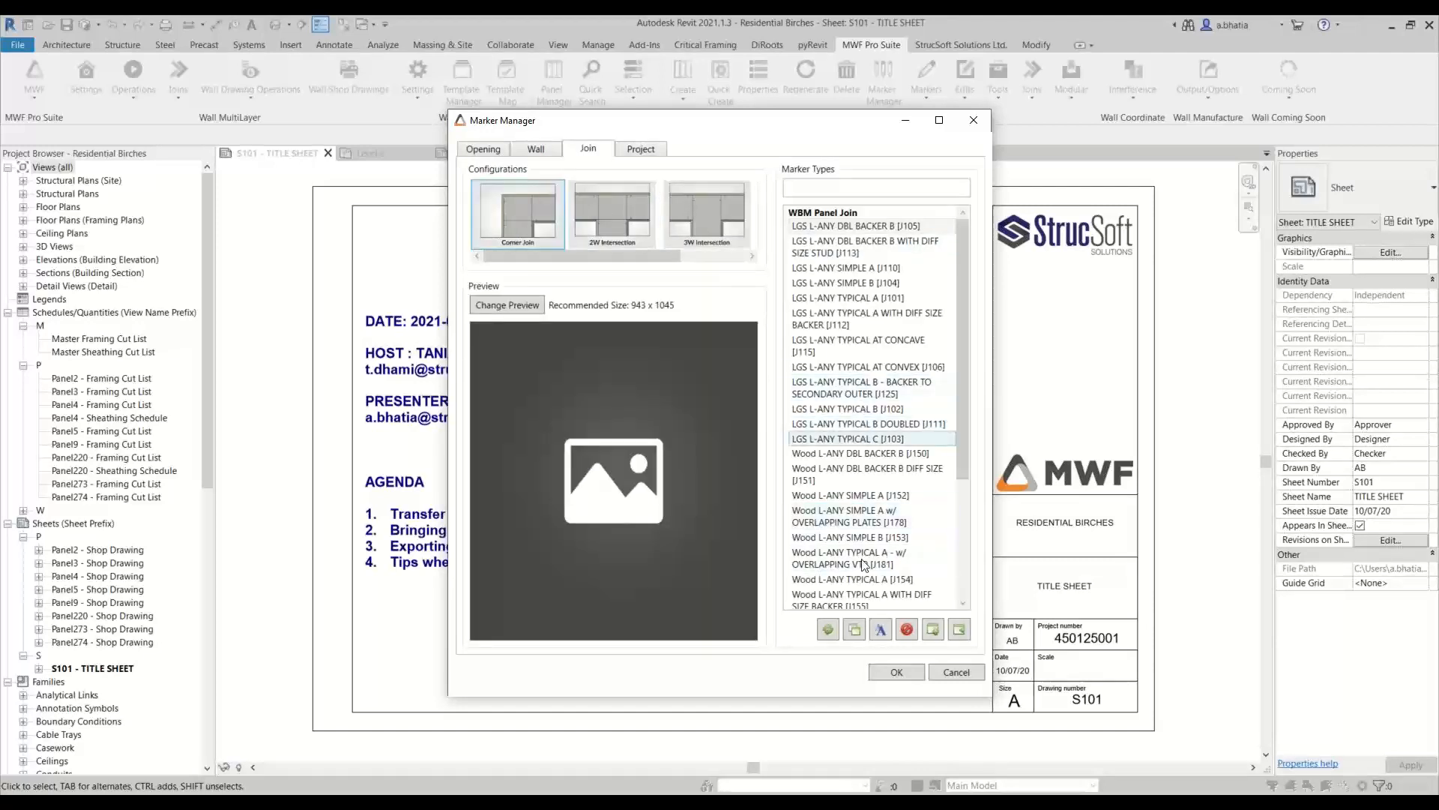
click(960, 629)
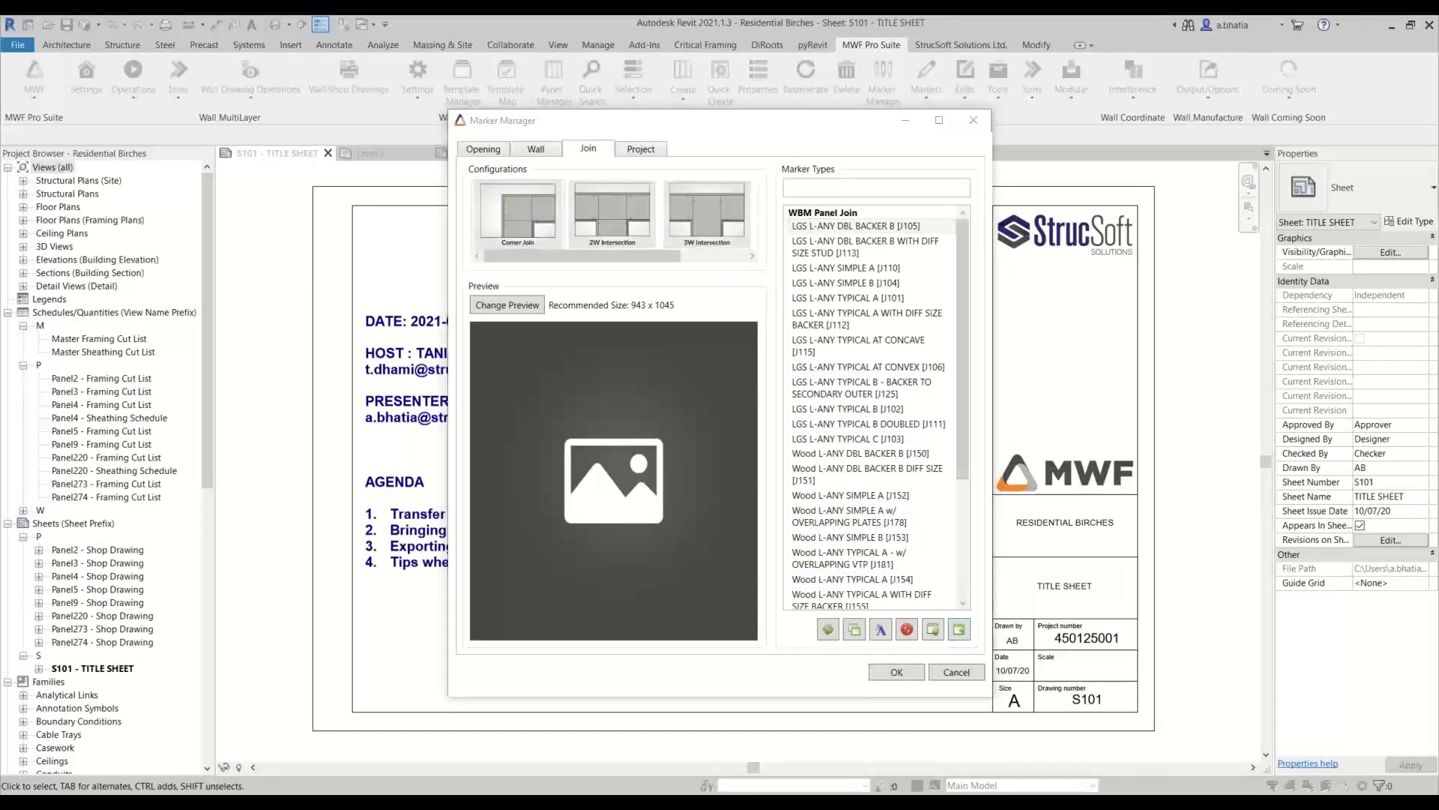
mouse_move(0, 240)
mouse_down()
mouse_move(835, 247)
mouse_move(475, 230)
mouse_move(503, 242)
mouse_up()
Examine the panel join and void framing marker types available for export, then close the list and Marker Manager without exporting
scroll(447, 319, down, 3)
scroll(448, 322, down, 1)
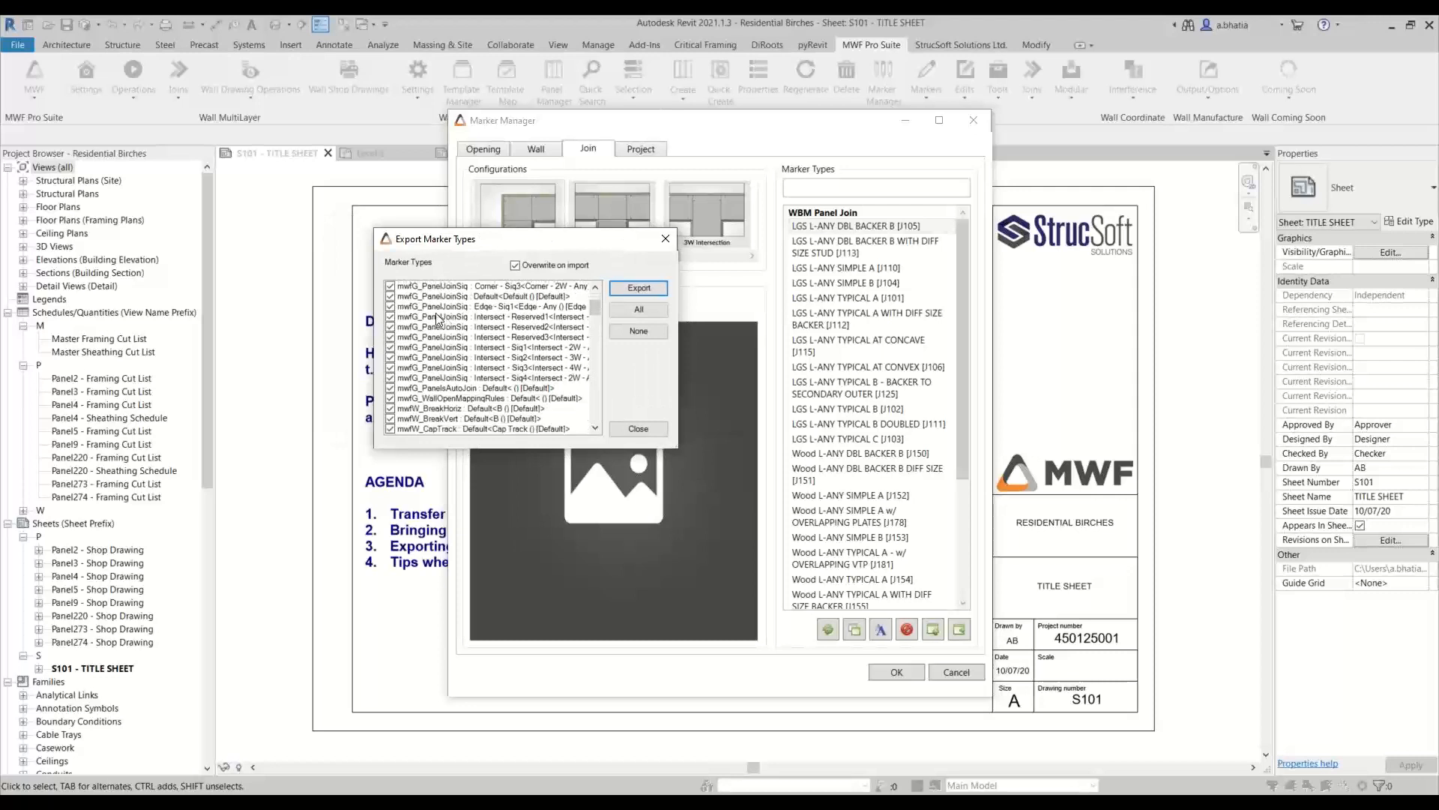
scroll(448, 337, down, 3)
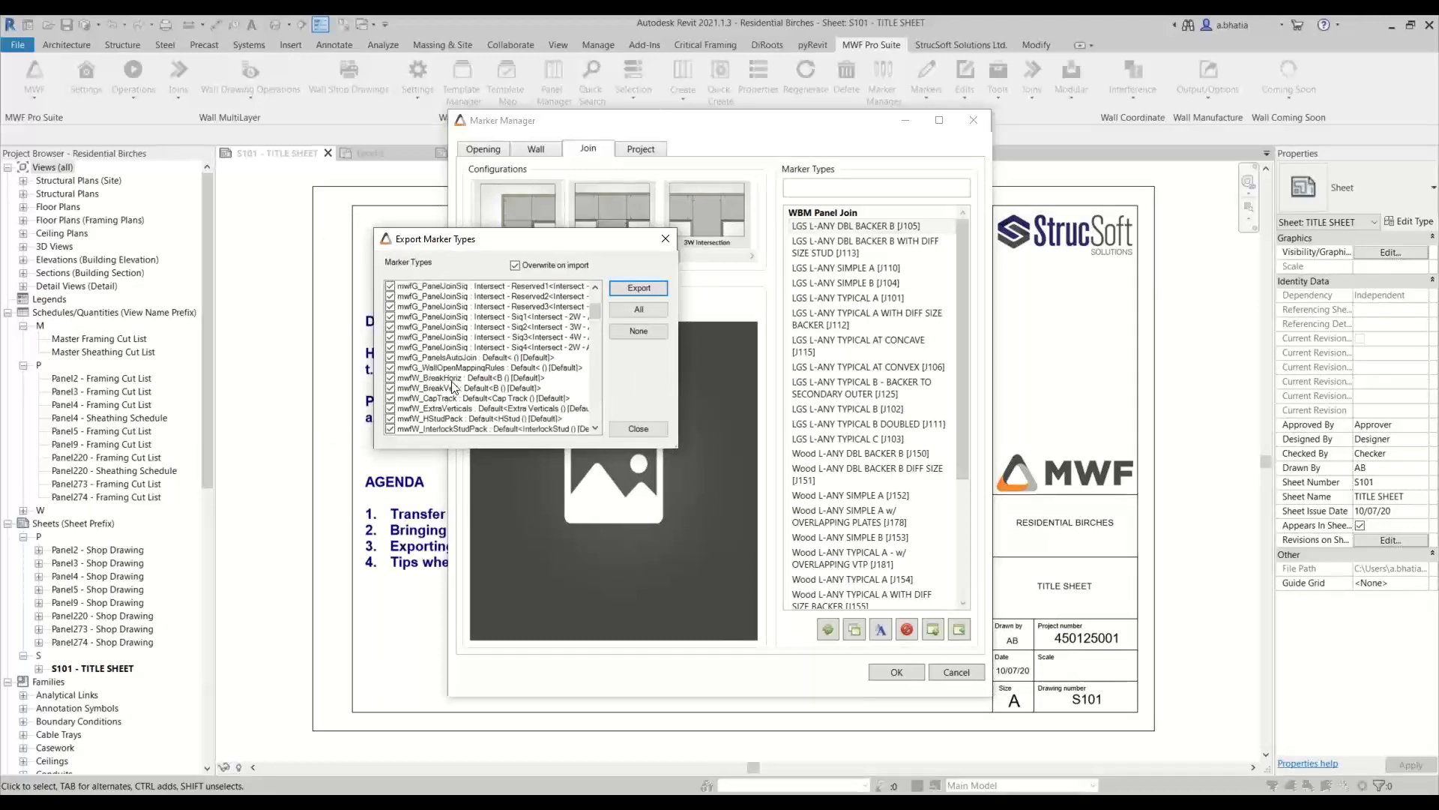
scroll(447, 394, down, 10)
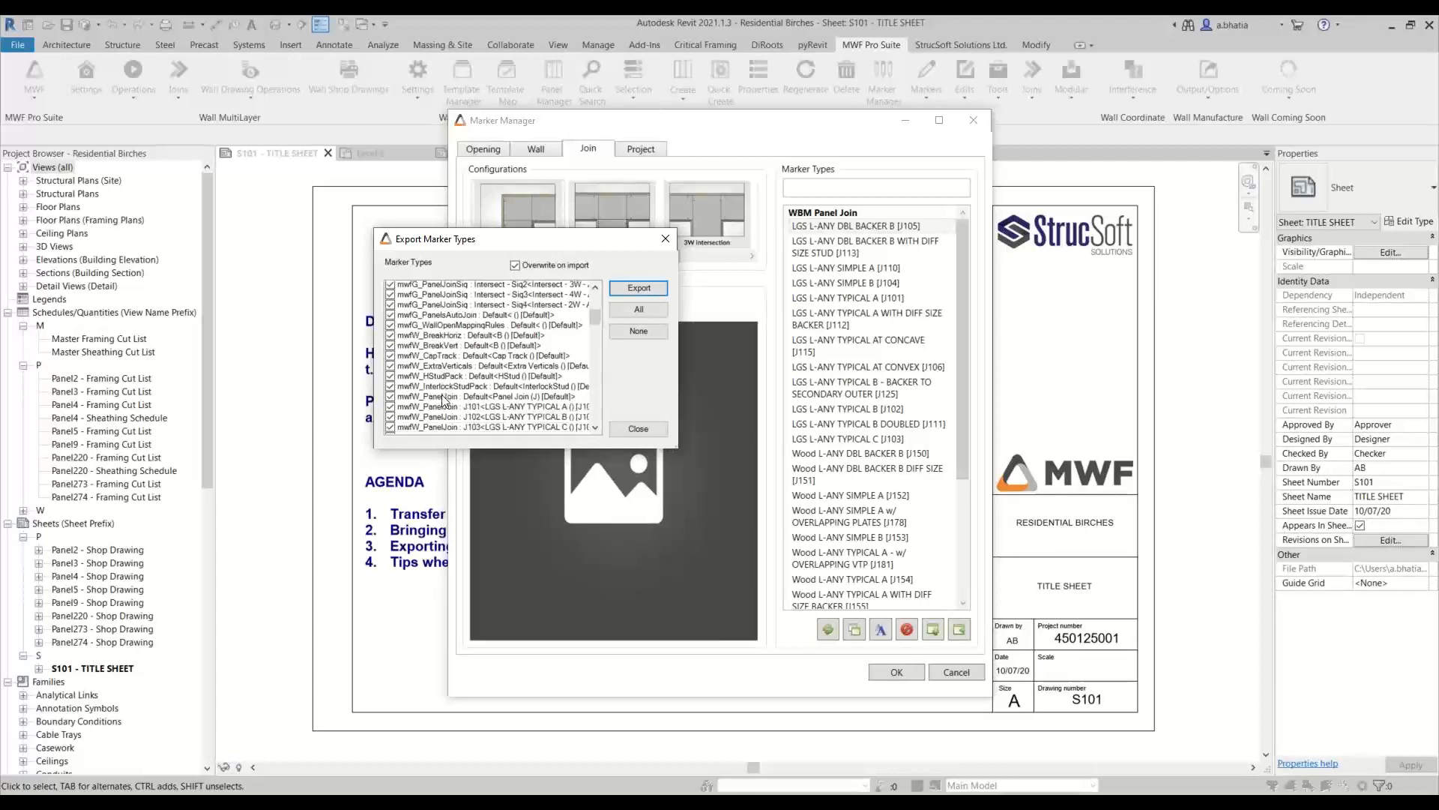
scroll(445, 399, down, 15)
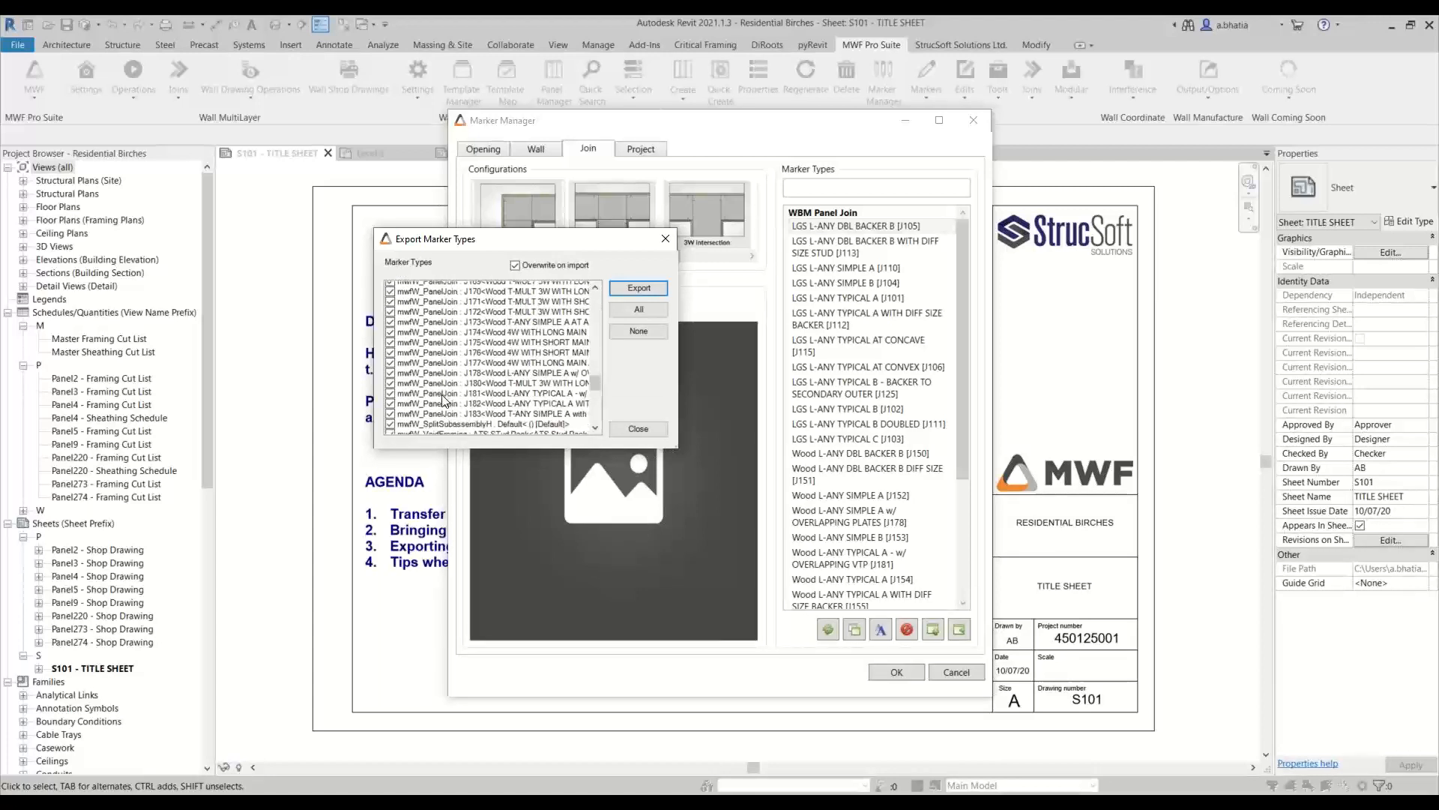
scroll(443, 400, down, 2)
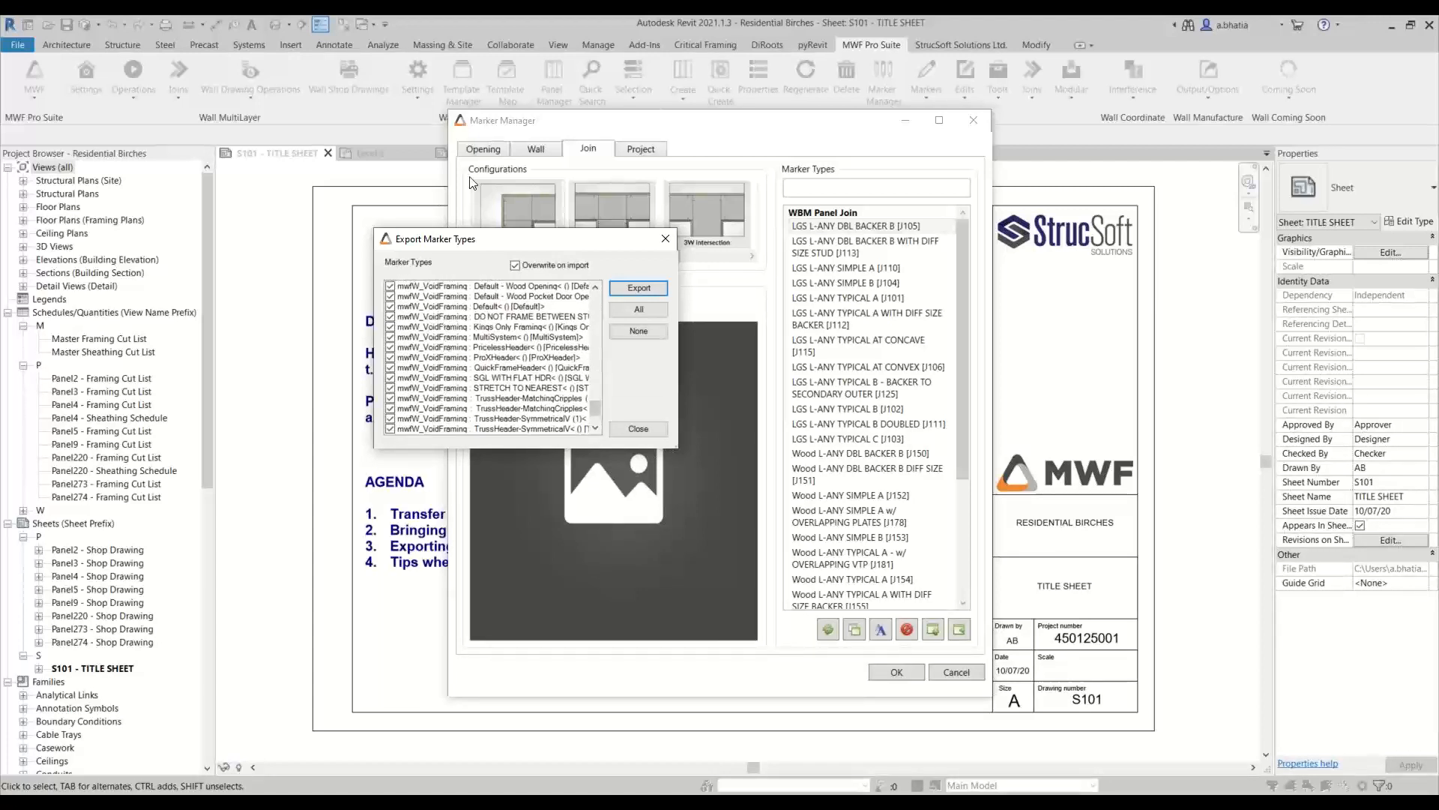
scroll(450, 397, down, 2)
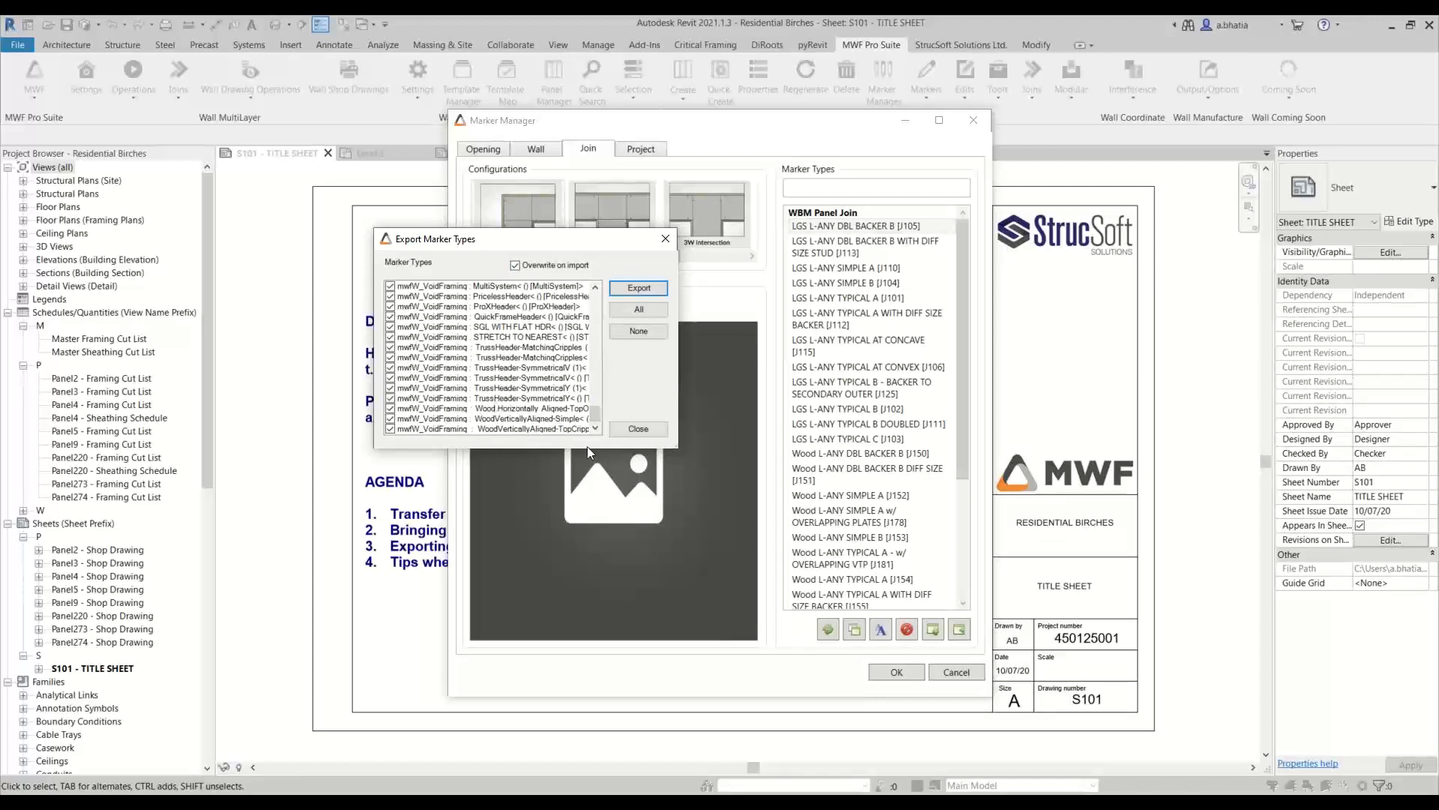
click(622, 430)
click(957, 672)
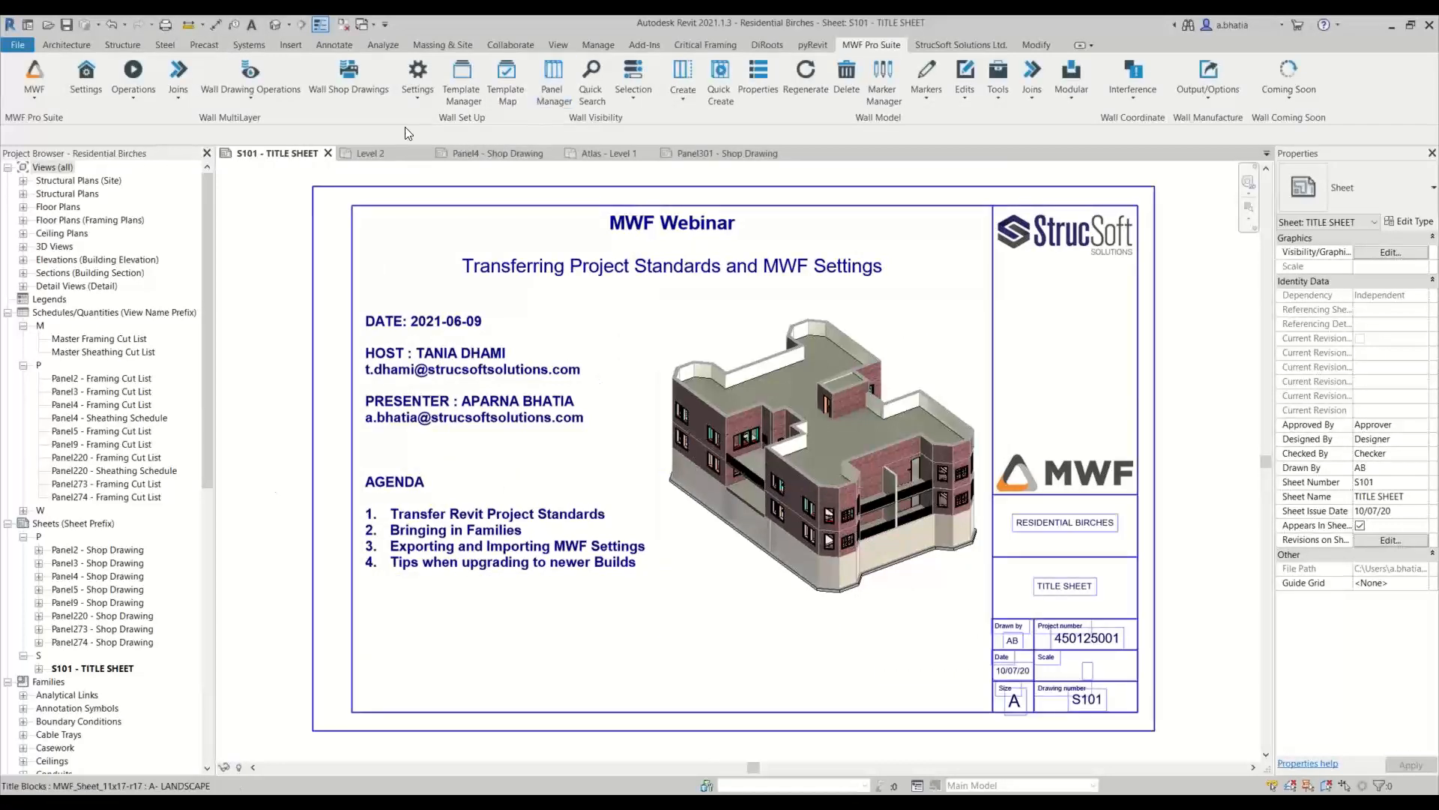
Switch to the Panel4 shop drawing sheet, activate its framing elevation view and select the second stud
click(464, 150)
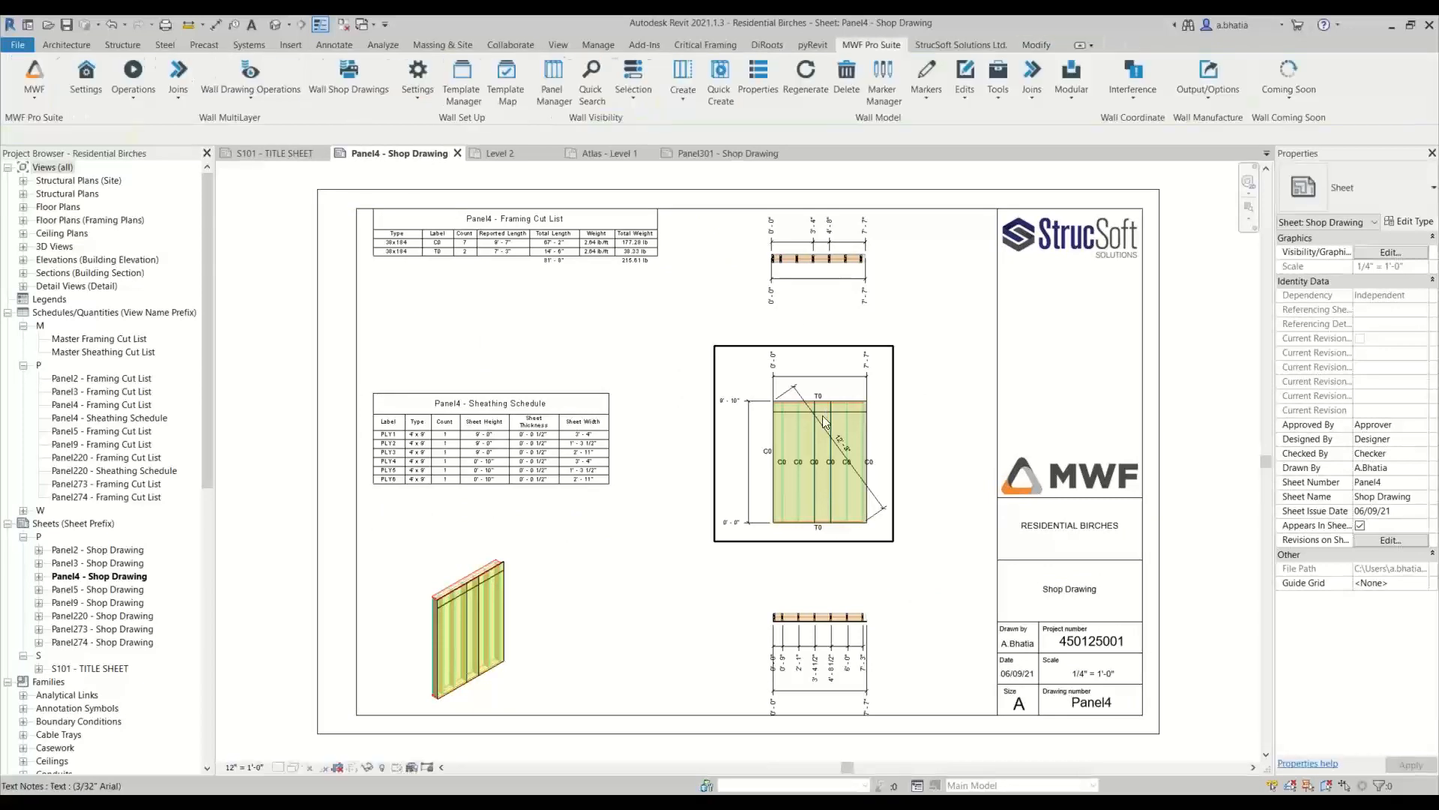
double_click(821, 415)
click(801, 439)
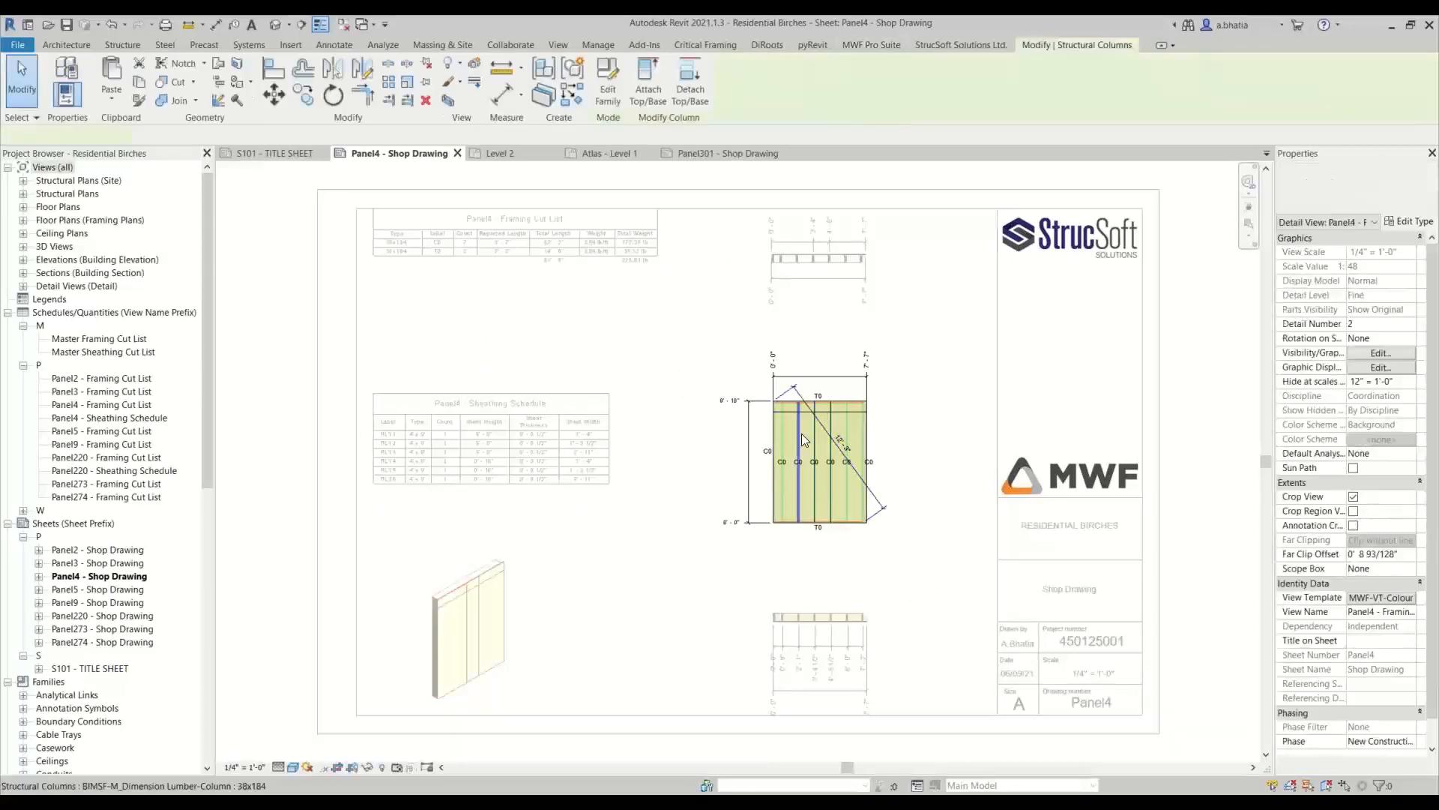
Open Edit Hole Series for the selected stud and examine the hole type export and import options
click(869, 45)
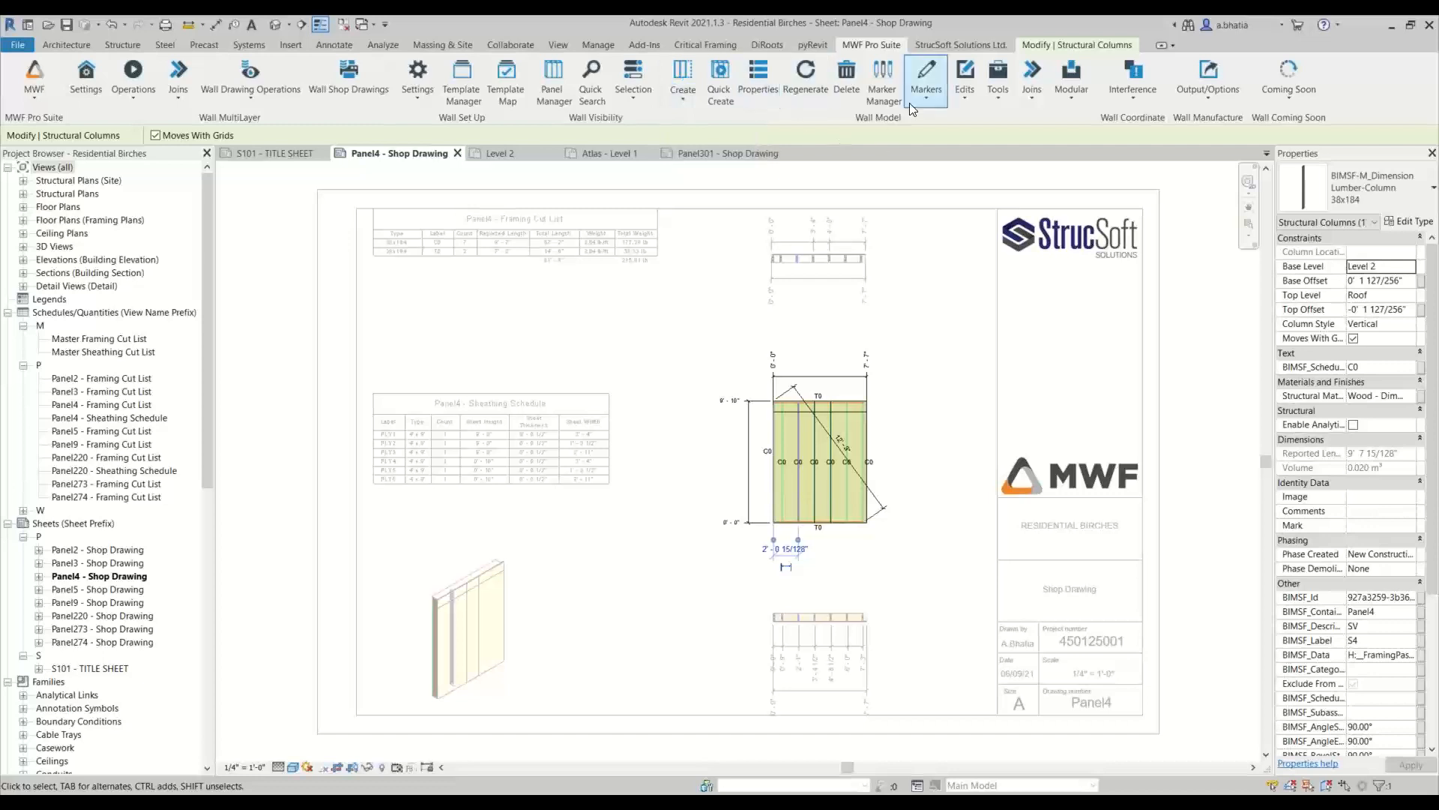
click(965, 83)
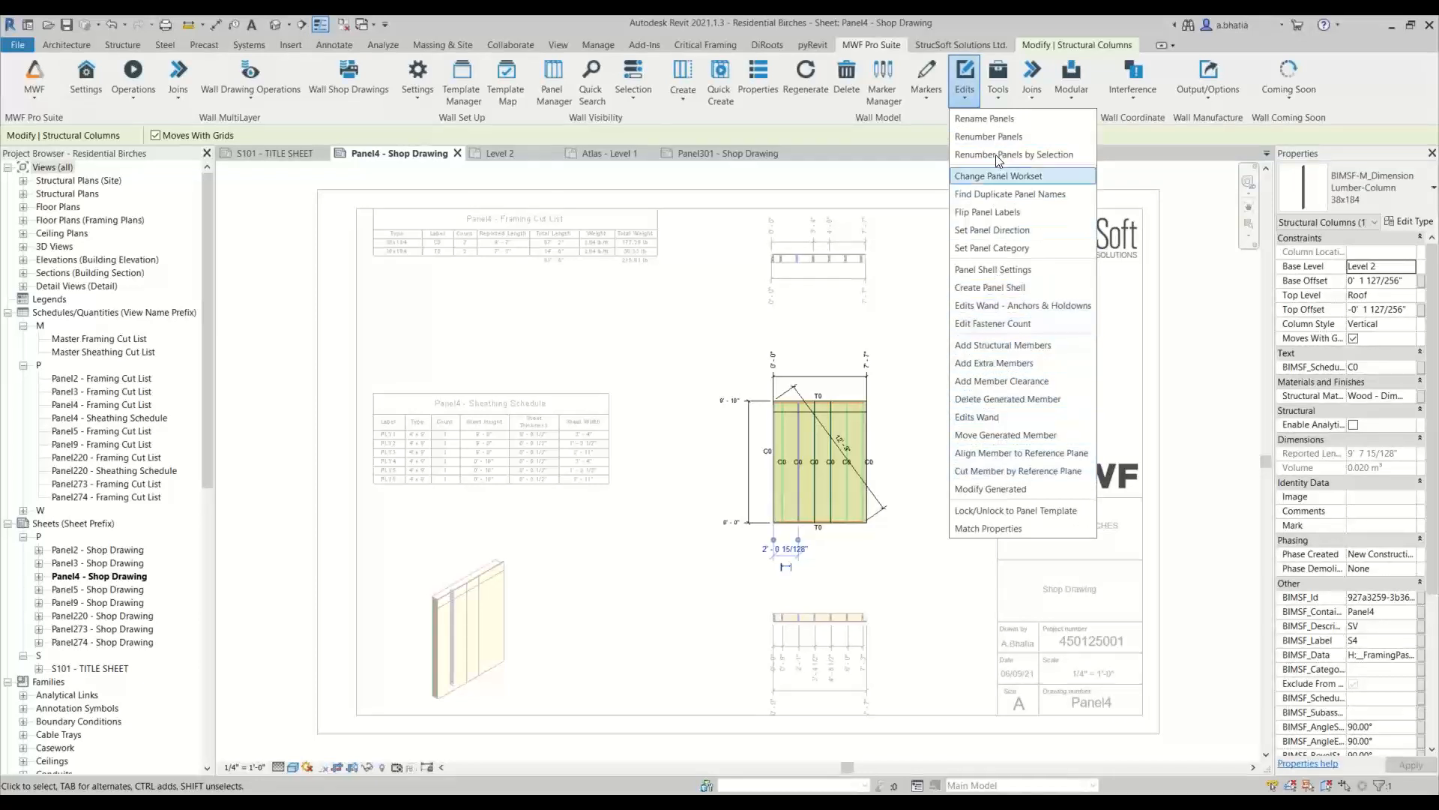
click(1001, 88)
click(1003, 105)
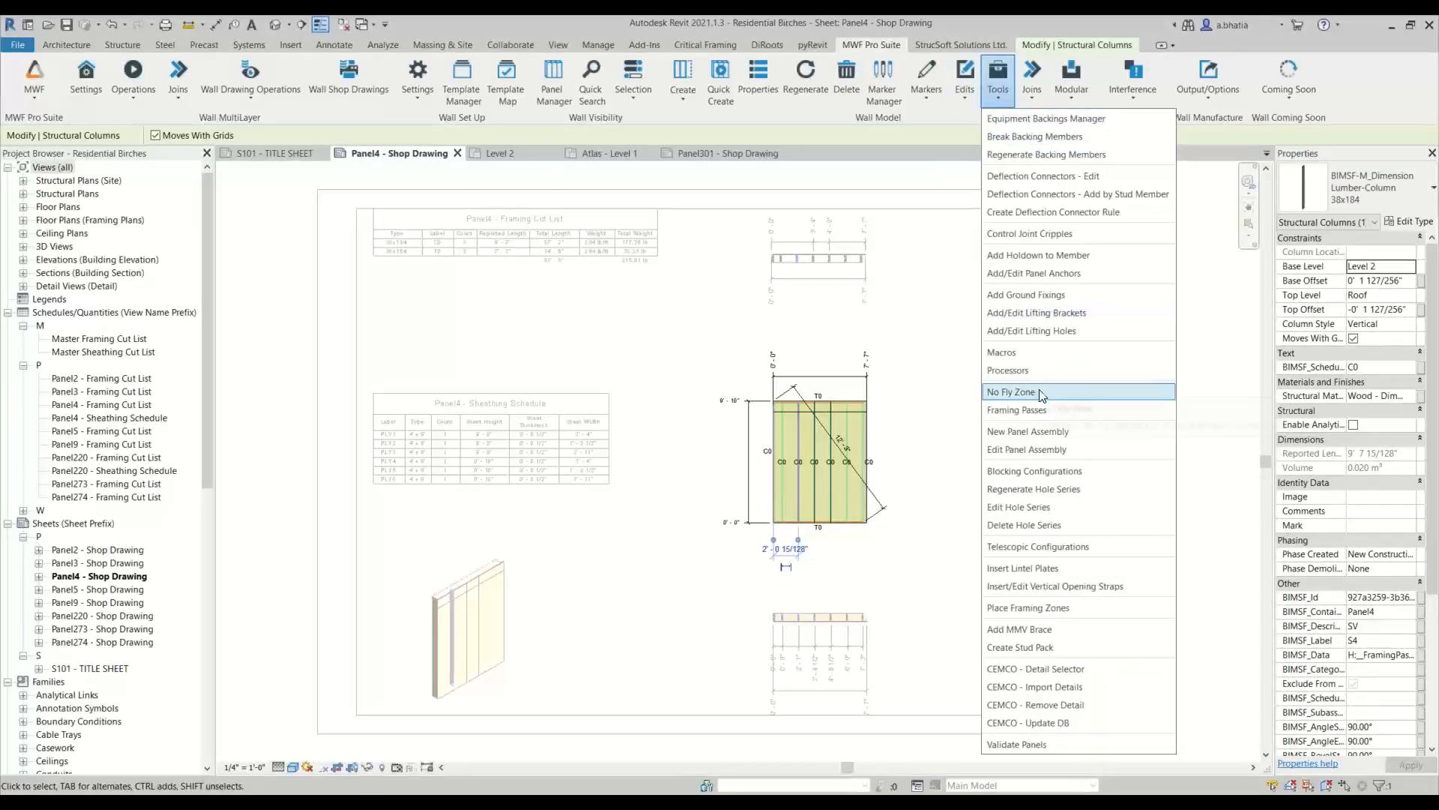
click(1025, 508)
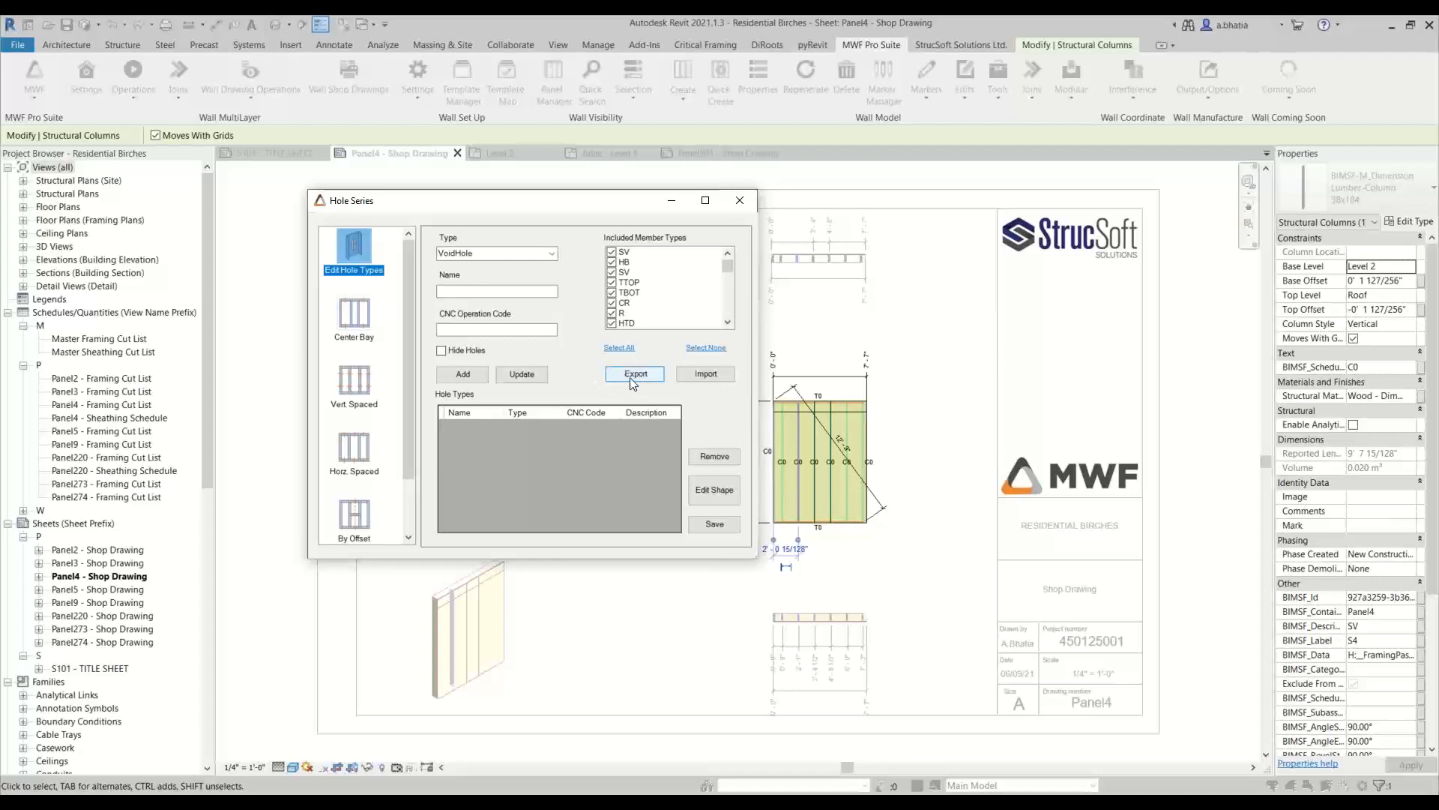
Close the Hole Series dialog and deactivate the framing view on the Panel4 sheet
click(740, 200)
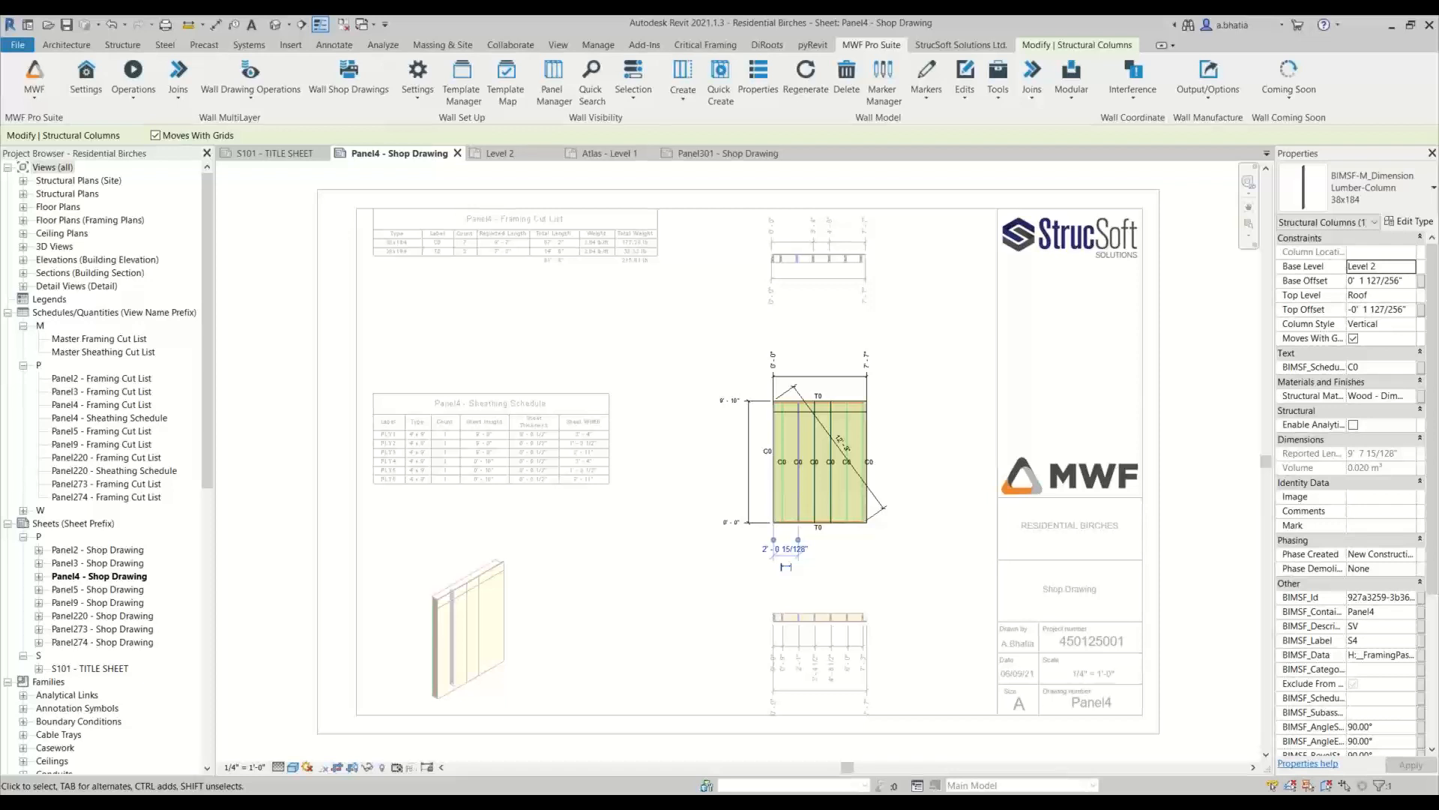
right_click(594, 497)
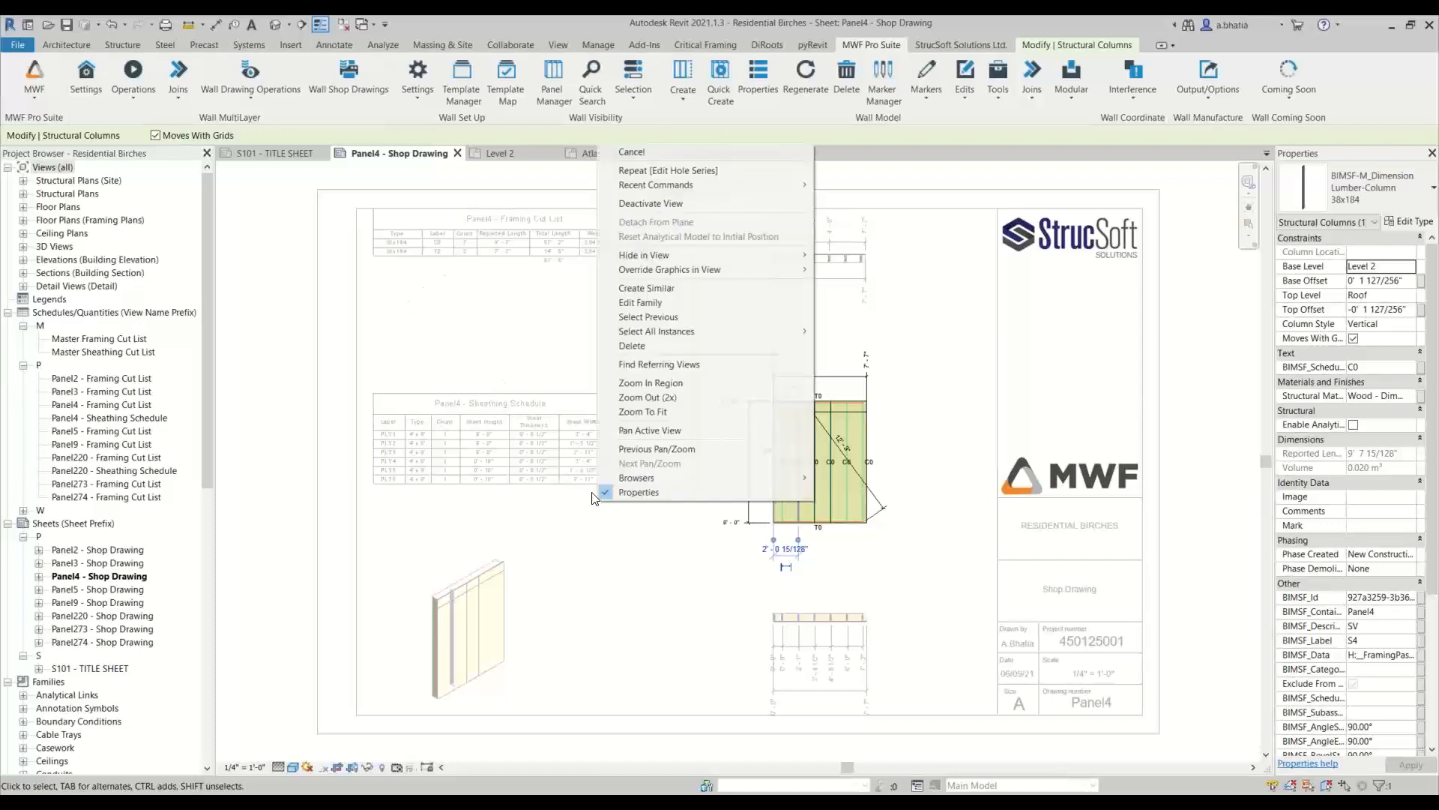
click(660, 203)
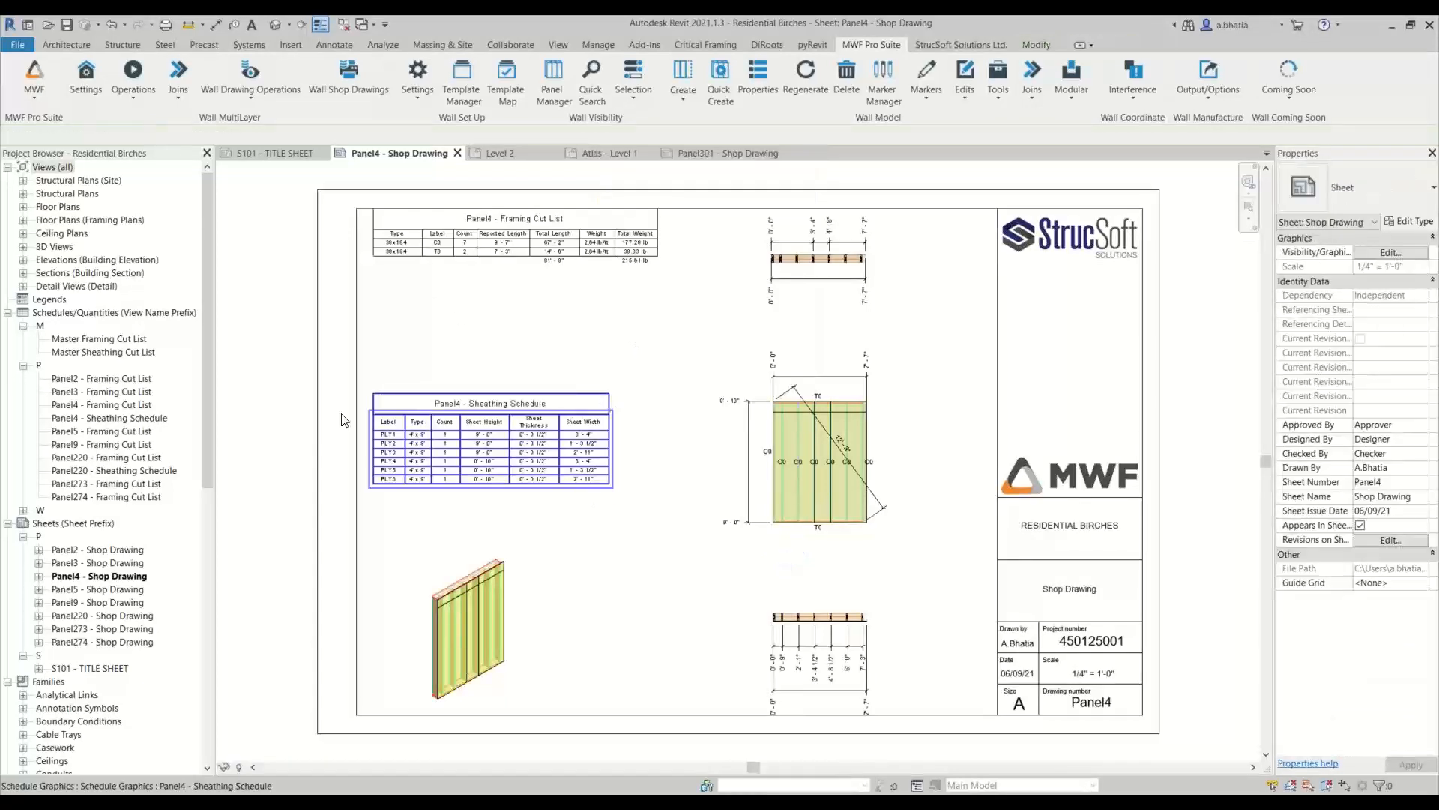